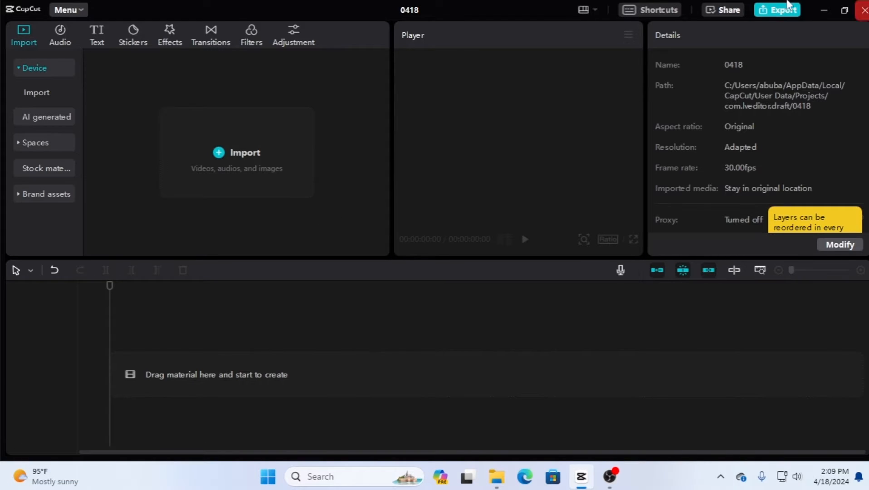
# Search Windows for "cap" from the desktop to locate the CapCut app, and return to the open editor
pyautogui.click(824, 10)
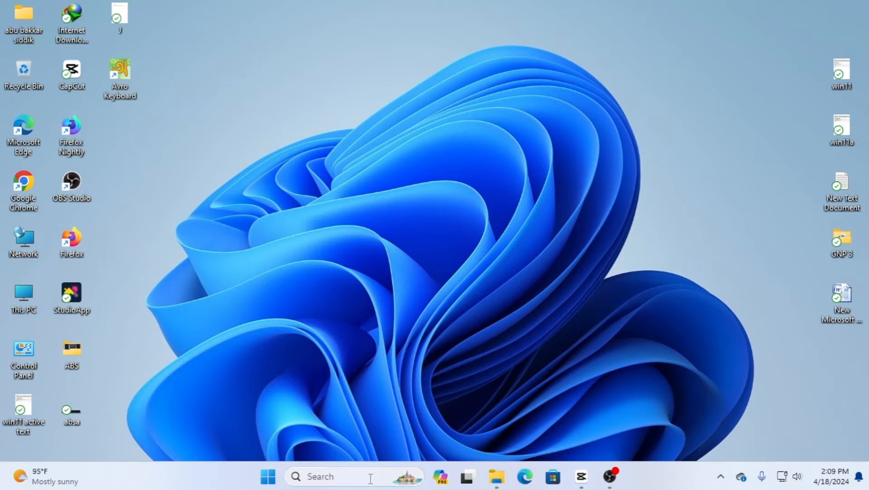
pyautogui.click(341, 484)
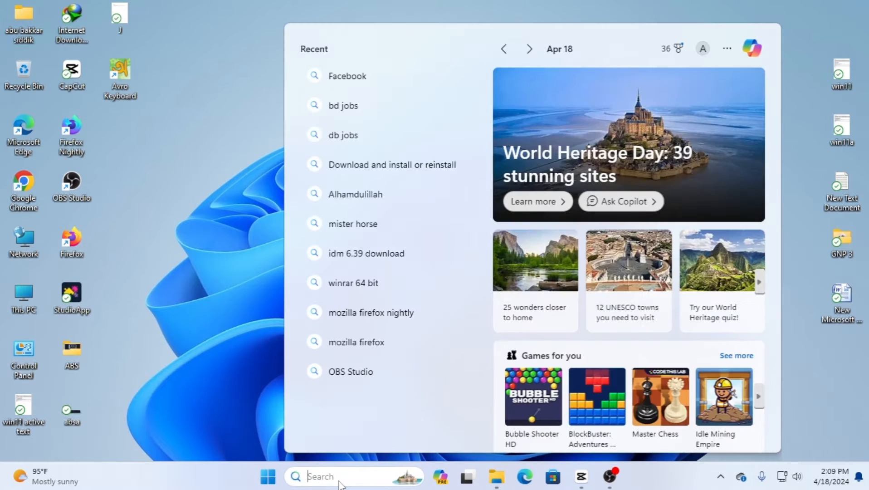
pyautogui.write('cap')
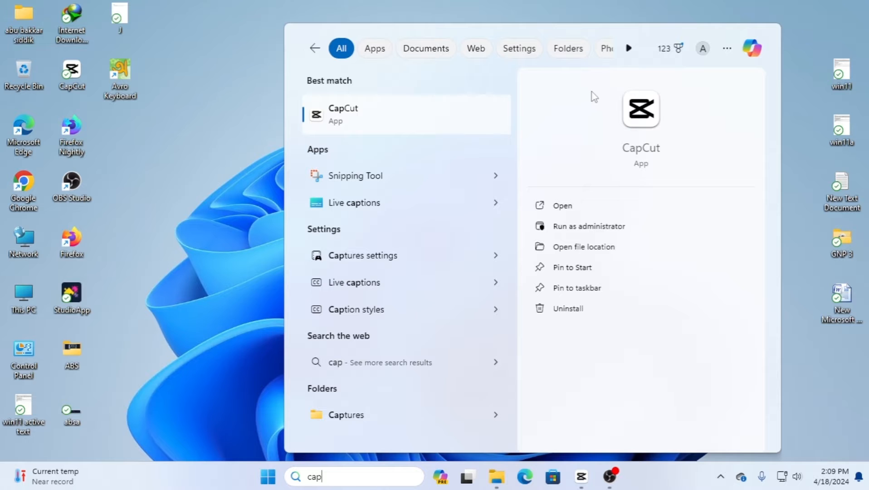
pyautogui.click(802, 188)
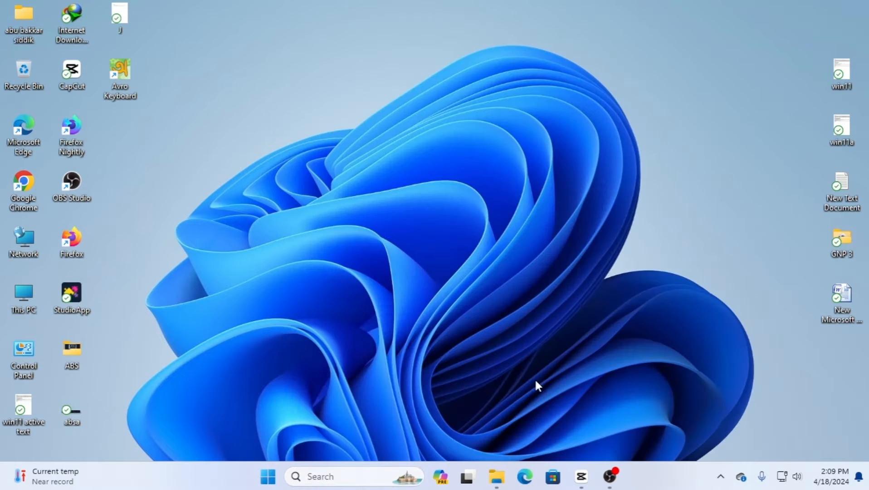
pyautogui.click(581, 476)
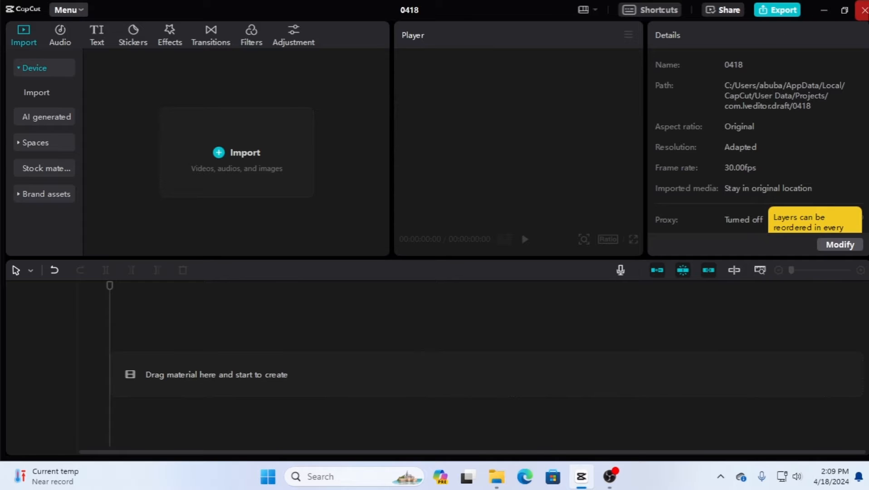
# Close project 0418, create a new project, and restore its editor to a smaller window
pyautogui.click(863, 9)
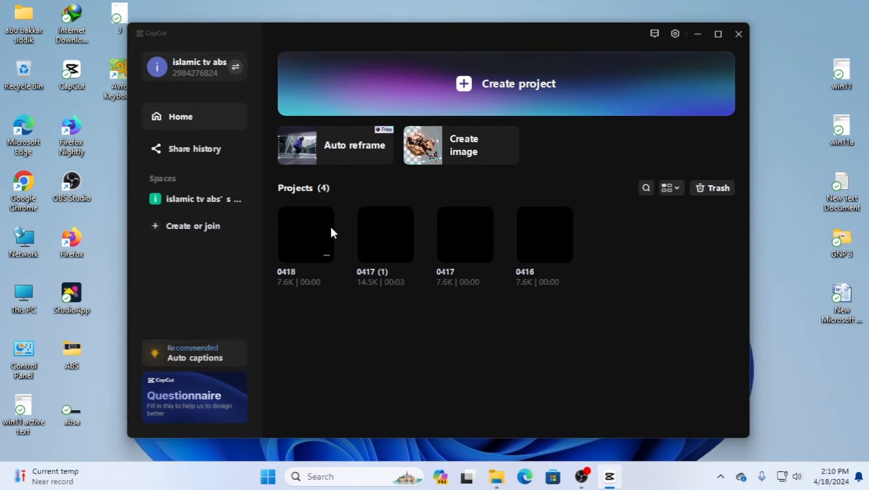
pyautogui.click(510, 83)
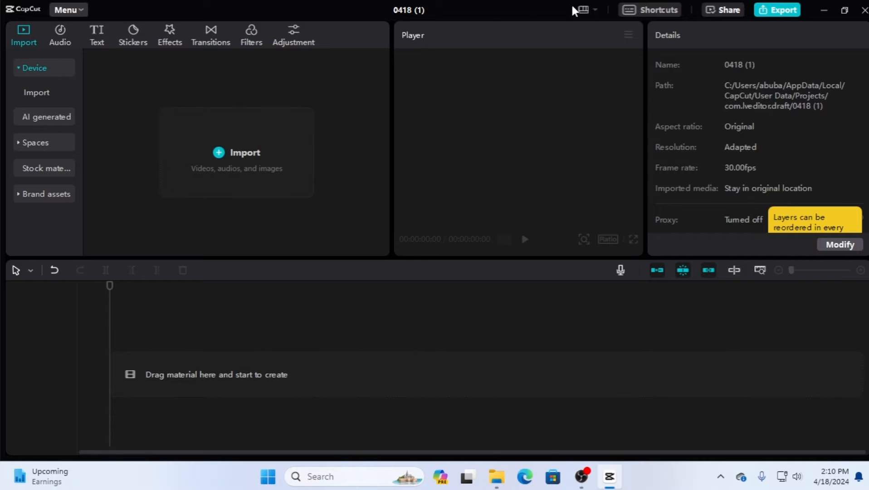
pyautogui.moveTo(488, 0); pyautogui.dragTo(488, 18)
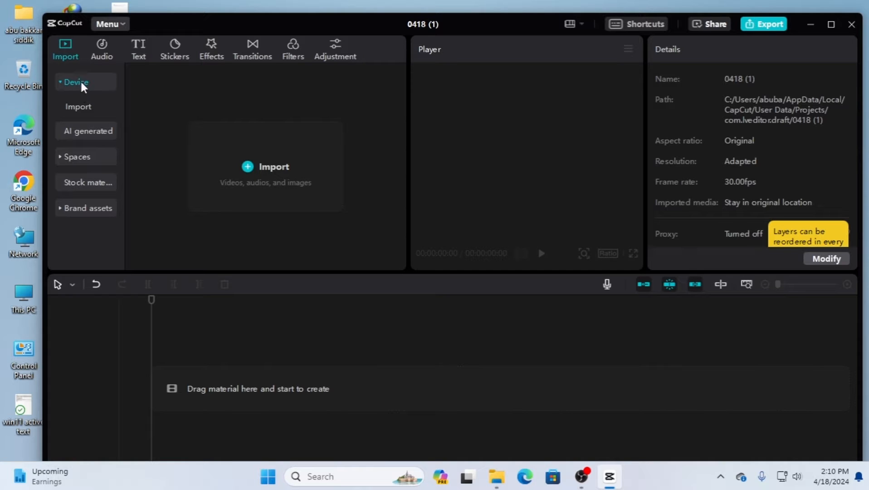
# Import the absa PNG image from the Desktop folder into the project's device media
pyautogui.click(60, 79)
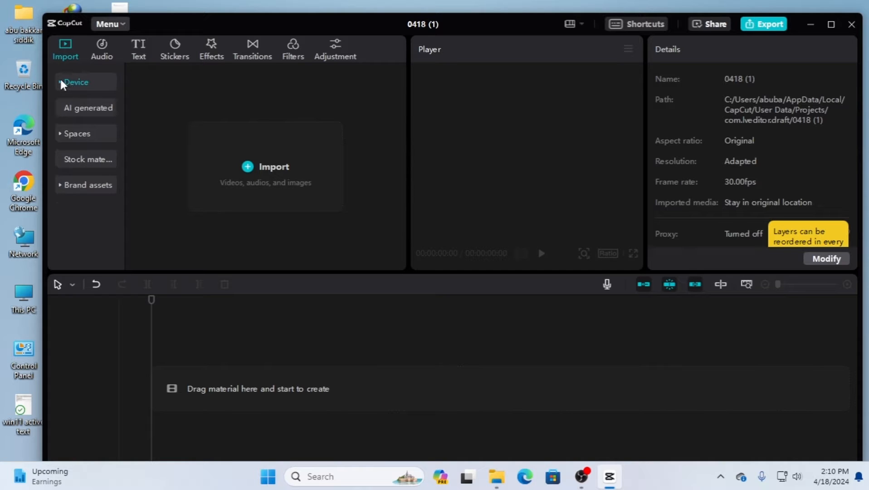
pyautogui.click(60, 80)
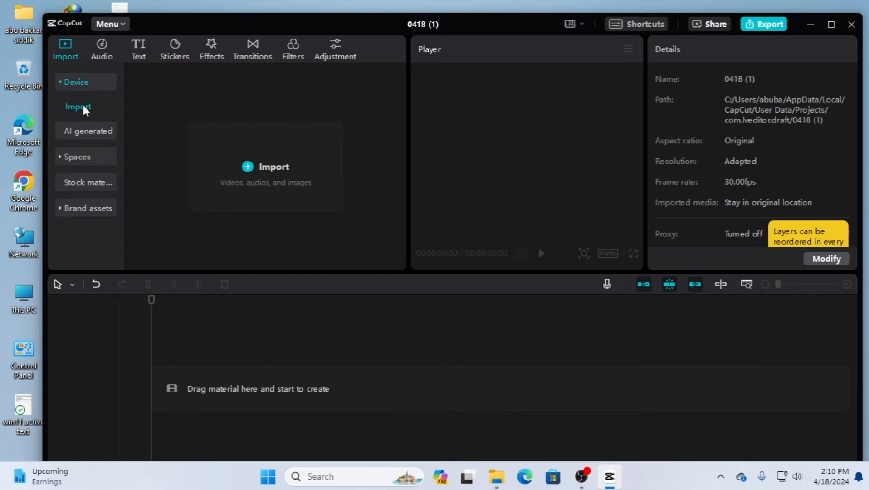
pyautogui.click(281, 183)
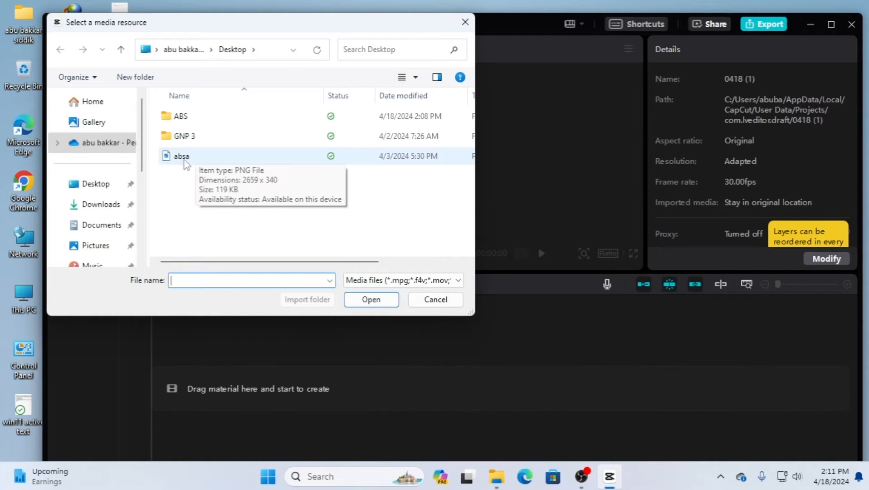
pyautogui.click(196, 158)
pyautogui.click(382, 302)
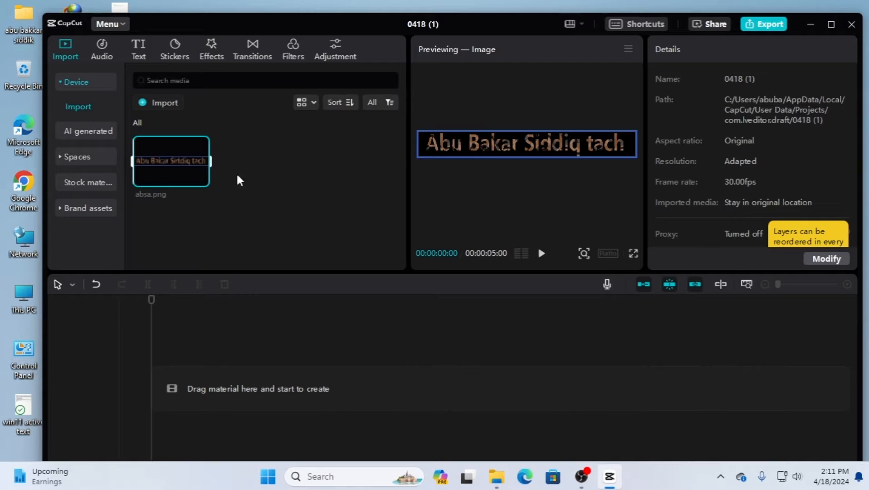
# Add absa.png to the timeline and move the playhead to 00:00:00:19
pyautogui.moveTo(177, 169)
pyautogui.moveTo(158, 178); pyautogui.dragTo(190, 386)
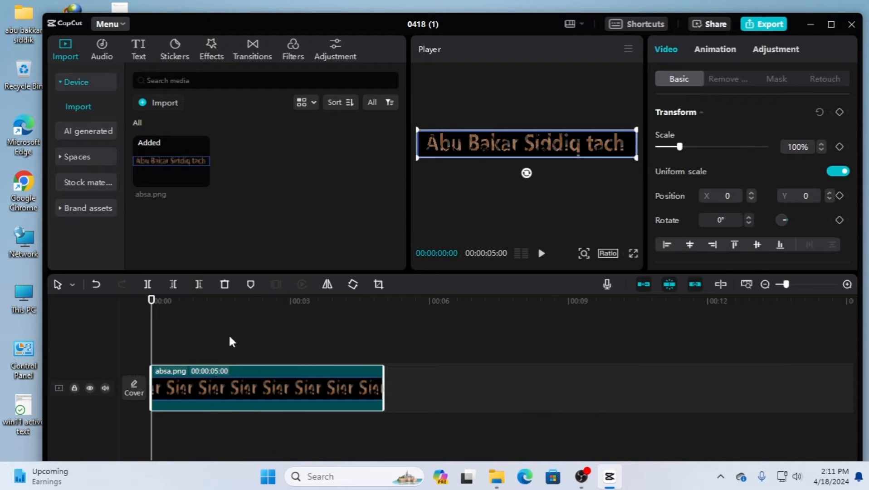
pyautogui.moveTo(151, 302); pyautogui.dragTo(181, 330)
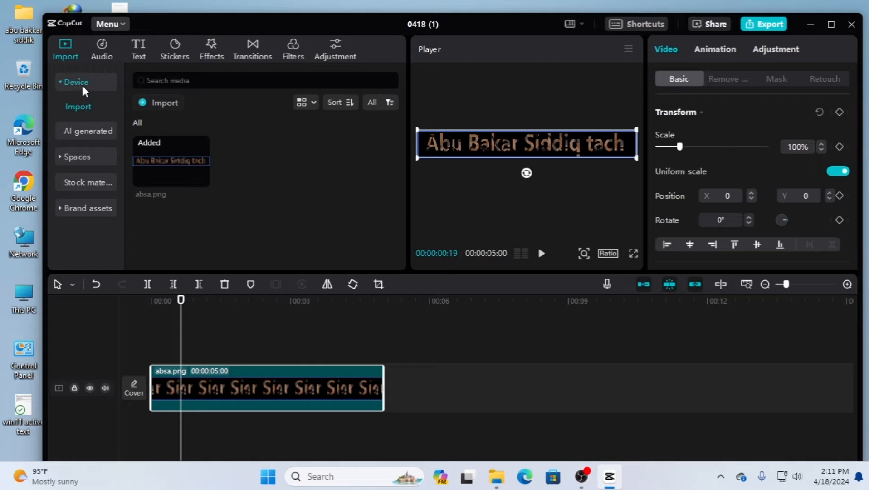
# Examine the AI generated, Spaces and Stock materials media sources, including the Favorites and Trending stock
pyautogui.moveTo(175, 150)
pyautogui.click(96, 131)
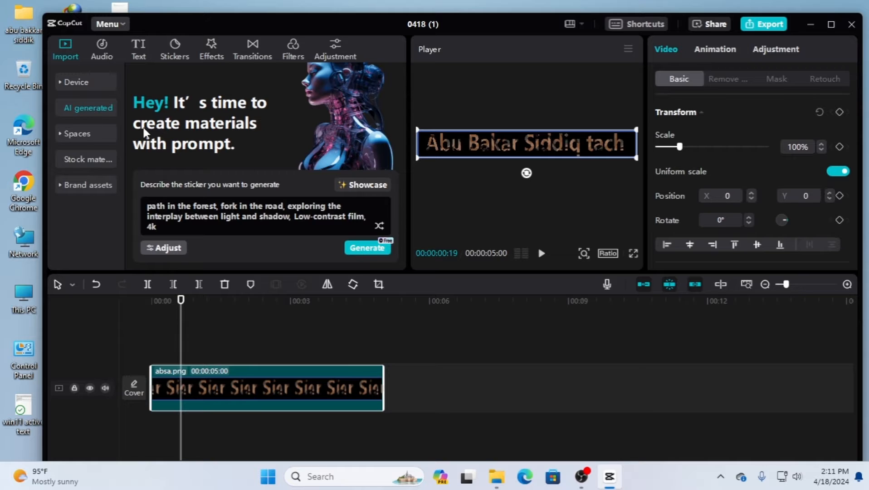
pyautogui.click(85, 136)
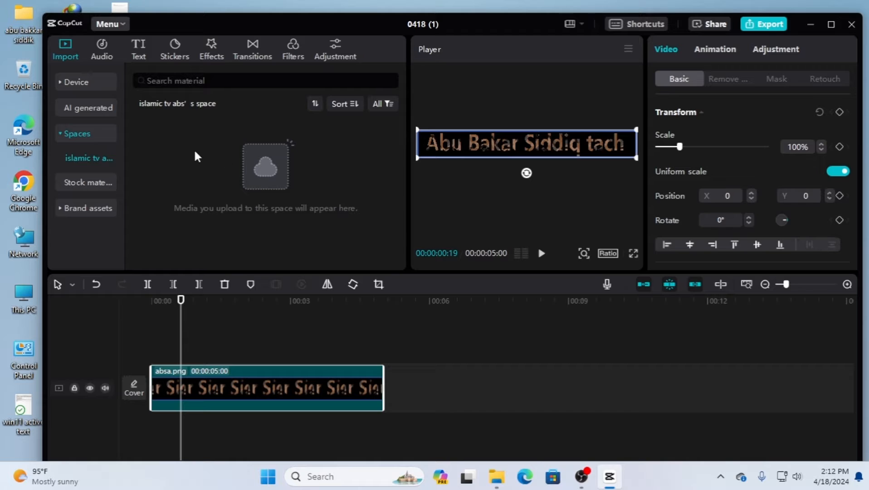
pyautogui.click(84, 182)
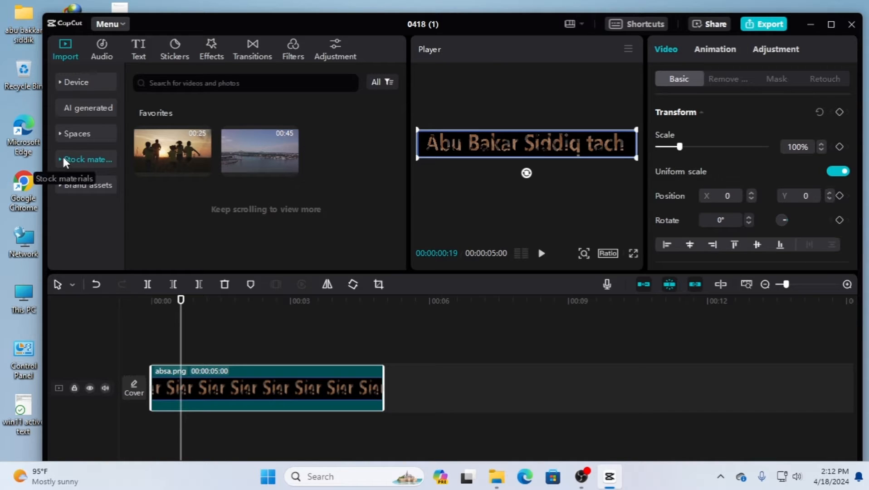
pyautogui.click(59, 134)
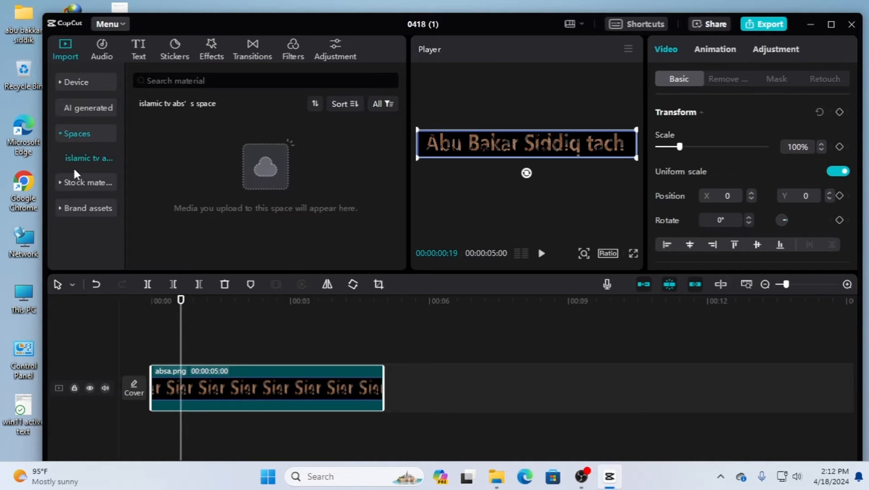
pyautogui.click(60, 135)
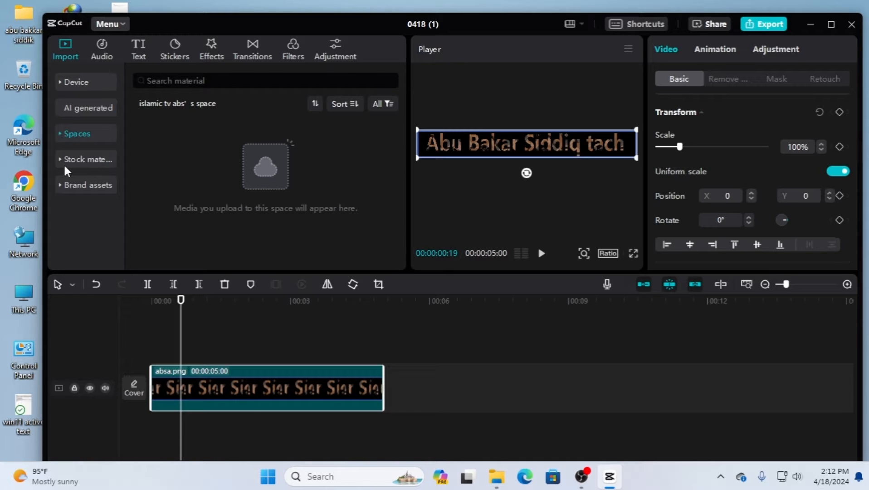
pyautogui.click(91, 159)
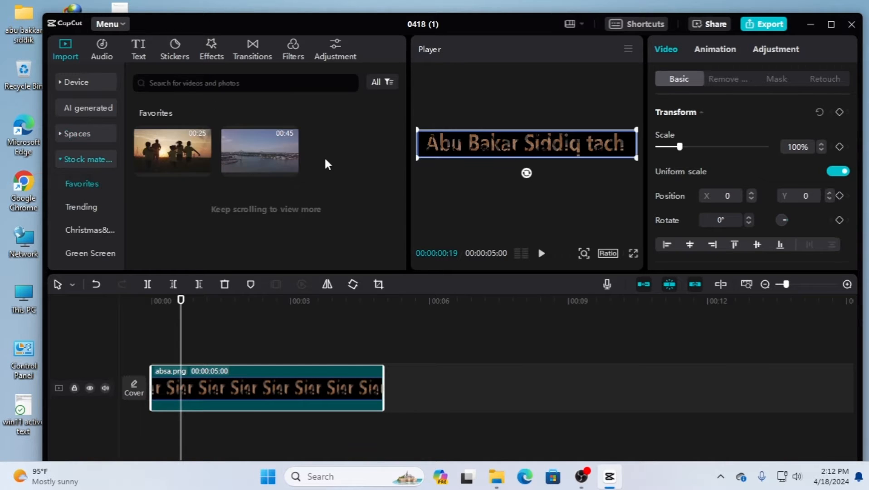
pyautogui.moveTo(173, 153)
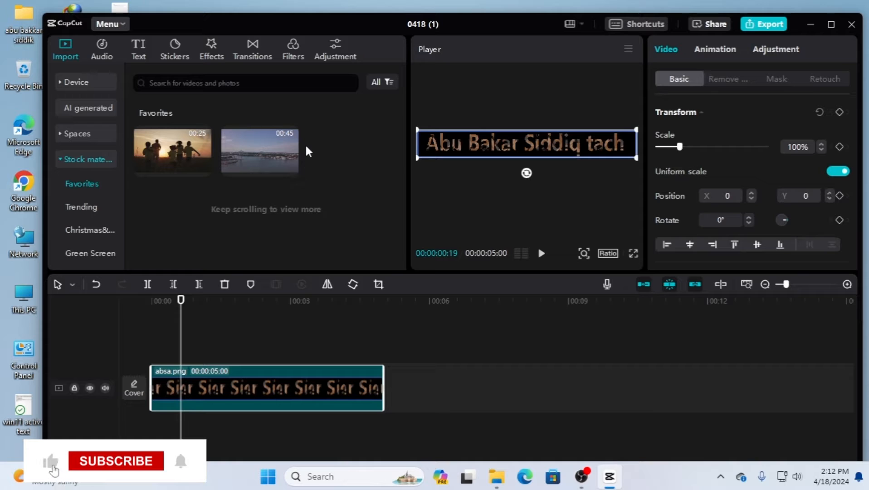
pyautogui.scroll(-3, 241, 159)
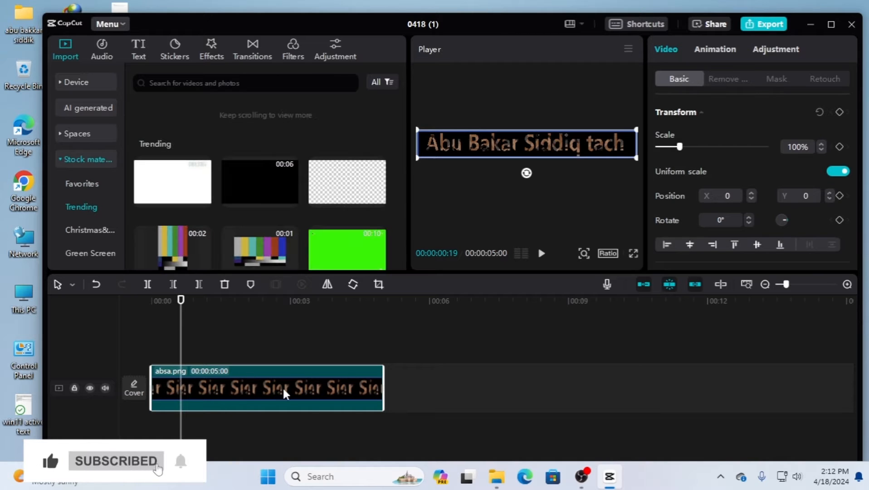
# Delete the absa.png clip from the timeline and look through the Trending and Favorites stock materials
pyautogui.press('Delete')
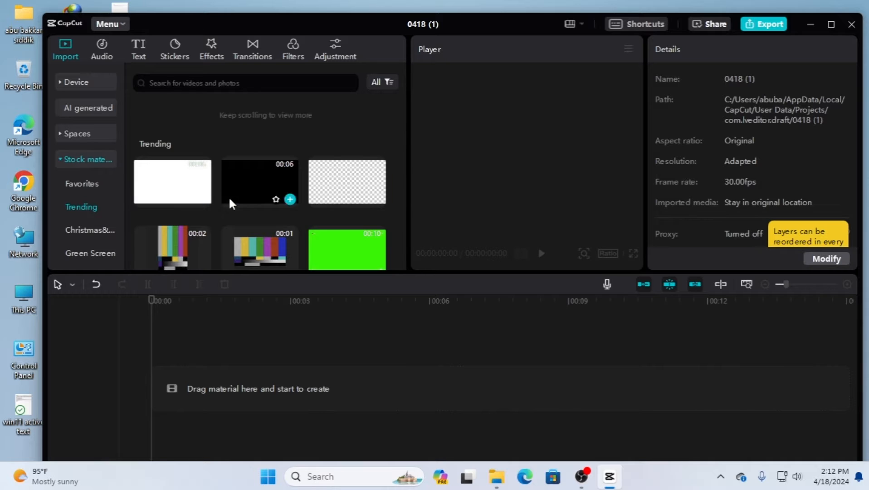
pyautogui.scroll(-5, 229, 199)
pyautogui.scroll(-5, 235, 199)
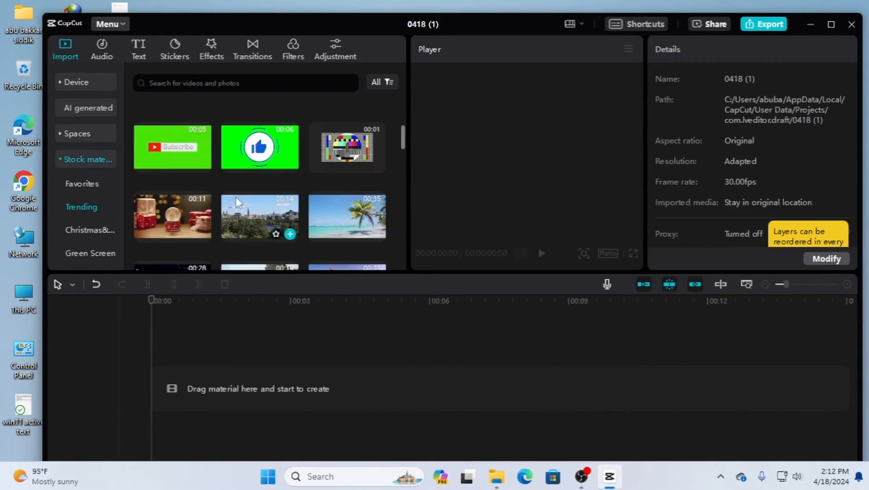
pyautogui.scroll(5, 223, 168)
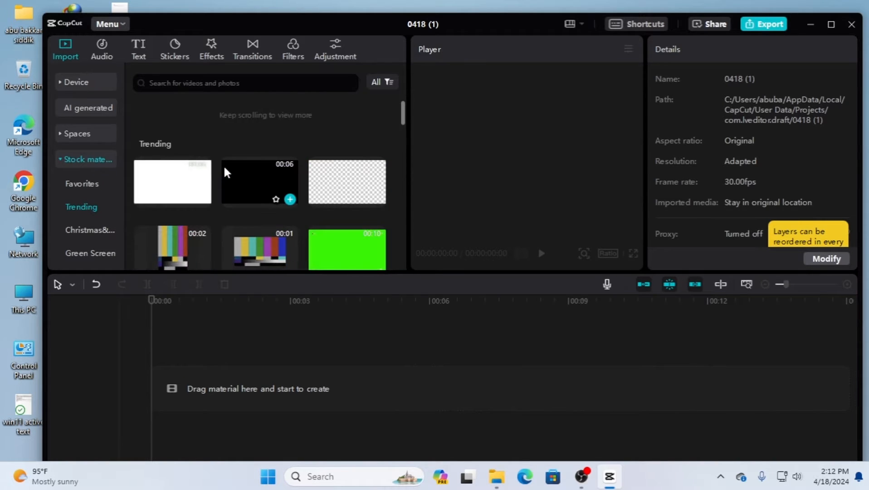
pyautogui.scroll(3, 223, 165)
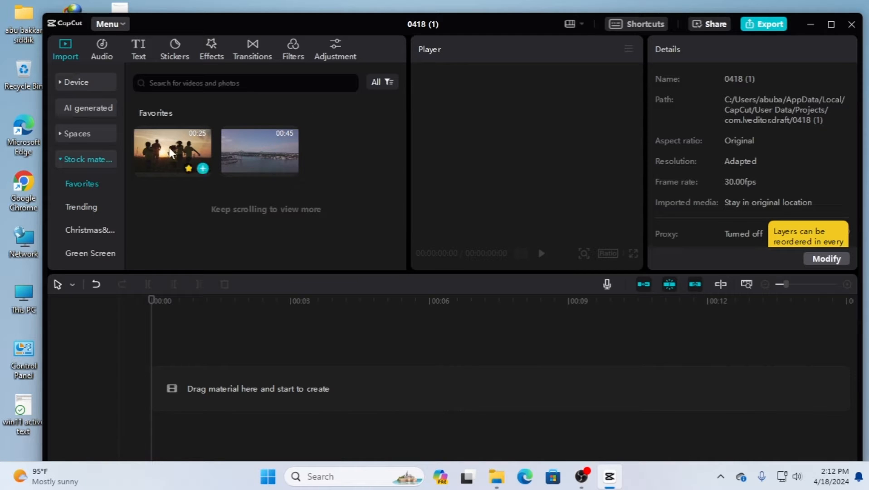
# Try out the 25-second family sunset clip from the stock Favorites on the timeline and delete it
pyautogui.moveTo(171, 151); pyautogui.dragTo(171, 389)
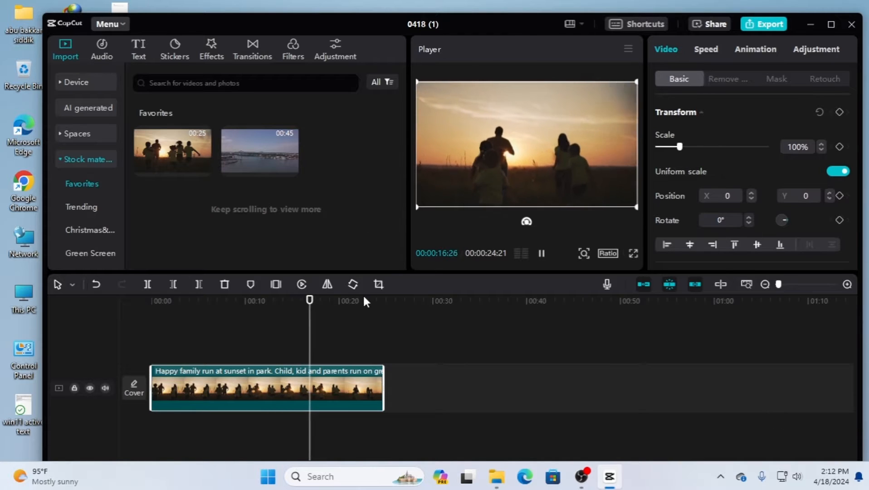
pyautogui.click(542, 253)
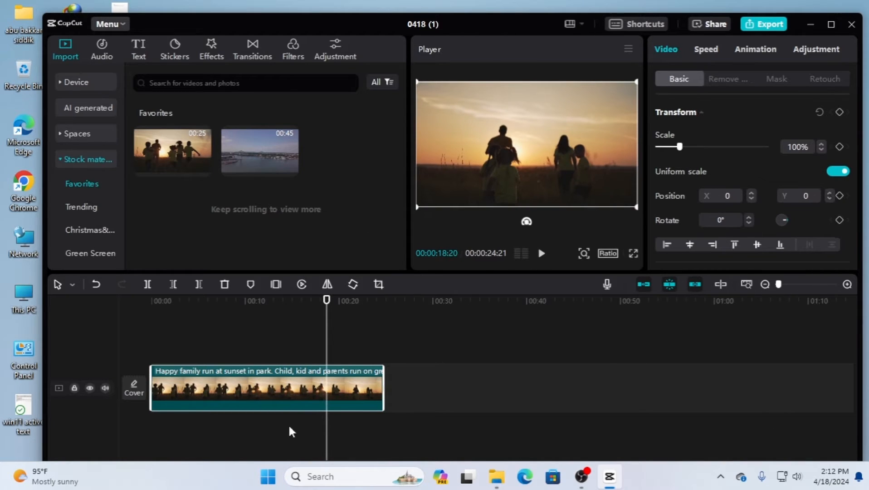
pyautogui.press('Delete')
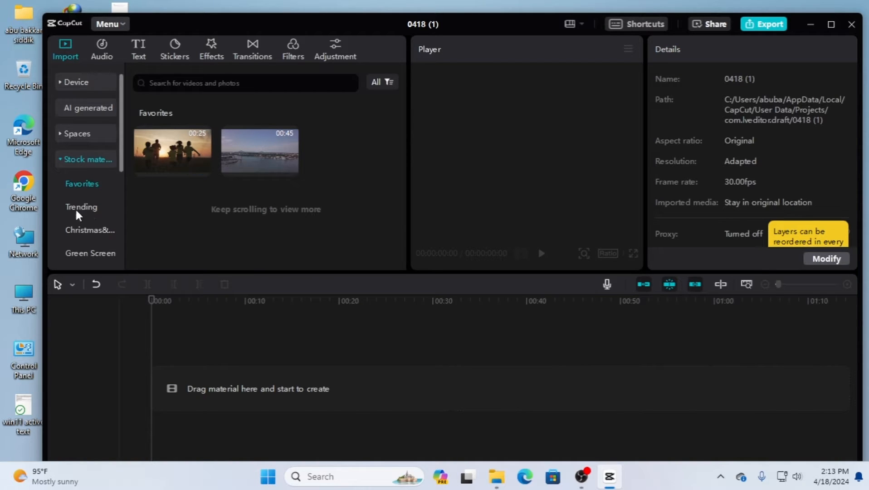
# Add the green-screen Subscribe clip from the Trending stock materials to the timeline
pyautogui.click(87, 207)
pyautogui.scroll(-1, 300, 217)
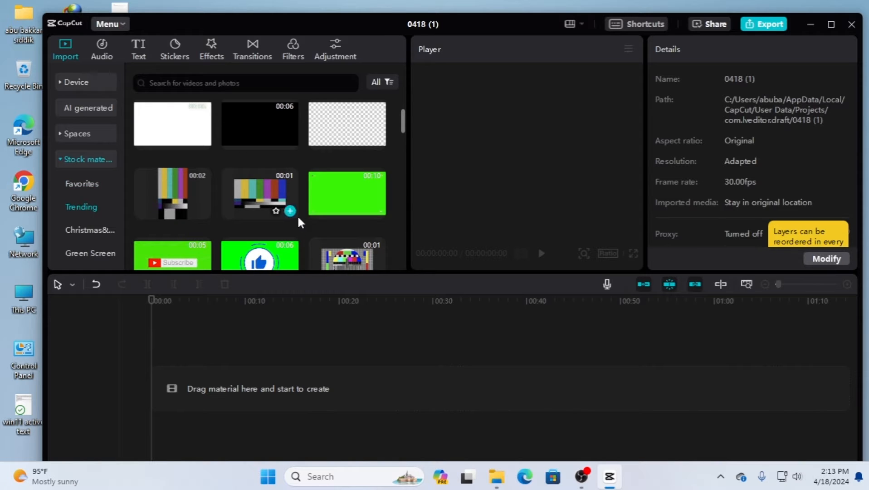
pyautogui.scroll(1, 299, 216)
pyautogui.scroll(-1, 327, 231)
pyautogui.moveTo(359, 195)
pyautogui.scroll(-1, 300, 228)
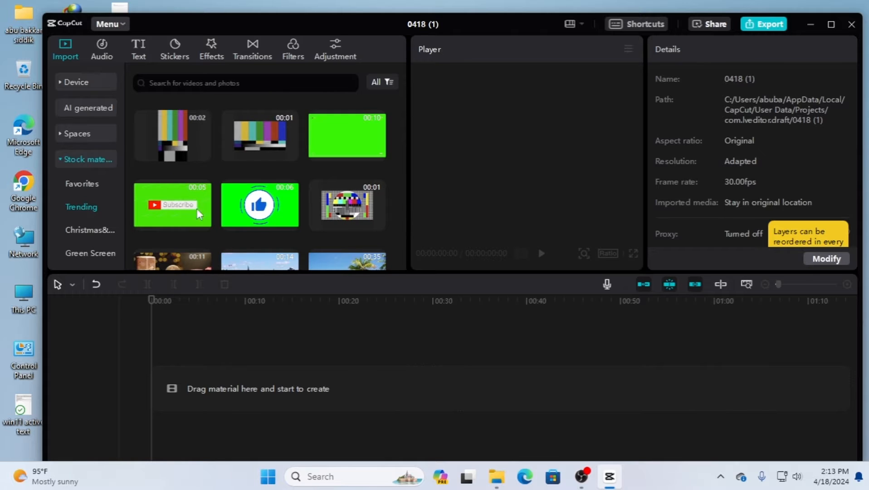
pyautogui.moveTo(172, 206); pyautogui.dragTo(163, 394)
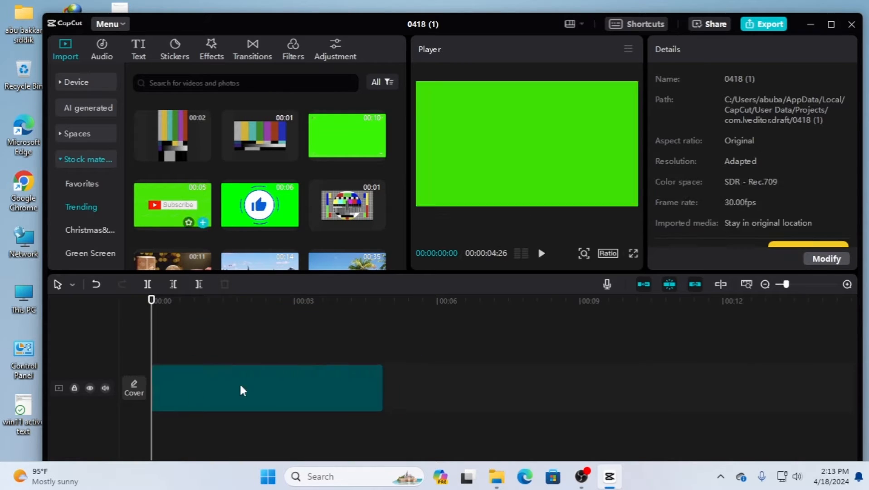
# Play the Subscribe clip through, and delete it from the timeline
pyautogui.click(542, 254)
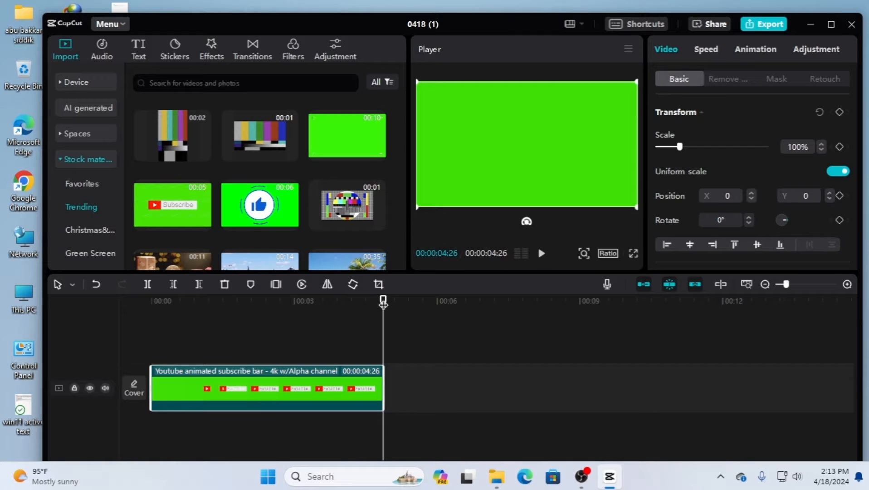
pyautogui.moveTo(383, 302); pyautogui.dragTo(116, 323)
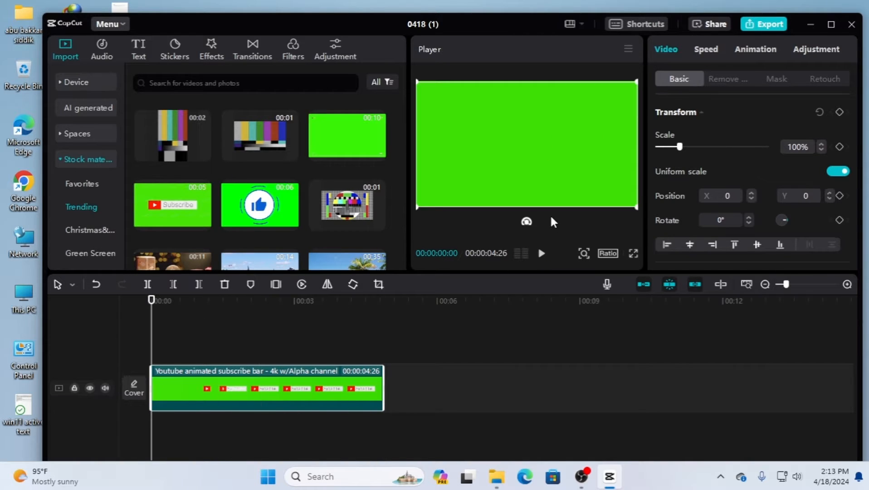
pyautogui.press('Delete')
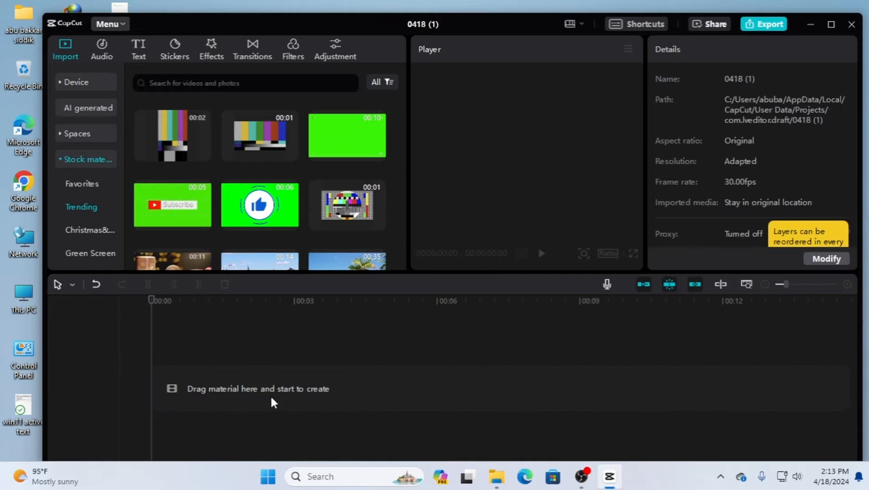
# Look through the Trending stock materials and the list of stock categories
pyautogui.scroll(-10, 327, 189)
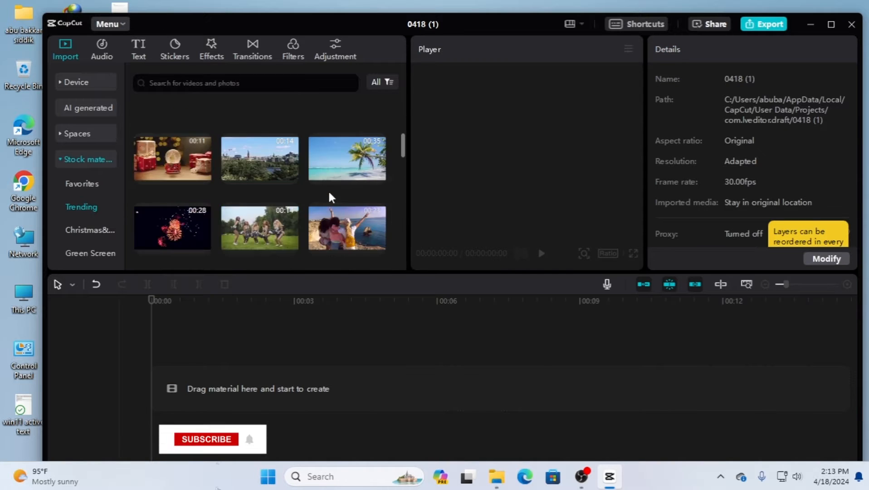
pyautogui.scroll(-5, 324, 183)
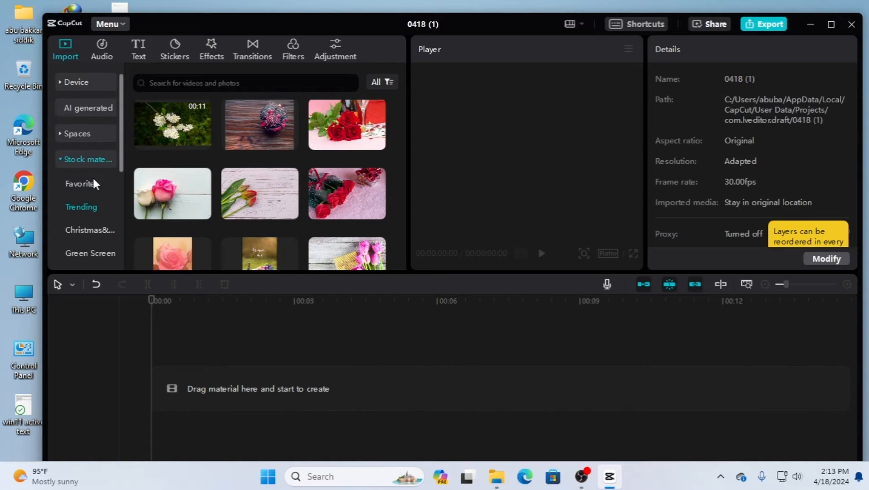
pyautogui.scroll(-5, 89, 201)
pyautogui.scroll(5, 90, 189)
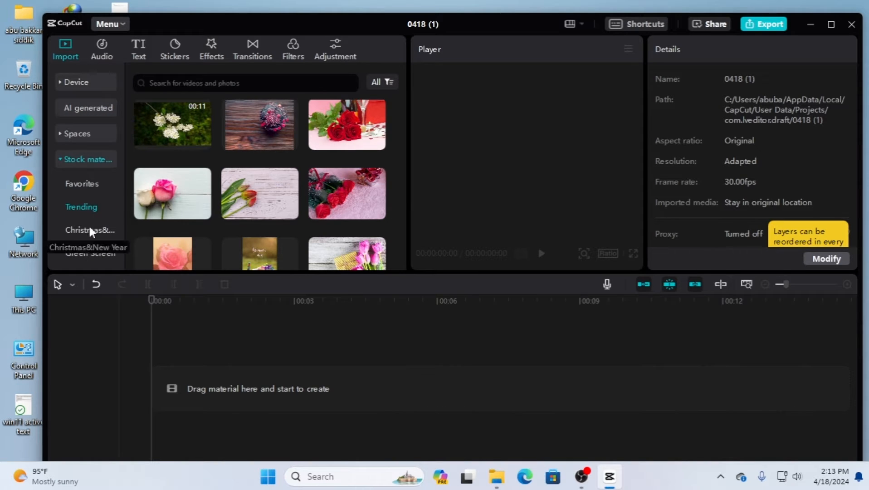
pyautogui.scroll(-2, 89, 224)
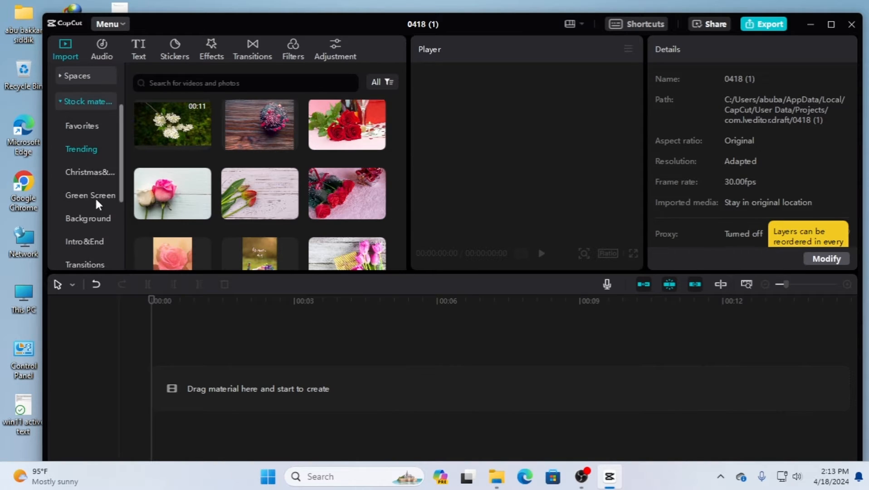
# Try out the 11-second Christmas snow globe clip from the Christmas&New Year stock materials on the timeline, play it, and delete it
pyautogui.click(92, 173)
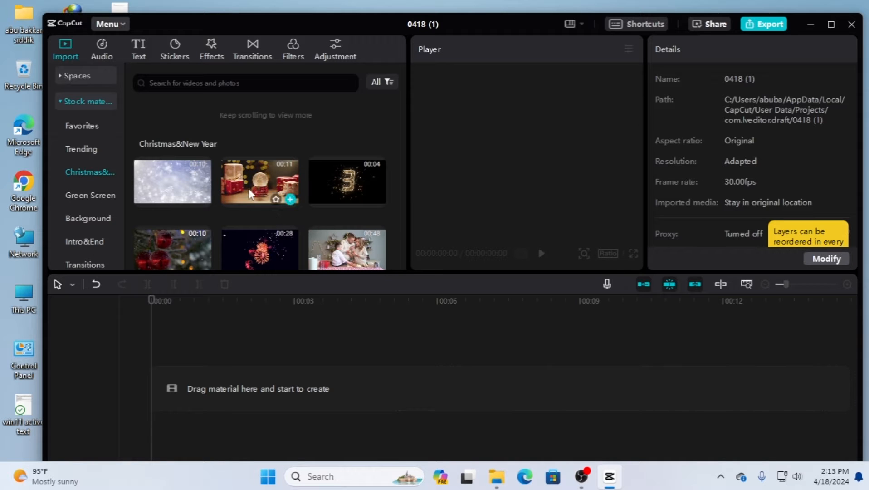
pyautogui.moveTo(249, 182); pyautogui.dragTo(202, 385)
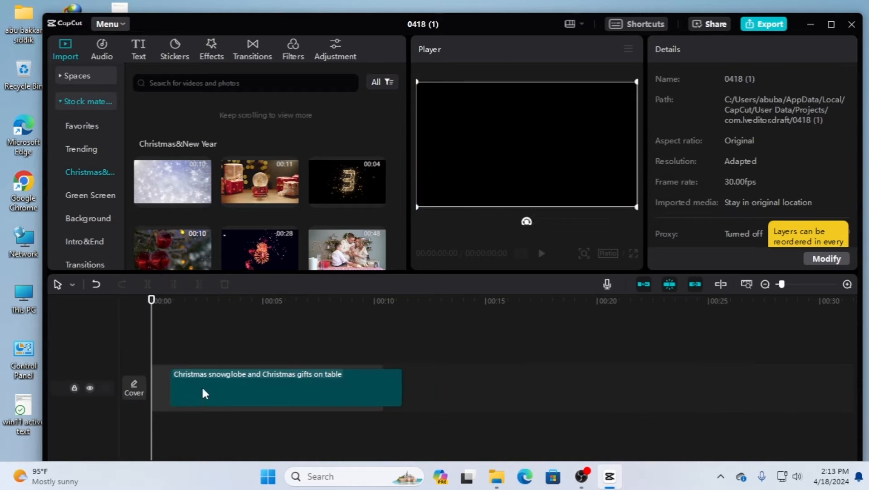
pyautogui.click(541, 255)
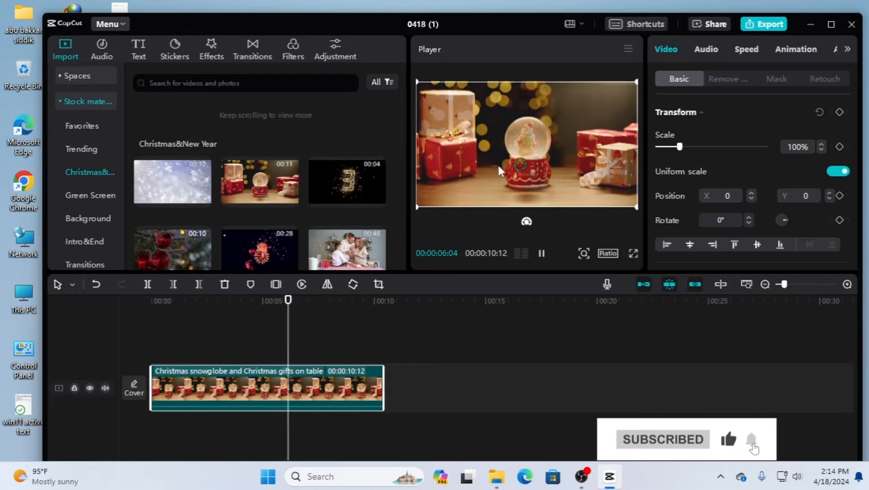
pyautogui.click(541, 253)
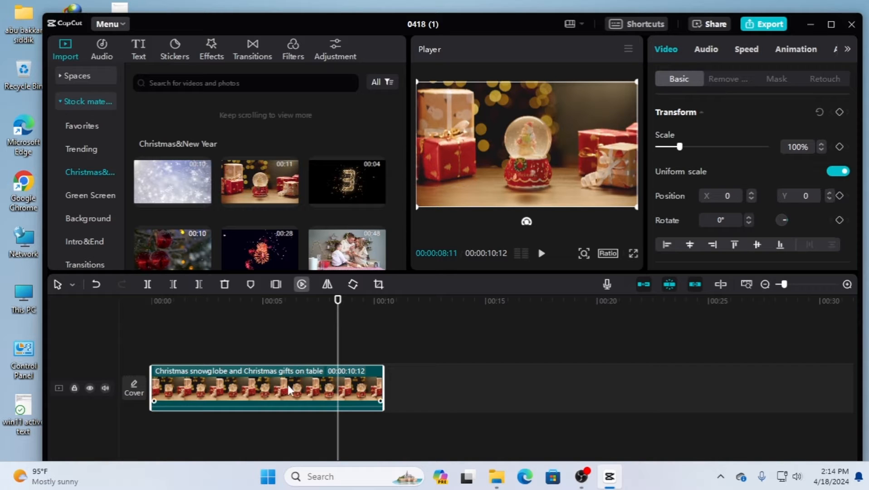
pyautogui.press('Delete')
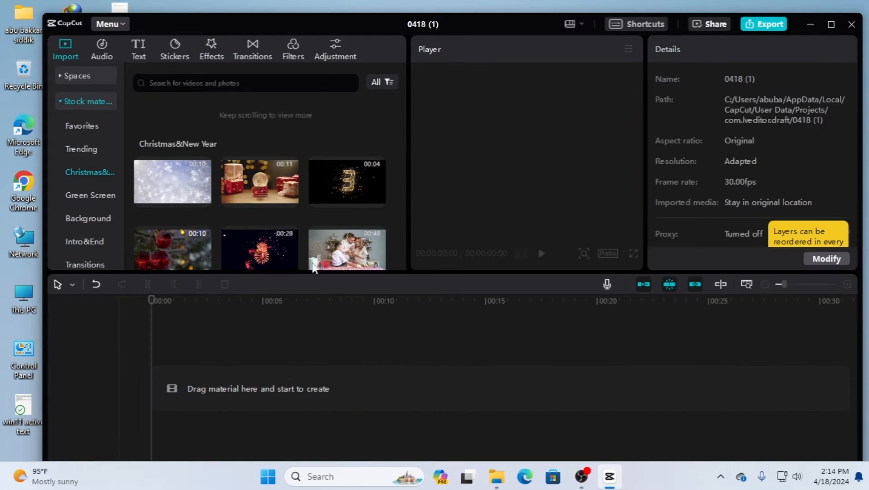
# Try out the 28-second fireworks clip on the timeline, play it while browsing more Christmas&New Year materials, and delete it
pyautogui.moveTo(252, 201); pyautogui.dragTo(173, 385)
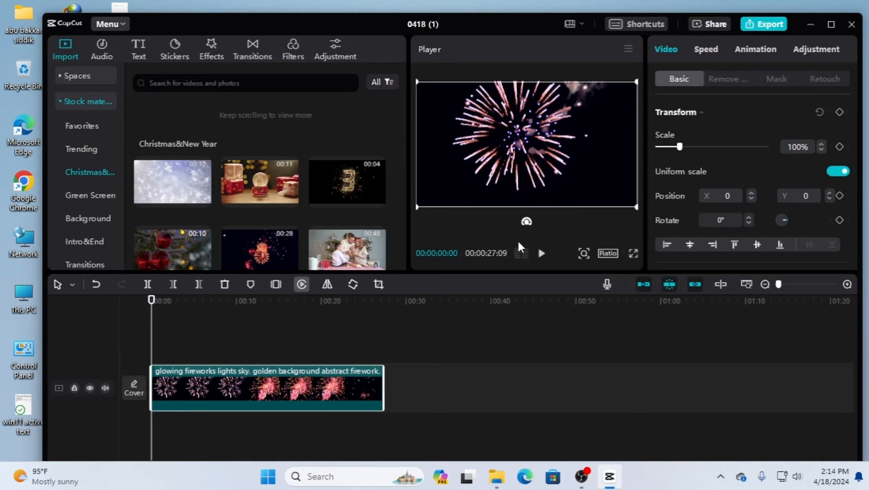
pyautogui.click(541, 254)
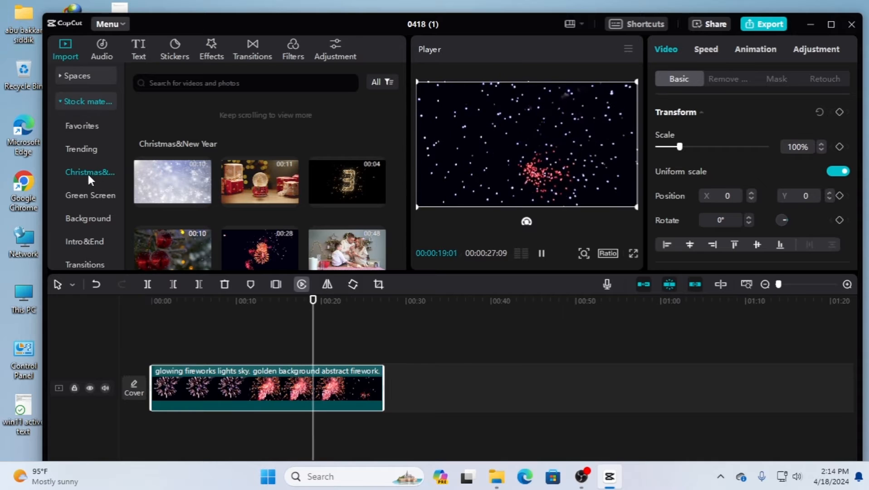
pyautogui.scroll(-3, 87, 173)
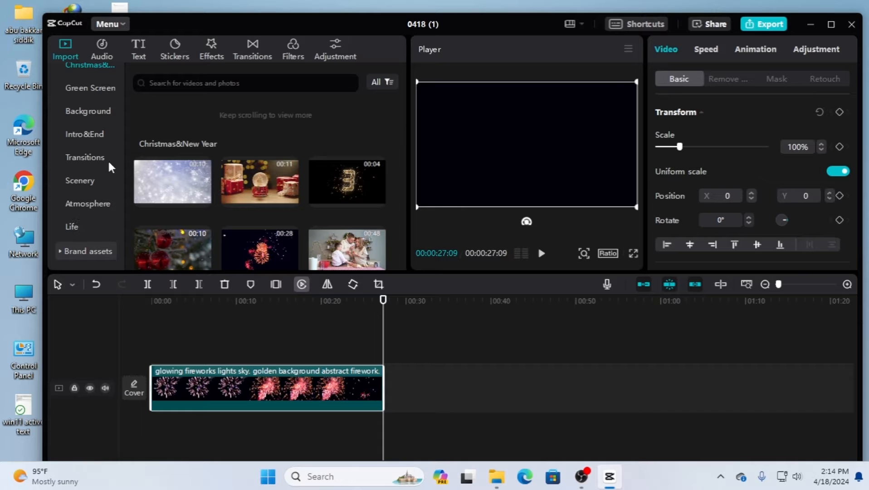
pyautogui.scroll(-3, 261, 195)
pyautogui.scroll(-10, 260, 200)
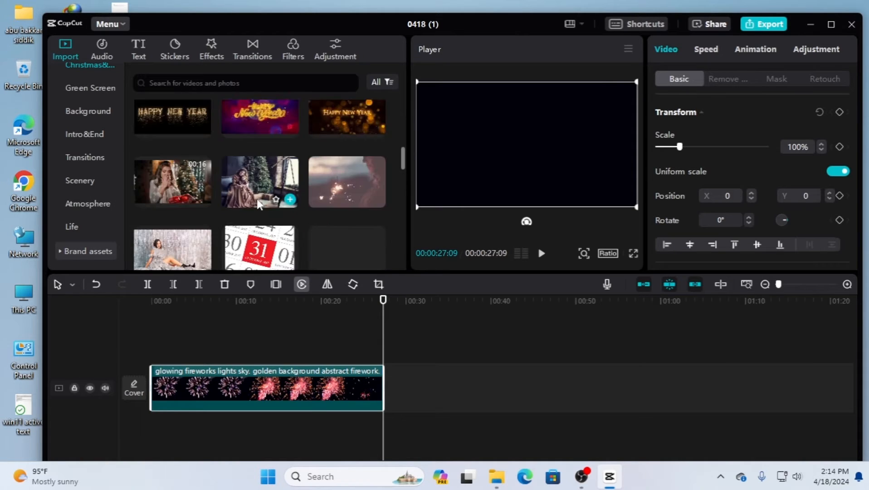
pyautogui.scroll(5, 259, 202)
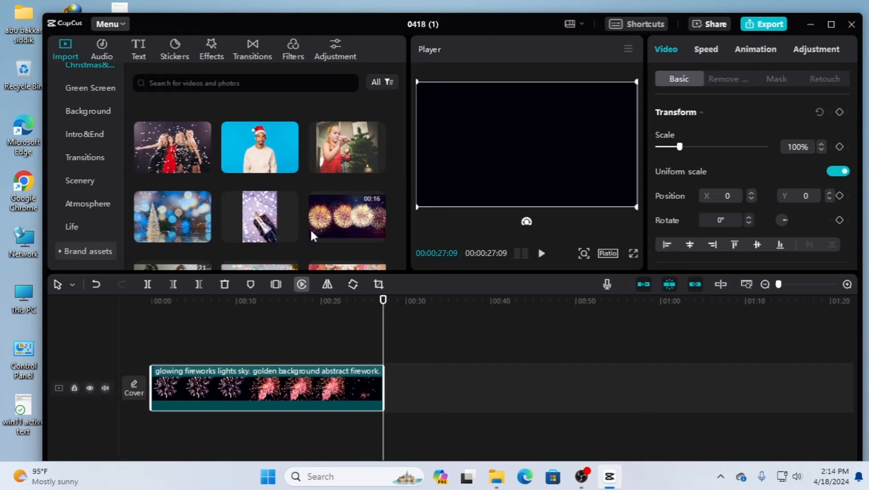
pyautogui.scroll(-1, 349, 230)
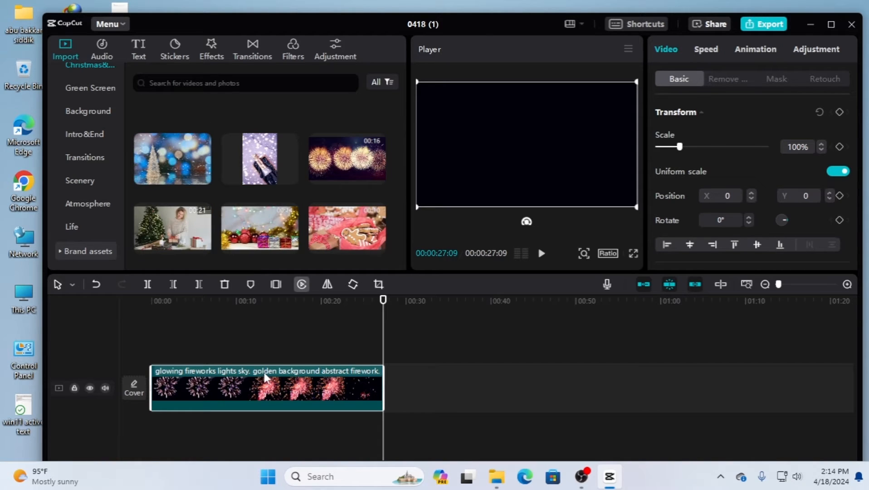
pyautogui.press('Delete')
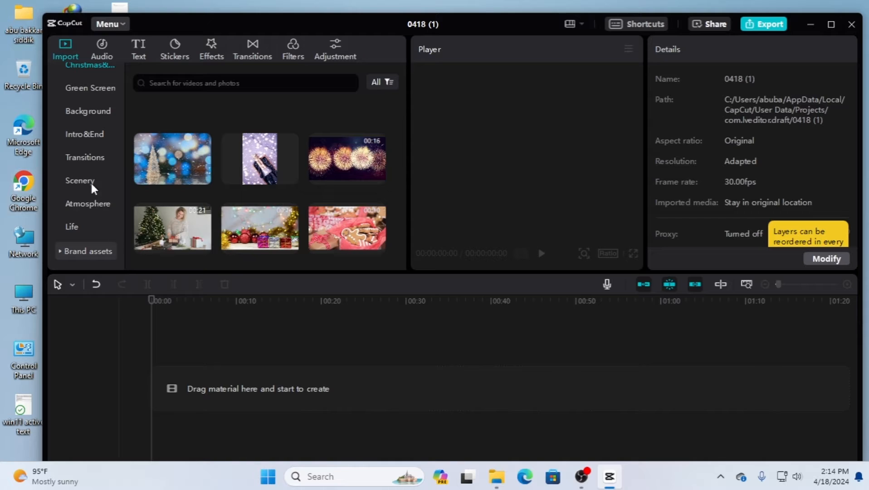
# Look through the Green Screen and Background stock materials
pyautogui.scroll(2, 90, 141)
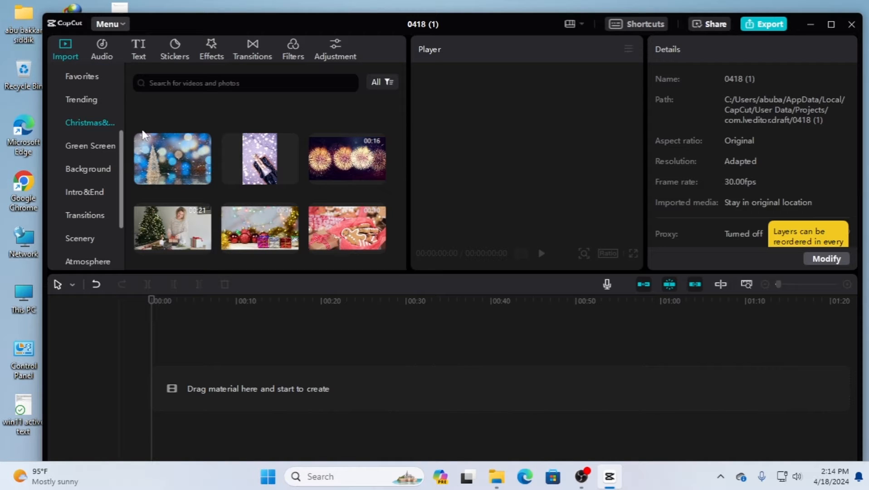
pyautogui.click(95, 147)
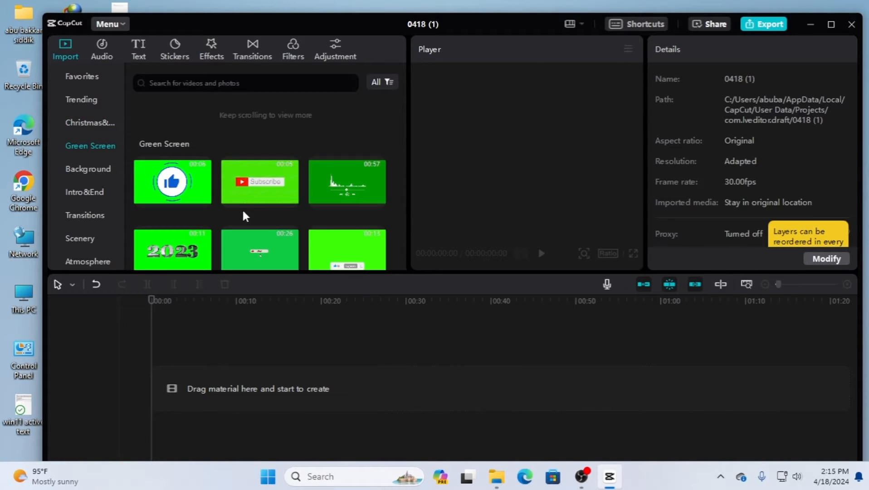
pyautogui.scroll(-3, 243, 211)
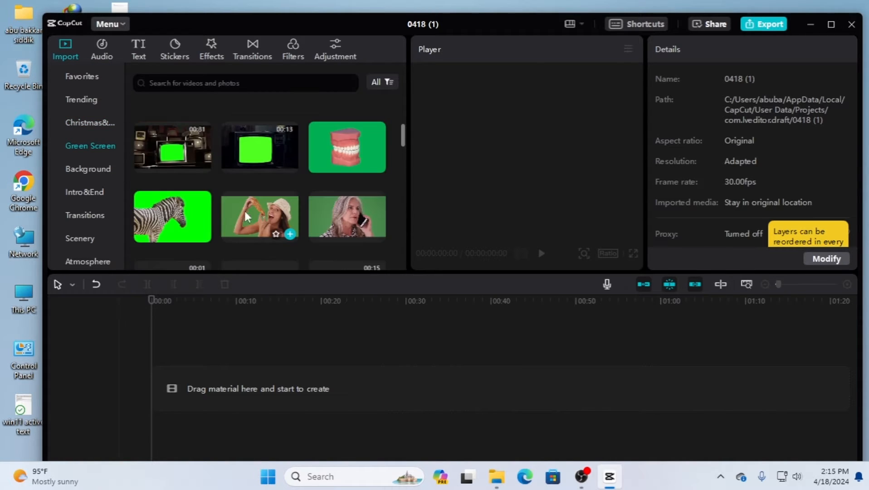
pyautogui.click(85, 167)
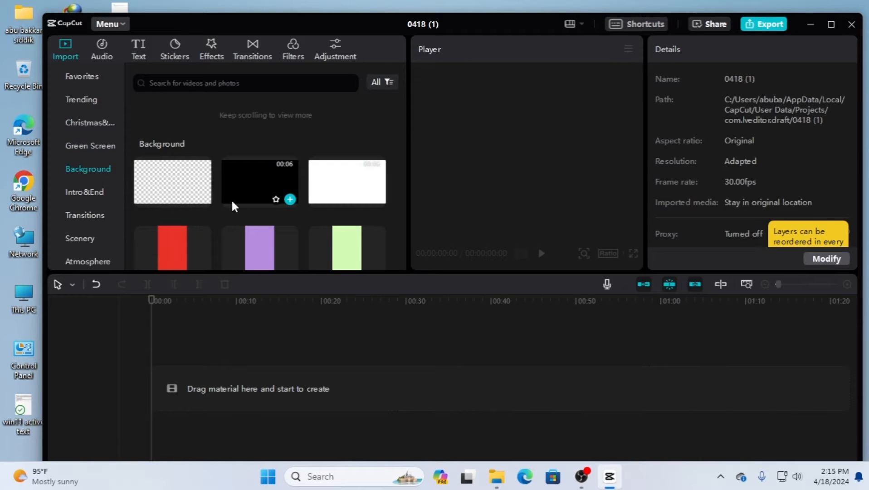
pyautogui.scroll(-5, 232, 204)
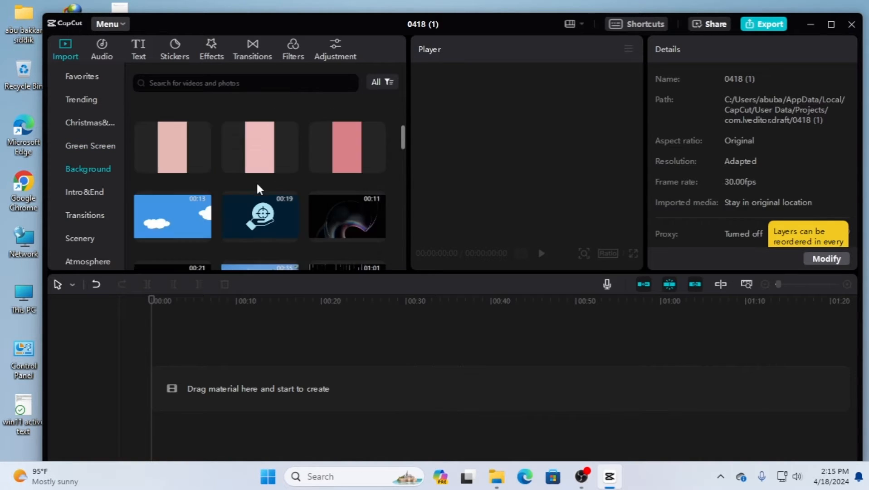
pyautogui.moveTo(178, 131)
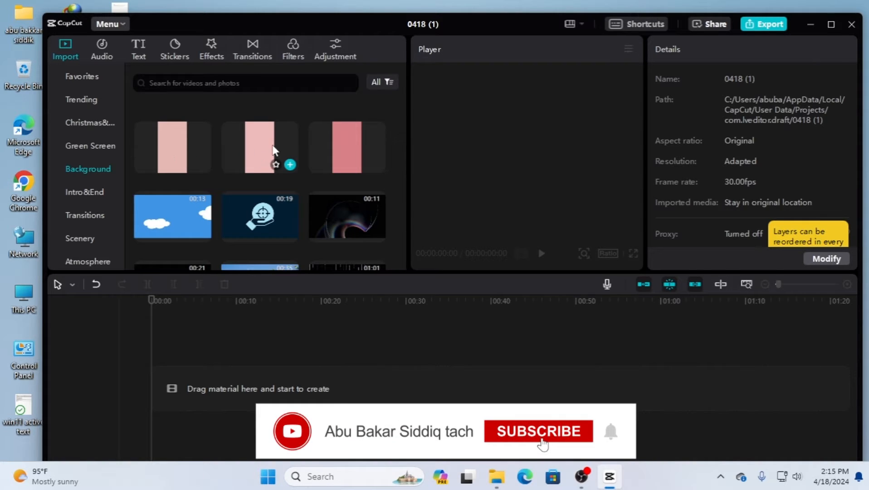
pyautogui.scroll(-2, 212, 206)
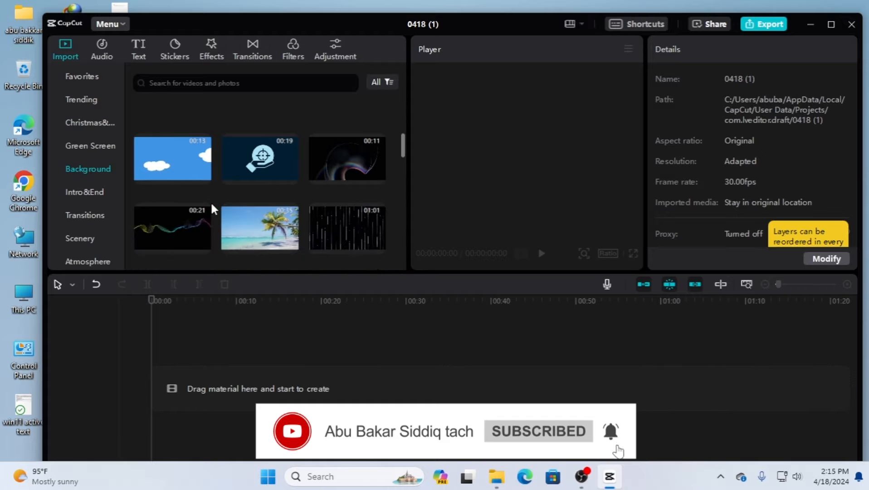
pyautogui.moveTo(290, 247)
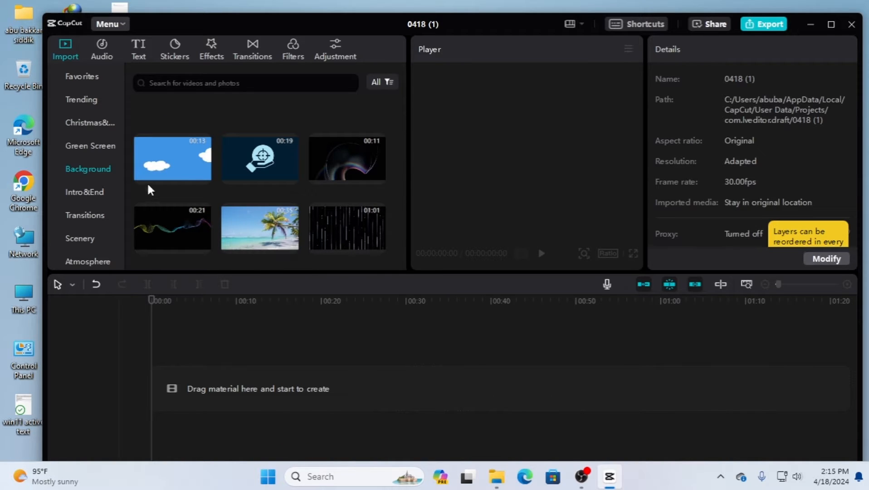
pyautogui.scroll(2, 272, 188)
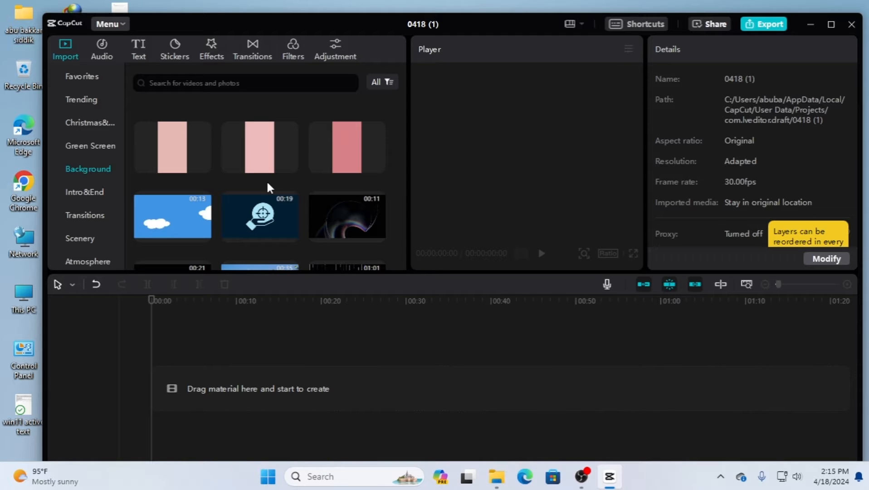
pyautogui.scroll(3, 249, 146)
pyautogui.scroll(-3, 211, 188)
# Add the blue pinned Subscribe picture on a white background from the Intro&End stock materials to the timeline
pyautogui.click(90, 190)
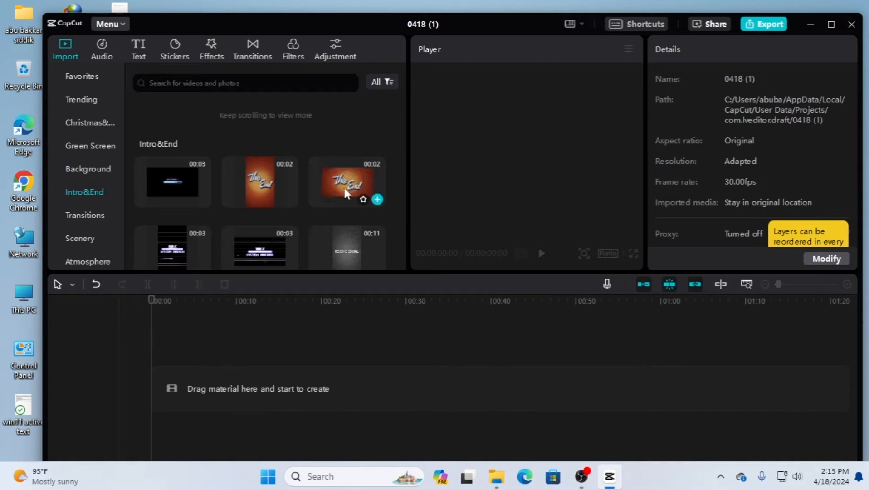
pyautogui.scroll(-2, 265, 188)
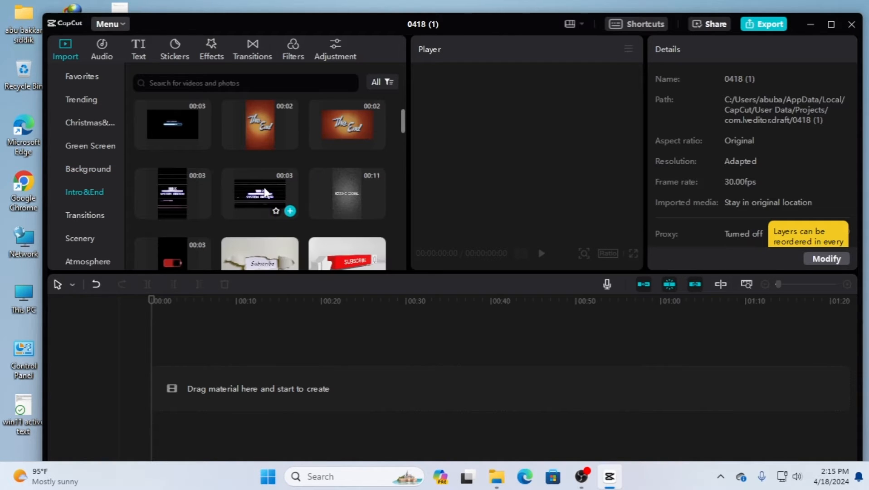
pyautogui.scroll(-2, 285, 232)
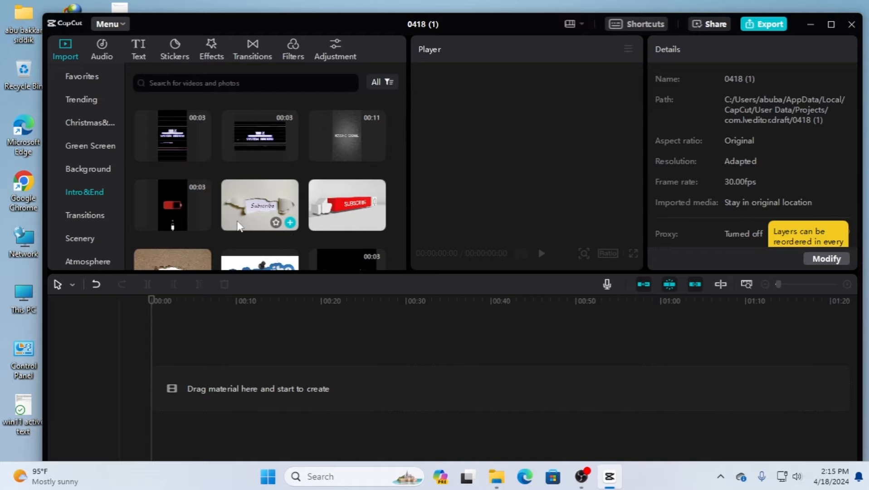
pyautogui.scroll(-2, 239, 226)
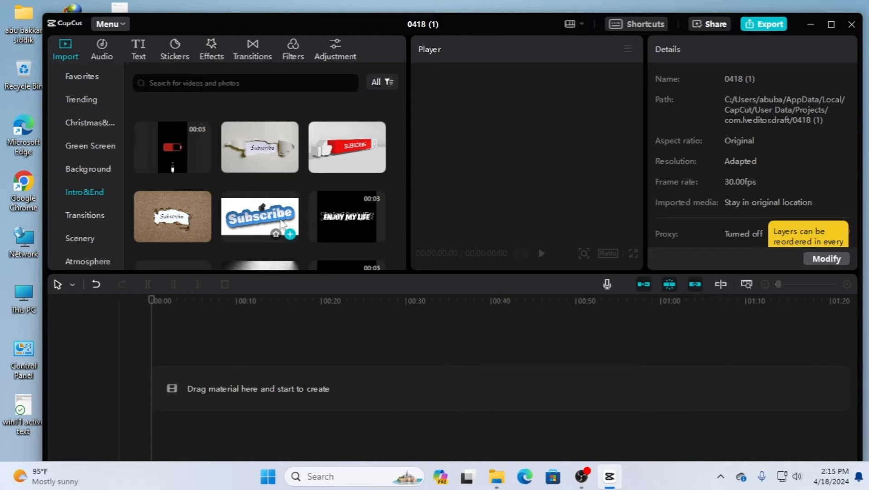
pyautogui.scroll(-1, 249, 224)
pyautogui.moveTo(264, 160); pyautogui.dragTo(202, 395)
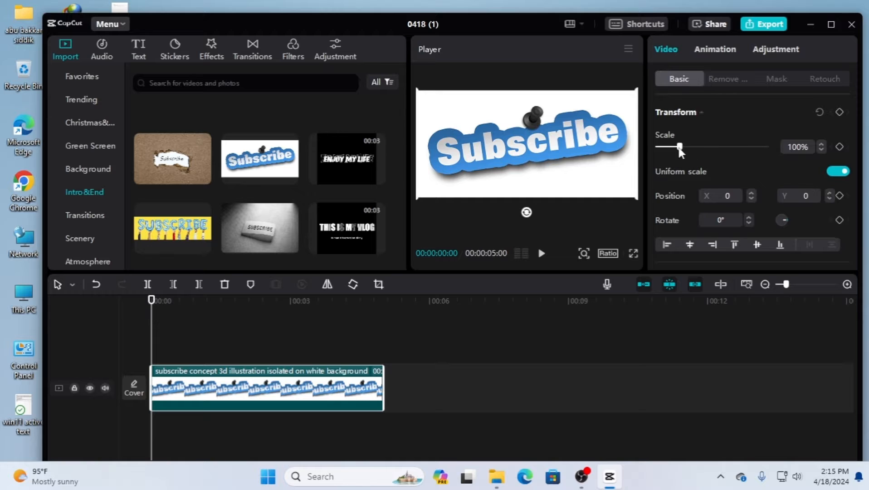
# Scale the Subscribe picture to 20%, place it at about X 788, Y -734 in the frame, and raise its clip above the main track
pyautogui.moveTo(679, 149); pyautogui.dragTo(659, 149)
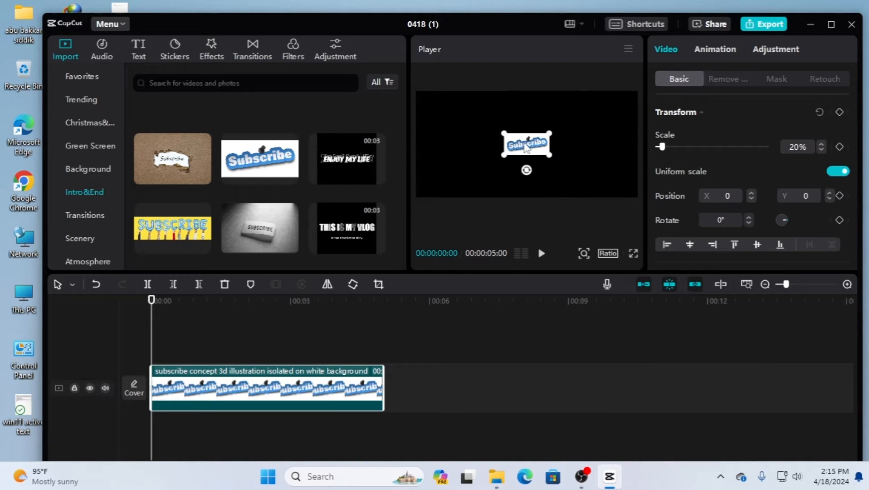
pyautogui.moveTo(526, 147); pyautogui.dragTo(570, 191)
pyautogui.moveTo(249, 389); pyautogui.dragTo(246, 341)
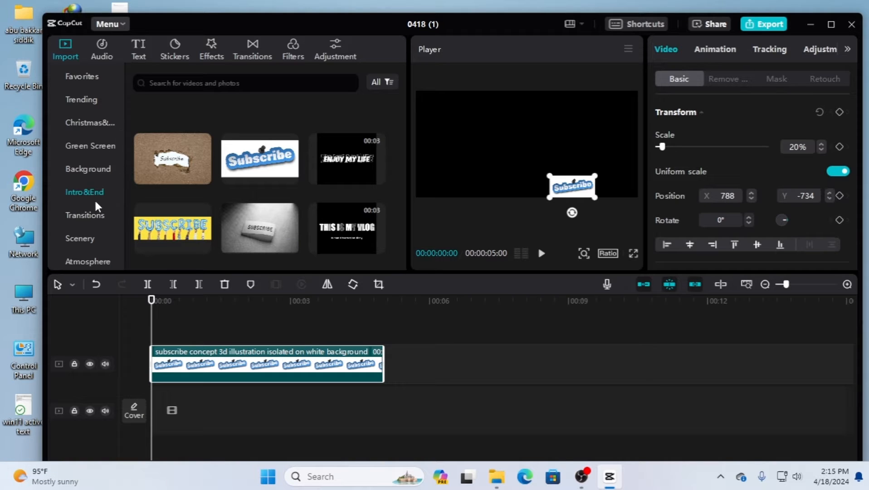
# Add the 45-second aerial Mystic River clip from the stock Favorites to the main track beneath the Subscribe clip
pyautogui.scroll(3, 89, 107)
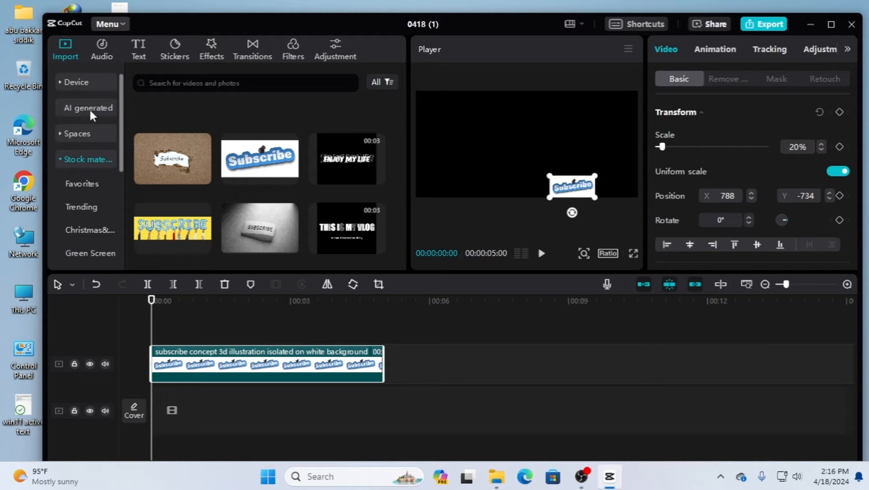
pyautogui.click(81, 181)
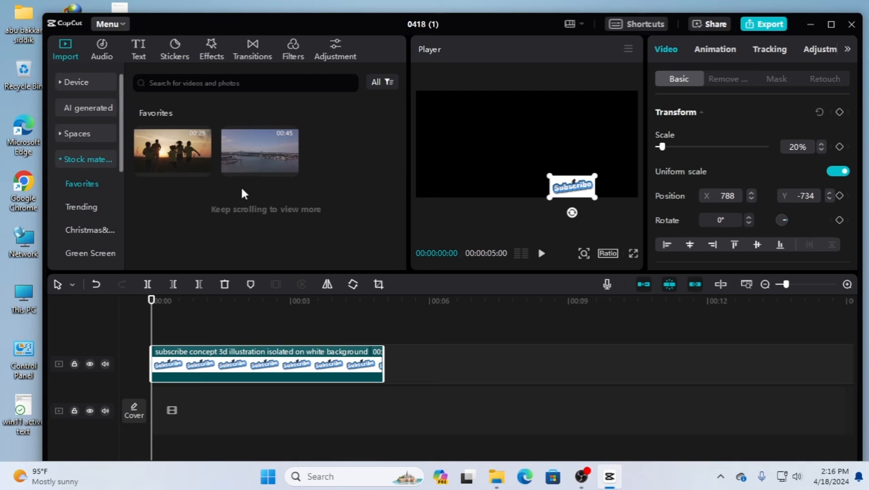
pyautogui.moveTo(256, 164); pyautogui.dragTo(159, 408)
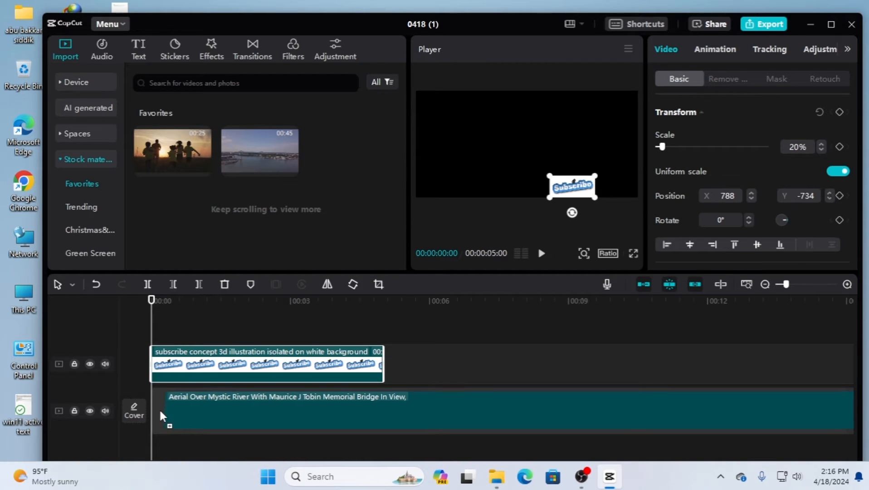
# Move the Subscribe picture within the frame to about X 1149, Y -734 and play back the overlay on the river clip
pyautogui.click(570, 188)
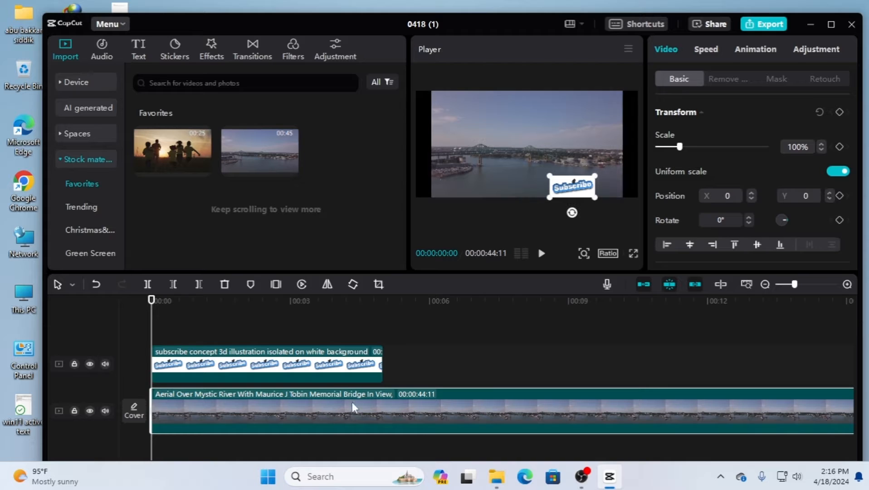
pyautogui.moveTo(583, 188); pyautogui.dragTo(603, 189)
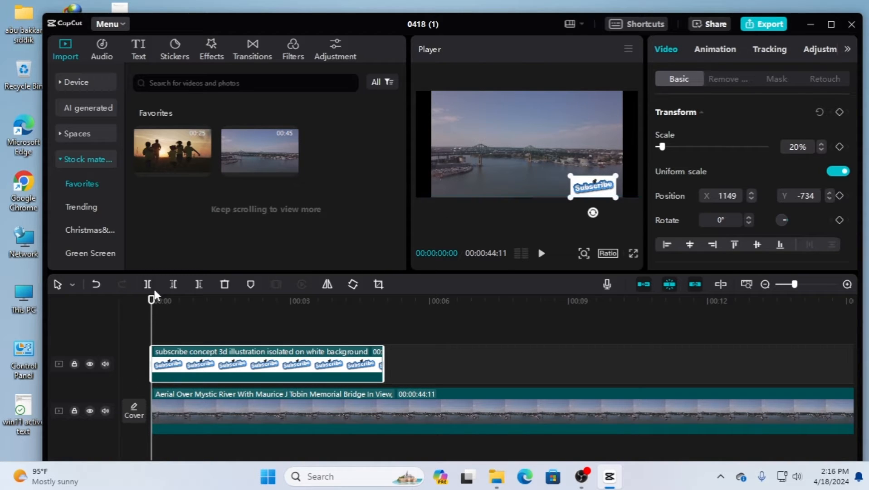
pyautogui.click(542, 253)
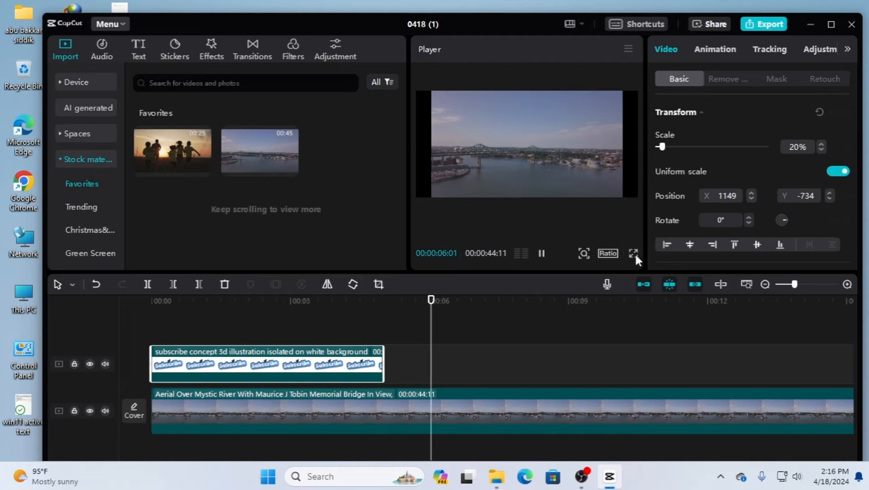
pyautogui.click(540, 254)
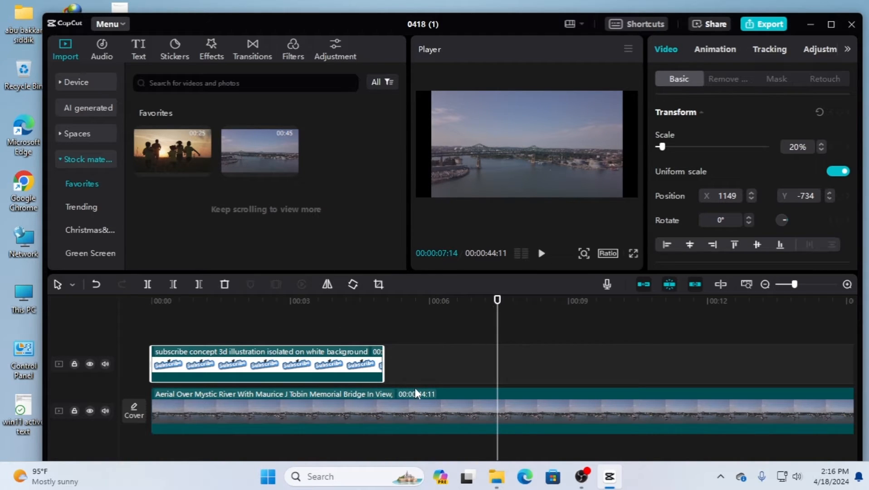
# Delete the Mystic River clip and the Subscribe clip from the timeline
pyautogui.click(281, 412)
pyautogui.press('Delete')
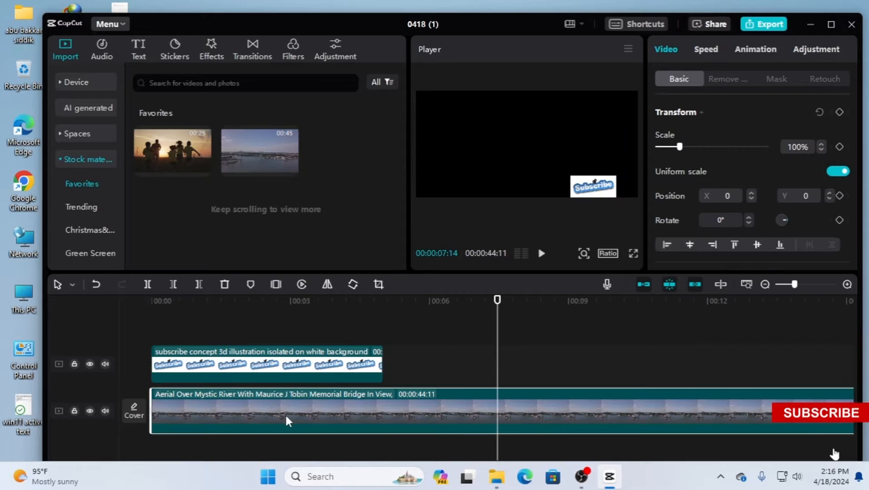
pyautogui.click(265, 359)
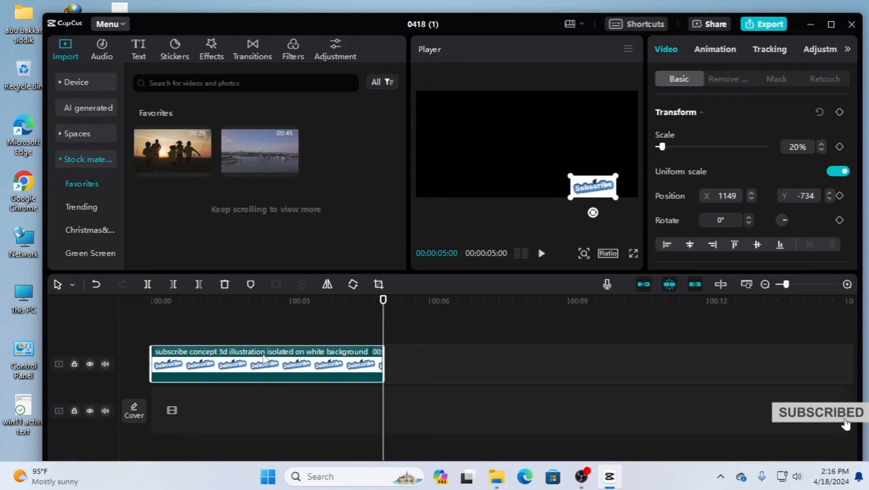
pyautogui.press('Delete')
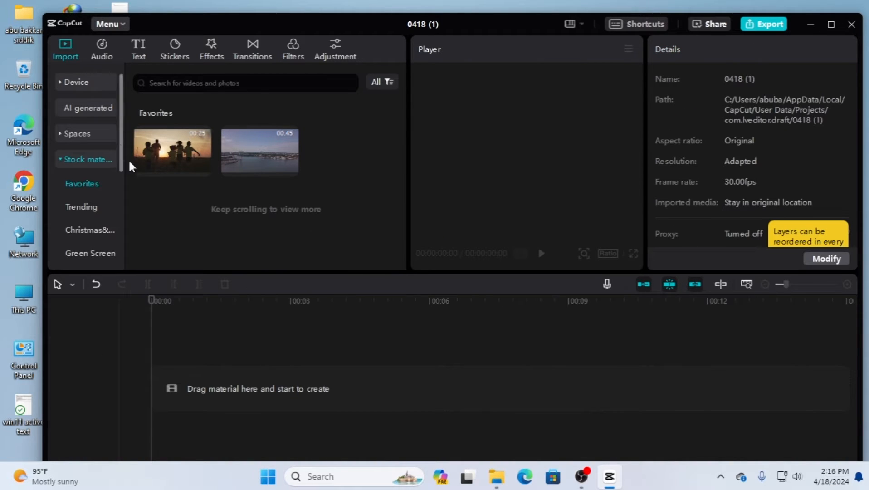
# Look through the Intro&End stock materials, from the closing clips to the Subscribe and Follow Me pictures
pyautogui.moveTo(121, 145); pyautogui.dragTo(115, 208)
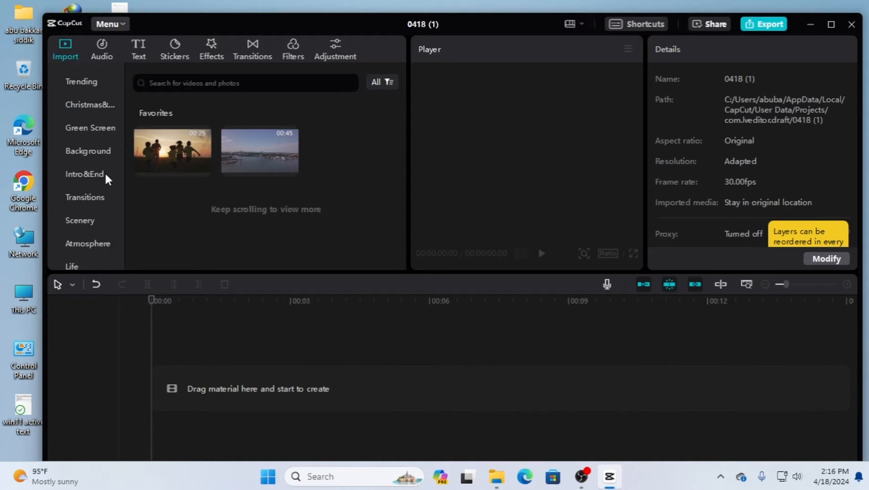
pyautogui.click(93, 172)
pyautogui.moveTo(371, 182)
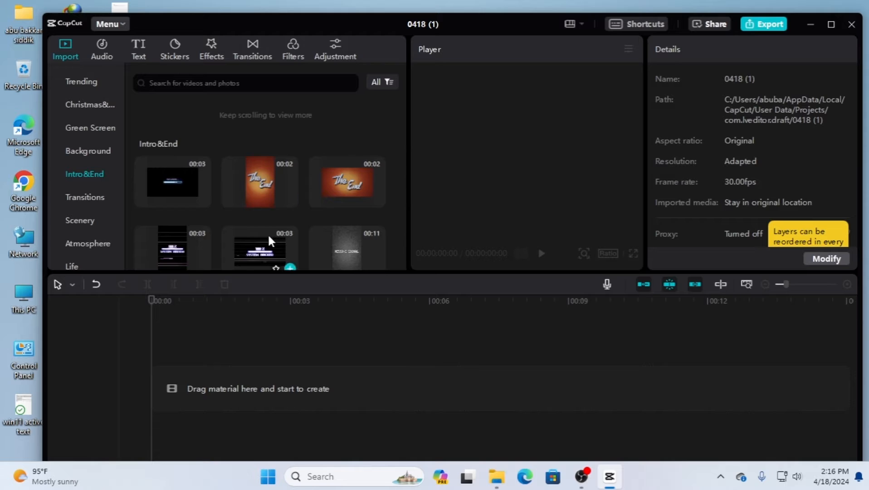
pyautogui.scroll(-3, 267, 233)
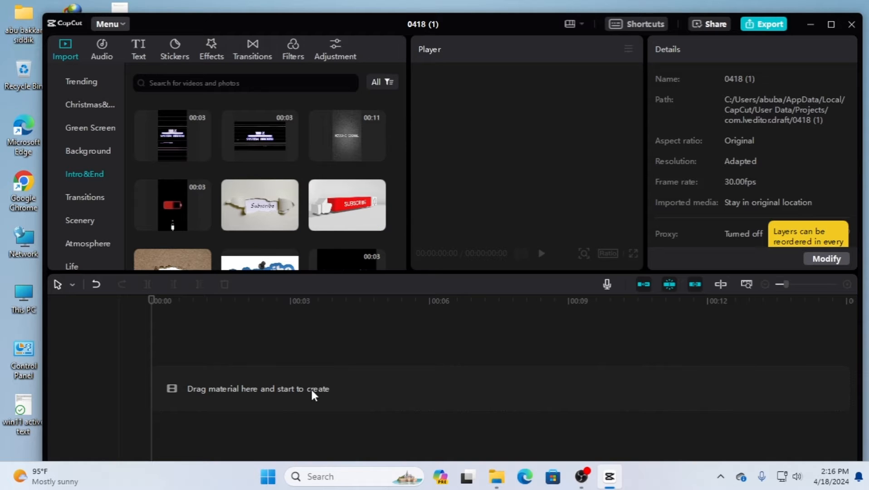
pyautogui.scroll(-3, 292, 242)
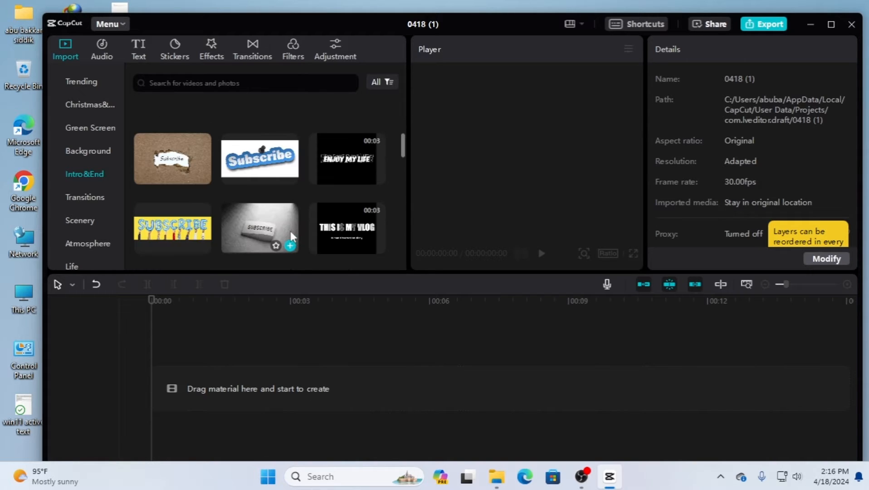
pyautogui.scroll(-1, 266, 240)
pyautogui.scroll(-1, 274, 245)
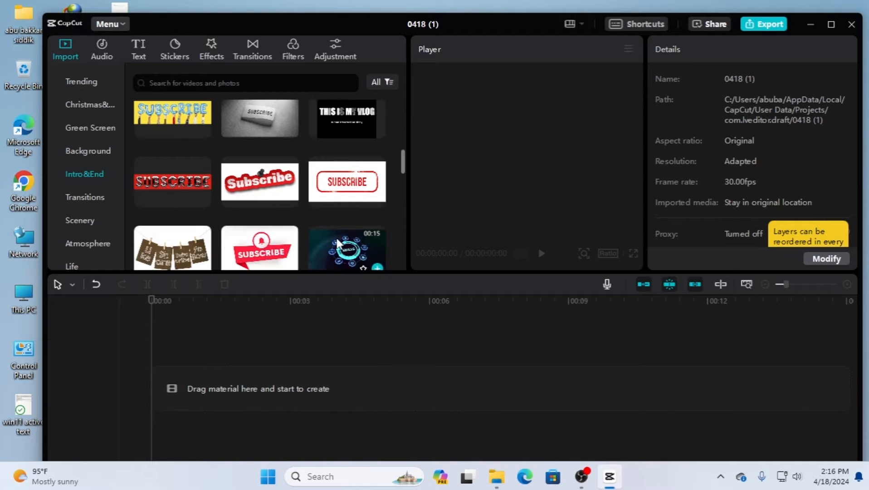
pyautogui.scroll(-2, 281, 253)
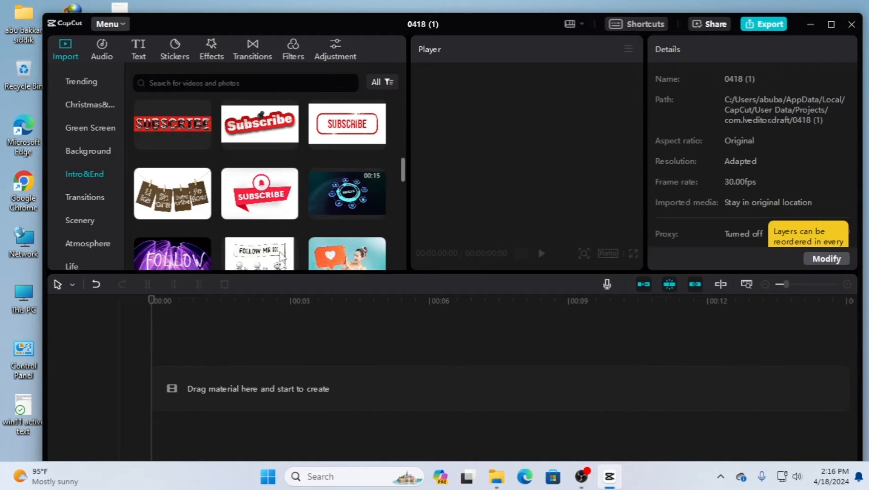
pyautogui.scroll(-1, 280, 251)
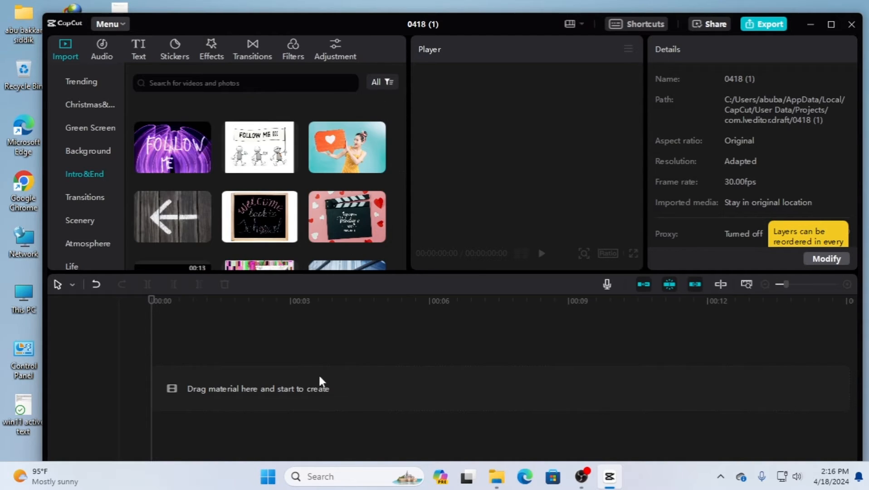
pyautogui.scroll(-1, 240, 187)
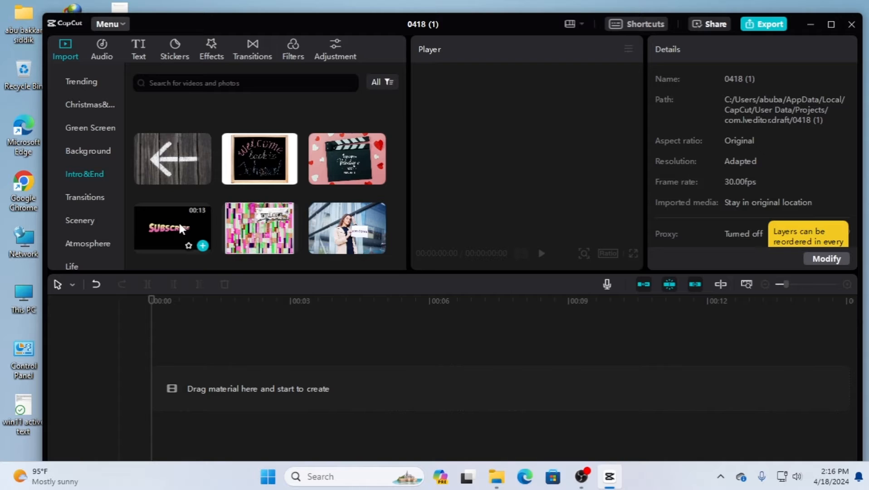
# Browse the Transitions stock materials and preview the purple-blue brush texture image
pyautogui.click(91, 193)
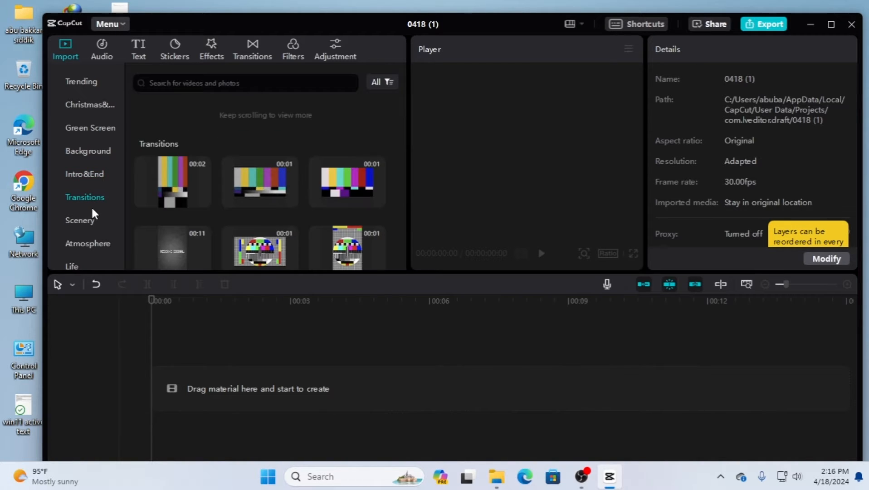
pyautogui.scroll(-3, 271, 223)
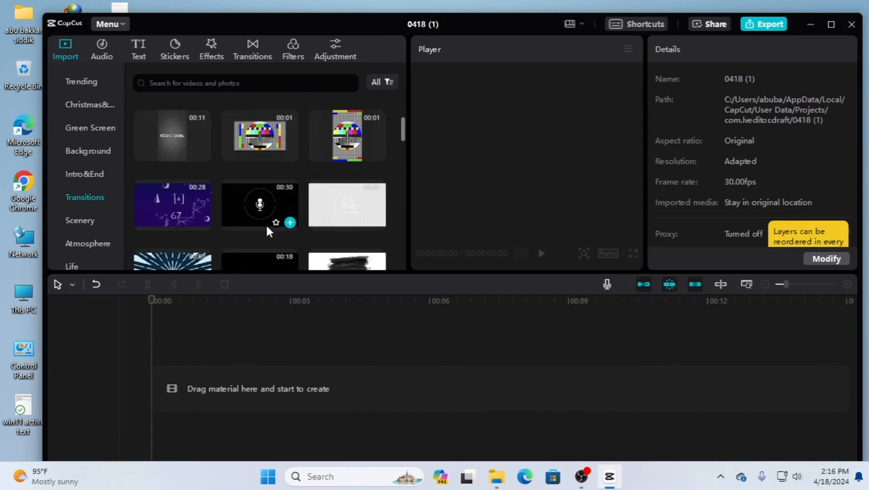
pyautogui.scroll(-2, 265, 223)
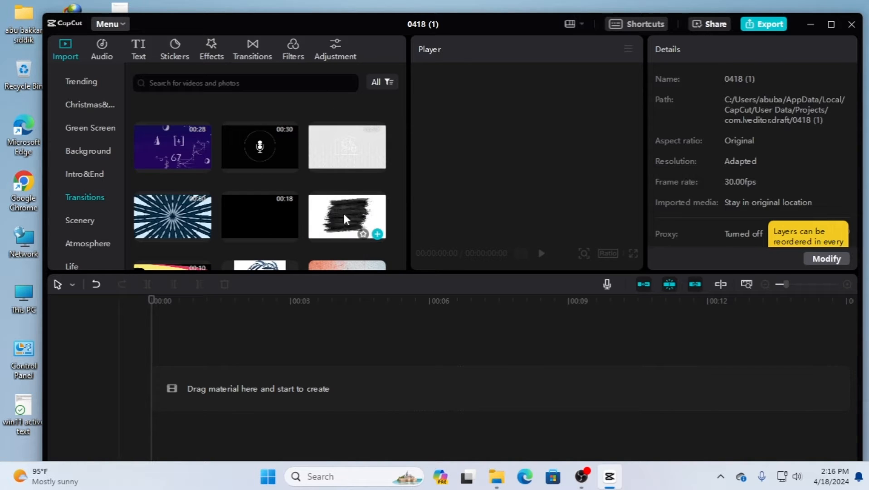
pyautogui.scroll(-2, 280, 212)
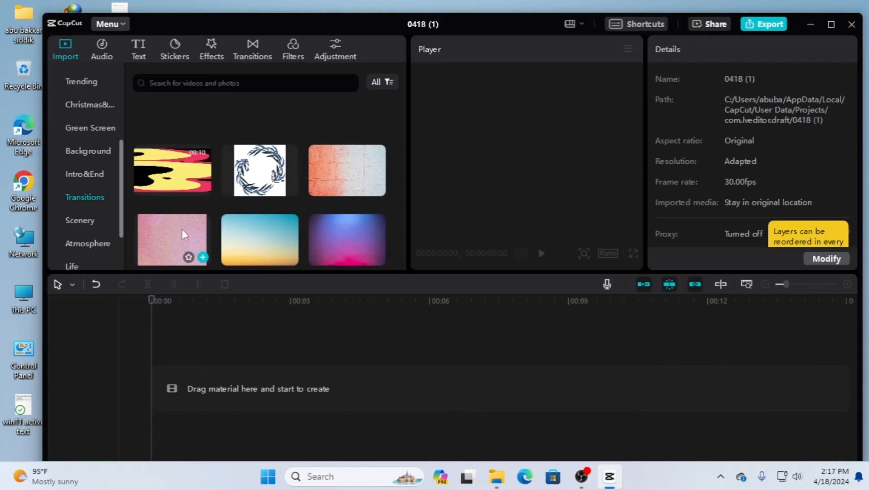
pyautogui.scroll(-3, 184, 182)
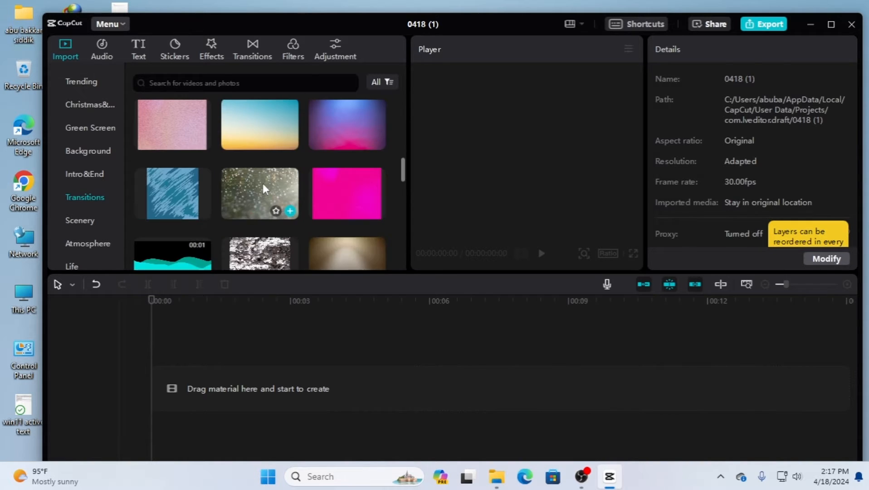
pyautogui.scroll(-1, 204, 204)
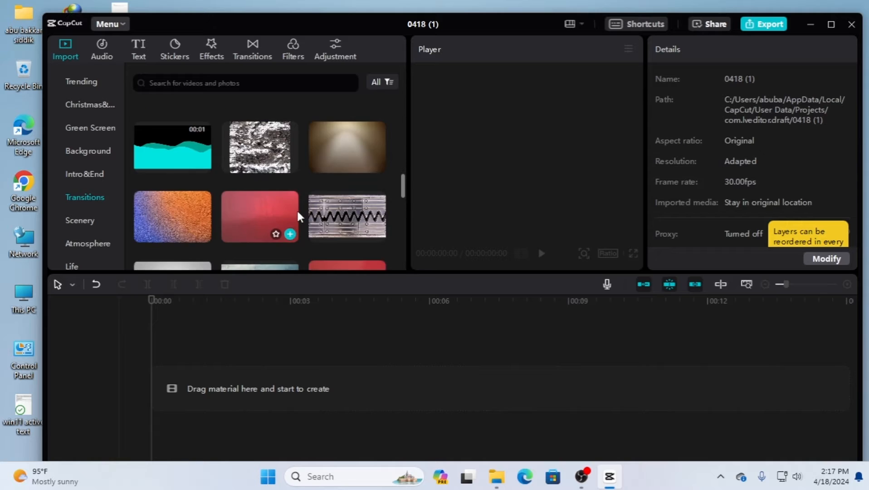
pyautogui.scroll(-1, 297, 209)
pyautogui.scroll(-2, 272, 206)
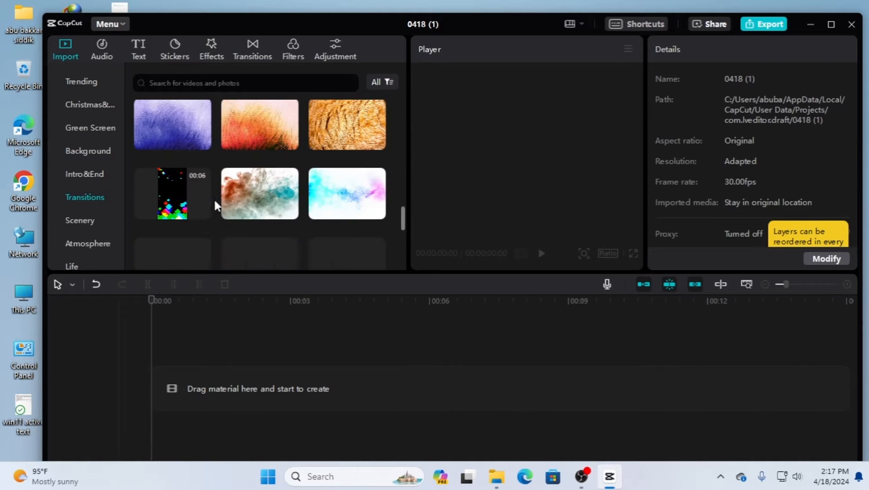
pyautogui.scroll(1, 221, 187)
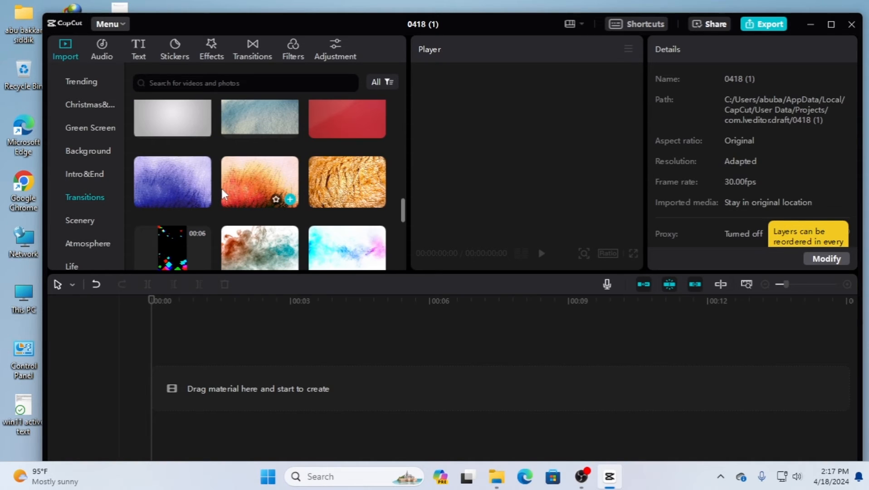
pyautogui.click(186, 179)
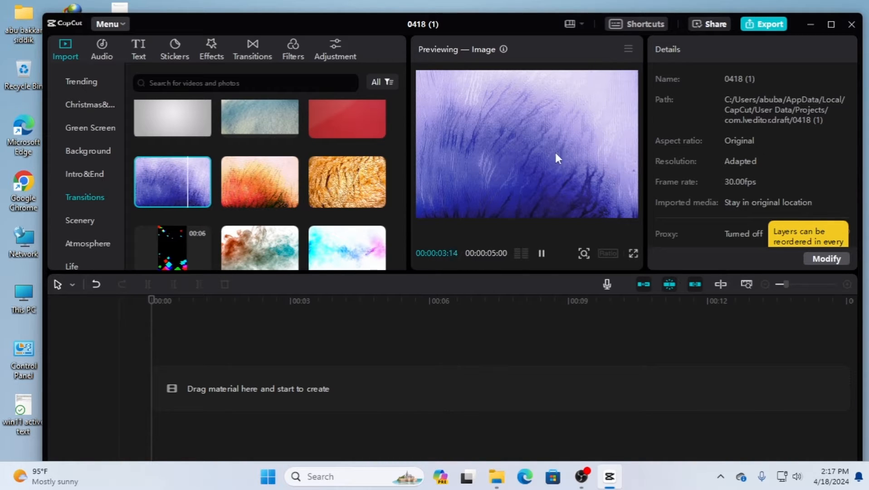
pyautogui.scroll(-2, 202, 221)
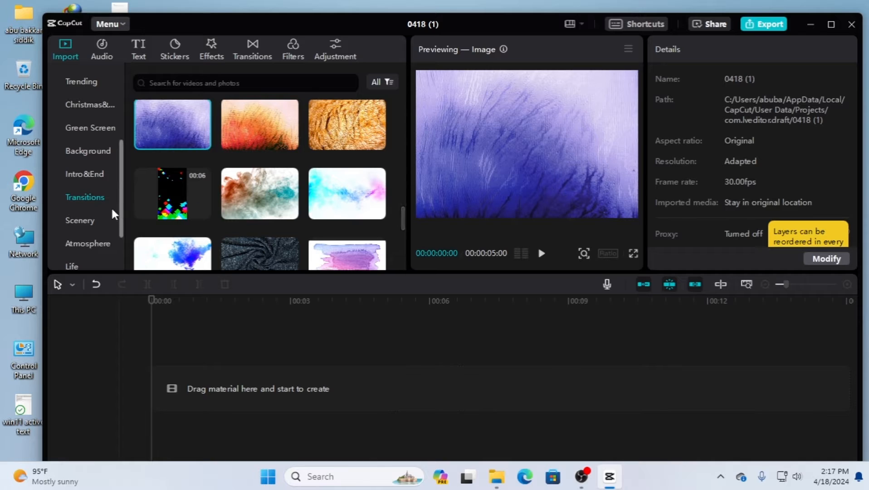
# Browse the Scenery stock materials, previewing the 23-second cloud clip and the blue lake with mountains clip
pyautogui.click(84, 220)
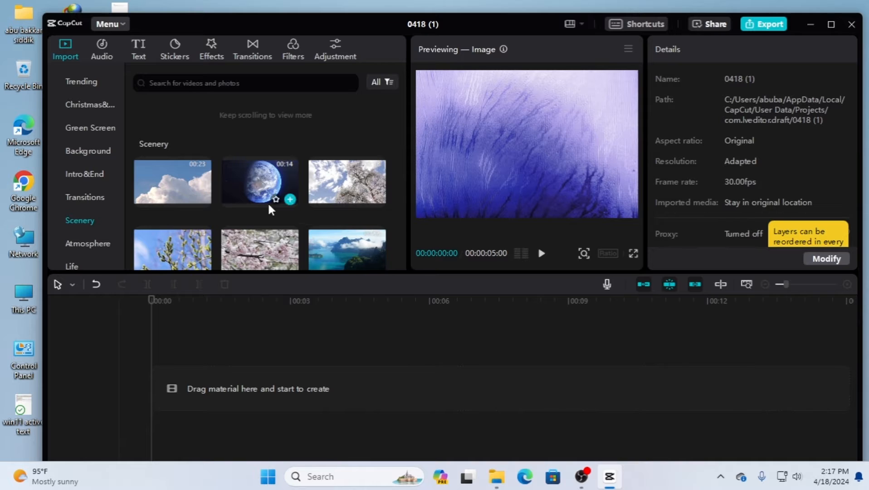
pyautogui.scroll(-3, 268, 204)
pyautogui.scroll(3, 270, 208)
pyautogui.click(171, 180)
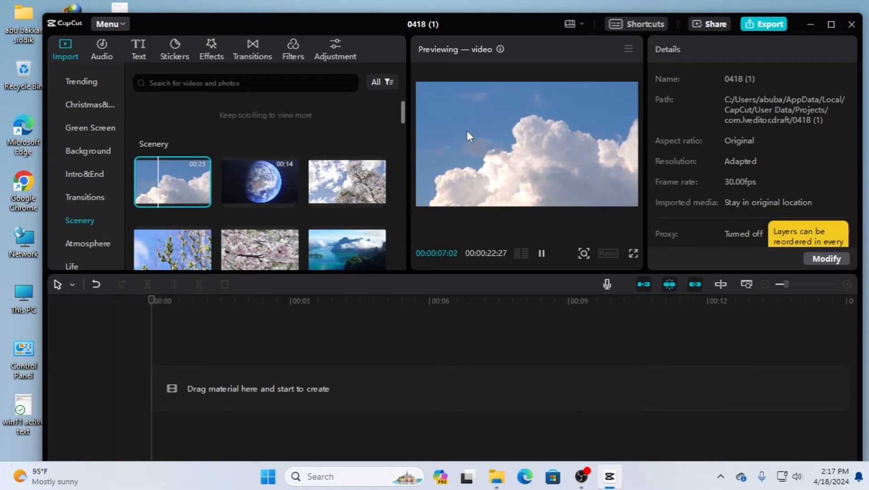
pyautogui.click(319, 232)
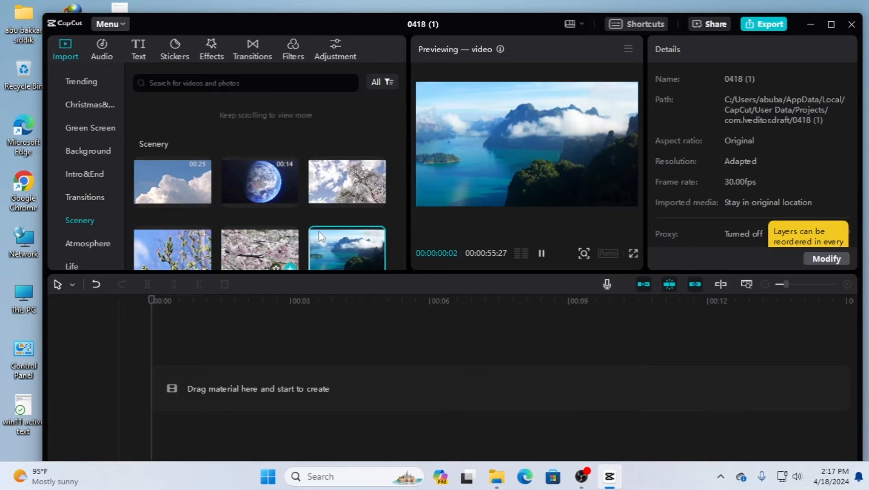
pyautogui.scroll(-2, 319, 231)
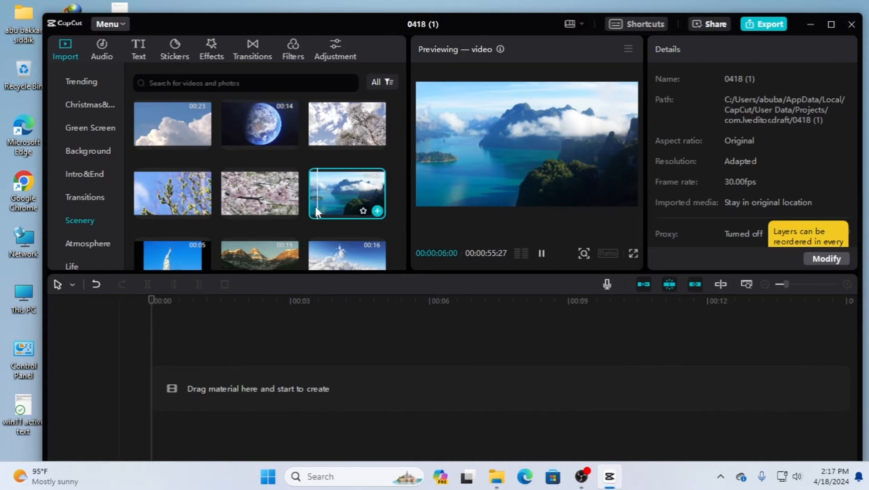
pyautogui.scroll(-4, 315, 206)
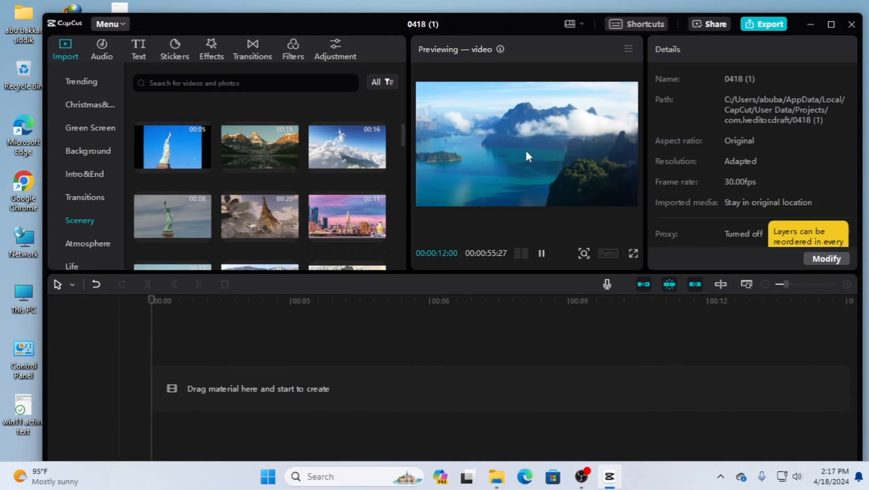
pyautogui.moveTo(222, 215)
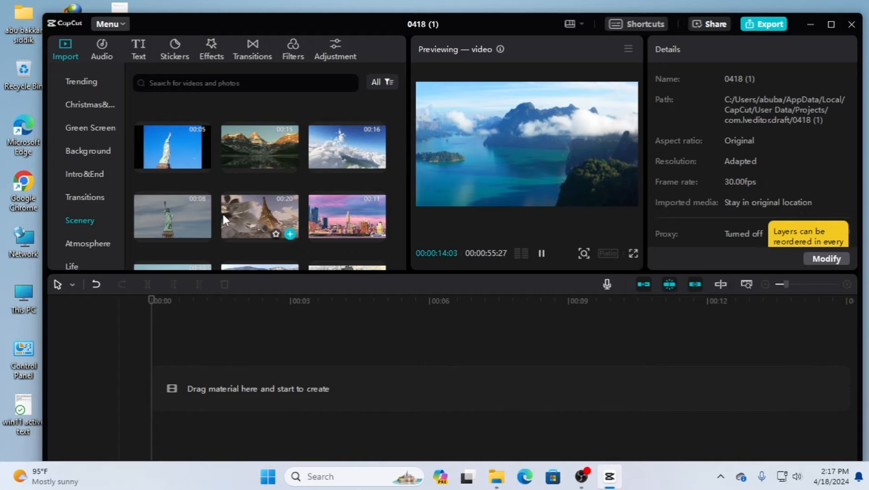
pyautogui.scroll(-2, 277, 220)
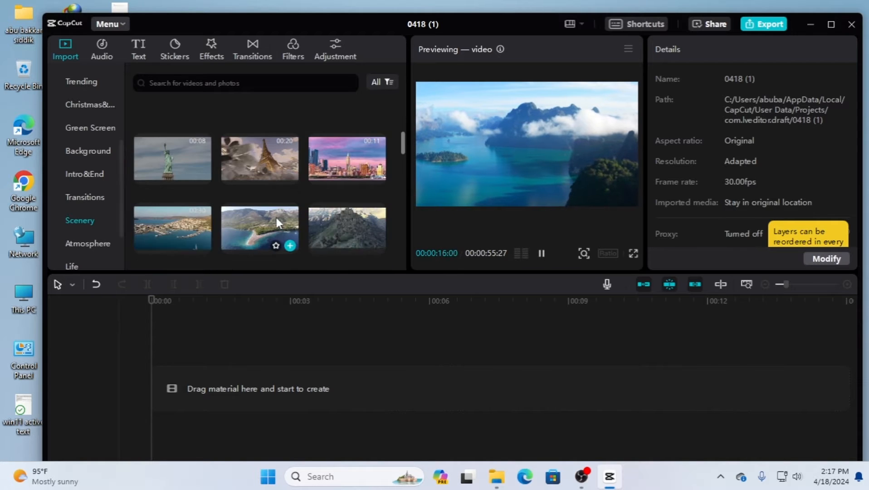
pyautogui.scroll(-3, 276, 217)
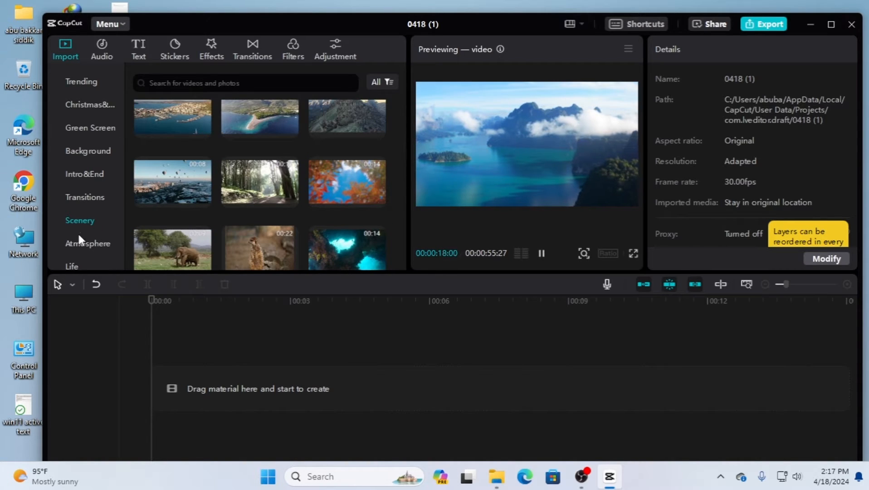
# Add the pink neon heart clip from the Atmosphere stock materials to the timeline, play it, and move the playhead back to about 2 seconds
pyautogui.scroll(-1, 79, 235)
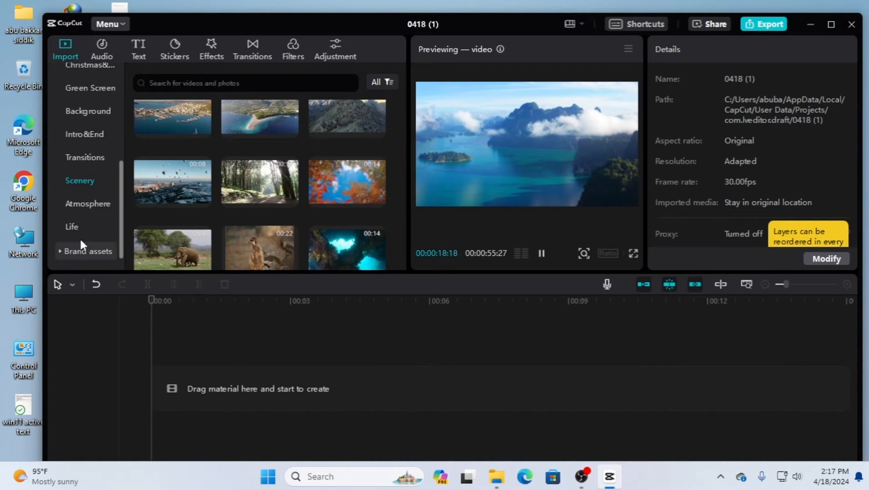
pyautogui.click(90, 202)
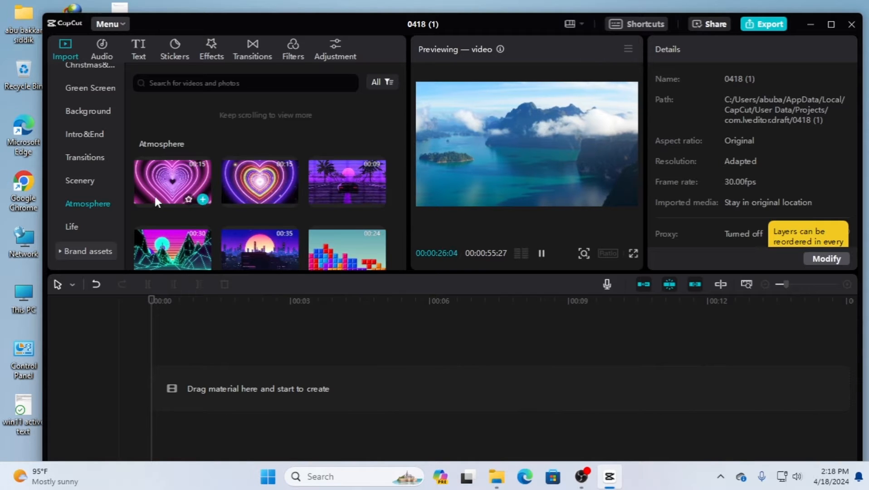
pyautogui.moveTo(154, 194); pyautogui.dragTo(170, 373)
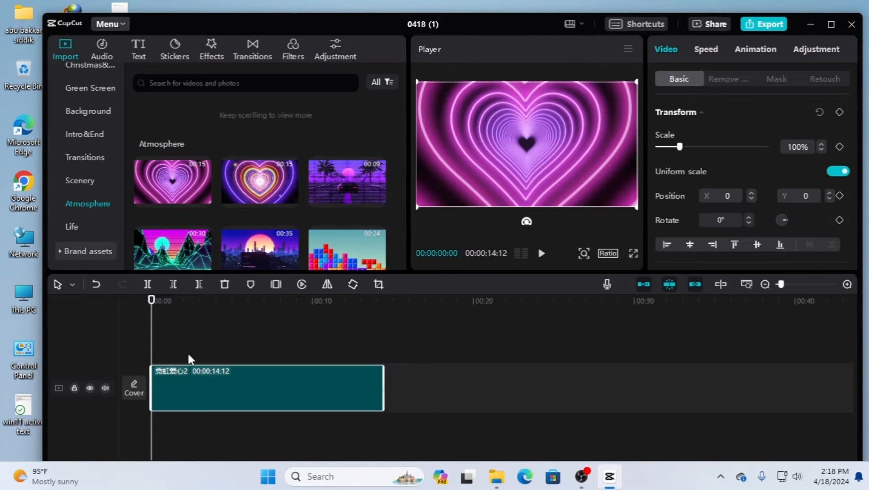
pyautogui.click(541, 253)
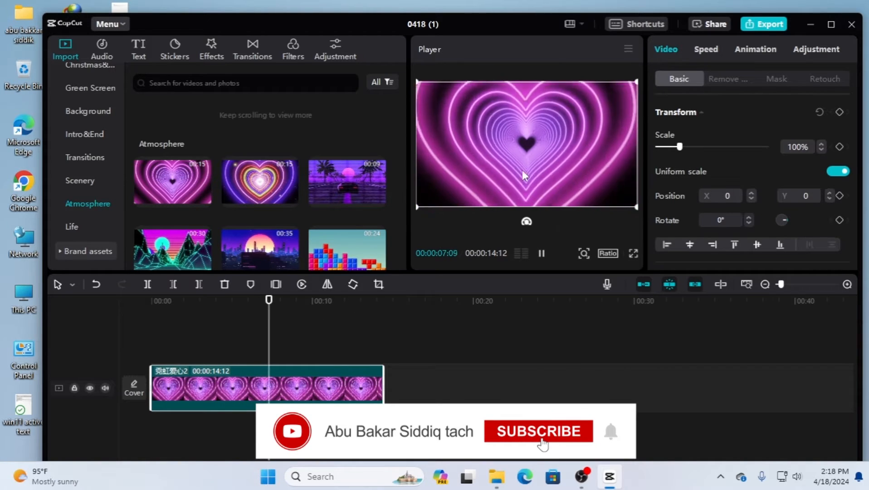
pyautogui.click(541, 252)
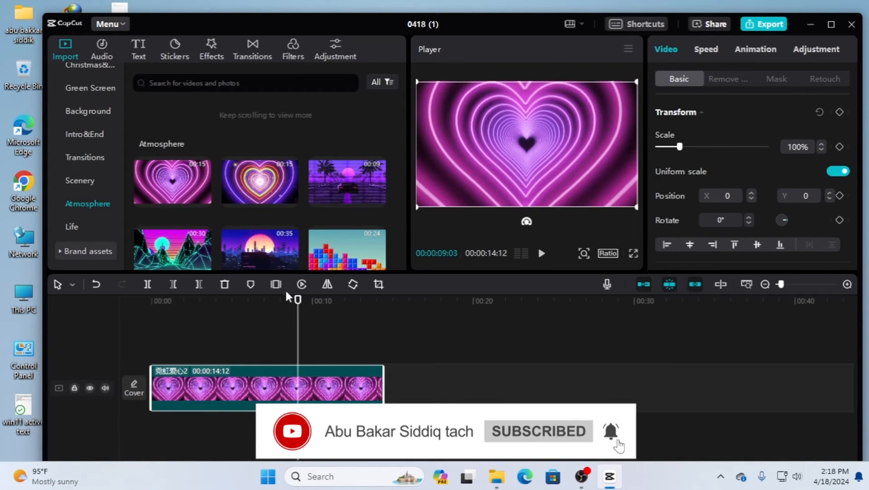
pyautogui.moveTo(247, 301); pyautogui.dragTo(182, 300)
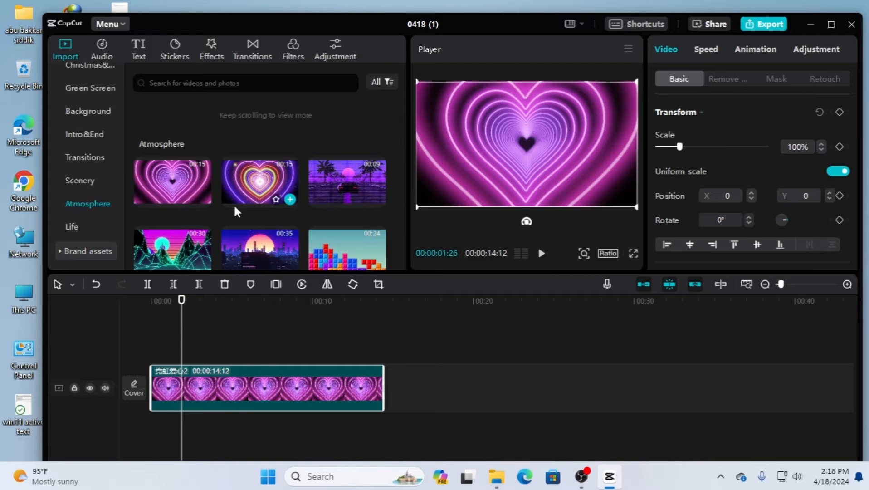
# Browse more of the Atmosphere stock materials and look through the Life stock clips
pyautogui.scroll(-2, 235, 206)
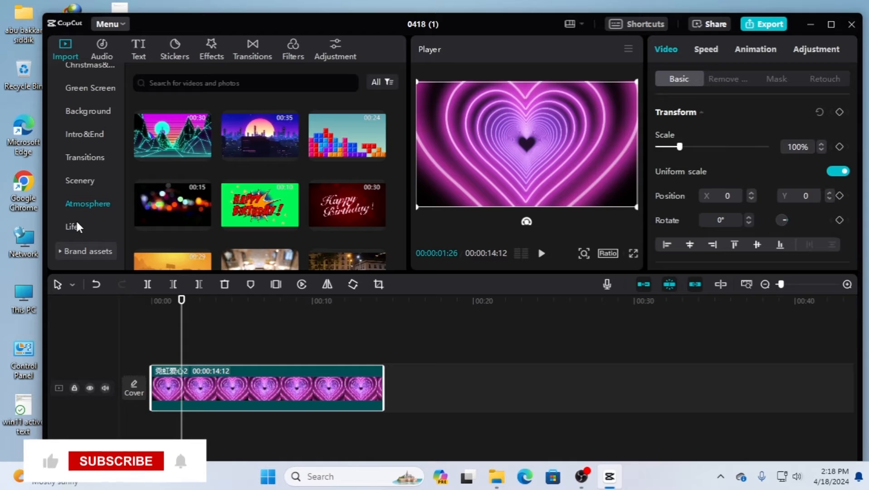
pyautogui.click(78, 222)
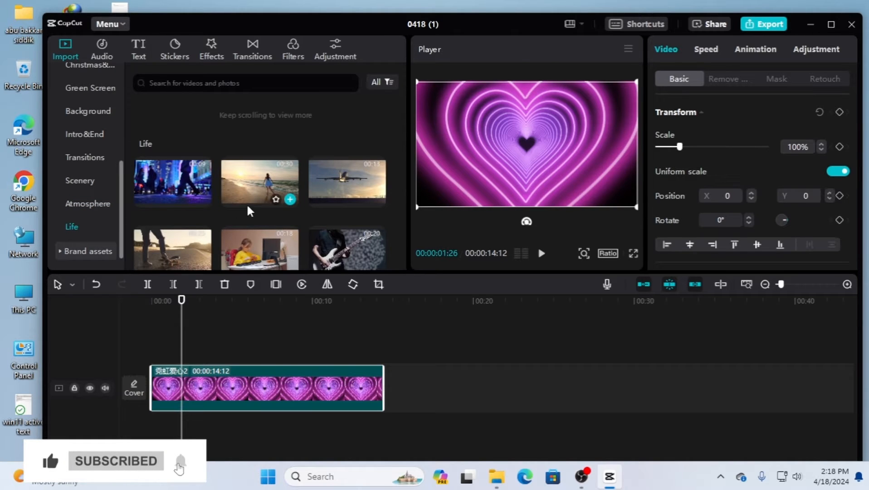
pyautogui.scroll(-2, 266, 200)
pyautogui.scroll(-5, 264, 211)
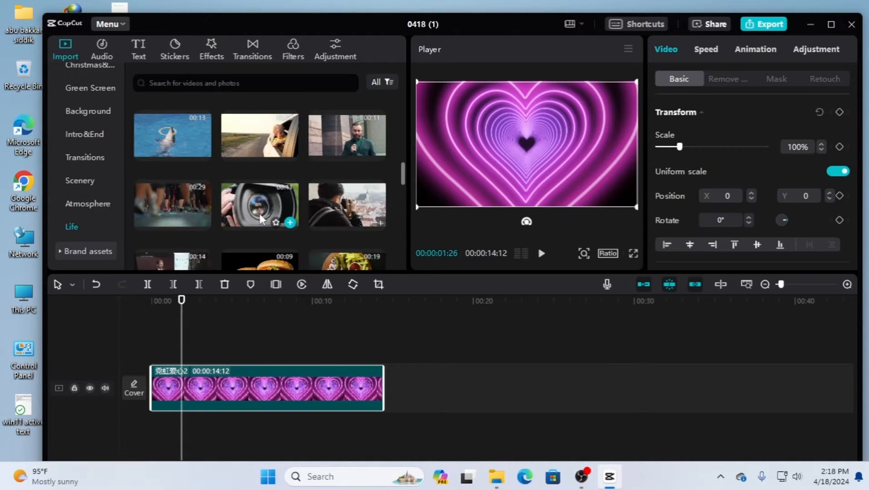
pyautogui.scroll(-2, 256, 217)
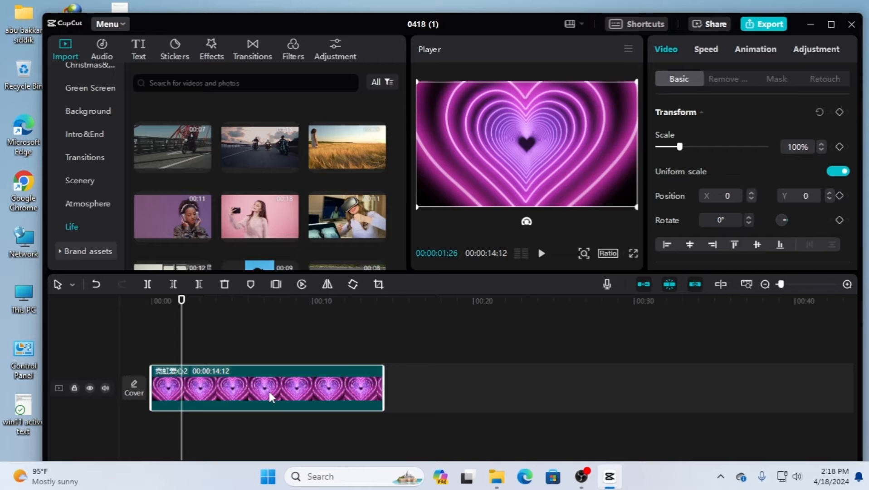
# Replace the neon heart clip on the timeline with the Life stock clip of a person walking a black dog, and play it
pyautogui.press('Delete')
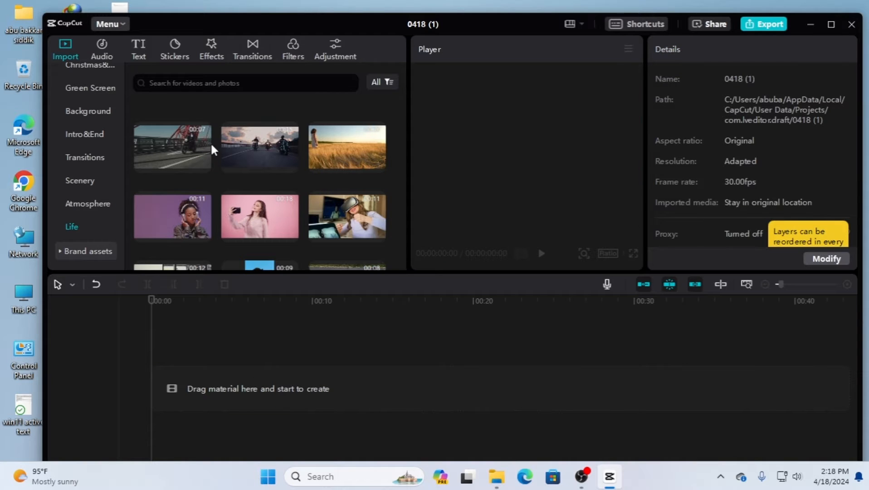
pyautogui.scroll(-5, 214, 175)
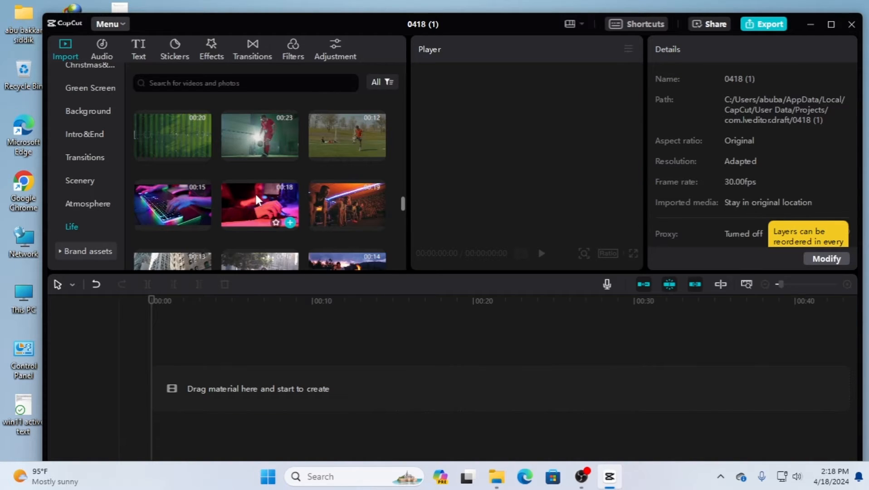
pyautogui.scroll(-3, 255, 194)
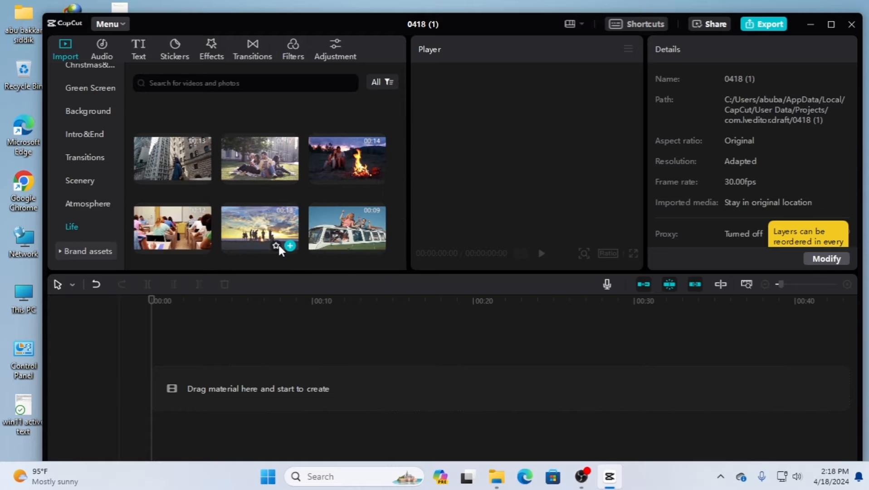
pyautogui.scroll(-1, 193, 233)
pyautogui.scroll(-8, 353, 179)
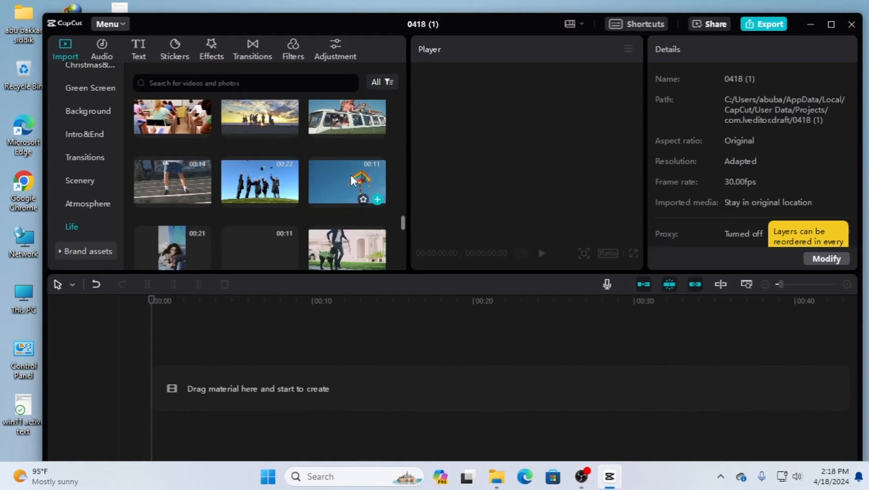
pyautogui.moveTo(352, 132); pyautogui.dragTo(150, 386)
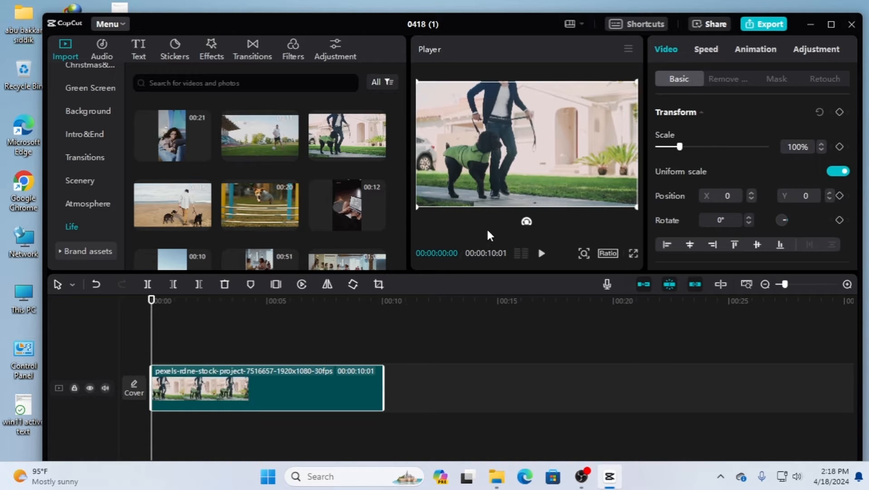
pyautogui.click(541, 253)
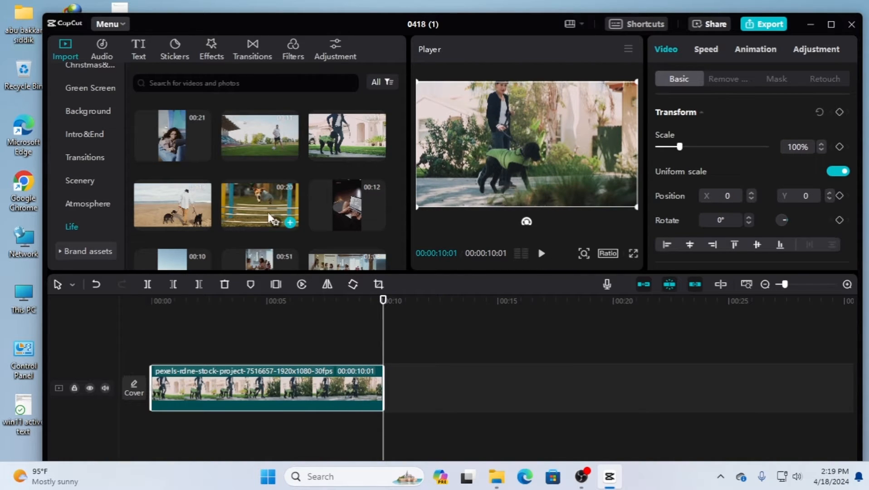
# Look through the remaining Life stock clips to the end of the list
pyautogui.scroll(-2, 266, 213)
pyautogui.scroll(-2, 267, 217)
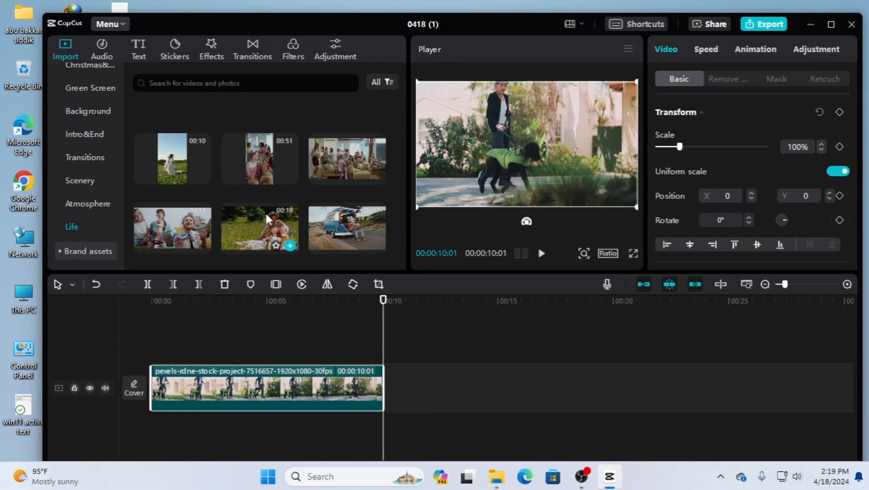
pyautogui.scroll(-6, 267, 211)
pyautogui.scroll(-2, 275, 213)
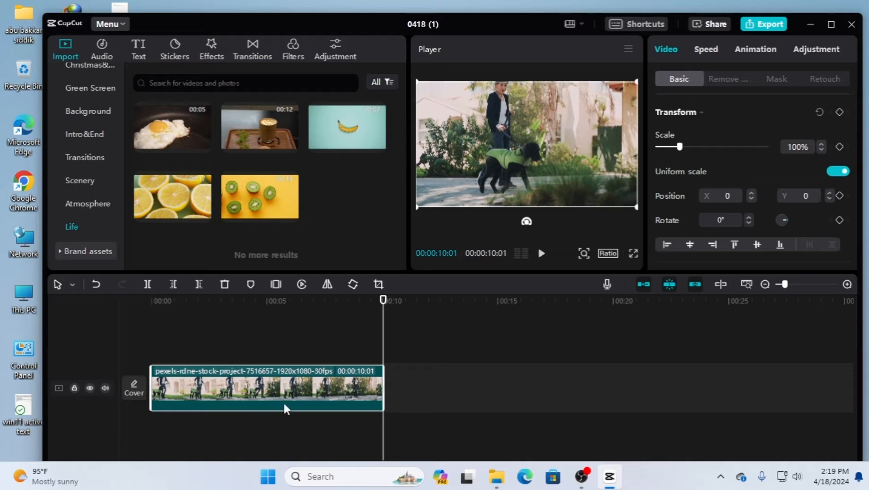
# Scrub back through the dog-walking clip and delete it from the timeline
pyautogui.moveTo(383, 300); pyautogui.dragTo(292, 300)
pyautogui.moveTo(208, 319); pyautogui.dragTo(238, 337)
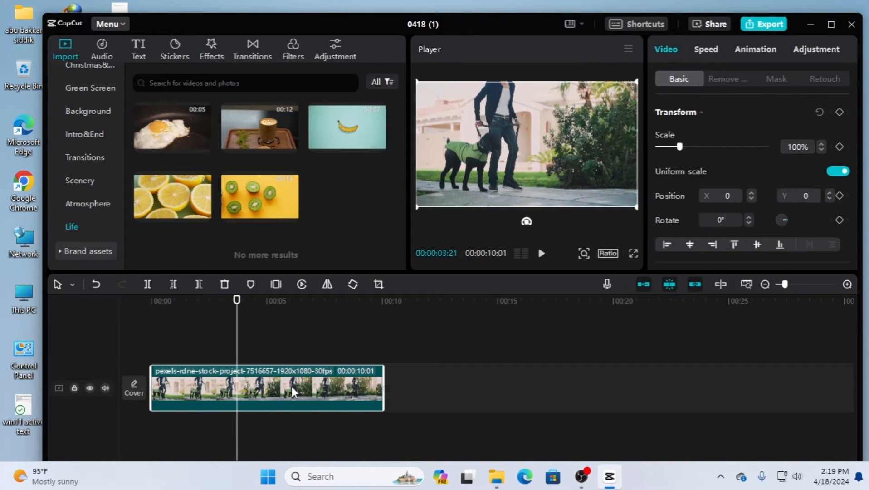
pyautogui.press('Delete')
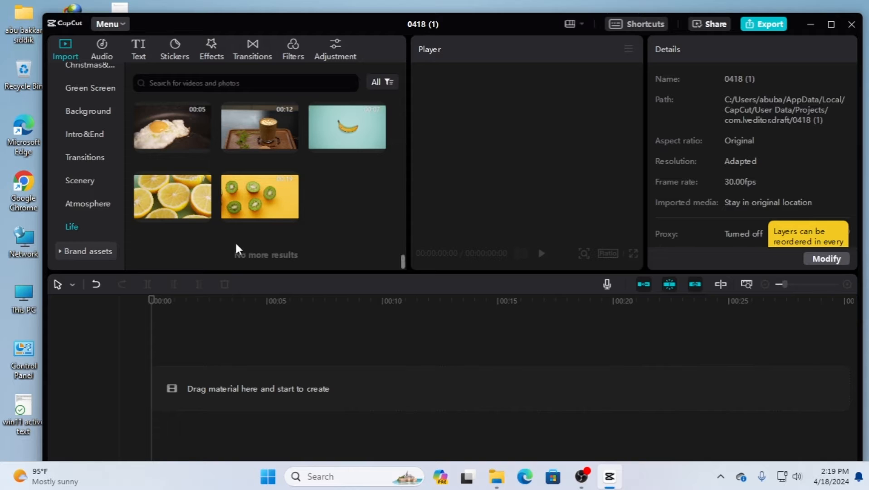
# Preview the brand asset images CapCut_logo_1.png and CapCut_logo_2.png, and open the brand asset videos
pyautogui.moveTo(264, 176)
pyautogui.click(82, 251)
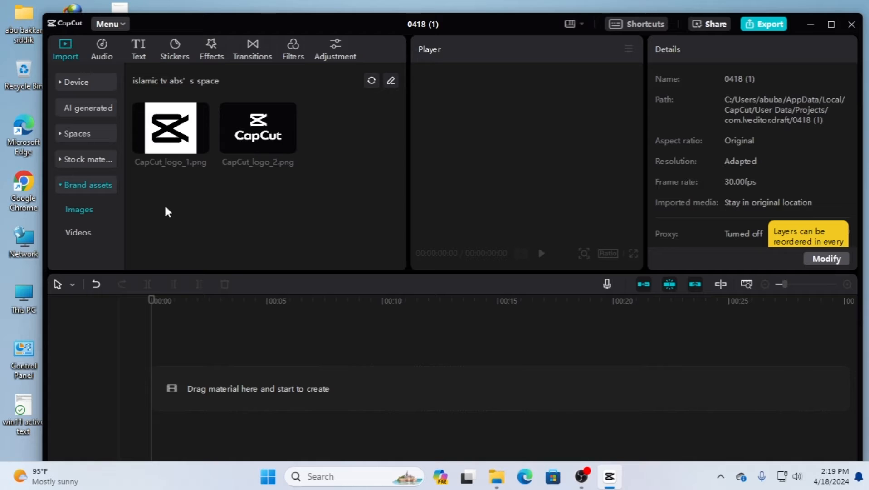
pyautogui.moveTo(263, 147)
pyautogui.click(178, 131)
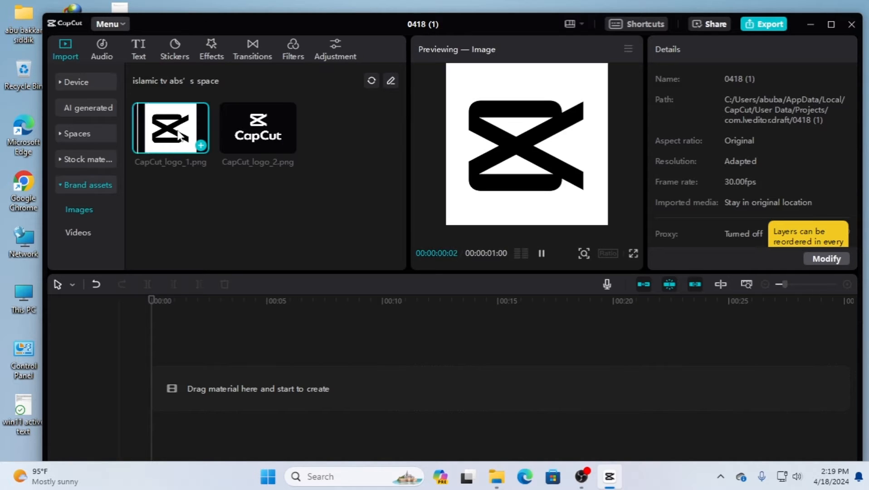
pyautogui.click(272, 141)
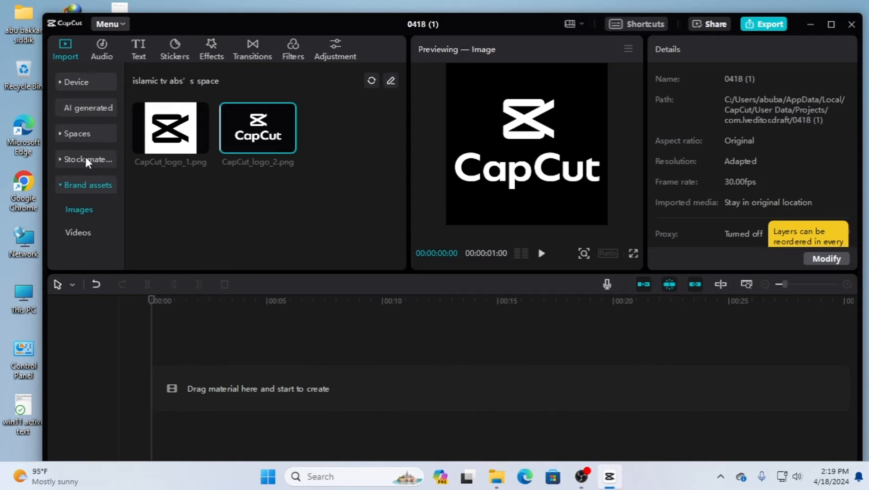
pyautogui.click(82, 228)
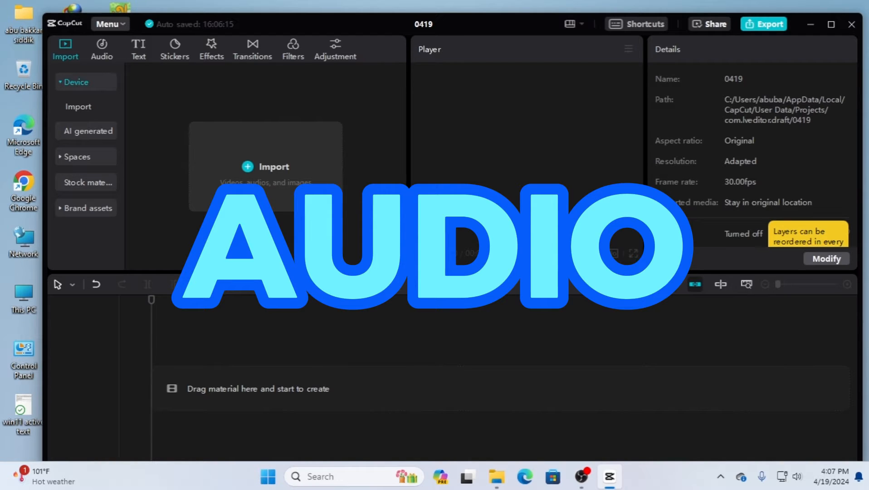
# Look through the Music tracks in the audio library, from Vlog through Spring to Love
pyautogui.click(106, 44)
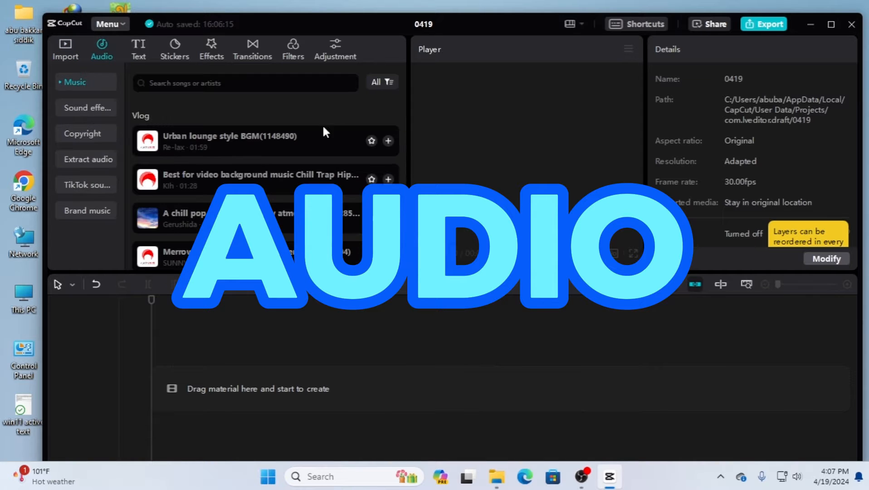
pyautogui.scroll(-5, 272, 210)
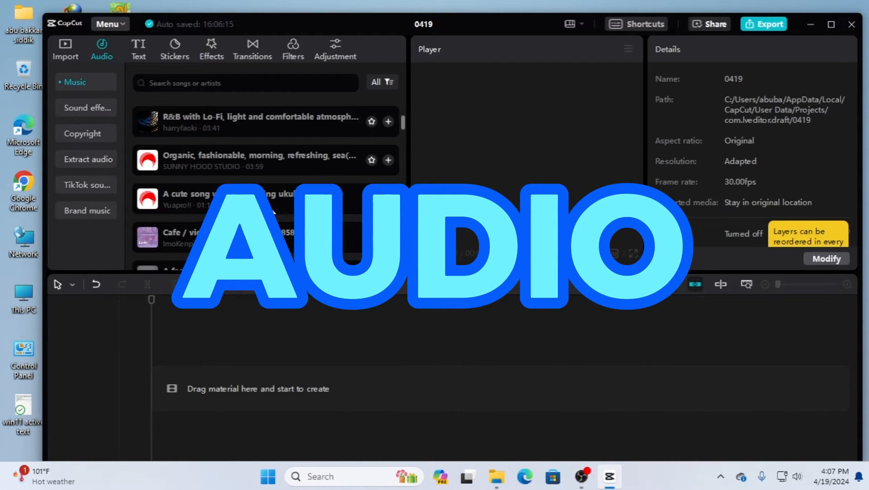
pyautogui.scroll(-10, 273, 211)
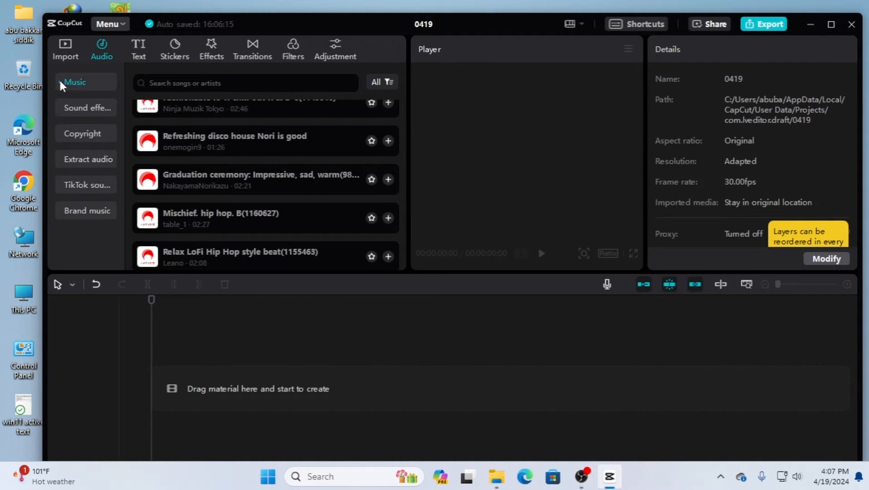
pyautogui.click(80, 93)
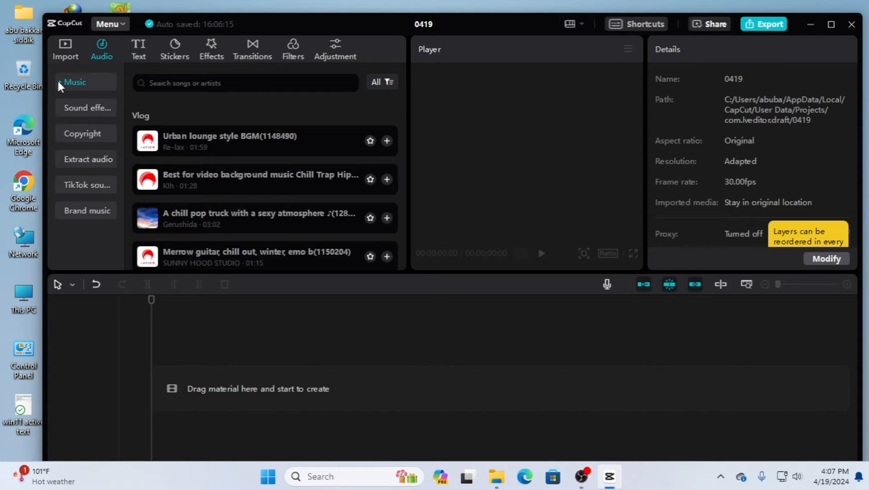
pyautogui.scroll(-6, 254, 202)
pyautogui.scroll(-8, 258, 207)
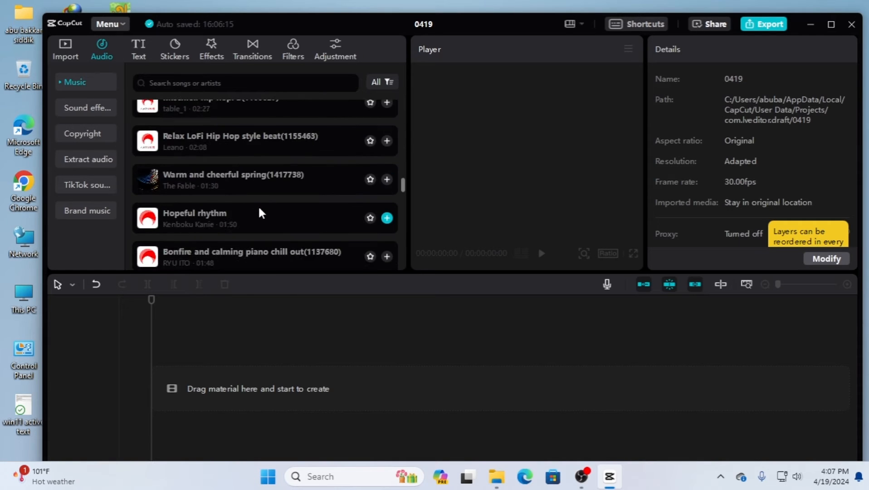
pyautogui.moveTo(405, 210); pyautogui.dragTo(401, 290)
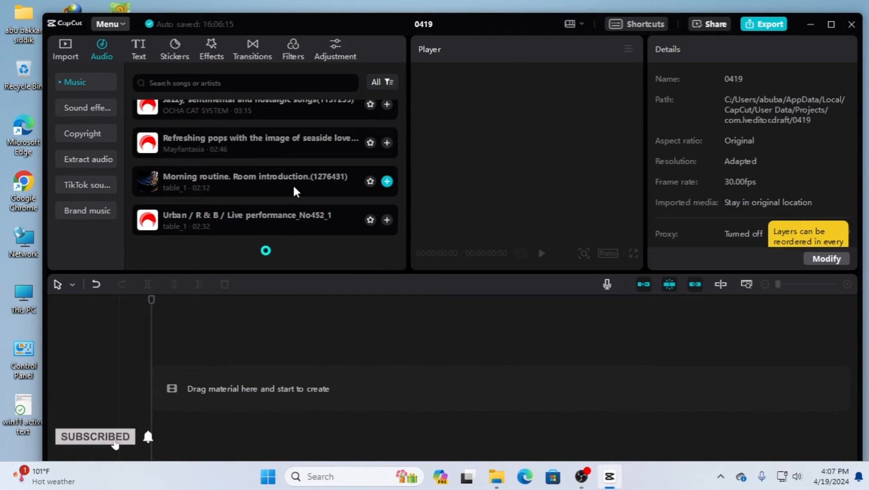
pyautogui.scroll(-15, 290, 197)
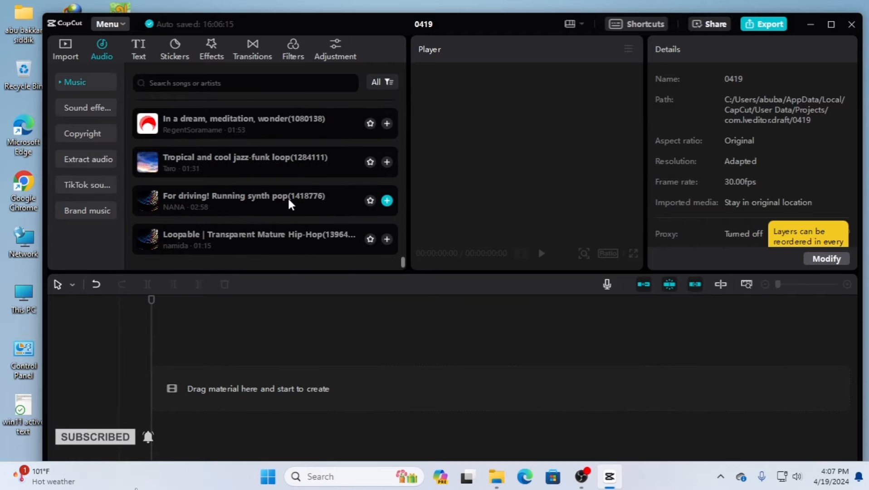
pyautogui.scroll(-12, 291, 203)
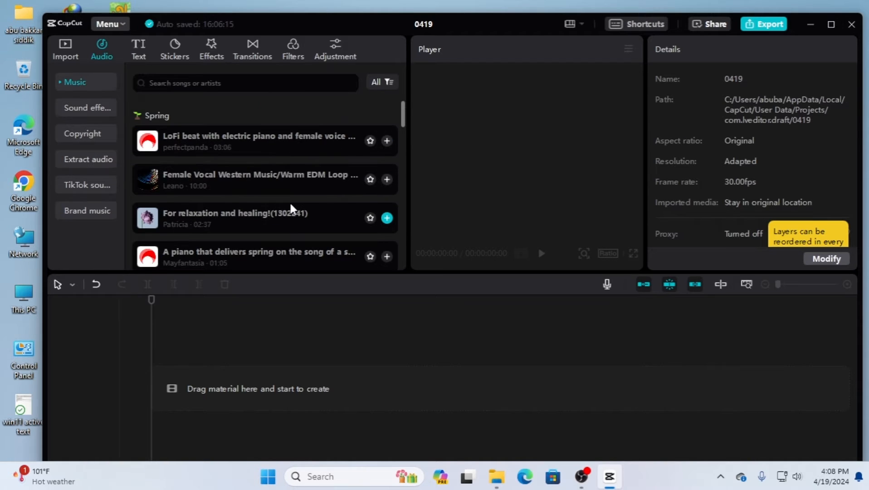
pyautogui.scroll(-15, 290, 205)
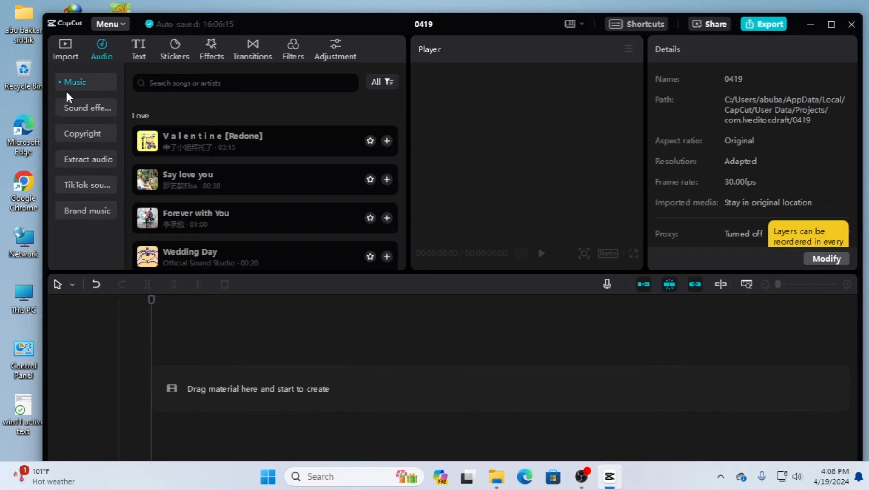
# Expand the list of Music categories, look it over and show the Pop tracks
pyautogui.click(57, 79)
pyautogui.scroll(-4, 93, 252)
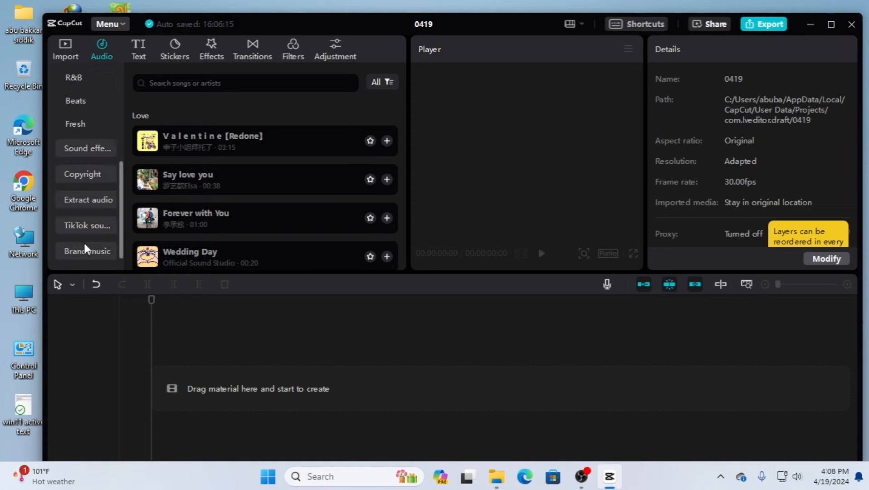
pyautogui.scroll(4, 73, 192)
pyautogui.click(78, 198)
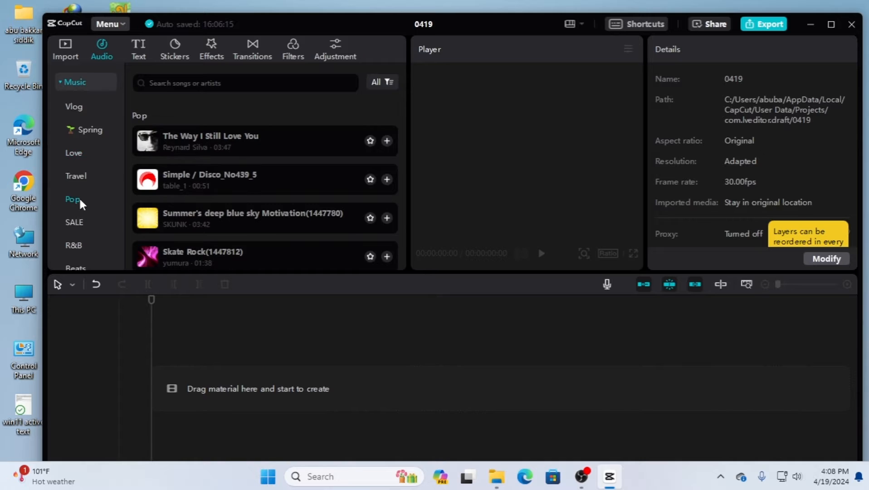
# Look through the Pop music tracks down to the last ones in the list
pyautogui.scroll(-10, 317, 224)
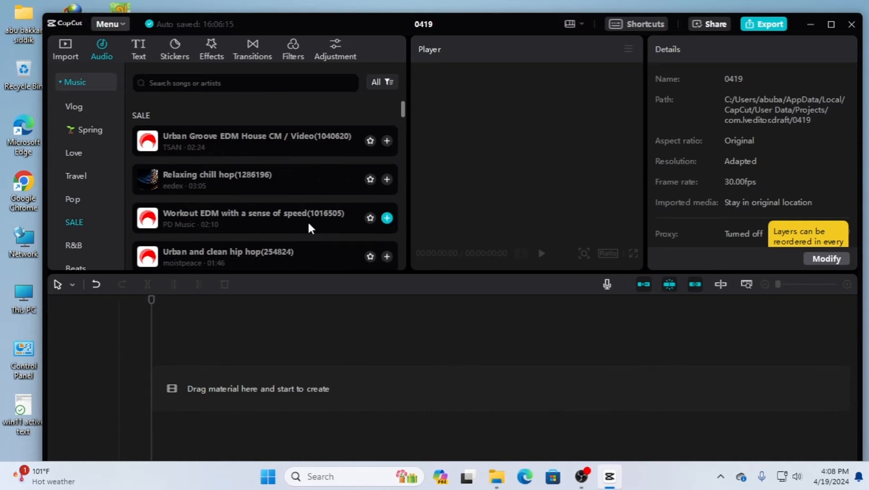
pyautogui.scroll(3, 313, 218)
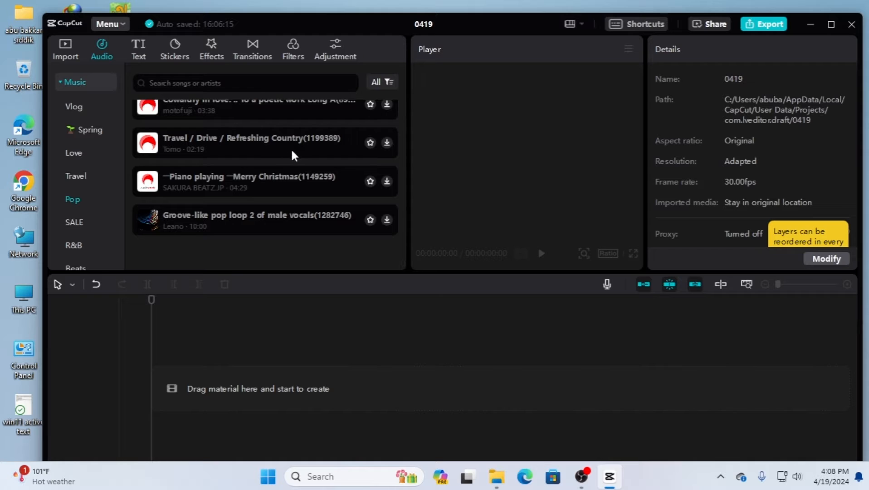
pyautogui.scroll(1, 291, 155)
pyautogui.scroll(1, 362, 142)
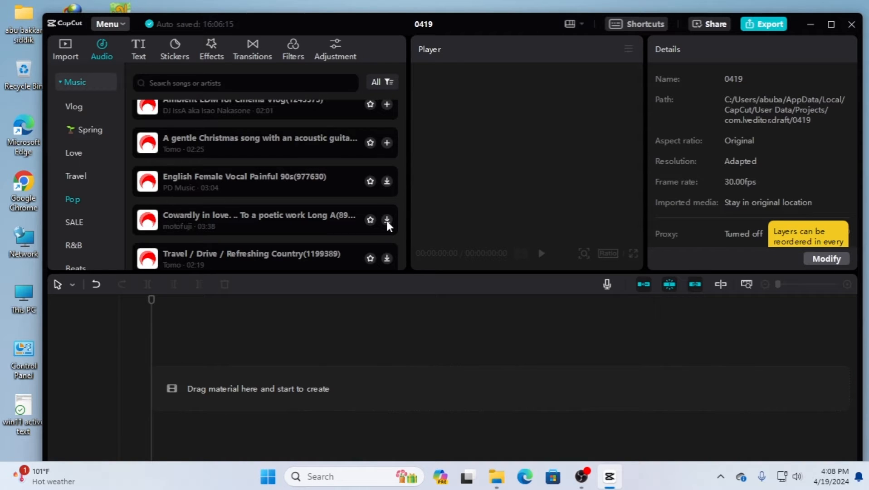
# View the favorite stock materials in the import library and return to the audio library's Pop tracks
pyautogui.click(65, 45)
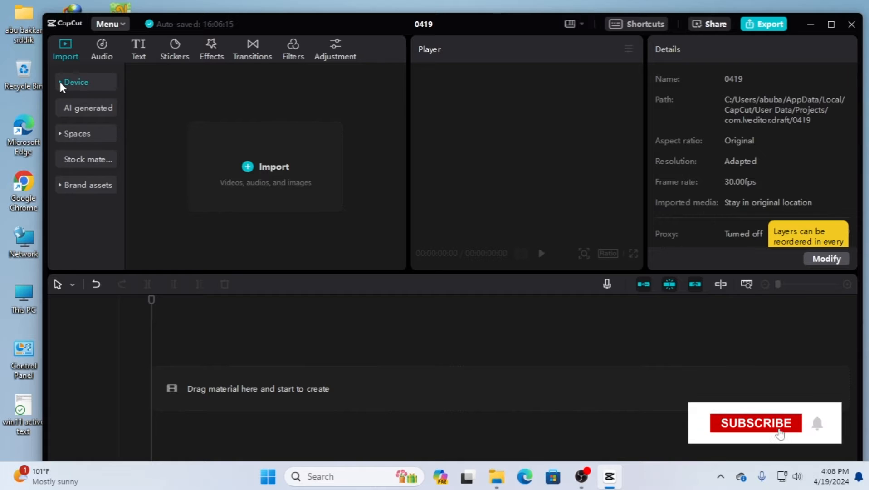
pyautogui.click(84, 182)
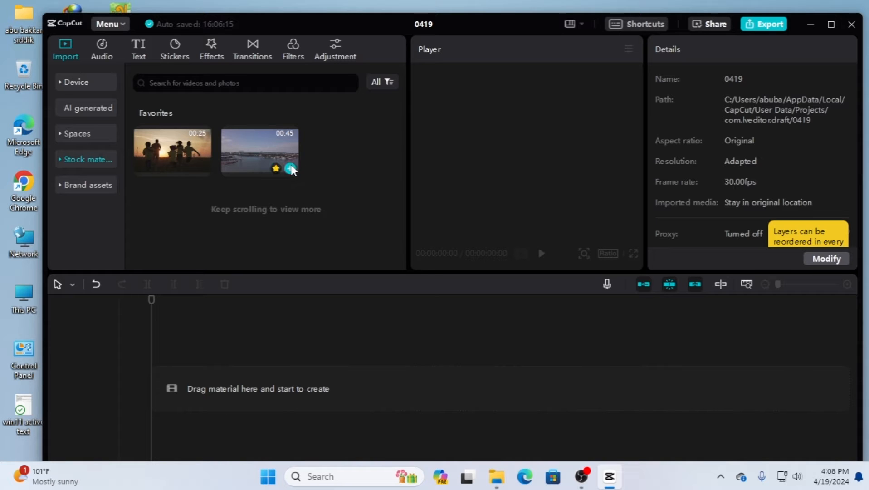
pyautogui.click(102, 50)
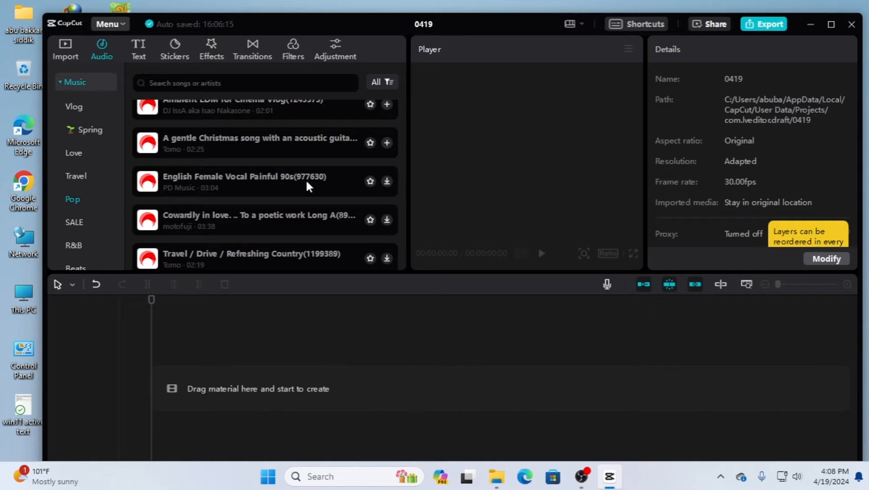
# Download and preview the Pop tracks English Female Vocal Painful 90s(977630) and Cowardly in love, closing each preview
pyautogui.click(386, 181)
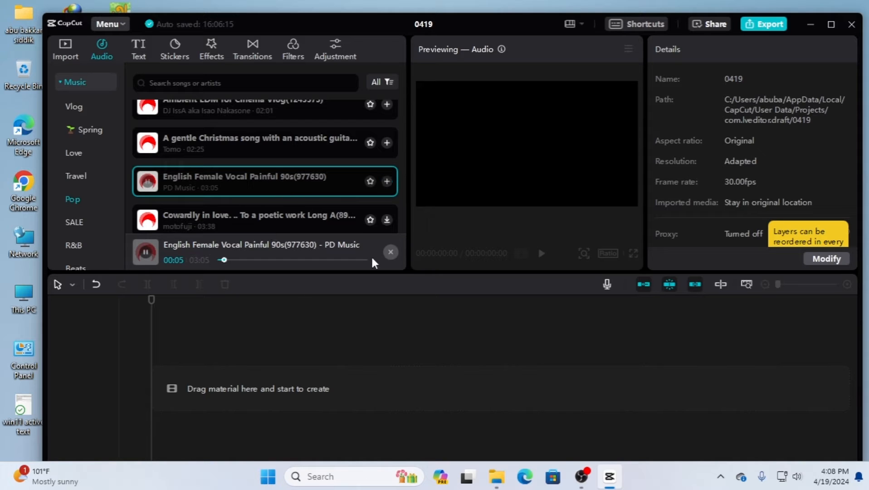
pyautogui.click(390, 251)
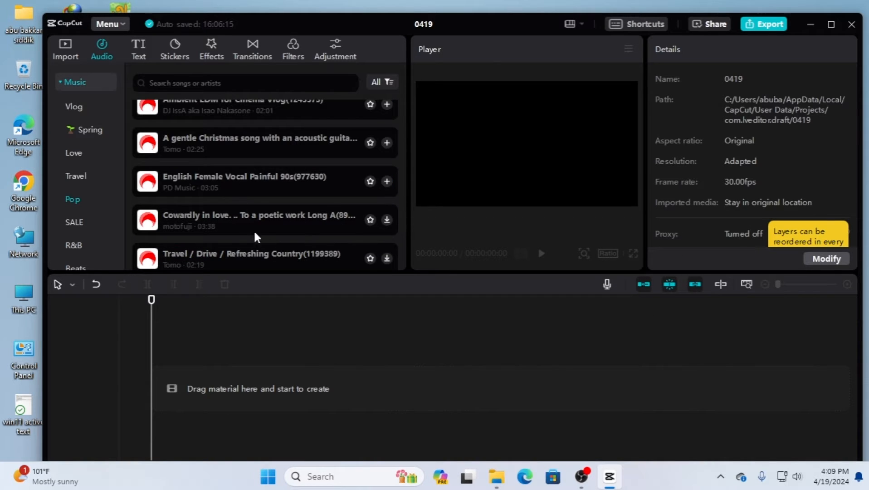
pyautogui.click(386, 220)
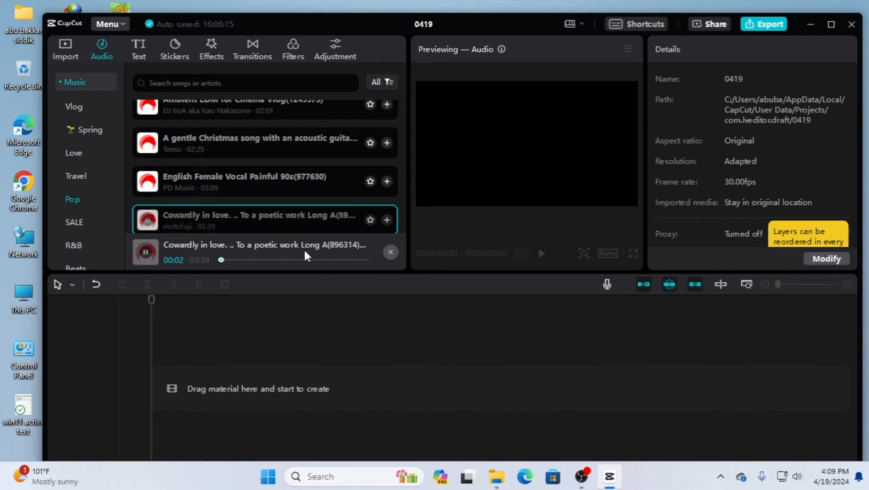
pyautogui.click(390, 252)
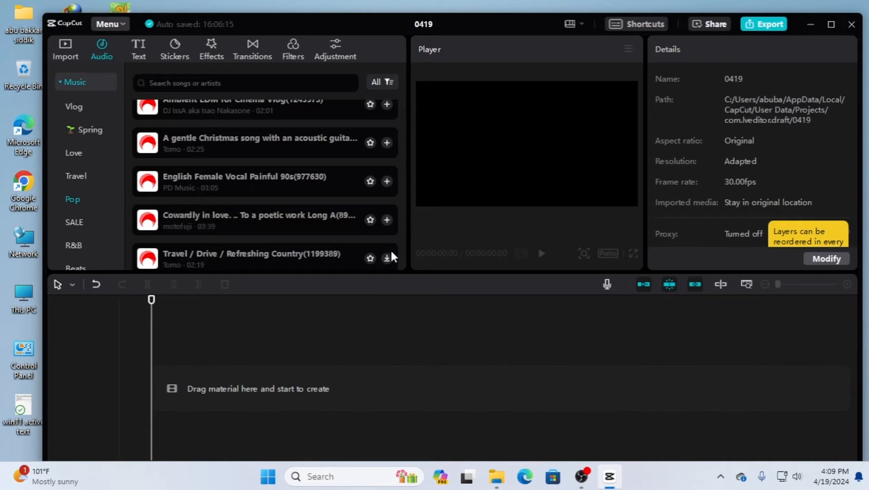
# Download and preview the Pop track Piano playing Merry Christmas(1149259), closing its preview
pyautogui.scroll(-3, 250, 221)
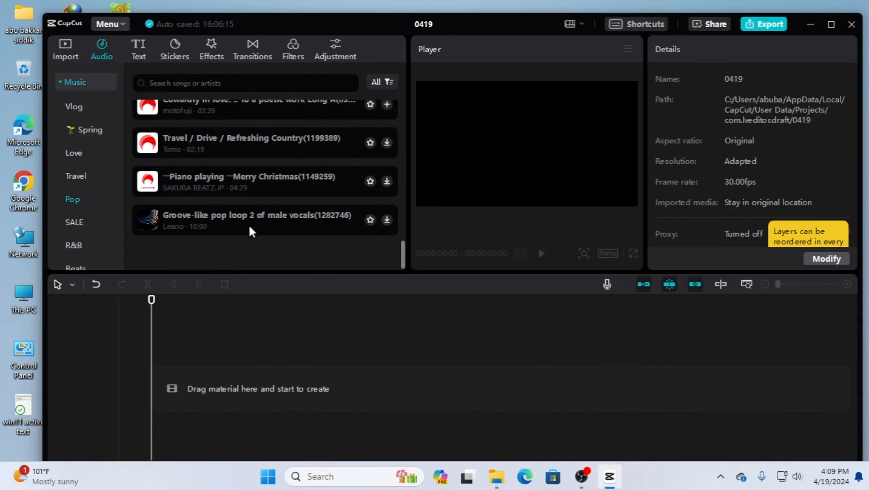
pyautogui.click(191, 175)
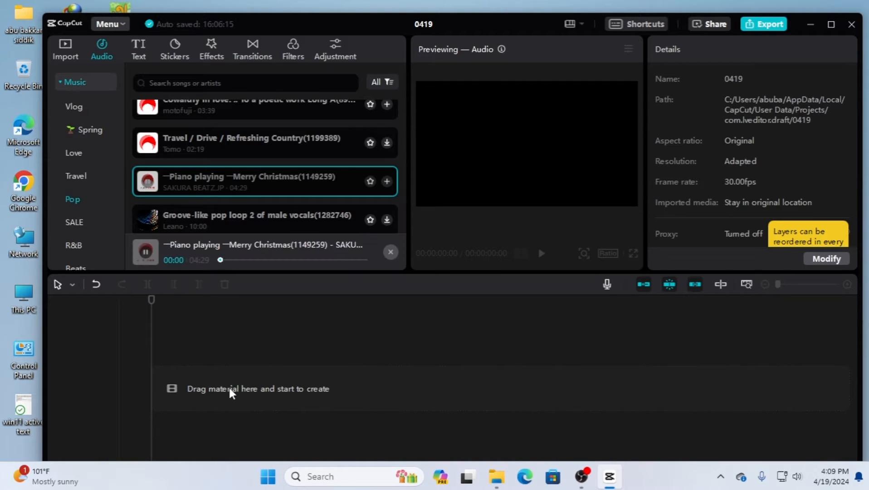
pyautogui.click(390, 252)
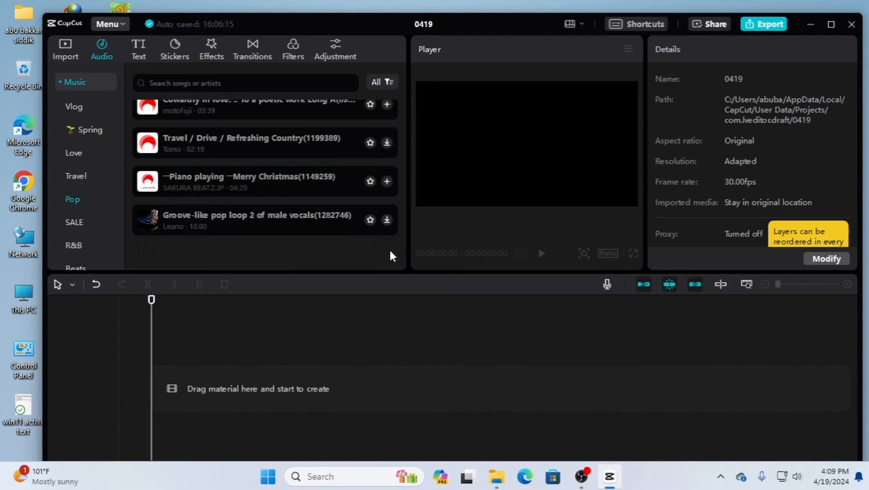
# Add the Piano playing Merry Christmas(1149259) track to the timeline and play its first seconds
pyautogui.moveTo(221, 177); pyautogui.dragTo(234, 374)
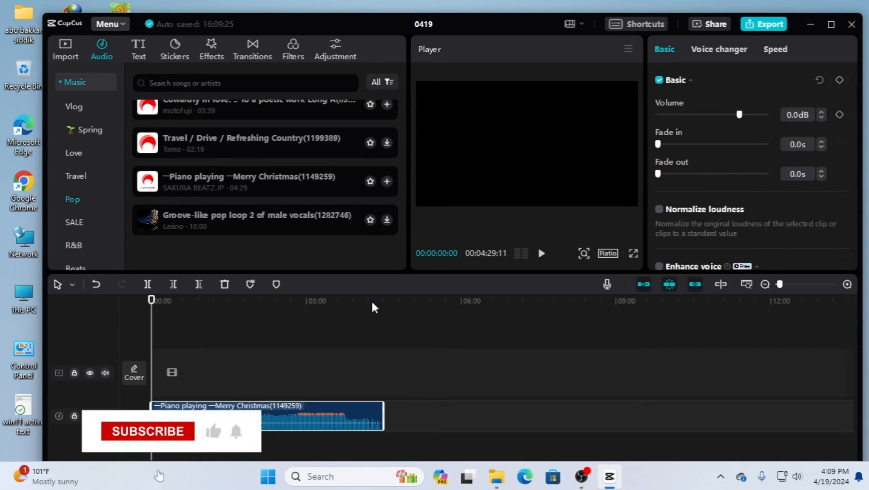
pyautogui.click(541, 253)
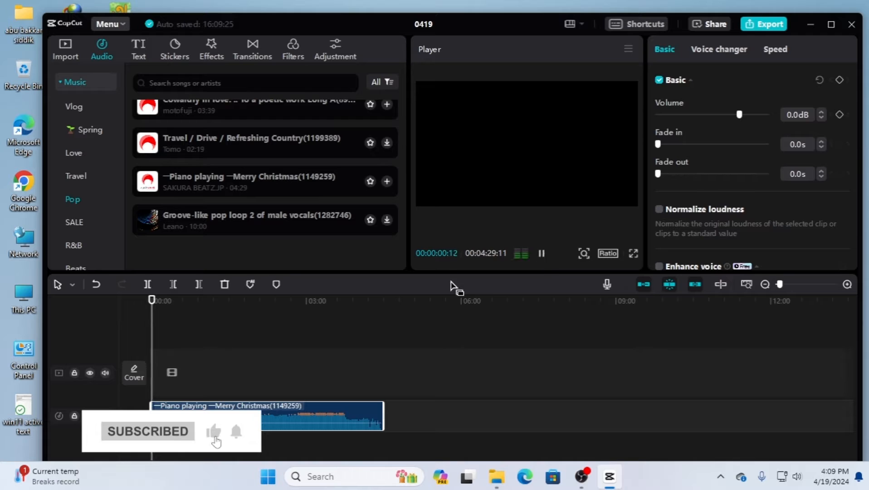
pyautogui.click(541, 253)
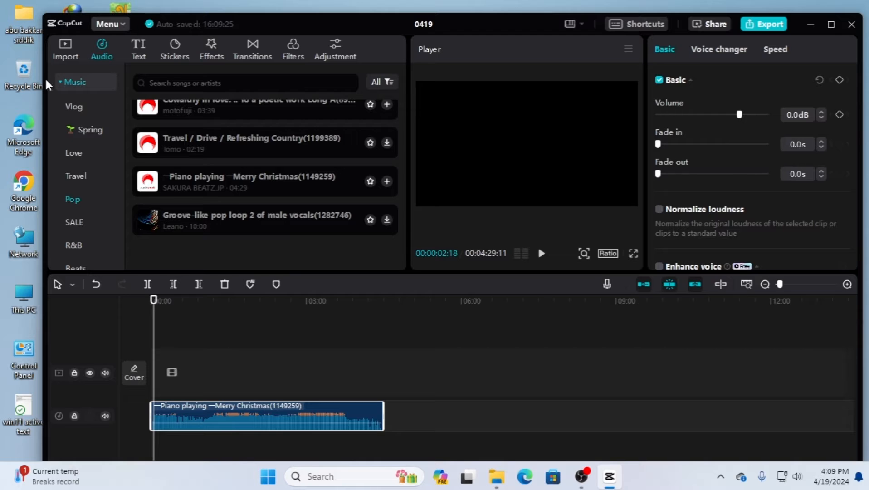
# Show the Love music tracks and delete the Piano playing Merry Christmas clip from the timeline
pyautogui.click(59, 82)
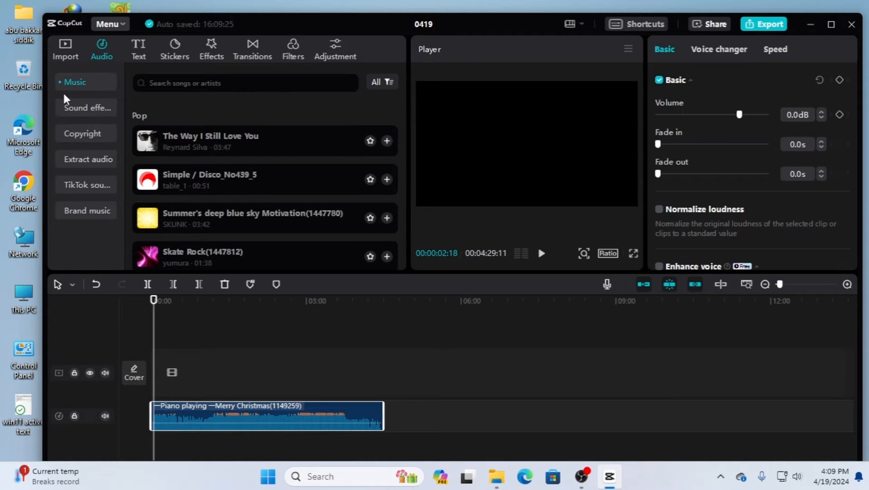
pyautogui.click(58, 80)
pyautogui.scroll(-1, 230, 193)
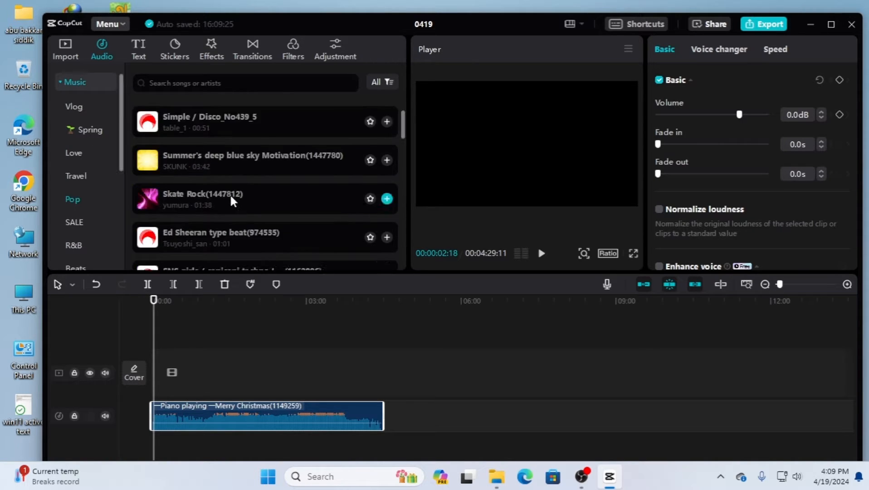
pyautogui.scroll(-3, 229, 193)
pyautogui.click(74, 154)
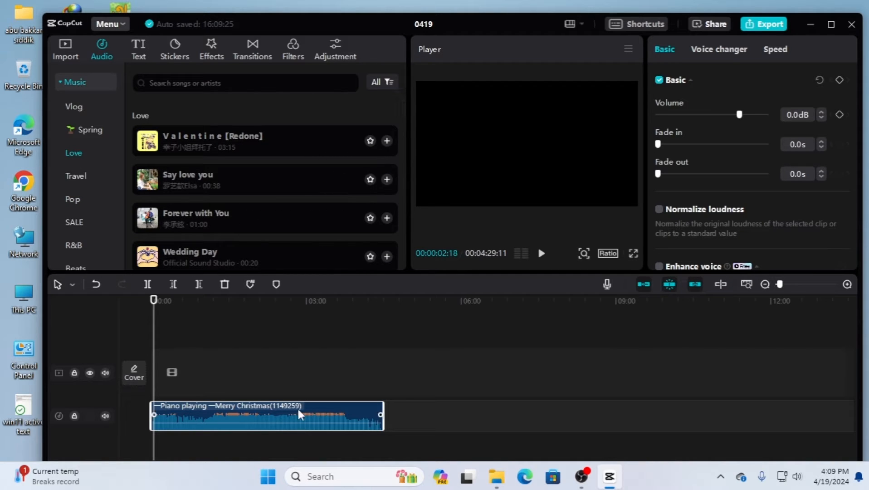
pyautogui.press('Delete')
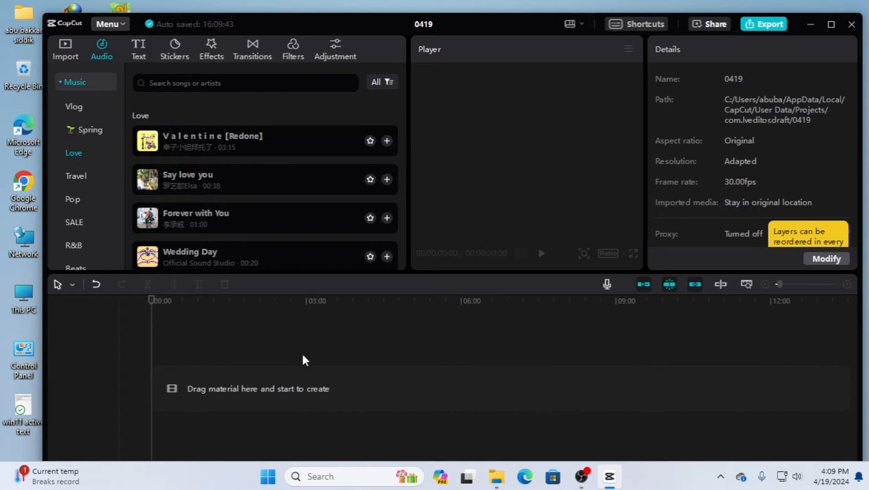
# Add the Love track Forever with You to the timeline, play its opening seconds and delete the clip
pyautogui.moveTo(175, 212); pyautogui.dragTo(205, 398)
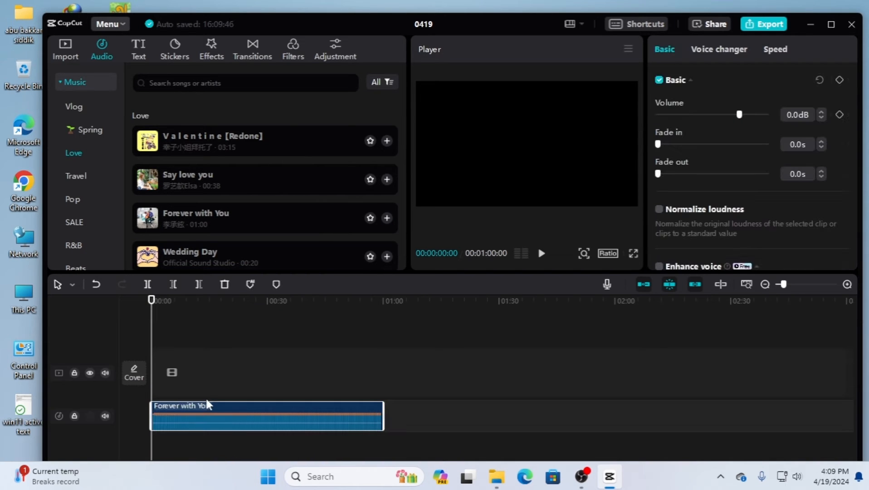
pyautogui.click(541, 253)
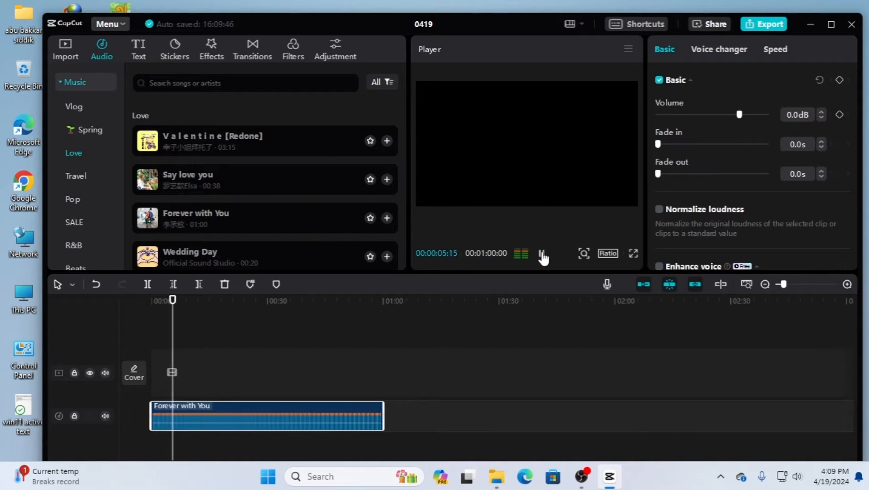
pyautogui.click(542, 253)
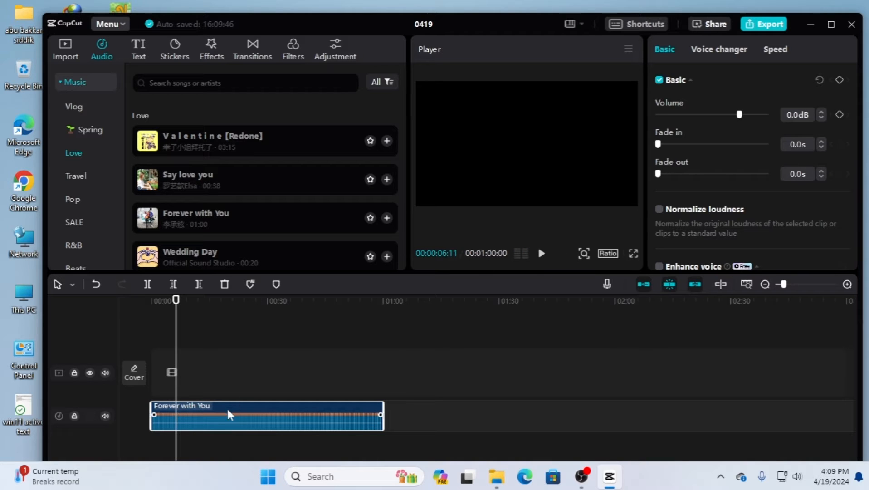
pyautogui.press('Delete')
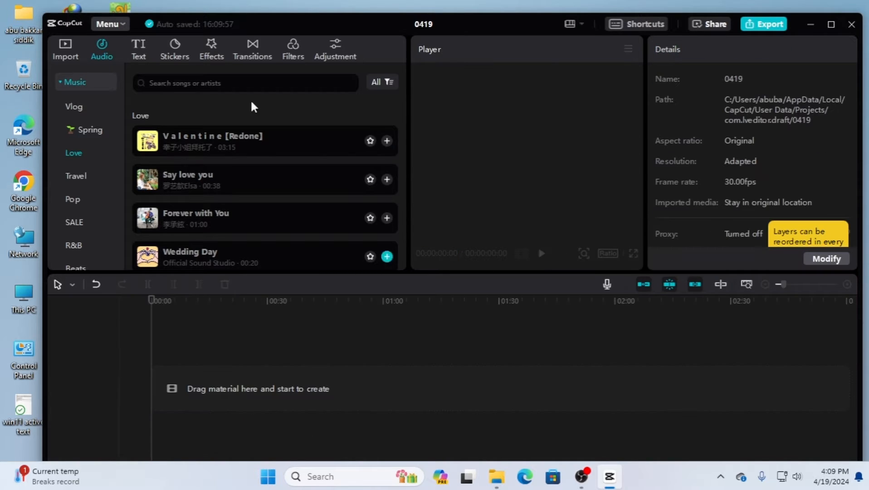
# Look through the Love, Pop and SALE music tracks, down to the end of the SALE list
pyautogui.scroll(-10, 315, 209)
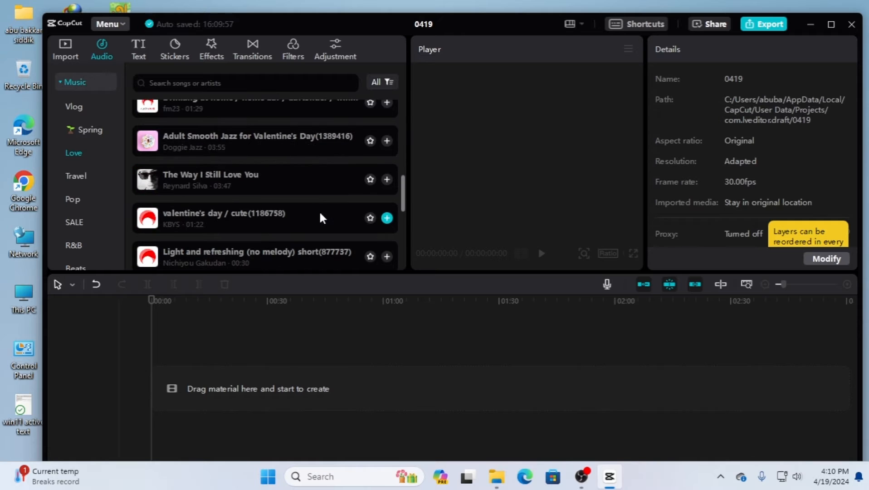
pyautogui.click(77, 198)
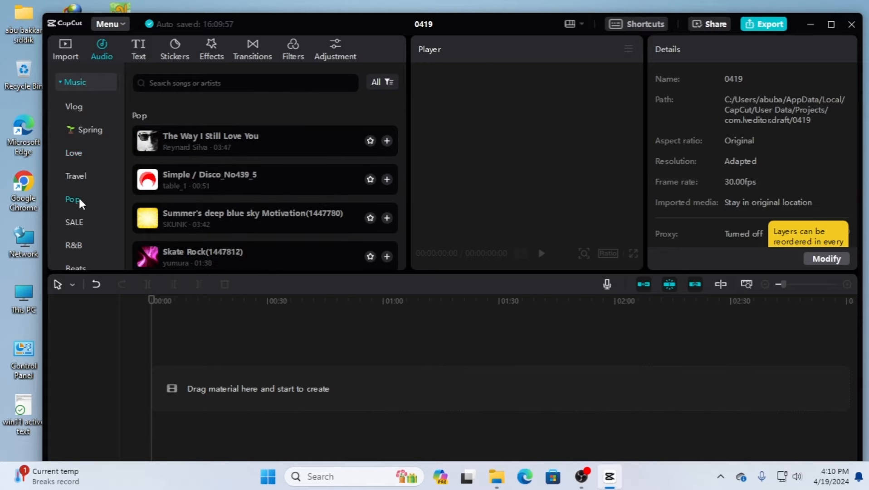
pyautogui.scroll(-5, 275, 213)
pyautogui.scroll(-15, 277, 217)
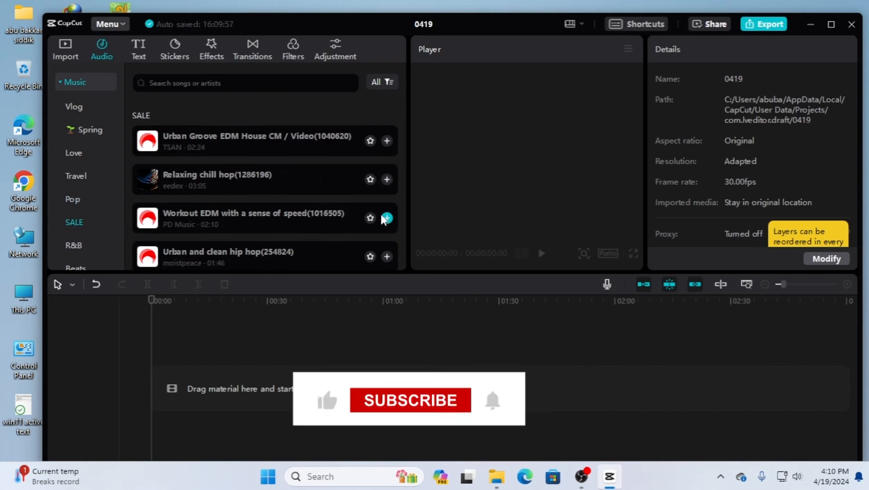
pyautogui.scroll(-3, 300, 199)
pyautogui.scroll(-2, 372, 226)
pyautogui.scroll(-3, 378, 232)
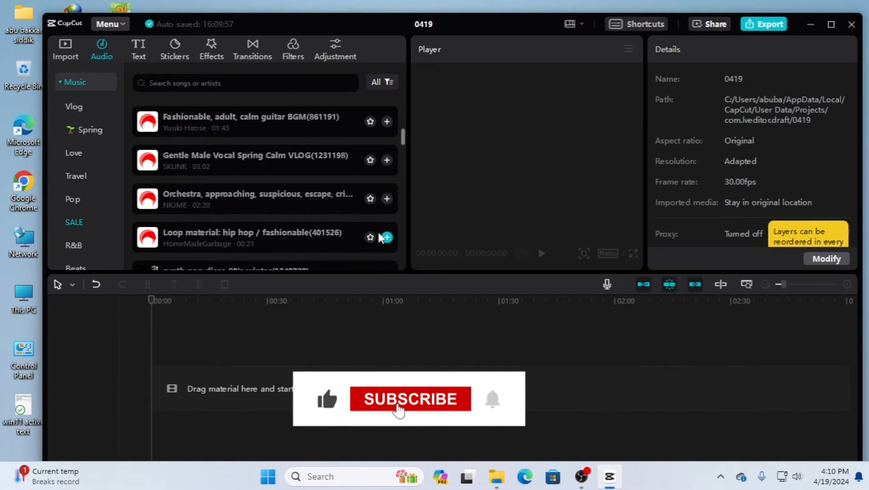
pyautogui.scroll(-6, 326, 224)
pyautogui.scroll(-15, 345, 231)
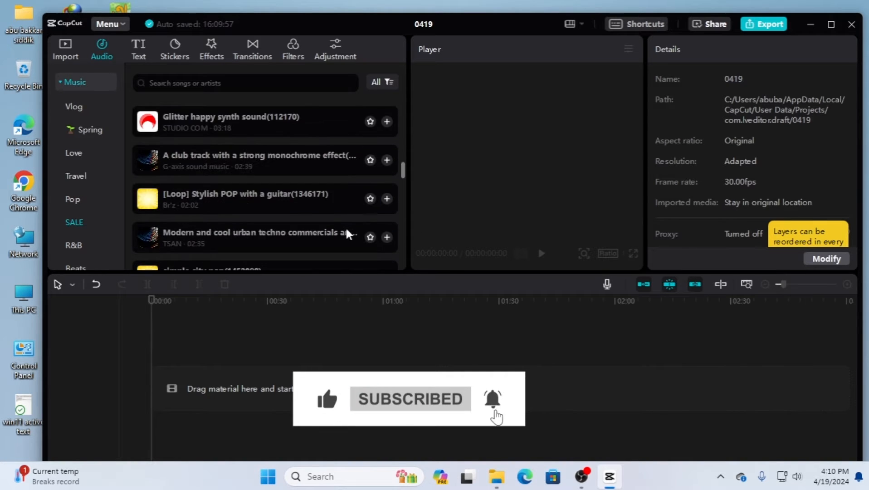
pyautogui.scroll(-5, 301, 225)
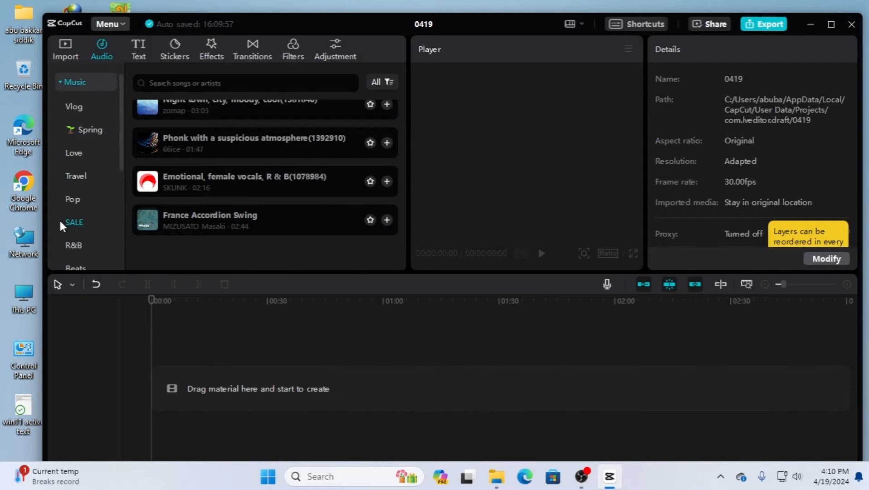
# Show the R&B music tracks and add The Way I Still Love You to the start of the timeline
pyautogui.click(66, 239)
pyautogui.scroll(-3, 90, 222)
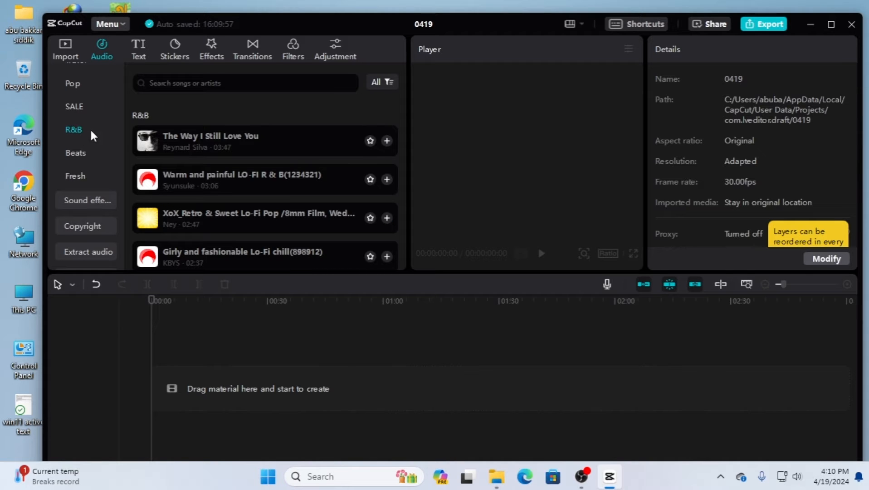
pyautogui.moveTo(202, 134); pyautogui.dragTo(192, 397)
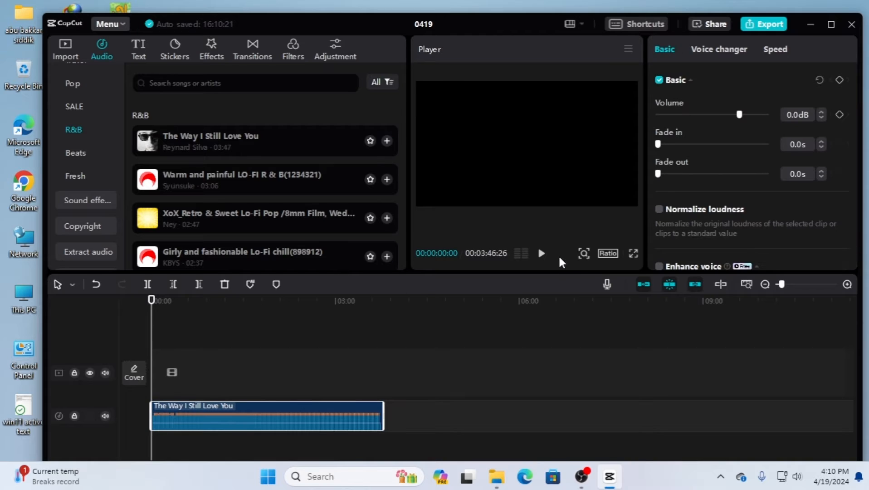
# Play The Way I Still Love You from the start, move the playhead to about 00:01:45 and play from there
pyautogui.click(541, 253)
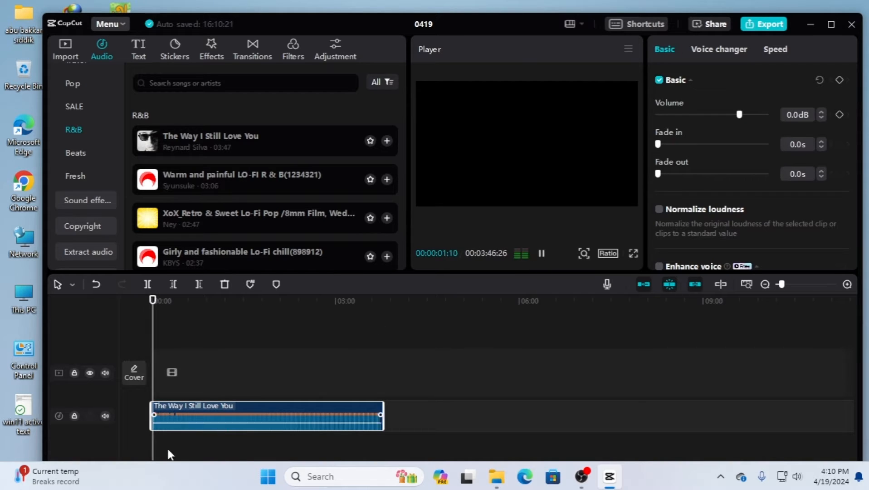
pyautogui.moveTo(154, 299); pyautogui.dragTo(258, 299)
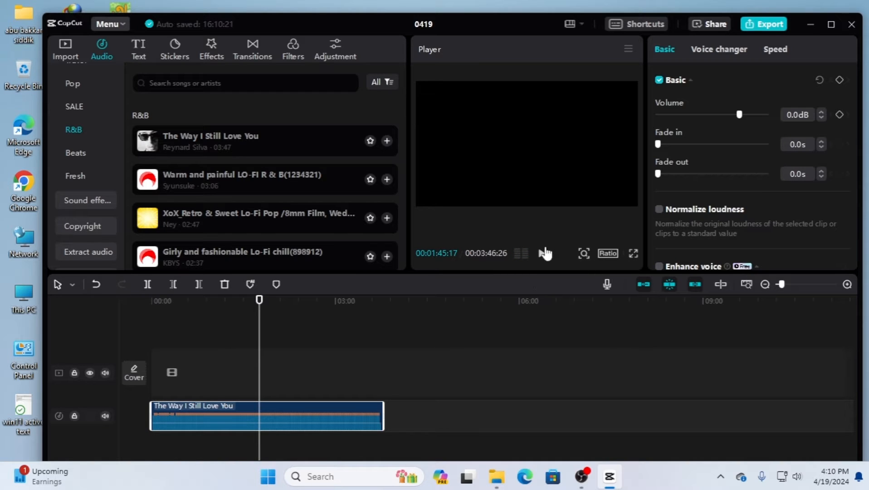
pyautogui.click(542, 254)
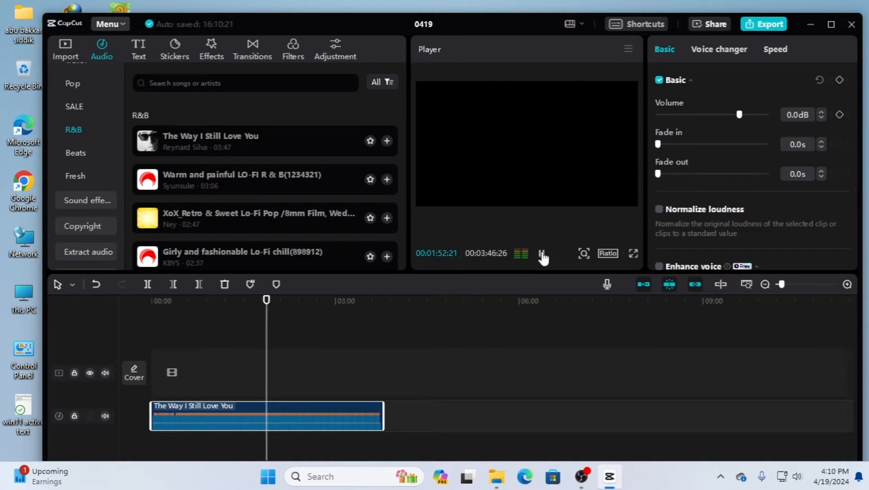
# Pause the playback and return the playhead to the start of the timeline
pyautogui.click(543, 255)
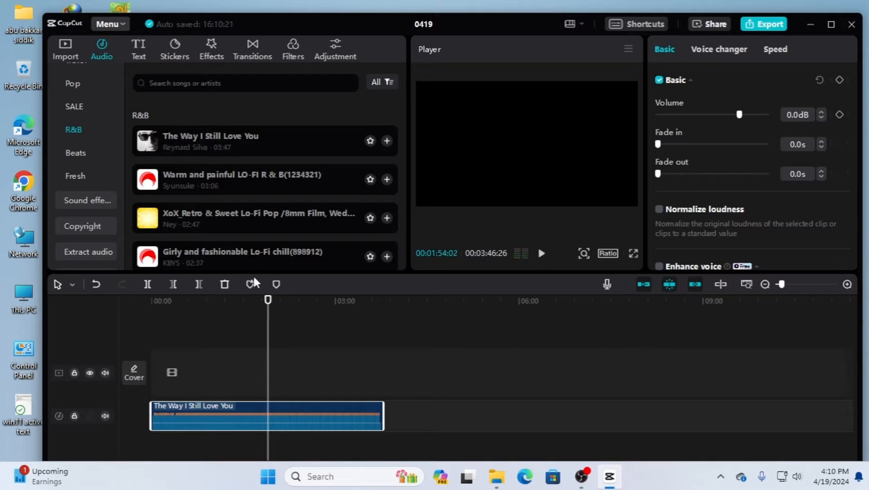
pyautogui.moveTo(268, 301); pyautogui.dragTo(106, 315)
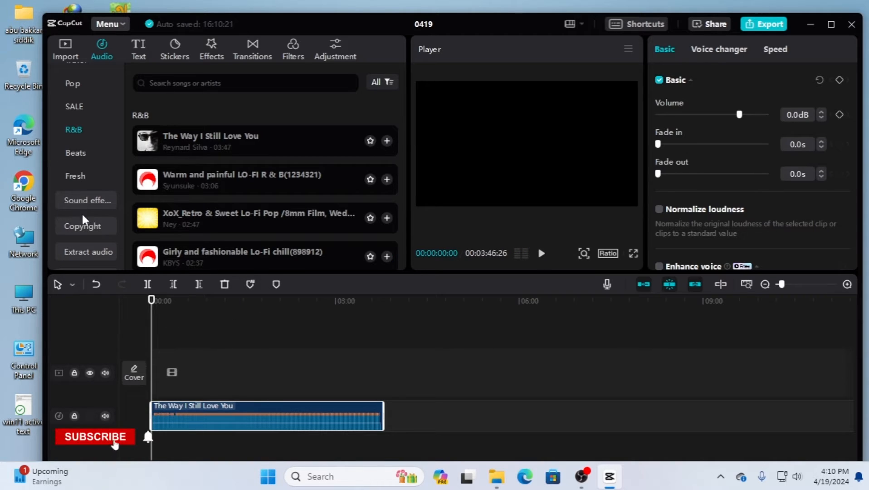
# Collapse the Music categories and look through the sound effects library, starting from the Trending list
pyautogui.scroll(2, 103, 188)
pyautogui.scroll(2, 102, 180)
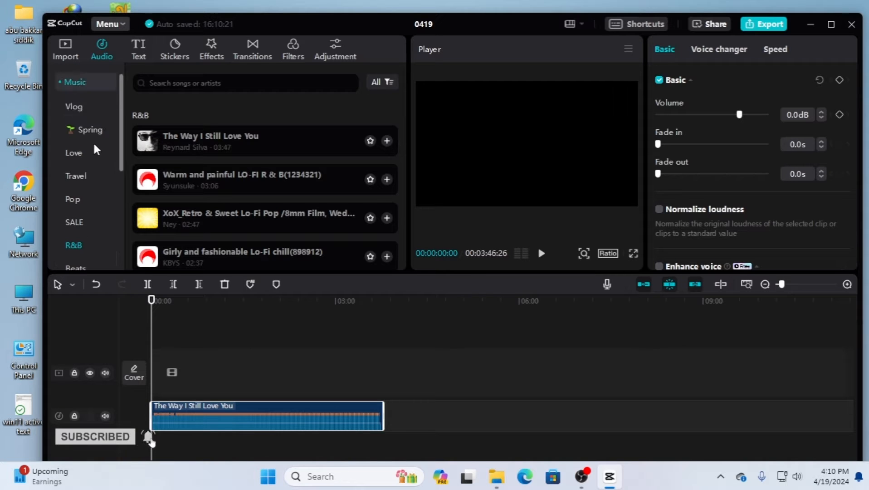
pyautogui.click(61, 79)
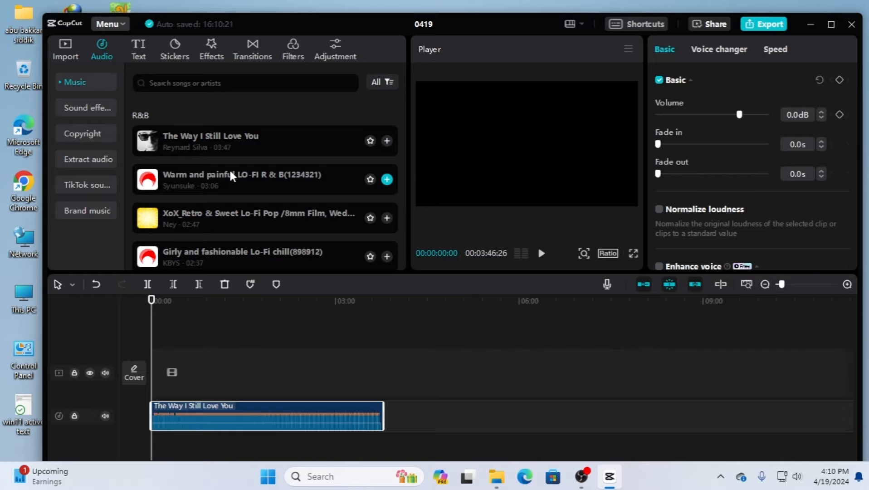
pyautogui.click(89, 108)
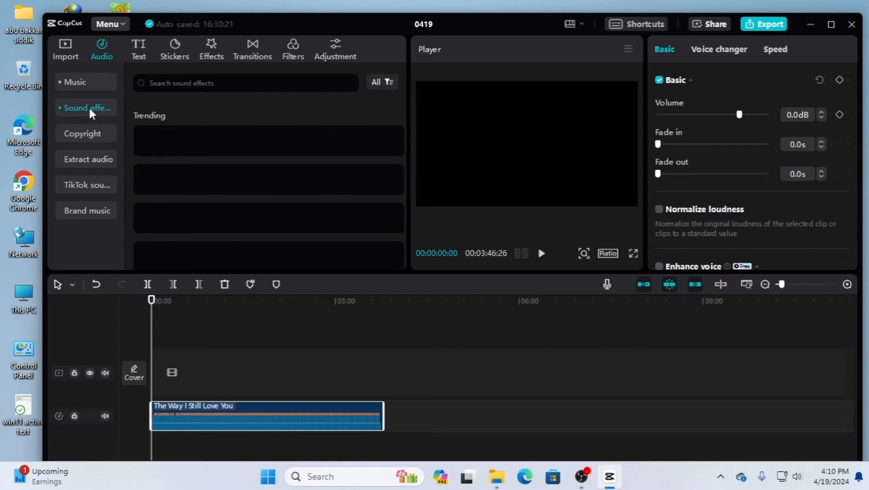
pyautogui.scroll(-5, 184, 207)
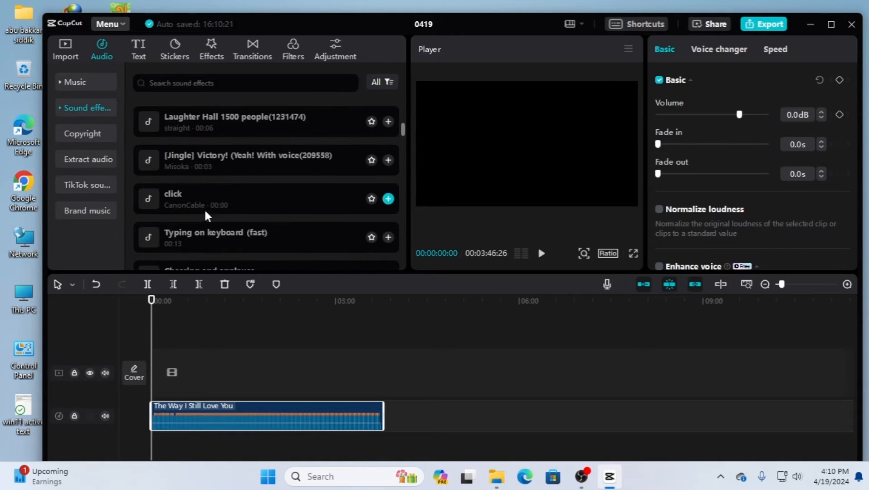
pyautogui.click(187, 84)
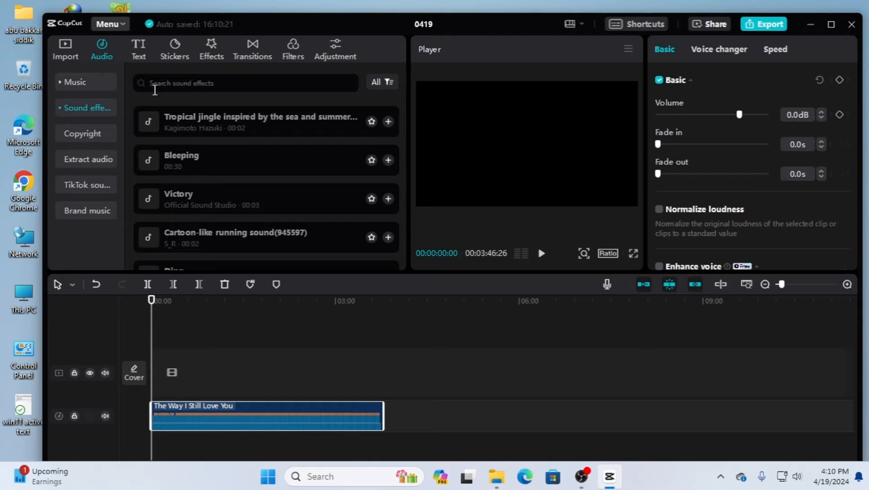
pyautogui.scroll(-3, 209, 225)
pyautogui.scroll(-4, 208, 225)
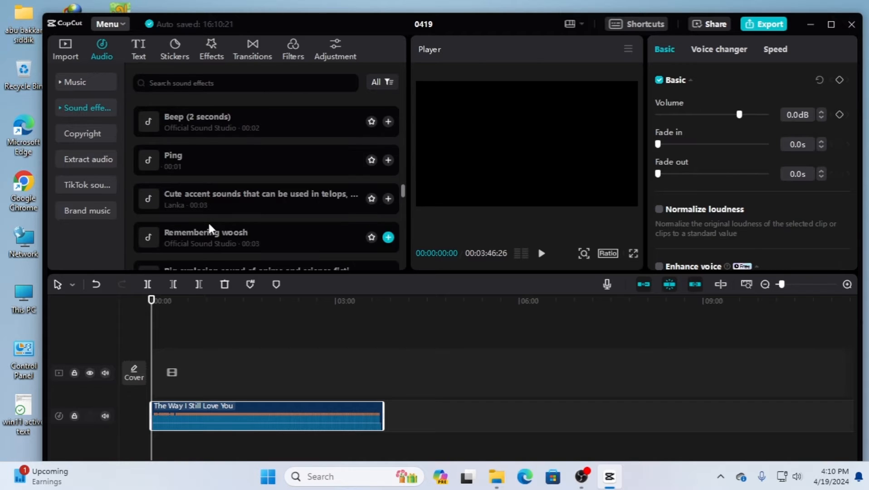
pyautogui.scroll(5, 210, 225)
pyautogui.scroll(-2, 233, 226)
pyautogui.scroll(-10, 234, 226)
pyautogui.scroll(-3, 234, 229)
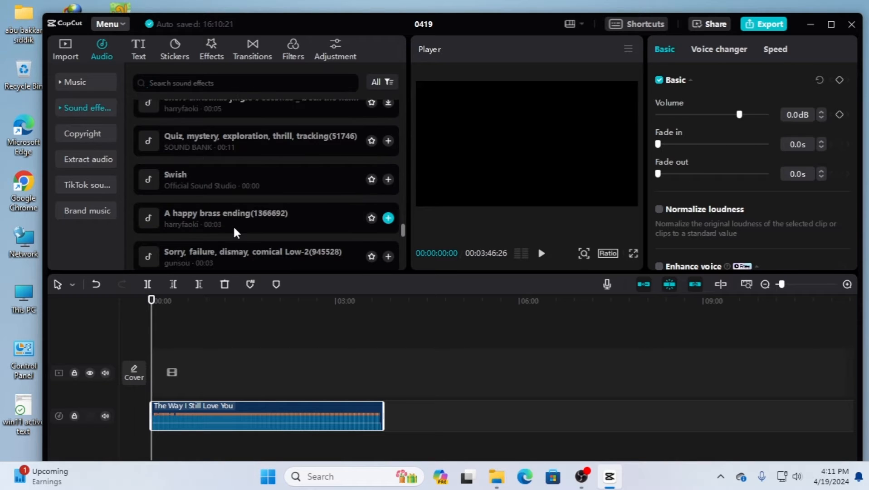
pyautogui.scroll(4, 234, 229)
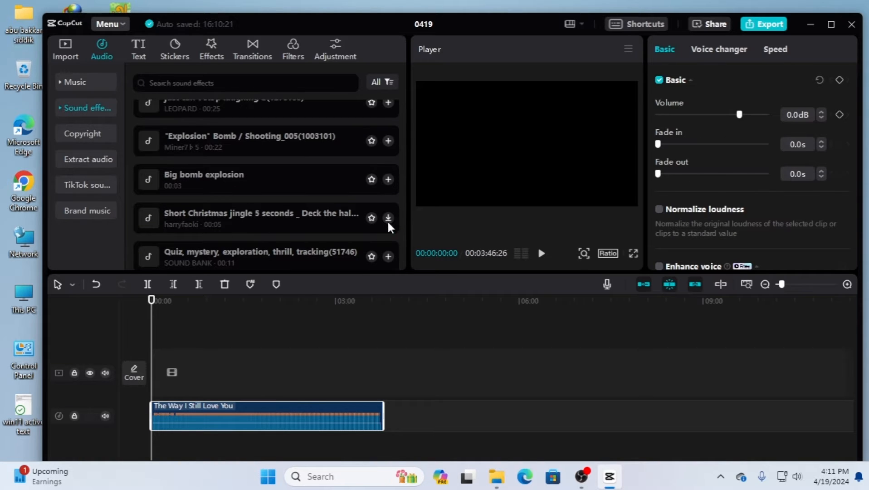
# Download the Short Christmas jingle 5 seconds sound effect, close its preview and continue down to the Performance list
pyautogui.click(388, 218)
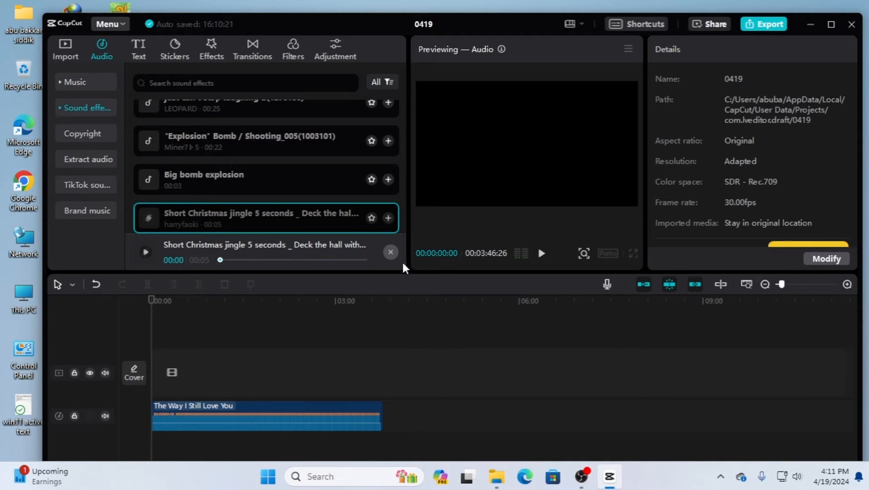
pyautogui.click(390, 252)
pyautogui.scroll(-10, 302, 191)
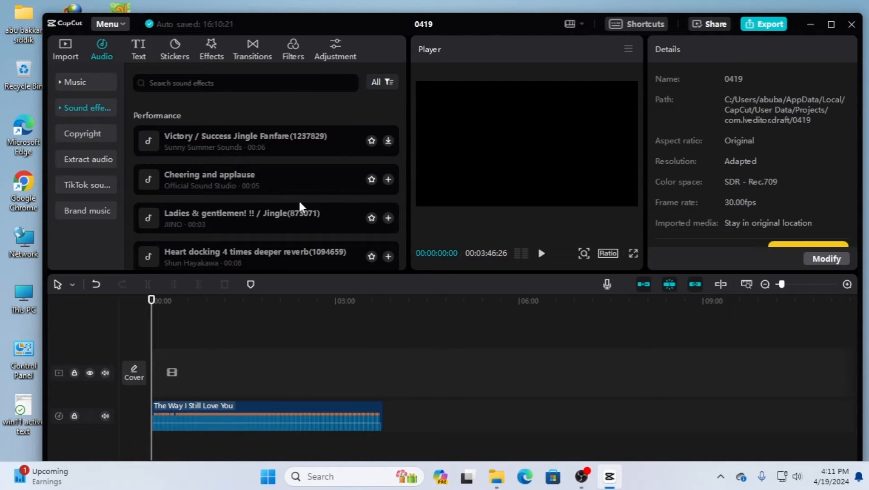
# Delete The Way I Still Love You clip from the timeline
pyautogui.click(247, 416)
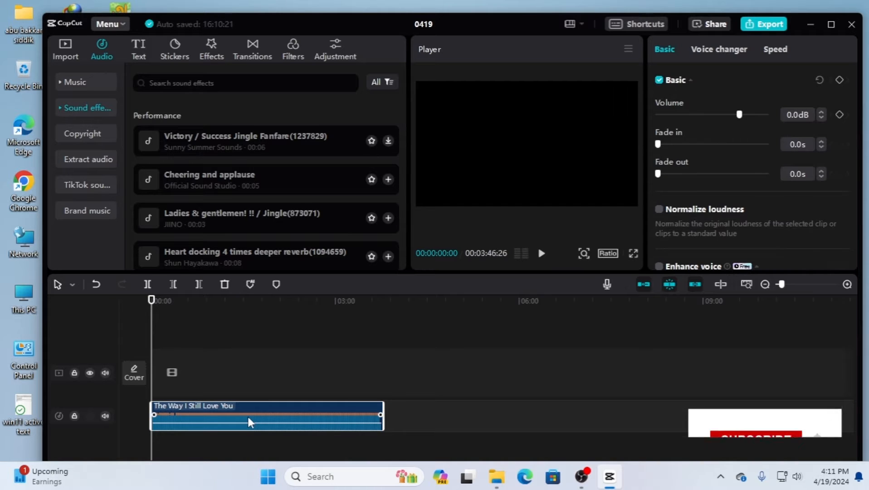
pyautogui.press('Delete')
# Look further through the Performance sound effects and show the Extract audio, TikTok sounds and Brand music sections
pyautogui.scroll(-1, 237, 212)
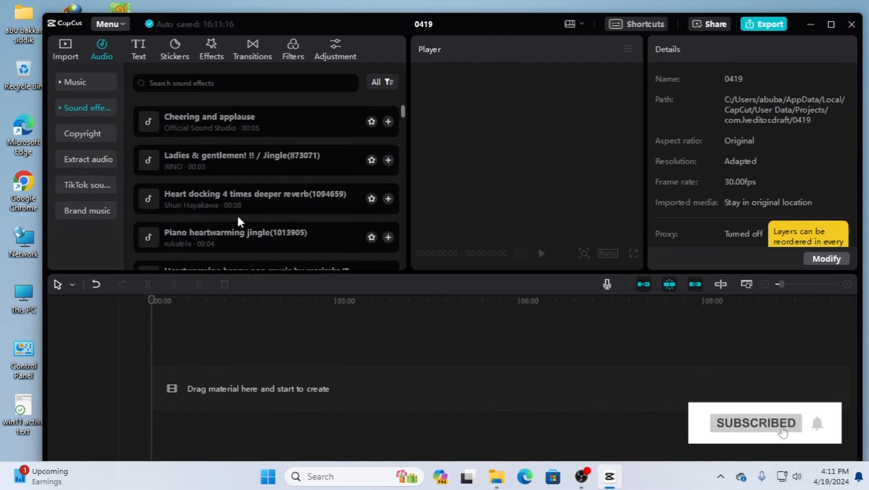
pyautogui.scroll(-10, 237, 214)
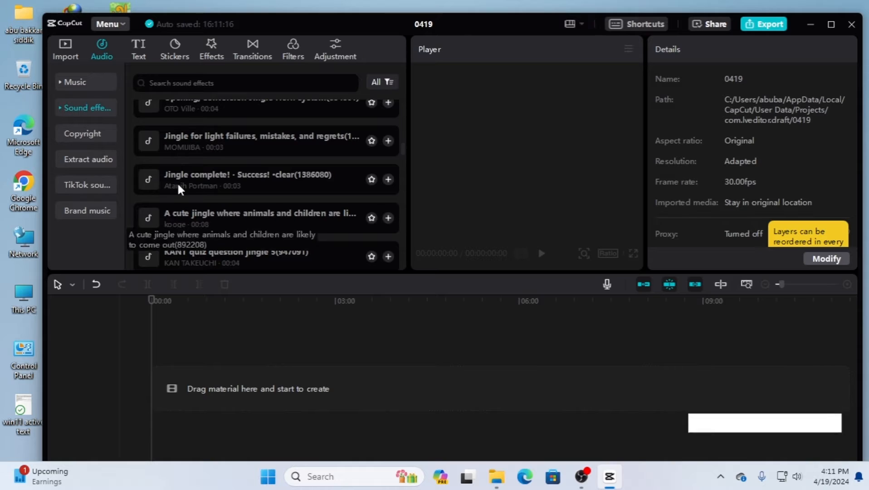
pyautogui.click(85, 154)
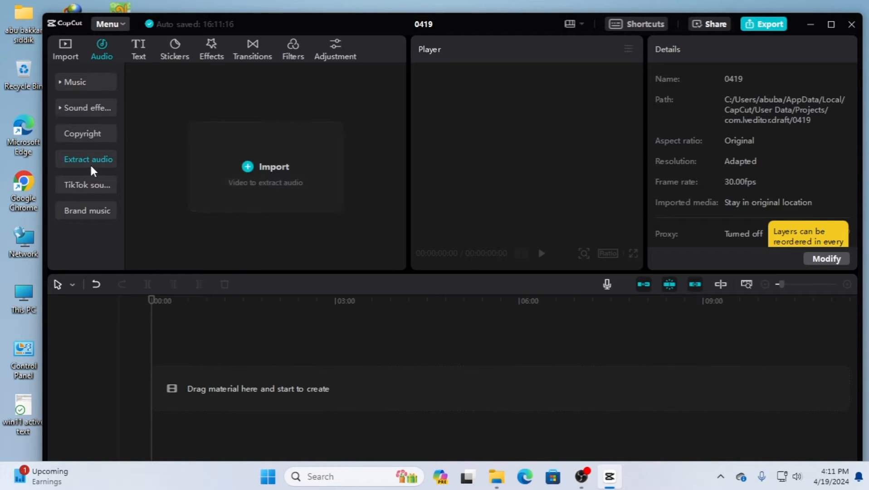
pyautogui.click(75, 186)
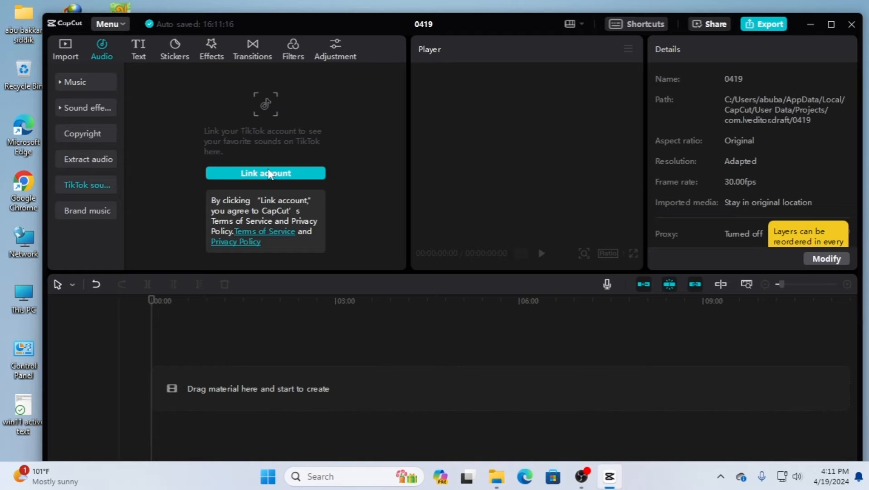
pyautogui.click(78, 209)
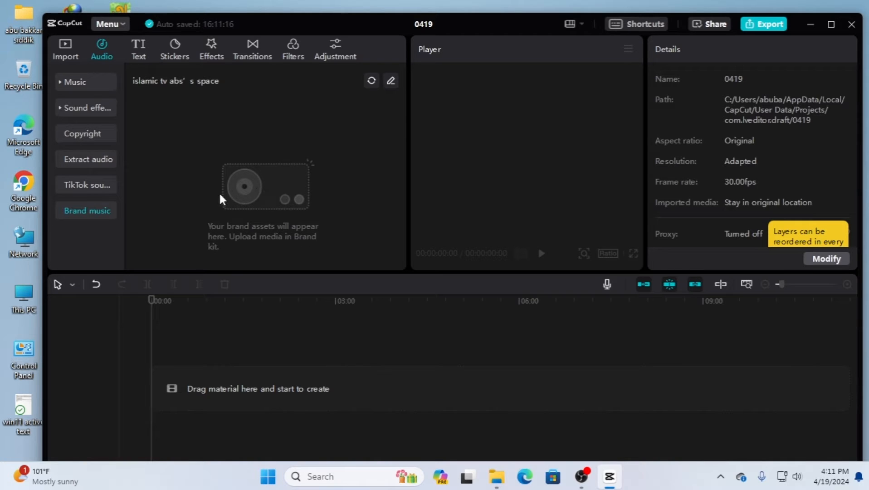
# Expand the sound effects categories and look through the Performance list
pyautogui.click(78, 107)
pyautogui.scroll(-3, 245, 195)
pyautogui.scroll(-15, 235, 186)
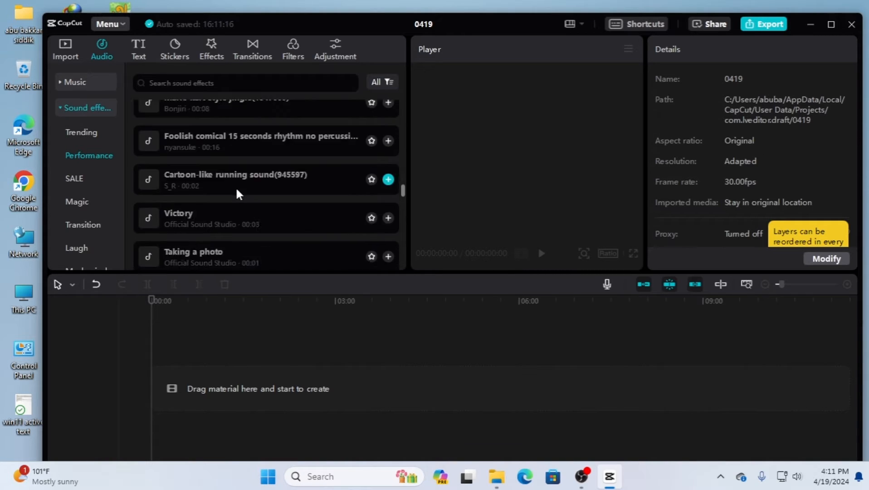
pyautogui.scroll(-1, 236, 227)
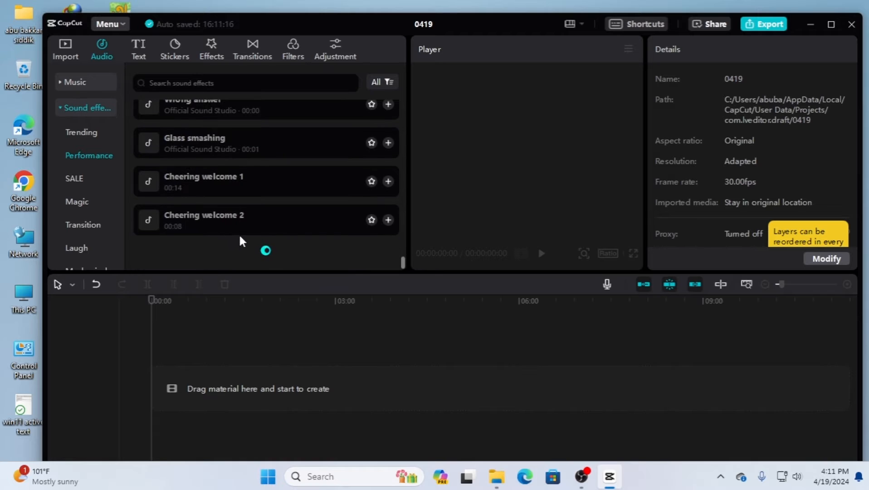
pyautogui.scroll(-5, 272, 227)
pyautogui.scroll(-6, 283, 231)
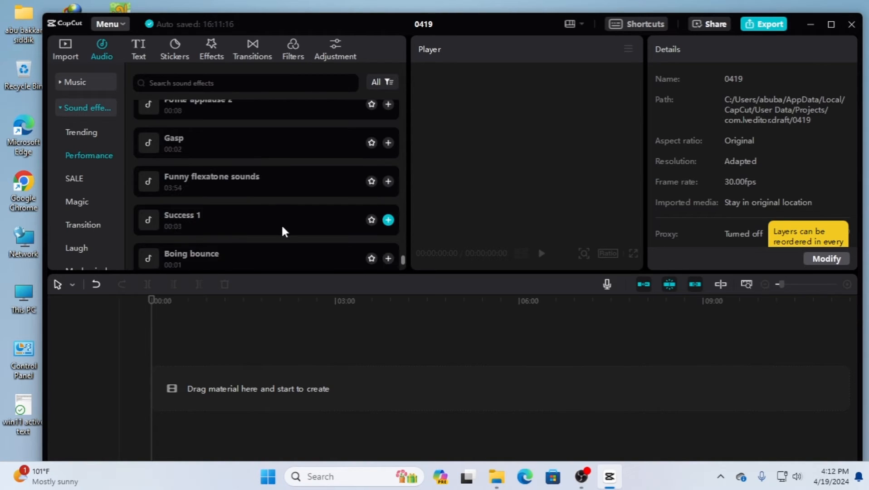
# Preview the Hand clapping, Success 1, Boing bounce and Winner 1 sound effects
pyautogui.click(194, 217)
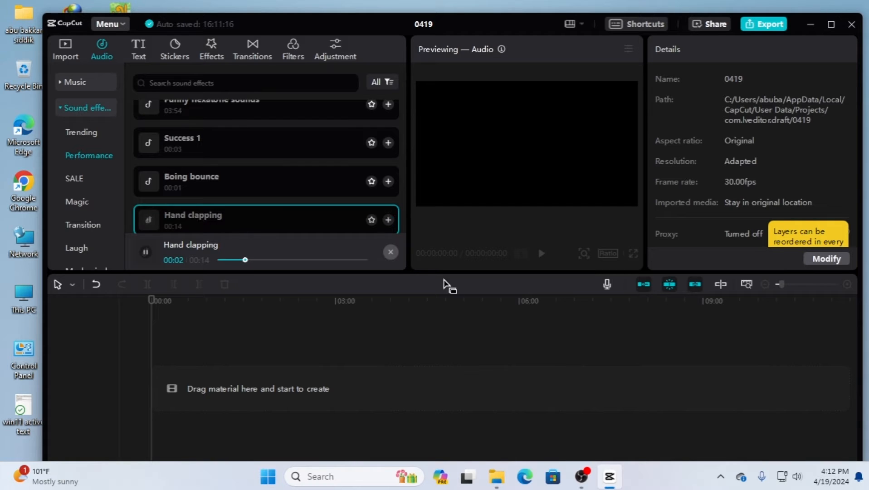
pyautogui.click(172, 150)
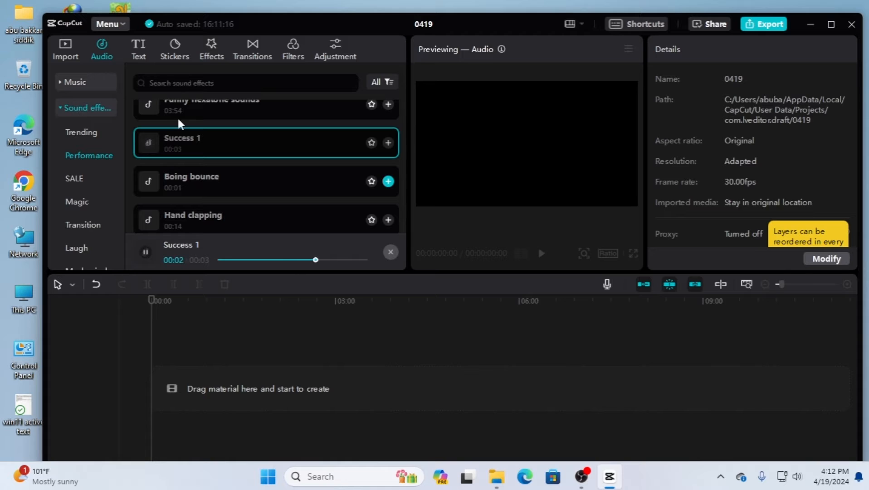
pyautogui.click(192, 172)
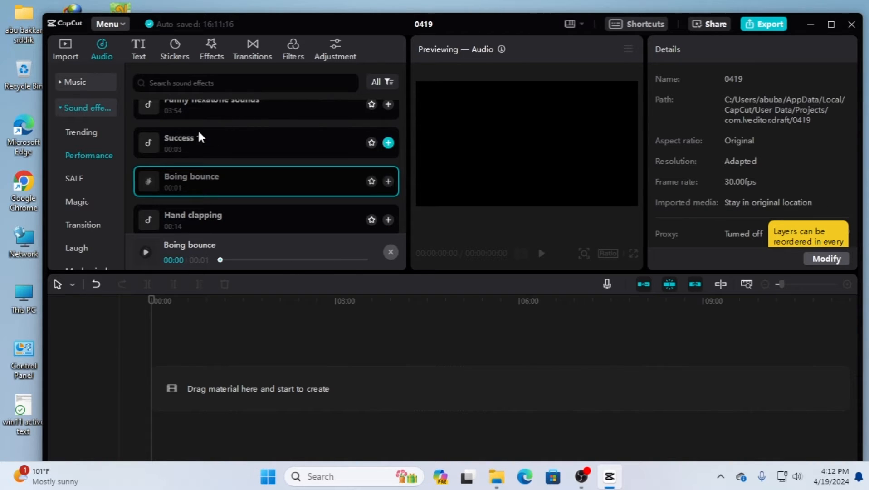
pyautogui.scroll(-3, 198, 132)
pyautogui.click(182, 159)
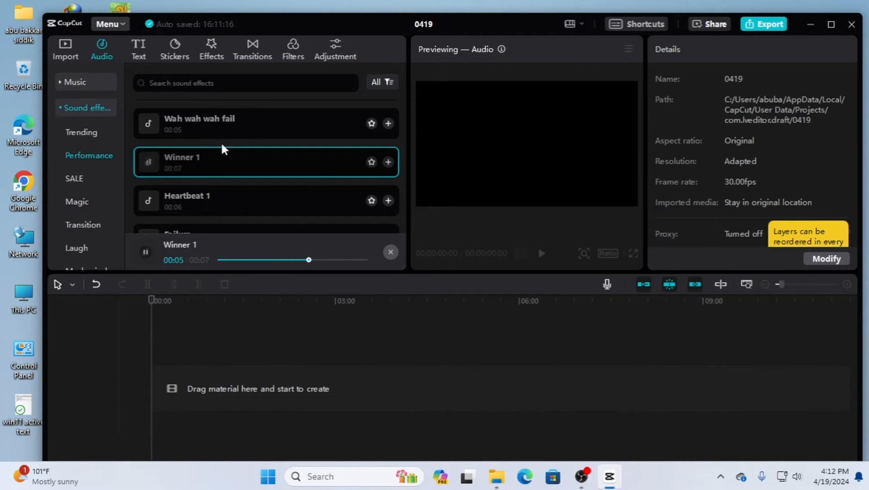
# Look through more of the Performance sound effects beyond Winner 1
pyautogui.scroll(-10, 302, 141)
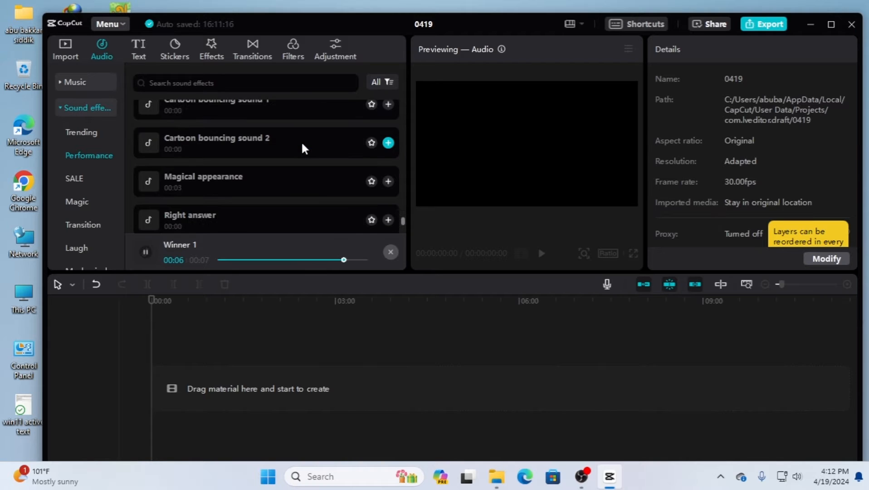
pyautogui.scroll(-10, 295, 142)
pyautogui.scroll(1, 204, 132)
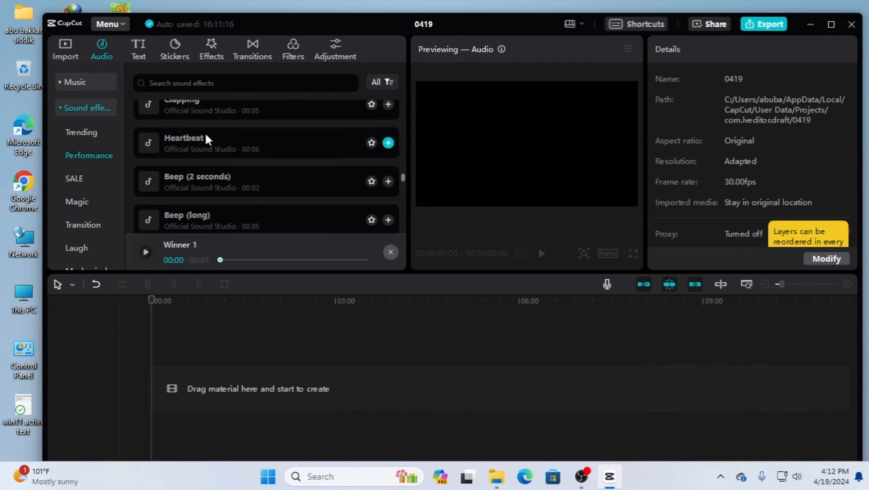
pyautogui.scroll(-1, 182, 186)
pyautogui.scroll(-10, 188, 200)
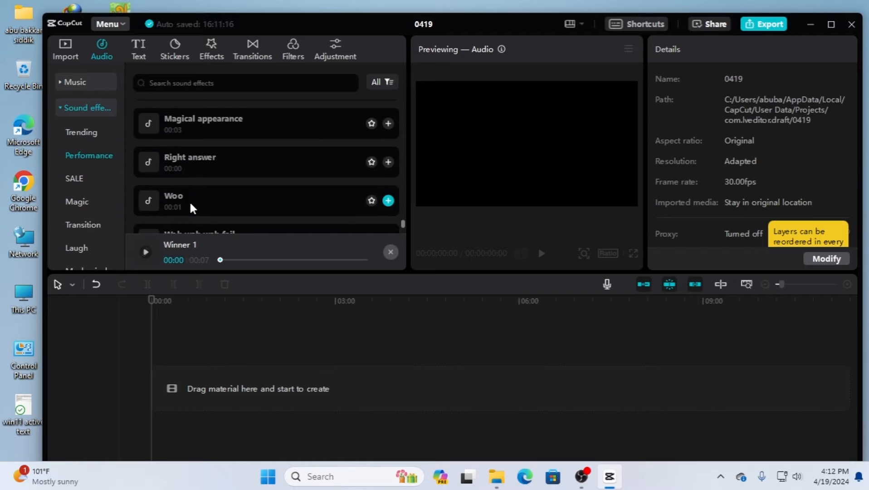
# Expand the Music categories again and look through the R&B tracks
pyautogui.click(71, 81)
pyautogui.scroll(-10, 293, 177)
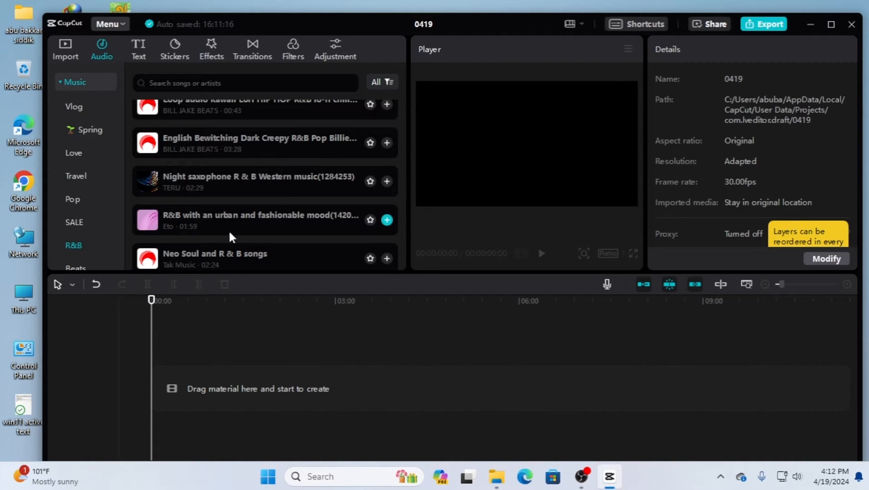
pyautogui.scroll(-10, 229, 233)
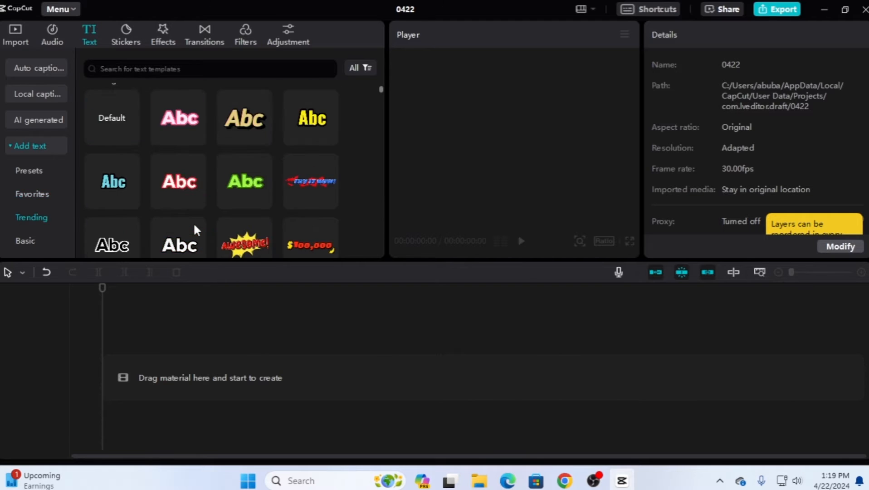
# Show the device import section and go back to the text templates
pyautogui.click(15, 36)
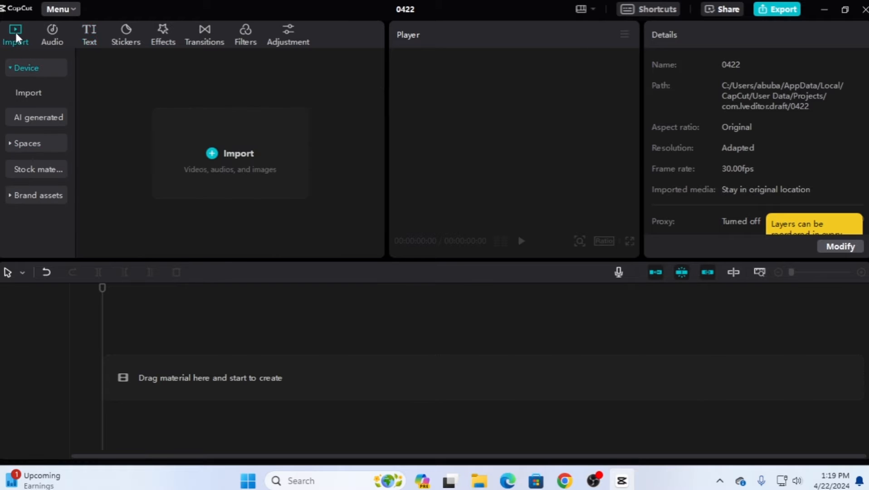
pyautogui.click(89, 36)
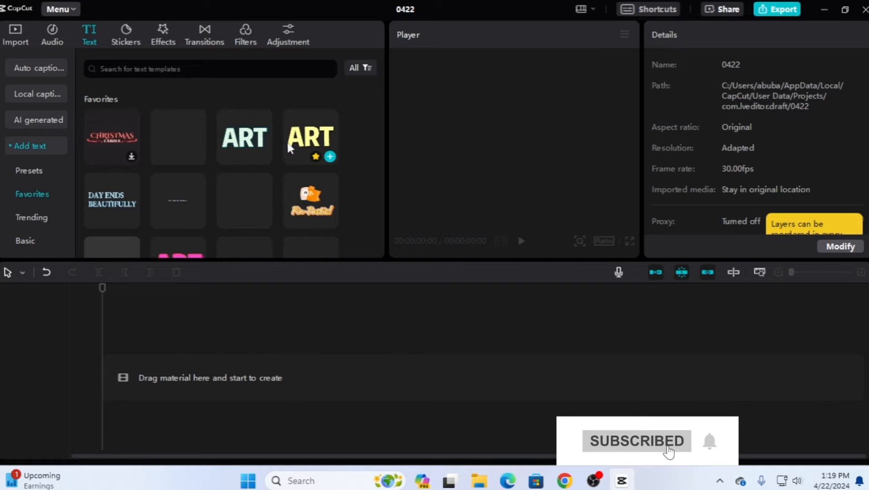
# Download the Christmas Carols text template from Favorites, place it at the start of the timeline and select it
pyautogui.click(132, 159)
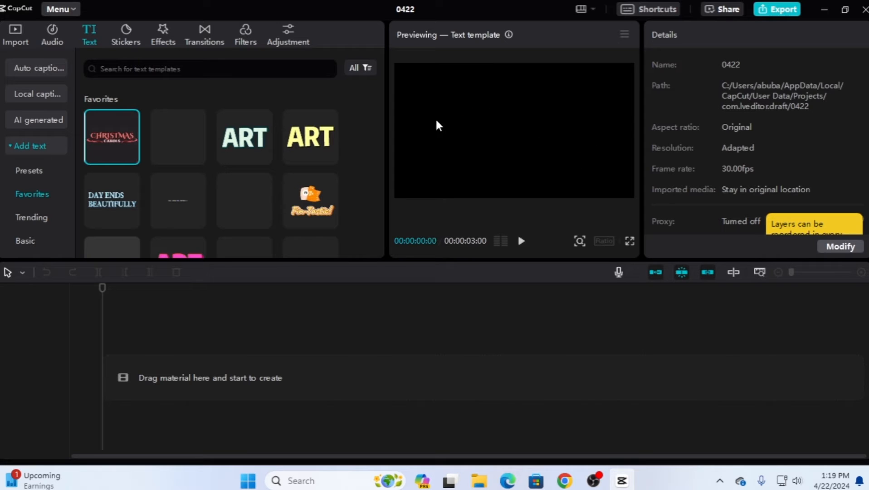
pyautogui.moveTo(114, 152); pyautogui.dragTo(114, 345)
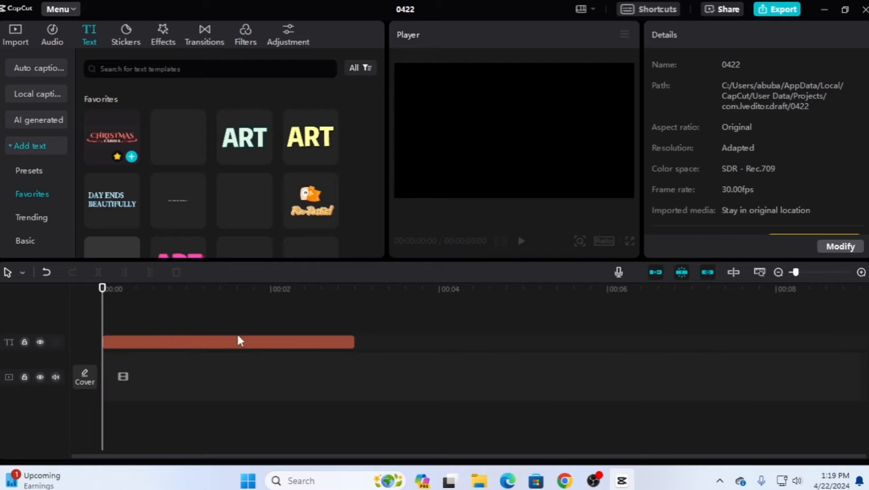
pyautogui.click(239, 341)
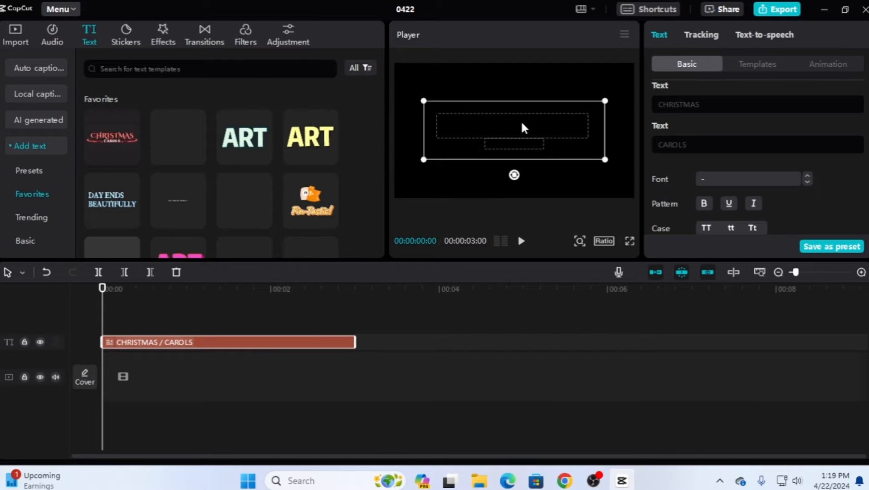
# Show the frame at 00:00:00:21 and replace the template's CHRISTMAS line with "dydytfyt"
pyautogui.moveTo(102, 290); pyautogui.dragTo(161, 299)
pyautogui.click(512, 129)
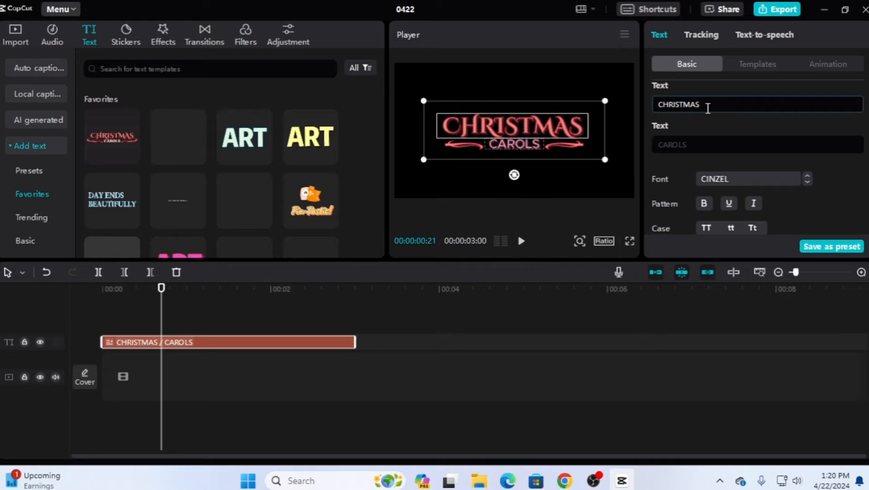
pyautogui.press('BackSpace')
pyautogui.press('BackSpace')
pyautogui.press('BackSpace')
pyautogui.press('BackSpace')
pyautogui.press('BackSpace')
pyautogui.press('BackSpace')
pyautogui.press('BackSpace')
pyautogui.press('BackSpace')
pyautogui.press('BackSpace')
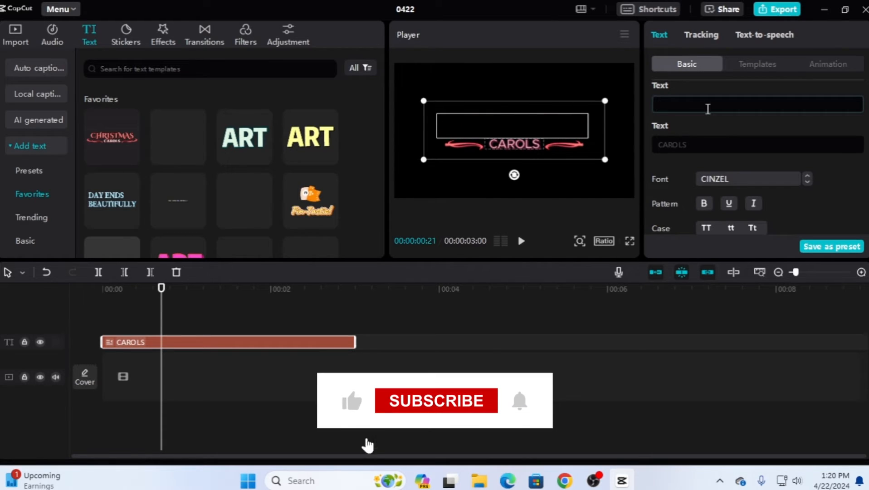
pyautogui.write('dydytfyt')
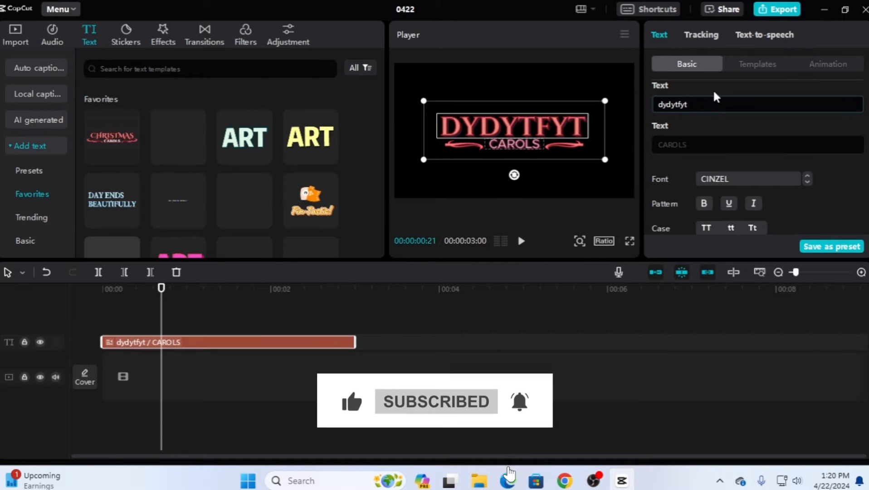
# Clear the template's heading line and delete the Christmas Carols clip from the timeline
pyautogui.press('BackSpace')
pyautogui.press('BackSpace')
pyautogui.press('BackSpace')
pyautogui.press('BackSpace')
pyautogui.press('BackSpace')
pyautogui.press('BackSpace')
pyautogui.press('BackSpace')
pyautogui.press('BackSpace')
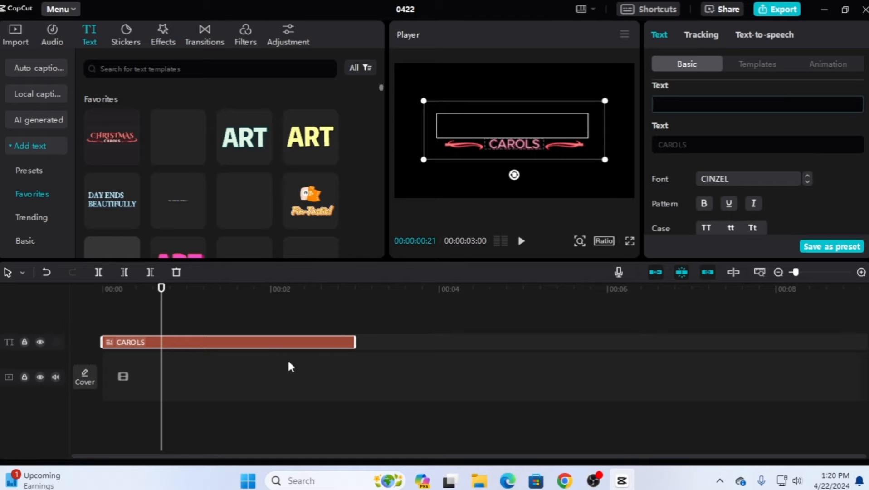
pyautogui.press('Delete')
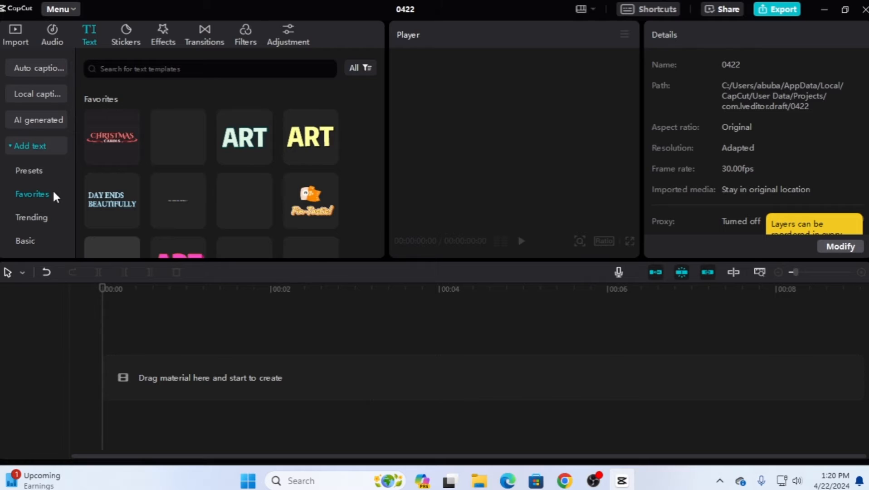
# Place the brand_text_2 preset at the start of the timeline and change its text to "gggy"
pyautogui.click(37, 175)
pyautogui.moveTo(120, 116)
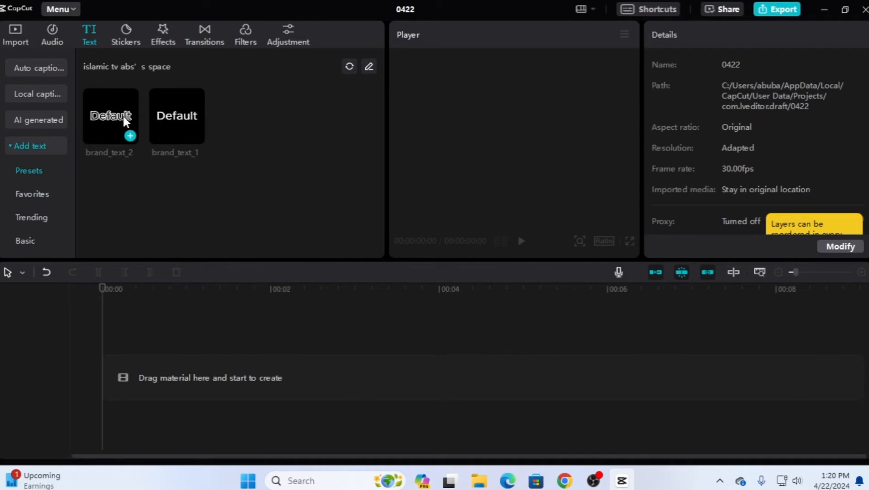
pyautogui.moveTo(201, 136)
pyautogui.moveTo(97, 130); pyautogui.dragTo(123, 358)
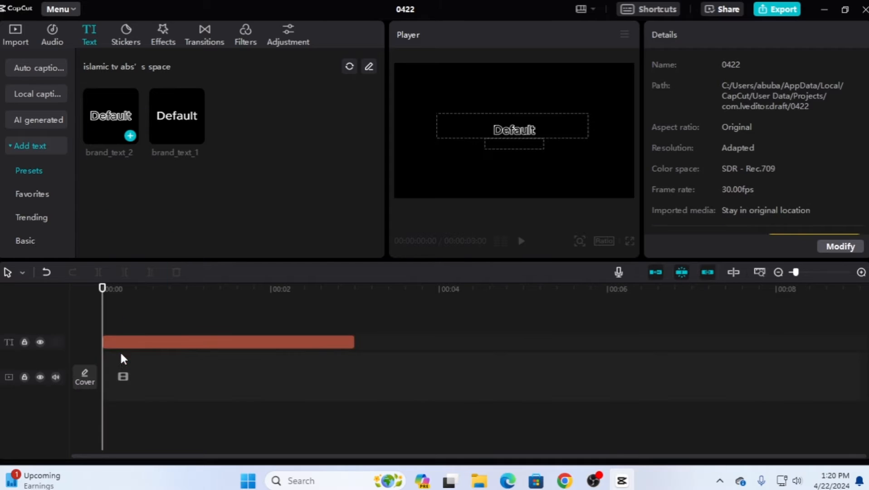
pyautogui.doubleClick(514, 133)
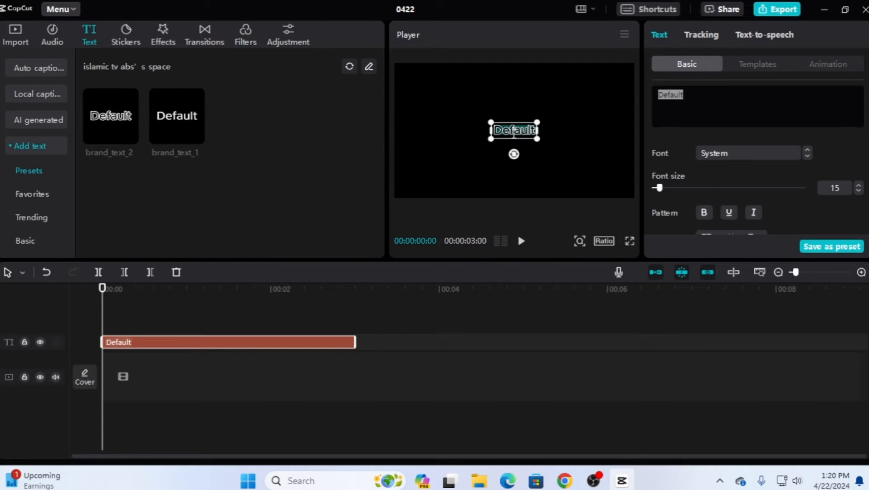
pyautogui.write('gggy')
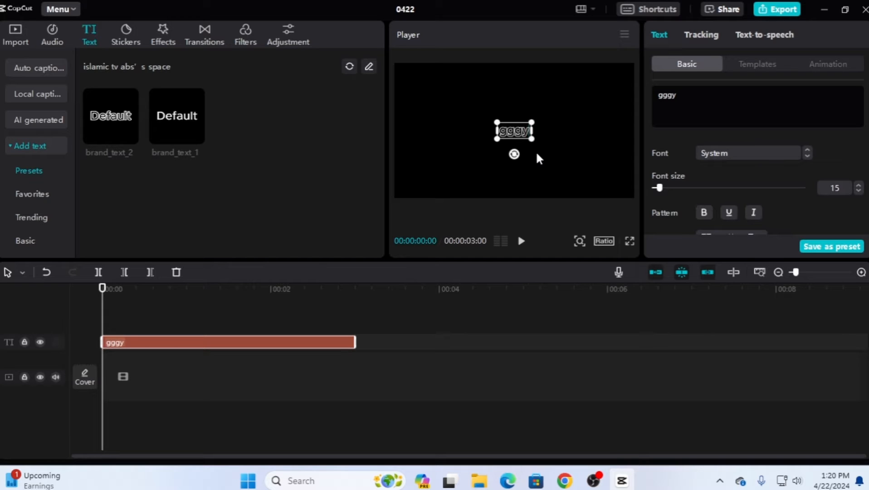
# Clear the preset's text and delete its clip from the timeline
pyautogui.press('BackSpace')
pyautogui.press('BackSpace')
pyautogui.press('BackSpace')
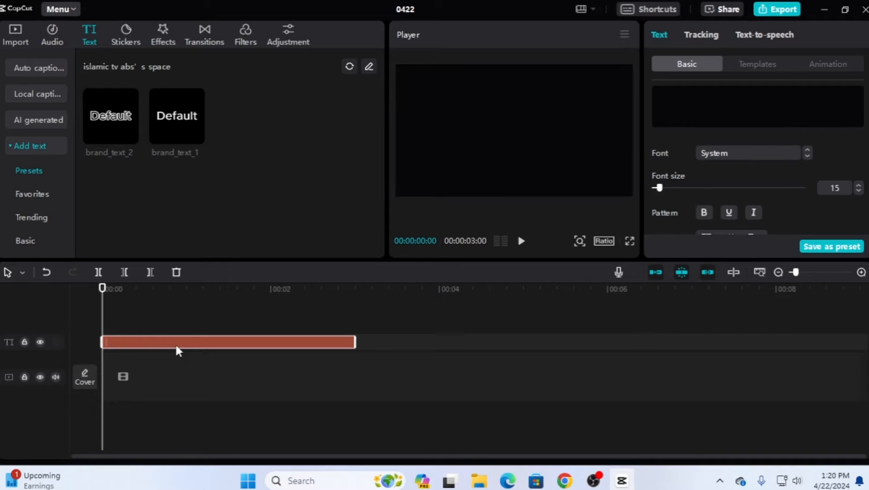
pyautogui.press('Delete')
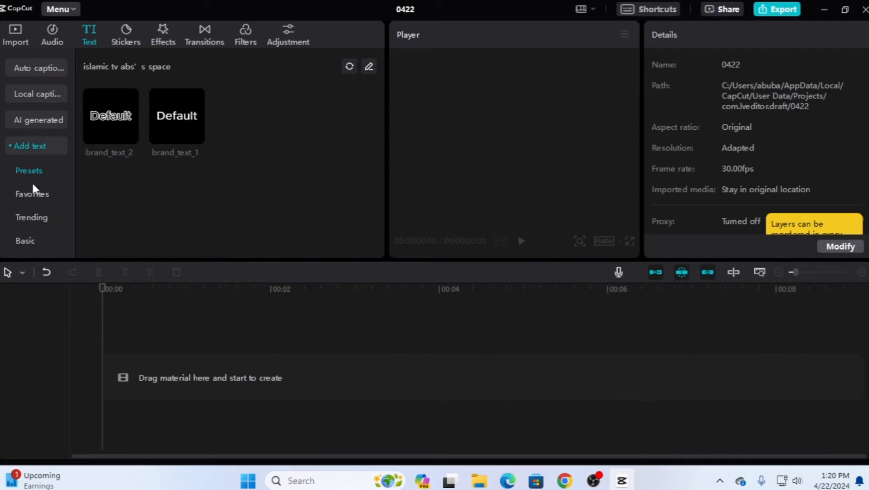
# Look over the list of text template categories and return to the Favorites templates
pyautogui.scroll(-10, 25, 186)
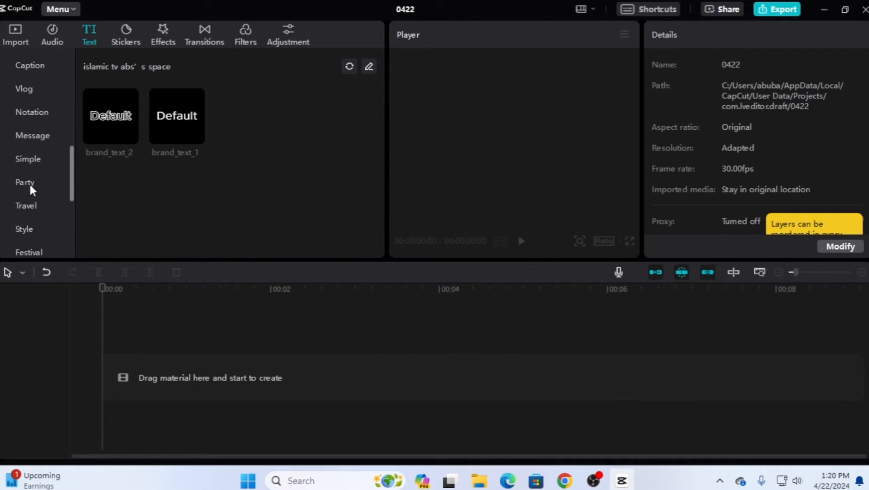
pyautogui.scroll(10, 52, 173)
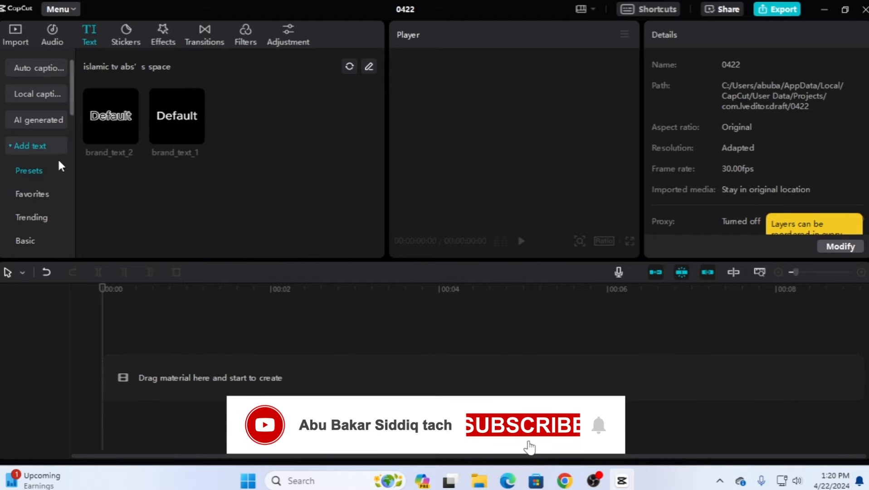
pyautogui.click(48, 200)
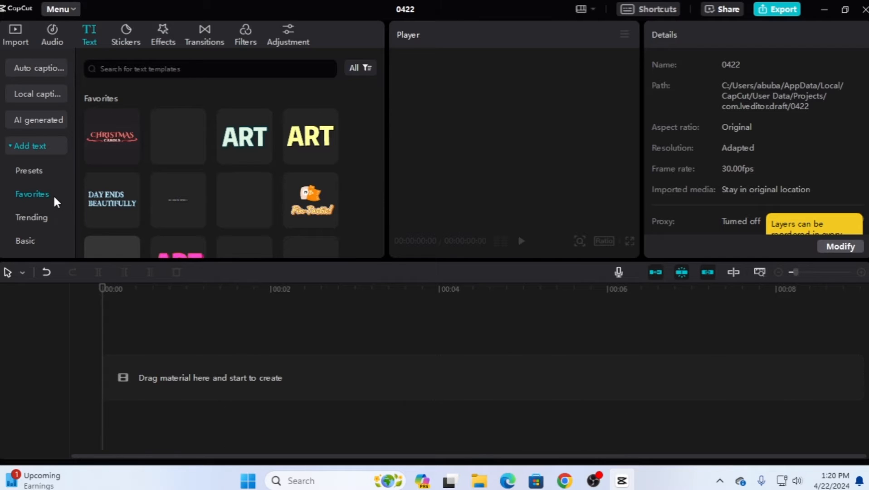
# Place the REALLY?? template from Trending at the start of the timeline and delete it again
pyautogui.scroll(-10, 206, 188)
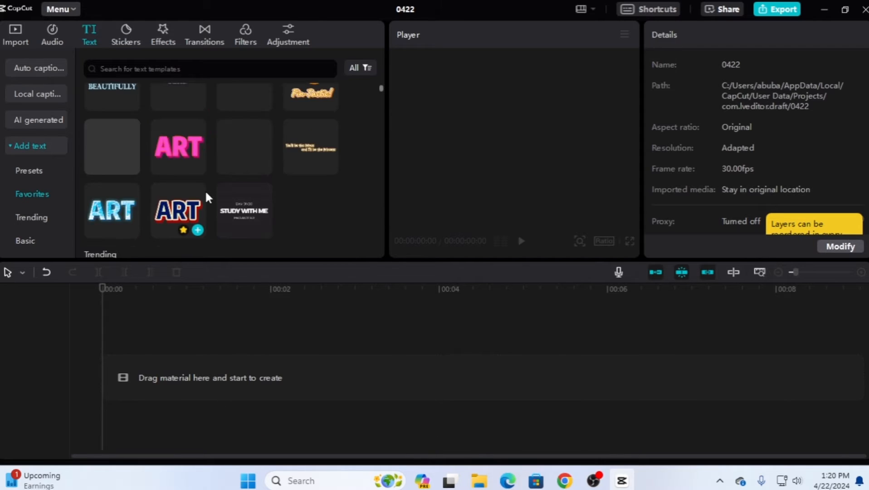
pyautogui.scroll(-5, 203, 201)
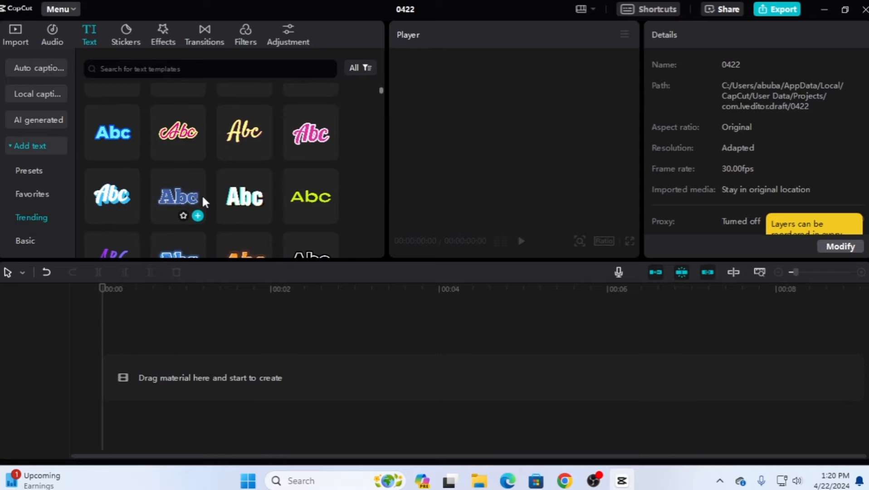
pyautogui.scroll(-3, 39, 207)
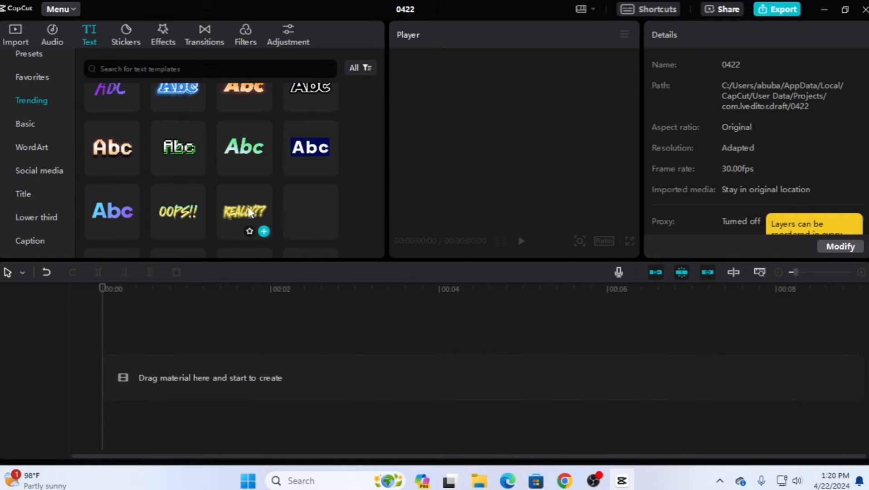
pyautogui.moveTo(224, 210); pyautogui.dragTo(130, 343)
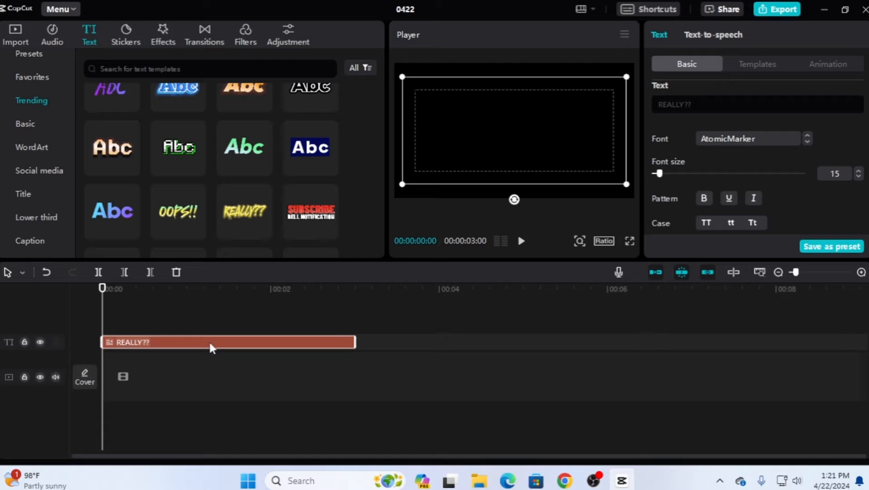
pyautogui.press('Delete')
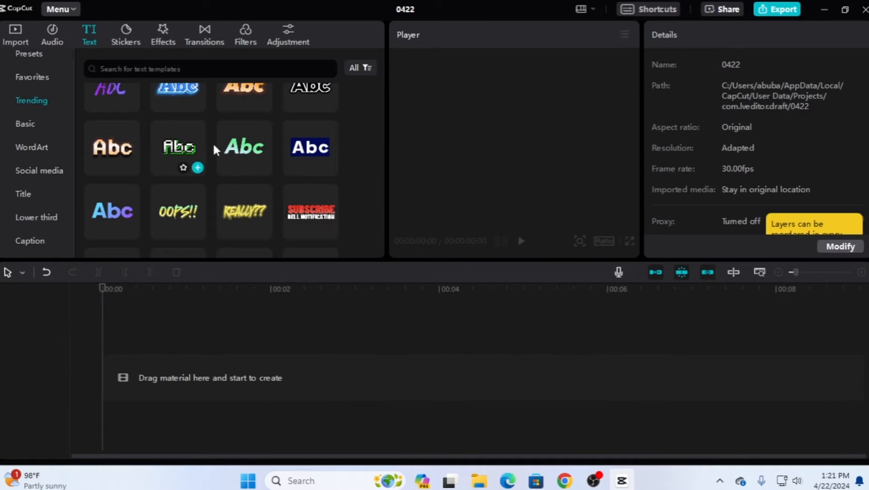
# Place the Trending SUBSCRIBE / BELL NOTIFICATION template at the start of the timeline and change its BELL NOTIFICATION line to "yhfdydryd"
pyautogui.moveTo(325, 248); pyautogui.dragTo(181, 355)
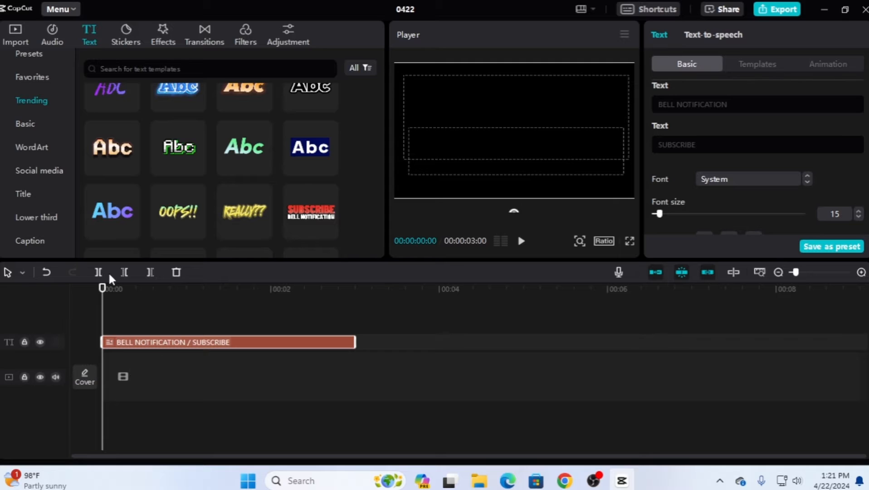
pyautogui.click(484, 121)
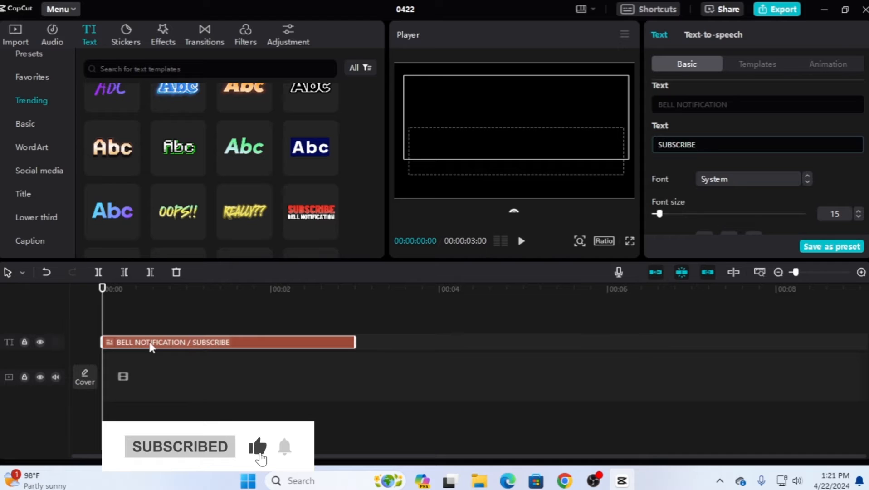
pyautogui.moveTo(102, 290); pyautogui.dragTo(136, 290)
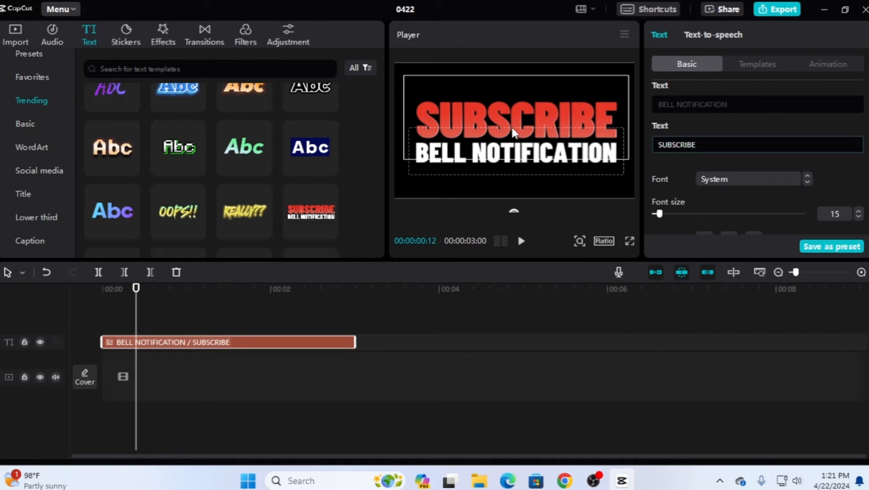
pyautogui.doubleClick(515, 153)
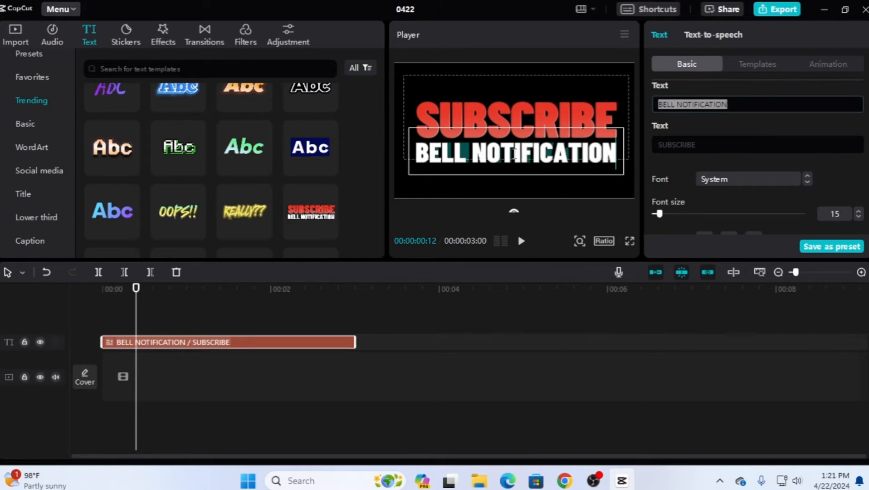
pyautogui.write('yhfdydryd')
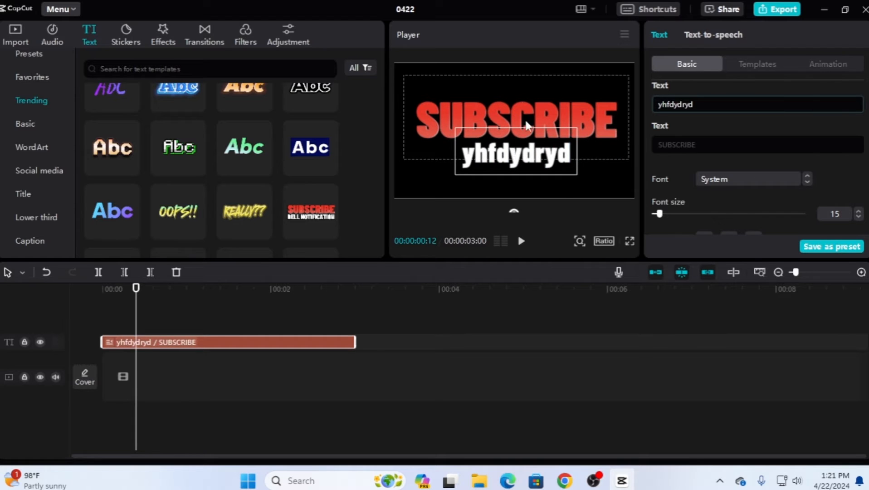
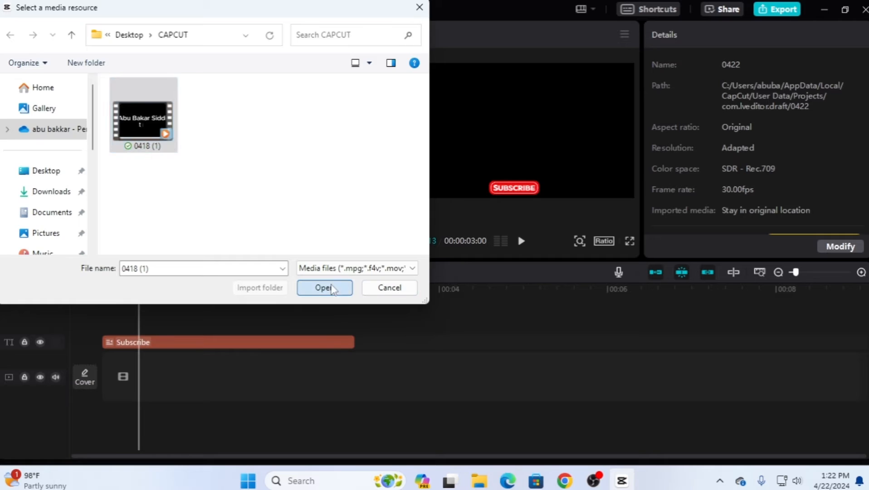
# Place 0418 (1).mp4 beneath the Subscribe text to preview them together up to 00:00:02:16, and delete both clips from the timeline
pyautogui.moveTo(135, 147); pyautogui.dragTo(102, 371)
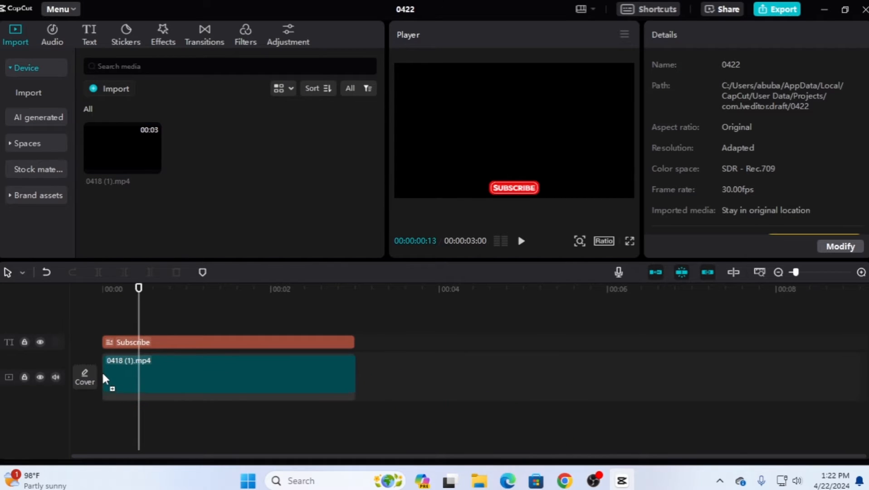
pyautogui.click(539, 196)
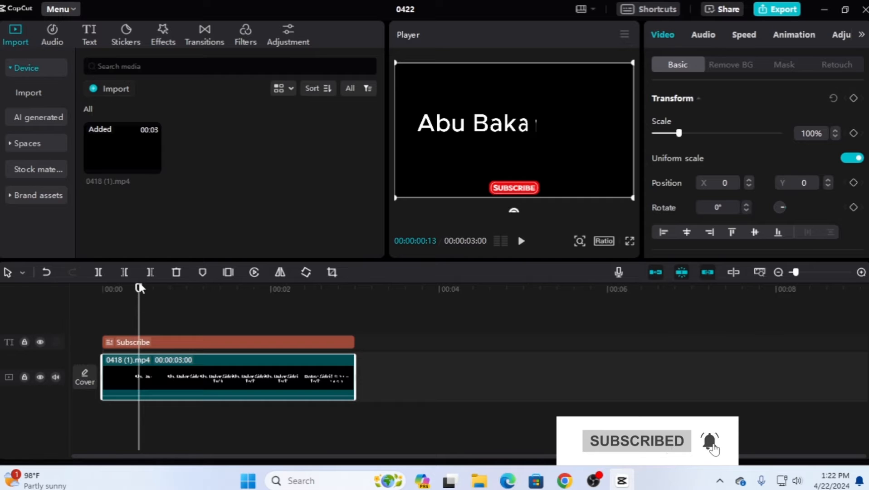
pyautogui.moveTo(138, 291); pyautogui.dragTo(316, 309)
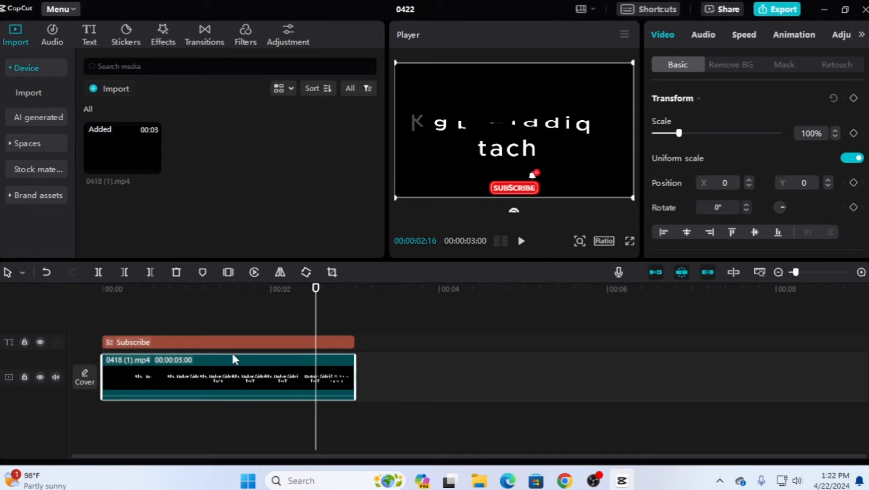
pyautogui.press('Delete')
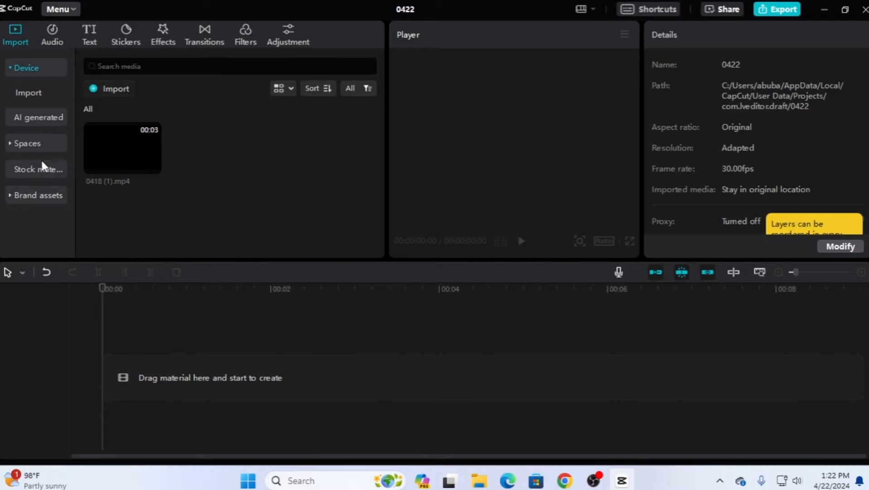
# Look through the Social media, Title and Lower third text templates
pyautogui.click(91, 33)
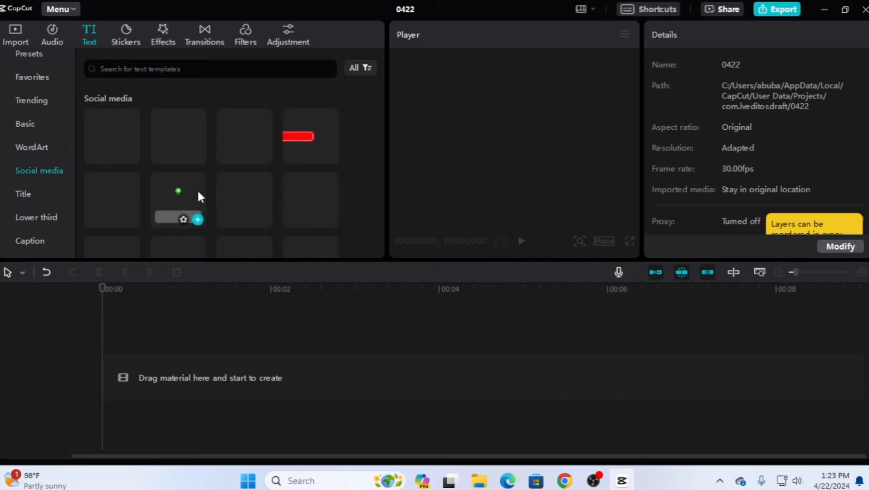
pyautogui.scroll(-2, 198, 190)
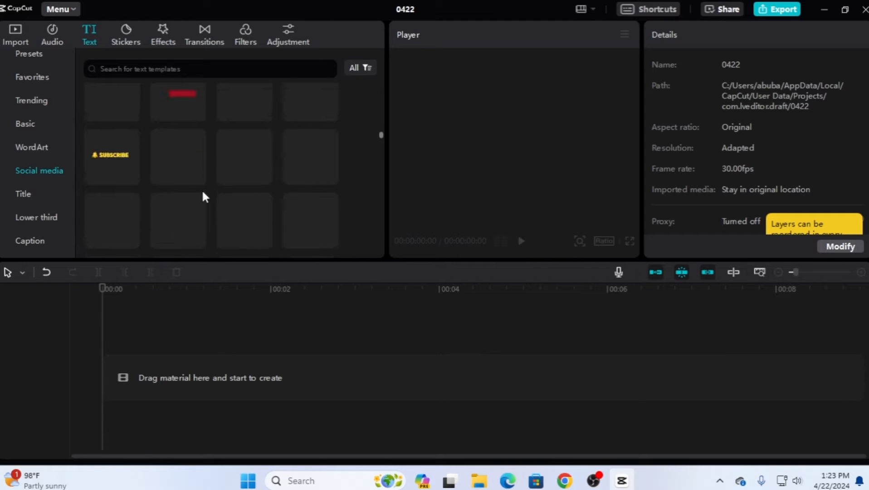
pyautogui.scroll(1, 186, 170)
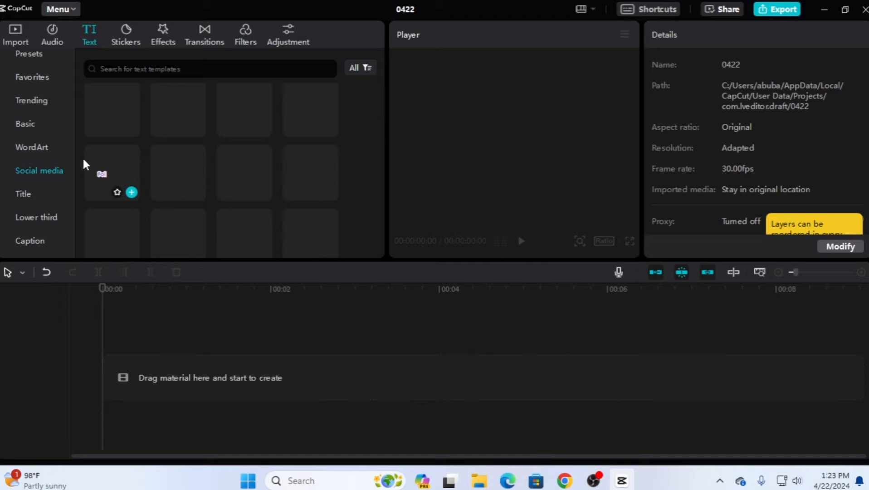
pyautogui.click(23, 190)
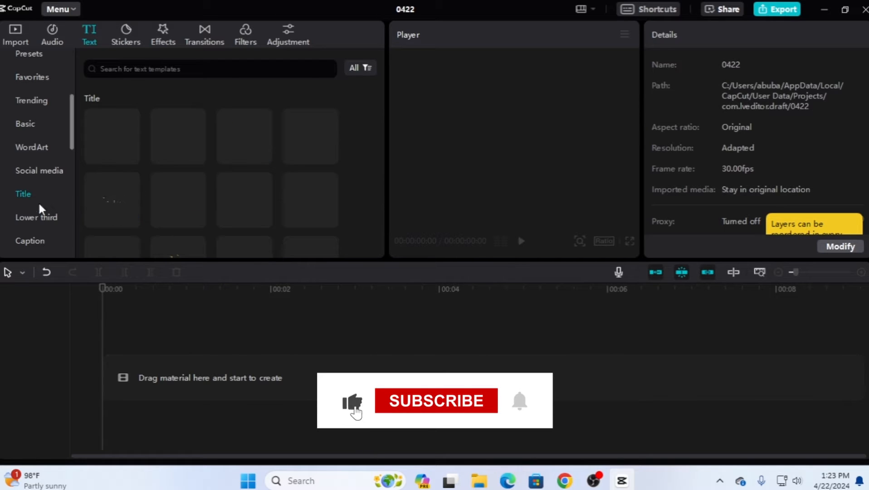
pyautogui.click(49, 217)
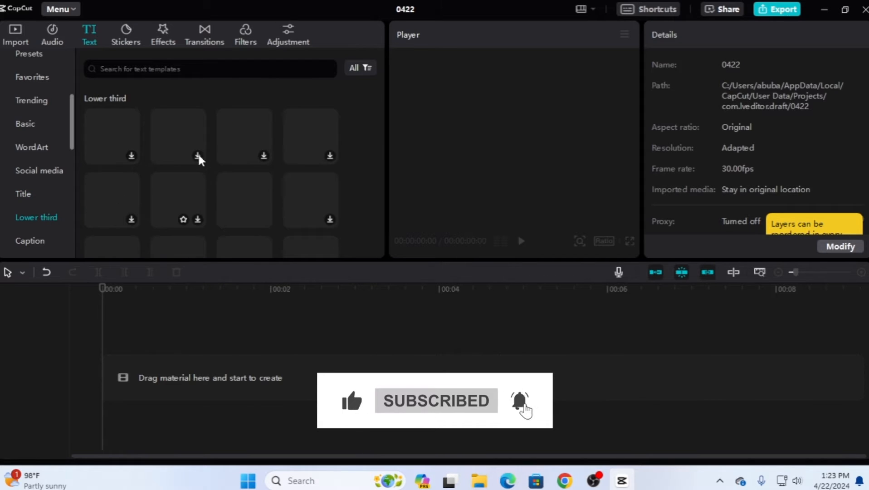
pyautogui.scroll(-2, 156, 192)
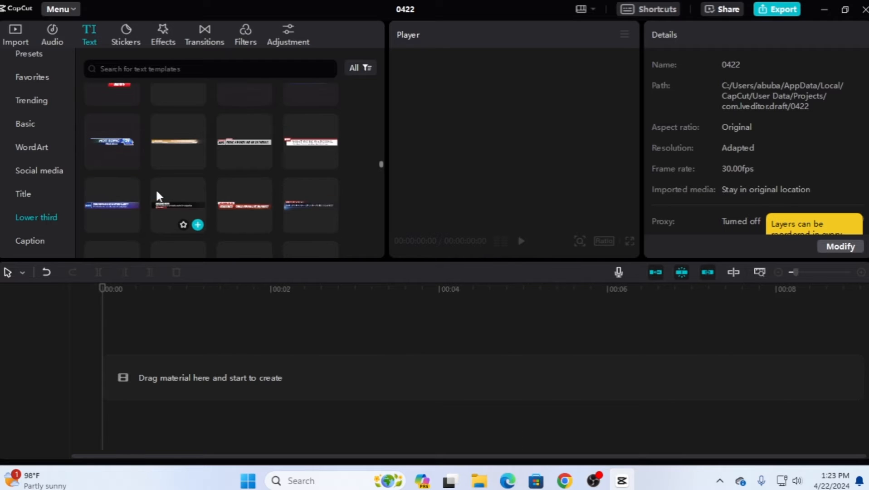
# Place the LIVE / BREAKING / NEWS template from Lower third at the start of the timeline and preview its animation
pyautogui.scroll(3, 169, 193)
pyautogui.scroll(2, 137, 190)
pyautogui.scroll(-8, 135, 186)
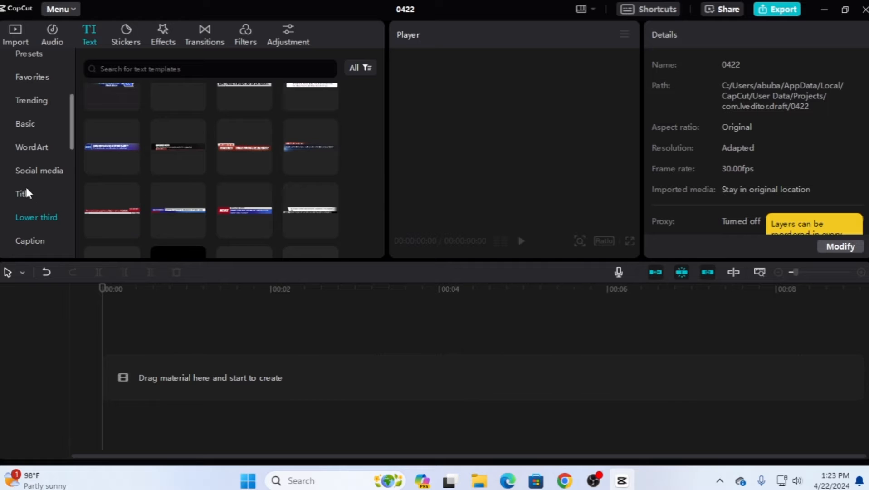
pyautogui.click(26, 216)
pyautogui.moveTo(110, 138); pyautogui.dragTo(110, 344)
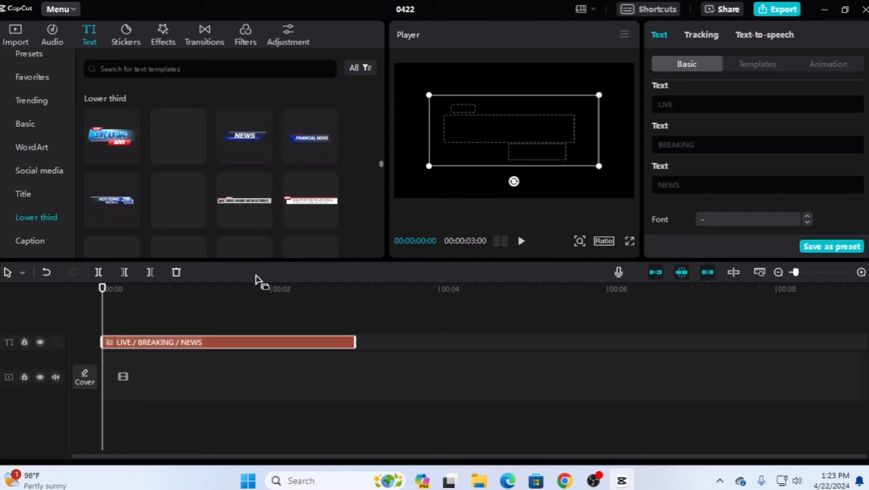
pyautogui.click(521, 242)
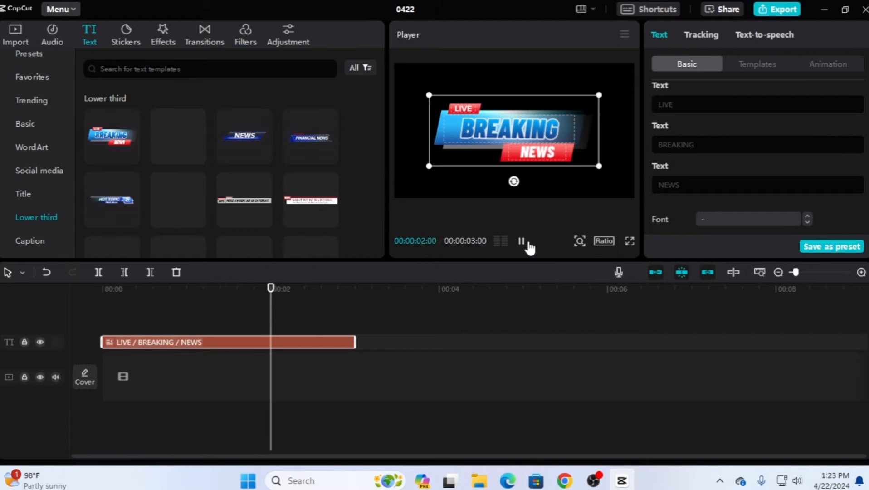
pyautogui.click(521, 243)
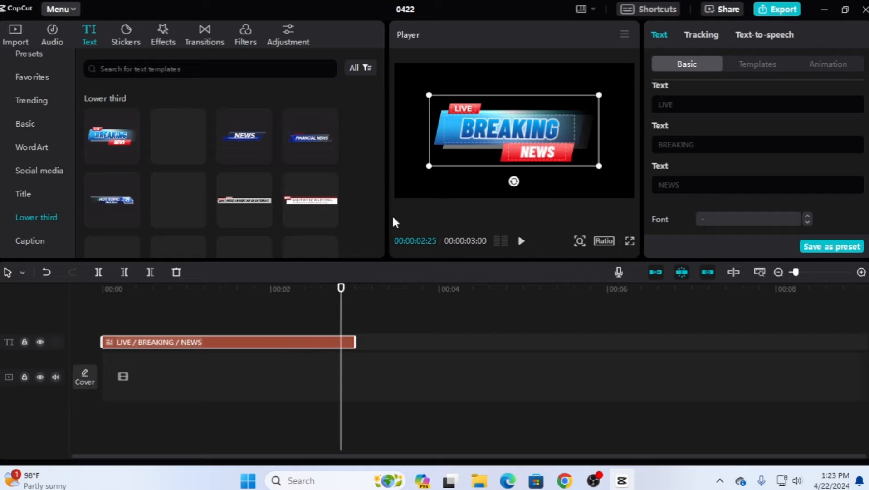
# Change the BREAKING line of the lower third template to "jhhgg"
pyautogui.click(512, 131)
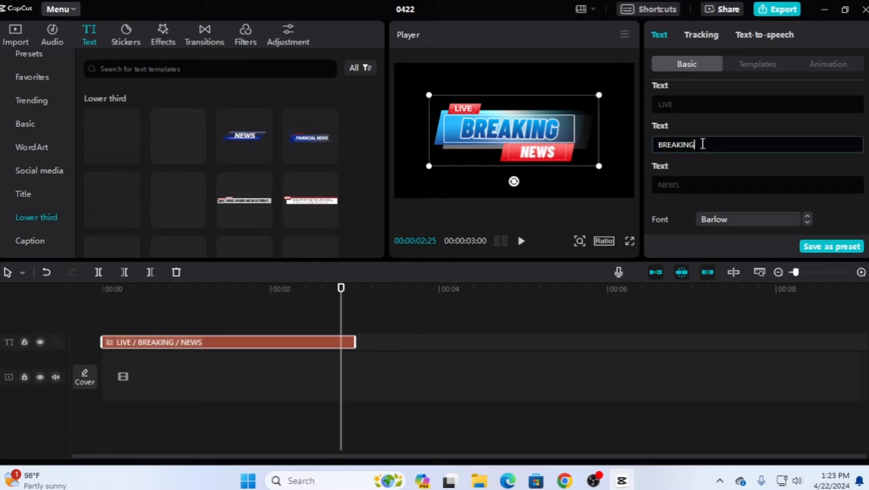
pyautogui.press('BackSpace')
pyautogui.press('BackSpace')
pyautogui.press('BackSpace')
pyautogui.press('BackSpace')
pyautogui.press('BackSpace')
pyautogui.press('BackSpace')
pyautogui.press('BackSpace')
pyautogui.press('BackSpace')
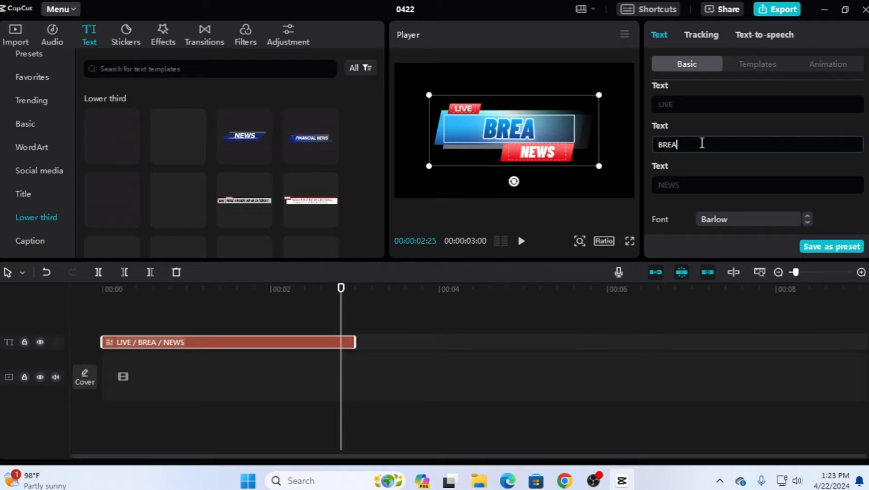
pyautogui.write('jhhgg')
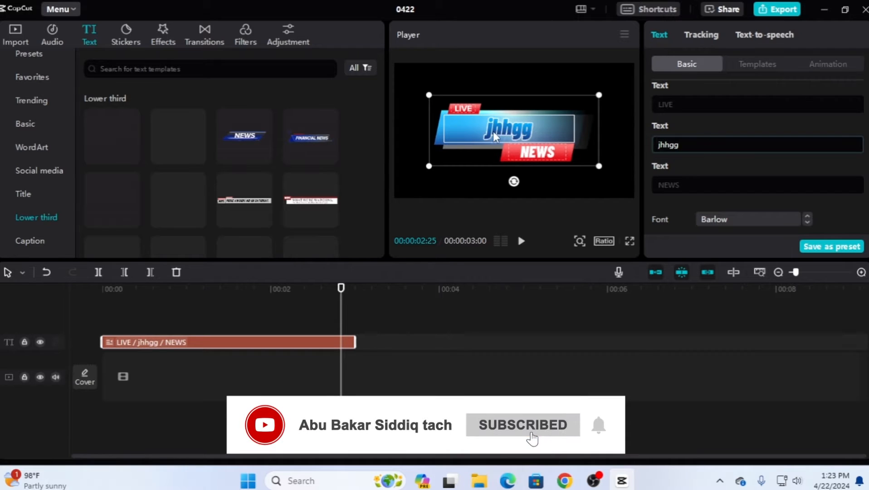
# Replay the edited breaking news text from the start, and delete its clip from the timeline
pyautogui.moveTo(342, 289); pyautogui.dragTo(102, 288)
pyautogui.click(520, 241)
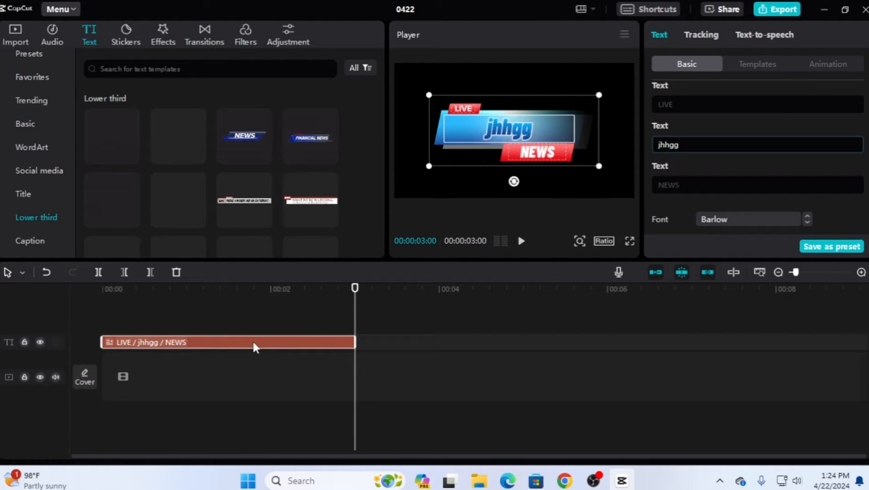
pyautogui.press('Delete')
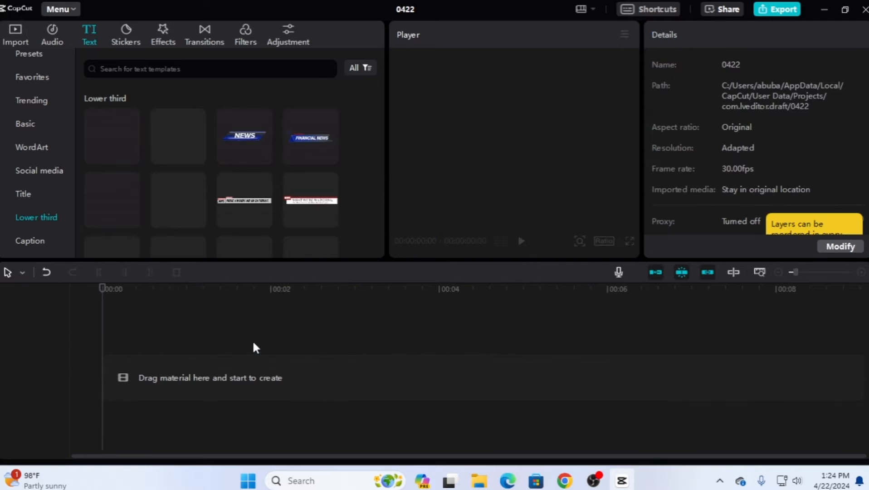
# Look through the Caption, Vlog and Notation text templates
pyautogui.scroll(-3, 56, 208)
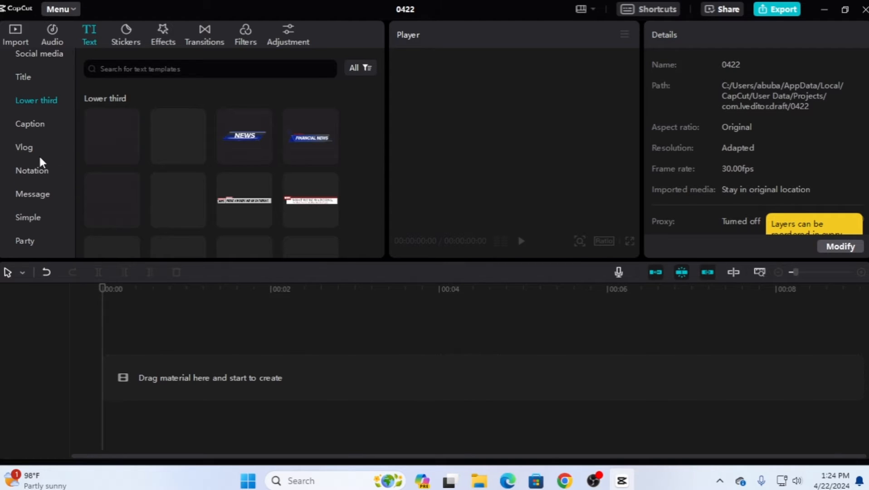
pyautogui.click(36, 122)
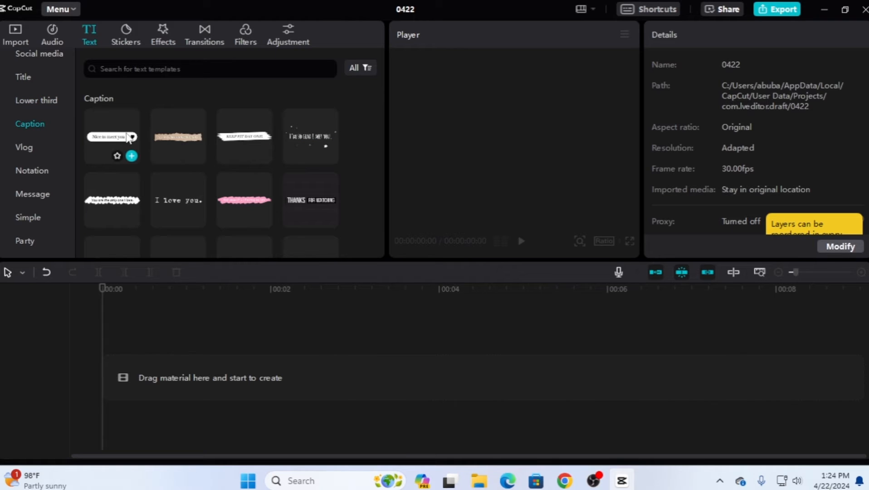
pyautogui.scroll(-2, 222, 180)
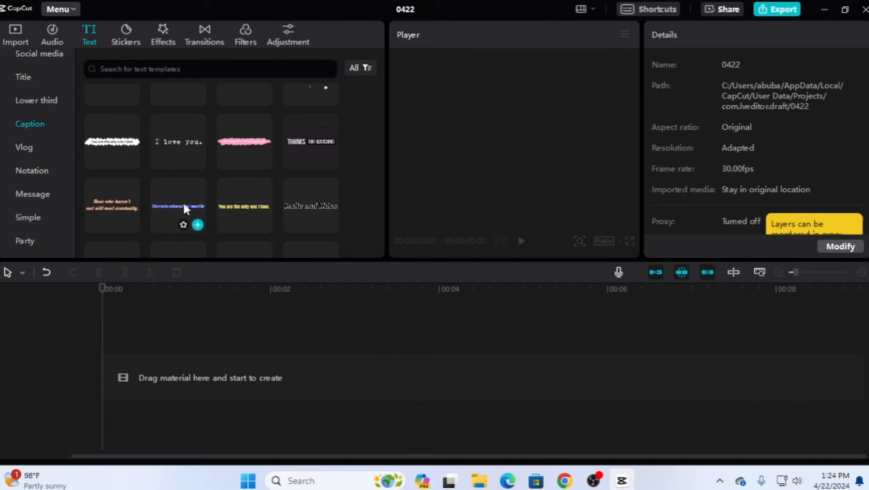
pyautogui.click(34, 146)
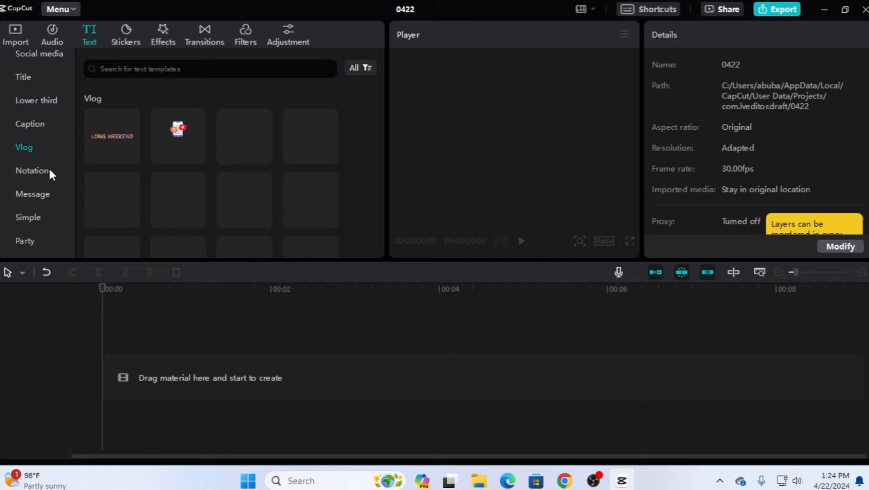
pyautogui.click(34, 170)
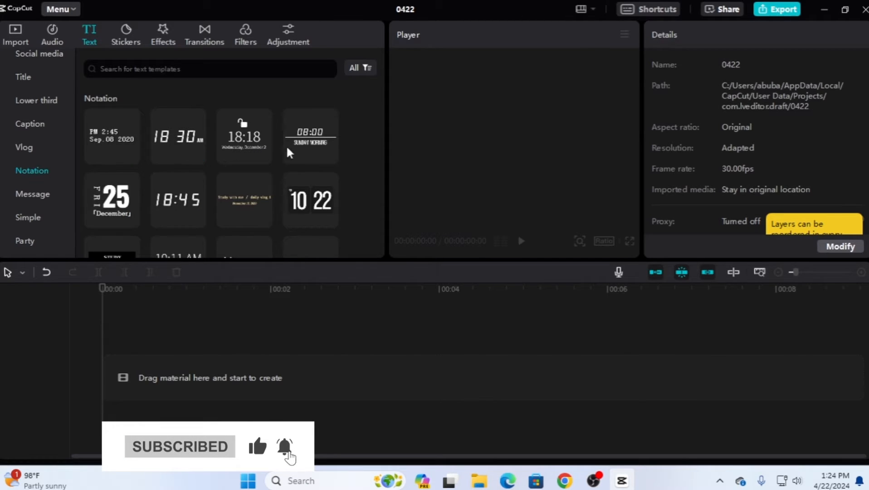
pyautogui.scroll(-2, 244, 217)
pyautogui.scroll(-5, 243, 214)
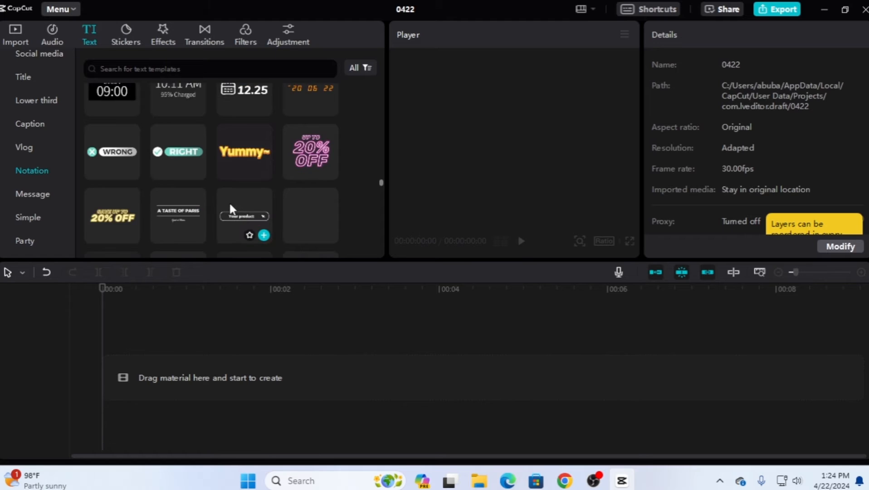
# Look through the Message text templates, from the notification boxes to the chat bubbles and beyond
pyautogui.click(28, 192)
pyautogui.scroll(-2, 249, 229)
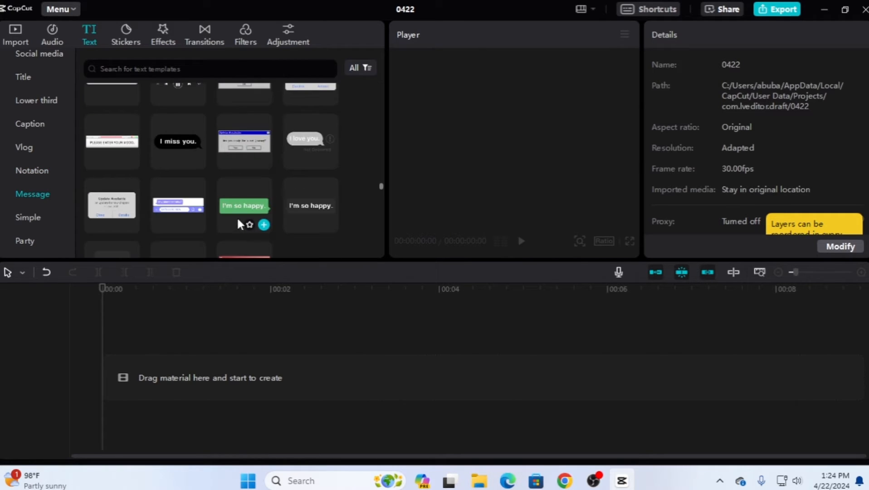
pyautogui.scroll(3, 236, 217)
pyautogui.scroll(-2, 237, 216)
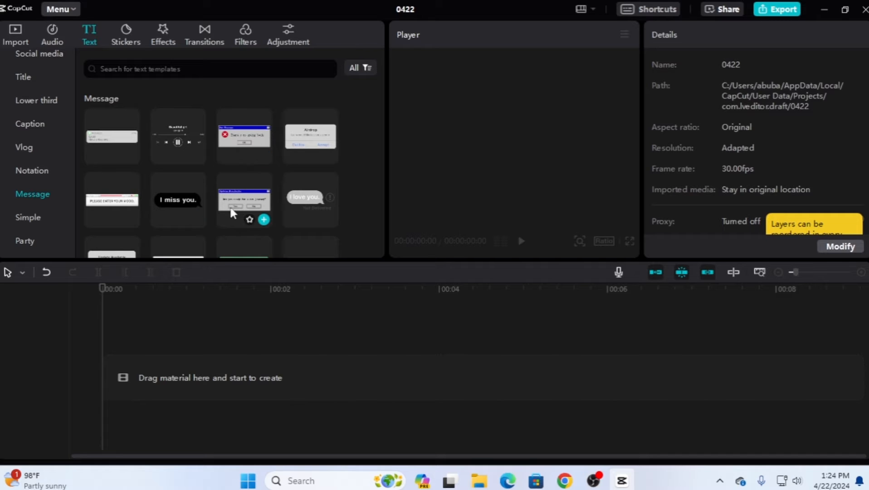
pyautogui.scroll(-2, 195, 214)
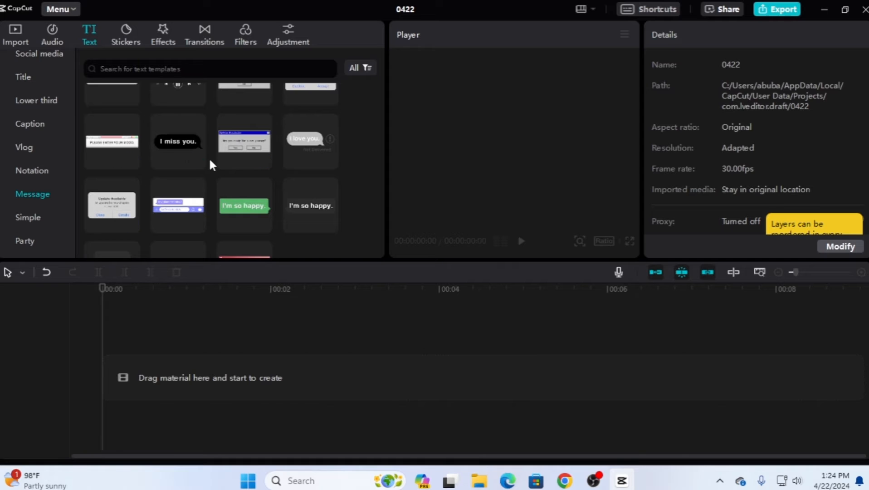
pyautogui.scroll(-2, 208, 158)
pyautogui.scroll(-5, 207, 160)
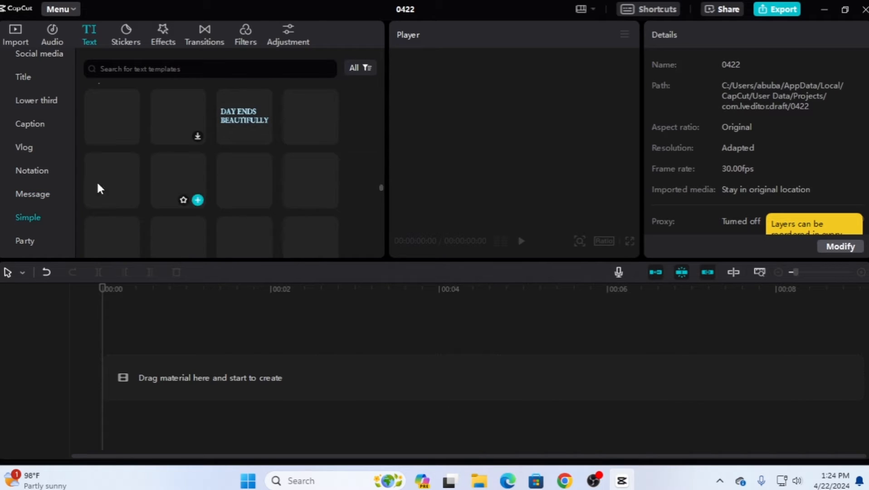
# Browse the Simple text templates and preview the ONE DAY IN PARIS, DAILY LIFE and TAG ME designs
pyautogui.click(29, 217)
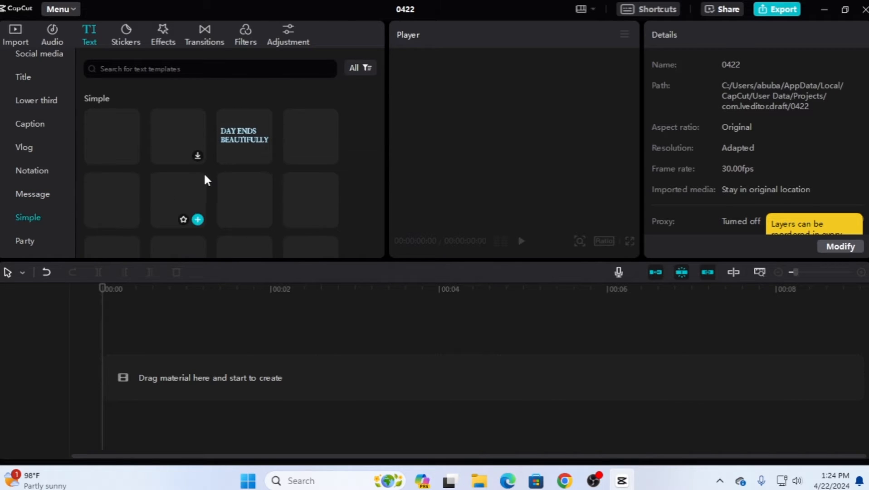
pyautogui.click(197, 155)
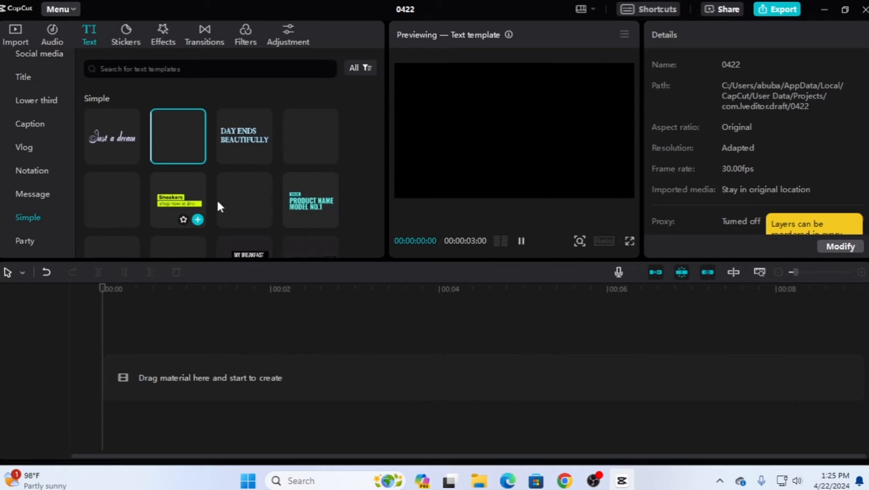
pyautogui.scroll(-2, 239, 205)
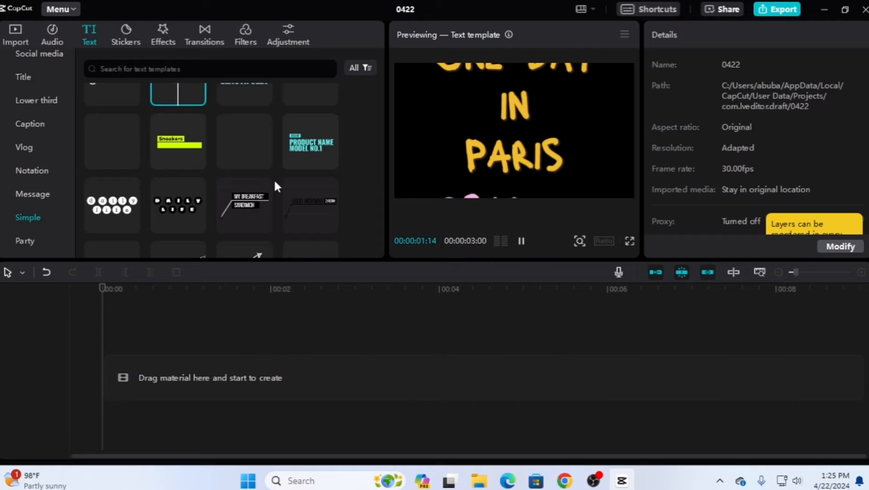
pyautogui.scroll(-2, 179, 188)
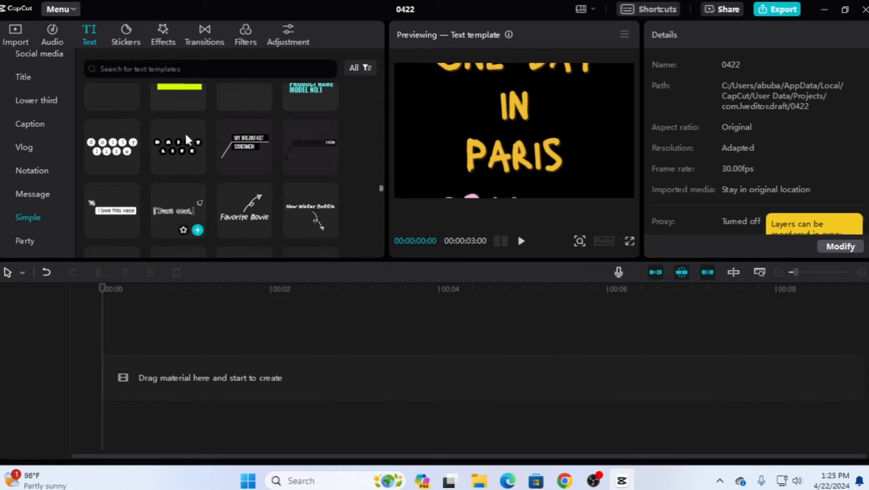
pyautogui.click(180, 139)
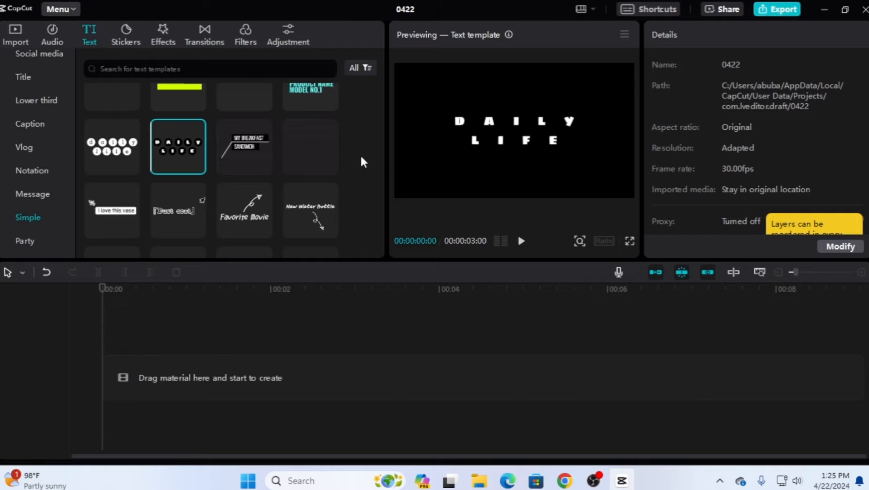
pyautogui.scroll(-8, 222, 217)
pyautogui.scroll(4, 221, 213)
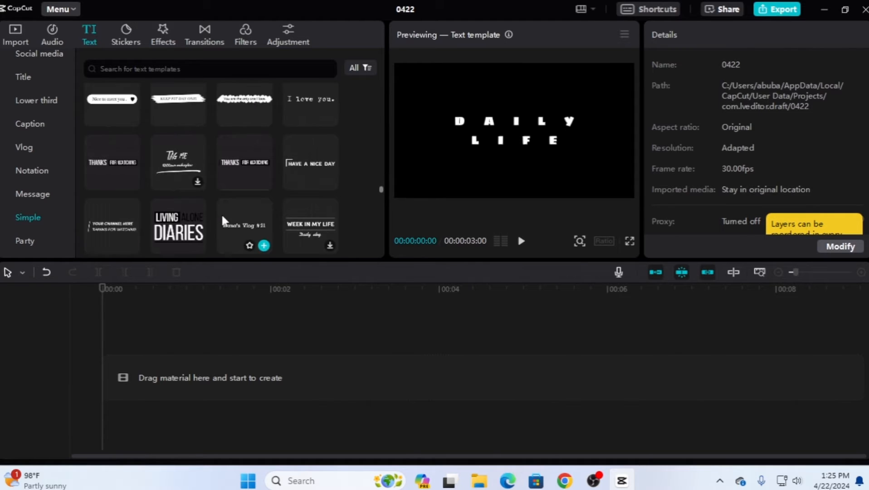
pyautogui.click(197, 180)
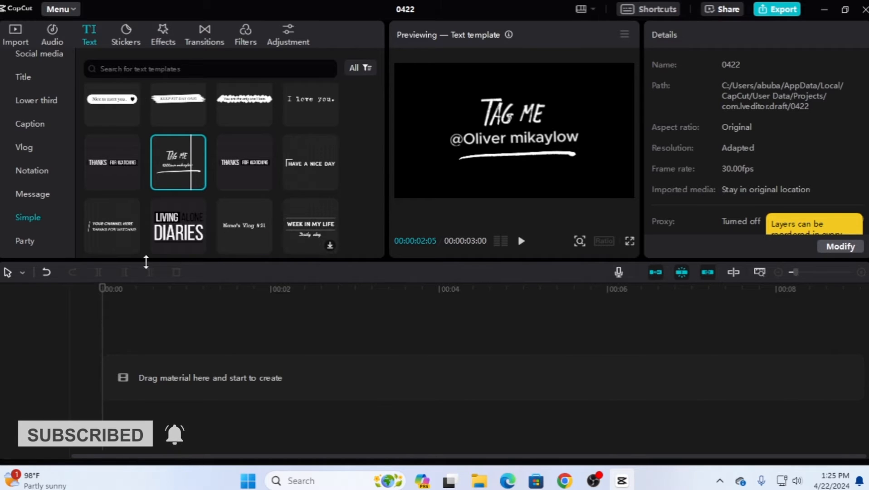
pyautogui.click(521, 240)
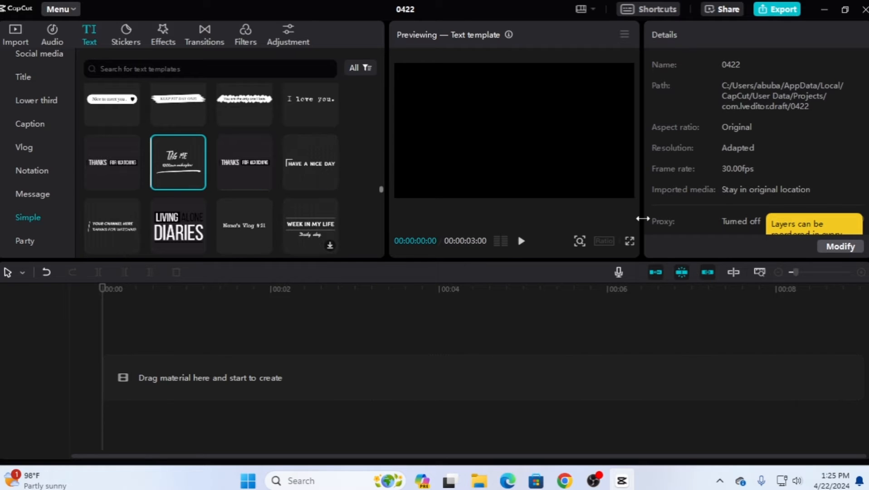
# Place the SUBSCRIBE TO WATCH MORE template from Party at the start of the timeline and play it through
pyautogui.click(26, 239)
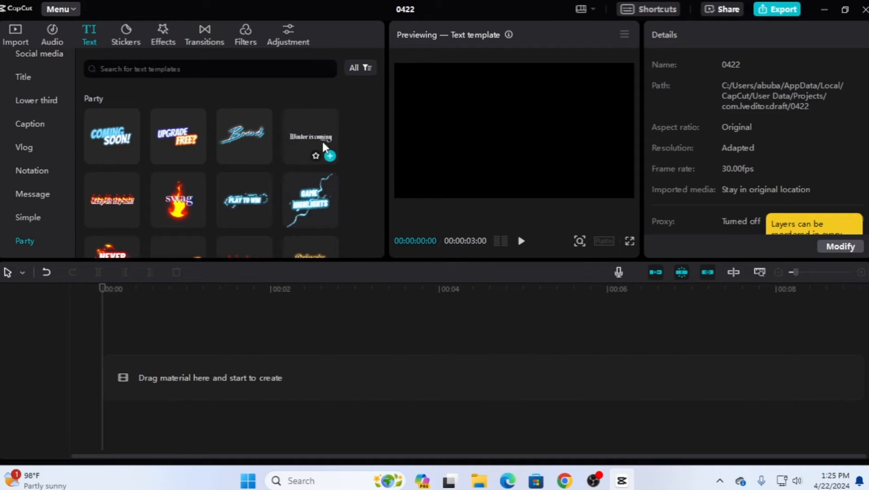
pyautogui.scroll(-3, 278, 185)
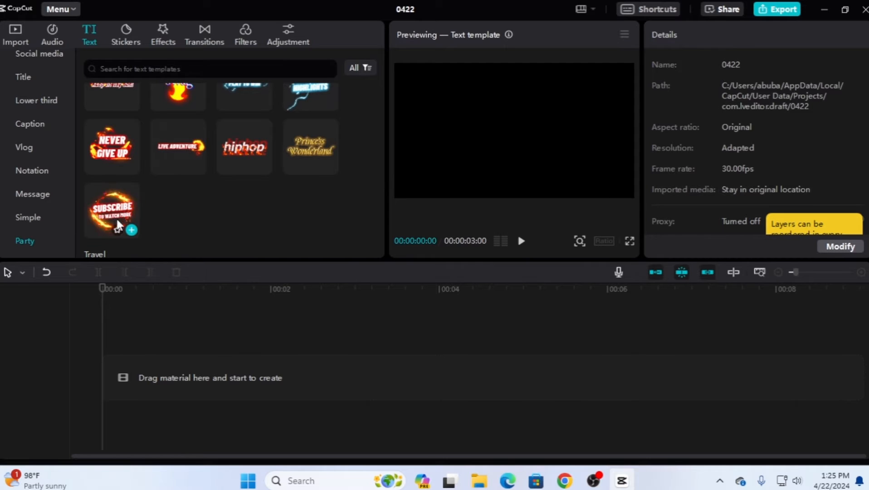
pyautogui.moveTo(117, 212); pyautogui.dragTo(82, 345)
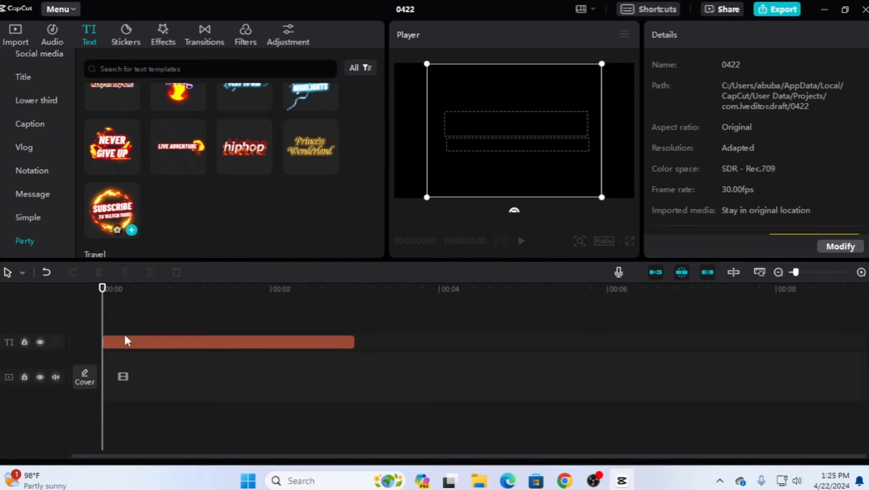
pyautogui.click(521, 241)
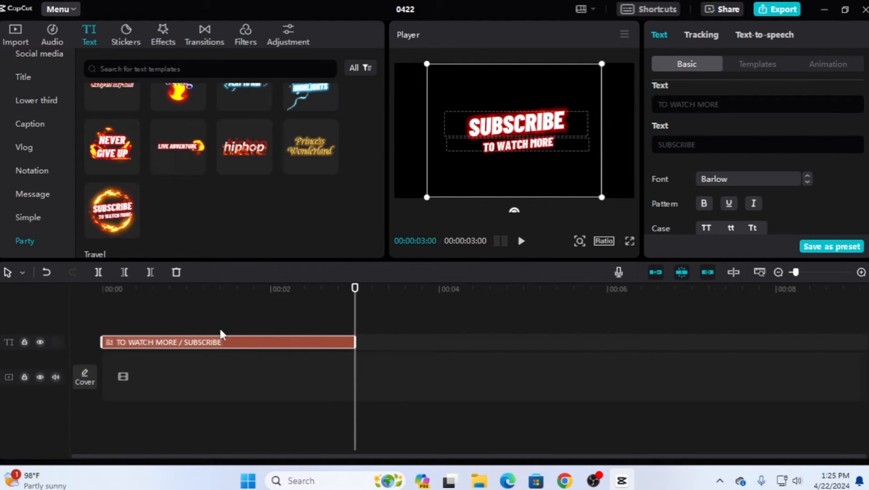
# Set the scale of the SUBSCRIBE TO WATCH MORE text to 51%
pyautogui.scroll(-5, 681, 160)
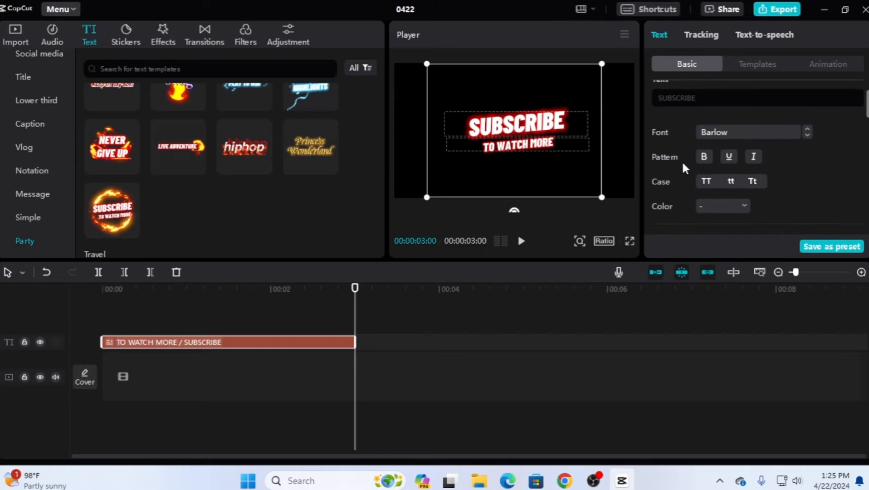
pyautogui.scroll(-6, 679, 172)
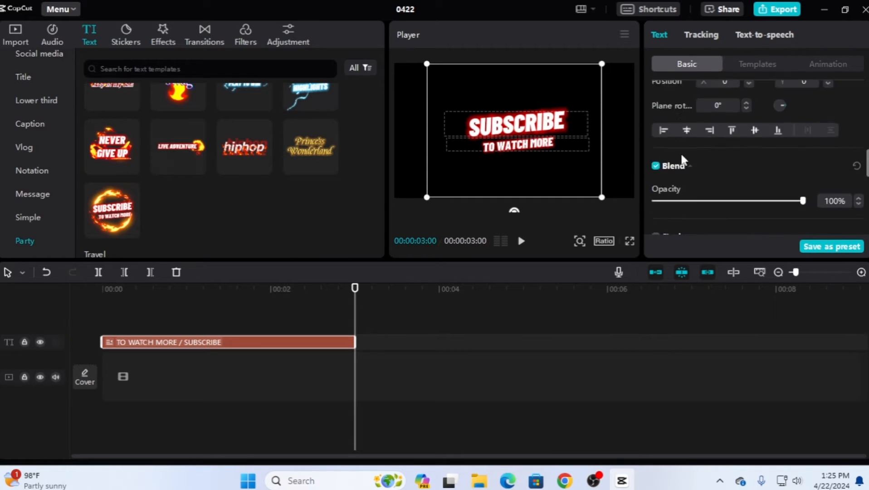
pyautogui.scroll(3, 679, 131)
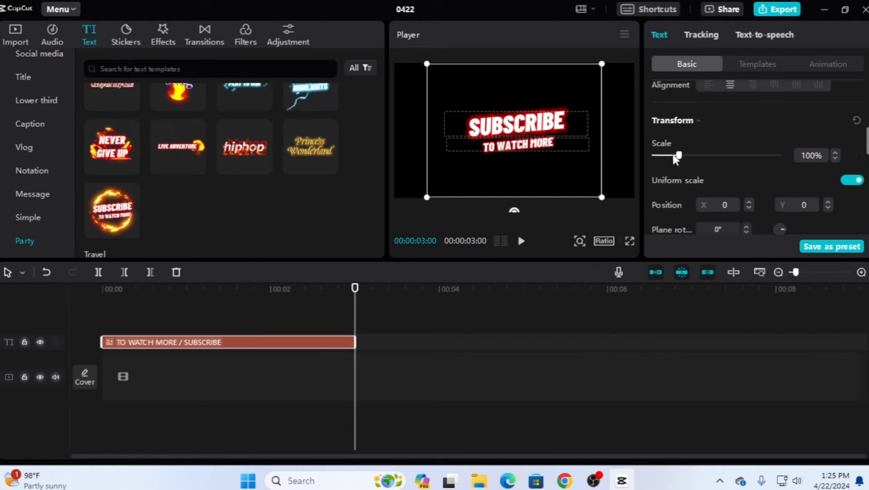
pyautogui.moveTo(679, 156)
pyautogui.mouseDown()
pyautogui.moveTo(657, 158)
pyautogui.moveTo(665, 158)
pyautogui.mouseUp()
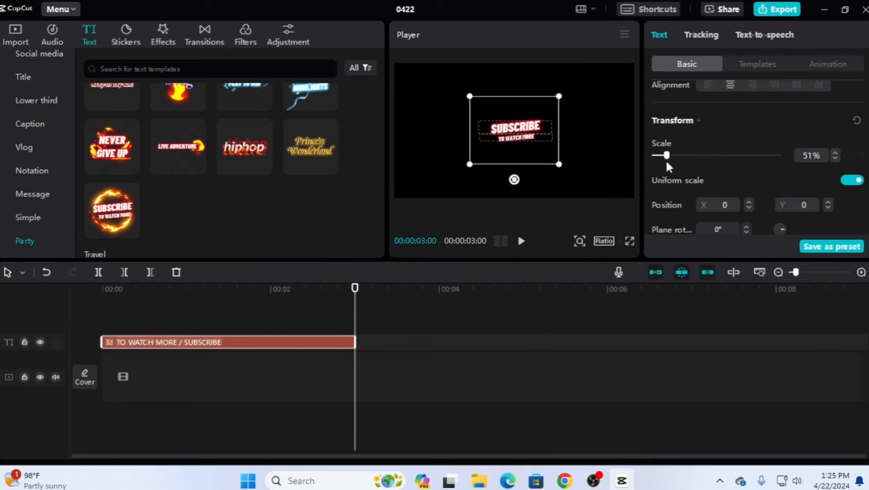
# Move the SUBSCRIBE text template to the frame's lower-right corner, at position X 1287, Y -846, and play it from the start
pyautogui.click(516, 123)
pyautogui.moveTo(516, 123); pyautogui.dragTo(595, 174)
pyautogui.moveTo(363, 290); pyautogui.dragTo(60, 297)
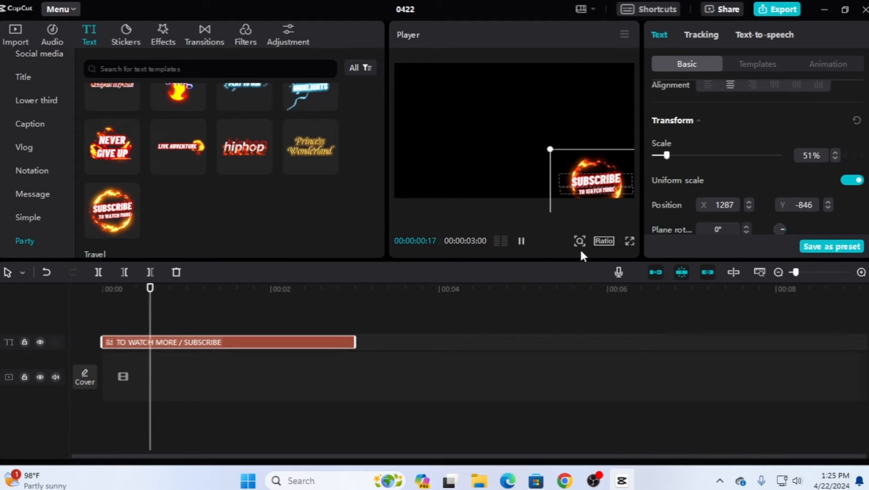
pyautogui.click(524, 123)
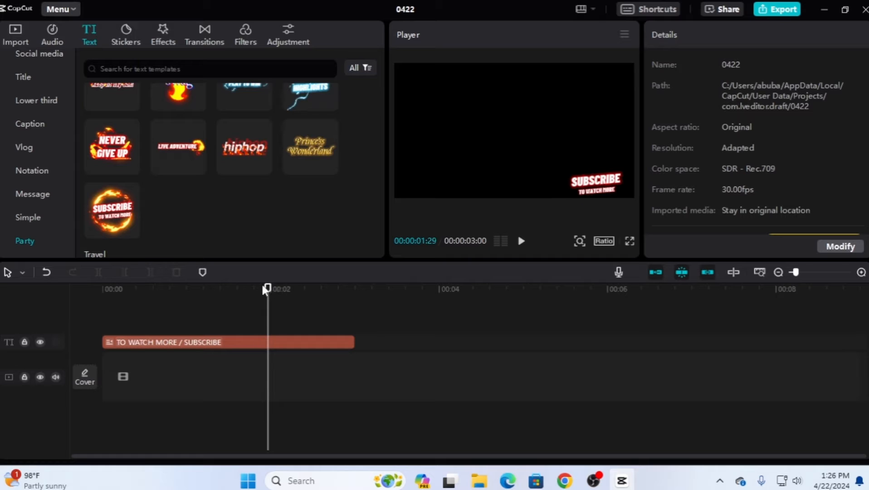
pyautogui.moveTo(268, 287); pyautogui.dragTo(41, 306)
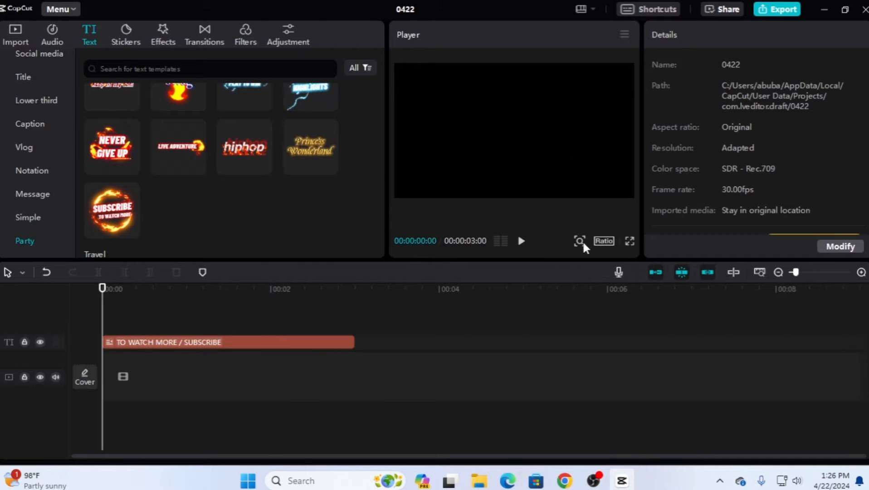
pyautogui.click(522, 241)
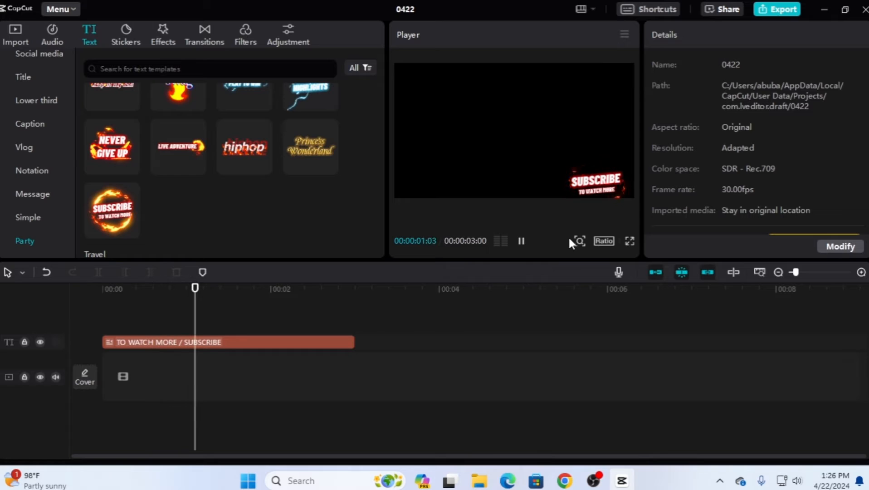
pyautogui.click(522, 242)
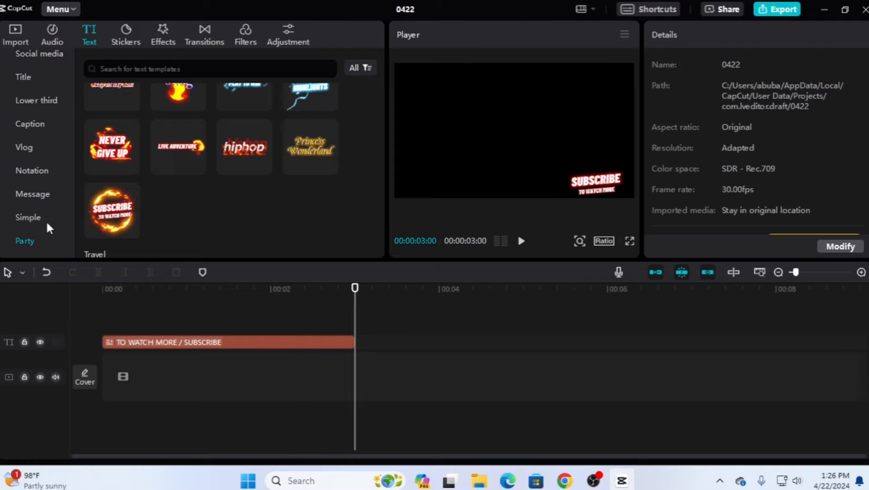
# Look through the animated text templates in the Travel and Style categories
pyautogui.moveTo(72, 149); pyautogui.dragTo(74, 174)
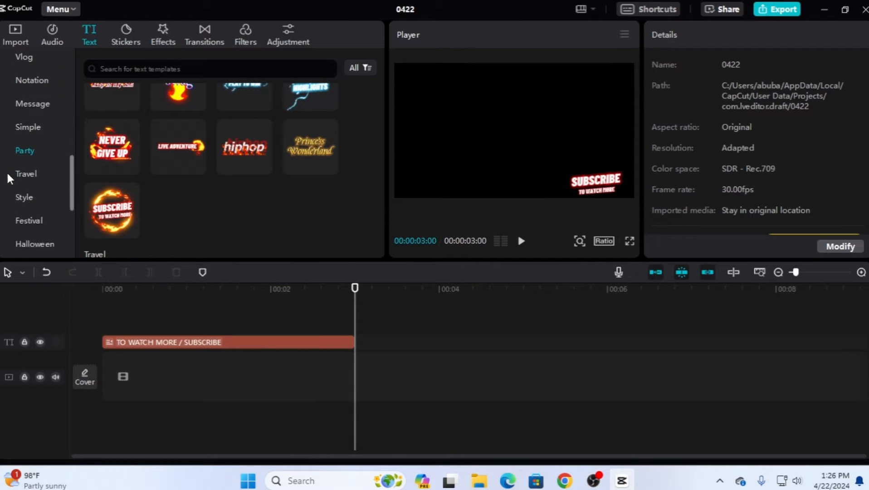
pyautogui.click(27, 174)
pyautogui.moveTo(159, 206)
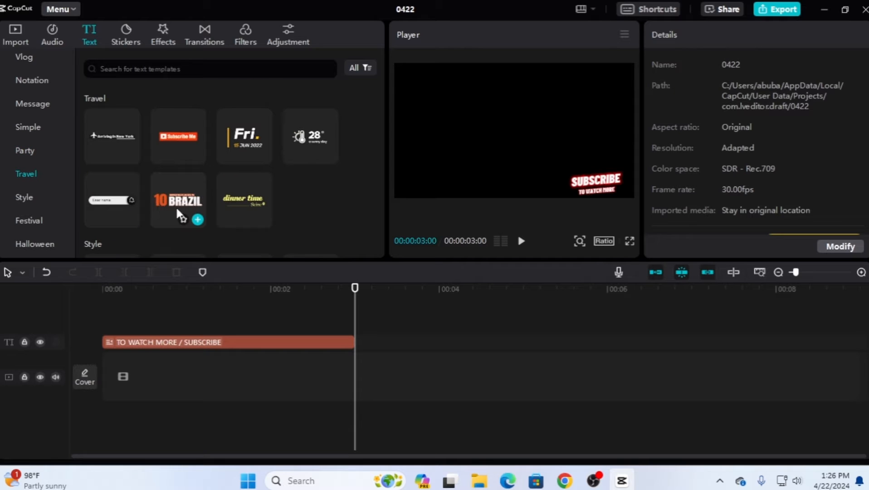
pyautogui.moveTo(179, 143)
pyautogui.moveTo(311, 146)
pyautogui.moveTo(251, 144)
pyautogui.scroll(-3, 230, 156)
pyautogui.scroll(-2, 210, 181)
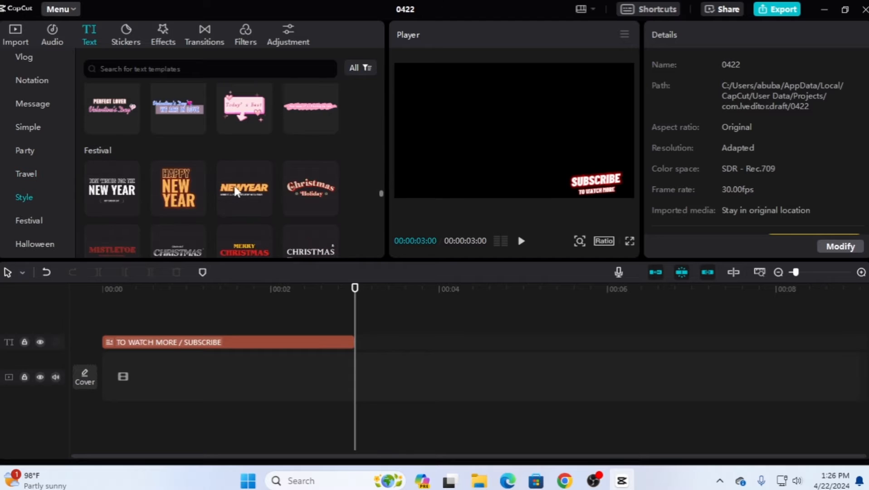
# Browse the Festival text templates, loading the MERRY CHRISTMAS one with red and yellow lettering and previewing "They're coming!"
pyautogui.moveTo(176, 191)
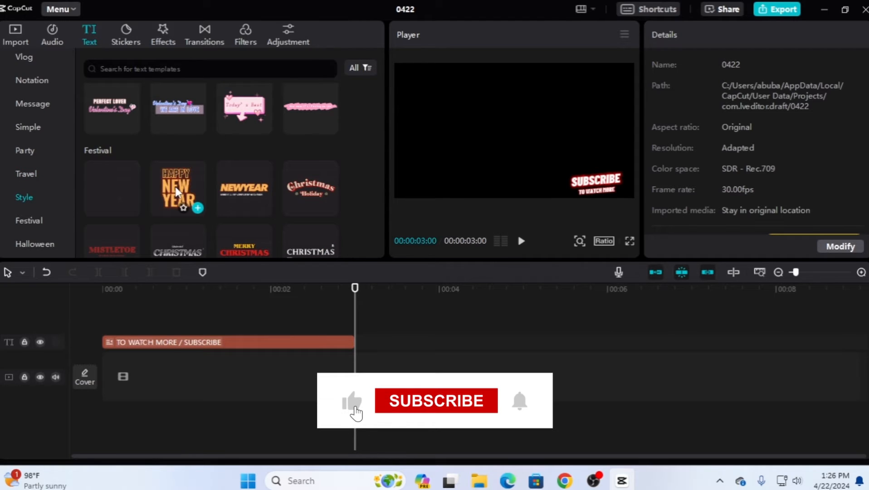
pyautogui.scroll(-1, 183, 184)
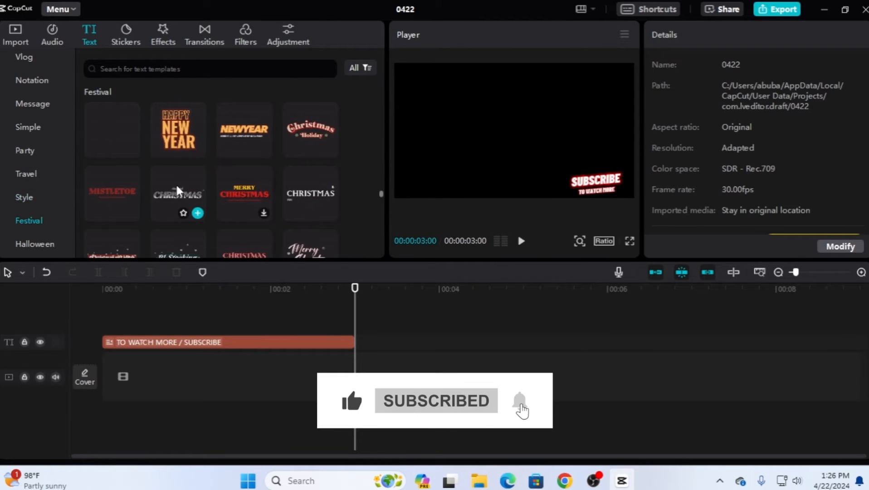
pyautogui.click(265, 213)
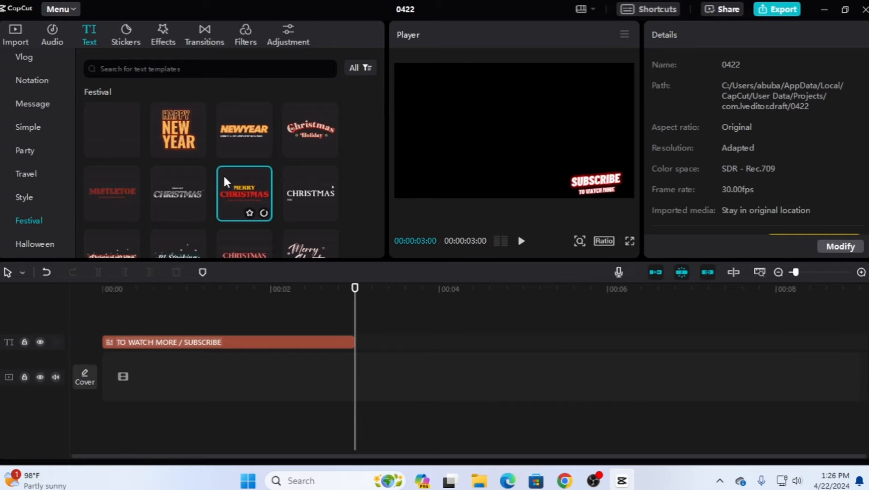
pyautogui.scroll(-3, 195, 154)
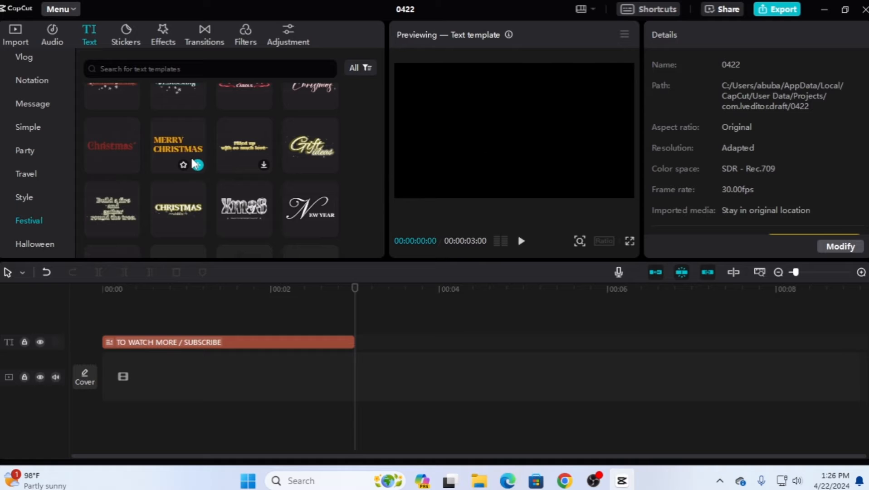
pyautogui.scroll(-2, 194, 161)
pyautogui.click(264, 176)
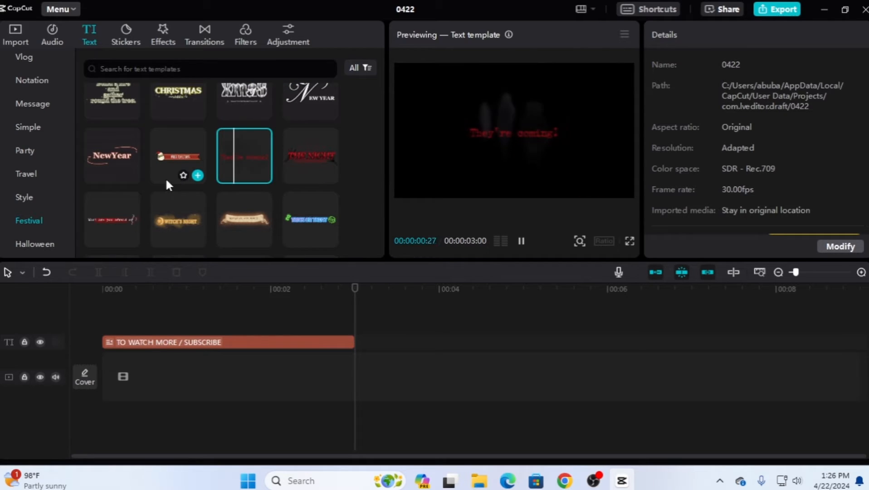
# Browse the Halloween text templates, loading the first one and previewing the glowing red TRICK OR TREAT template
pyautogui.scroll(-2, 45, 156)
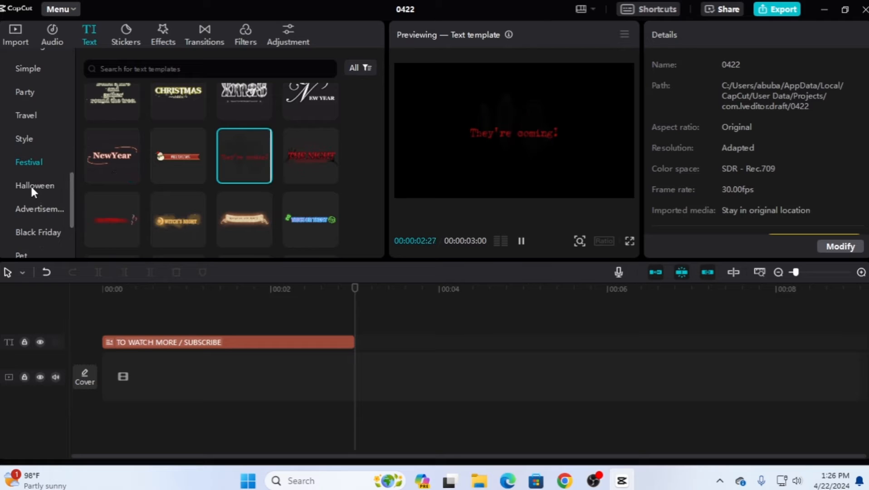
pyautogui.click(30, 186)
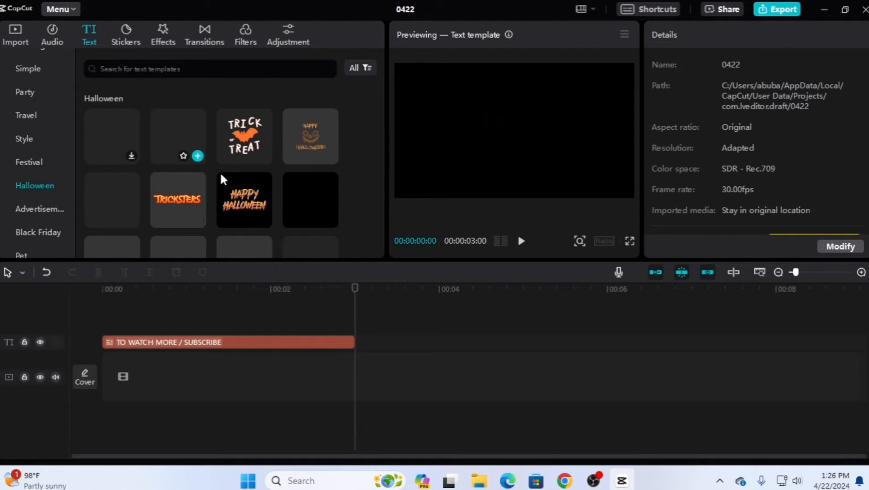
pyautogui.click(131, 155)
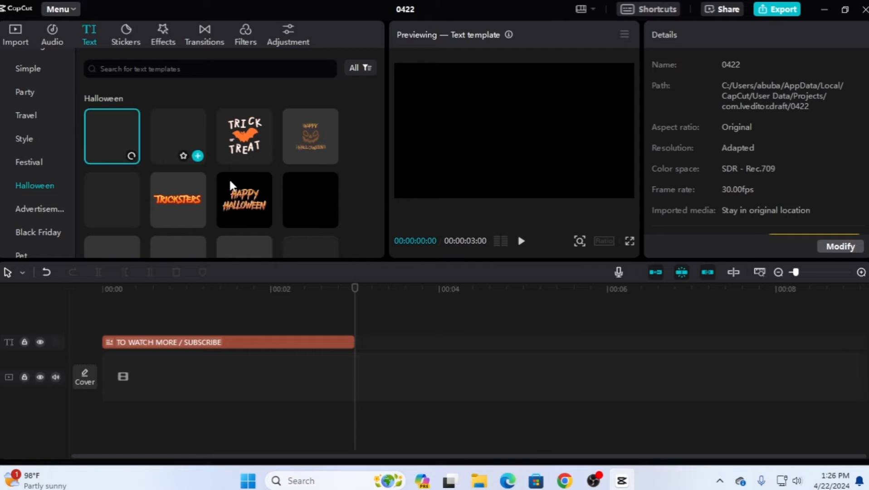
pyautogui.scroll(-3, 229, 180)
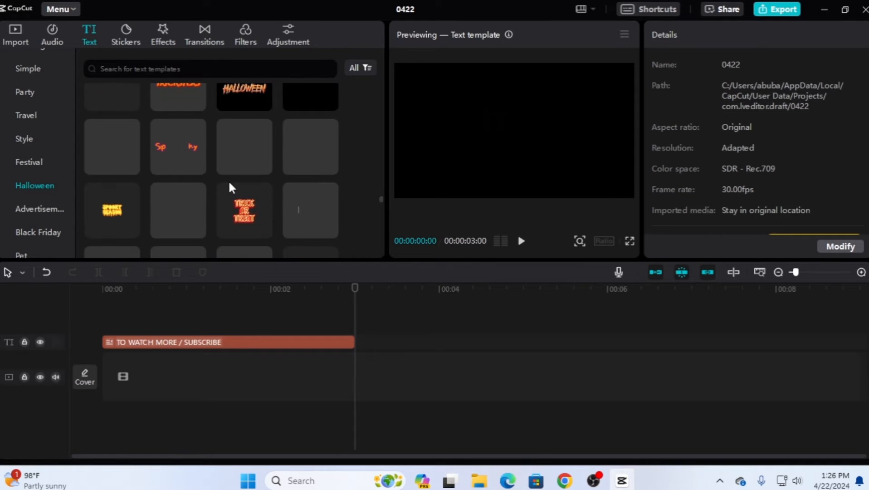
pyautogui.scroll(-1, 228, 180)
pyautogui.moveTo(244, 166)
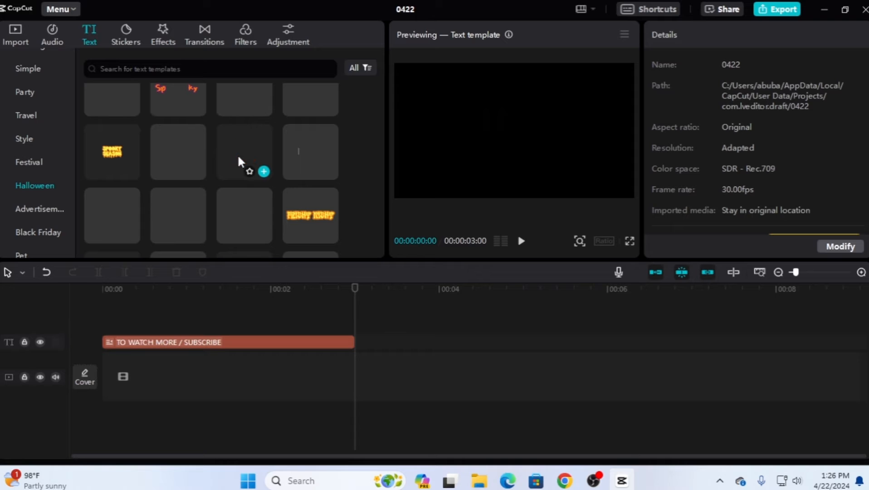
pyautogui.click(240, 159)
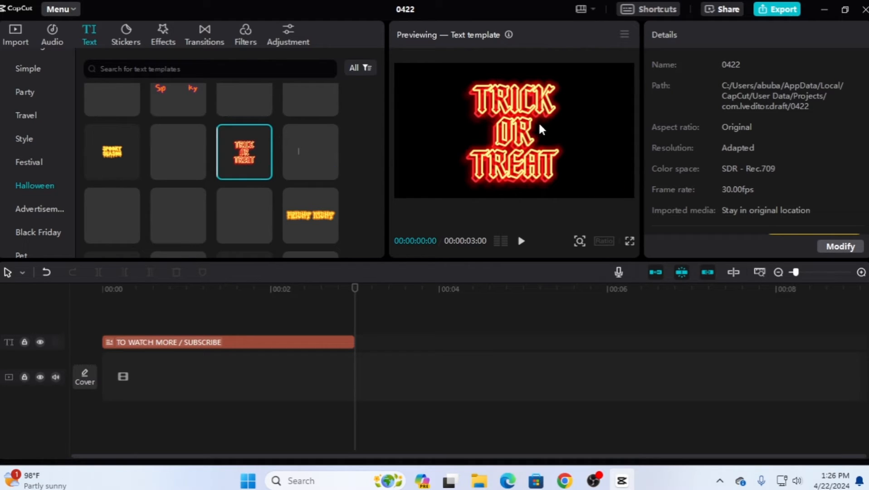
pyautogui.scroll(-3, 127, 174)
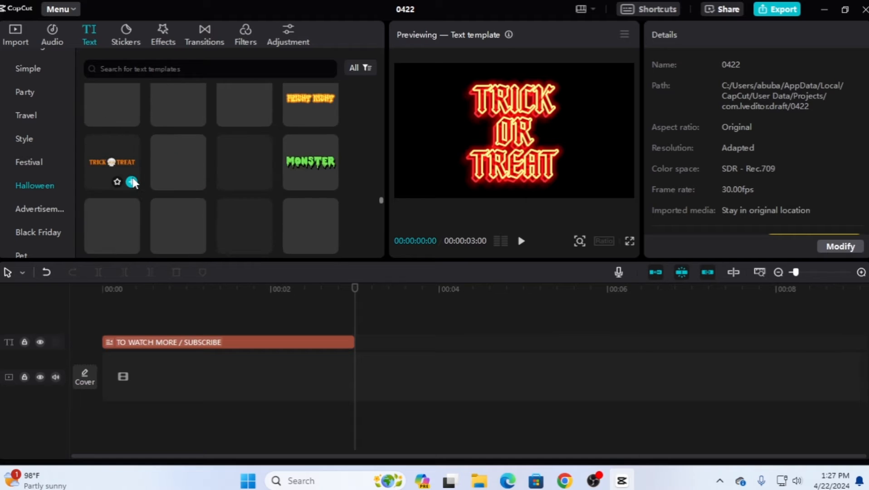
pyautogui.scroll(-1, 132, 179)
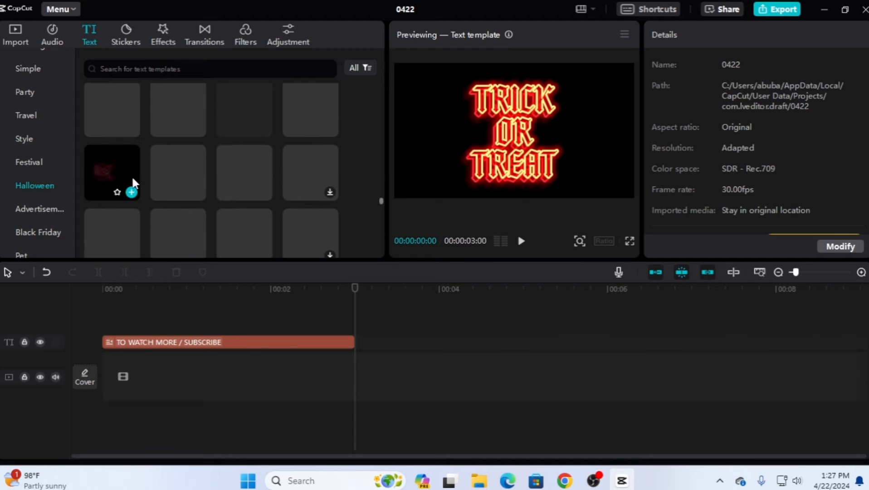
# Browse the Advertisement text templates and preview the Crispy POTATIO CHIPS template
pyautogui.click(33, 208)
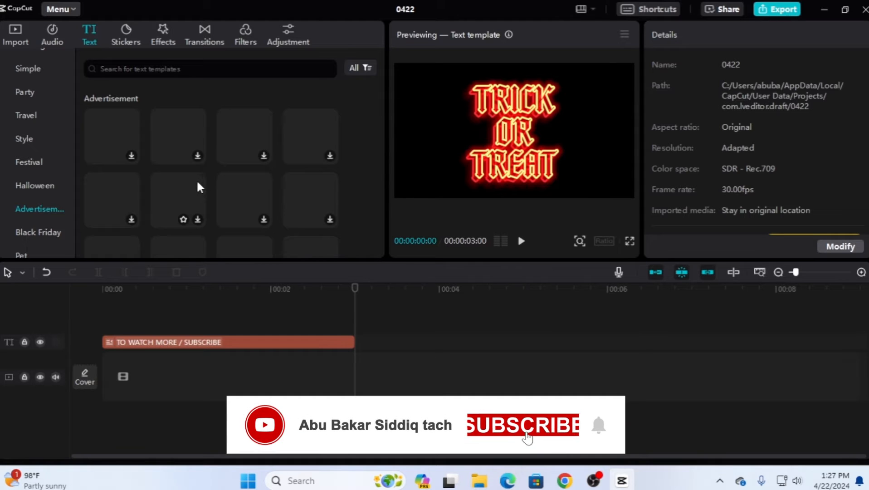
pyautogui.scroll(-2, 30, 193)
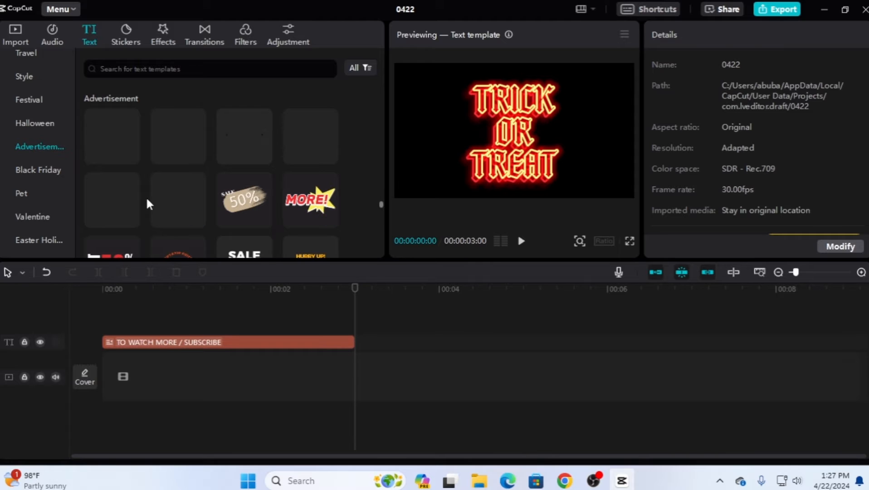
pyautogui.scroll(-2, 204, 236)
pyautogui.click(191, 218)
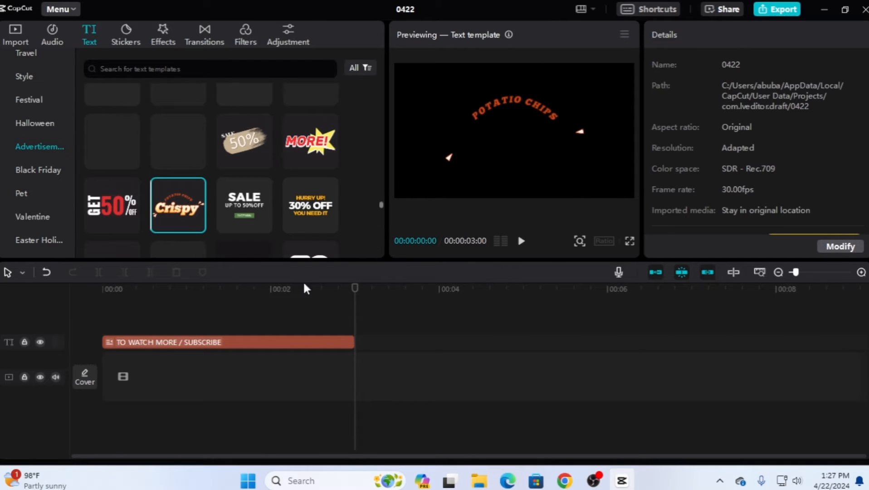
# Replace the SUBSCRIBE clip on the timeline with the Crispy / POTATIO CHIPS template and play its animation
pyautogui.click(200, 344)
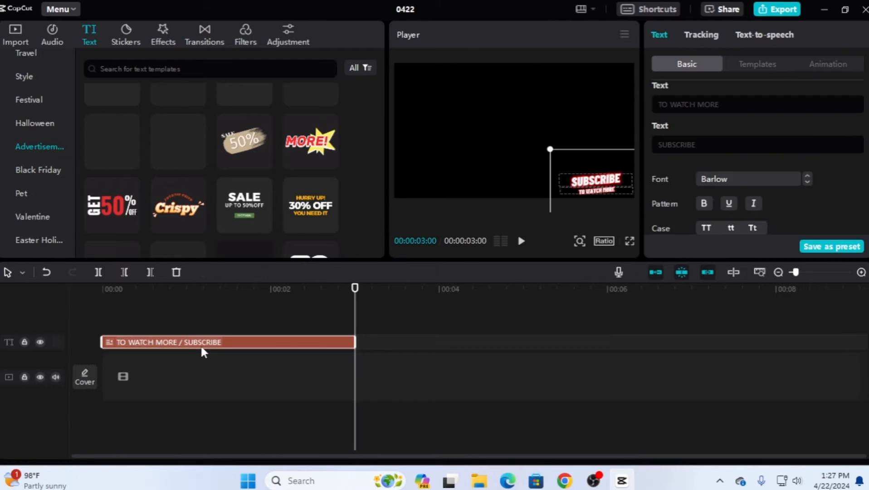
pyautogui.press('Delete')
pyautogui.moveTo(177, 200); pyautogui.dragTo(124, 344)
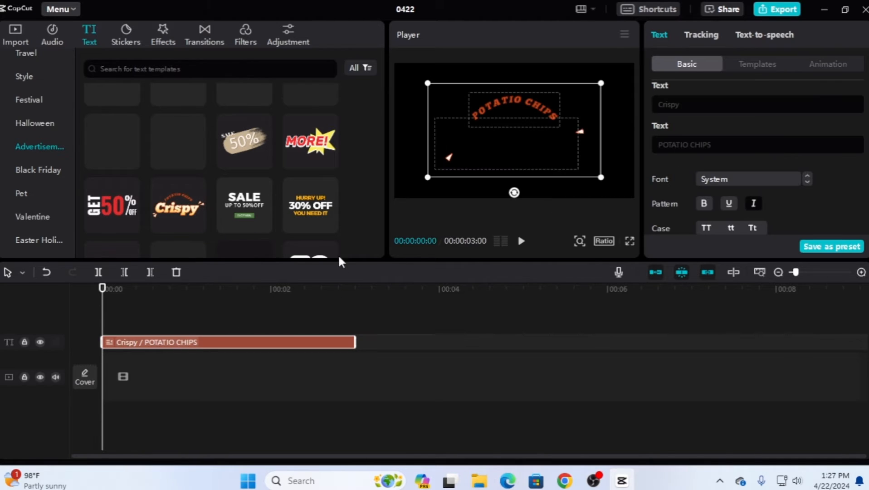
pyautogui.click(522, 241)
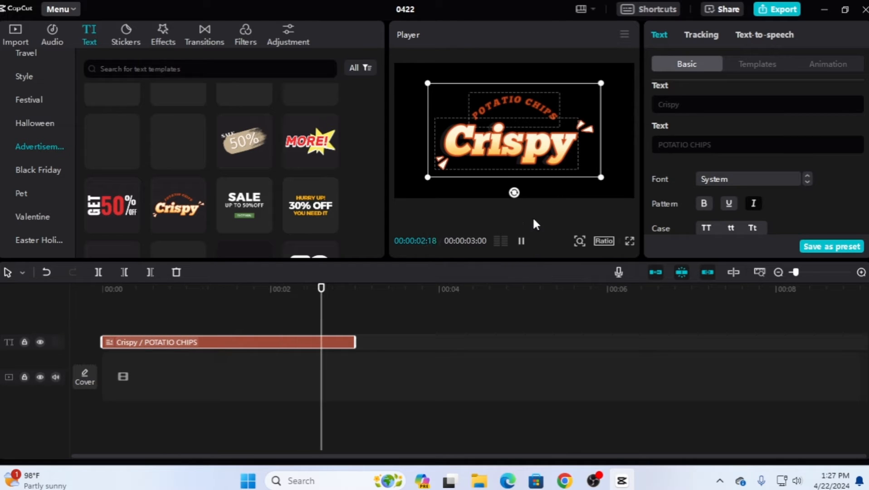
pyautogui.moveTo(355, 288); pyautogui.dragTo(111, 323)
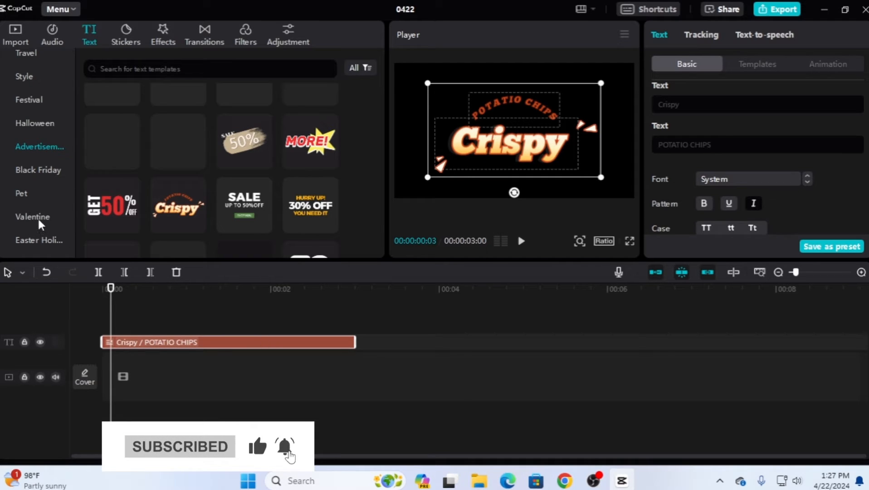
# Look through the Black Friday and Pet text templates and download three of the Pet templates from the same row
pyautogui.click(36, 167)
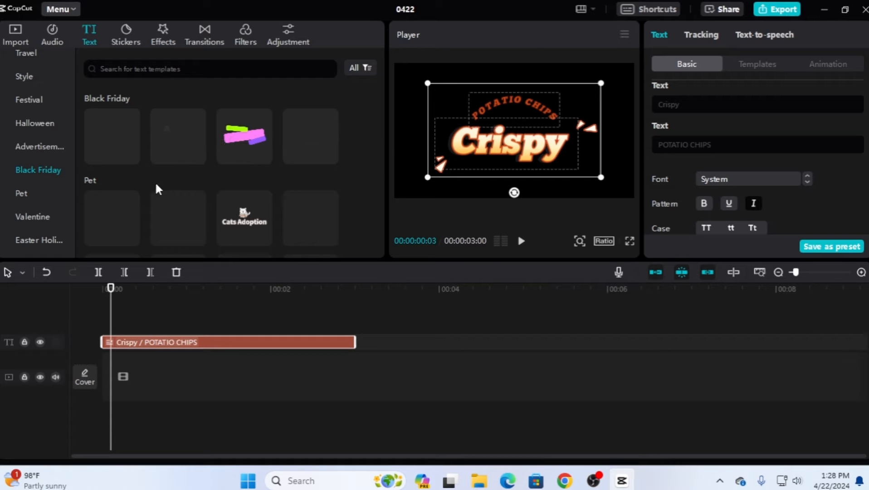
pyautogui.scroll(-3, 175, 227)
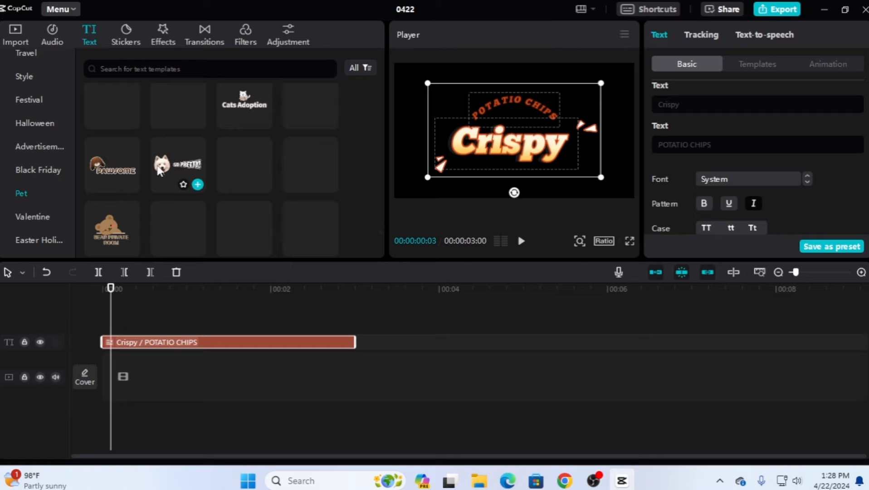
pyautogui.scroll(-3, 167, 200)
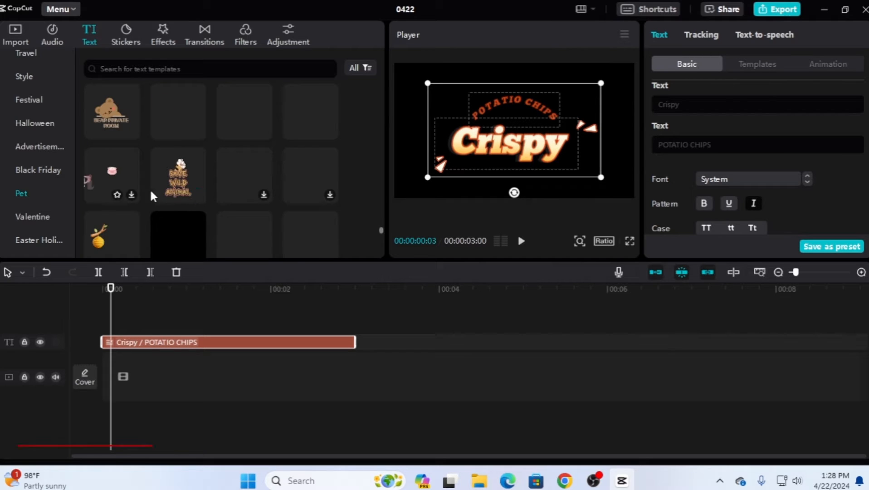
pyautogui.click(263, 194)
pyautogui.click(329, 195)
pyautogui.click(120, 193)
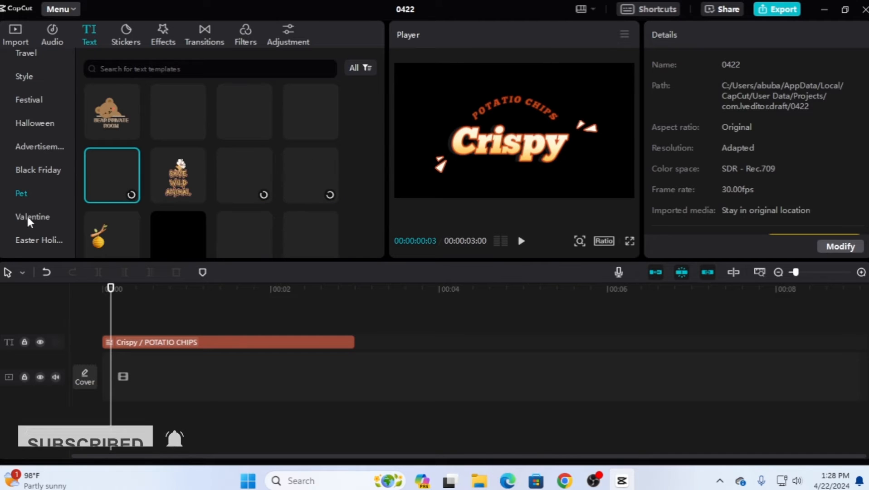
# Delete the Crispy / POTATIO CHIPS clip from the timeline and browse the Valentine text templates
pyautogui.click(27, 216)
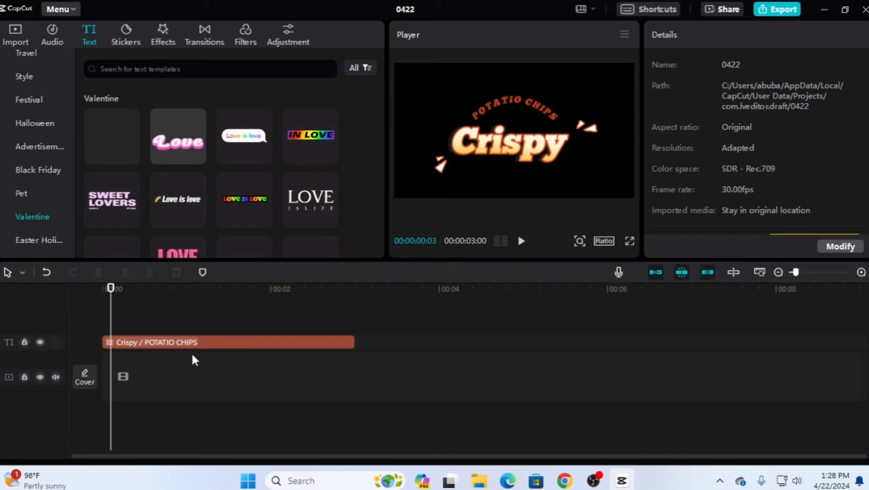
pyautogui.click(182, 342)
pyautogui.press('Delete')
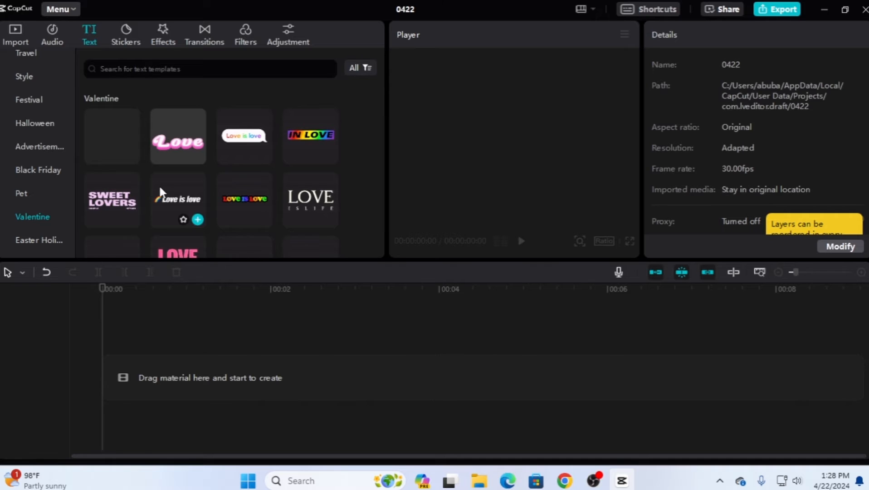
pyautogui.scroll(-2, 161, 192)
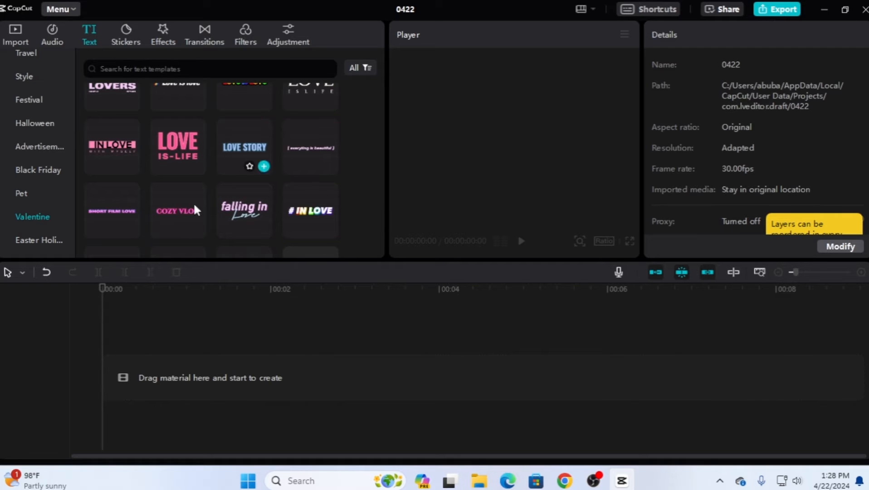
# Preview the LOVE IS LIFE Valentine template, try it at the start of the timeline, and delete the clip
pyautogui.scroll(-2, 227, 207)
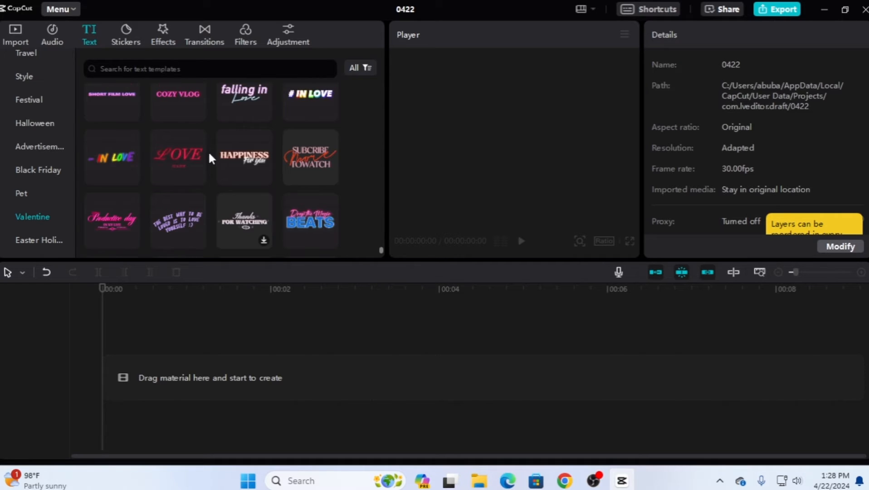
pyautogui.click(177, 151)
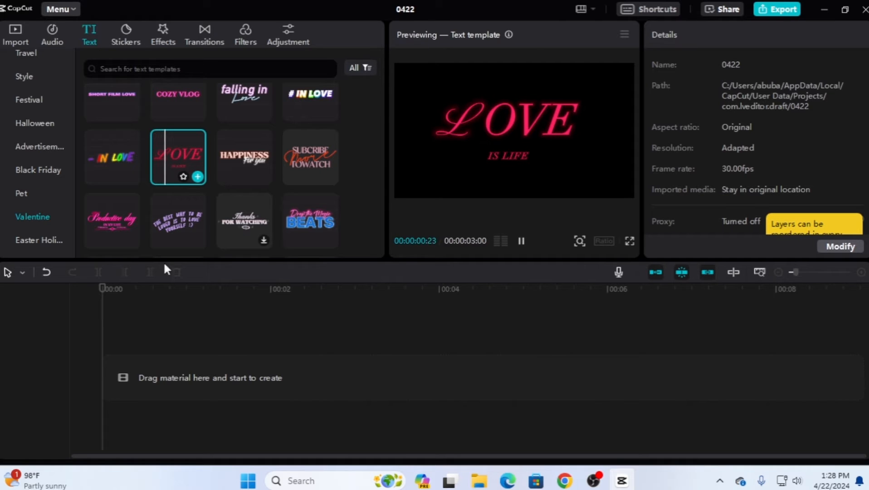
pyautogui.moveTo(175, 155); pyautogui.dragTo(172, 347)
pyautogui.click(517, 126)
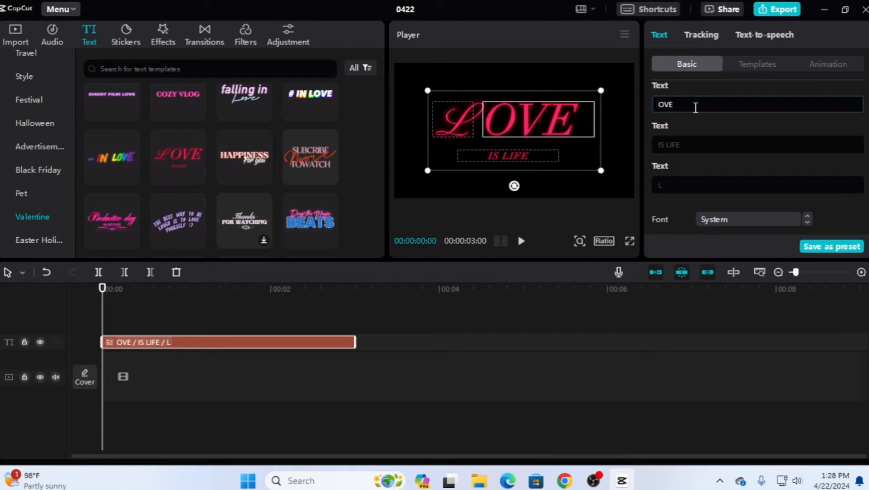
pyautogui.scroll(-2, 186, 177)
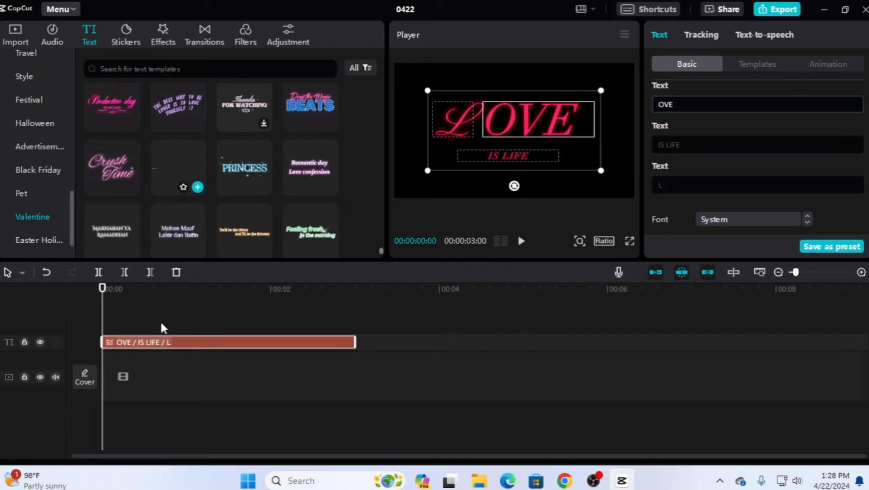
pyautogui.press('Delete')
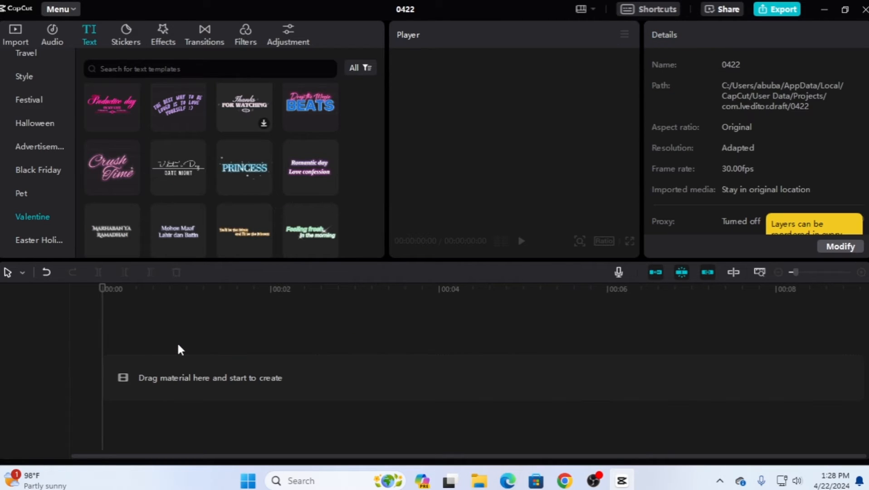
# Place the PRINCESS text template at the start of the timeline and play its animation
pyautogui.click(45, 237)
pyautogui.moveTo(171, 166)
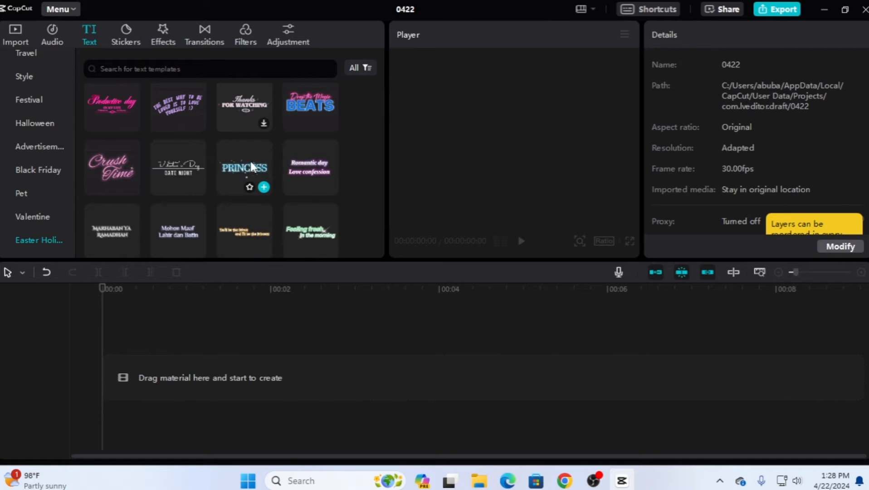
pyautogui.moveTo(255, 168); pyautogui.dragTo(109, 354)
pyautogui.click(521, 240)
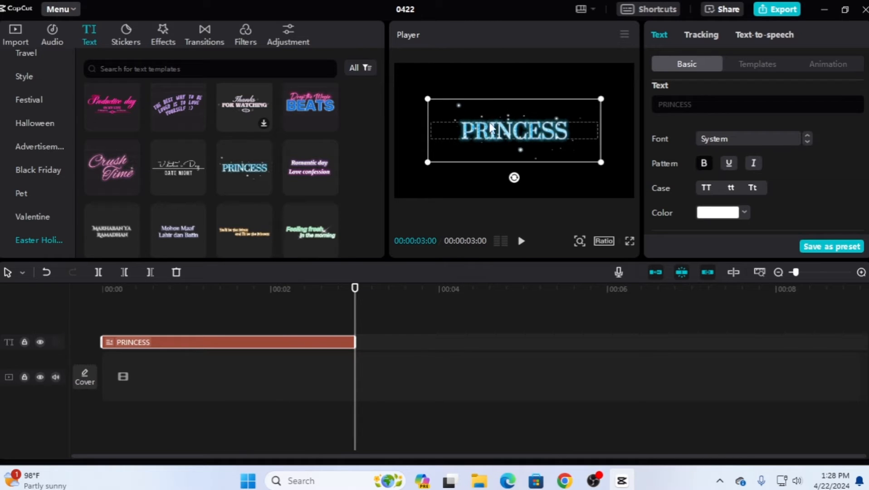
# Change the PRINCESS clip's text to cff and play the animation from the start
pyautogui.moveTo(354, 292); pyautogui.dragTo(209, 299)
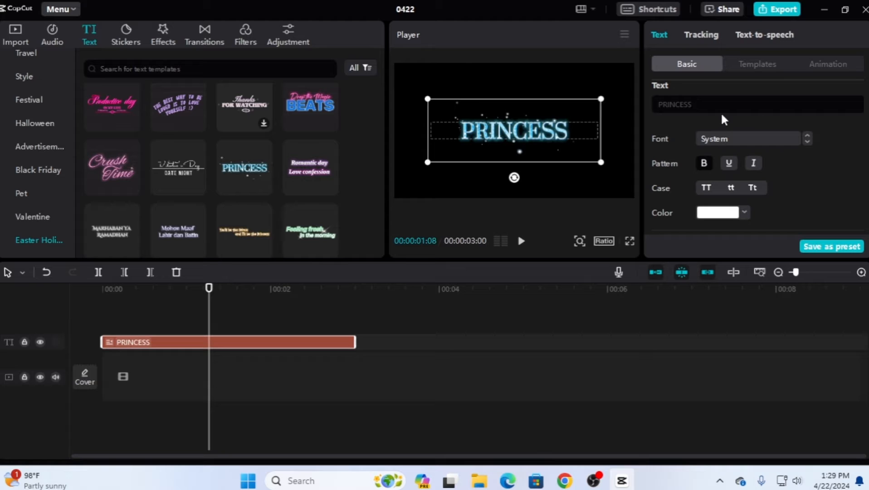
pyautogui.click(678, 103)
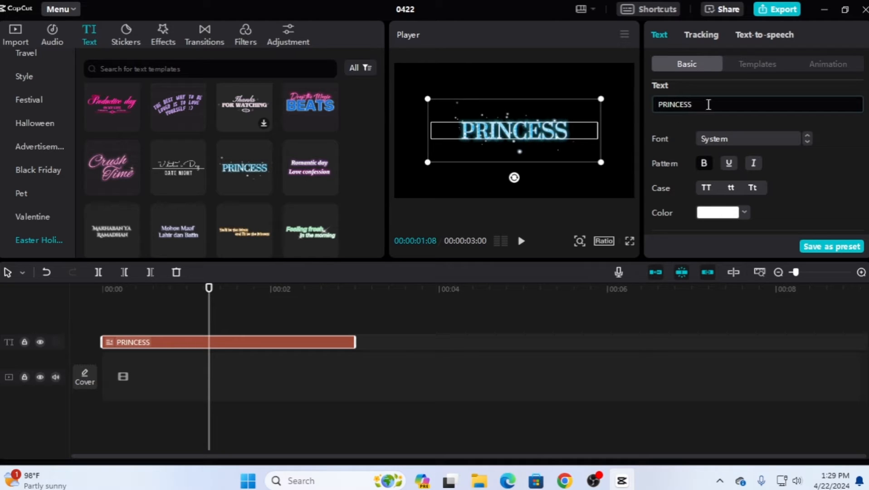
pyautogui.moveTo(711, 104); pyautogui.dragTo(652, 109)
pyautogui.write('cff')
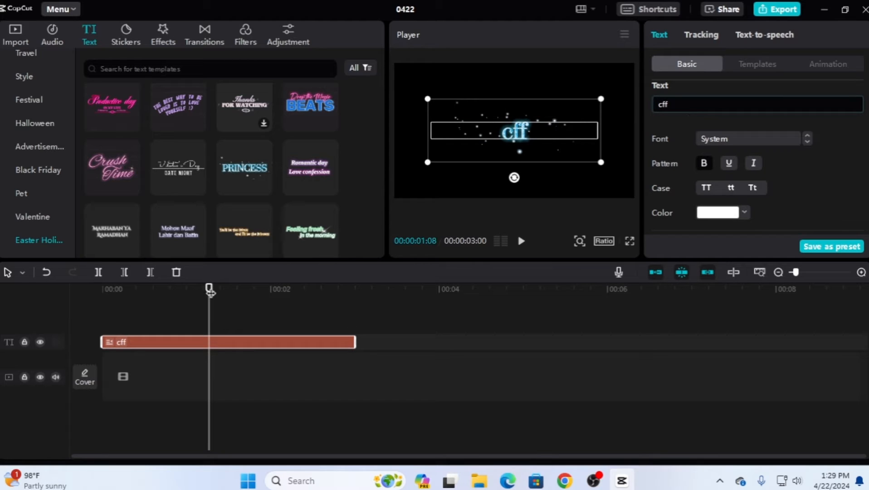
pyautogui.moveTo(209, 289); pyautogui.dragTo(100, 291)
pyautogui.click(520, 241)
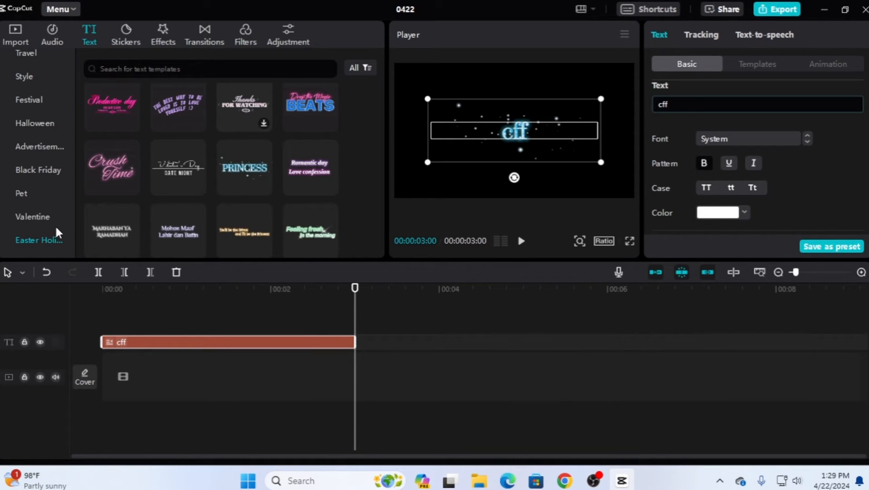
pyautogui.moveTo(87, 224)
pyautogui.moveTo(119, 95)
pyautogui.moveTo(592, 479)
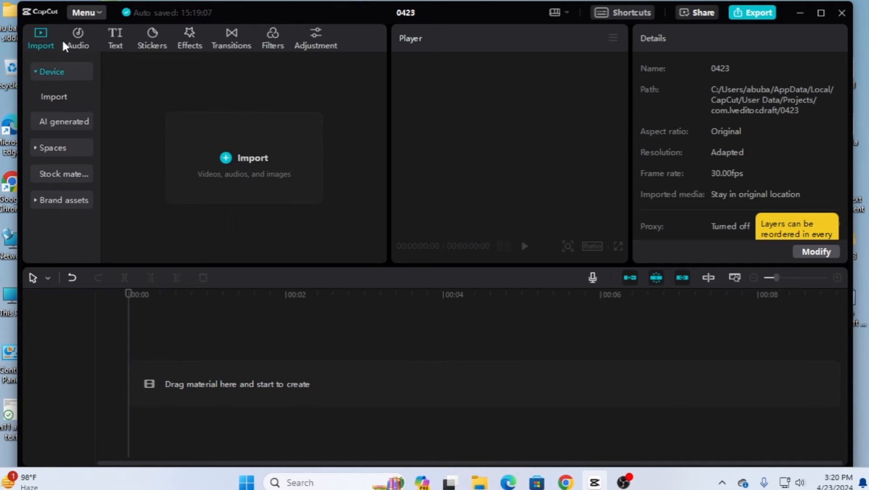
# Look through the audio library and the sticker collections down to the Easter Holiday stickers
pyautogui.click(84, 38)
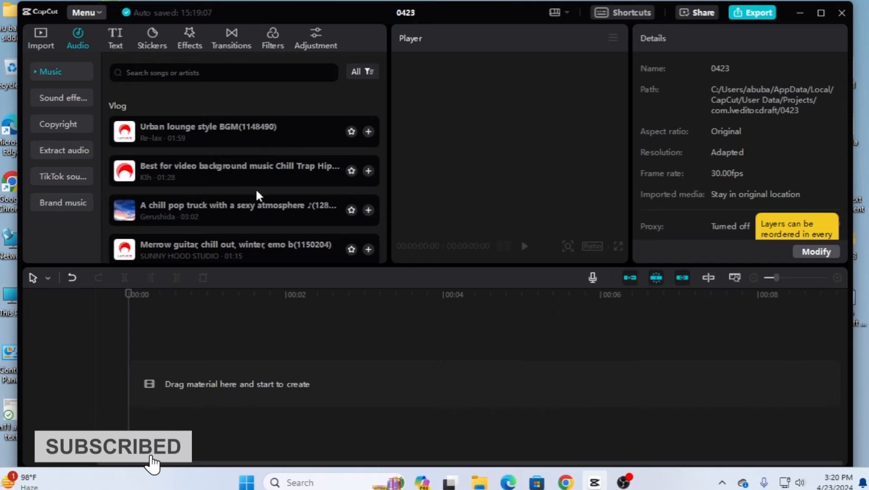
pyautogui.click(121, 41)
pyautogui.click(155, 43)
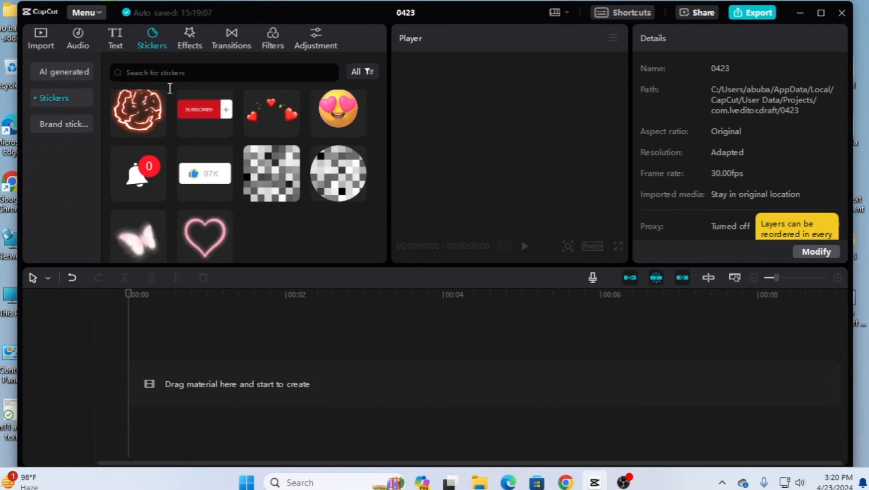
pyautogui.scroll(-1, 240, 174)
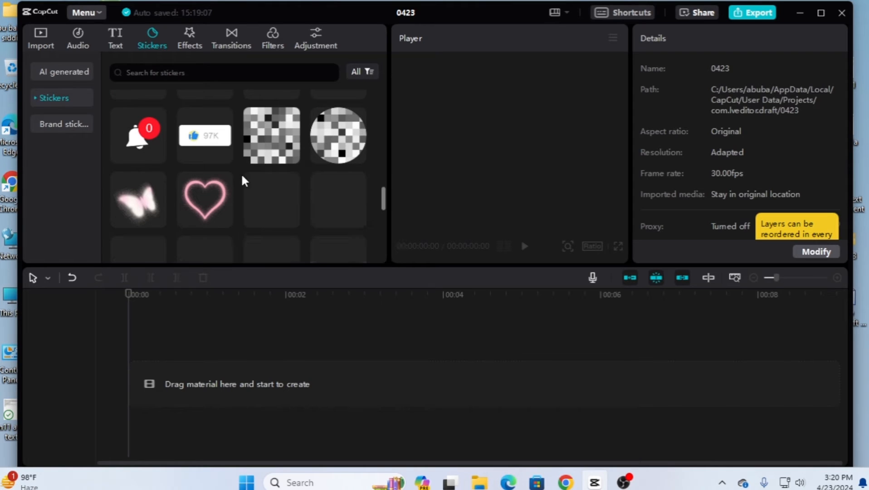
pyautogui.scroll(3, 219, 159)
pyautogui.scroll(2, 273, 179)
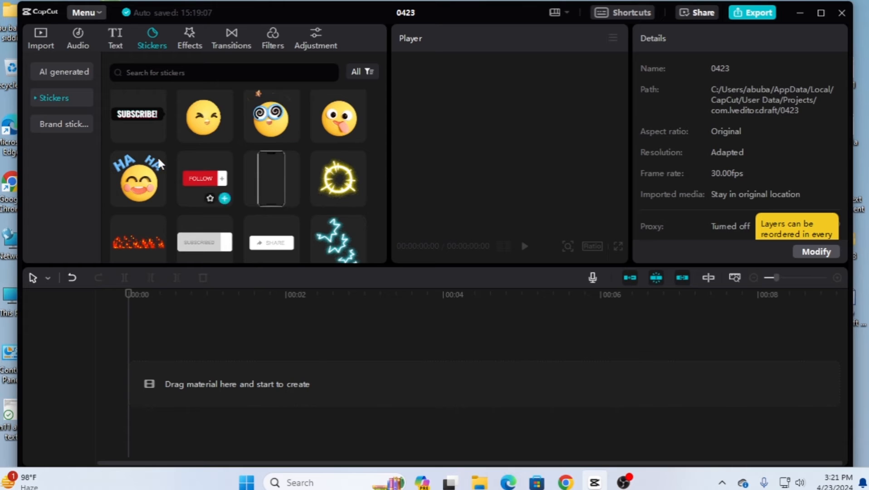
pyautogui.scroll(-15, 202, 169)
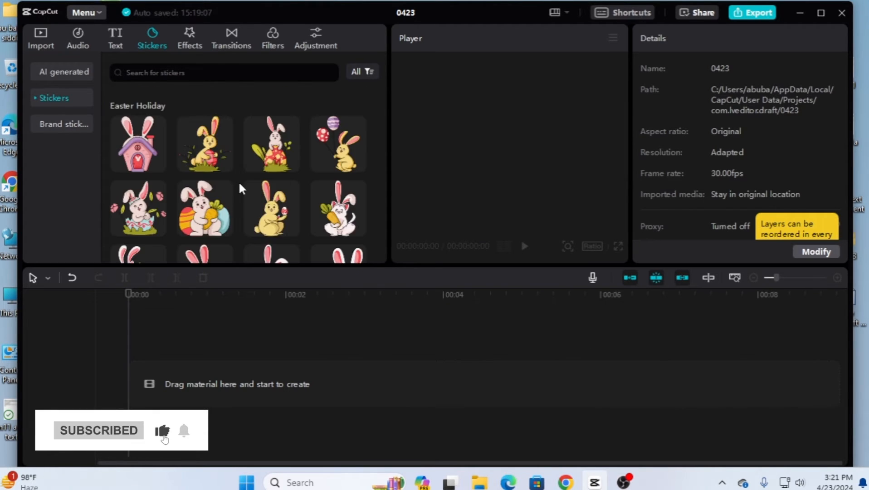
pyautogui.scroll(-10, 238, 181)
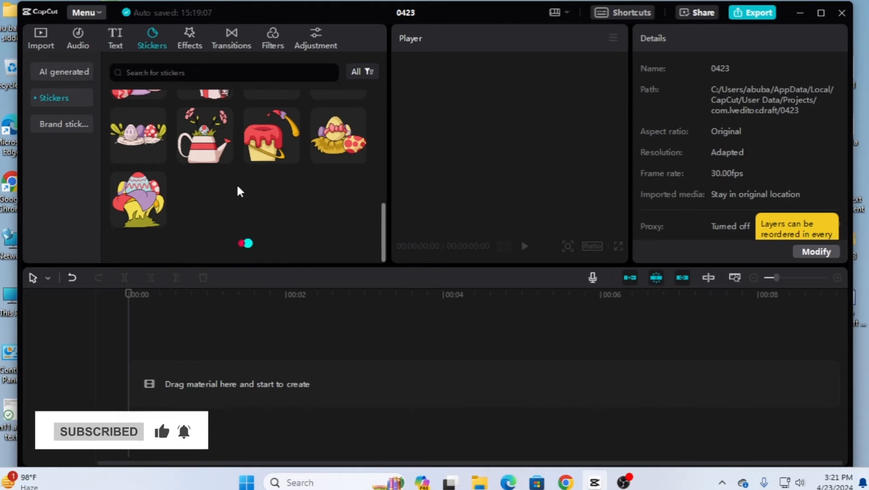
# Try the dollar-sign glasses sticker from Favorites at the start of the timeline and delete the clip
pyautogui.click(38, 97)
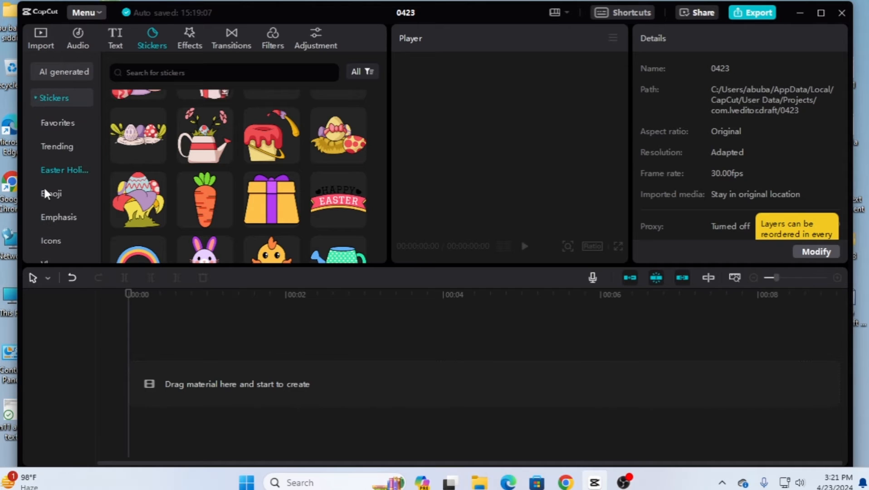
pyautogui.click(63, 123)
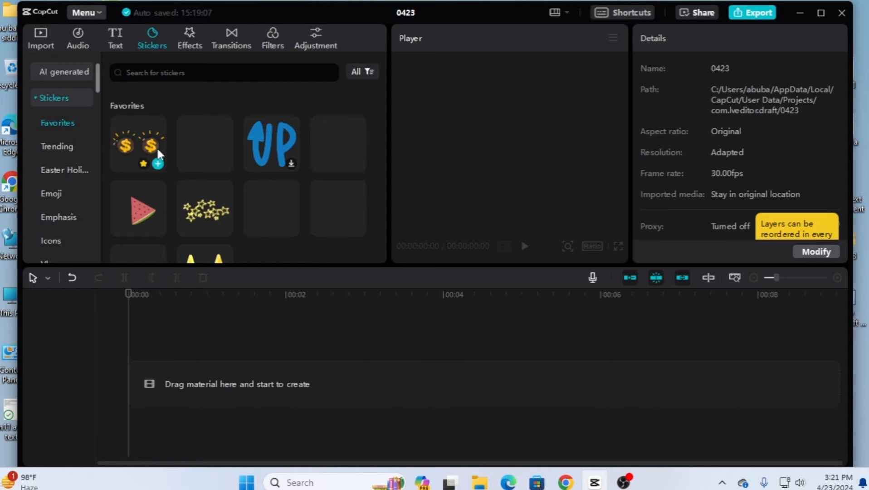
pyautogui.moveTo(137, 142)
pyautogui.moveTo(132, 133); pyautogui.dragTo(139, 375)
pyautogui.click(524, 247)
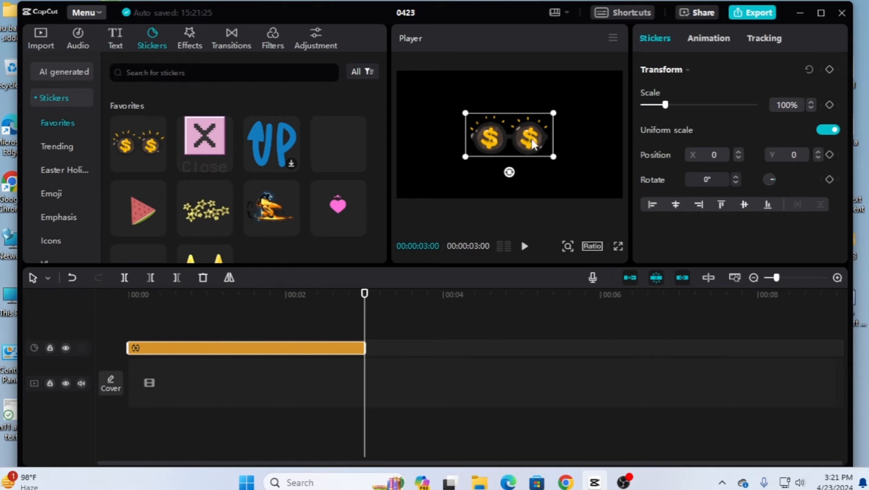
pyautogui.moveTo(362, 295); pyautogui.dragTo(156, 310)
pyautogui.press('Delete')
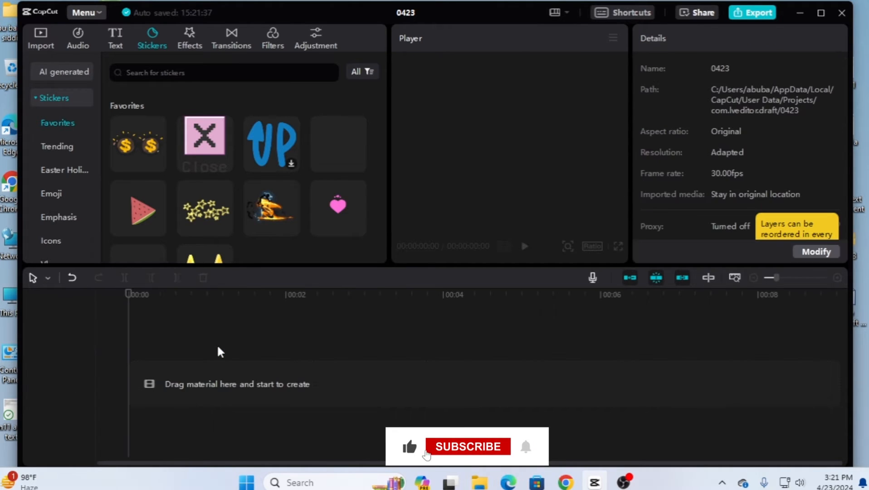
# Import the 0418 (1).mp4 video onto the start of the main track and play it
pyautogui.click(41, 36)
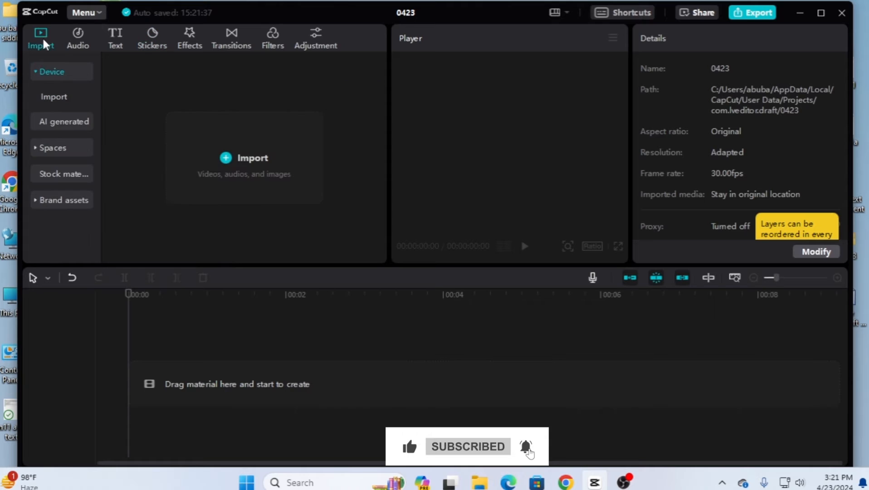
pyautogui.click(244, 159)
pyautogui.click(170, 120)
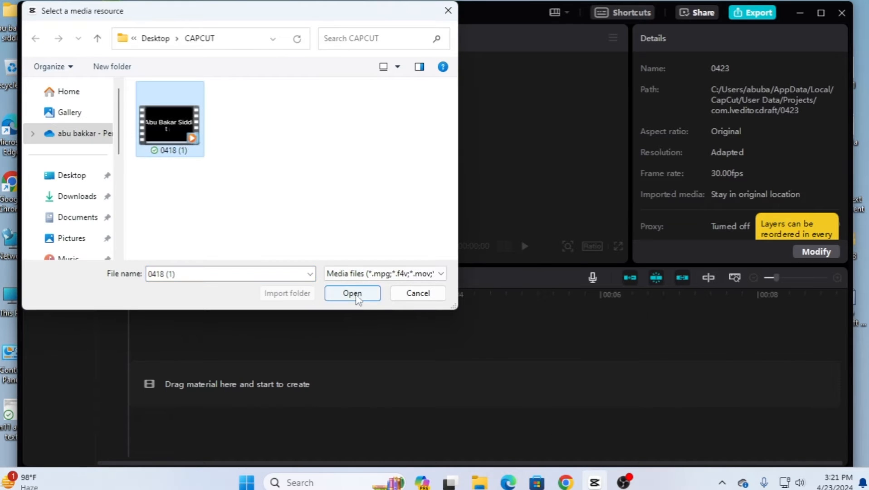
pyautogui.click(356, 296)
pyautogui.moveTo(144, 149); pyautogui.dragTo(156, 376)
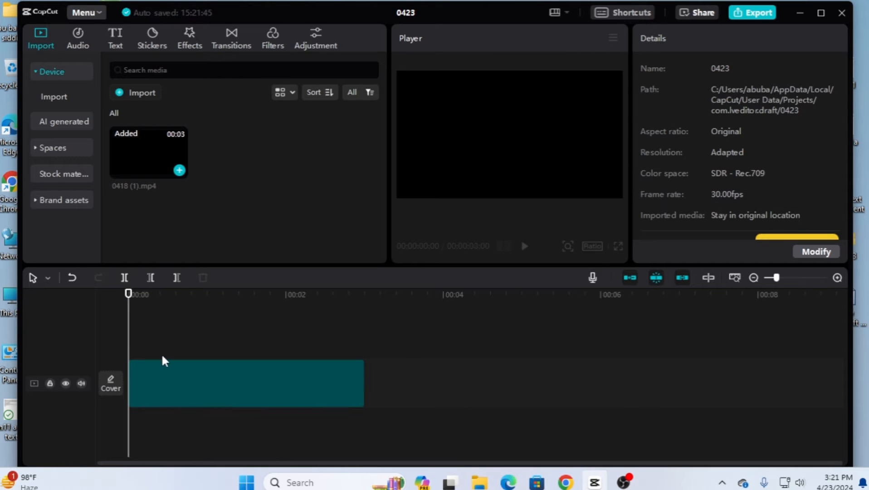
pyautogui.click(524, 246)
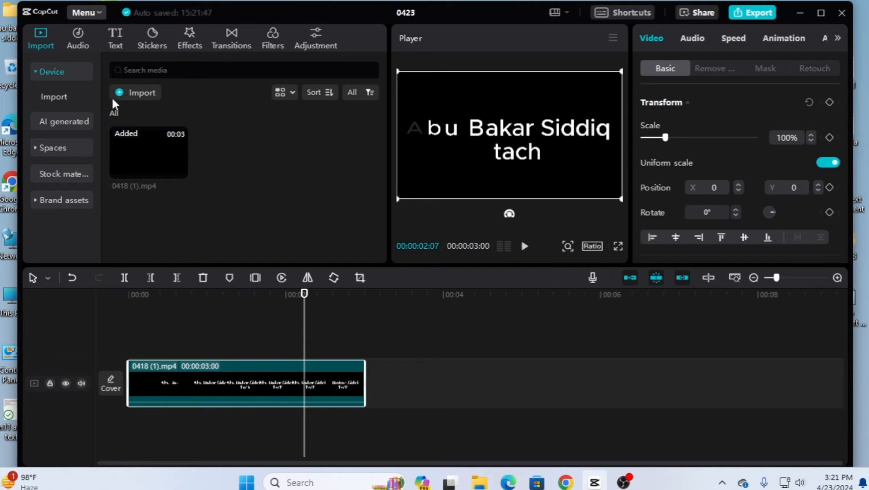
# Place the yellow stars sticker from Favorites above the video at about 00:00:00:23 and play from that point
pyautogui.click(150, 30)
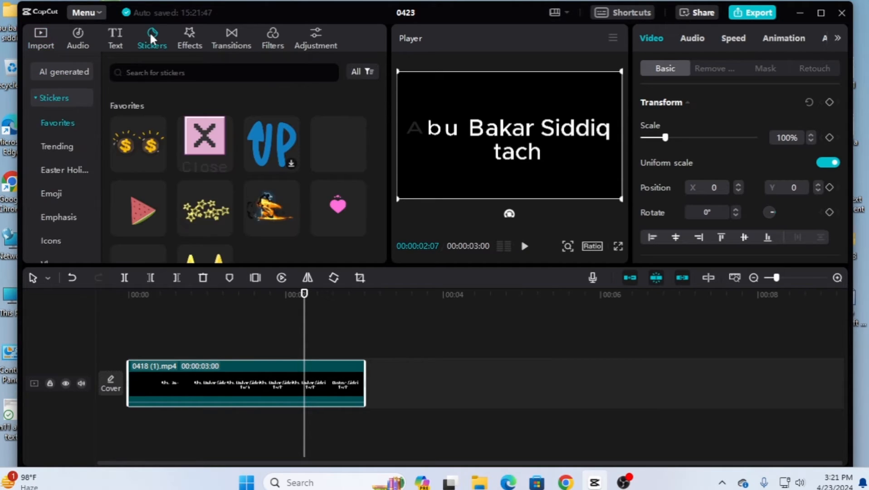
pyautogui.scroll(-5, 174, 183)
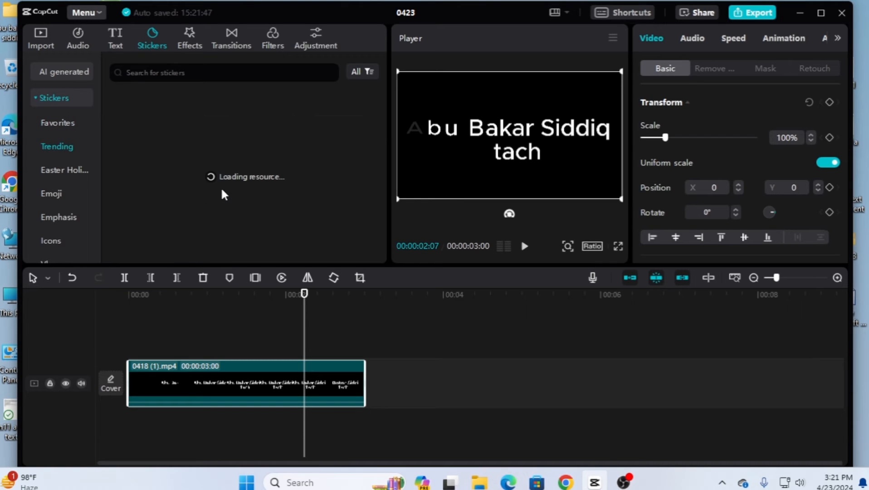
pyautogui.click(55, 123)
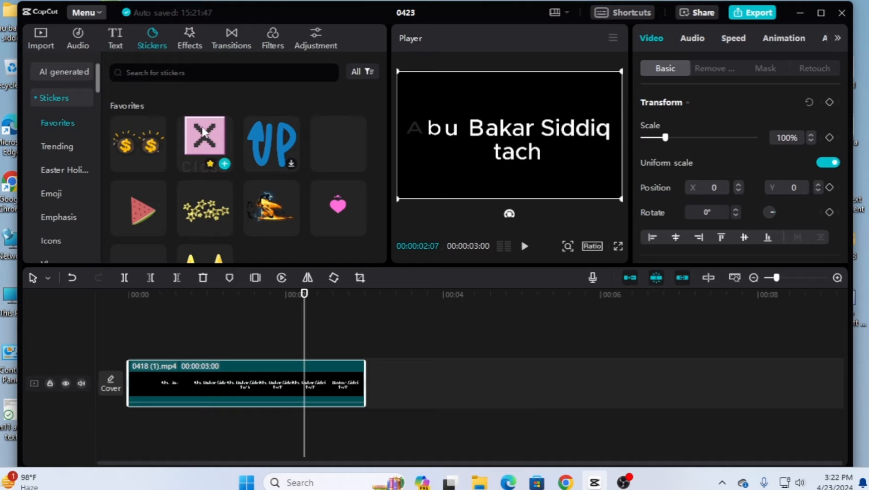
pyautogui.moveTo(201, 209)
pyautogui.moveTo(201, 210); pyautogui.dragTo(191, 348)
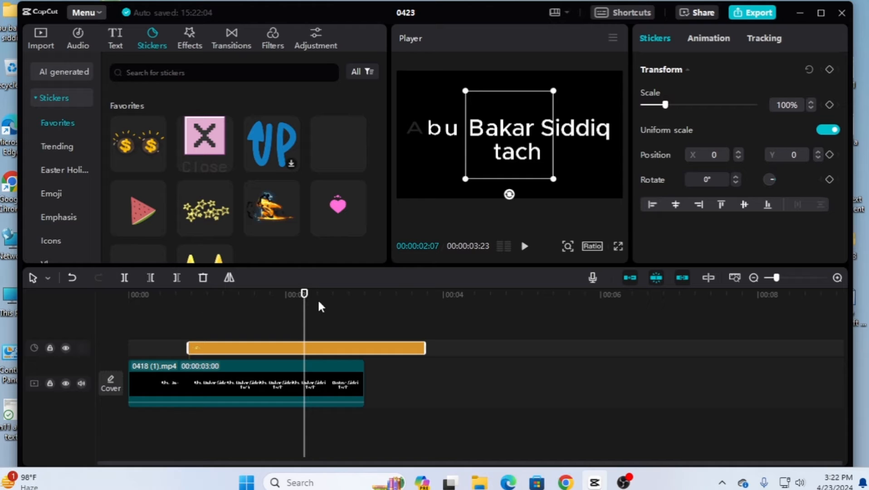
pyautogui.moveTo(304, 293); pyautogui.dragTo(189, 302)
pyautogui.click(190, 301)
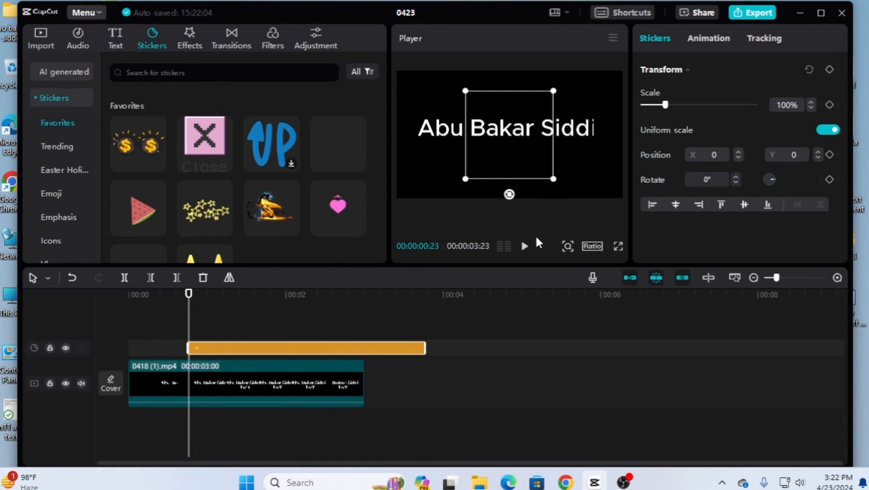
pyautogui.click(526, 246)
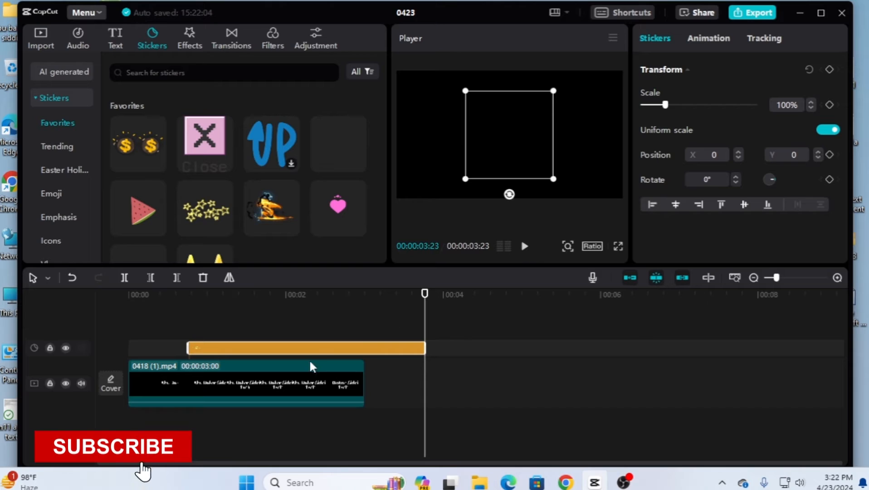
# Align the stars sticker with the start of the video clip and scale it to 240%
pyautogui.moveTo(314, 351); pyautogui.dragTo(249, 357)
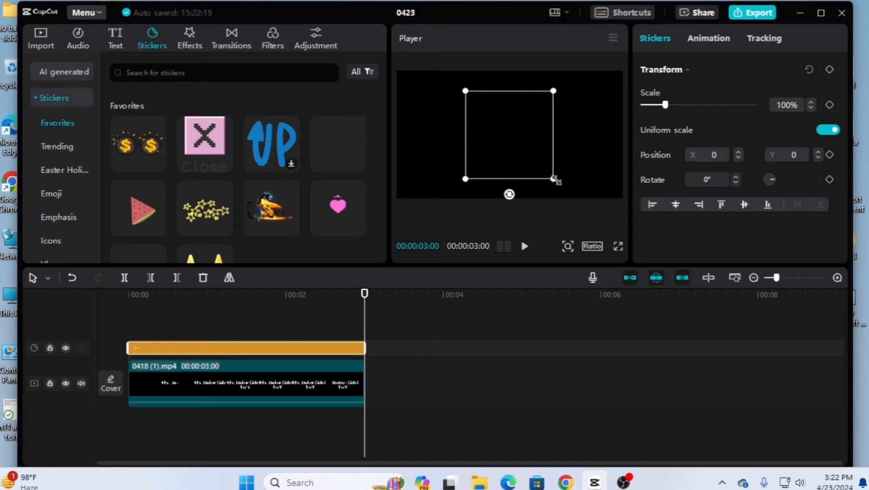
pyautogui.moveTo(664, 106); pyautogui.dragTo(701, 107)
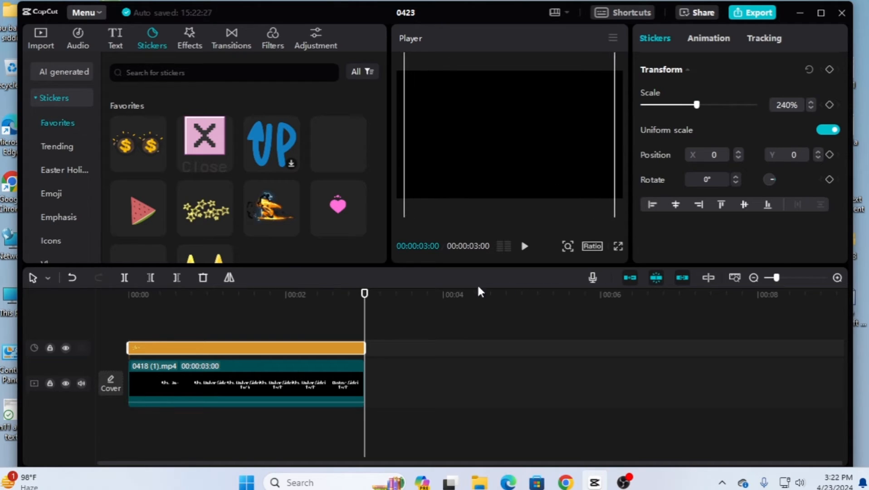
# Play the video with the stars sticker from the start and return the playhead to 00:00:01:04
pyautogui.moveTo(365, 294); pyautogui.dragTo(116, 310)
pyautogui.click(525, 246)
pyautogui.moveTo(365, 295); pyautogui.dragTo(218, 313)
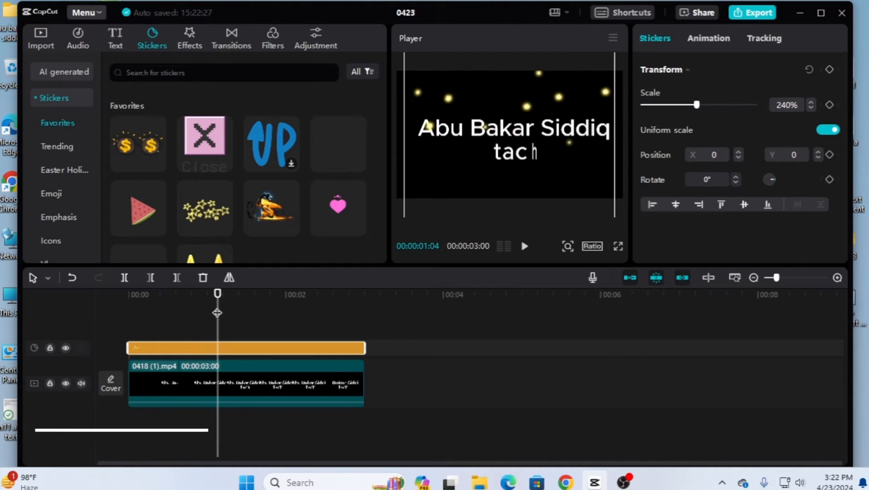
# Show the Trending stickers and delete the stars sticker from the timeline
pyautogui.click(59, 147)
pyautogui.moveTo(204, 220)
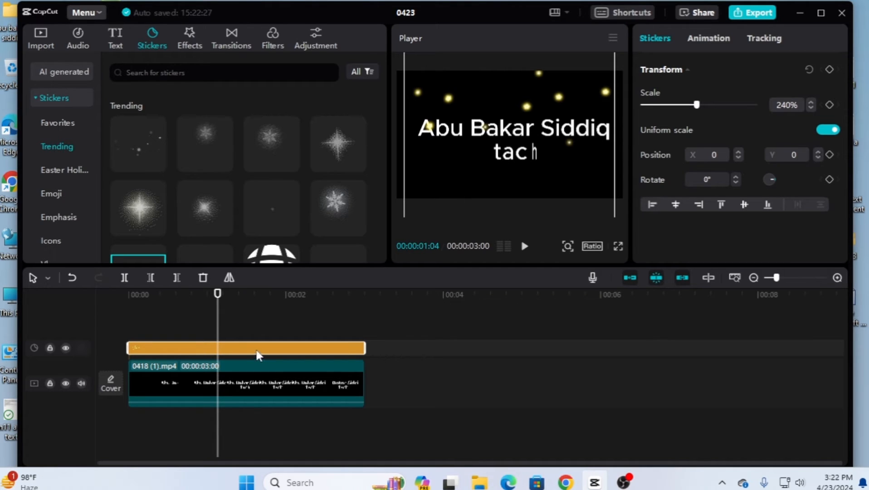
pyautogui.press('Delete')
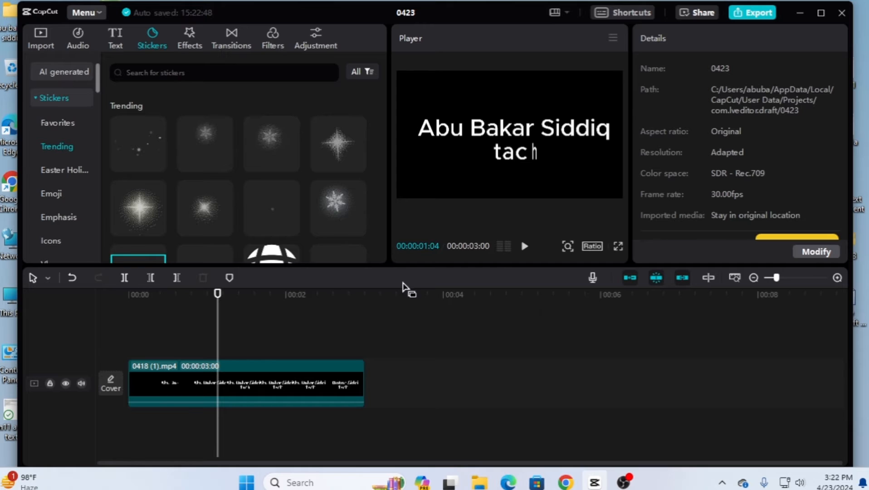
# Place the red FOLLOW sticker from Trending above the video at about 00:00:00:12 and play from 00:00:00:10
pyautogui.scroll(-3, 274, 198)
pyautogui.moveTo(153, 169)
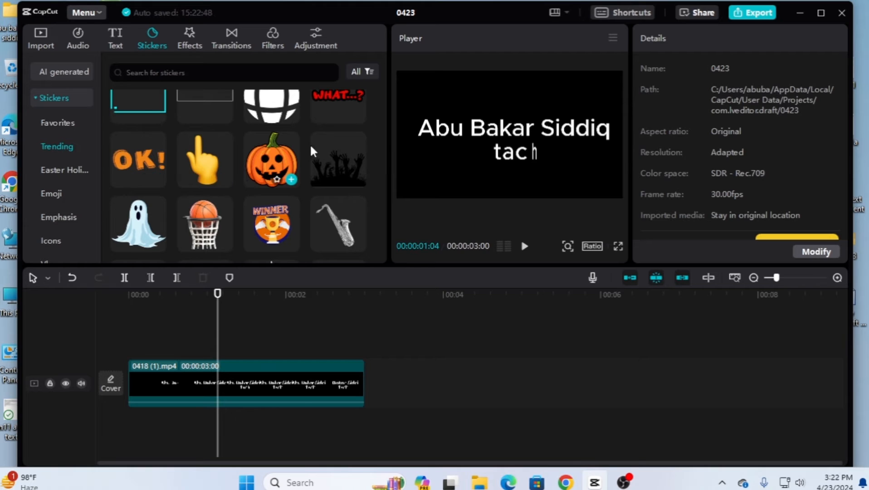
pyautogui.scroll(1, 316, 142)
pyautogui.scroll(-10, 203, 208)
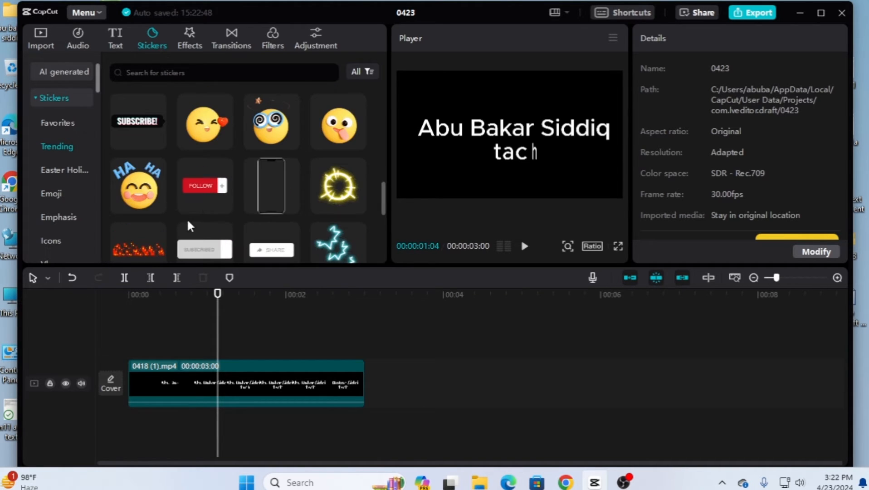
pyautogui.moveTo(198, 184); pyautogui.dragTo(156, 348)
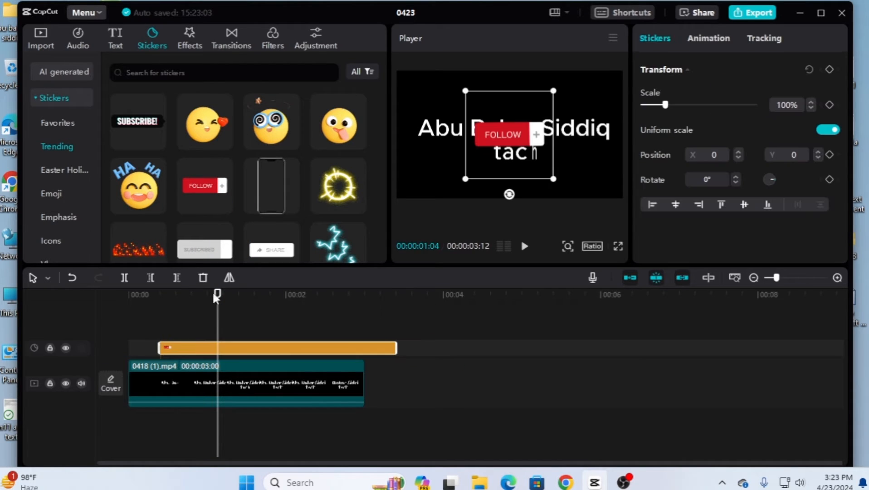
pyautogui.moveTo(213, 294); pyautogui.dragTo(162, 304)
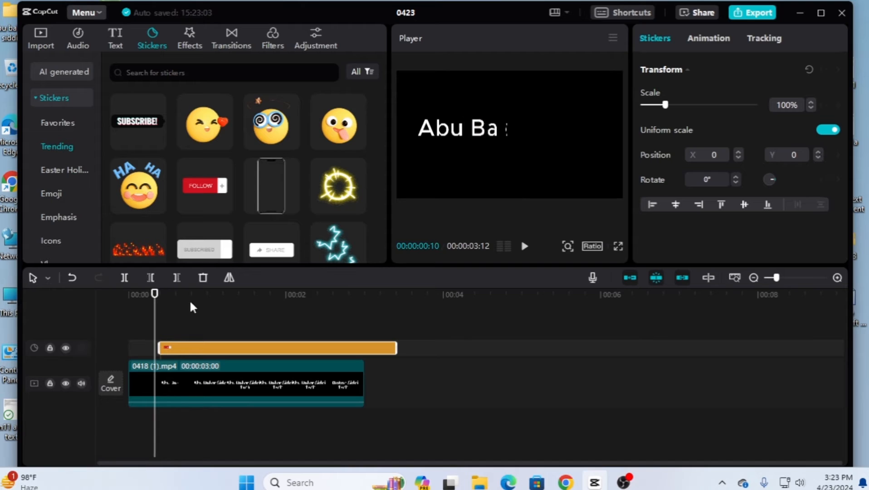
pyautogui.click(525, 245)
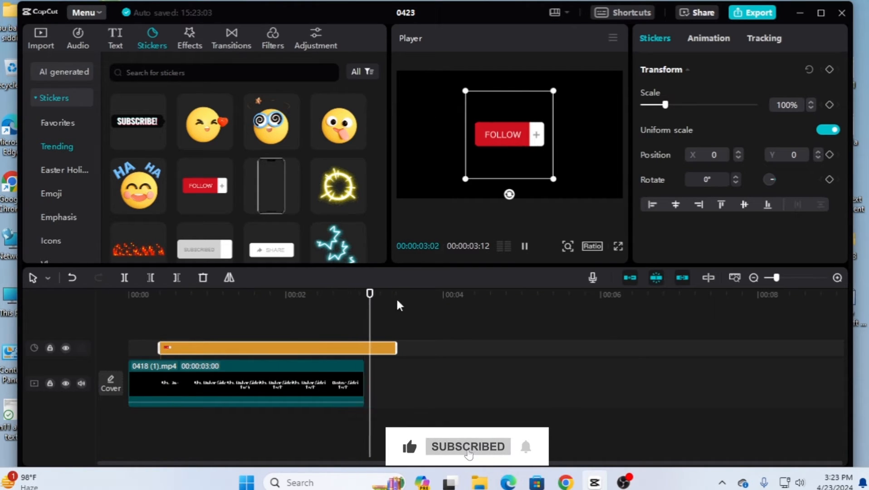
# Align the FOLLOW sticker with the start of the video clip and scale it to about 122%
pyautogui.moveTo(293, 351); pyautogui.dragTo(264, 352)
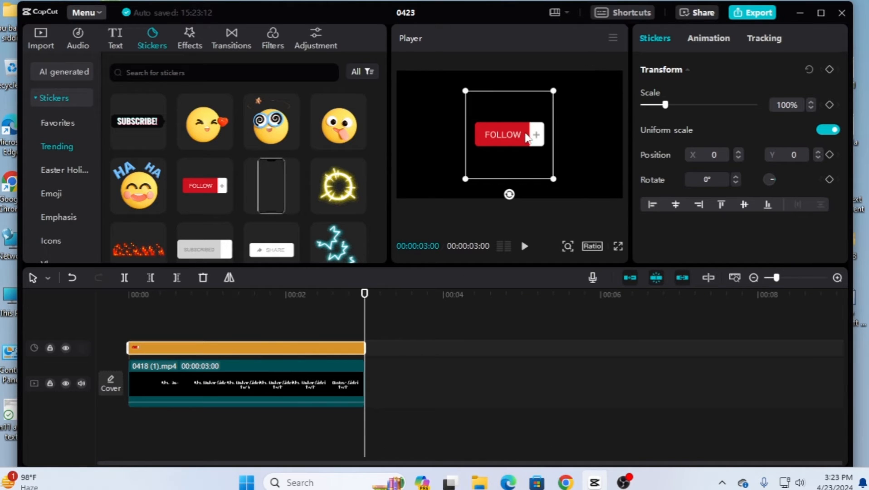
pyautogui.moveTo(666, 104)
pyautogui.mouseDown()
pyautogui.moveTo(723, 106)
pyautogui.moveTo(671, 106)
pyautogui.mouseUp()
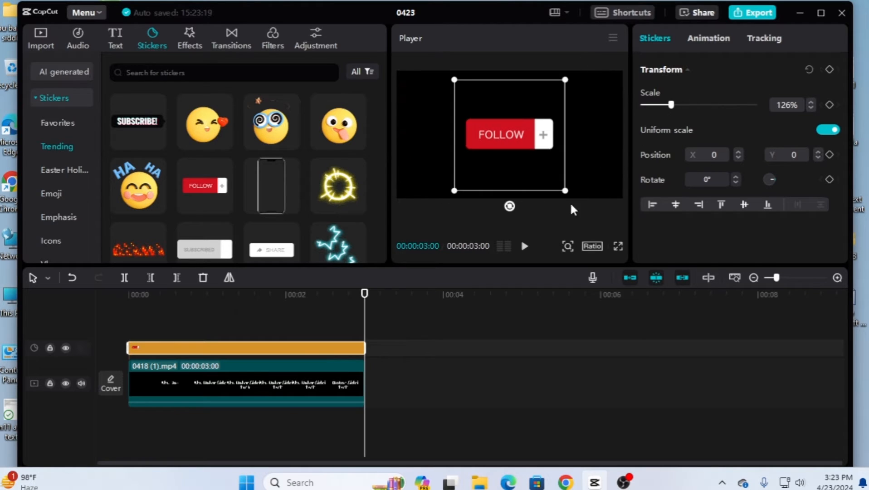
pyautogui.moveTo(565, 192)
pyautogui.mouseDown()
pyautogui.moveTo(528, 163)
pyautogui.moveTo(563, 189)
pyautogui.mouseUp()
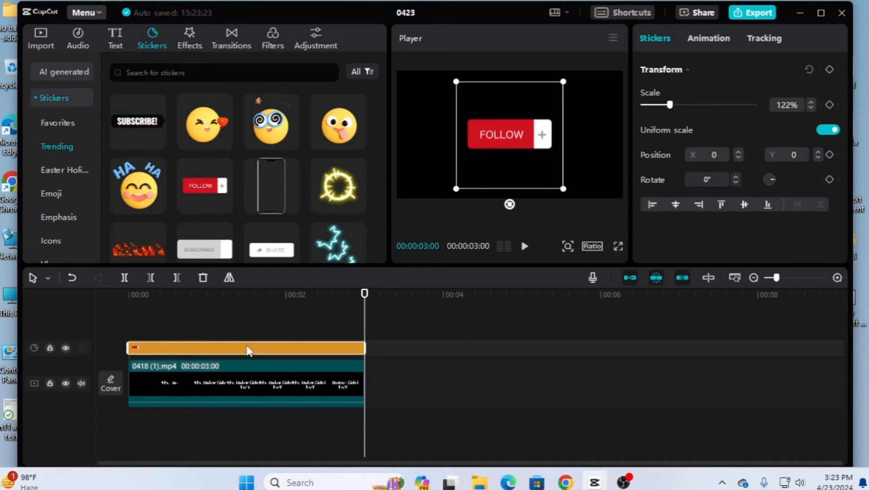
# Delete the FOLLOW sticker from the timeline
pyautogui.press('Delete')
pyautogui.scroll(-3, 68, 178)
pyautogui.scroll(3, 67, 180)
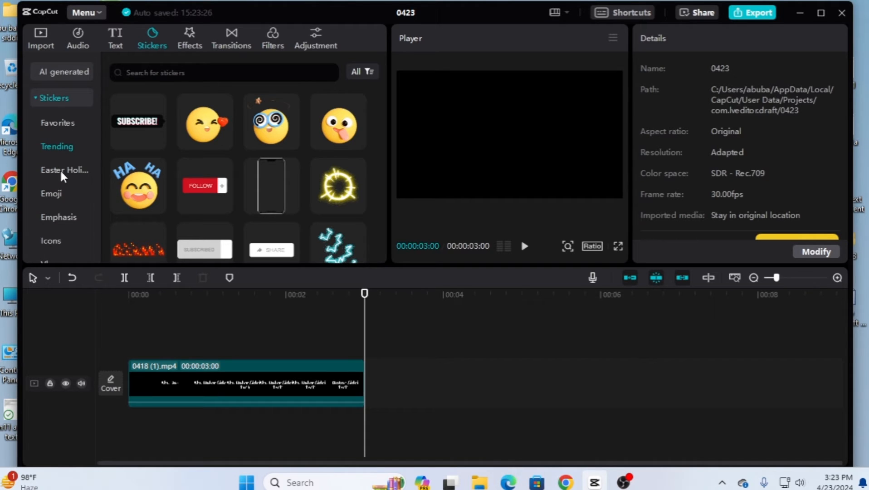
# Look through the Easter Holiday and Emoji stickers and the remaining sticker categories down to 2022
pyautogui.click(60, 170)
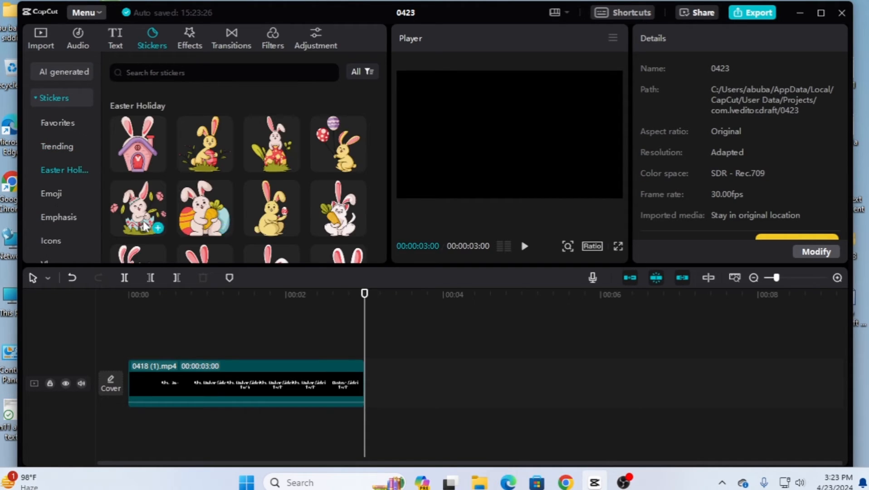
pyautogui.click(58, 191)
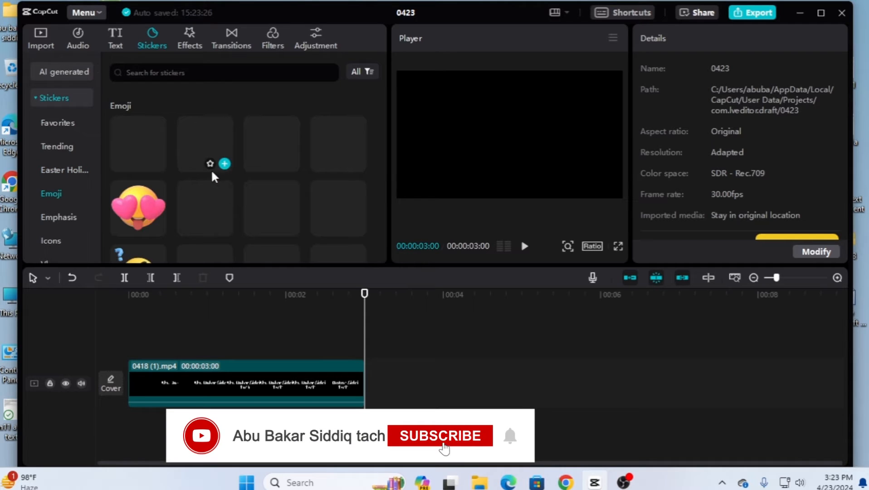
pyautogui.scroll(-2, 136, 172)
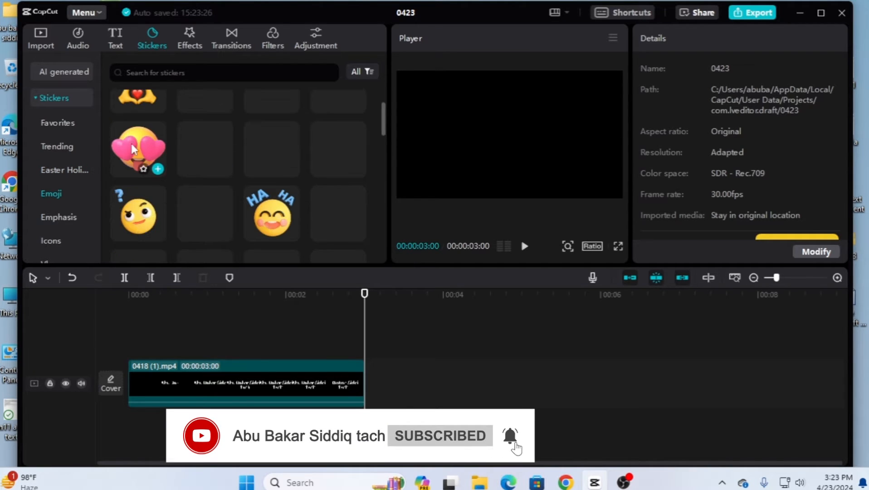
pyautogui.scroll(3, 168, 134)
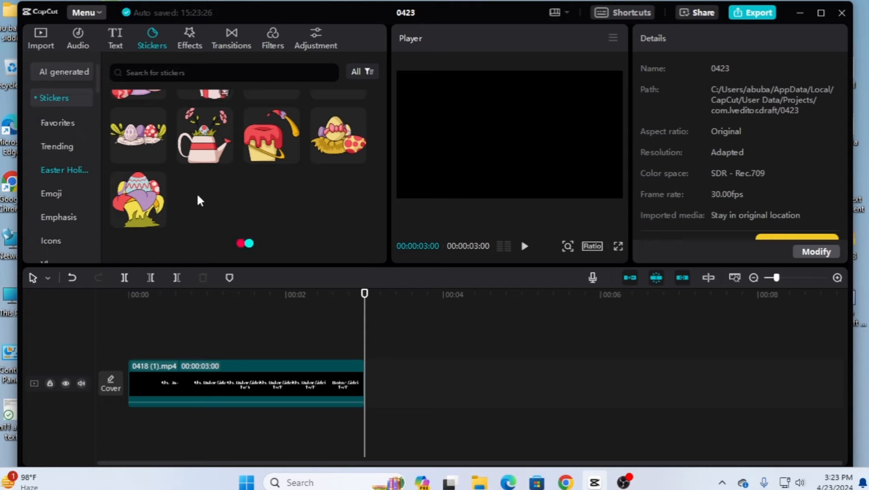
pyautogui.click(48, 189)
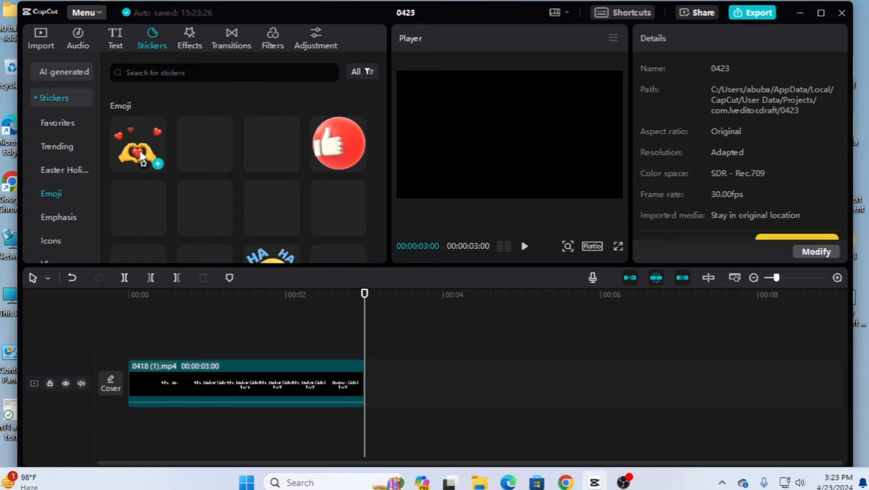
pyautogui.scroll(-3, 147, 169)
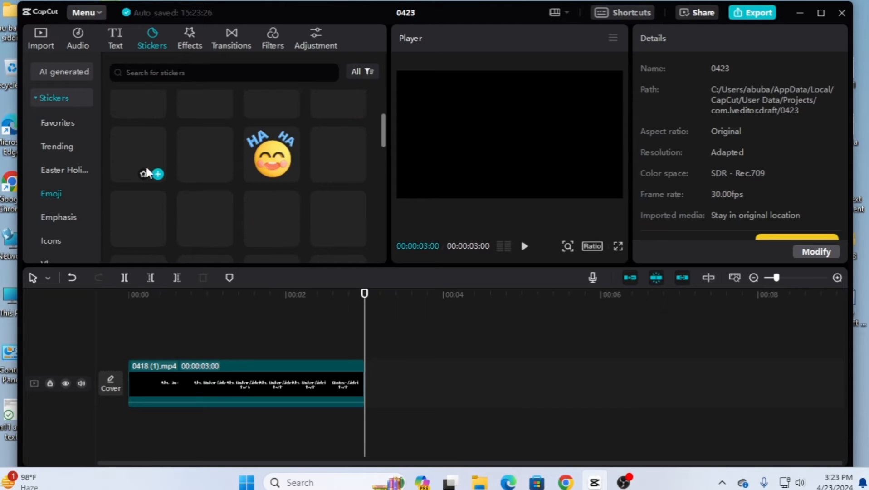
pyautogui.scroll(-2, 57, 211)
pyautogui.scroll(-6, 57, 213)
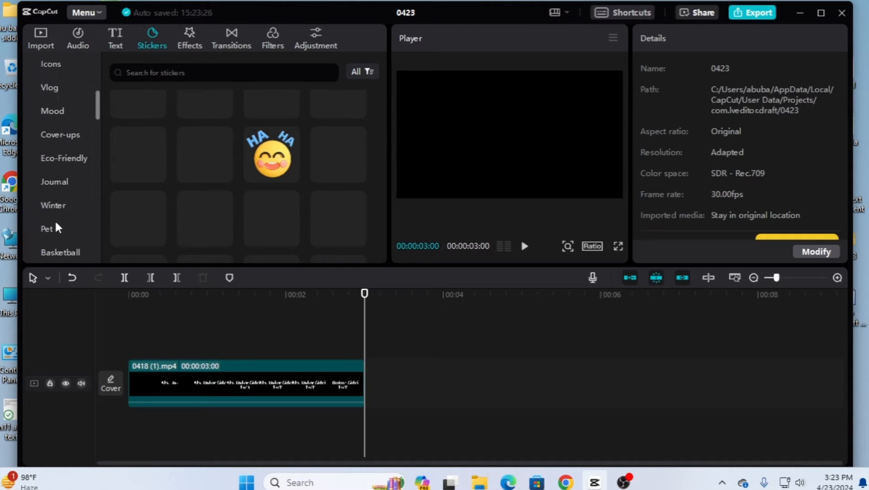
pyautogui.scroll(-4, 58, 225)
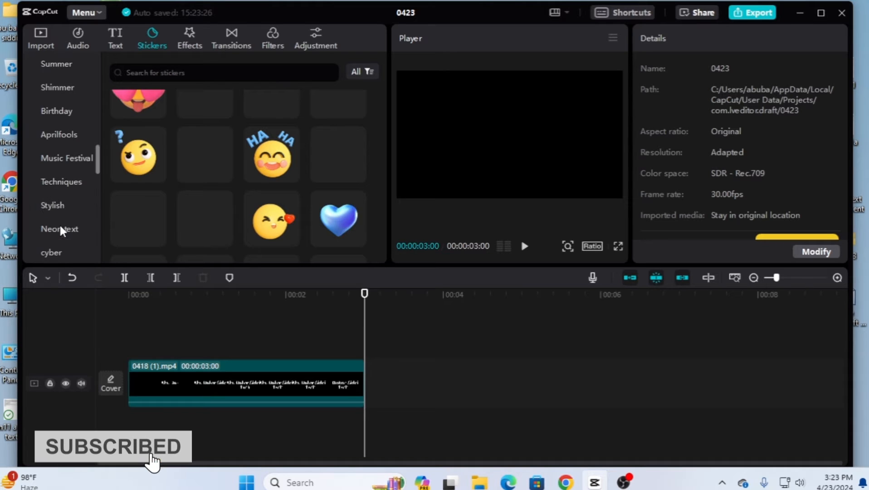
pyautogui.scroll(-7, 57, 218)
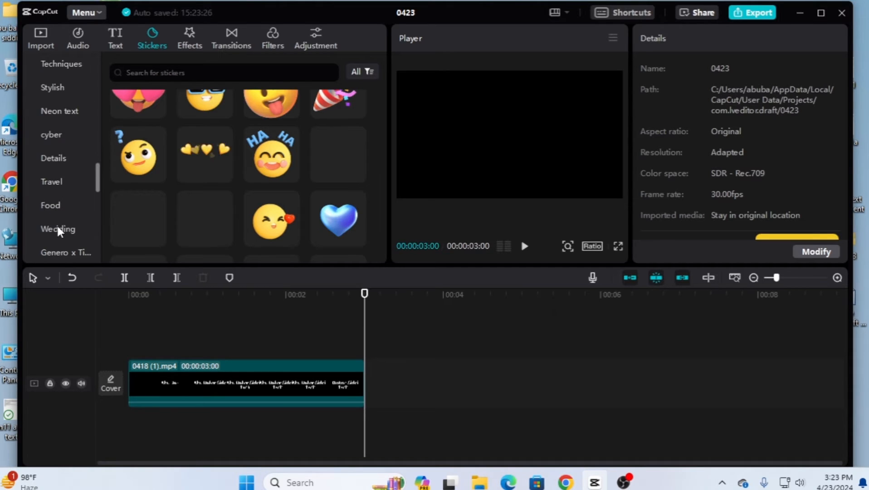
pyautogui.scroll(-5, 57, 226)
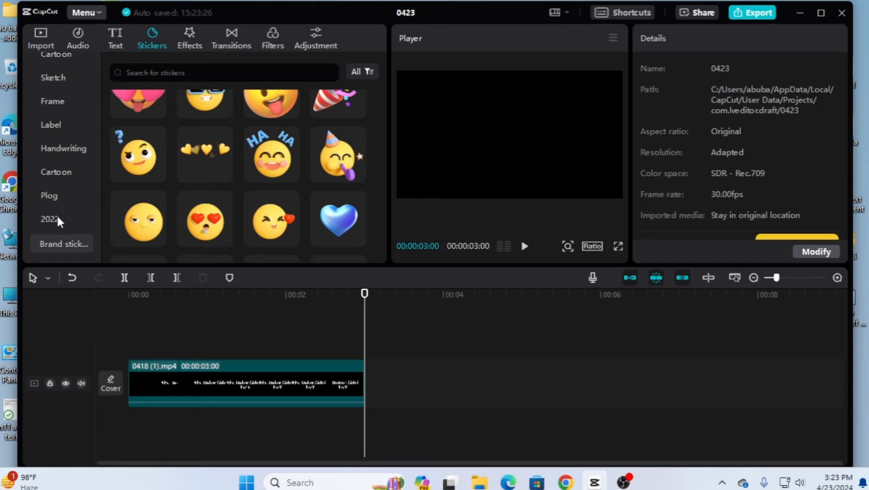
# Place the heart-shaped fireworks sticker from the 2022 category above the video at about 00:00:00:02
pyautogui.click(57, 219)
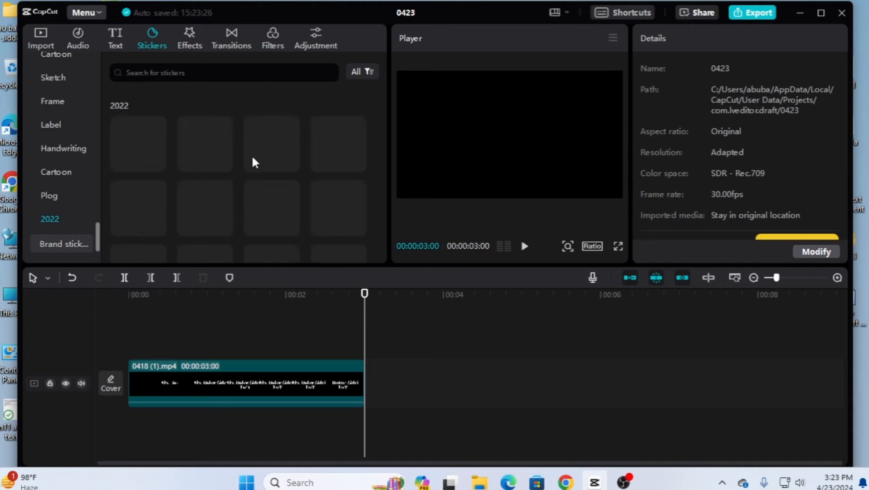
pyautogui.moveTo(254, 141)
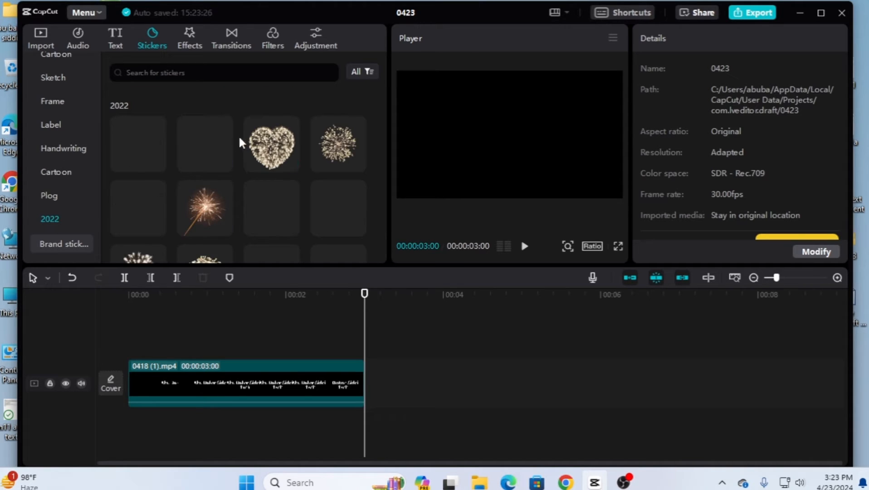
pyautogui.moveTo(281, 145); pyautogui.dragTo(136, 346)
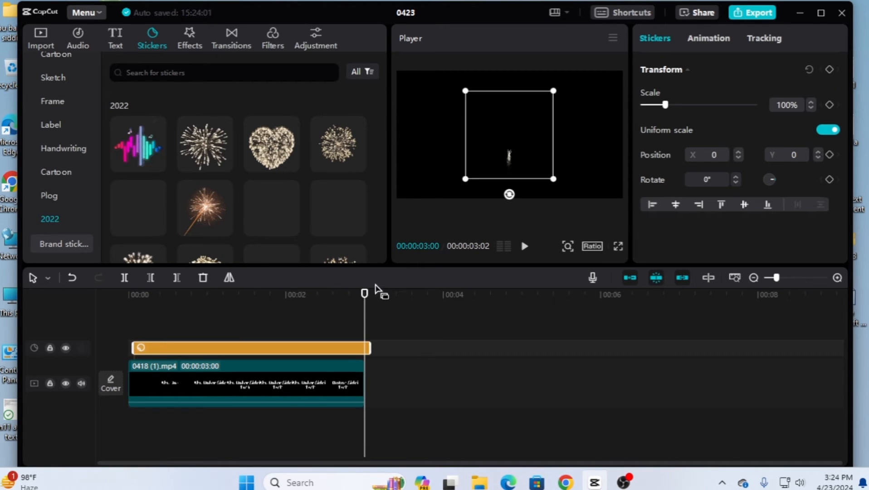
# Play the video with the heart fireworks sticker from the start and return the playhead to 00:00:01:22
pyautogui.moveTo(364, 294); pyautogui.dragTo(103, 309)
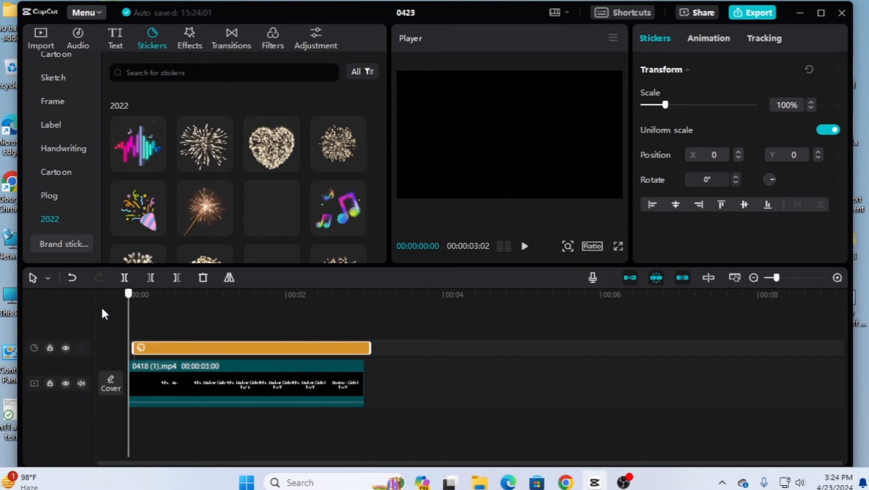
pyautogui.click(524, 246)
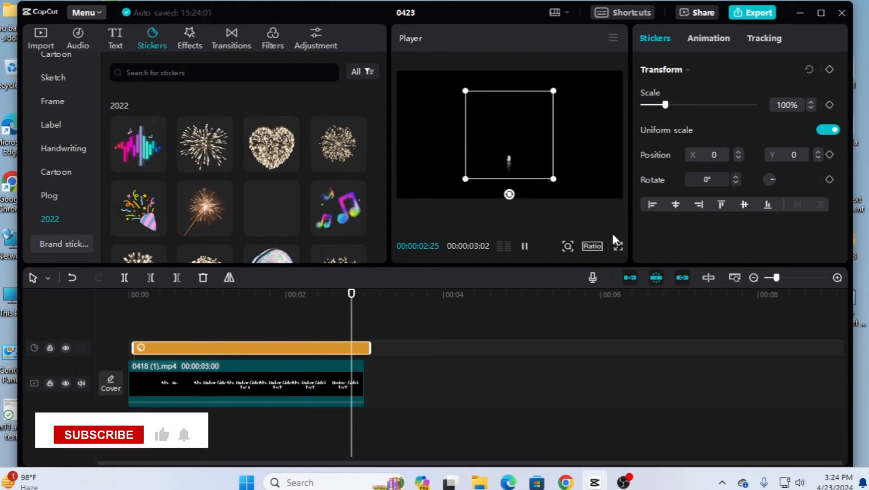
pyautogui.moveTo(370, 294); pyautogui.dragTo(262, 303)
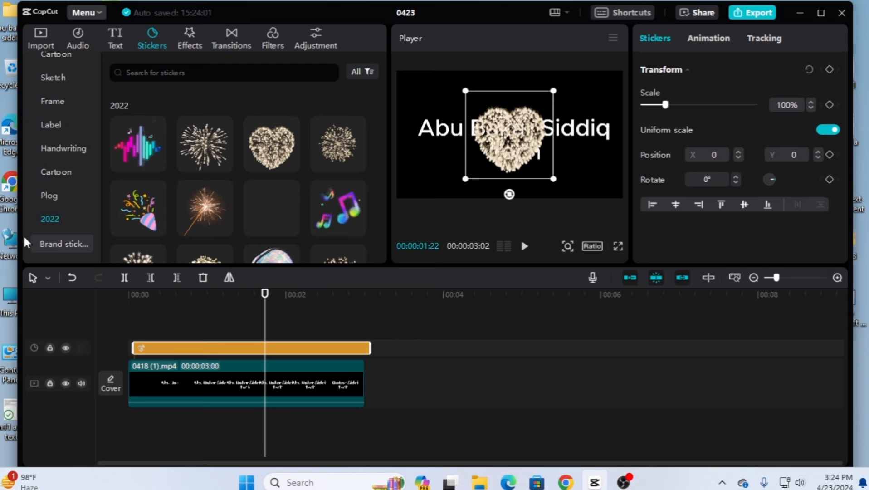
# Open the Cartoon sticker category and download the four stickers in its first row
pyautogui.click(64, 171)
pyautogui.click(65, 148)
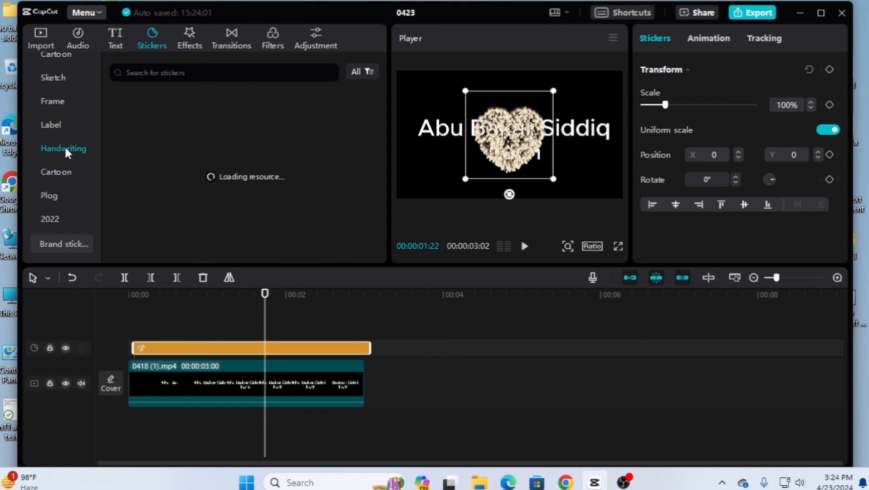
pyautogui.click(53, 172)
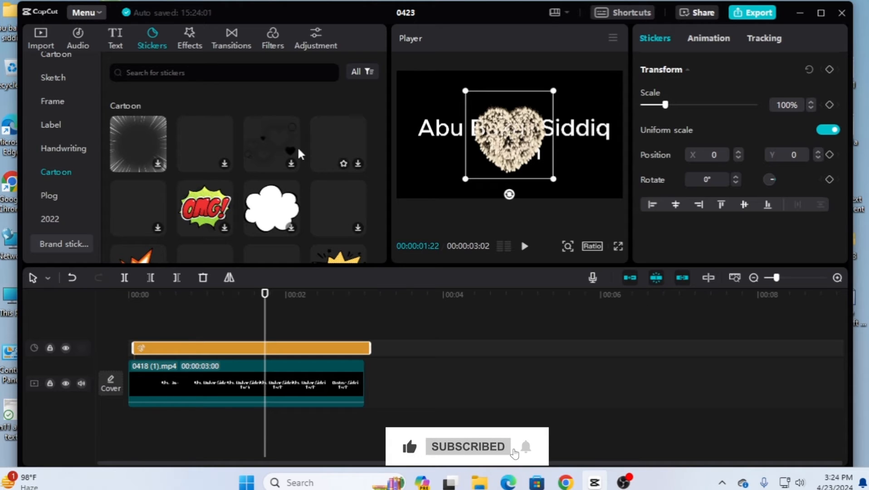
pyautogui.click(156, 165)
pyautogui.click(223, 164)
pyautogui.click(291, 162)
pyautogui.click(355, 164)
# Download the exclamation-mark explosion and white spiky burst stickers from the Cartoon category and preview the white burst
pyautogui.scroll(-10, 216, 207)
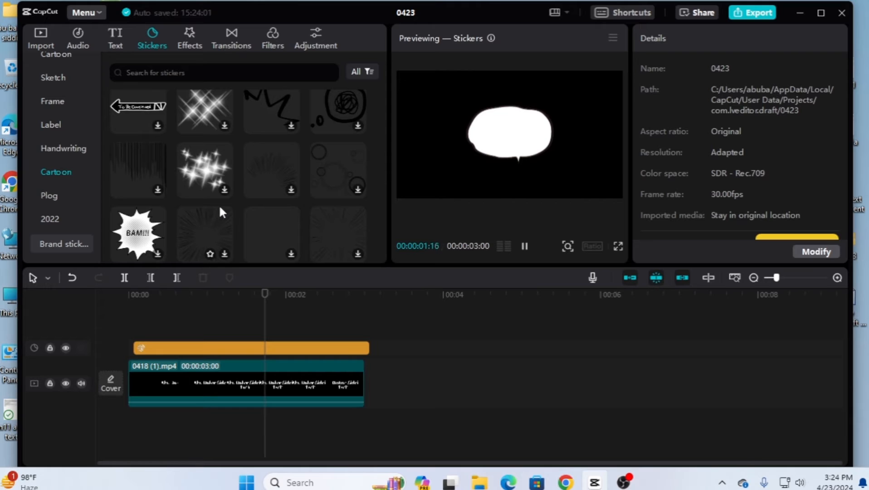
pyautogui.scroll(5, 219, 205)
pyautogui.click(152, 171)
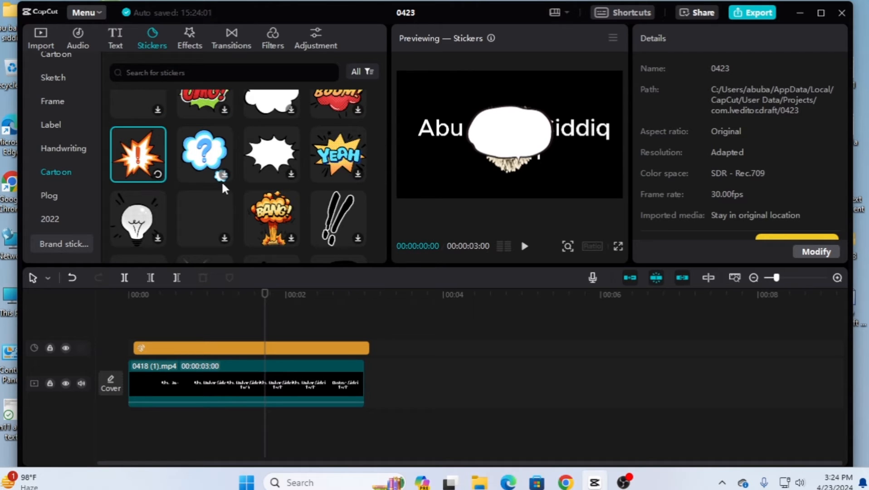
pyautogui.click(289, 173)
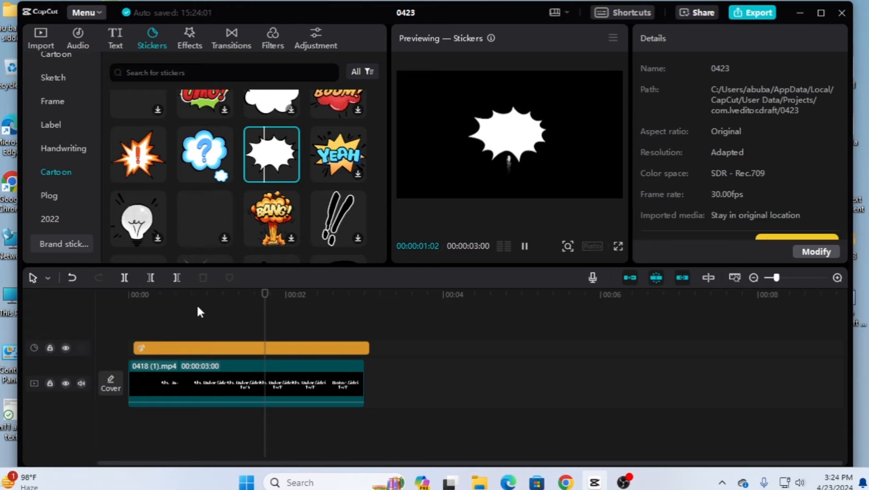
# Look through the Illustration and Chic sticker categories
pyautogui.scroll(5, 66, 186)
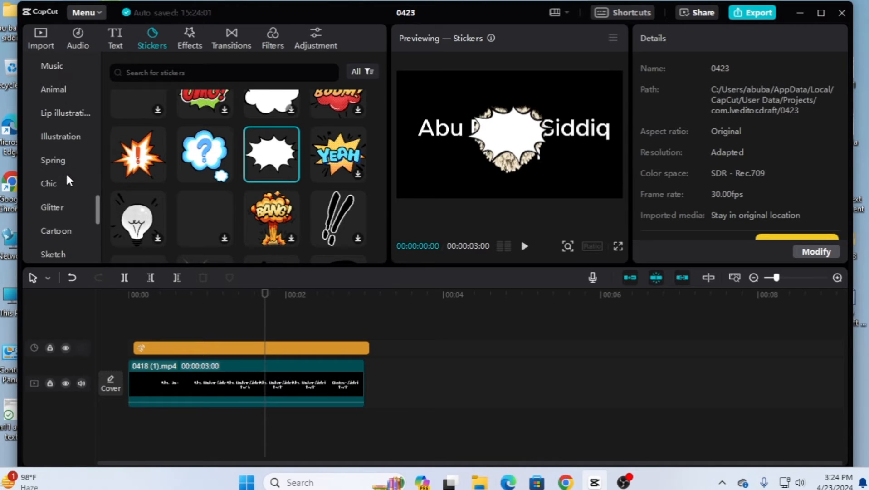
pyautogui.click(63, 140)
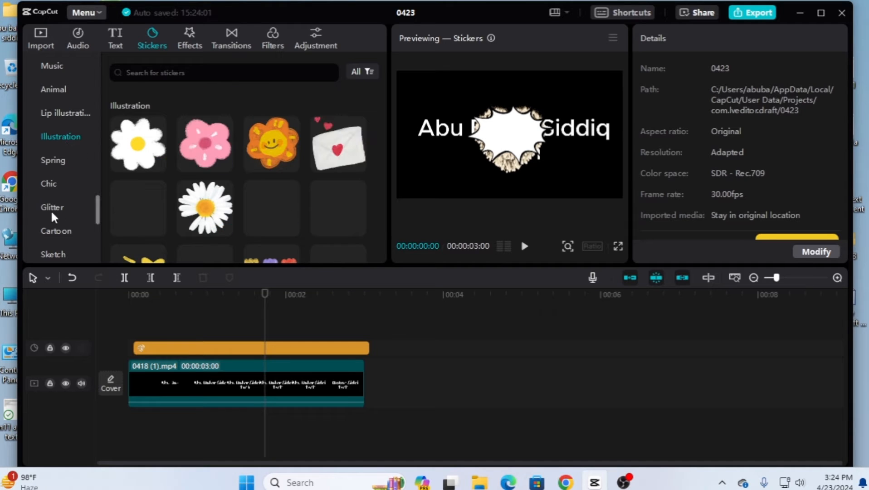
pyautogui.click(50, 183)
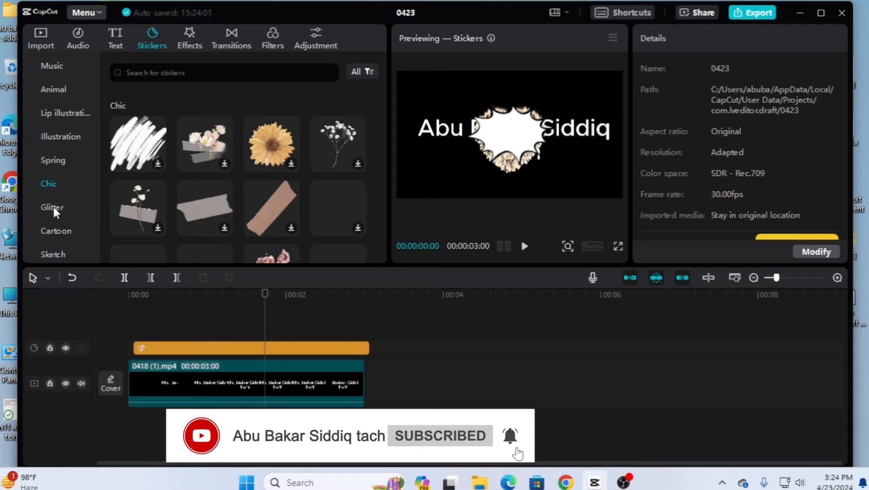
# Open the Glitter sticker category
pyautogui.click(51, 205)
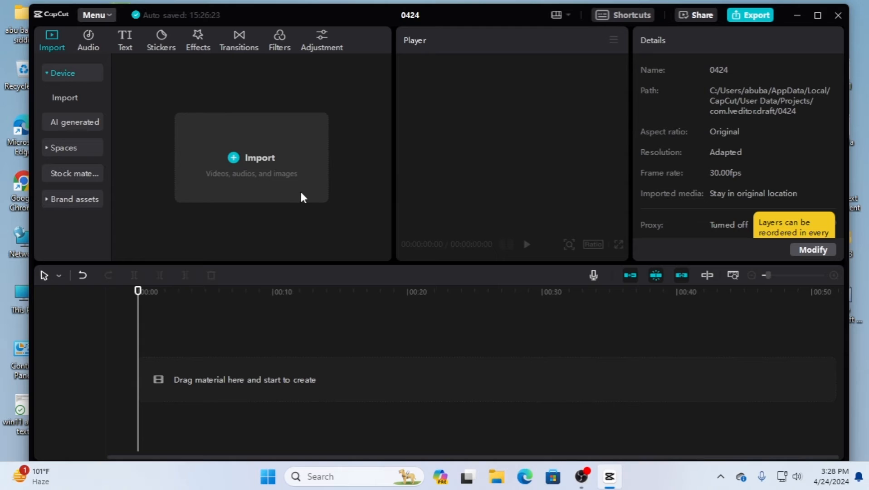
# Import the mixkit girl-dancing-happily-in-a-field-of-flowers video and place it at the start of the timeline
pyautogui.click(254, 167)
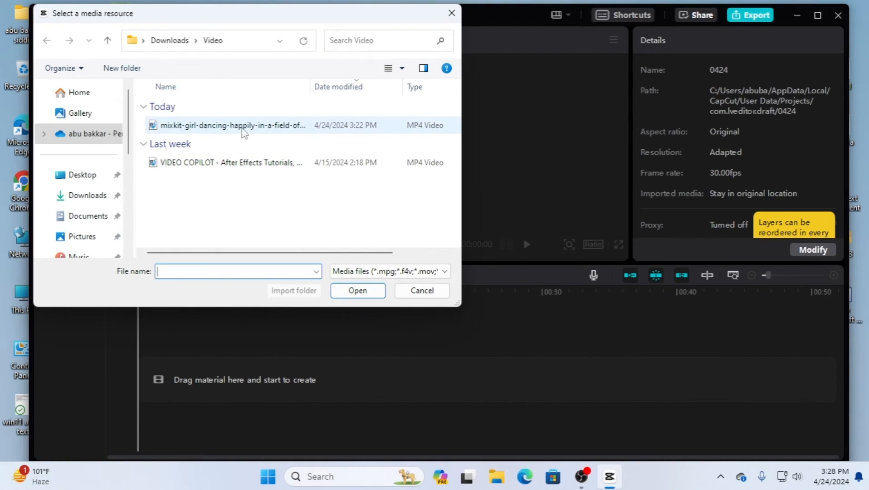
pyautogui.click(243, 129)
pyautogui.click(357, 290)
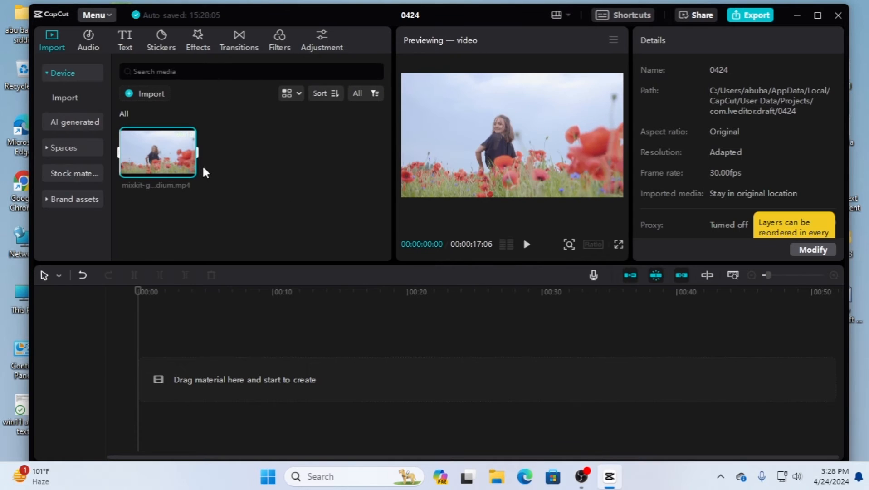
pyautogui.moveTo(148, 152); pyautogui.dragTo(142, 382)
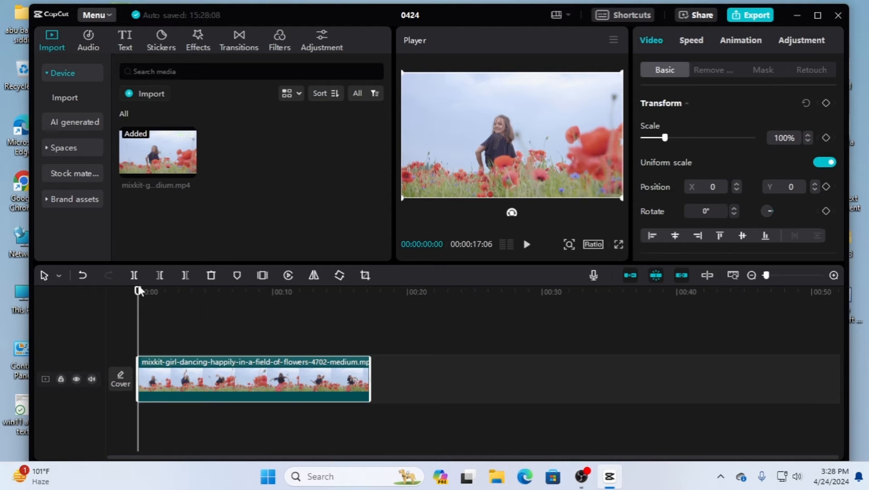
# Split the flower-field clip at 00:00:01:01 and 00:00:02:07
pyautogui.moveTo(140, 292); pyautogui.dragTo(152, 292)
pyautogui.click(135, 276)
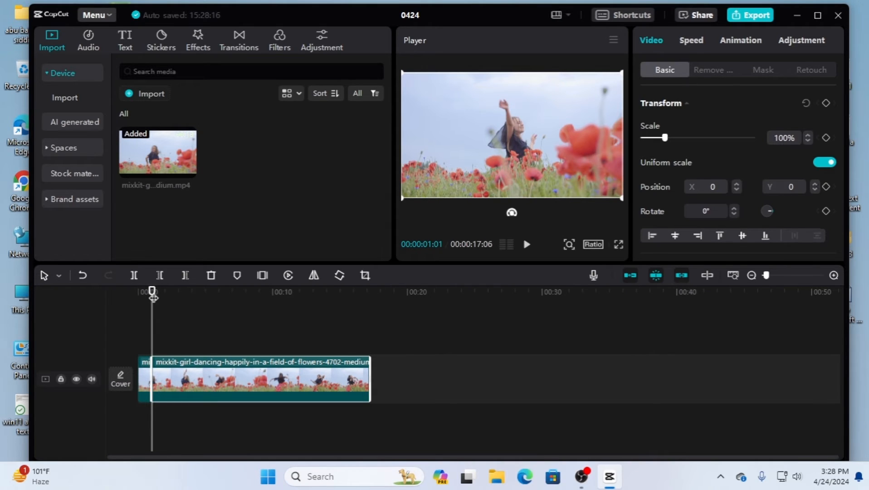
pyautogui.moveTo(151, 293); pyautogui.dragTo(168, 301)
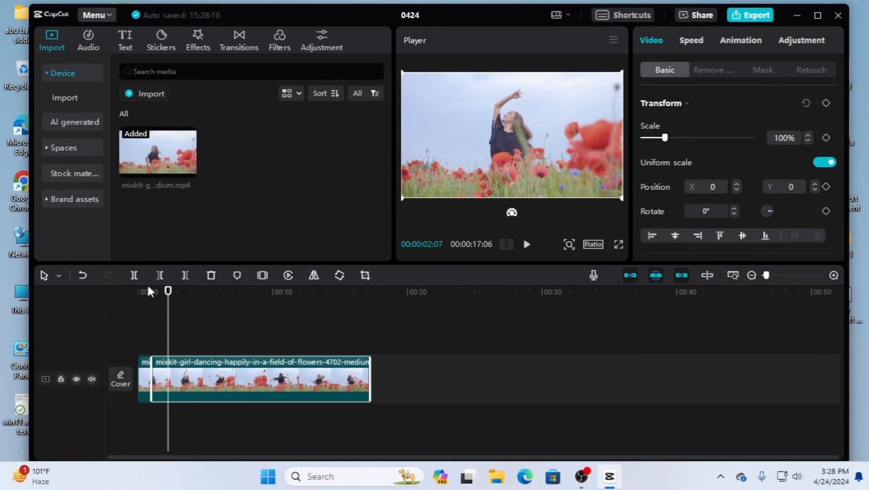
pyautogui.click(134, 275)
# Split the remaining long clip at six further points in short intervals, ending with a cut at 00:00:09:12
pyautogui.moveTo(169, 292); pyautogui.dragTo(216, 294)
pyautogui.click(133, 275)
pyautogui.click(134, 275)
pyautogui.click(134, 275)
pyautogui.moveTo(219, 298); pyautogui.dragTo(265, 295)
pyautogui.click(133, 275)
pyautogui.click(134, 275)
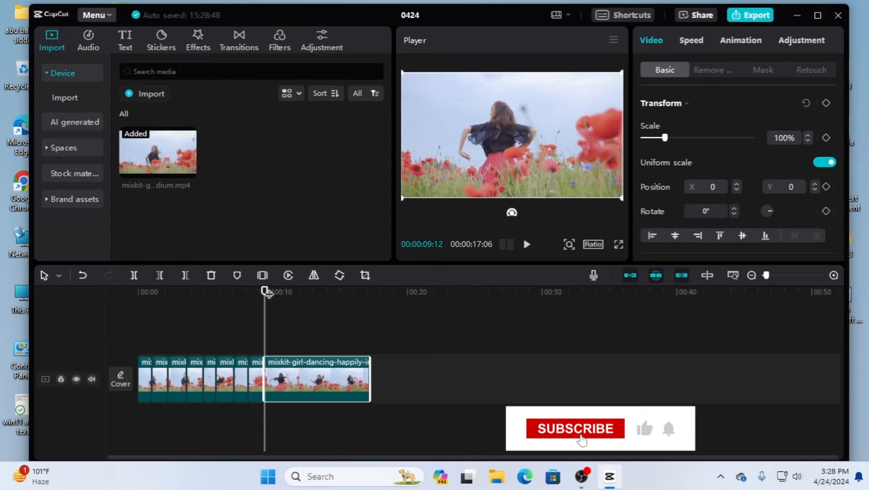
# Split the remaining clip at 00:00:10:26 and 00:00:12:09, and return the playhead to the start
pyautogui.moveTo(264, 291); pyautogui.dragTo(284, 297)
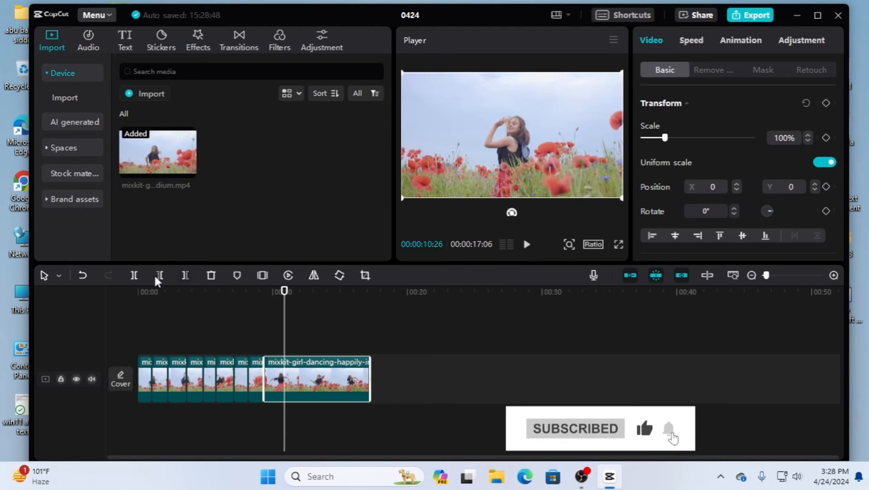
pyautogui.click(134, 275)
pyautogui.moveTo(286, 293); pyautogui.dragTo(303, 292)
pyautogui.click(134, 275)
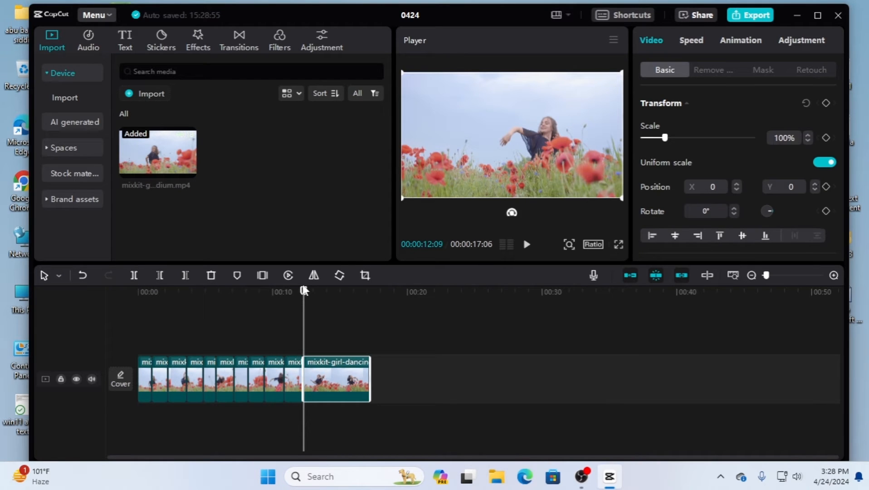
pyautogui.moveTo(303, 293); pyautogui.dragTo(111, 320)
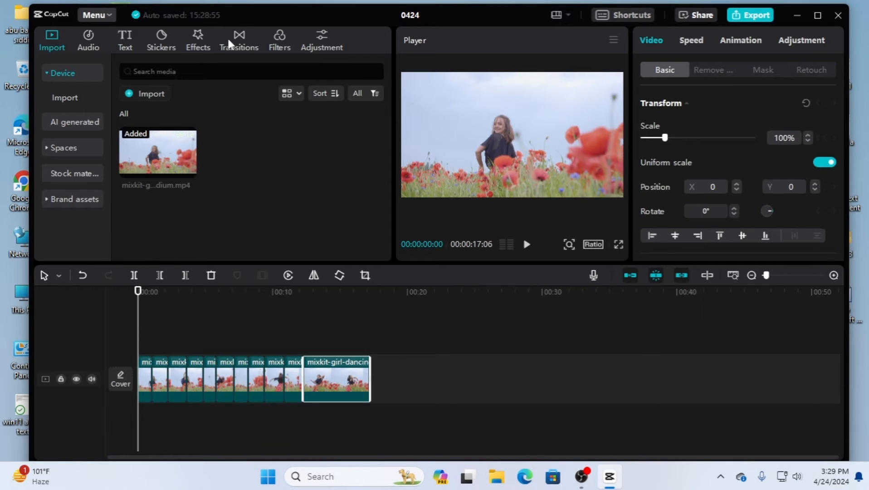
# Open the video effects library and look through its list of categories
pyautogui.click(198, 36)
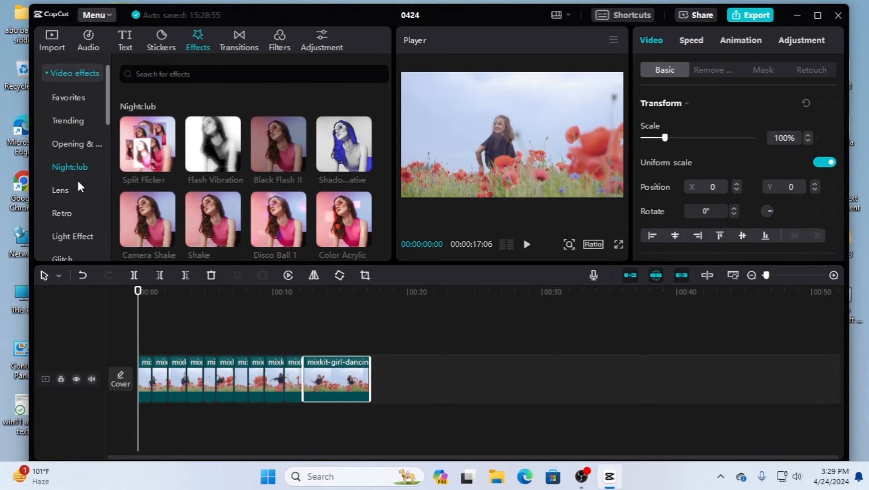
pyautogui.click(46, 73)
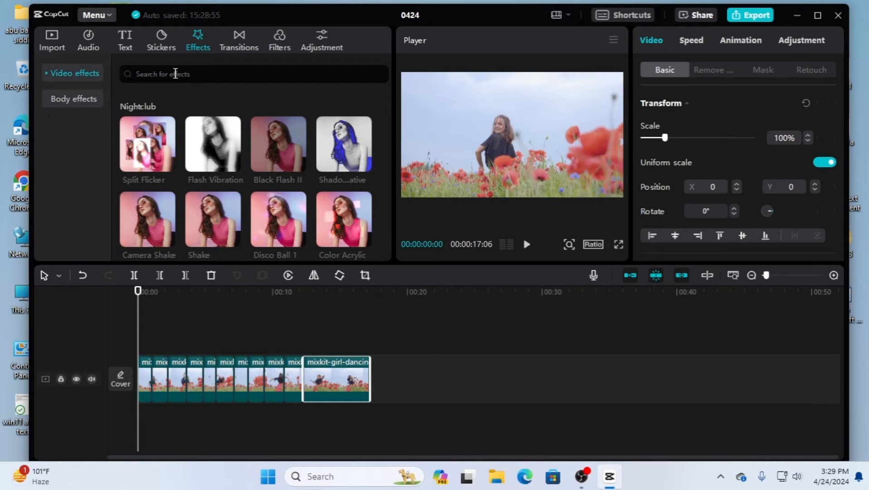
pyautogui.click(47, 72)
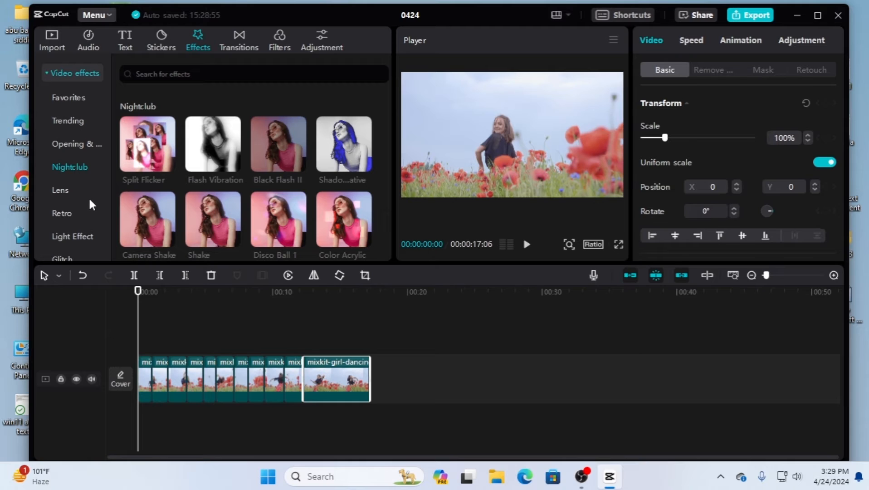
pyautogui.scroll(-10, 66, 204)
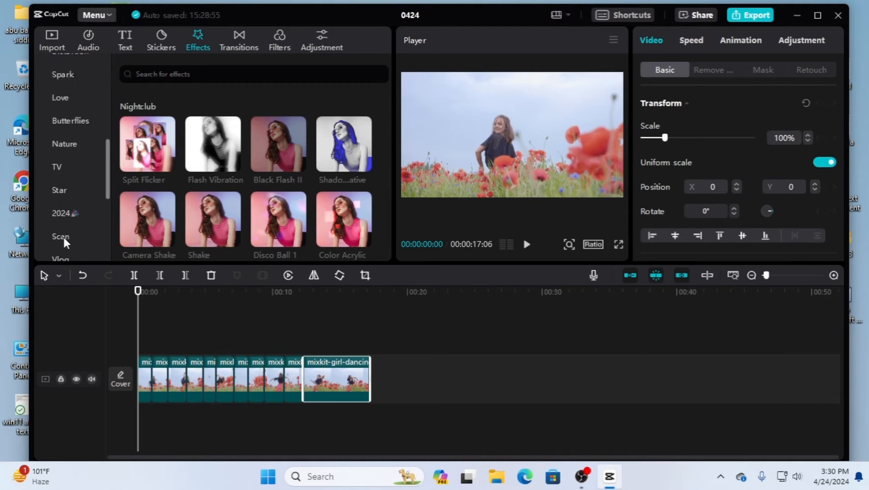
pyautogui.scroll(8, 64, 212)
pyautogui.scroll(2, 64, 213)
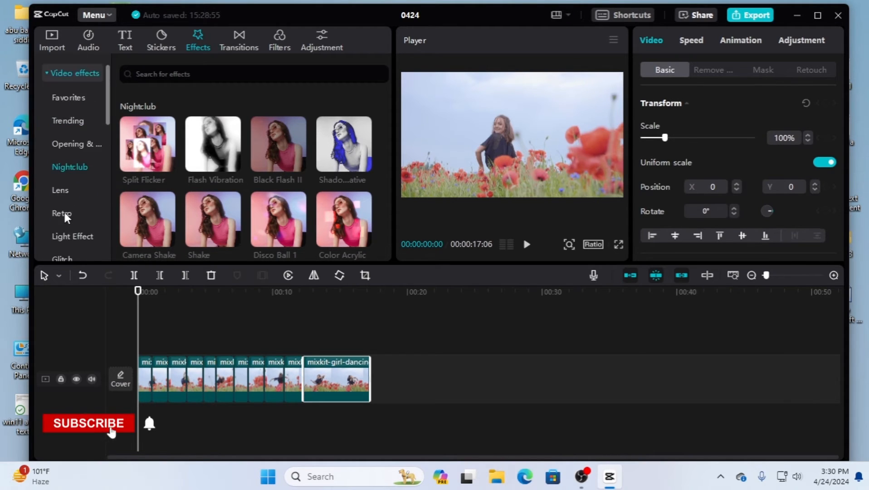
# Add the Star effect from Favorites at the start of the timeline and play the video twice from the beginning
pyautogui.click(66, 98)
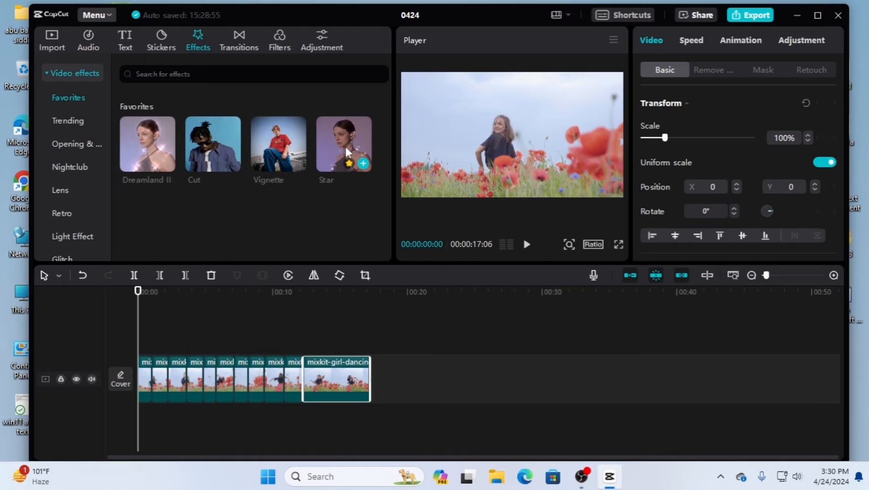
pyautogui.moveTo(345, 141); pyautogui.dragTo(139, 376)
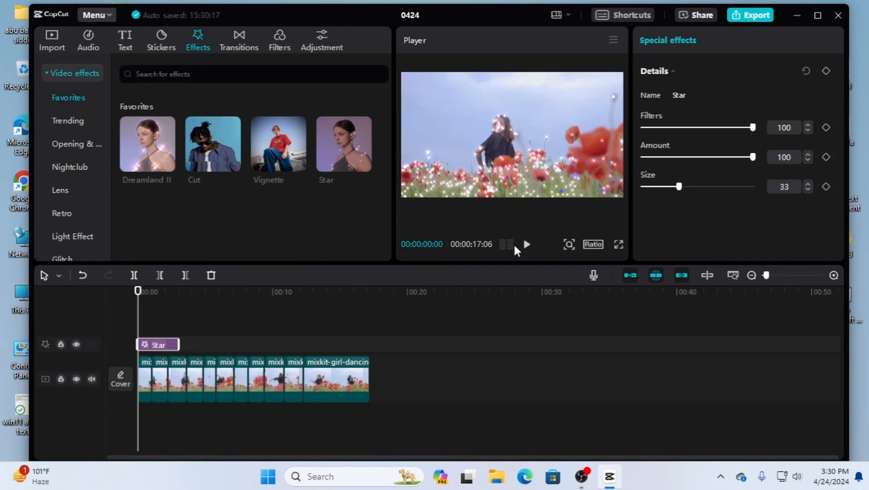
pyautogui.click(526, 245)
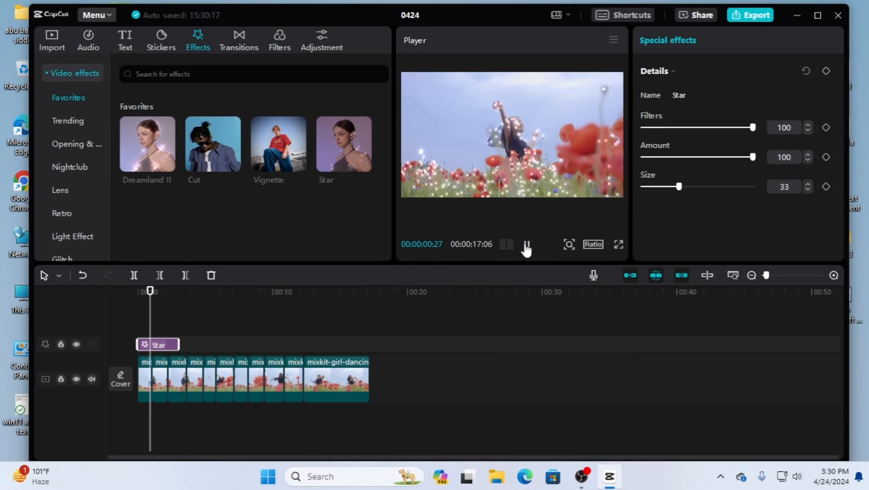
pyautogui.click(527, 245)
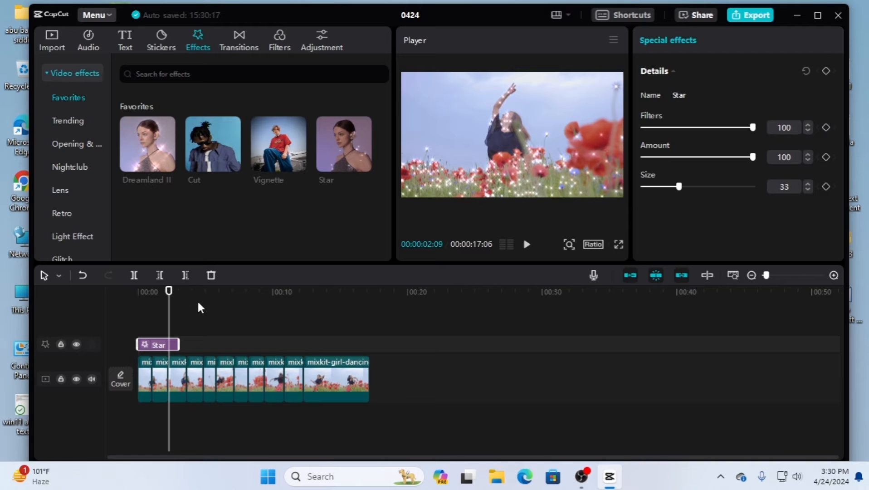
pyautogui.moveTo(169, 293); pyautogui.dragTo(97, 310)
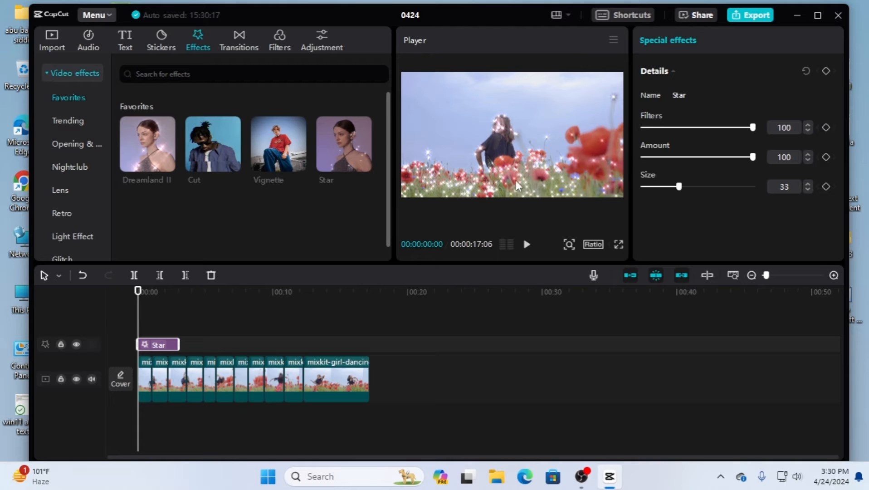
pyautogui.click(525, 245)
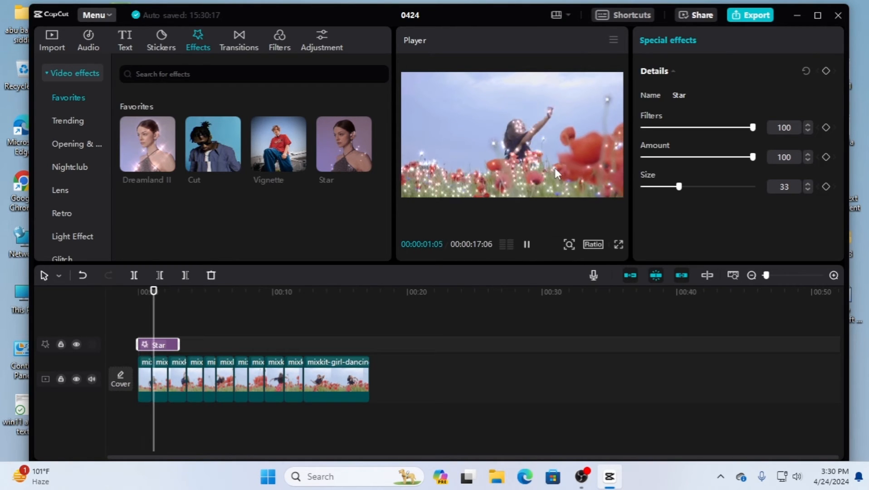
pyautogui.click(527, 246)
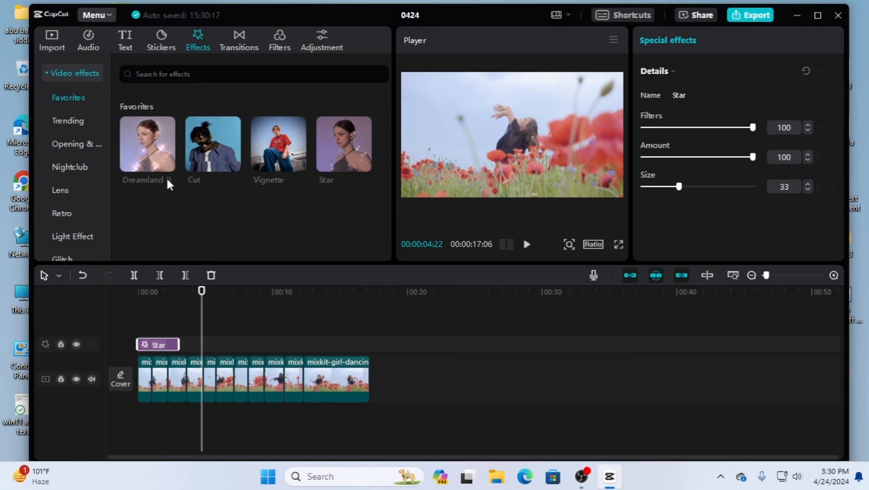
# Apply the Split Flicker effect from the Trending category to the first clip and play the video from the start
pyautogui.moveTo(205, 143)
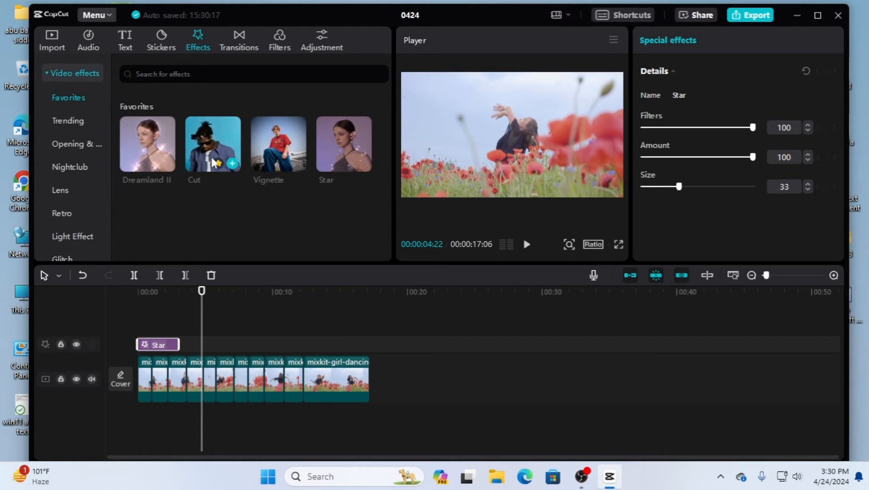
pyautogui.click(67, 122)
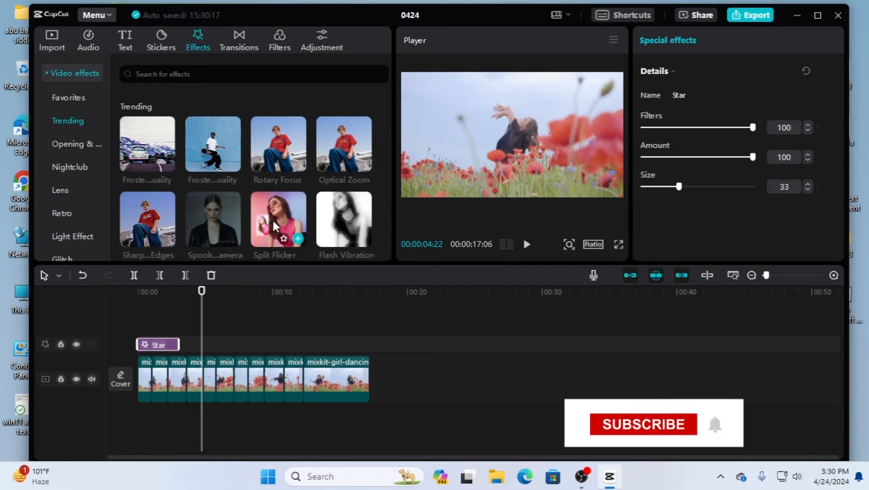
pyautogui.moveTo(279, 220); pyautogui.dragTo(145, 370)
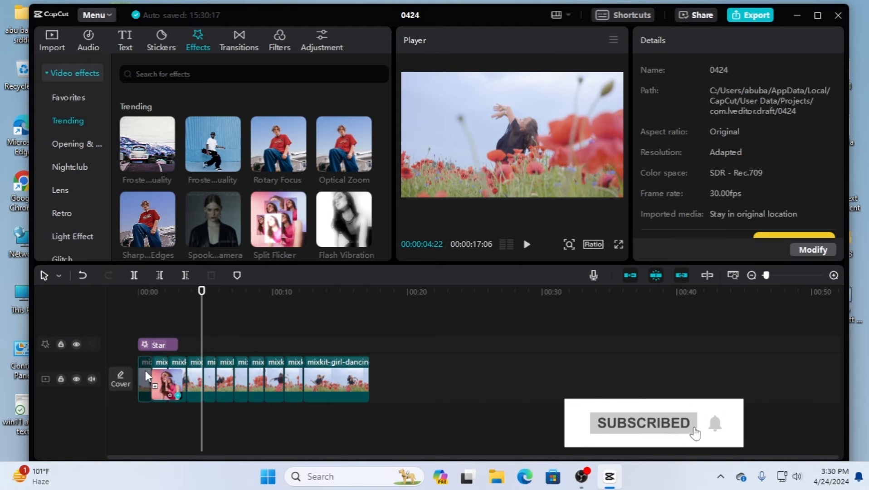
pyautogui.moveTo(204, 293); pyautogui.dragTo(101, 262)
pyautogui.click(528, 242)
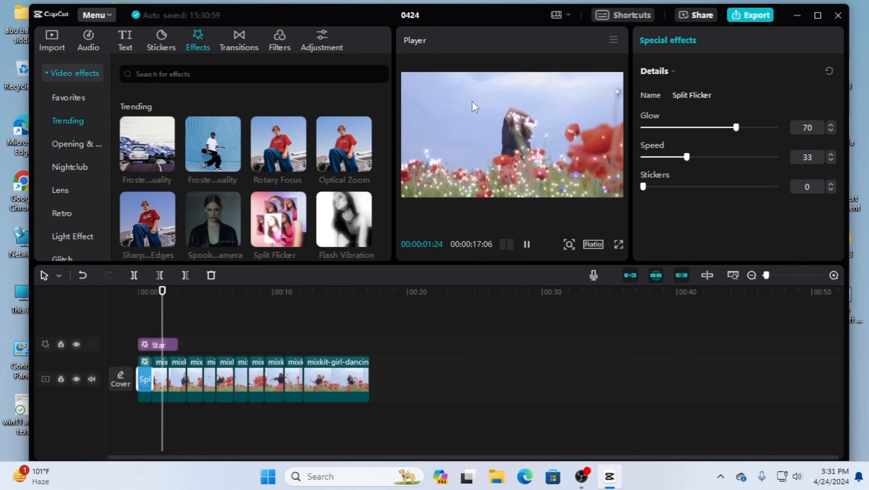
pyautogui.click(527, 244)
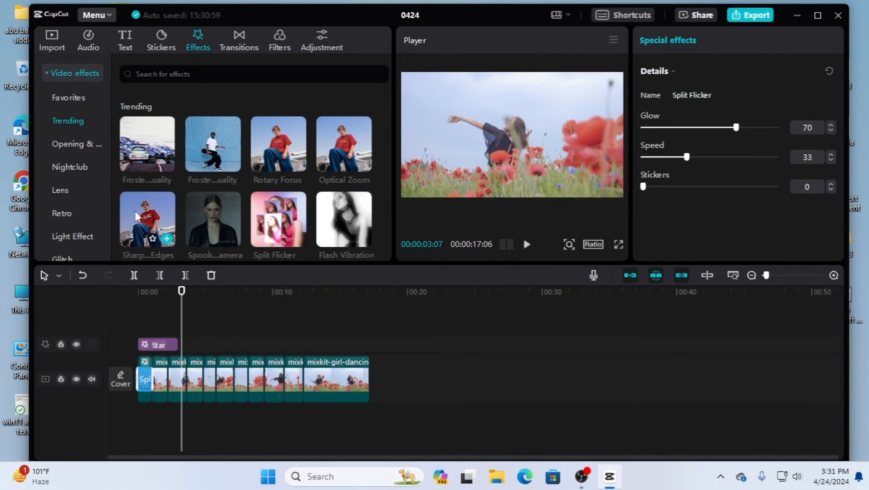
# Add the Blu-ray Scanning effect from the Trending category above the clips, starting at the second clip, and play the video from the start
pyautogui.scroll(-2, 270, 194)
pyautogui.scroll(1, 269, 197)
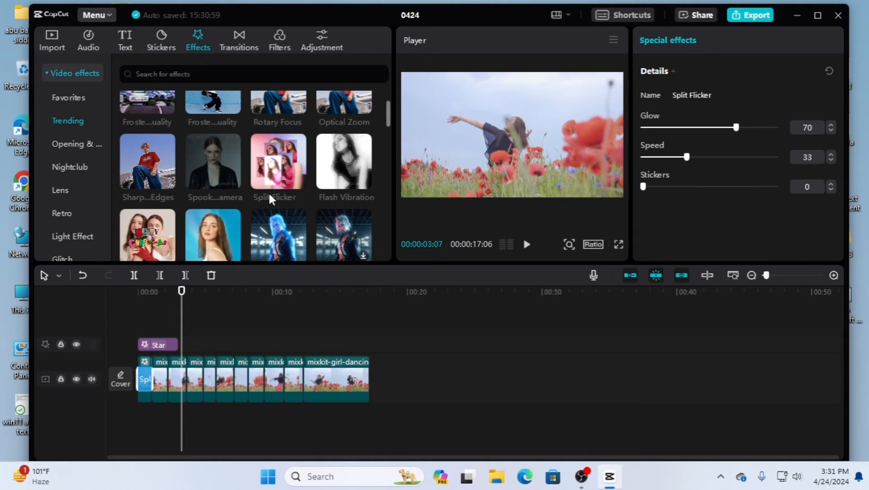
pyautogui.scroll(-1, 271, 196)
pyautogui.click(203, 320)
pyautogui.moveTo(204, 317); pyautogui.dragTo(154, 370)
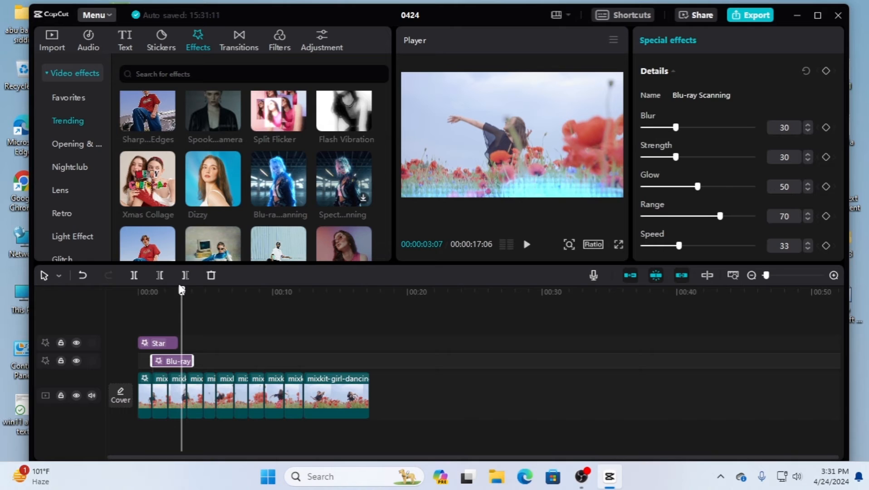
pyautogui.click(120, 294)
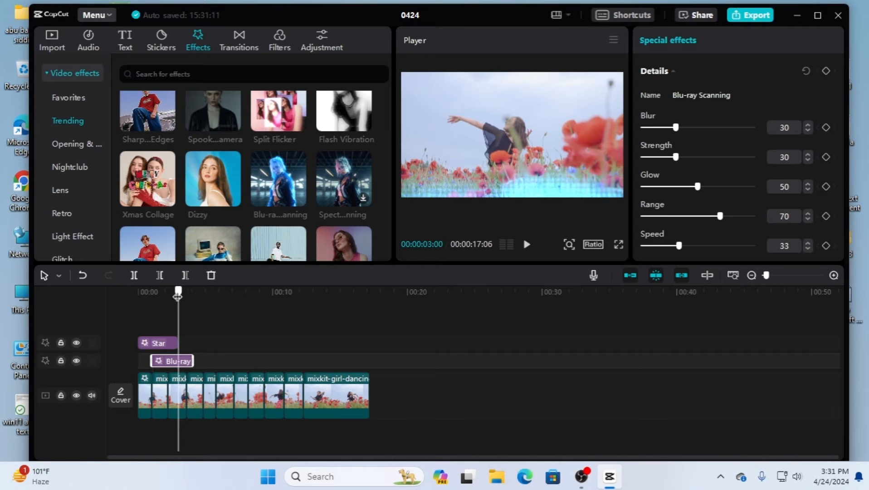
pyautogui.click(526, 245)
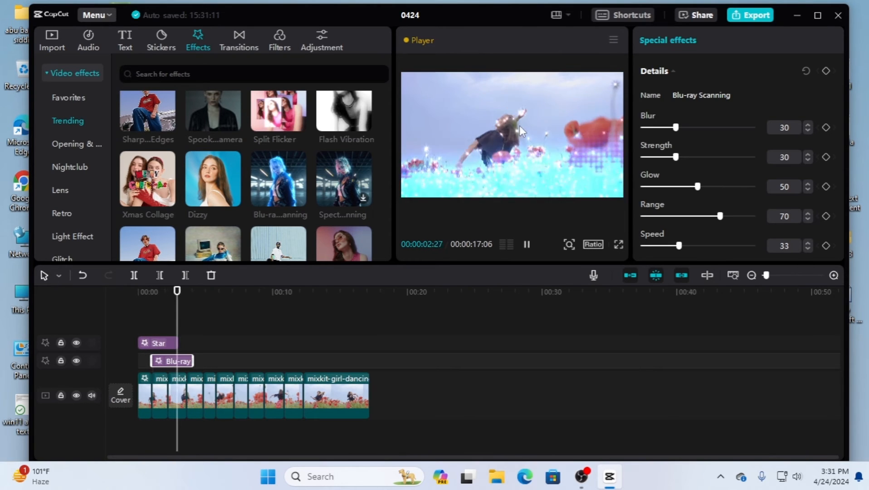
pyautogui.click(527, 244)
# Delete the Star and Blu-ray Scanning effects from the timeline
pyautogui.click(162, 343)
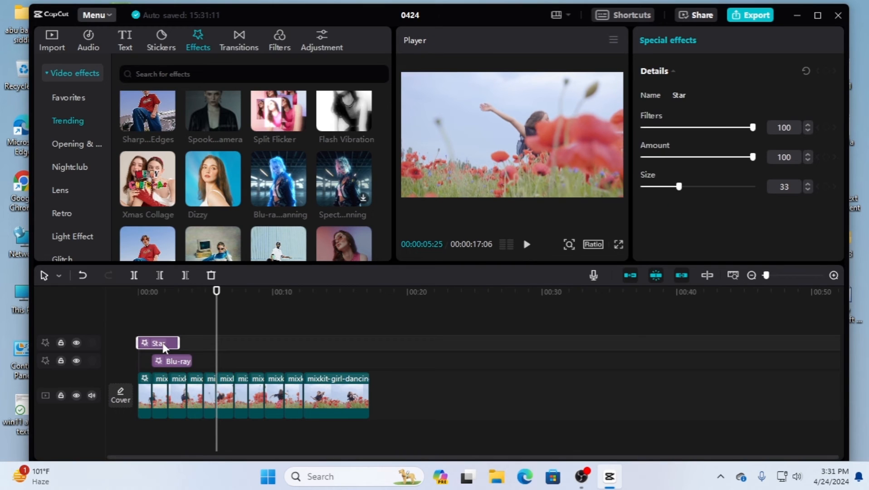
pyautogui.press('Delete')
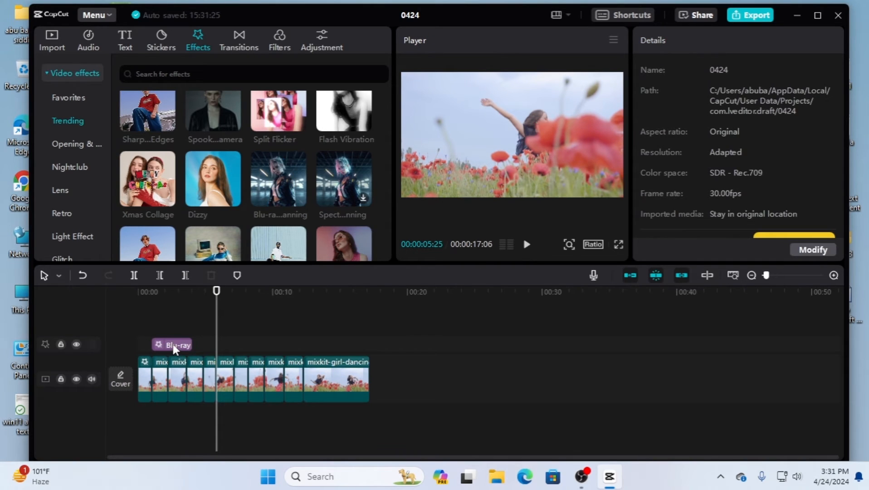
pyautogui.click(175, 347)
pyautogui.press('Delete')
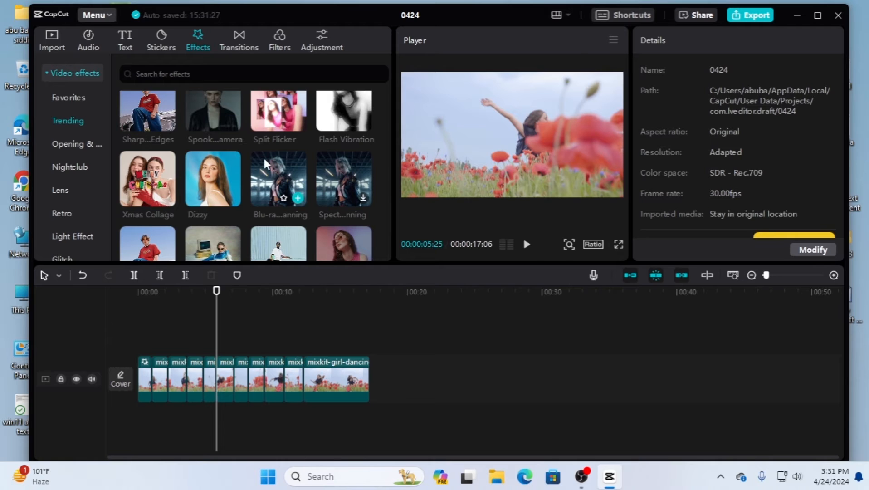
# Download and preview the scanning effect next to Blu-ray Scanning in the Trending category
pyautogui.click(363, 197)
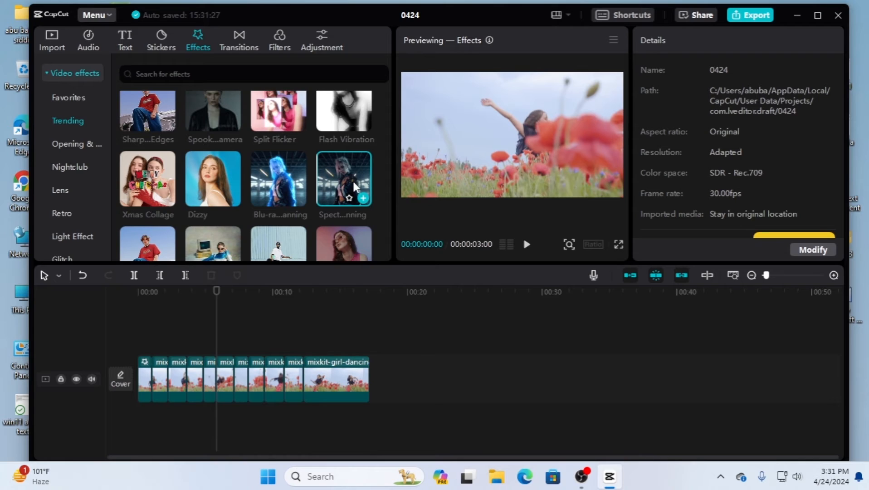
# Try out the Spectrum Scanning effect above the first clips by playing the video from the start, and delete the effect
pyautogui.moveTo(350, 181); pyautogui.dragTo(156, 346)
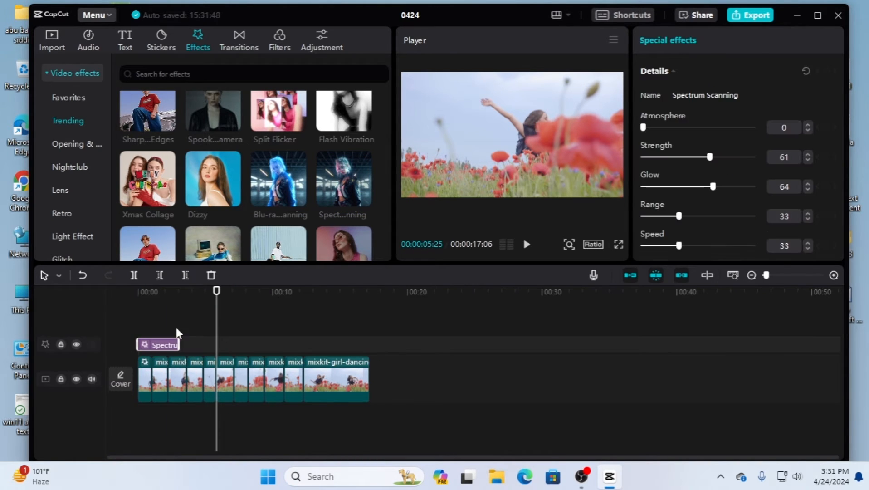
pyautogui.moveTo(216, 291); pyautogui.dragTo(103, 304)
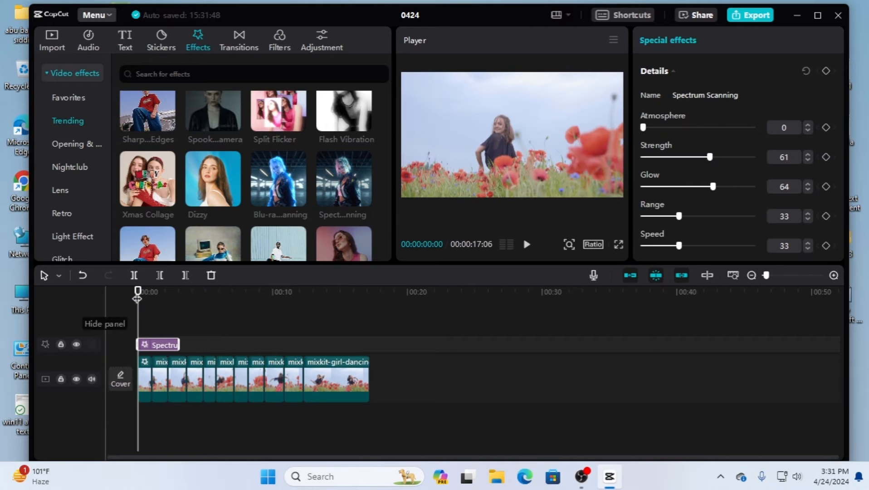
pyautogui.click(534, 245)
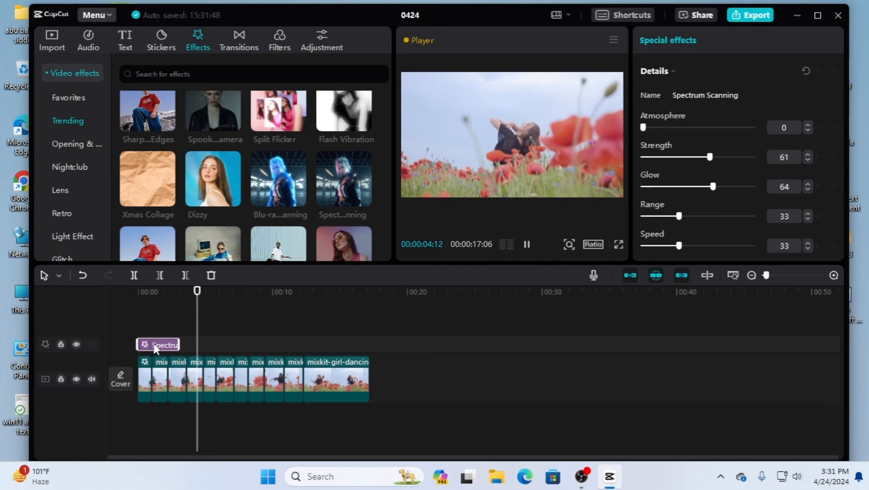
pyautogui.press('Delete')
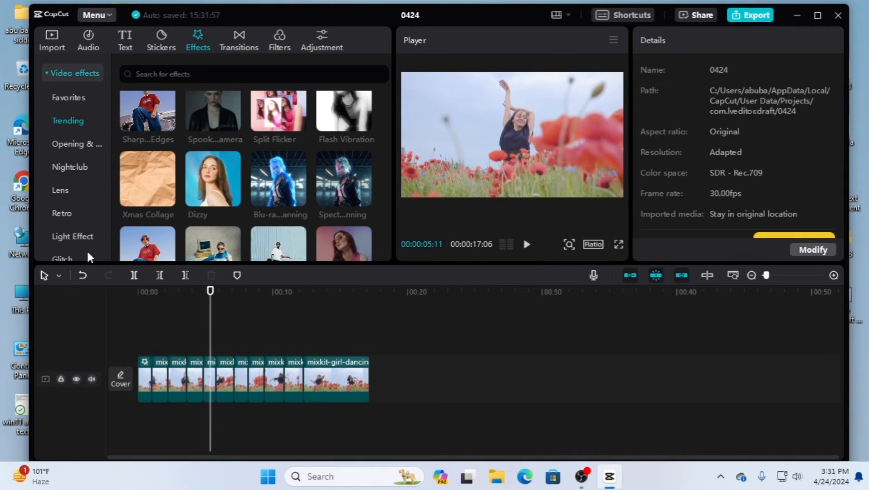
# Add the Diamond Zoom effect from the Opening & closing category at the start of the timeline and play the video from the start
pyautogui.click(72, 142)
pyautogui.moveTo(153, 150)
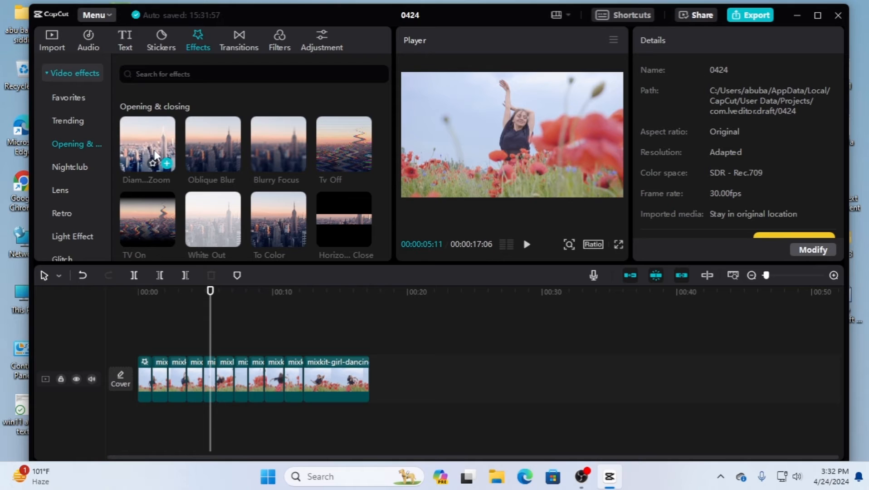
pyautogui.moveTo(141, 151); pyautogui.dragTo(143, 373)
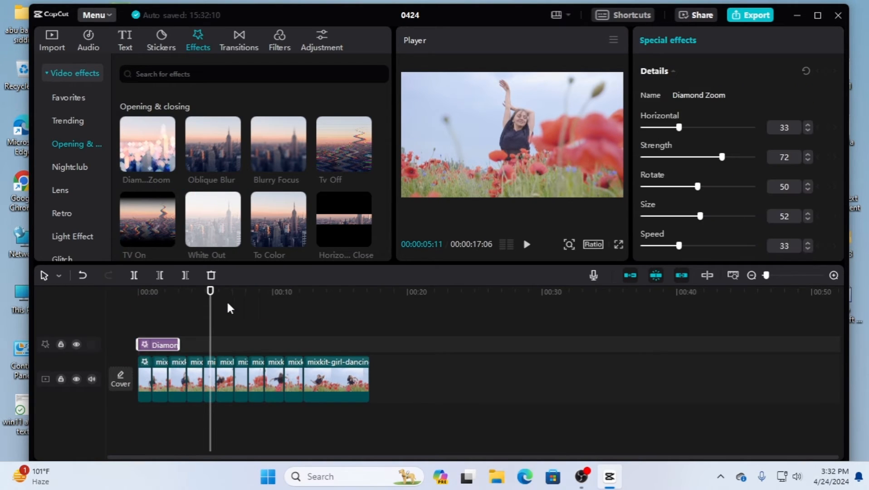
pyautogui.moveTo(210, 292); pyautogui.dragTo(101, 315)
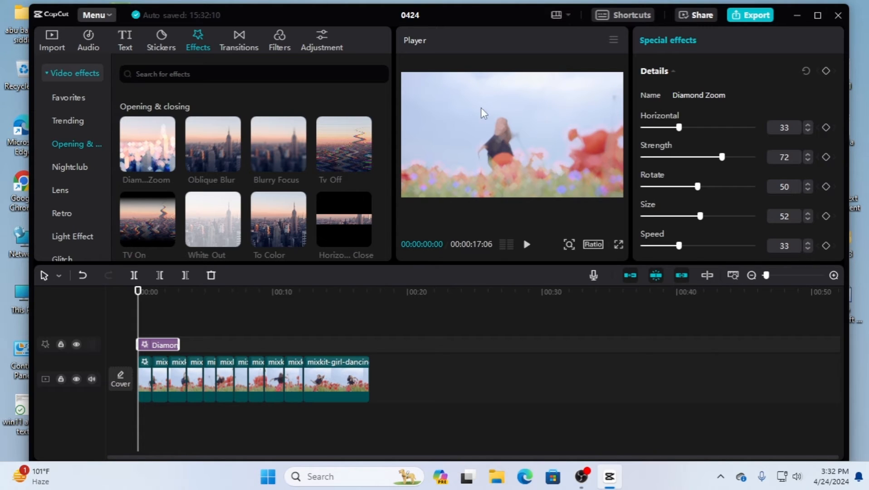
pyautogui.click(526, 246)
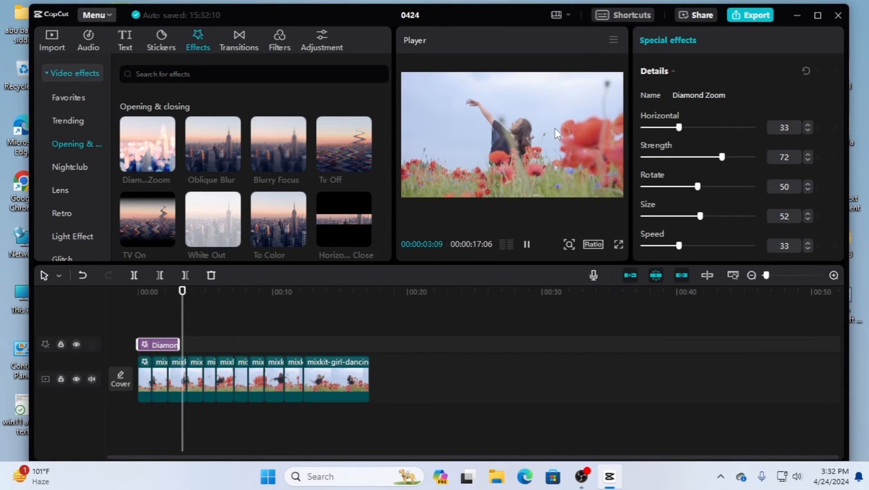
pyautogui.click(526, 244)
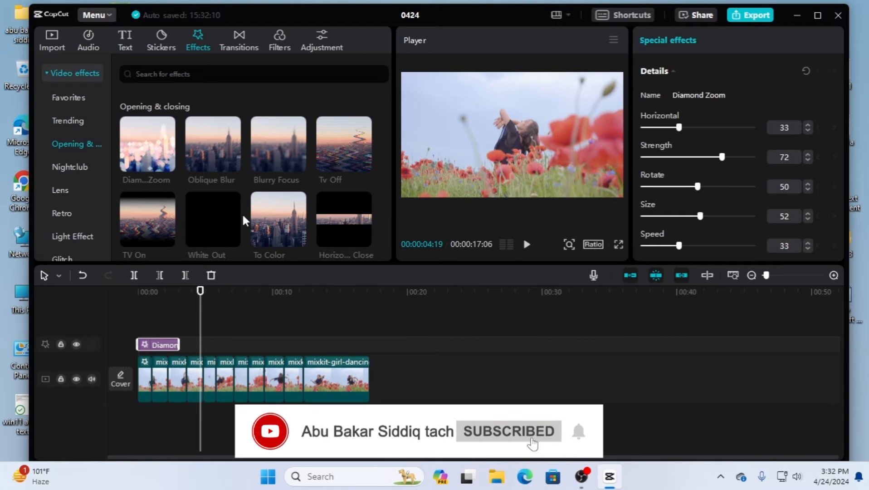
# Apply the Tv Off effect from the Opening & closing category to the fourth clip and play the video from just before it
pyautogui.scroll(-1, 242, 213)
pyautogui.scroll(1, 243, 214)
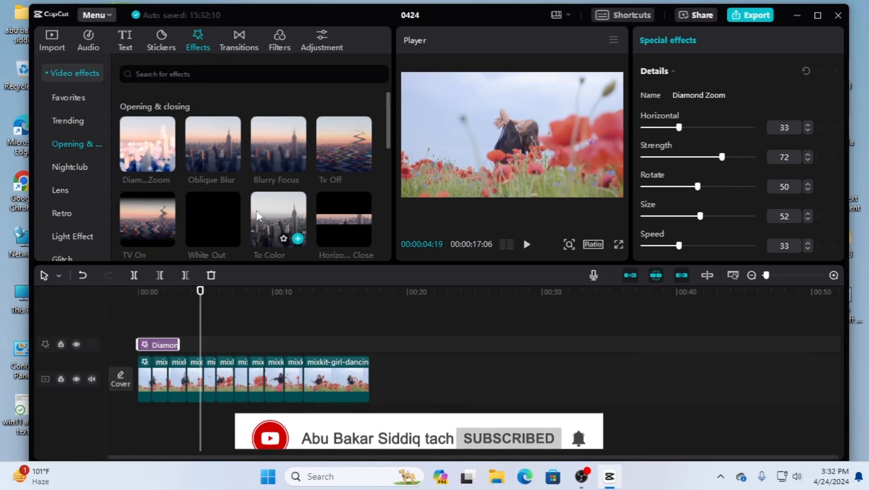
pyautogui.scroll(-1, 244, 207)
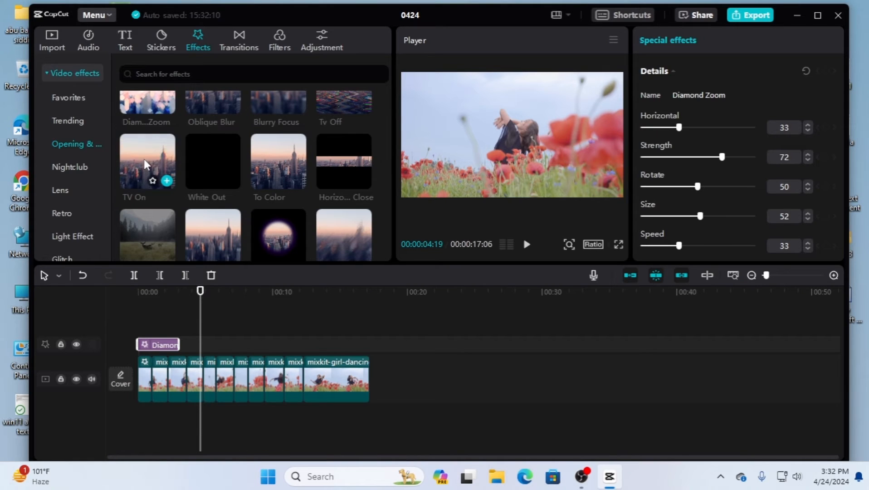
pyautogui.scroll(1, 322, 124)
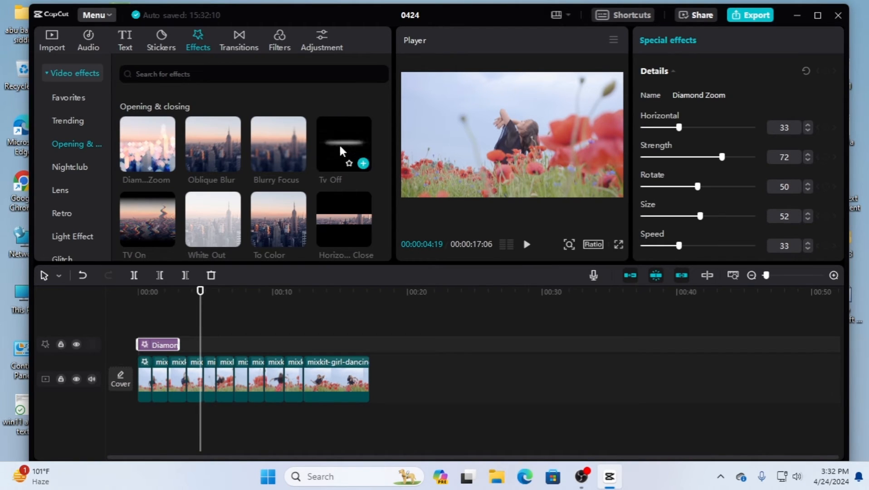
pyautogui.moveTo(344, 145); pyautogui.dragTo(196, 379)
pyautogui.moveTo(200, 291); pyautogui.dragTo(182, 291)
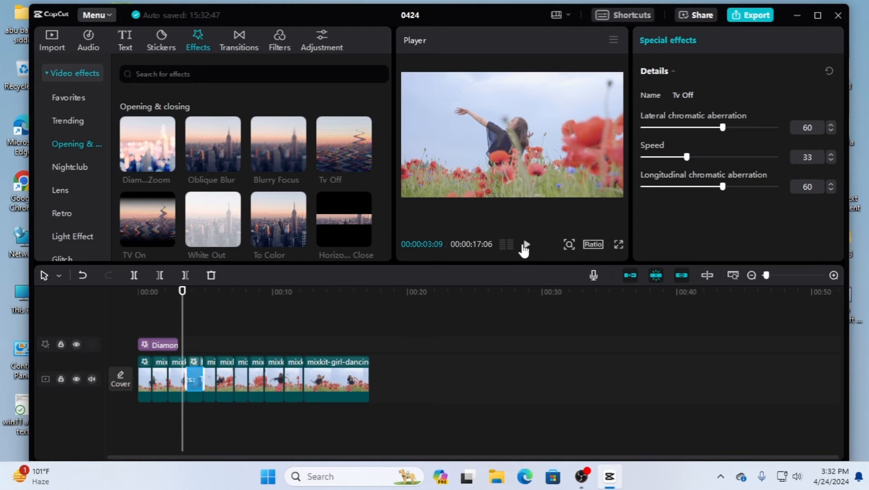
pyautogui.click(525, 245)
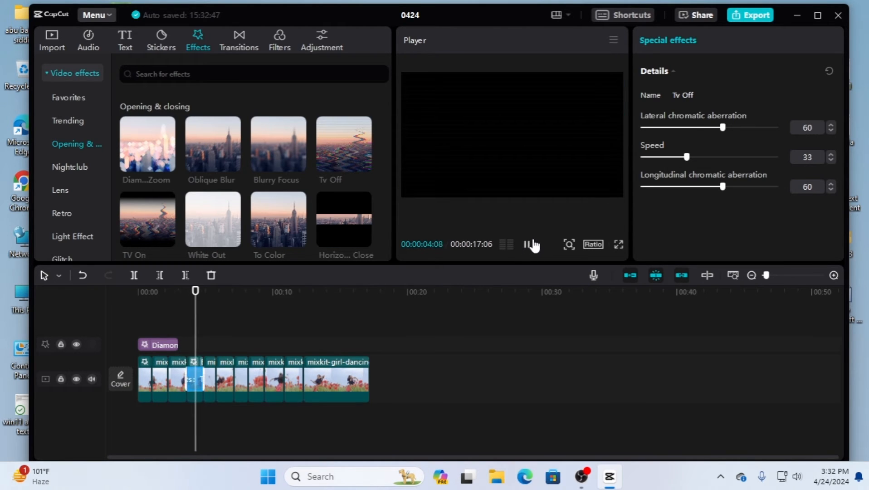
pyautogui.click(526, 245)
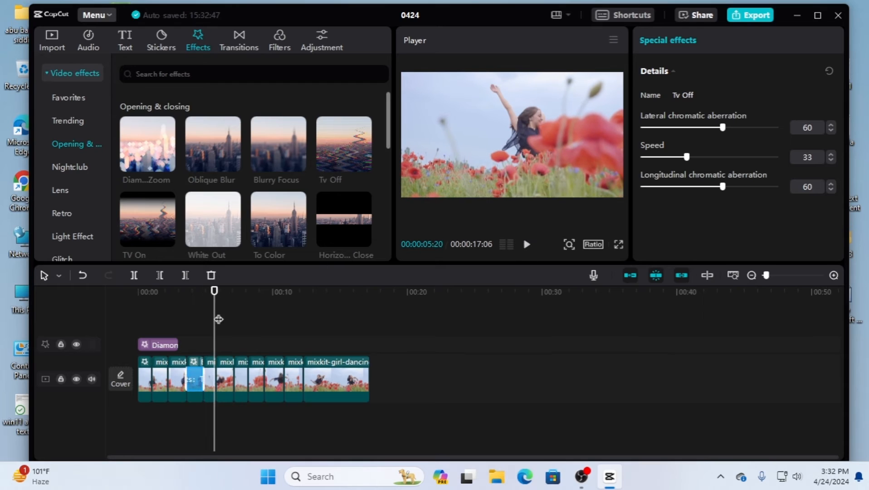
# Clear all clips and effects from the timeline and add the imported flower-field video again
pyautogui.moveTo(214, 291); pyautogui.dragTo(189, 300)
pyautogui.moveTo(394, 389); pyautogui.dragTo(133, 397)
pyautogui.press('Delete')
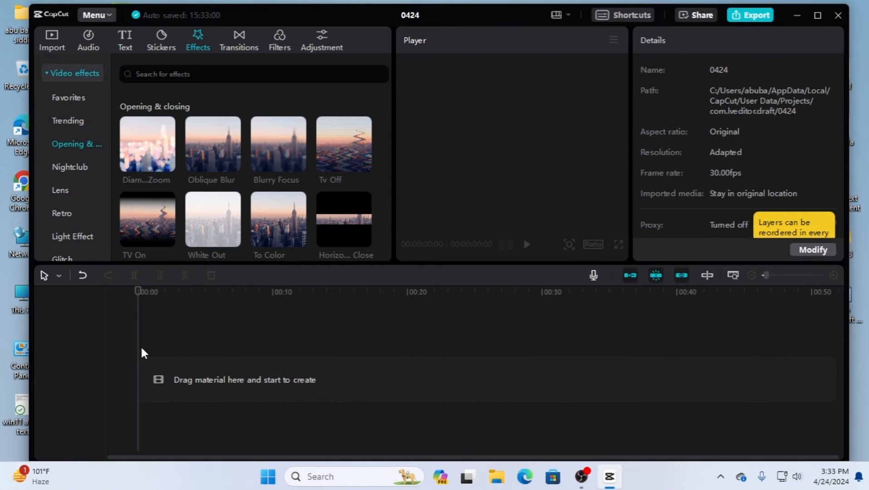
pyautogui.click(51, 42)
pyautogui.moveTo(165, 171); pyautogui.dragTo(172, 388)
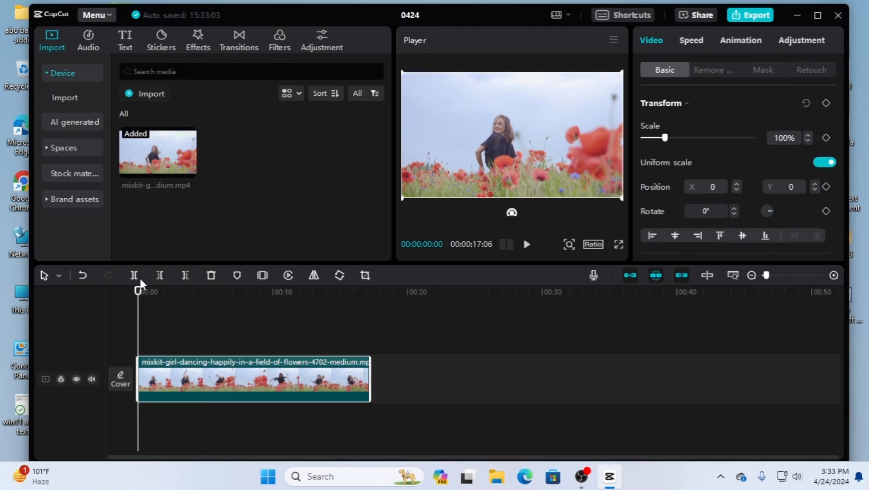
# Split the video into five clips, cutting at about 3, 6.5, 9.6 and 13 seconds
pyautogui.moveTo(137, 293); pyautogui.dragTo(179, 298)
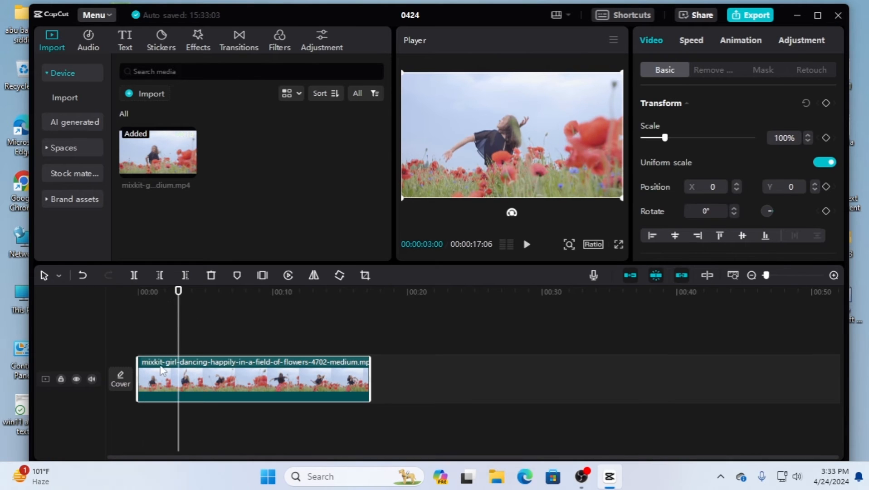
pyautogui.click(133, 275)
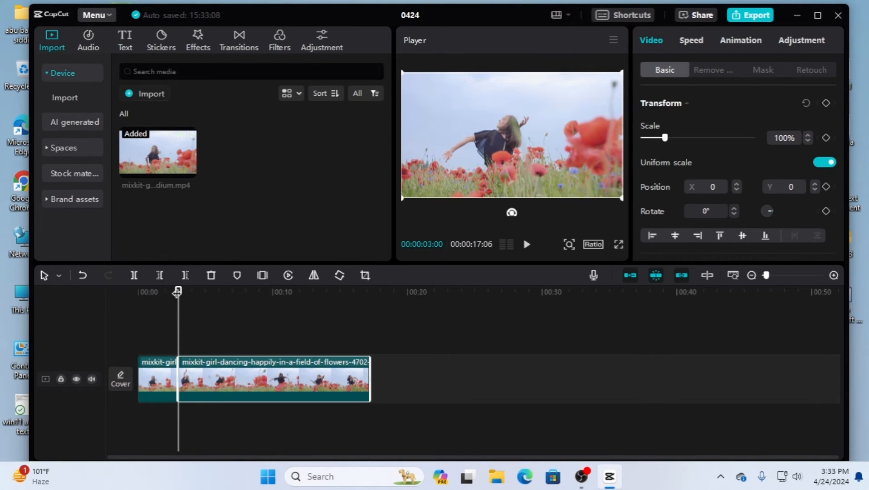
pyautogui.moveTo(178, 293); pyautogui.dragTo(267, 304)
pyautogui.click(134, 275)
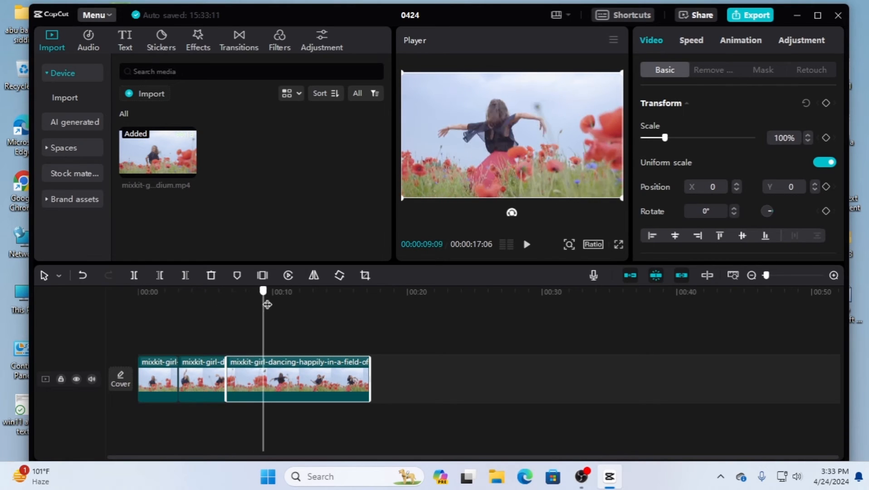
pyautogui.click(134, 275)
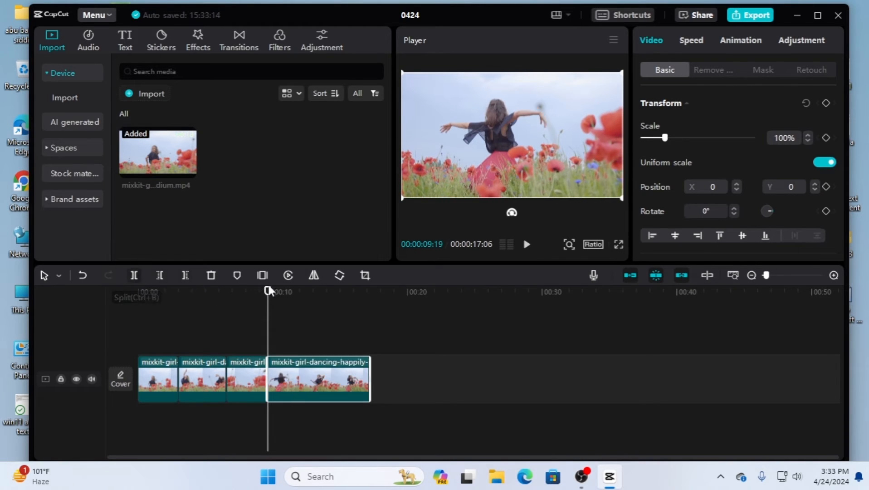
pyautogui.moveTo(267, 295); pyautogui.dragTo(317, 301)
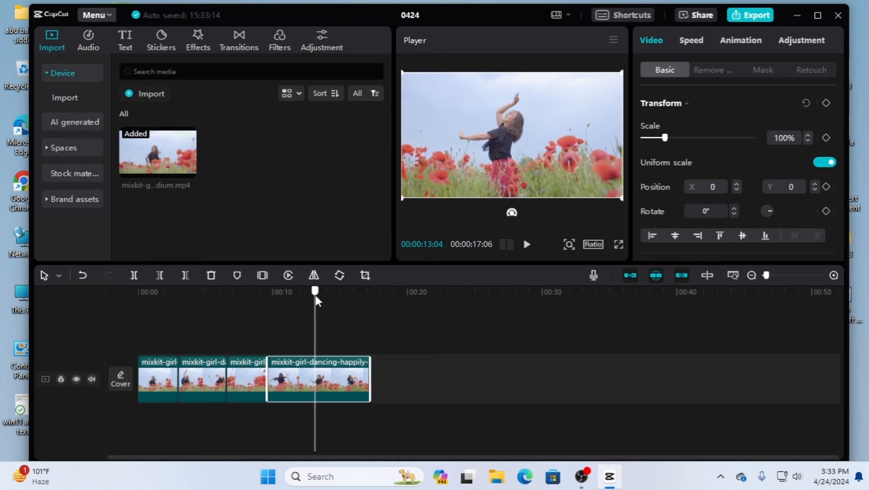
pyautogui.click(135, 275)
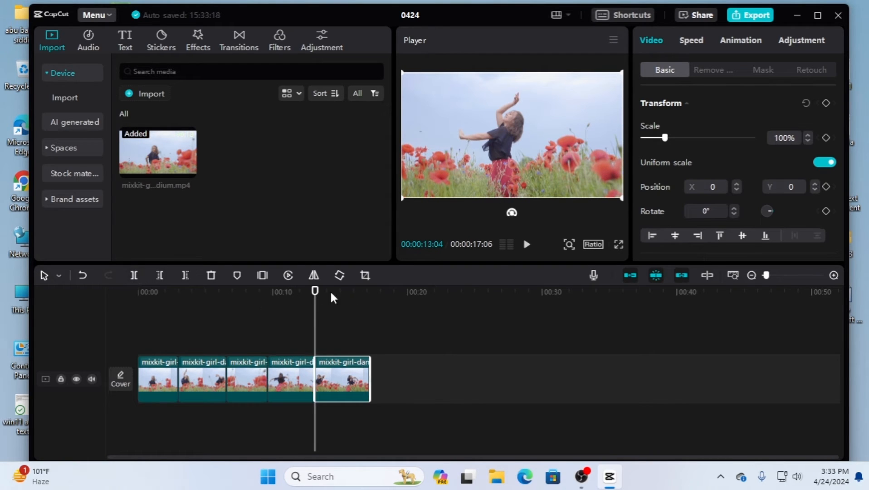
# Try out the Flash Vibration effect from the Nightclub category above the first clip in playback from the start, and delete the effect
pyautogui.moveTo(315, 293); pyautogui.dragTo(118, 314)
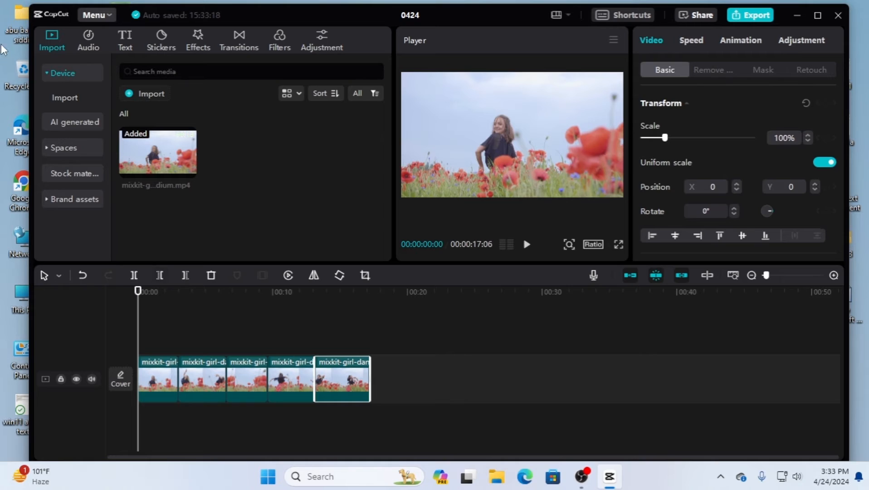
pyautogui.click(200, 39)
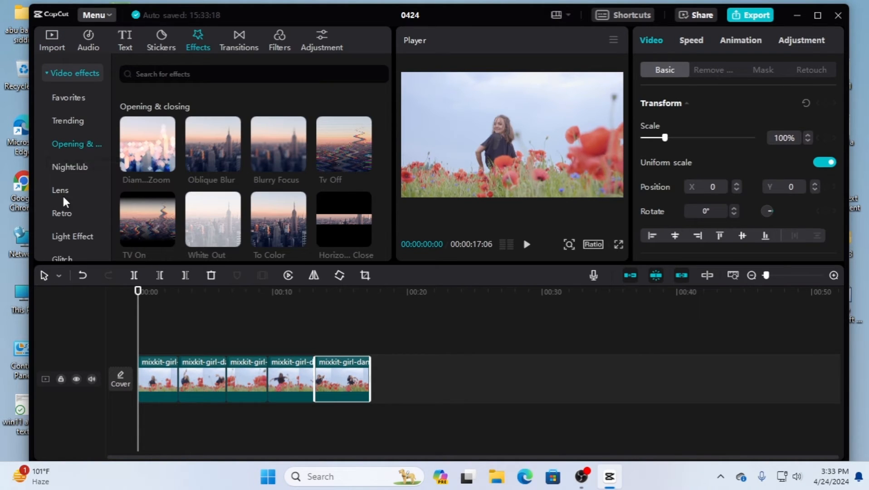
pyautogui.click(69, 166)
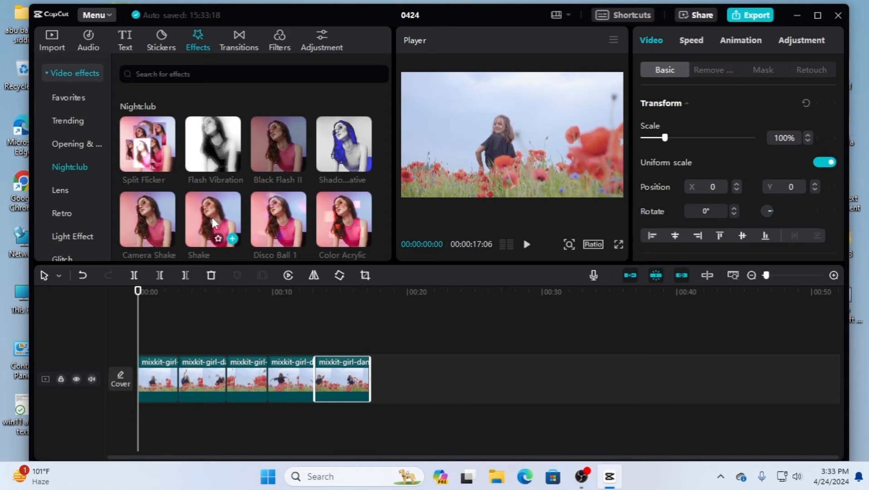
pyautogui.moveTo(214, 140); pyautogui.dragTo(144, 340)
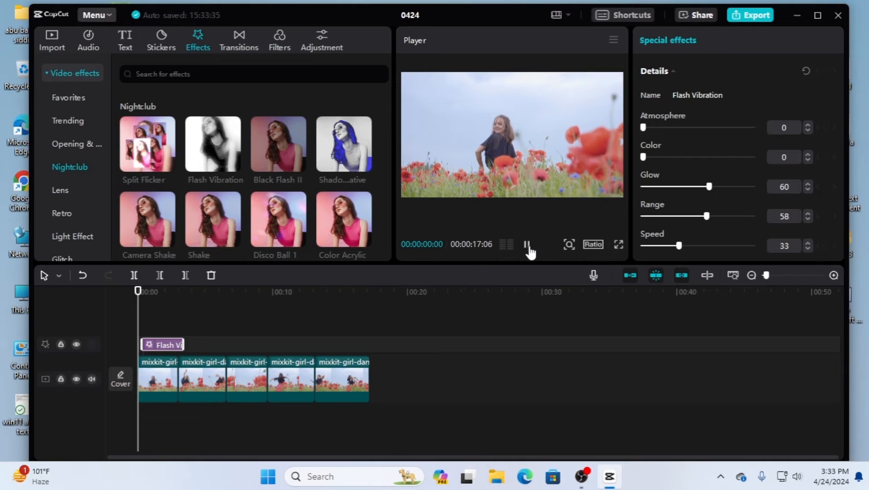
pyautogui.click(527, 245)
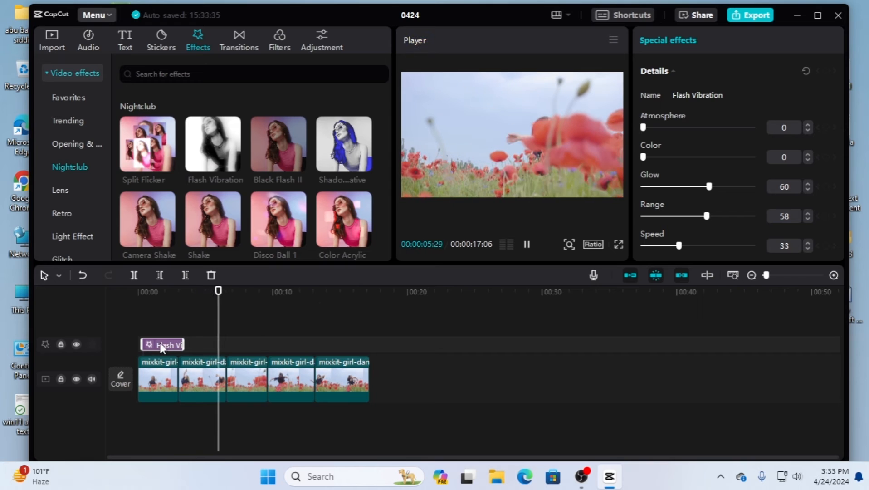
pyautogui.press('Delete')
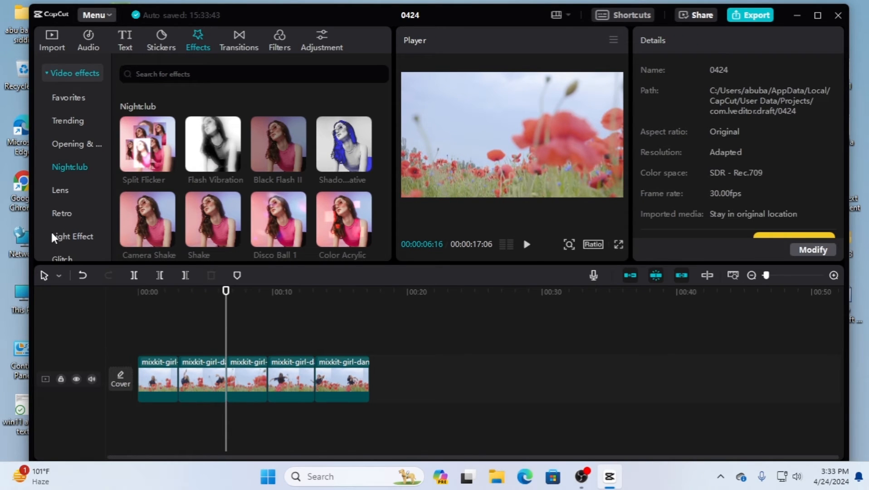
# Add the Negative effect from the Nightclub category above the first clip and play the video from the start twice
pyautogui.scroll(-2, 251, 200)
pyautogui.scroll(-2, 252, 200)
pyautogui.scroll(-2, 233, 211)
pyautogui.scroll(-3, 231, 205)
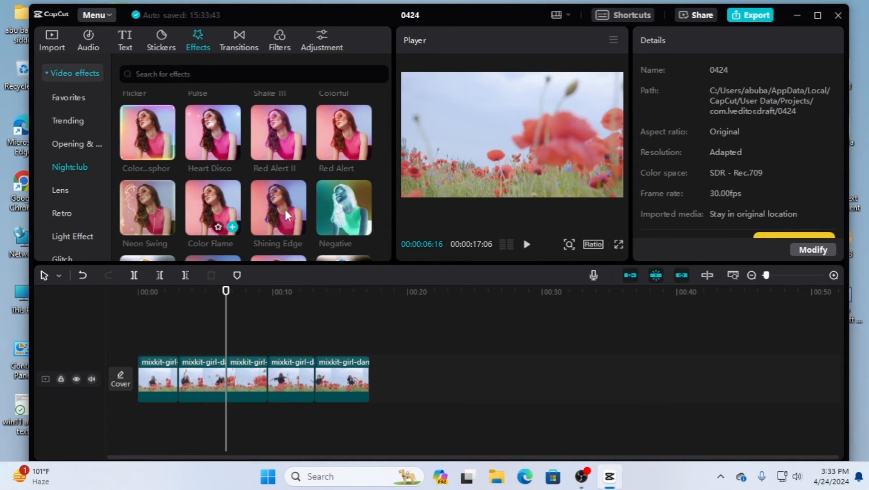
pyautogui.moveTo(348, 210); pyautogui.dragTo(141, 343)
pyautogui.moveTo(225, 290); pyautogui.dragTo(109, 304)
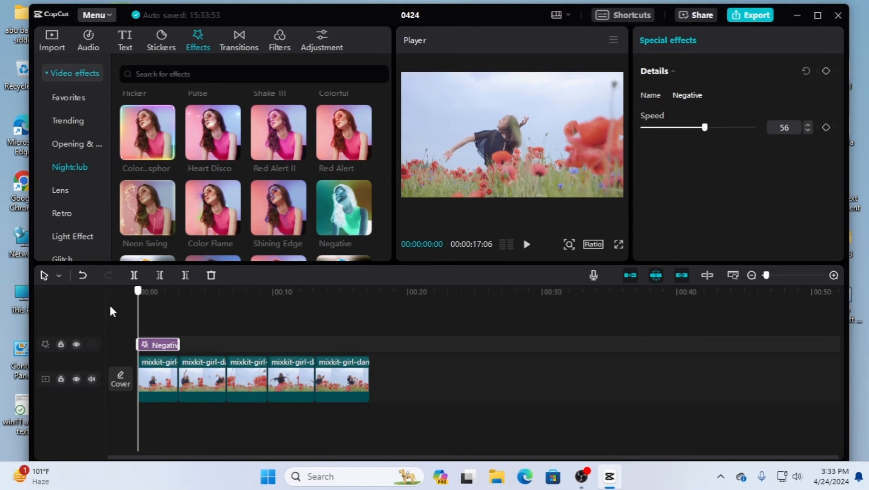
pyautogui.click(528, 245)
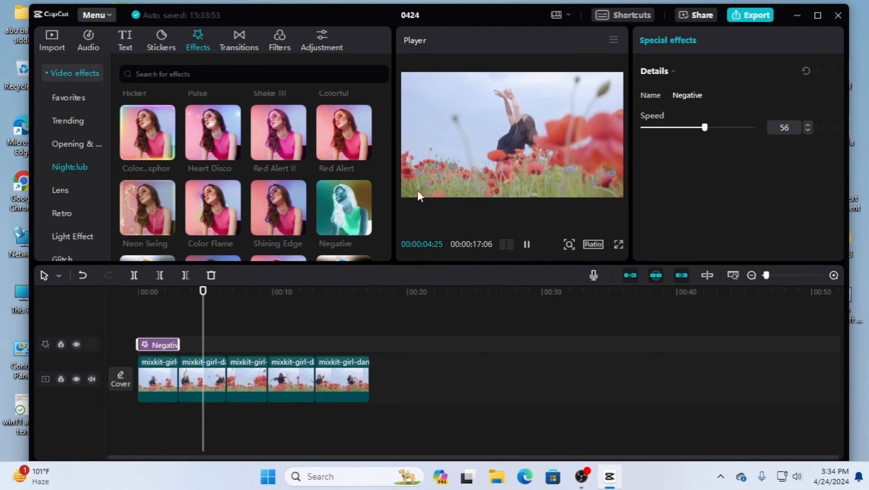
pyautogui.click(525, 246)
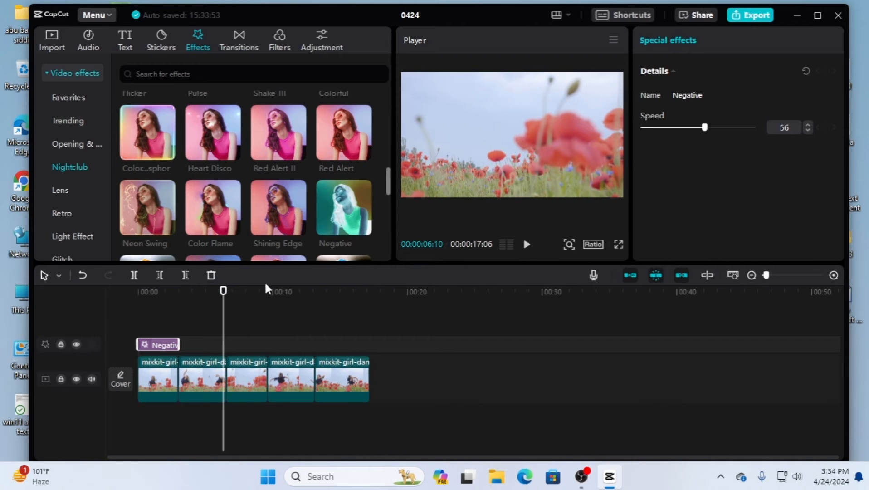
pyautogui.moveTo(221, 293); pyautogui.dragTo(126, 312)
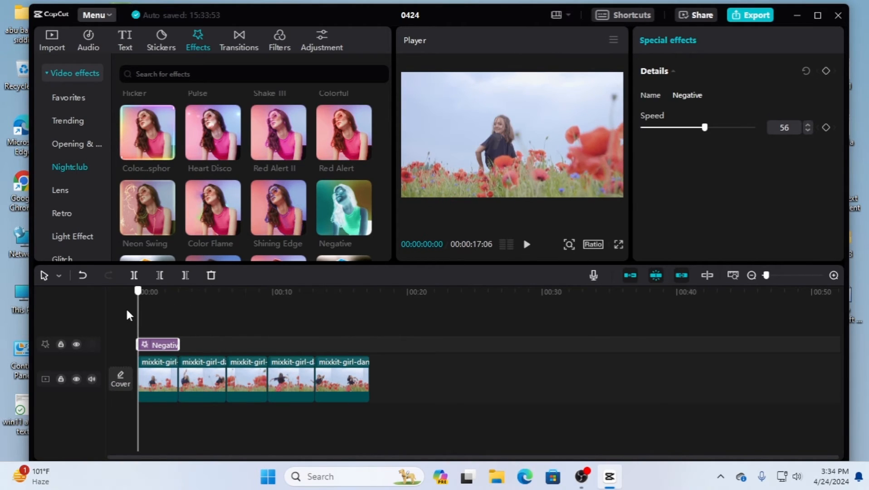
pyautogui.click(526, 245)
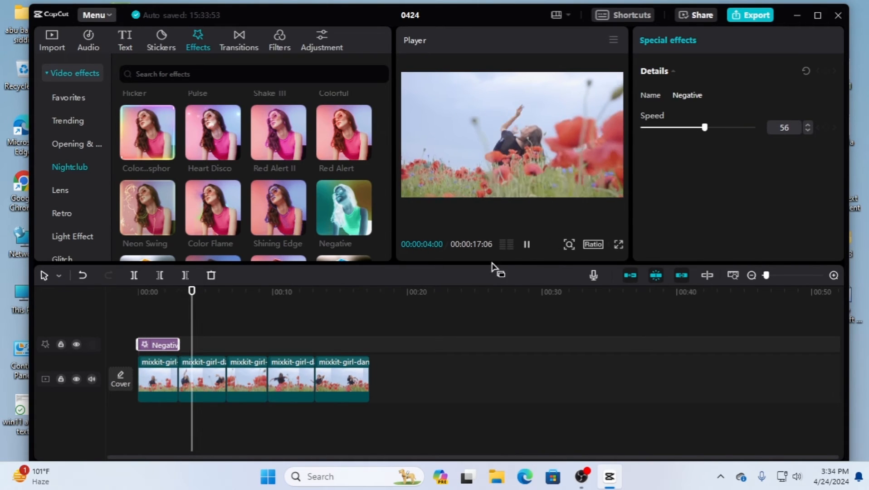
# Add the Fisheye III effect from the Lens category above the second clip and play the video from about 3 seconds
pyautogui.click(527, 245)
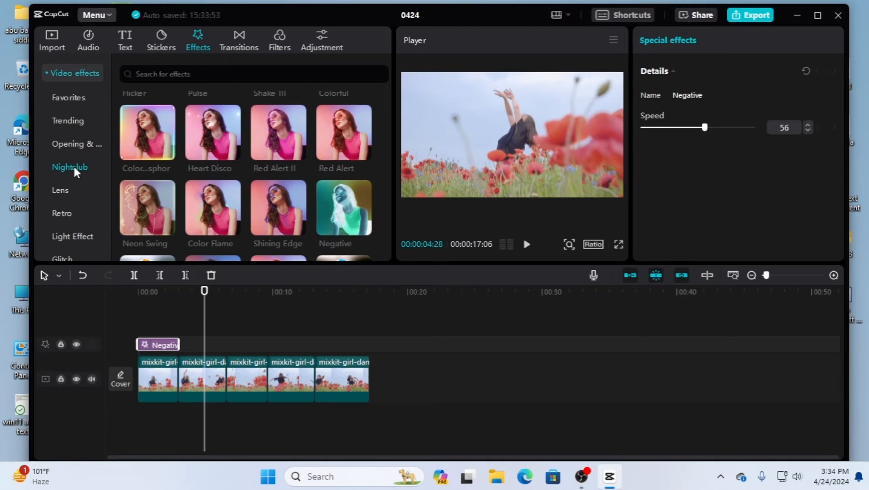
pyautogui.click(59, 190)
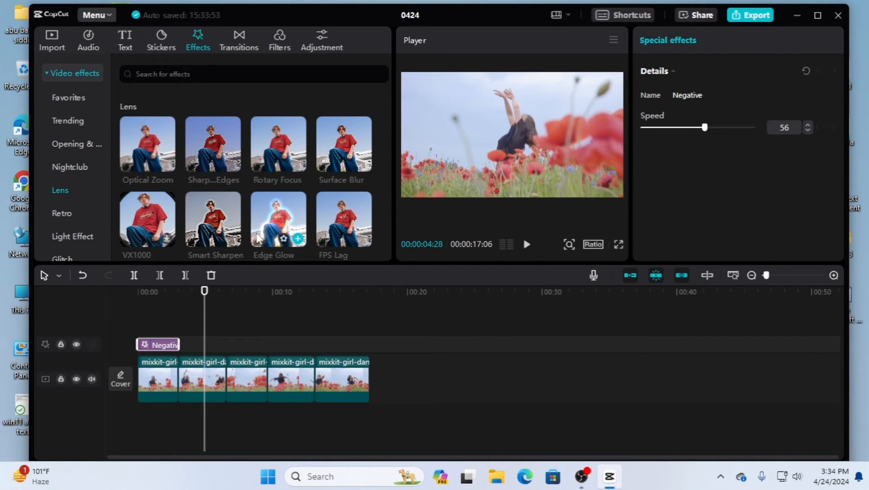
pyautogui.scroll(-5, 216, 195)
pyautogui.scroll(-1, 232, 227)
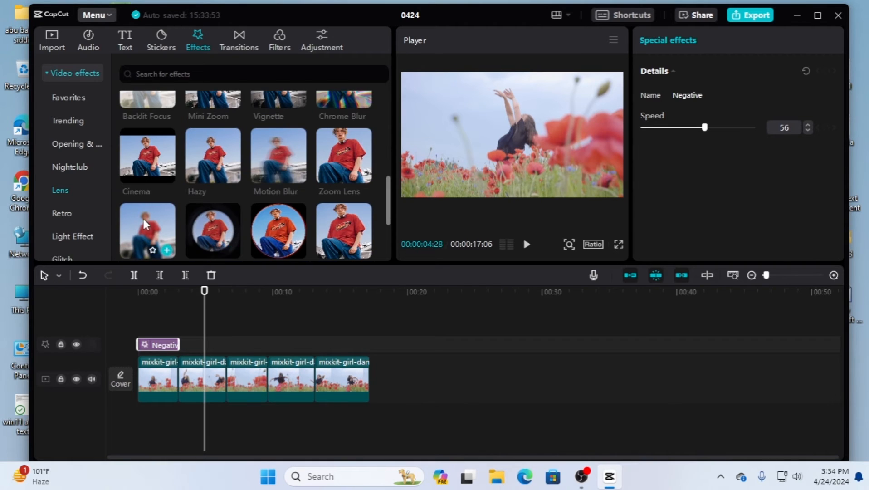
pyautogui.moveTo(273, 227); pyautogui.dragTo(186, 340)
pyautogui.moveTo(202, 295); pyautogui.dragTo(177, 303)
pyautogui.click(525, 245)
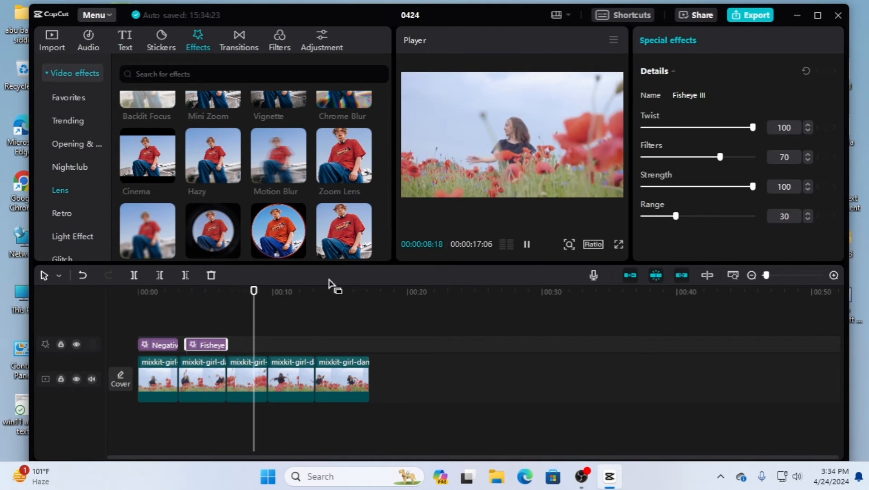
pyautogui.press('space')
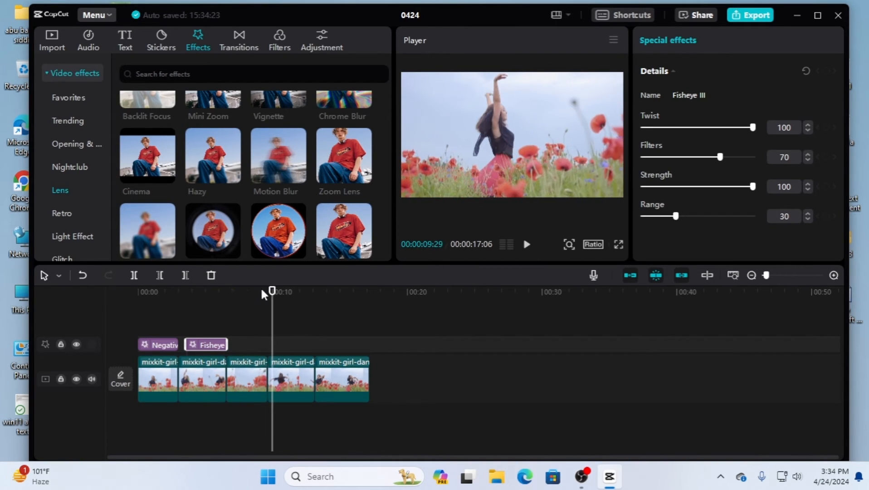
# At the start of the Fisheye III effect, set its Filters to 63, Twist to 68, Strength to 83 and Range to 42
pyautogui.moveTo(271, 294); pyautogui.dragTo(184, 311)
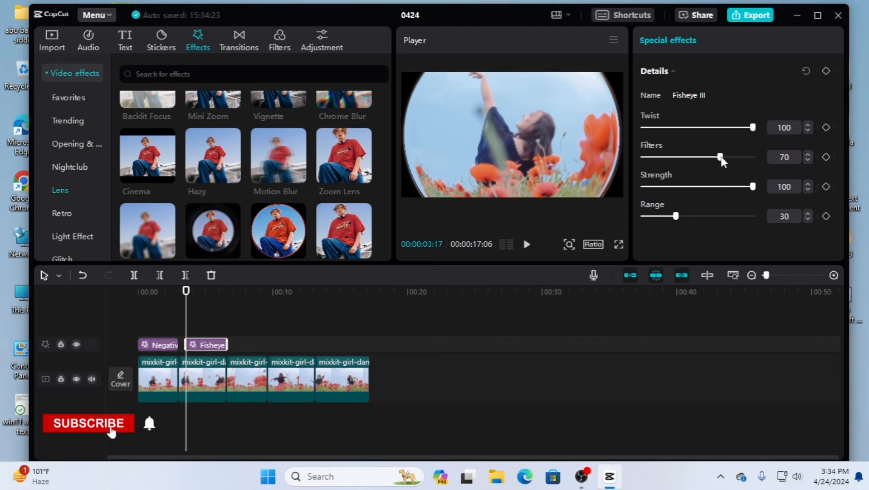
pyautogui.moveTo(721, 157)
pyautogui.mouseDown()
pyautogui.moveTo(697, 161)
pyautogui.moveTo(710, 160)
pyautogui.mouseUp()
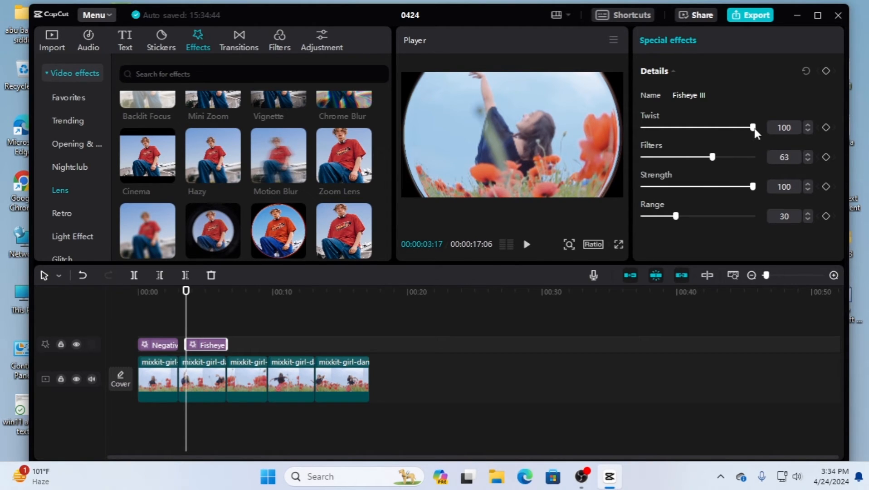
pyautogui.moveTo(691, 131); pyautogui.dragTo(719, 129)
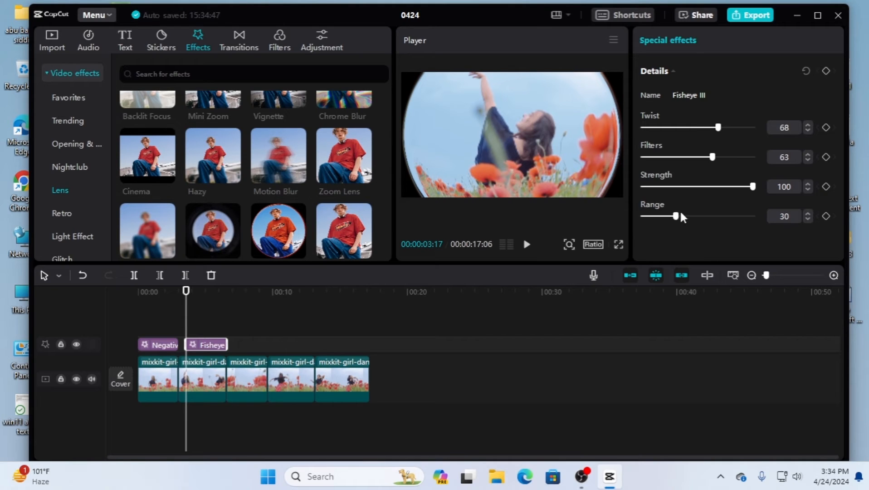
pyautogui.moveTo(752, 187)
pyautogui.mouseDown()
pyautogui.moveTo(651, 189)
pyautogui.moveTo(727, 178)
pyautogui.moveTo(735, 183)
pyautogui.mouseUp()
pyautogui.moveTo(675, 217)
pyautogui.mouseDown()
pyautogui.moveTo(644, 218)
pyautogui.moveTo(777, 201)
pyautogui.moveTo(690, 217)
pyautogui.mouseUp()
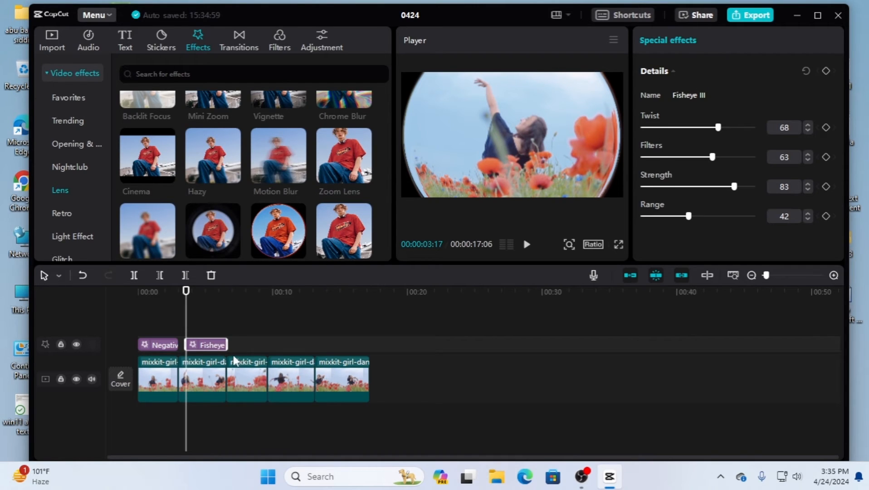
# Delete the Fisheye III and Negative effects from the timeline
pyautogui.press('Delete')
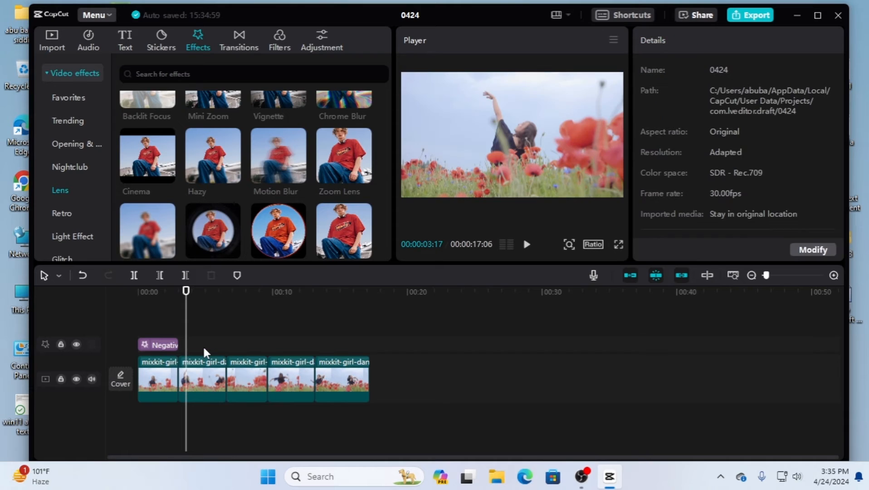
pyautogui.click(161, 347)
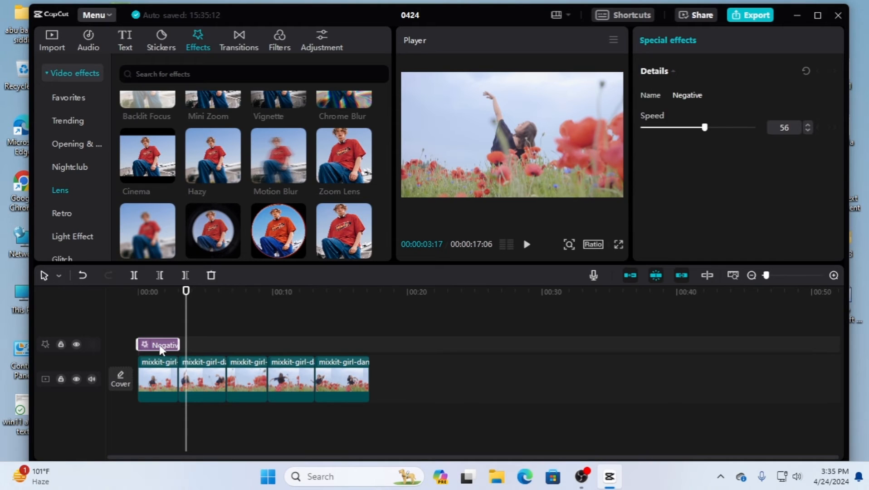
pyautogui.press('Delete')
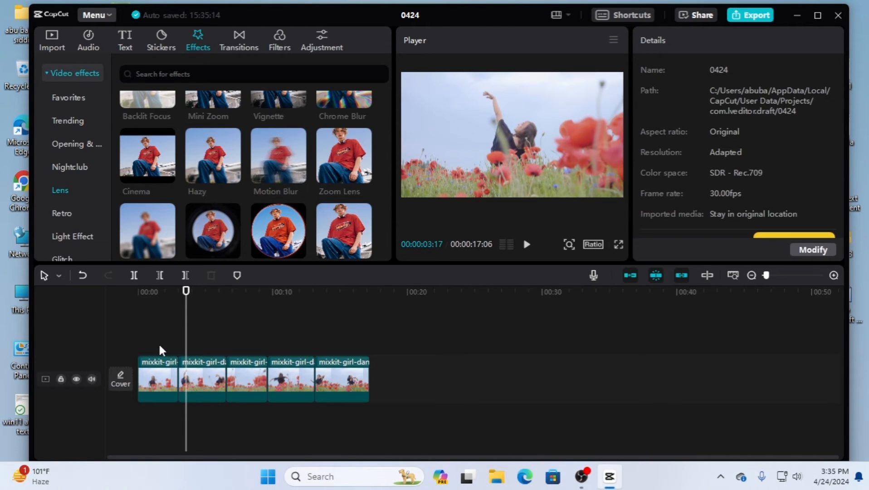
# Try out the Black Noise effect from the Retro category above the first clip, playing it twice, and delete the effect
pyautogui.click(63, 213)
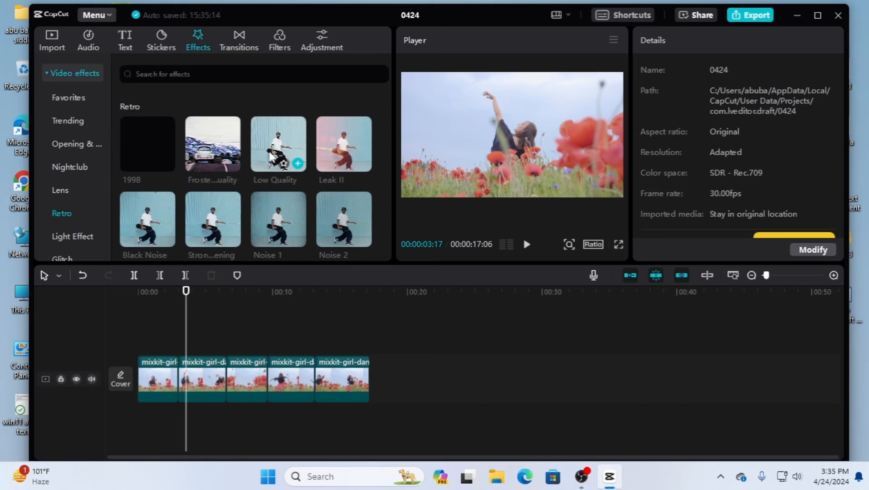
pyautogui.moveTo(213, 234); pyautogui.dragTo(145, 345)
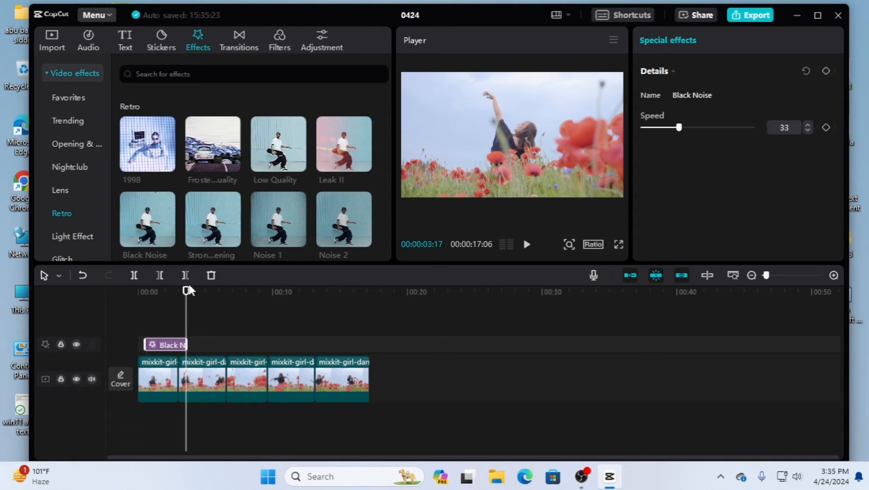
pyautogui.moveTo(186, 292); pyautogui.dragTo(146, 292)
pyautogui.click(526, 244)
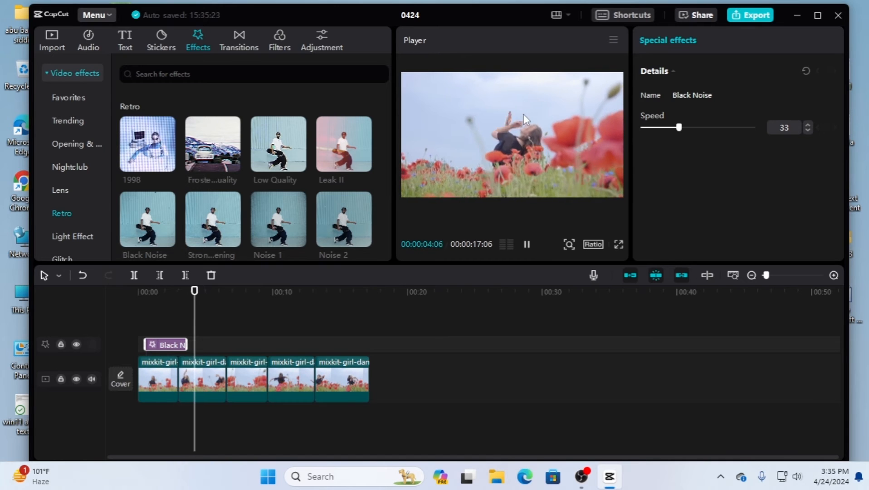
pyautogui.click(526, 247)
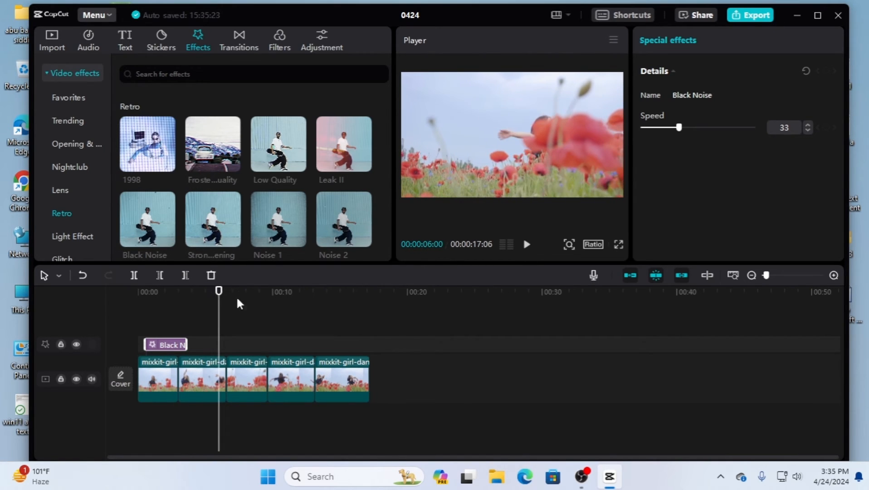
pyautogui.moveTo(219, 296); pyautogui.dragTo(145, 313)
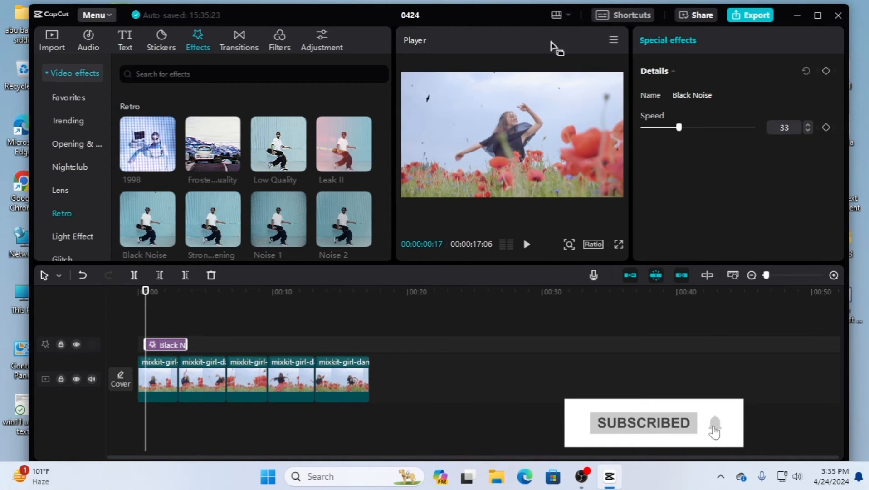
pyautogui.click(526, 244)
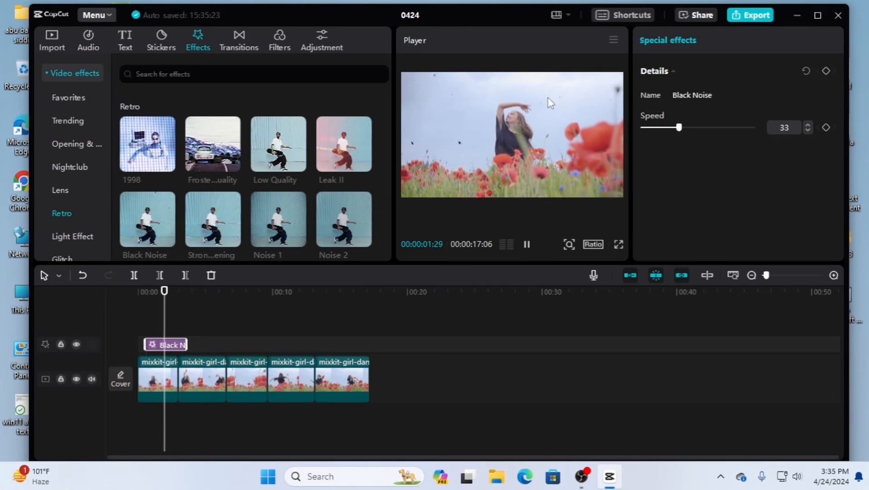
pyautogui.click(527, 245)
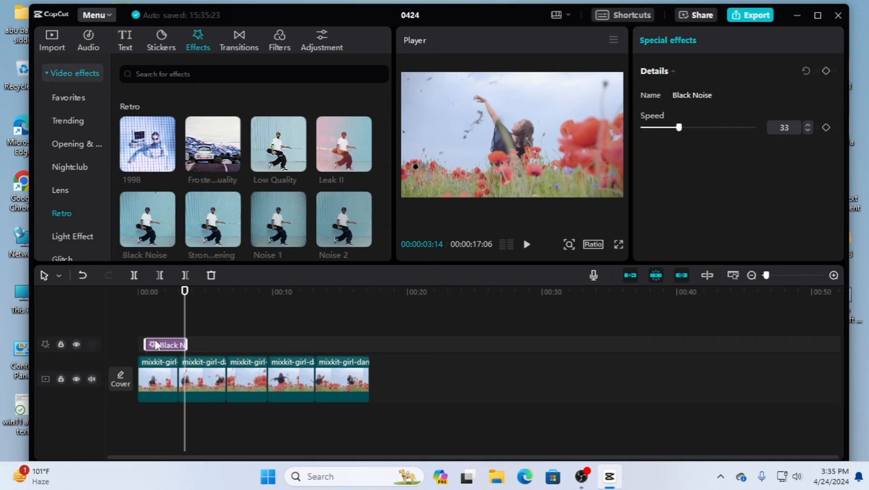
pyautogui.press('Delete')
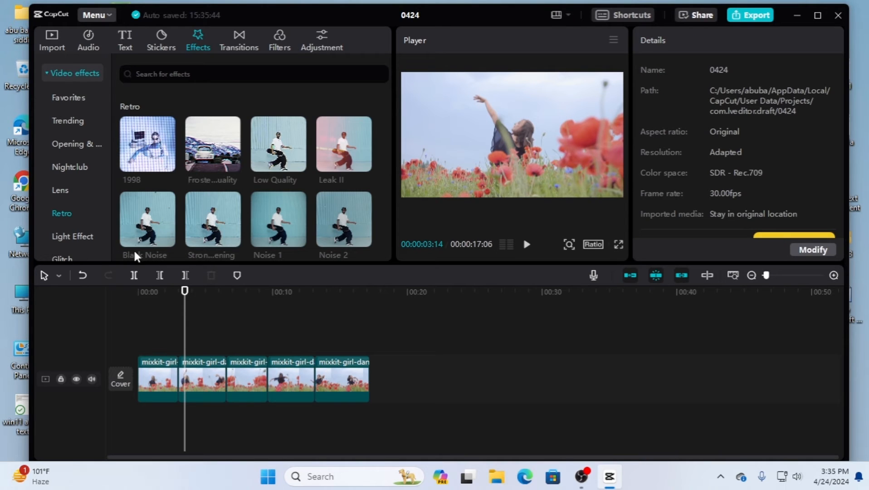
# Try out the Halo effect from the Light Effect category above the first clip in playback from the start, and delete the effect
pyautogui.scroll(-2, 73, 202)
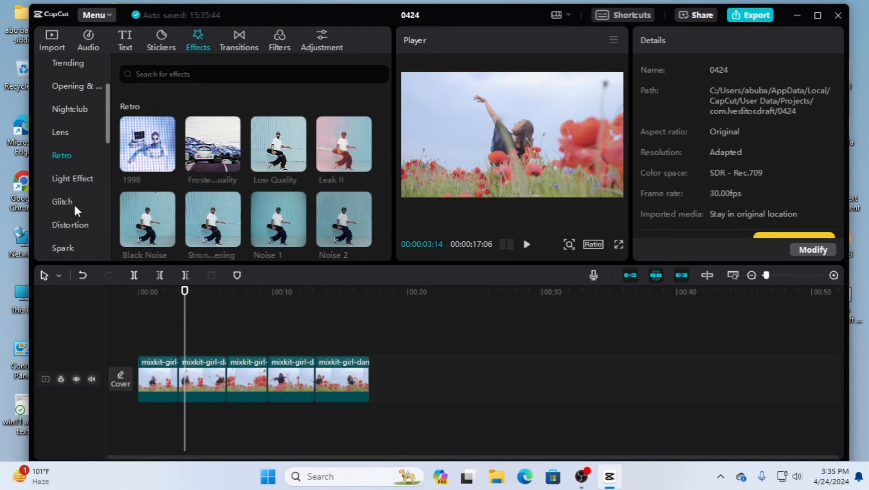
pyautogui.click(76, 178)
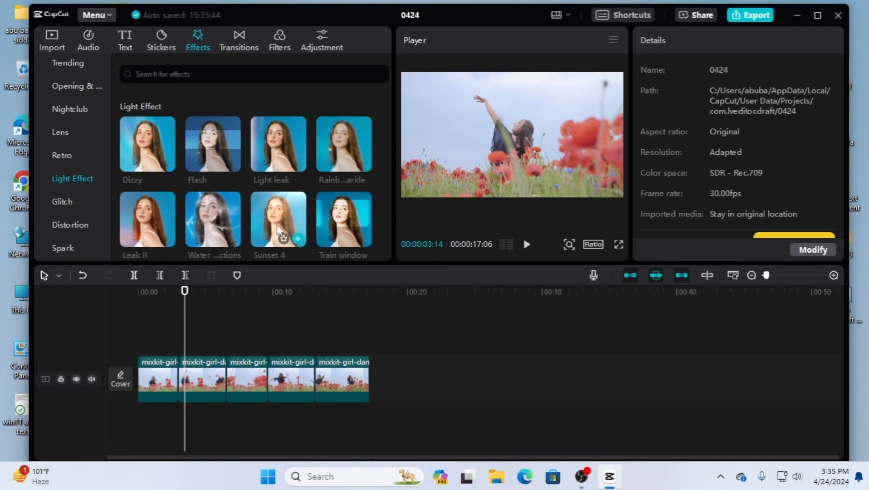
pyautogui.scroll(-3, 256, 207)
pyautogui.moveTo(256, 207); pyautogui.dragTo(137, 346)
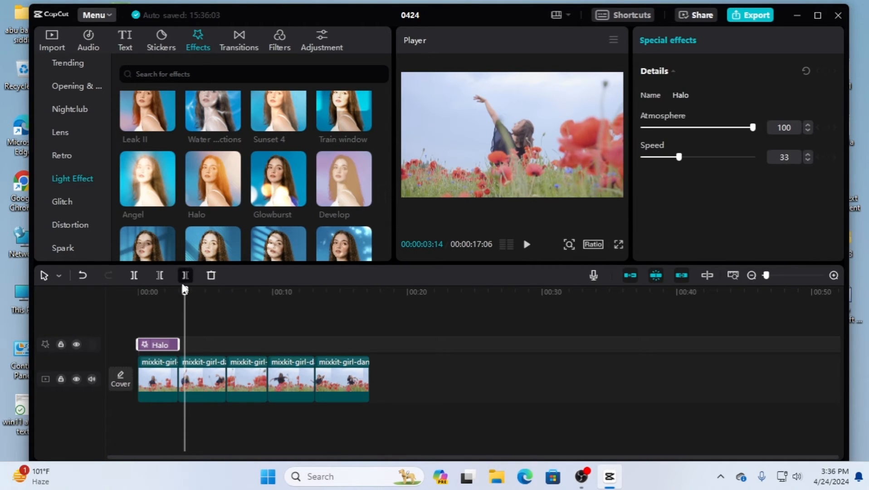
pyautogui.moveTo(184, 299); pyautogui.dragTo(128, 307)
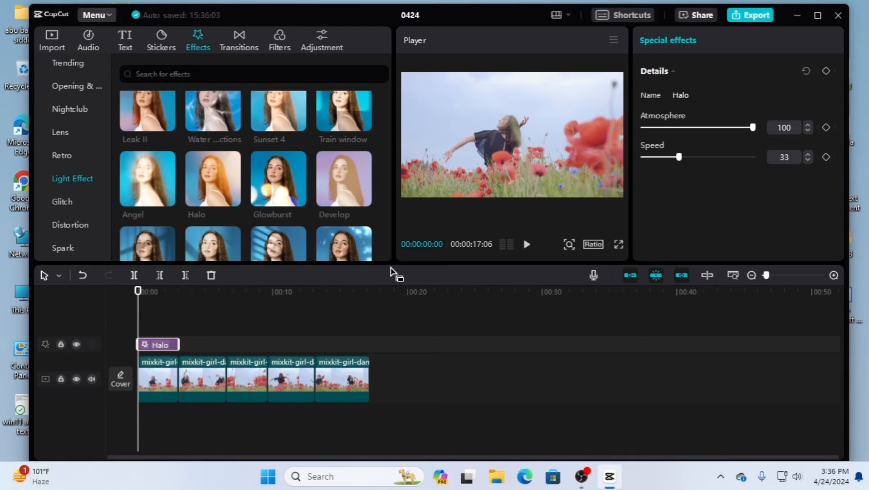
pyautogui.click(527, 244)
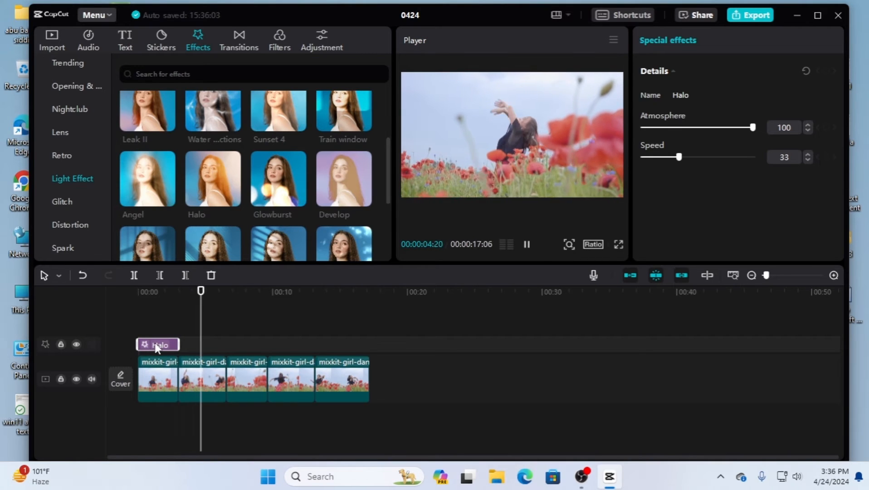
pyautogui.press('Delete')
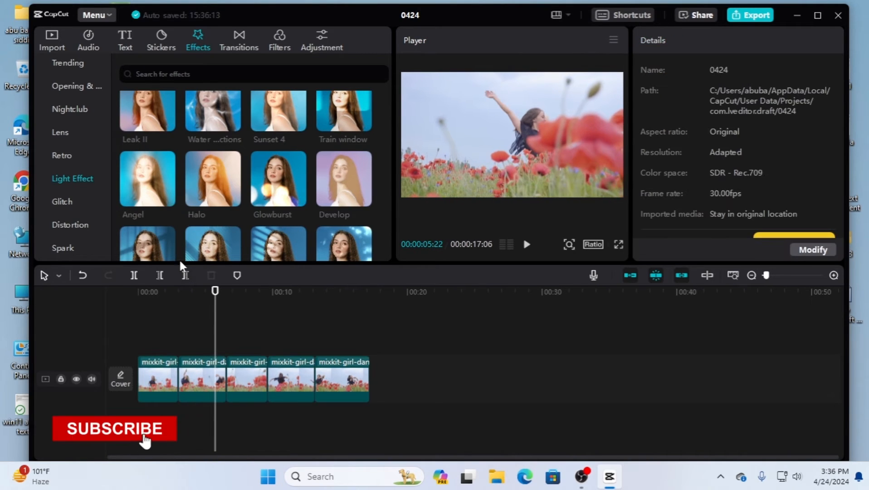
# Preview the Tree shade II effect from the Light Effect category without adding it to the timeline
pyautogui.scroll(-2, 208, 196)
pyautogui.scroll(-2, 208, 196)
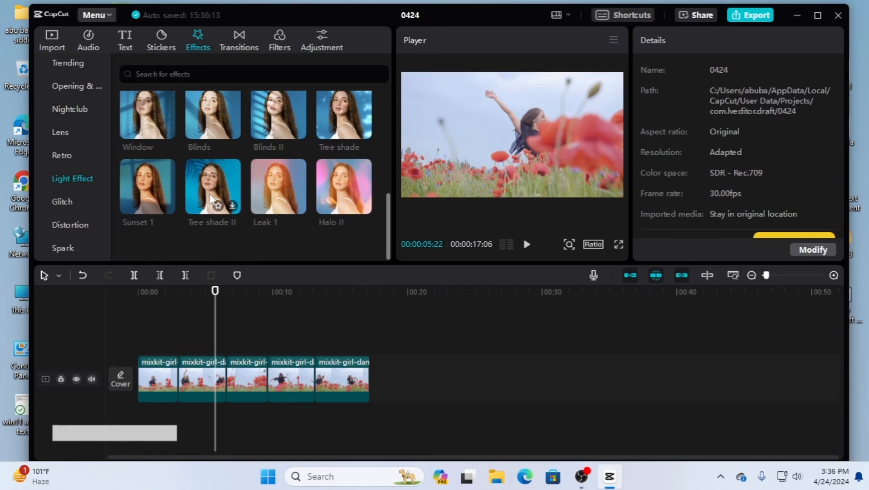
pyautogui.click(206, 199)
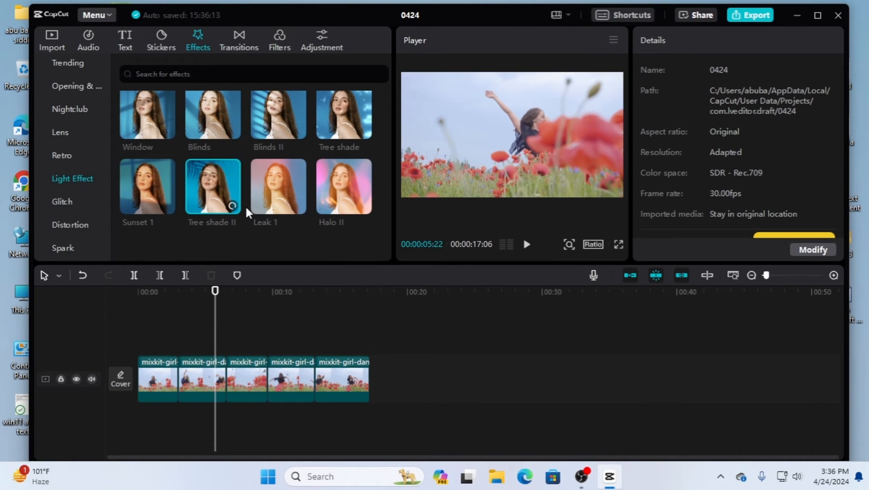
# Try out the Fuzzy effect from the Glitch category above the first clip by playing and scrubbing through it, and delete the effect
pyautogui.click(62, 202)
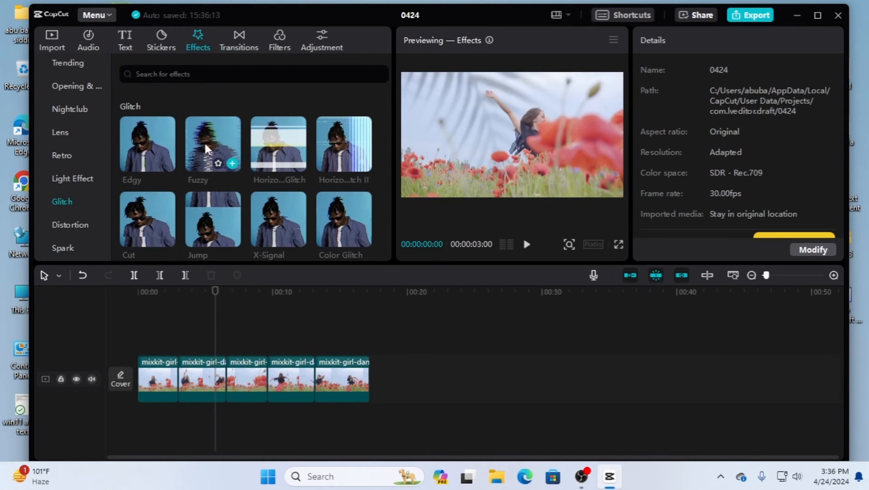
pyautogui.moveTo(206, 141); pyautogui.dragTo(141, 344)
pyautogui.moveTo(214, 293); pyautogui.dragTo(137, 292)
pyautogui.click(527, 245)
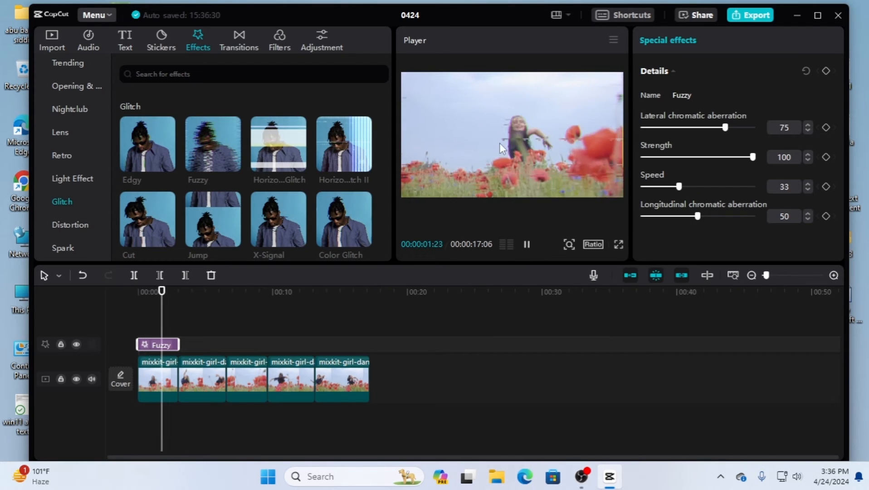
pyautogui.click(527, 247)
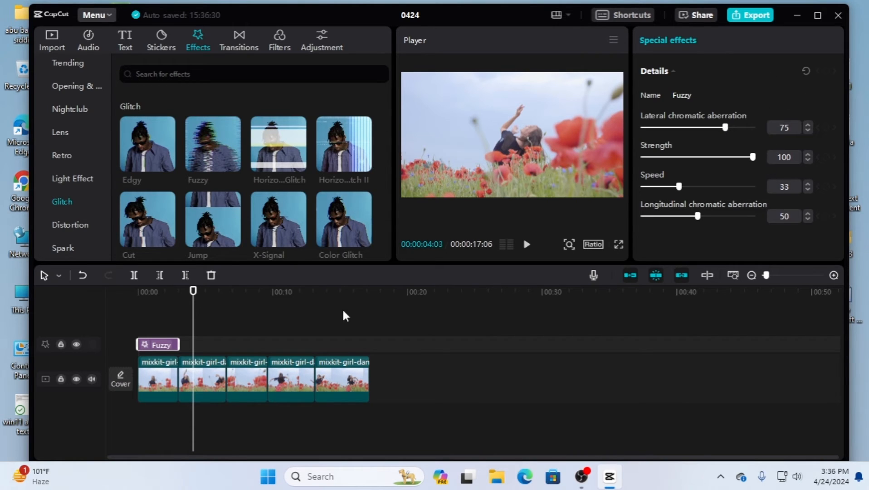
pyautogui.moveTo(195, 293); pyautogui.dragTo(143, 311)
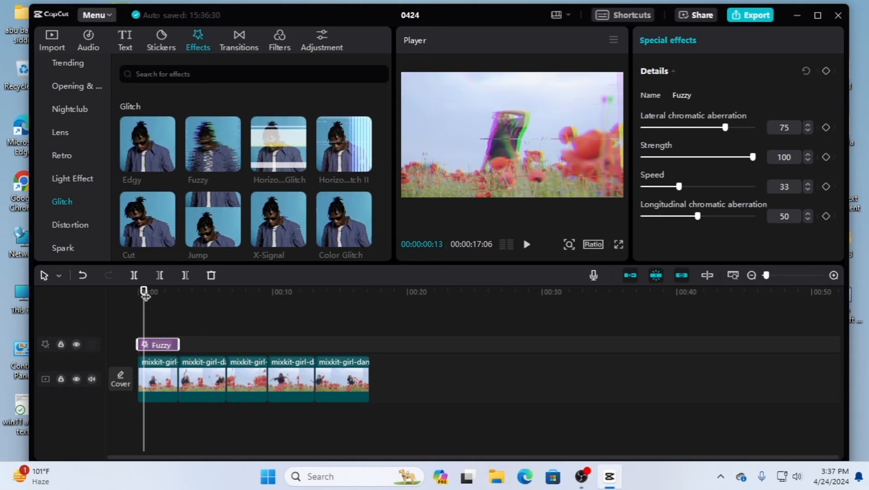
pyautogui.click(144, 300)
pyautogui.moveTo(144, 300)
pyautogui.mouseDown()
pyautogui.moveTo(176, 301)
pyautogui.moveTo(151, 304)
pyautogui.mouseUp()
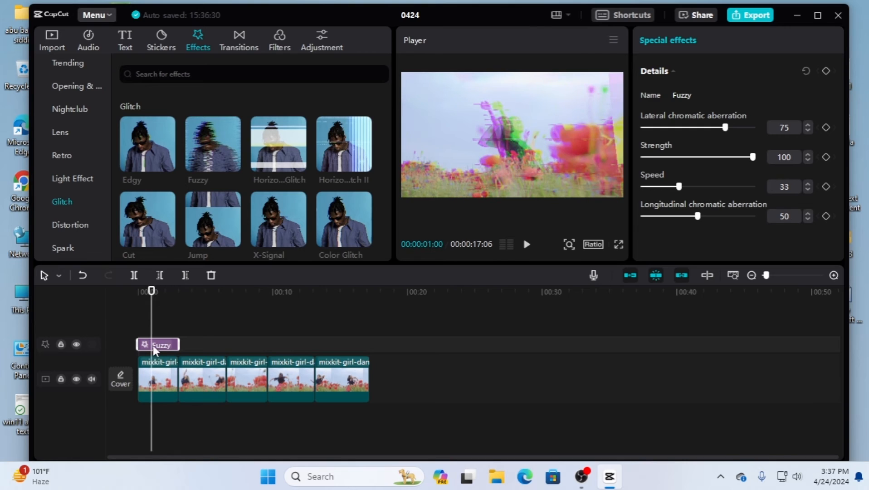
pyautogui.press('Delete')
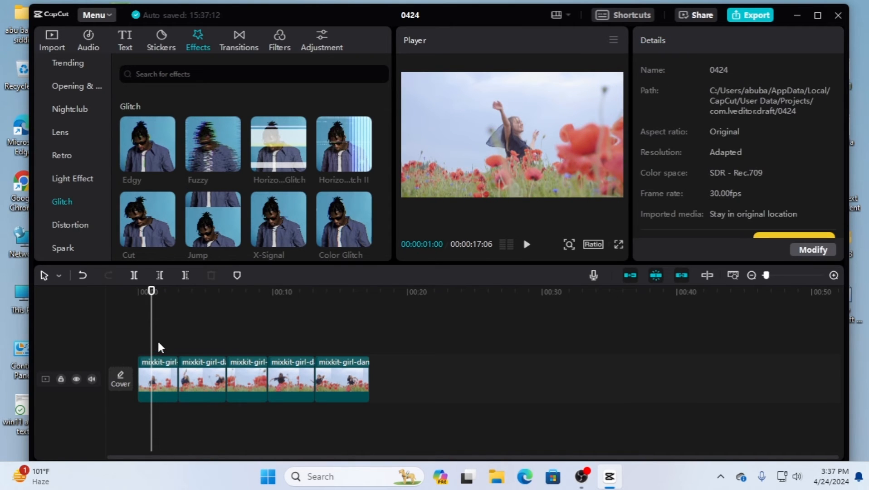
# Try out the Spinning Space effect from the Distortion category above the first clip in playback from the start, and delete the effect
pyautogui.click(69, 223)
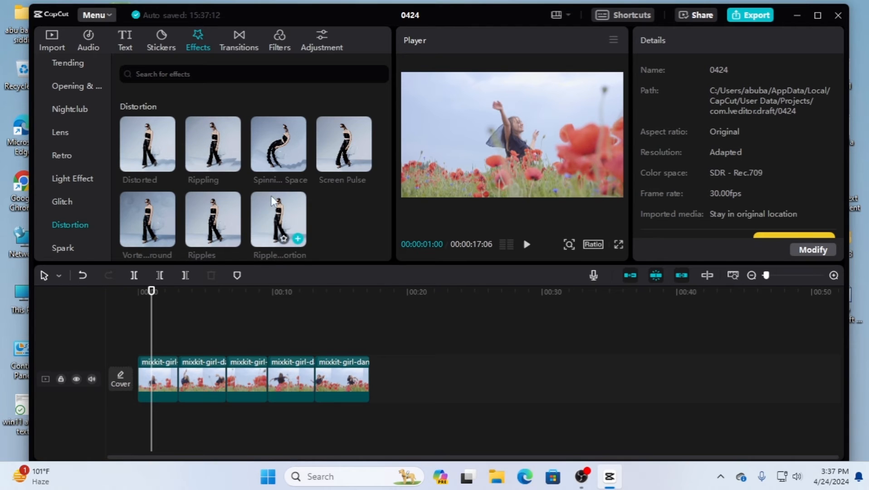
pyautogui.moveTo(274, 145); pyautogui.dragTo(143, 342)
pyautogui.moveTo(152, 295); pyautogui.dragTo(138, 295)
pyautogui.click(526, 245)
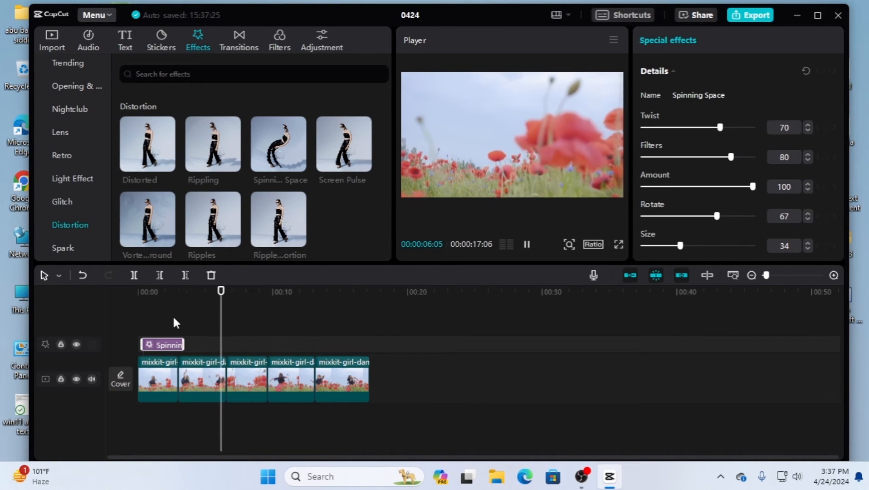
pyautogui.click(525, 244)
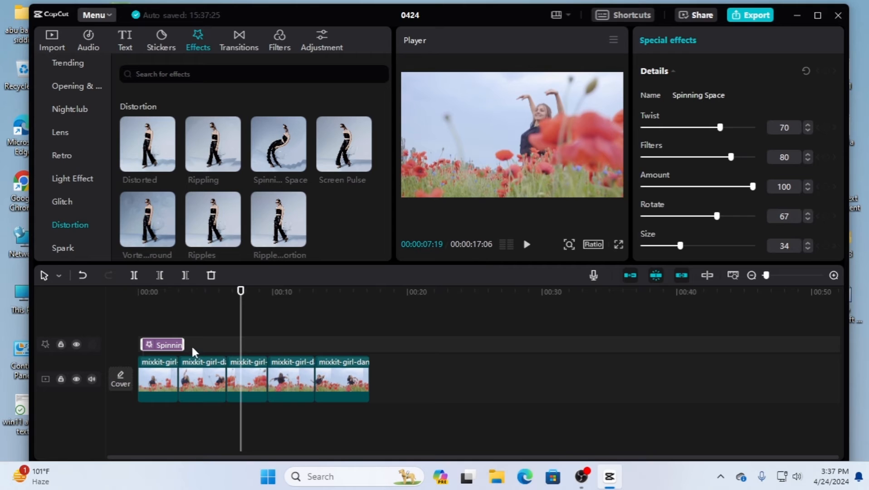
pyautogui.moveTo(184, 341); pyautogui.dragTo(213, 350)
pyautogui.press('Delete')
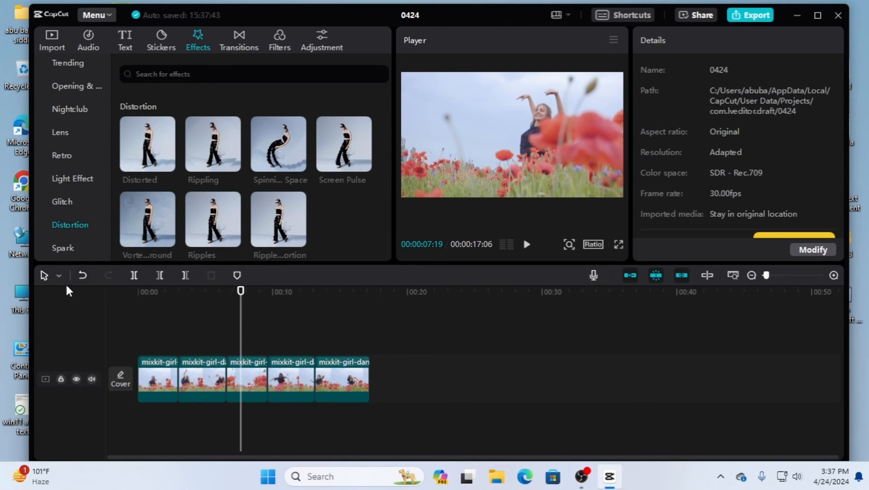
# Try out the Collision Sparks effect from the Spark category above the first clip in playback from the start, and delete the effect
pyautogui.click(62, 247)
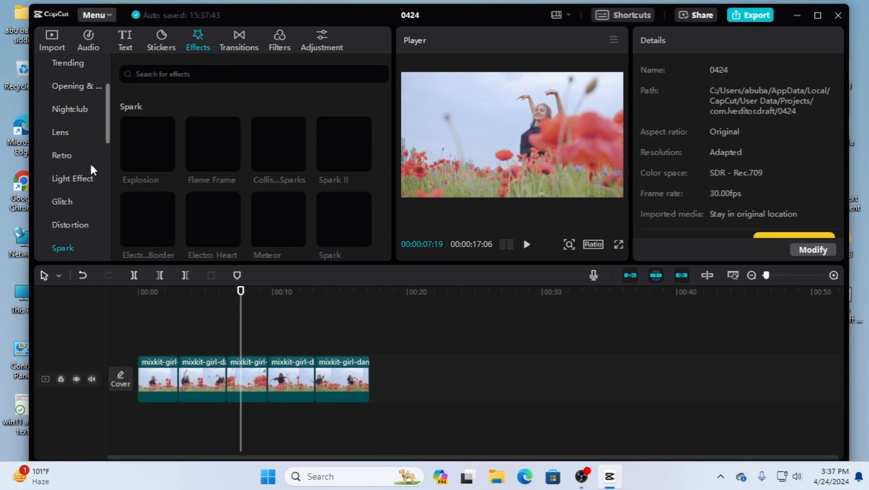
pyautogui.moveTo(222, 145)
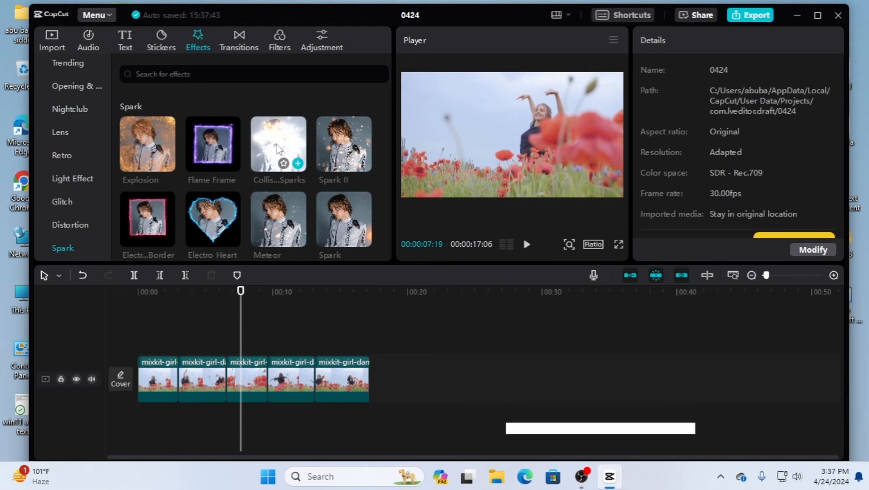
pyautogui.moveTo(275, 139); pyautogui.dragTo(146, 347)
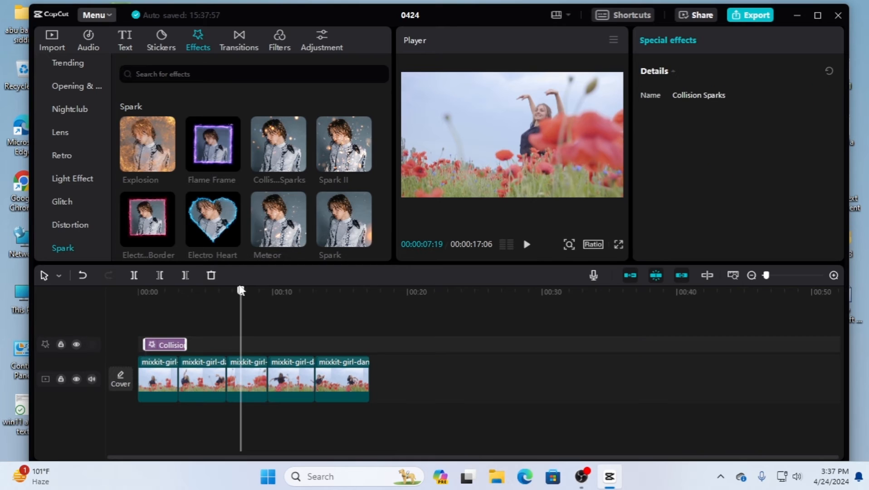
pyautogui.moveTo(239, 294); pyautogui.dragTo(142, 305)
pyautogui.click(527, 245)
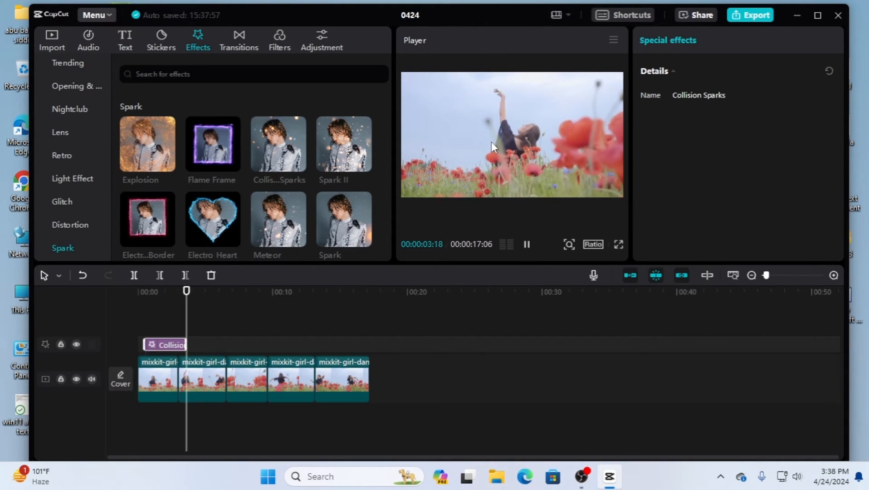
pyautogui.click(526, 245)
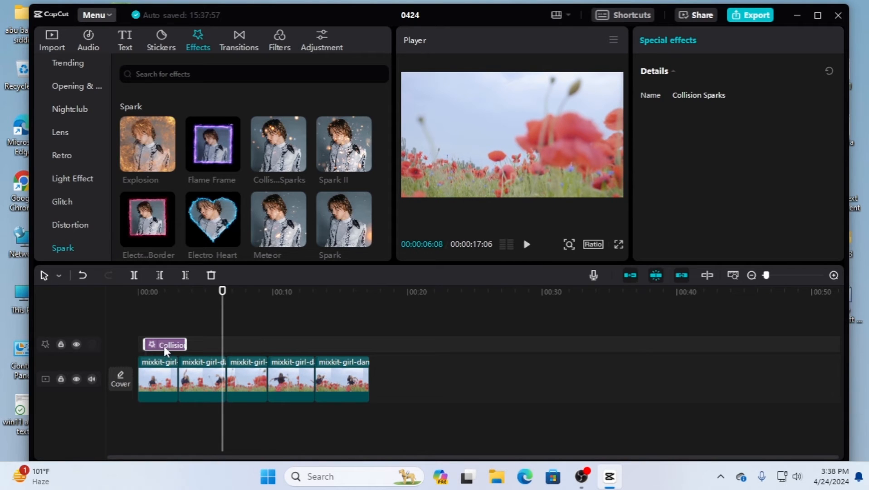
pyautogui.press('Delete')
# Try out the Electro Heart effect from the Spark category above the first clip by playing and scrubbing through it, and delete the effect
pyautogui.moveTo(217, 226); pyautogui.dragTo(143, 347)
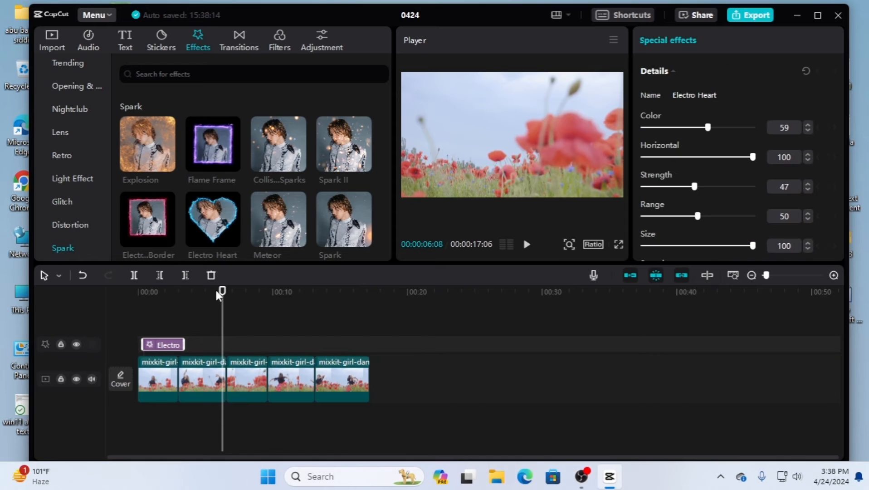
pyautogui.moveTo(222, 292); pyautogui.dragTo(139, 318)
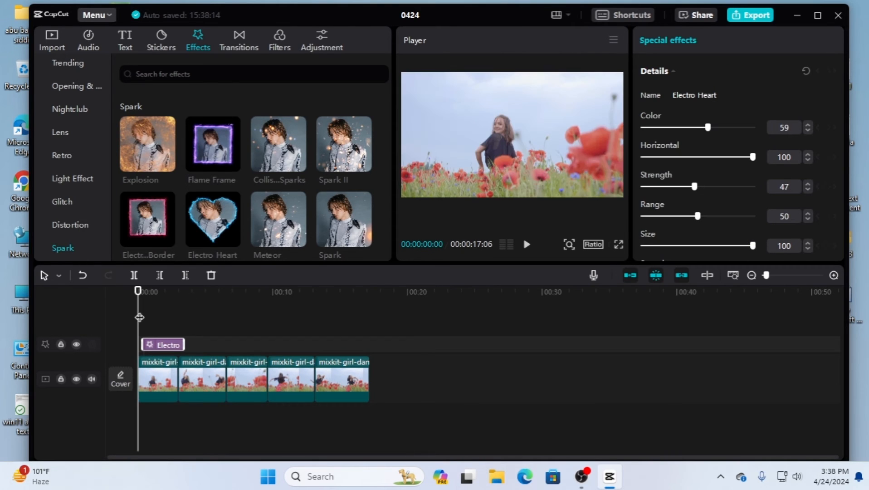
pyautogui.click(527, 245)
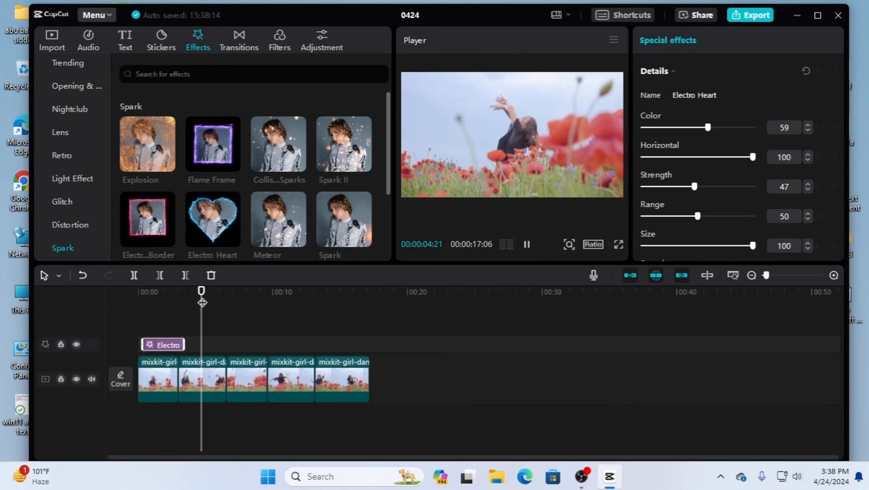
pyautogui.click(529, 245)
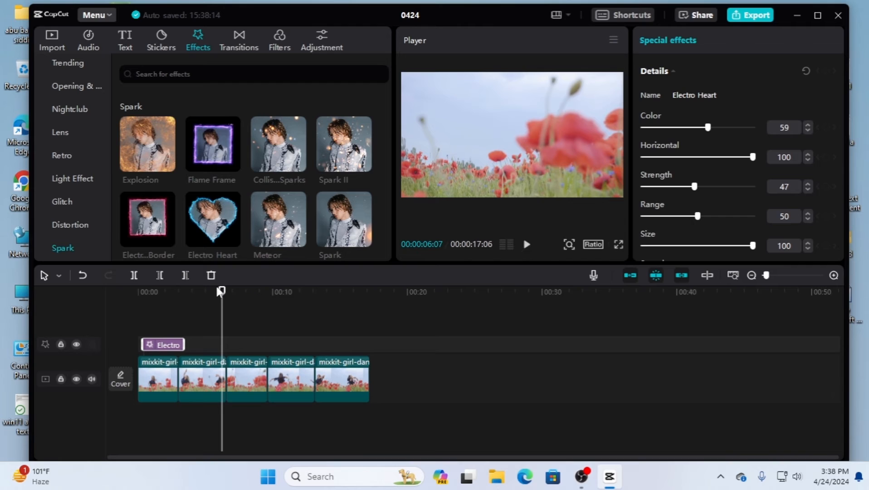
pyautogui.moveTo(221, 291); pyautogui.dragTo(155, 309)
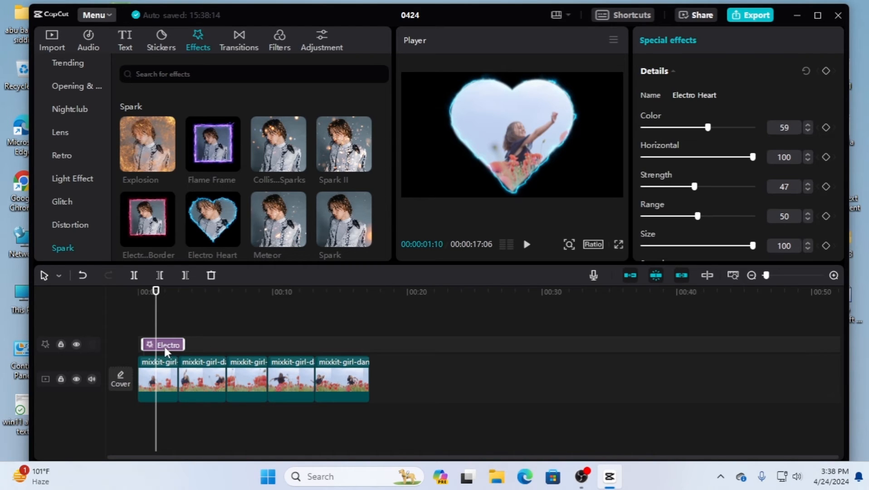
pyautogui.press('Delete')
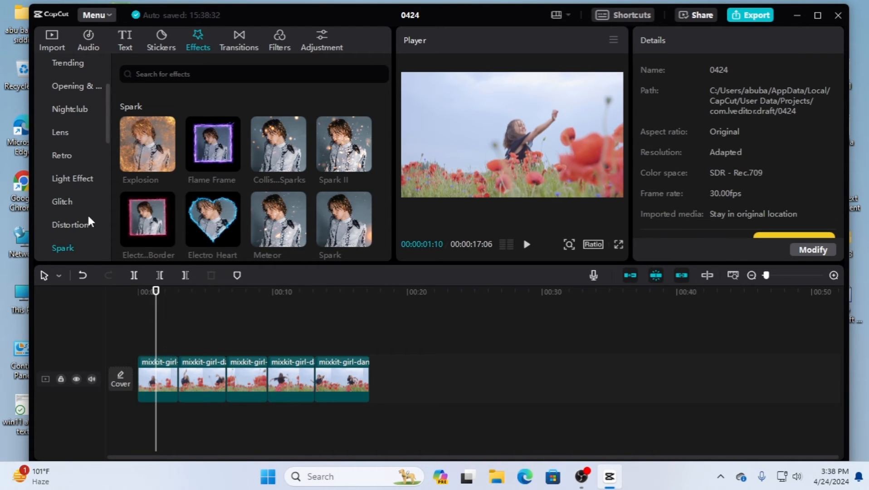
# Add the Love Projection effect from the Love category above the first clip and play it twice from the start
pyautogui.scroll(-1, 78, 180)
pyautogui.scroll(-1, 77, 179)
pyautogui.click(61, 153)
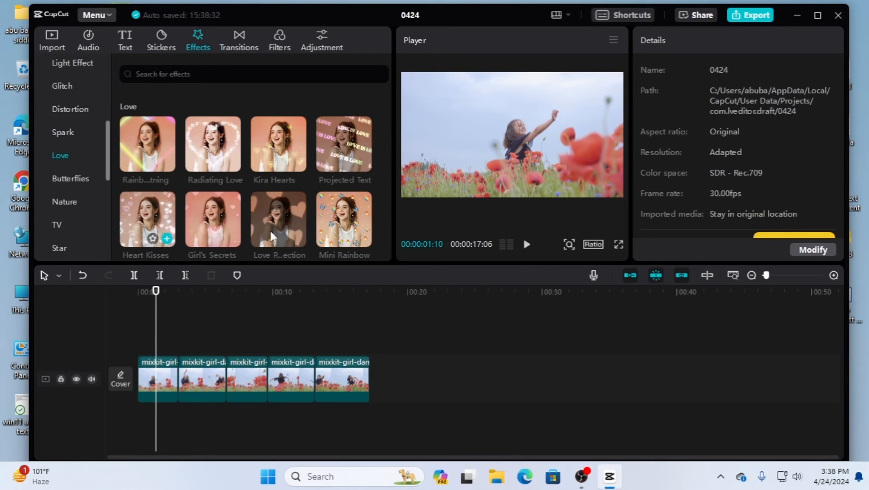
pyautogui.moveTo(235, 170)
pyautogui.moveTo(292, 221)
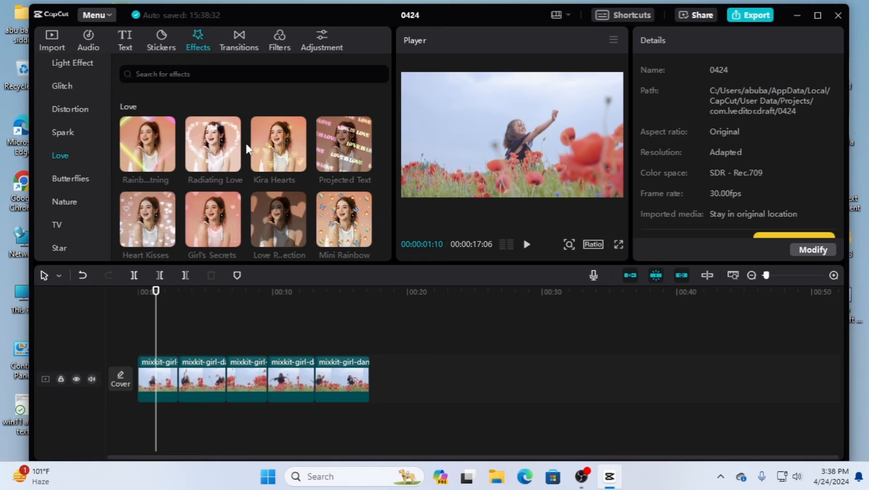
pyautogui.moveTo(292, 221); pyautogui.dragTo(145, 344)
pyautogui.moveTo(157, 292); pyautogui.dragTo(142, 307)
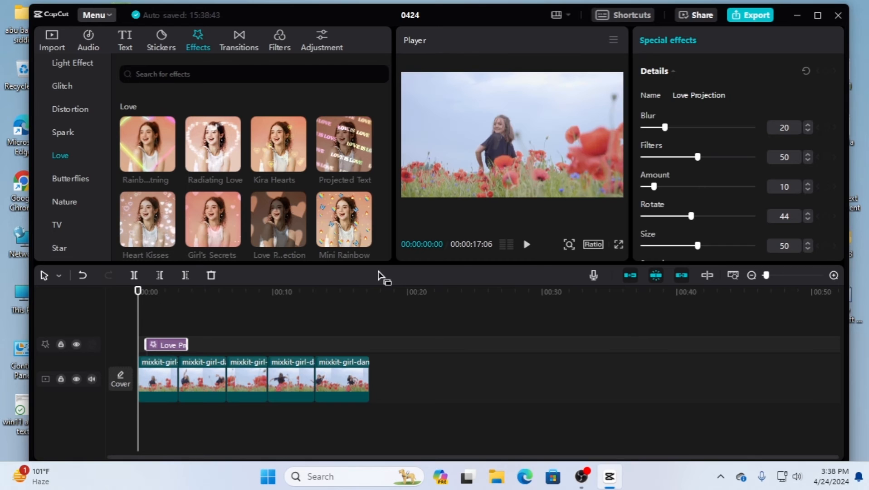
pyautogui.click(527, 246)
pyautogui.click(528, 246)
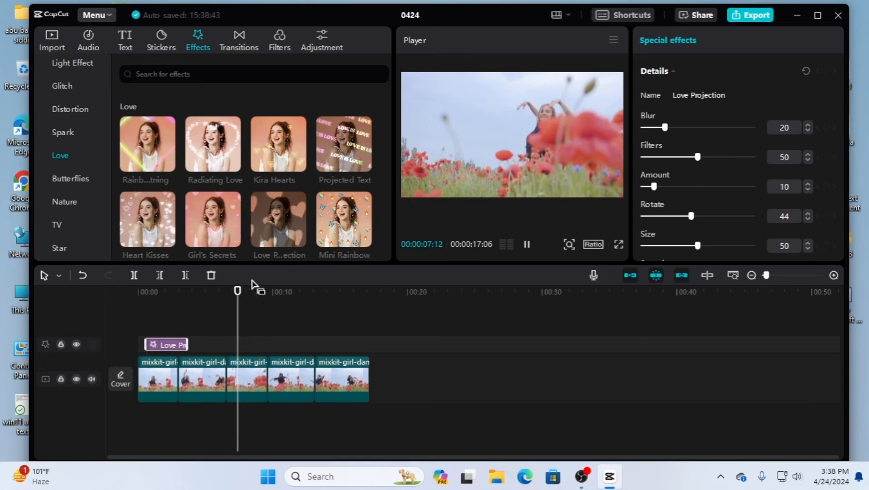
pyautogui.moveTo(244, 293); pyautogui.dragTo(119, 315)
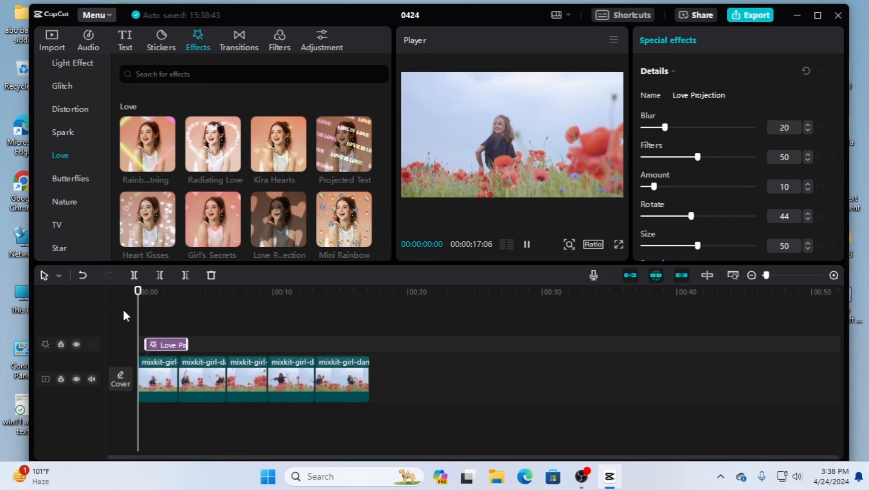
pyautogui.click(528, 246)
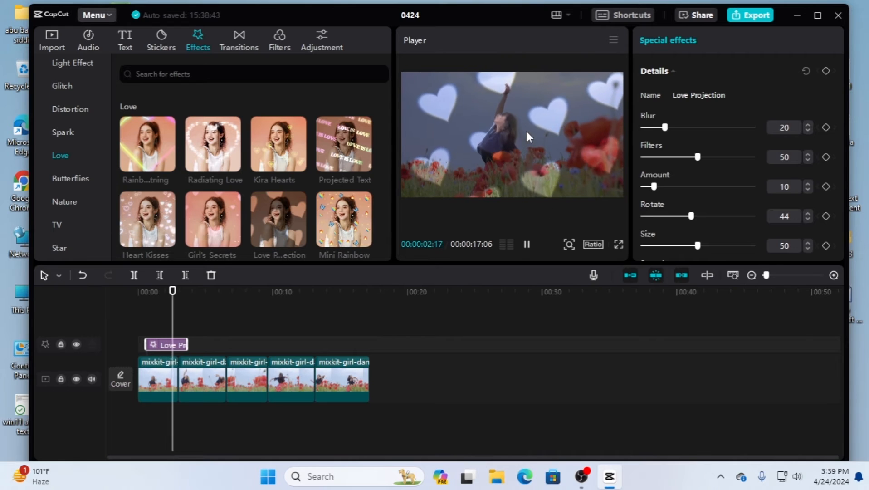
pyautogui.click(526, 245)
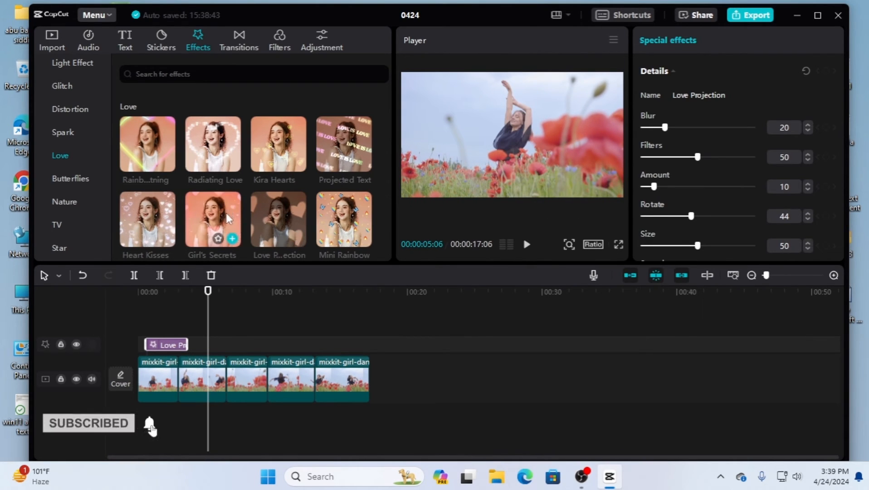
# Browse the remaining Love effects and the Butterflies and 2024 effect categories
pyautogui.scroll(-4, 227, 214)
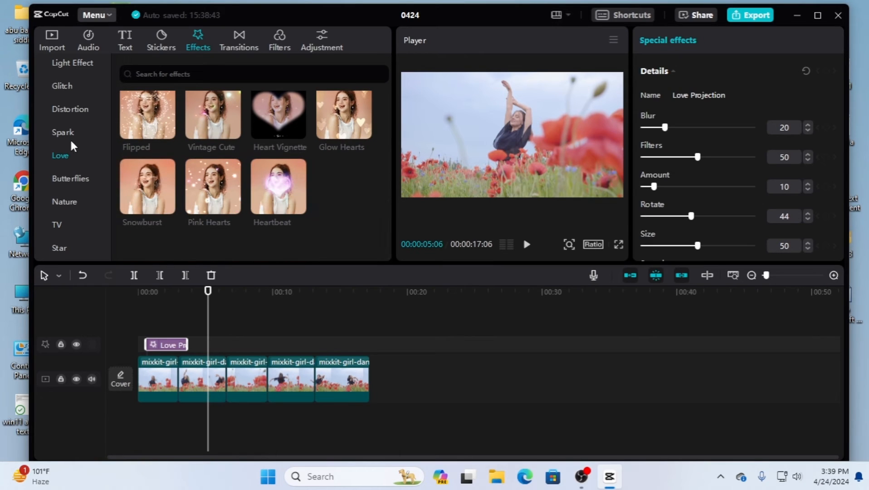
pyautogui.click(68, 179)
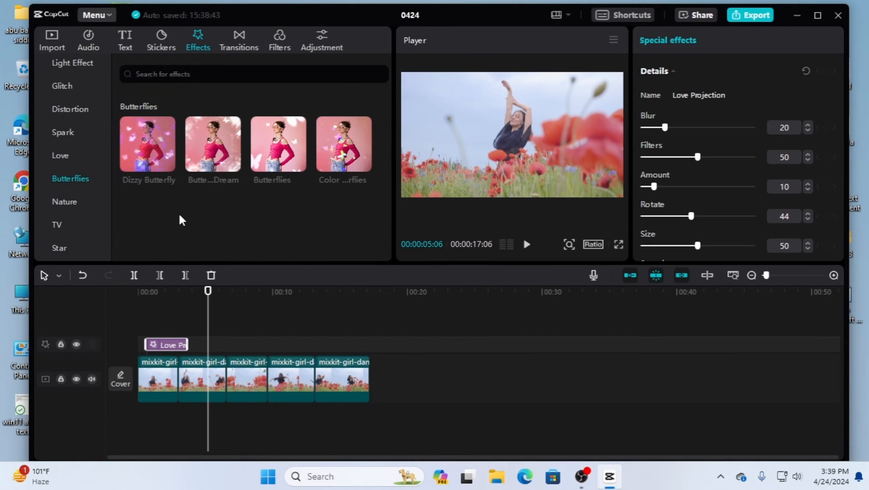
pyautogui.scroll(-5, 65, 222)
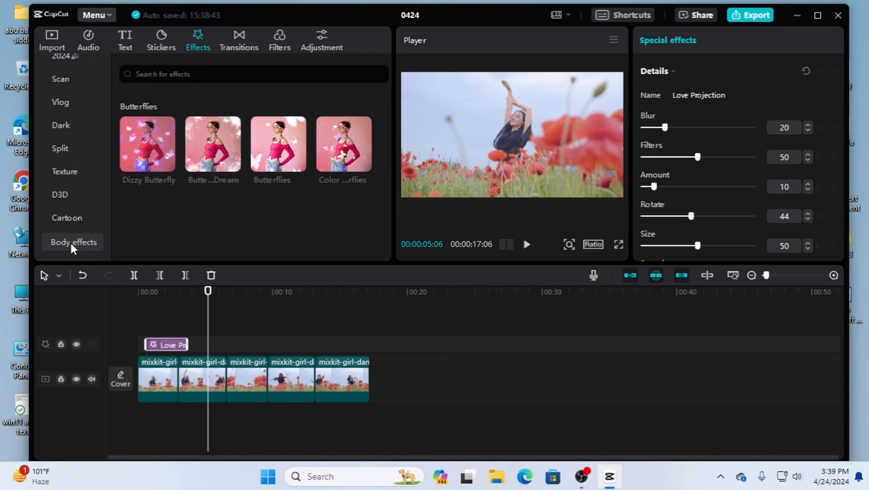
pyautogui.scroll(2, 75, 170)
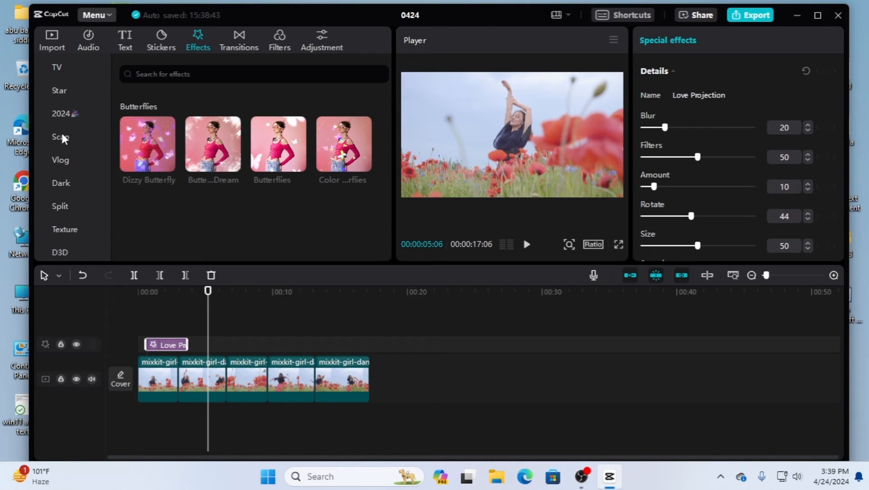
pyautogui.click(64, 113)
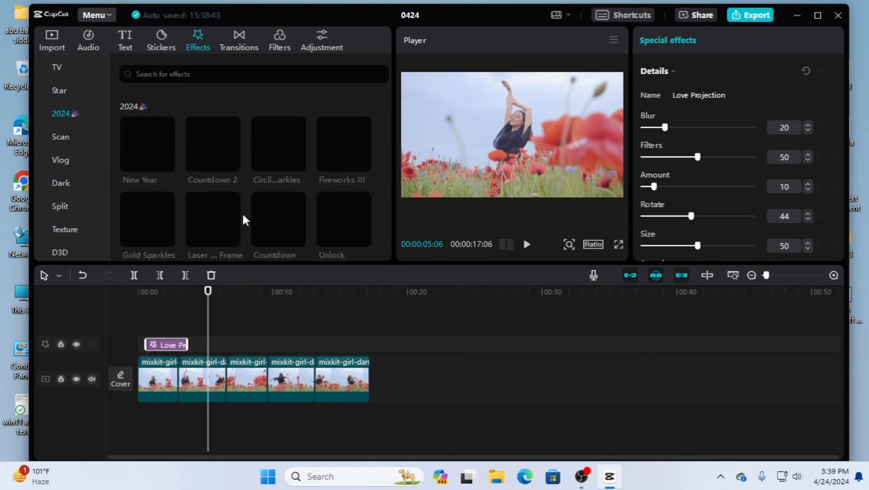
pyautogui.scroll(-10, 236, 214)
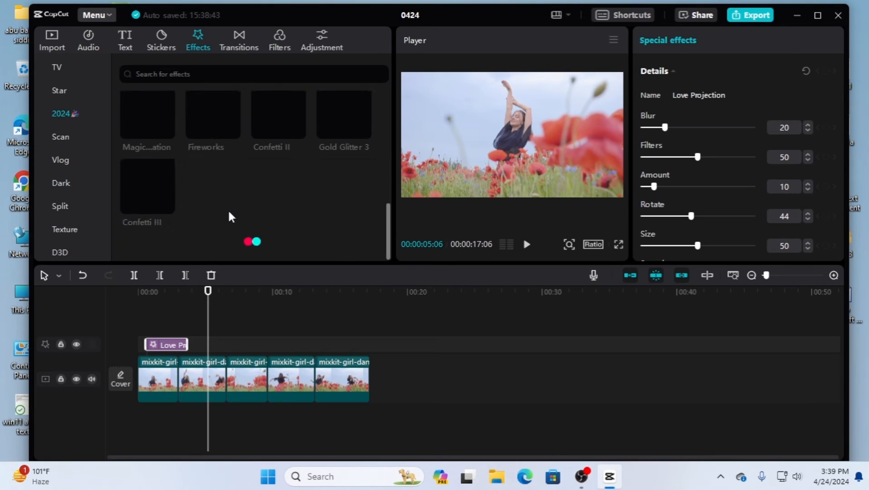
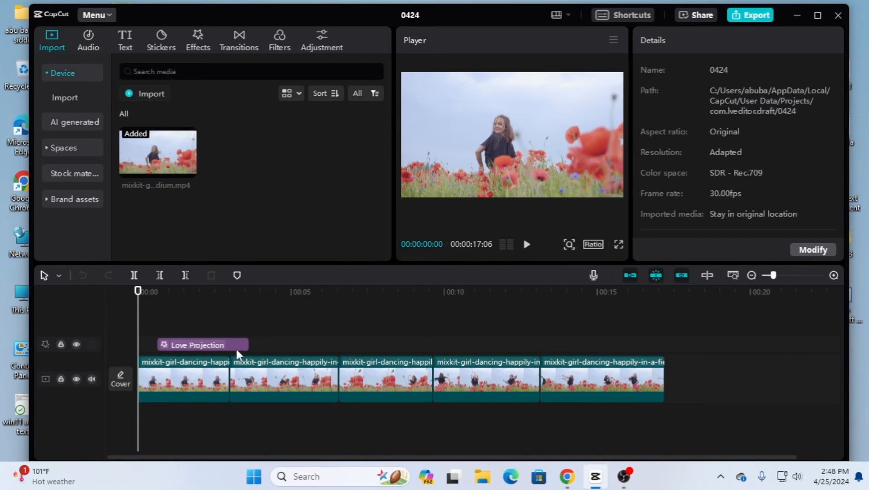
# Delete the Love Projection effect from the timeline and browse the Overlay and Camera transitions
pyautogui.click(203, 345)
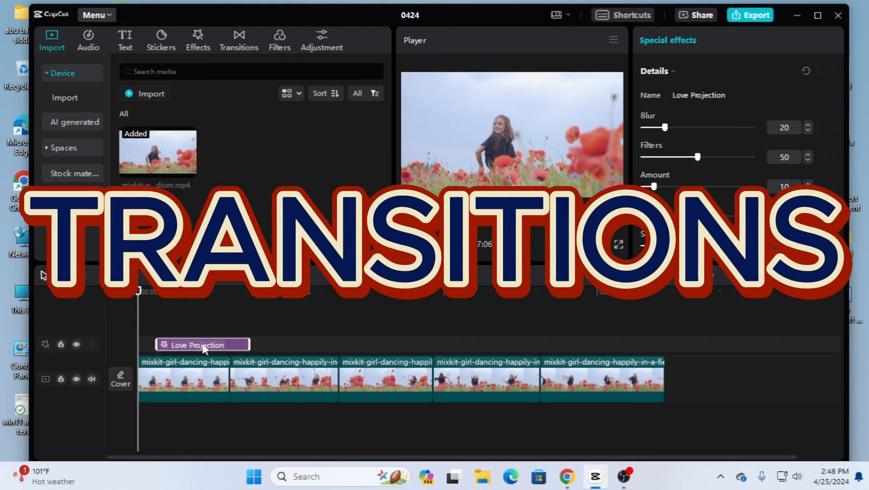
pyautogui.press('Delete')
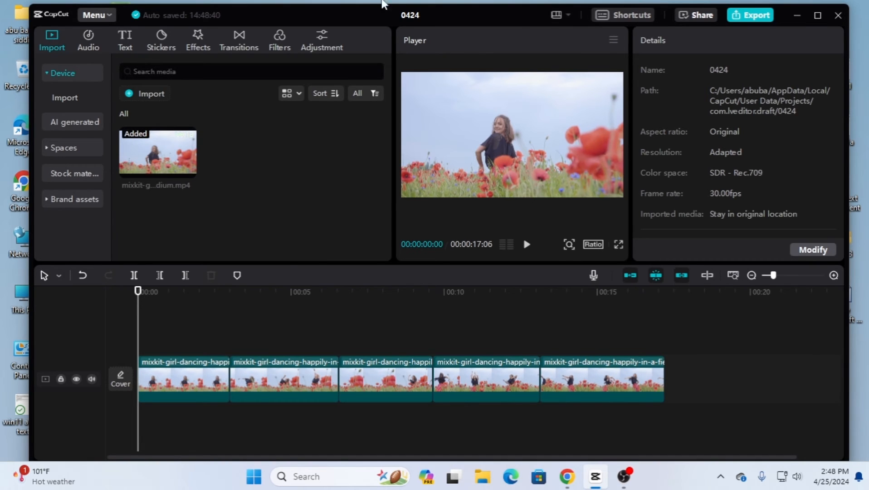
pyautogui.click(238, 42)
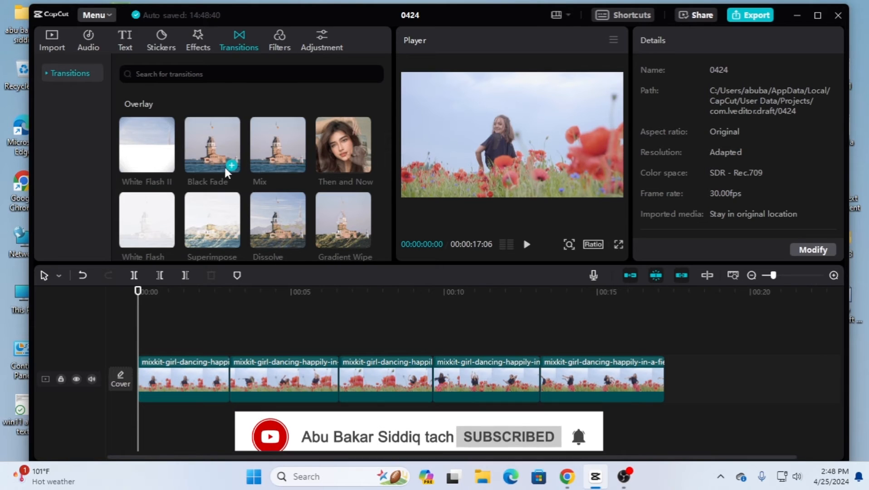
pyautogui.scroll(-3, 224, 164)
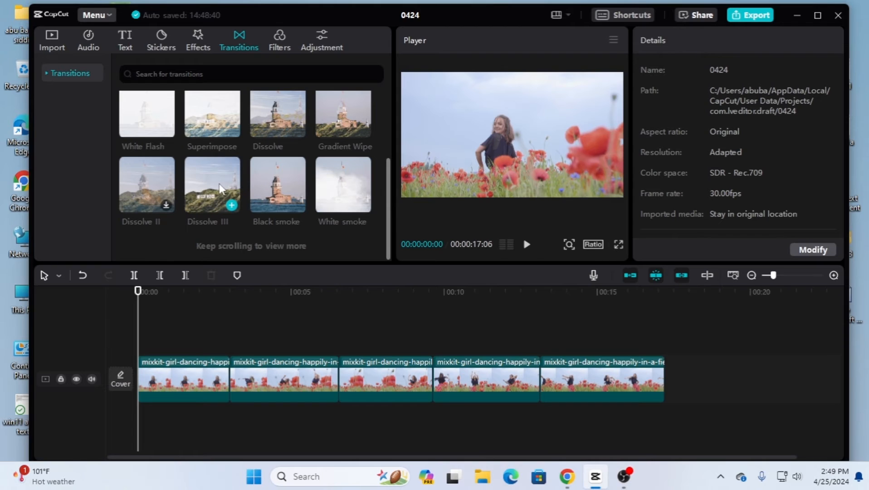
pyautogui.scroll(-5, 219, 183)
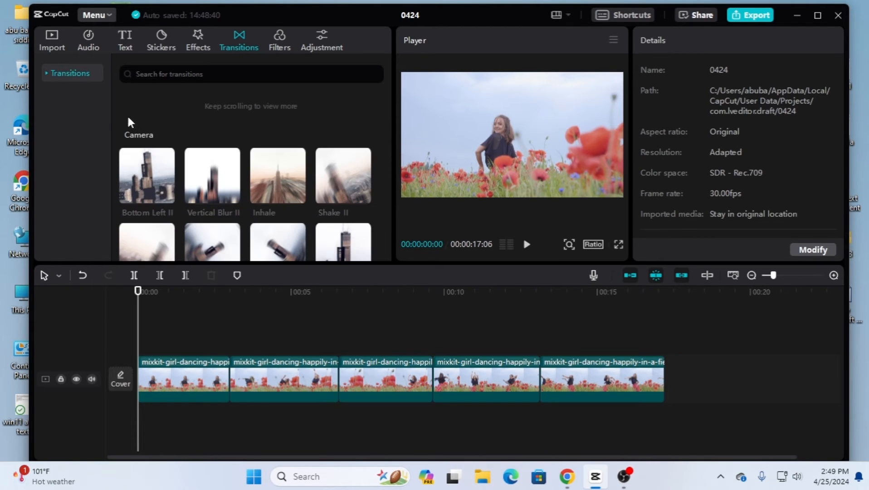
pyautogui.click(54, 74)
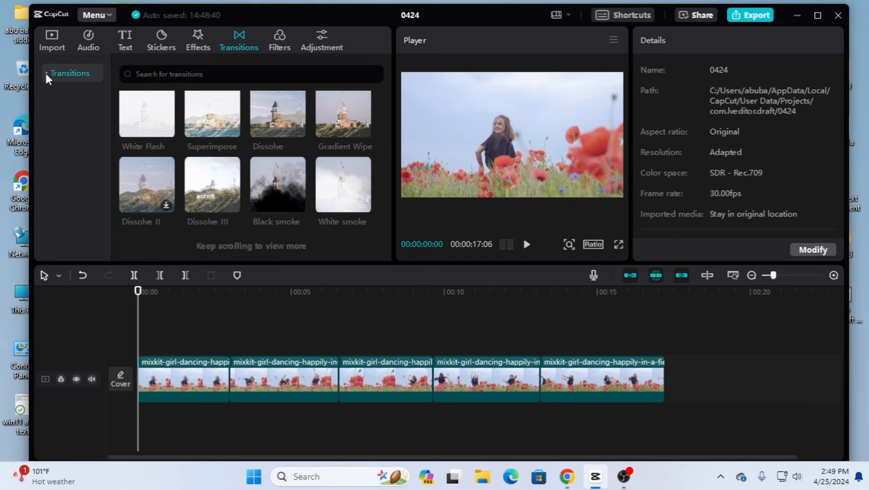
# Browse the transition categories from Overlay to Social Media and preview the Dissolve II transition
pyautogui.click(46, 71)
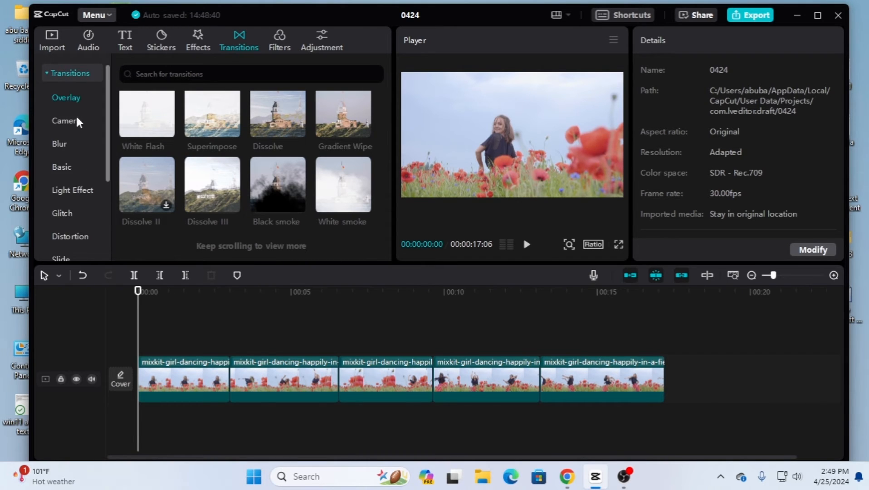
pyautogui.scroll(-3, 68, 118)
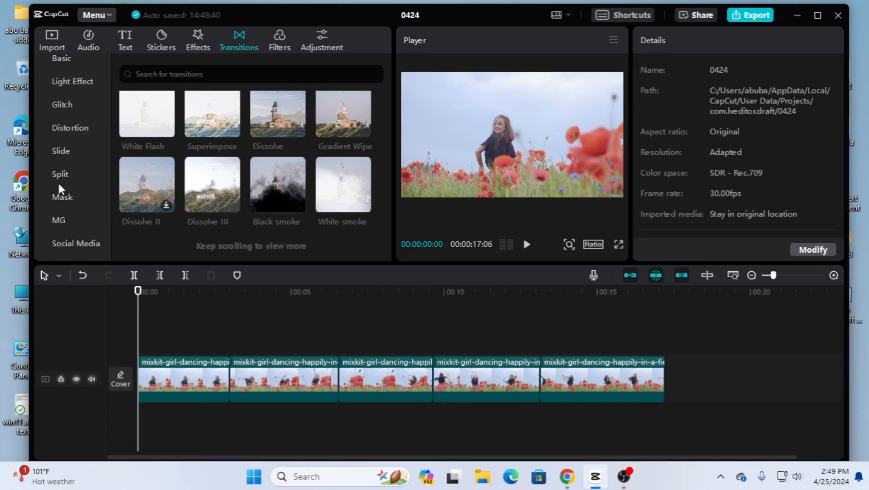
pyautogui.scroll(2, 59, 183)
pyautogui.moveTo(239, 194)
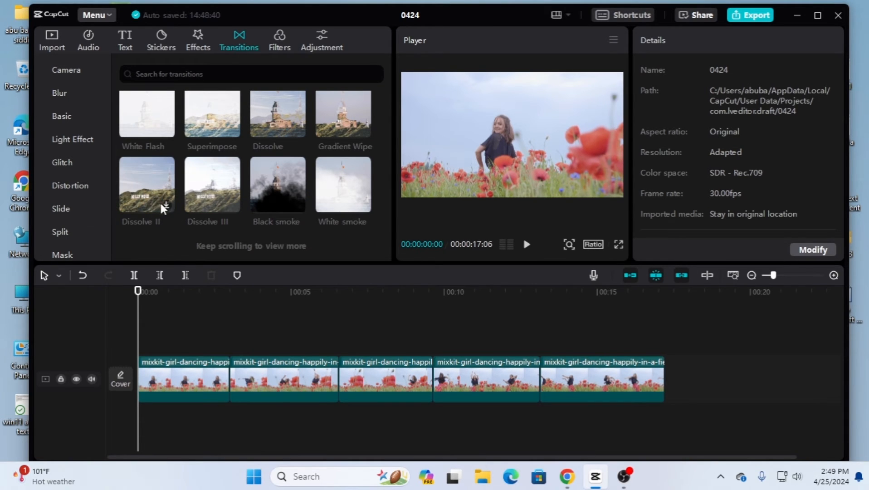
pyautogui.click(162, 203)
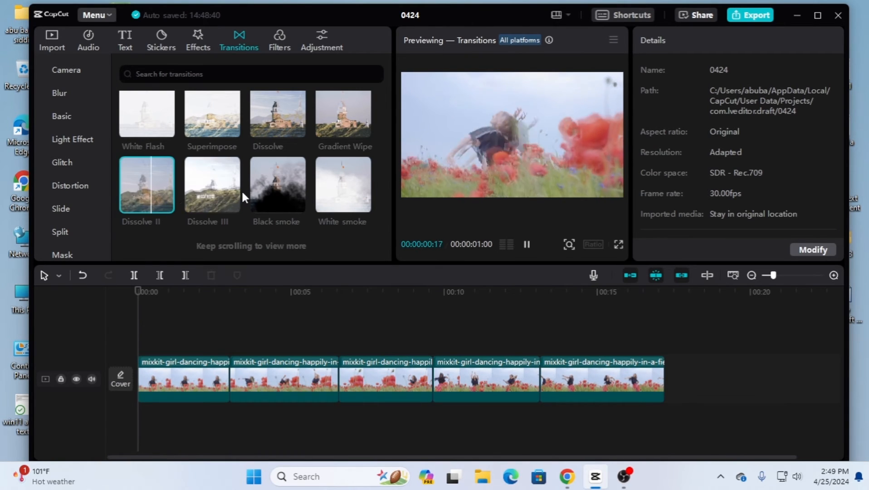
pyautogui.scroll(2, 241, 189)
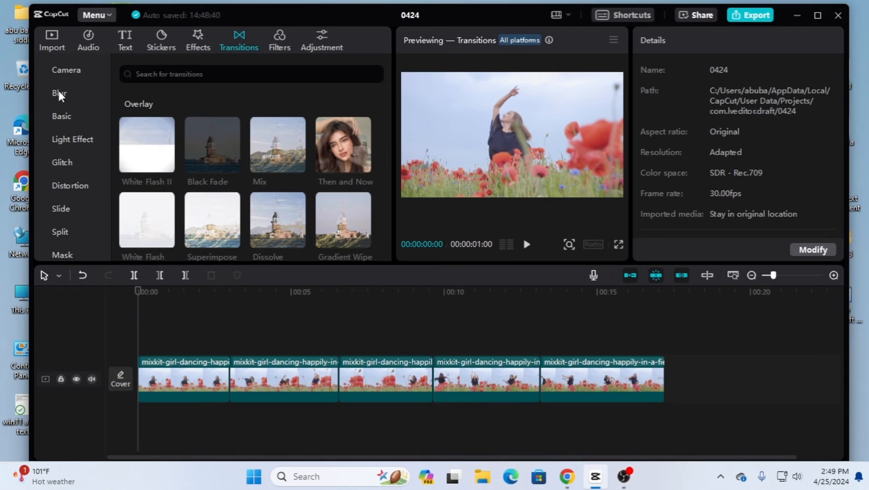
pyautogui.scroll(2, 61, 94)
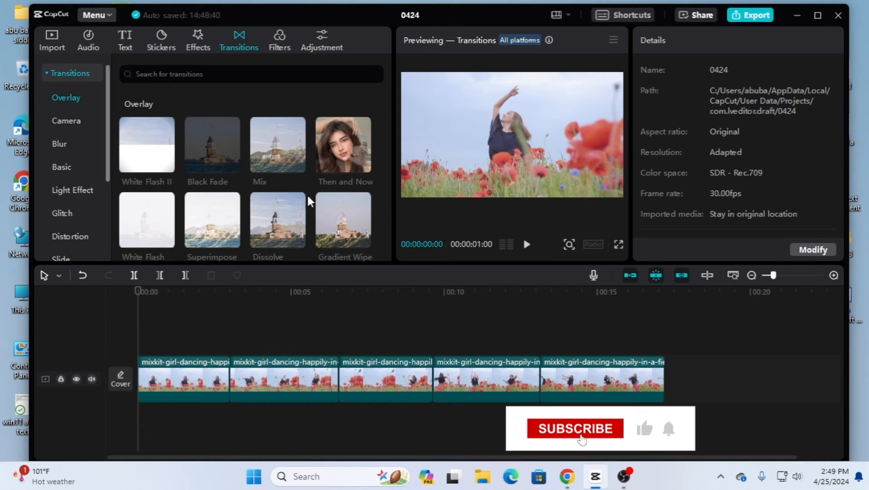
# Add the Mix transition from the Overlay category between the first and second clips and play across it
pyautogui.moveTo(281, 149)
pyautogui.mouseDown()
pyautogui.moveTo(245, 371)
pyautogui.moveTo(227, 380)
pyautogui.mouseUp()
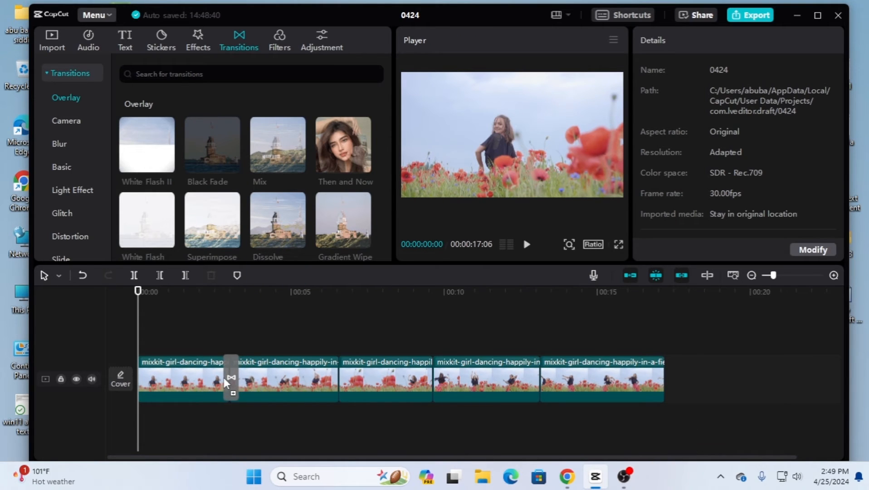
pyautogui.click(222, 378)
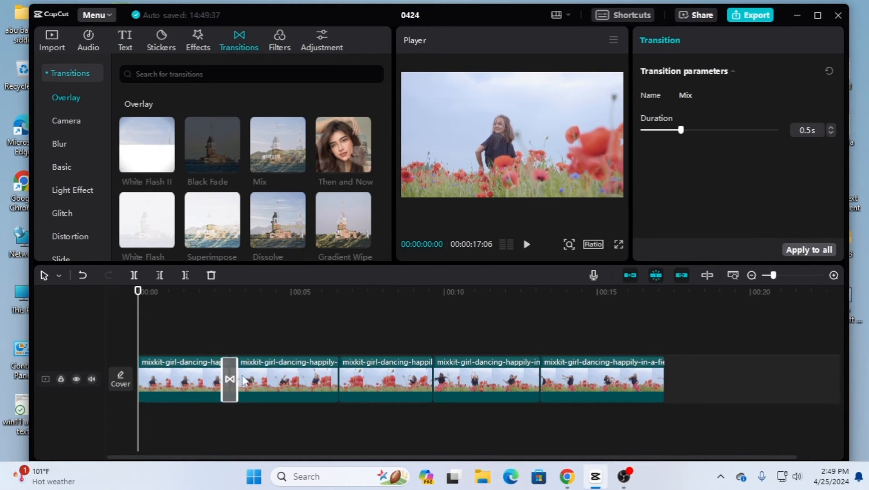
pyautogui.moveTo(139, 294); pyautogui.dragTo(213, 317)
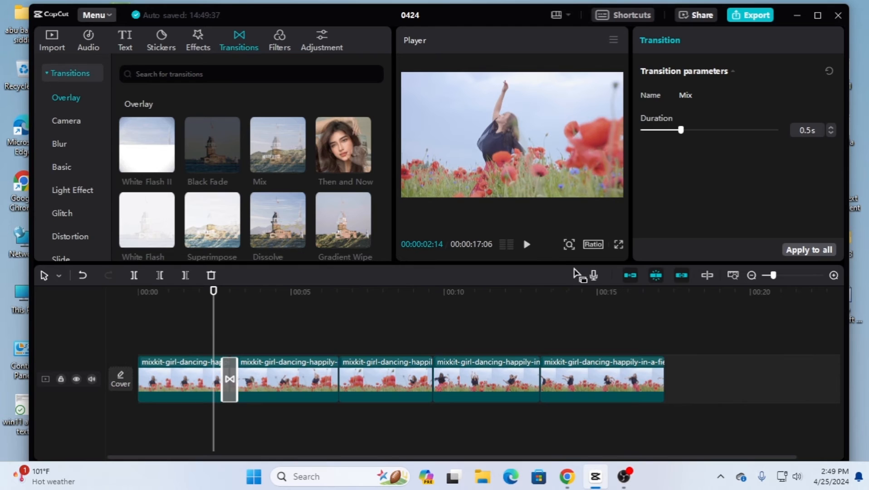
pyautogui.click(527, 247)
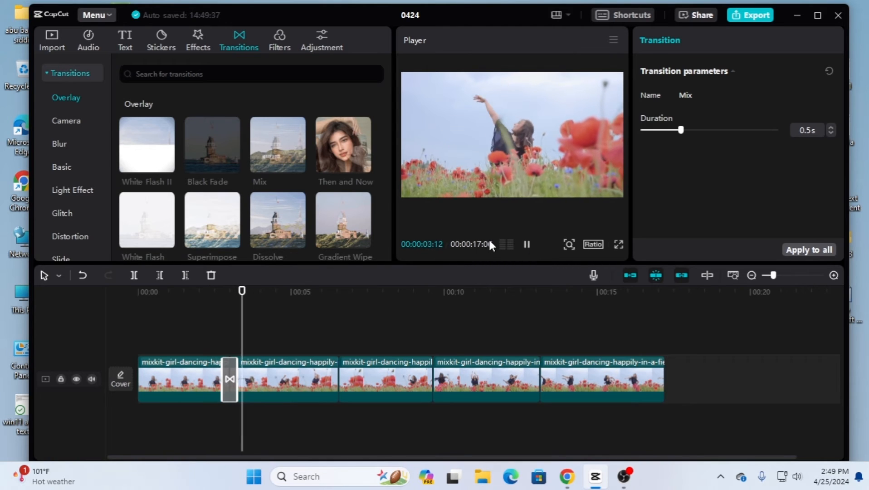
pyautogui.click(528, 245)
pyautogui.moveTo(301, 294); pyautogui.dragTo(230, 310)
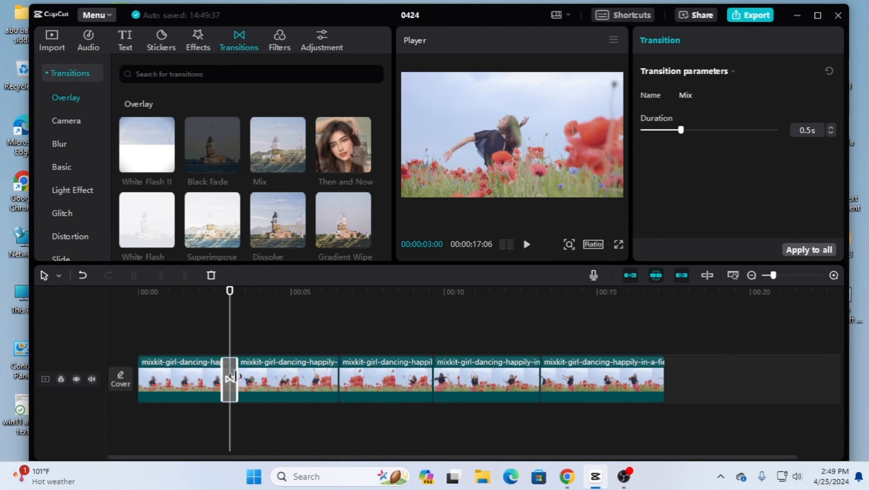
# Try a 1.5 s duration on the Mix transition and delete the transition from the timeline
pyautogui.moveTo(237, 371); pyautogui.dragTo(250, 371)
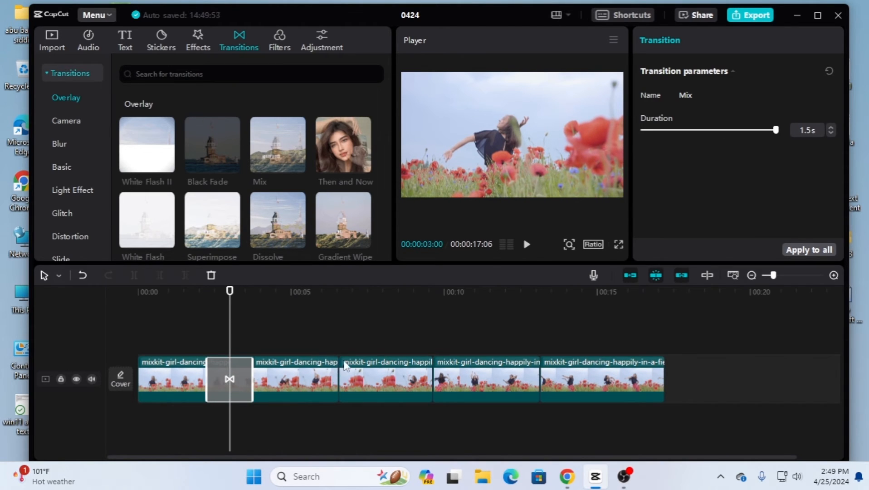
pyautogui.moveTo(230, 293); pyautogui.dragTo(254, 309)
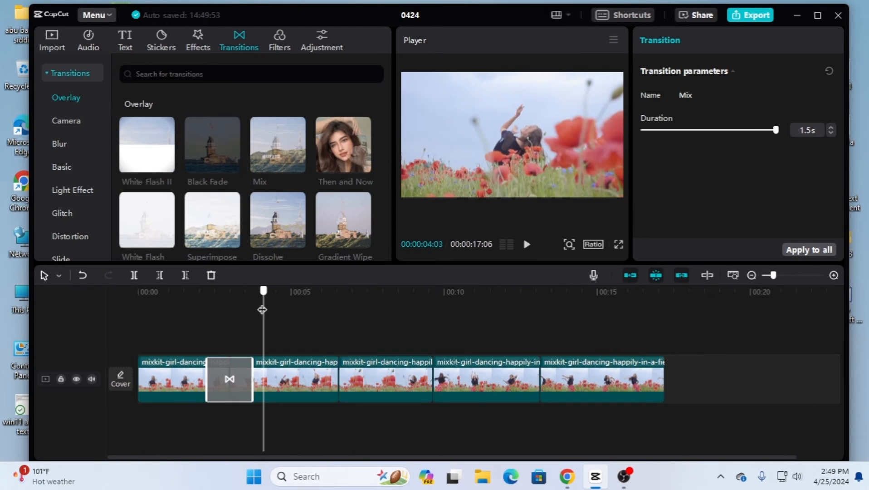
pyautogui.press('Delete')
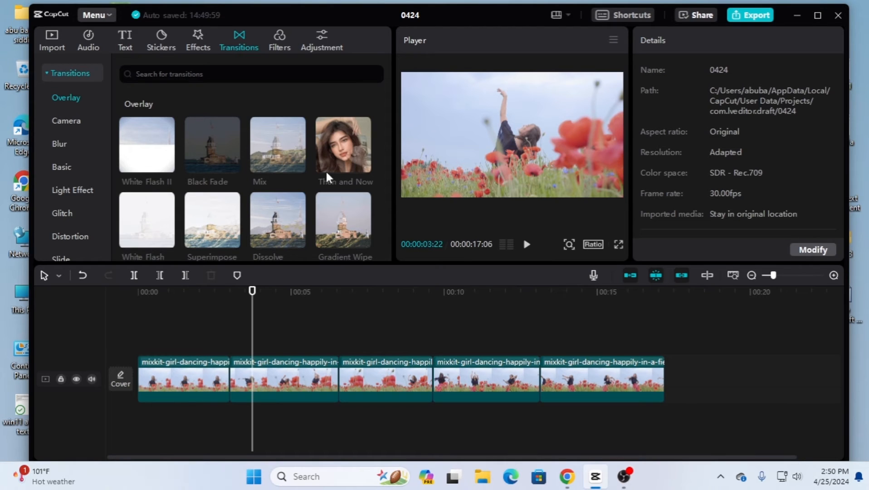
# Add the Dissolve II transition between the first and second clips and lengthen it to 1.5 s
pyautogui.scroll(-2, 152, 223)
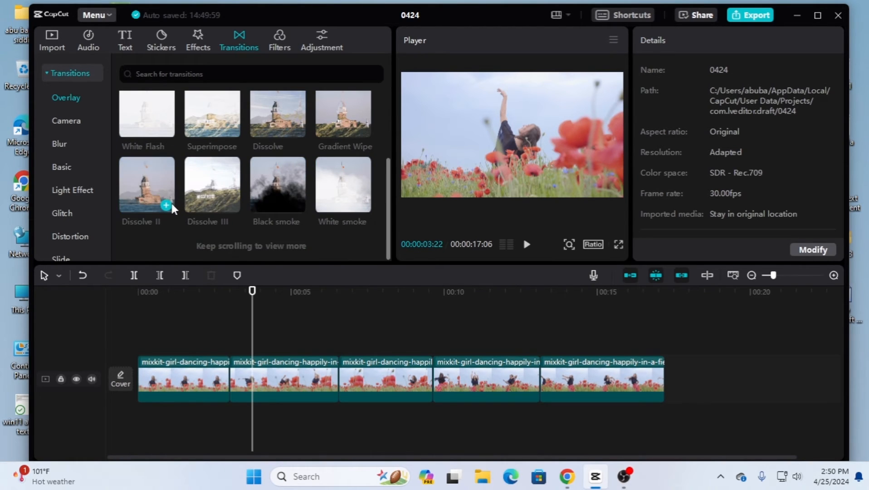
pyautogui.moveTo(164, 203); pyautogui.dragTo(231, 384)
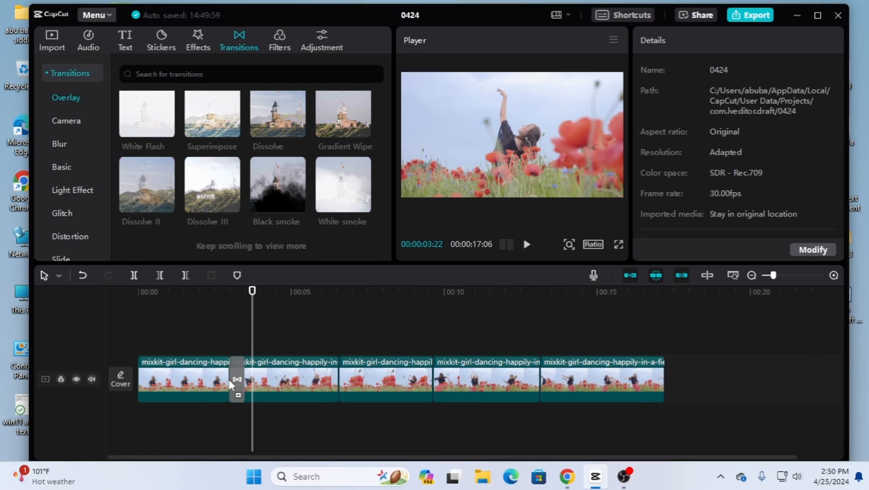
pyautogui.click(226, 378)
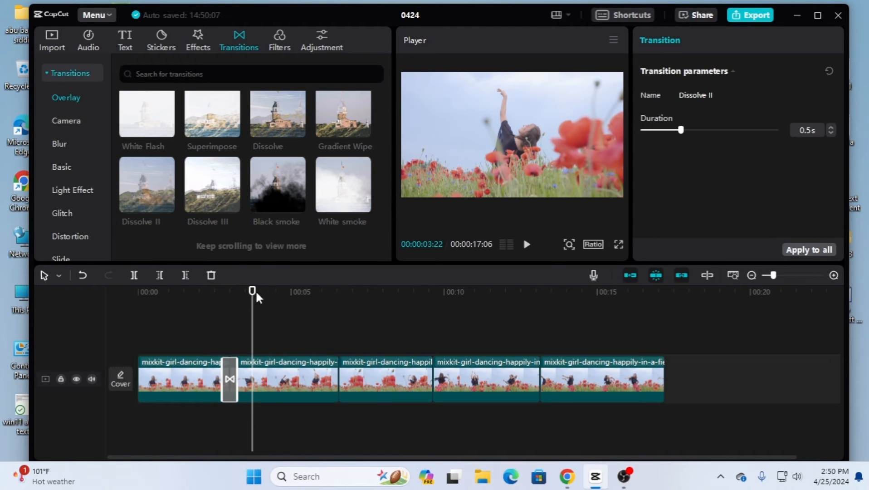
pyautogui.moveTo(251, 294); pyautogui.dragTo(232, 311)
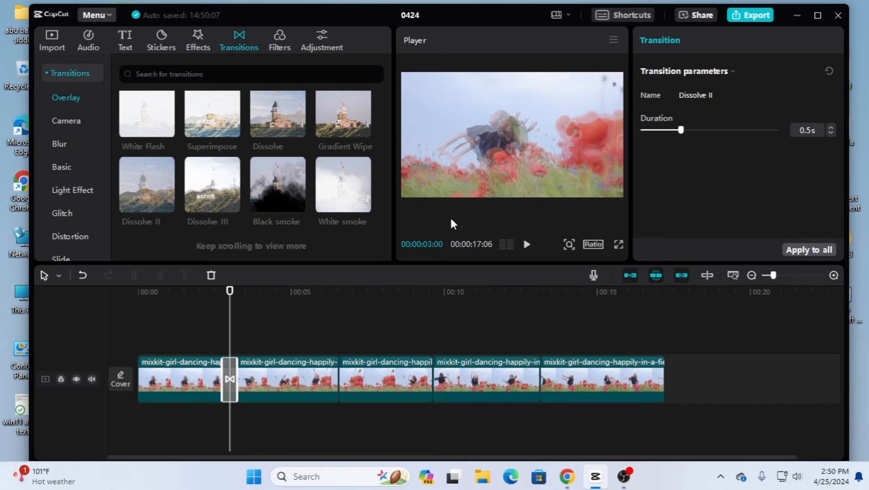
pyautogui.moveTo(237, 383); pyautogui.dragTo(284, 385)
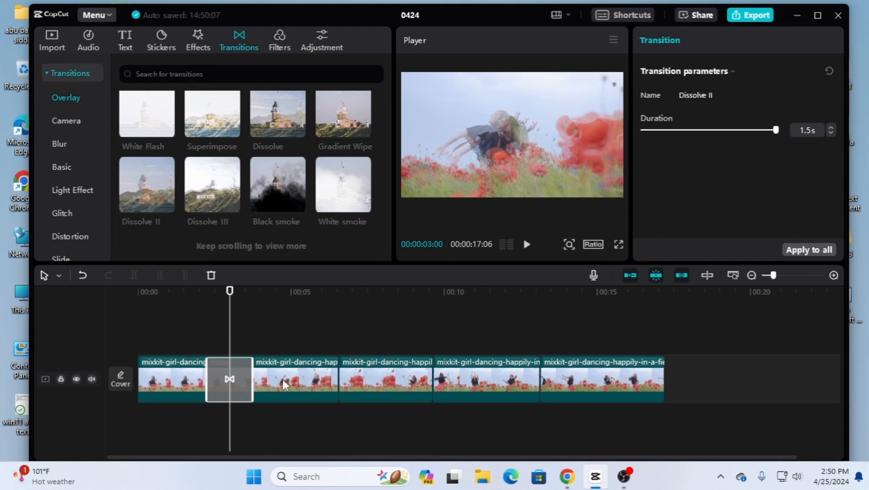
# Play the video from the start of the Dissolve II transition and return the playhead to the transition's middle
pyautogui.moveTo(229, 293); pyautogui.dragTo(207, 301)
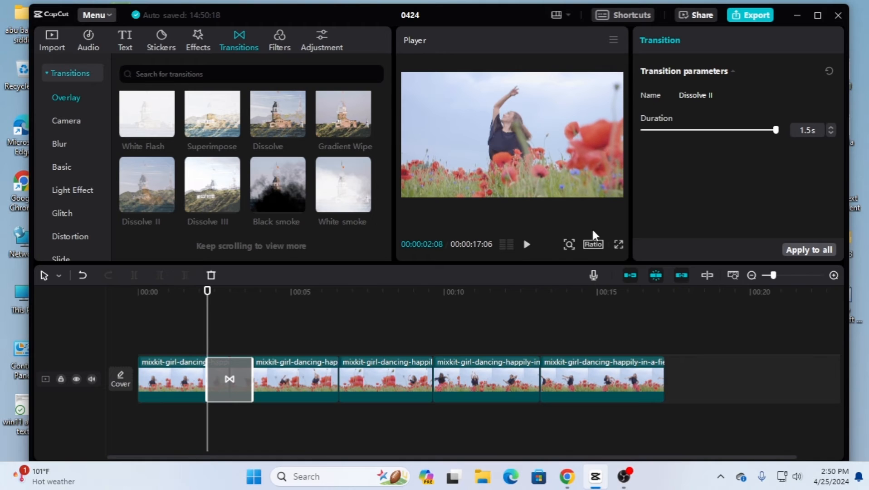
pyautogui.click(532, 246)
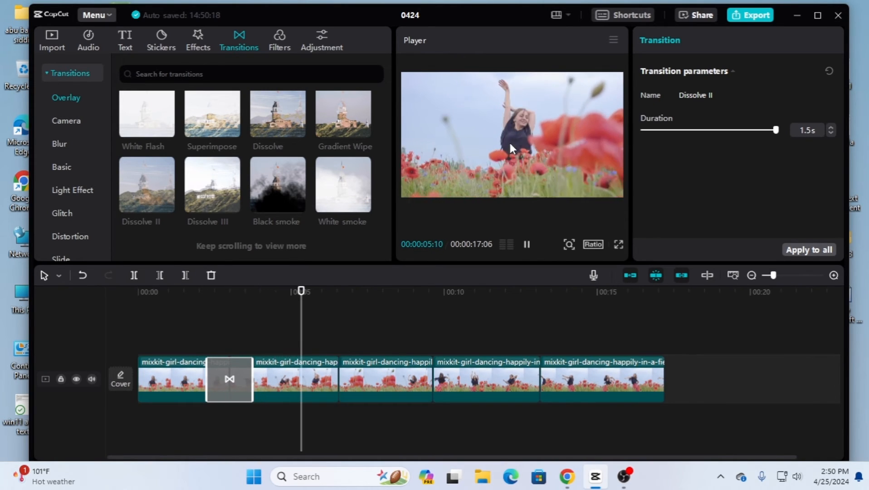
pyautogui.click(527, 245)
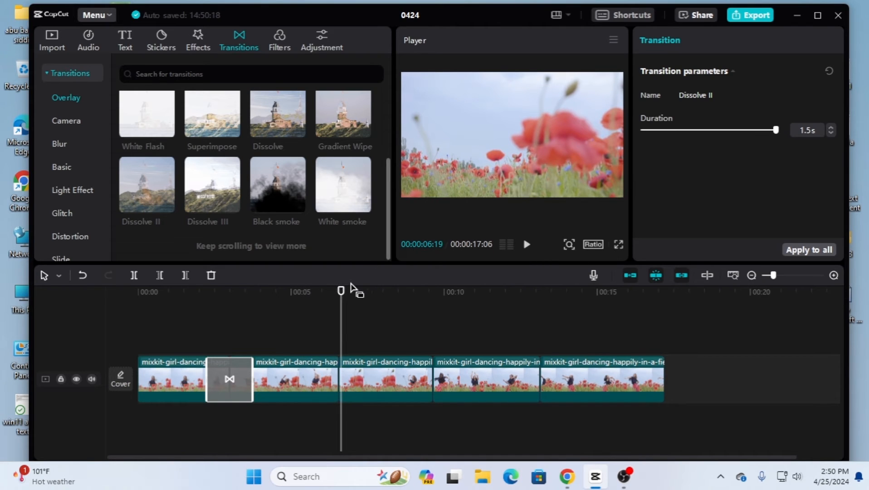
pyautogui.moveTo(341, 292); pyautogui.dragTo(230, 304)
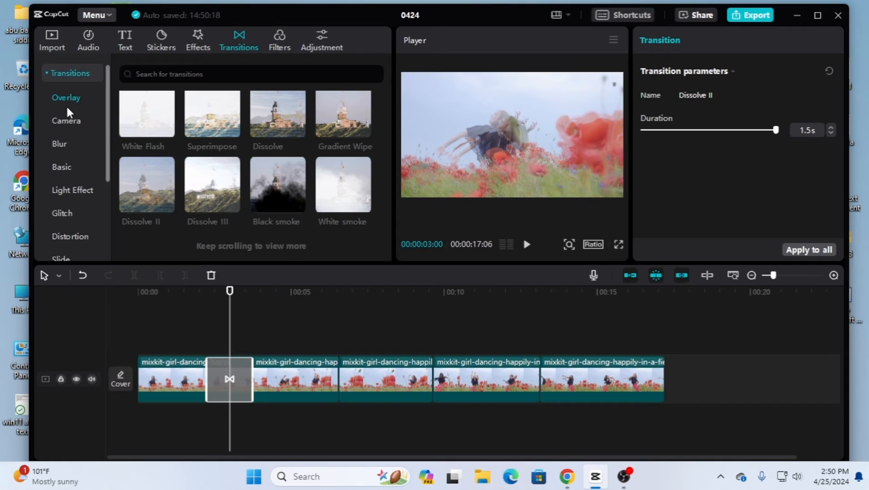
# Replace the Dissolve II transition with Rotate CW II from the Camera category and lengthen it to 1.5 s
pyautogui.click(78, 121)
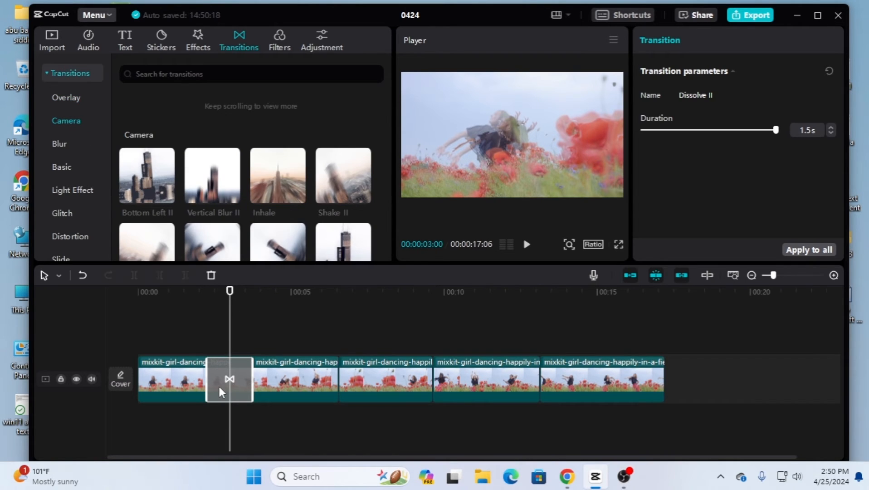
pyautogui.press('Delete')
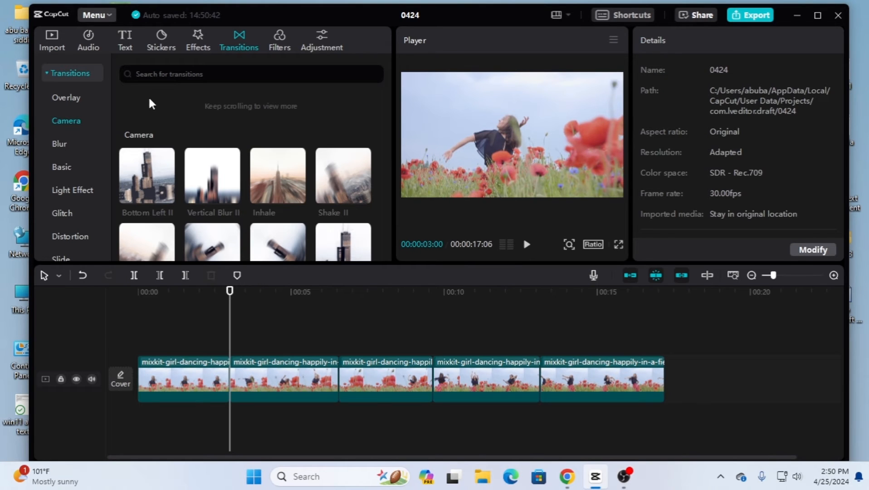
pyautogui.moveTo(213, 242); pyautogui.dragTo(222, 389)
pyautogui.click(218, 374)
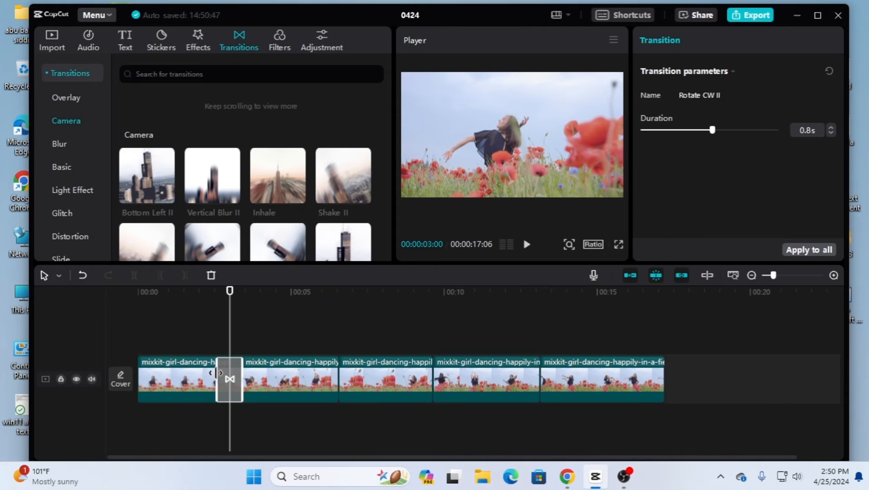
pyautogui.moveTo(214, 376); pyautogui.dragTo(177, 366)
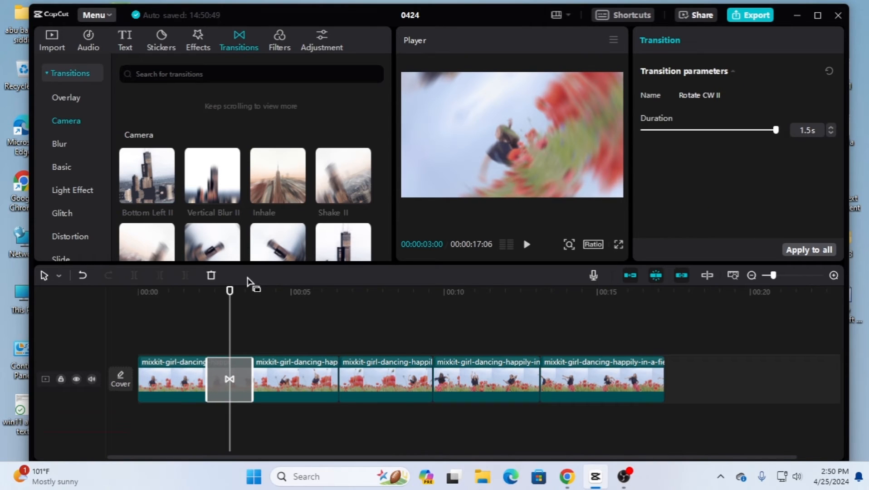
# Play the video across the Rotate CW II transition and move the playhead back into the transition
pyautogui.moveTo(228, 294); pyautogui.dragTo(204, 301)
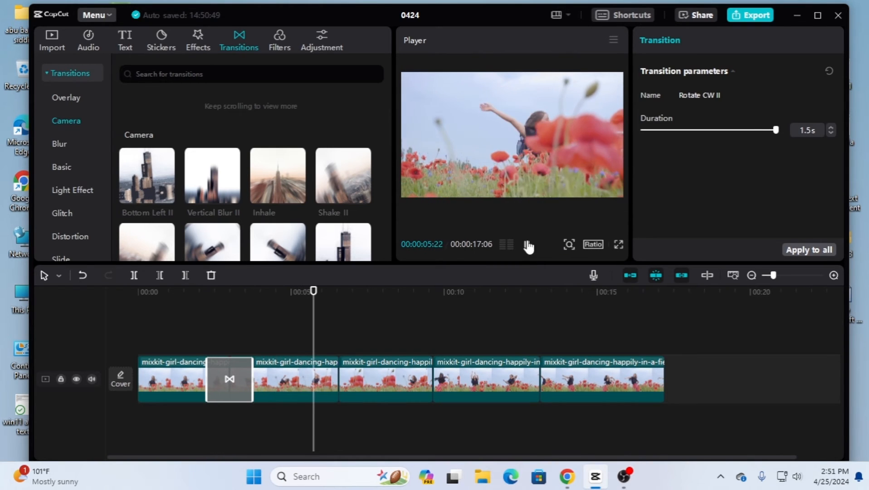
pyautogui.press('space')
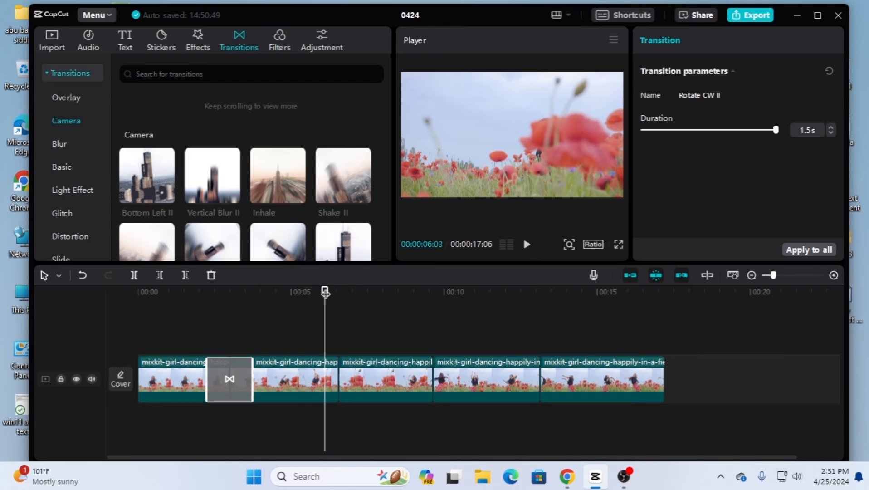
pyautogui.moveTo(325, 290); pyautogui.dragTo(286, 292)
pyautogui.click(221, 291)
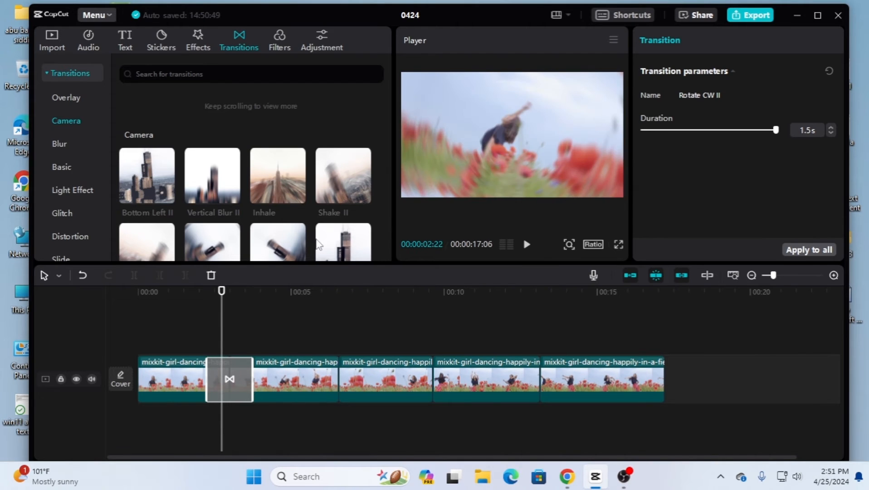
# Add the Radial Blur transition from the Blur category between the second and third clips and lengthen it to 1.5 s
pyautogui.scroll(-3, 275, 204)
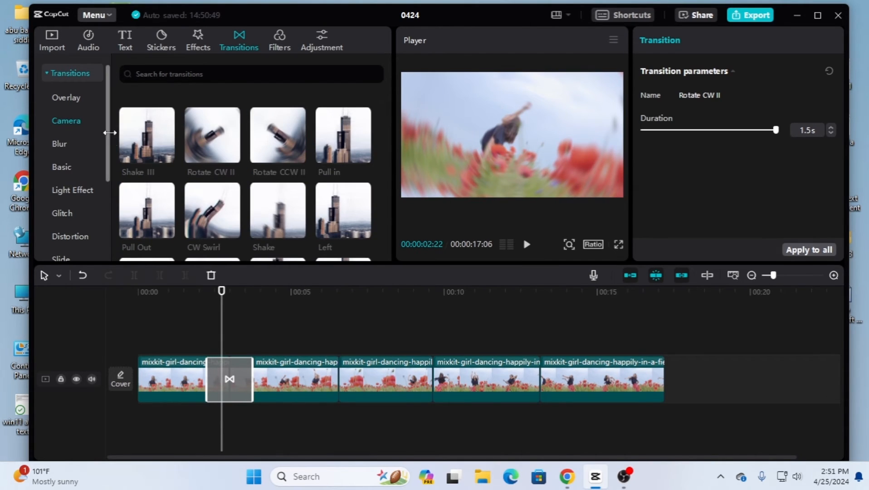
pyautogui.click(59, 142)
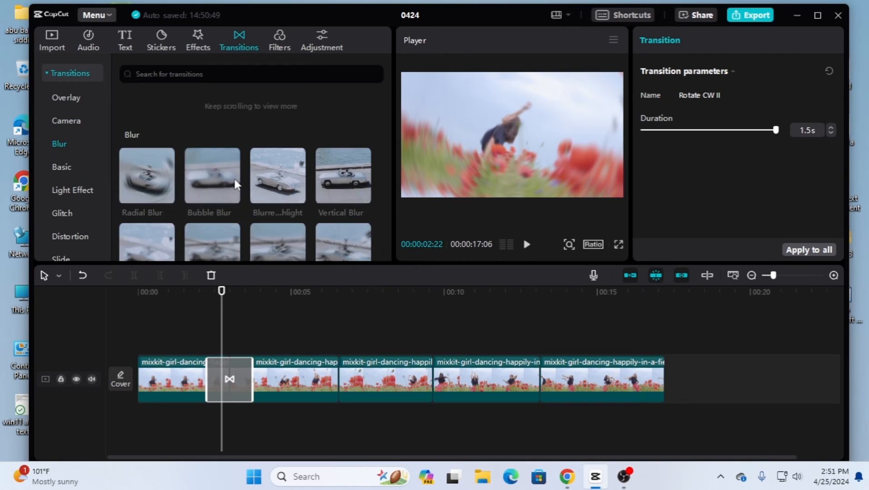
pyautogui.moveTo(148, 186)
pyautogui.moveTo(213, 175)
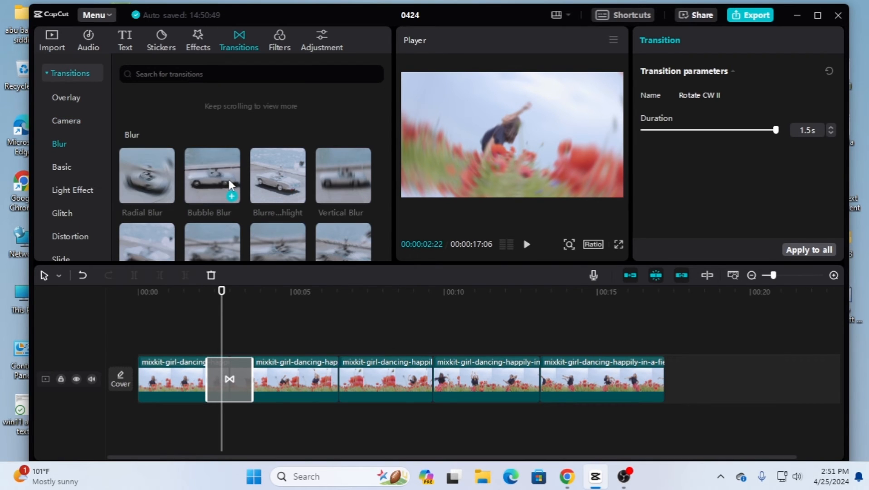
pyautogui.moveTo(157, 180); pyautogui.dragTo(340, 392)
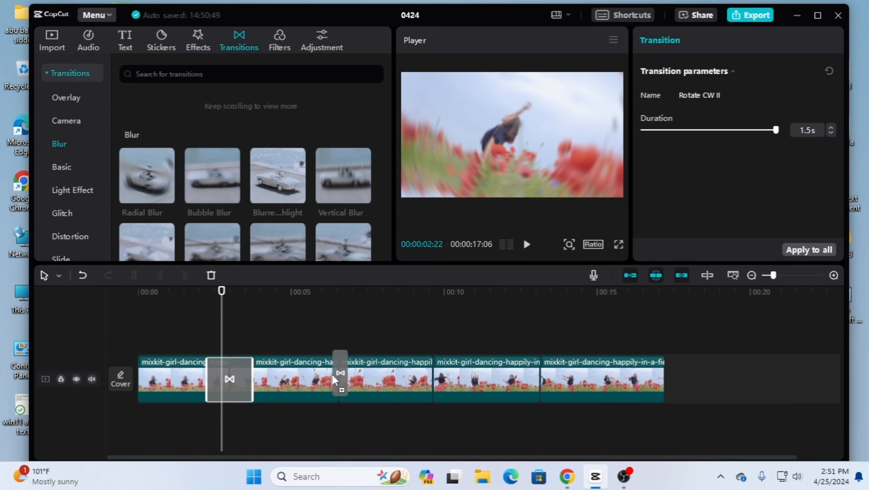
pyautogui.moveTo(332, 379); pyautogui.dragTo(286, 381)
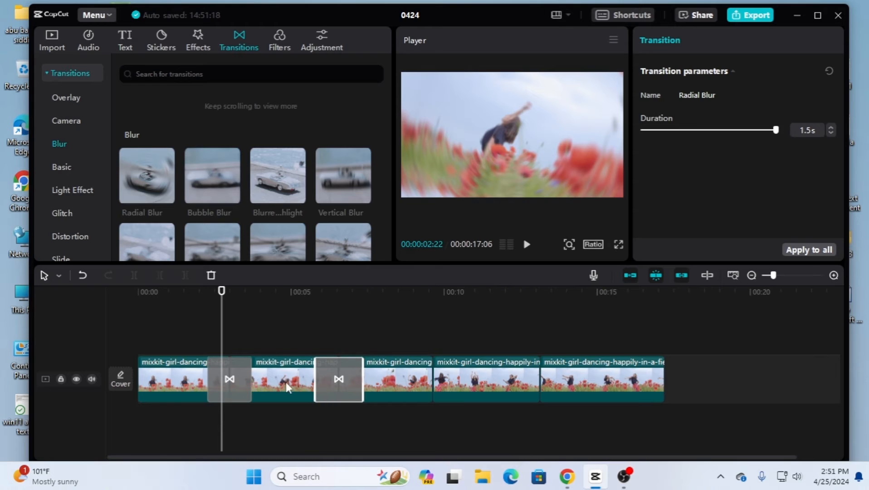
# Scrub and play through the Radial Blur transition between the second and third clips
pyautogui.moveTo(222, 292); pyautogui.dragTo(328, 318)
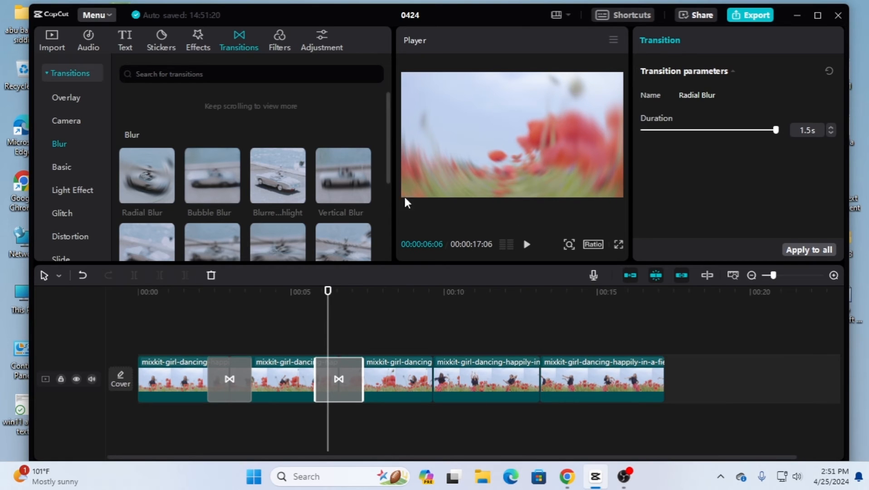
pyautogui.moveTo(327, 292); pyautogui.dragTo(359, 311)
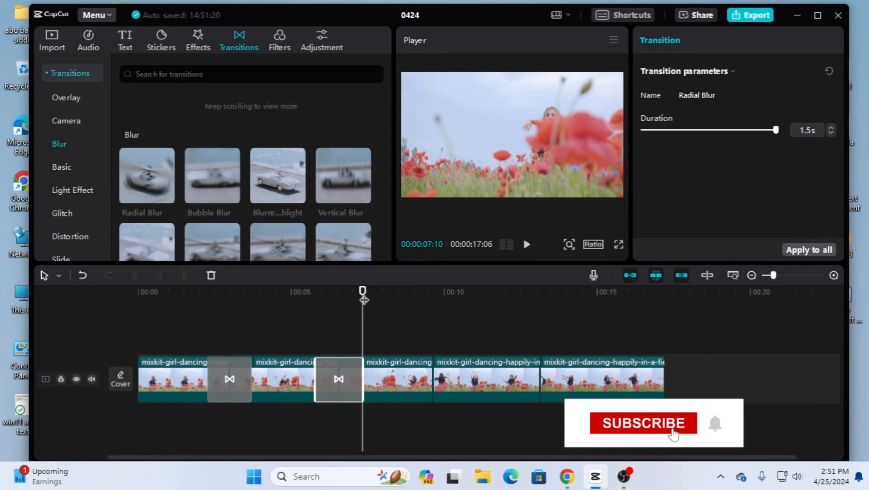
pyautogui.moveTo(363, 299); pyautogui.dragTo(308, 312)
pyautogui.click(527, 244)
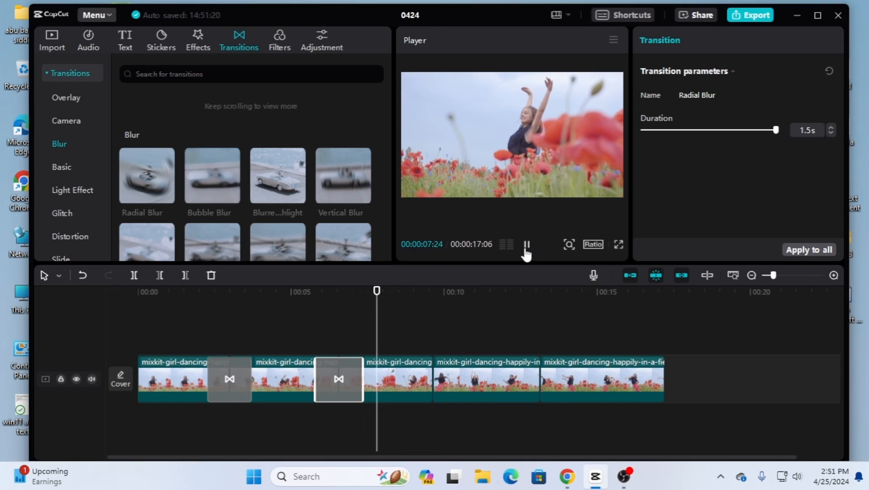
pyautogui.click(526, 247)
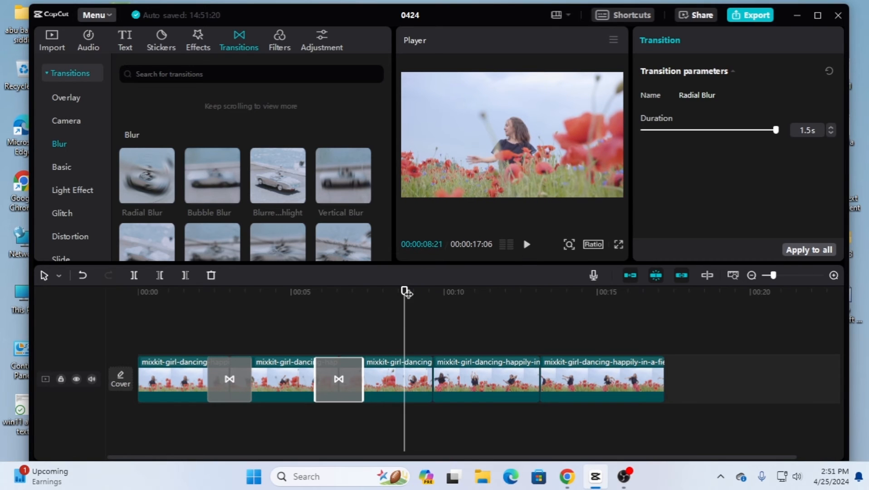
pyautogui.moveTo(406, 293); pyautogui.dragTo(337, 320)
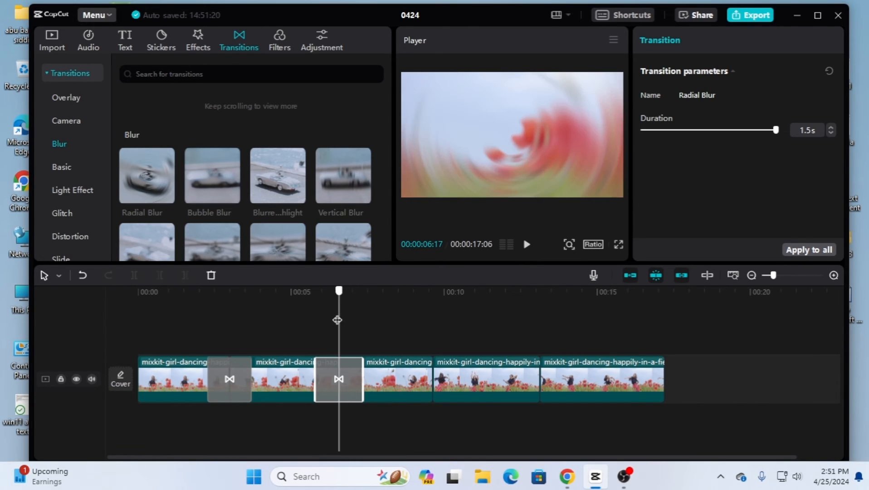
# Show the Basic transitions and delete both existing transitions from the timeline
pyautogui.click(58, 167)
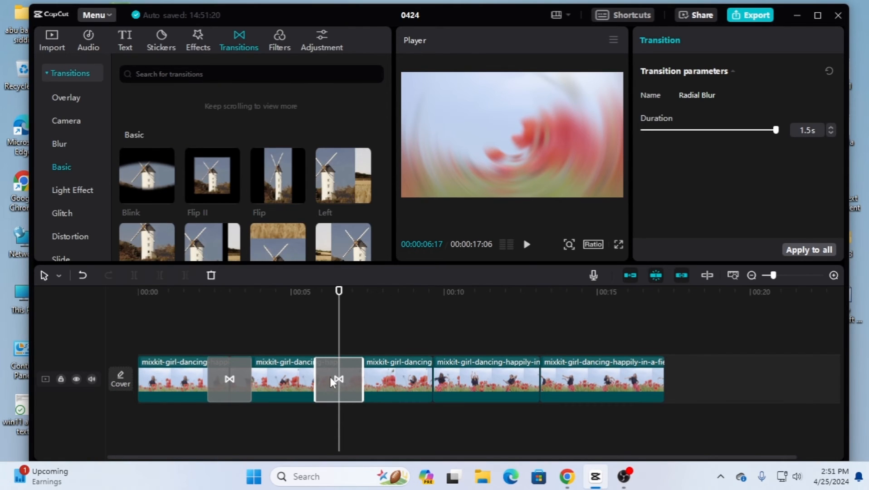
pyautogui.press('Delete')
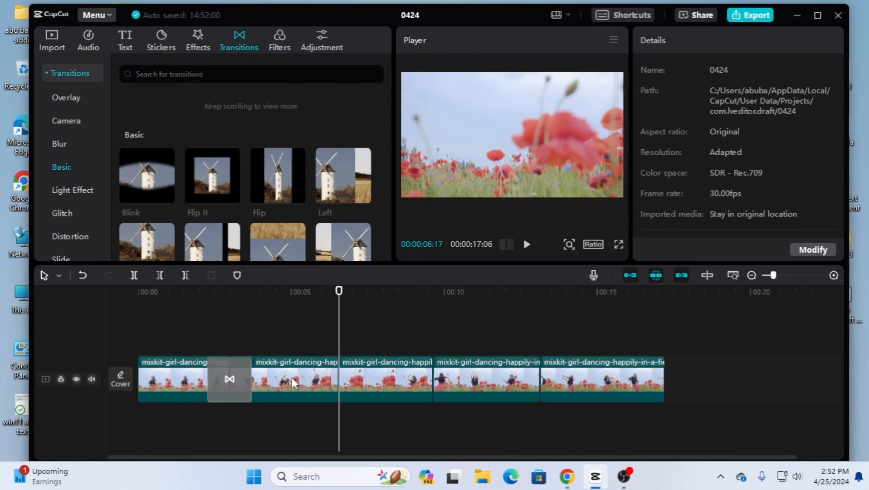
pyautogui.click(232, 379)
pyautogui.press('Delete')
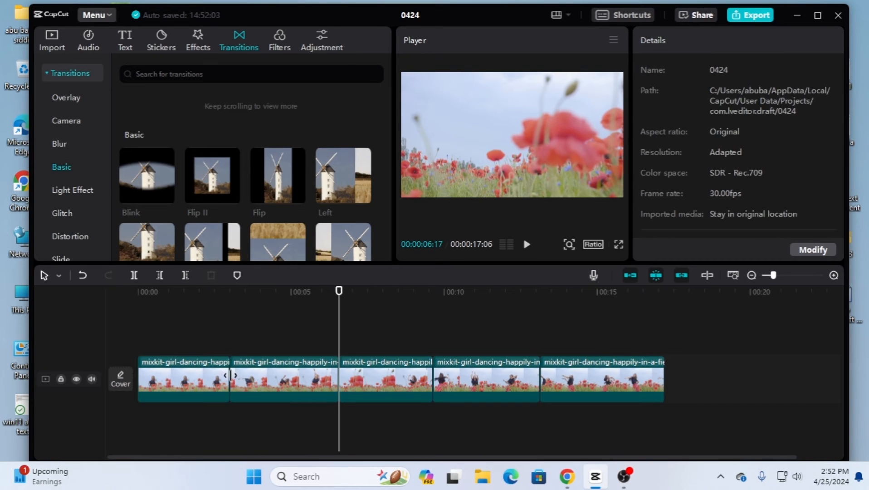
# Add the Blink transition between the first and second clips with a duration of 1.5 s and play it back
pyautogui.moveTo(160, 184)
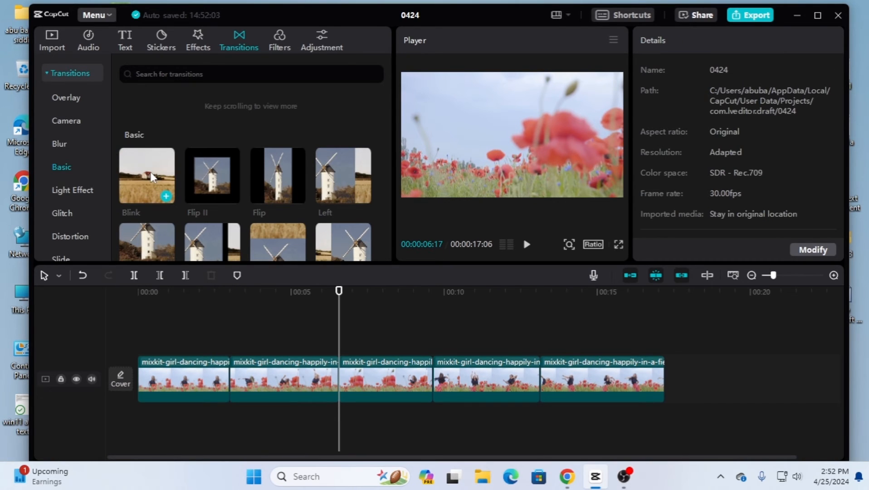
pyautogui.moveTo(151, 176); pyautogui.dragTo(178, 370)
pyautogui.moveTo(340, 294); pyautogui.dragTo(206, 317)
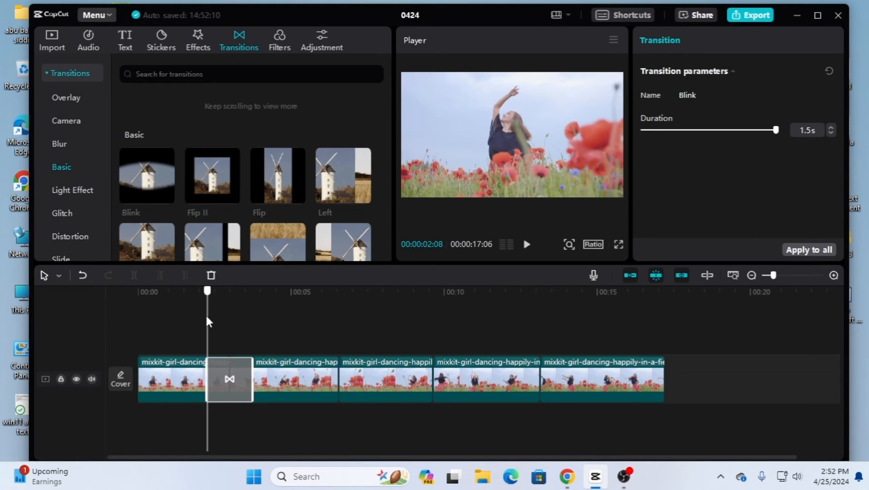
pyautogui.click(526, 244)
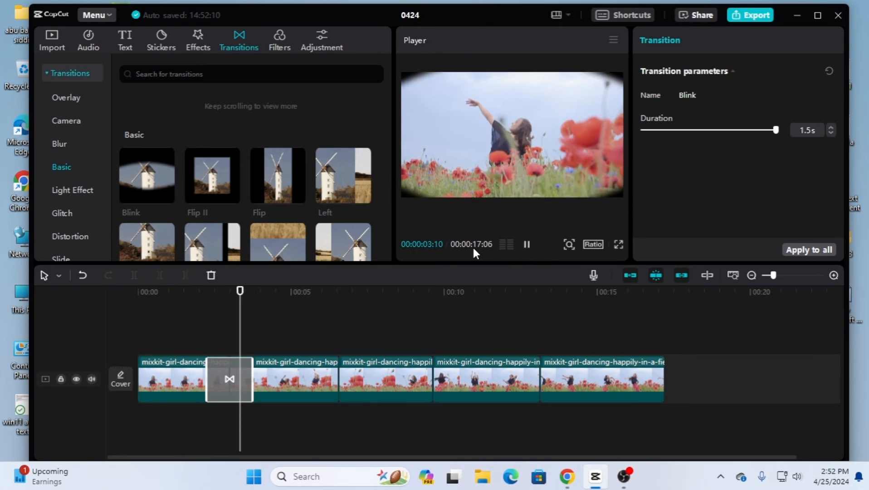
pyautogui.press('space')
pyautogui.moveTo(289, 290); pyautogui.dragTo(229, 300)
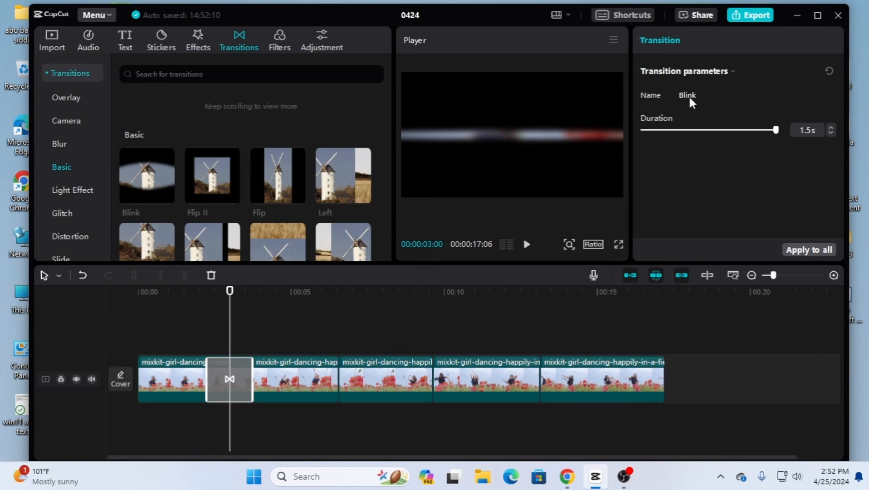
pyautogui.moveTo(775, 130); pyautogui.dragTo(823, 146)
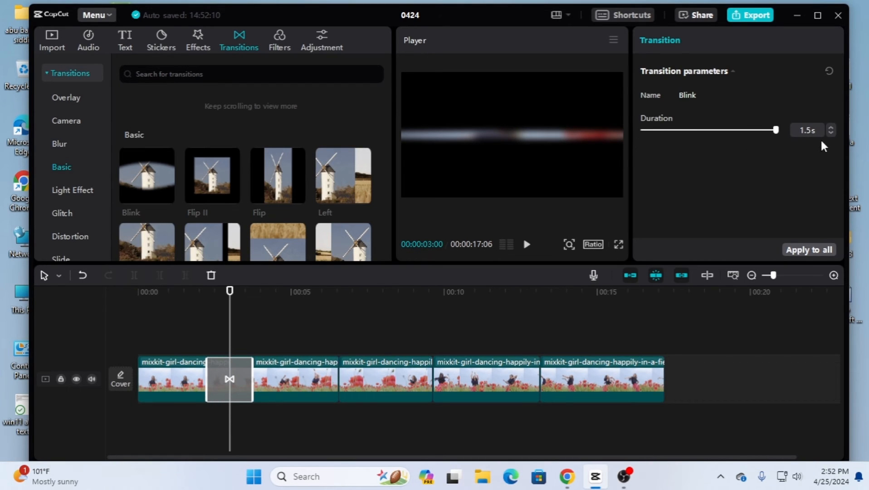
# Replace Blink between the first two clips with the Burn III transition from Light Effect and set its duration to 1.3 s
pyautogui.click(73, 189)
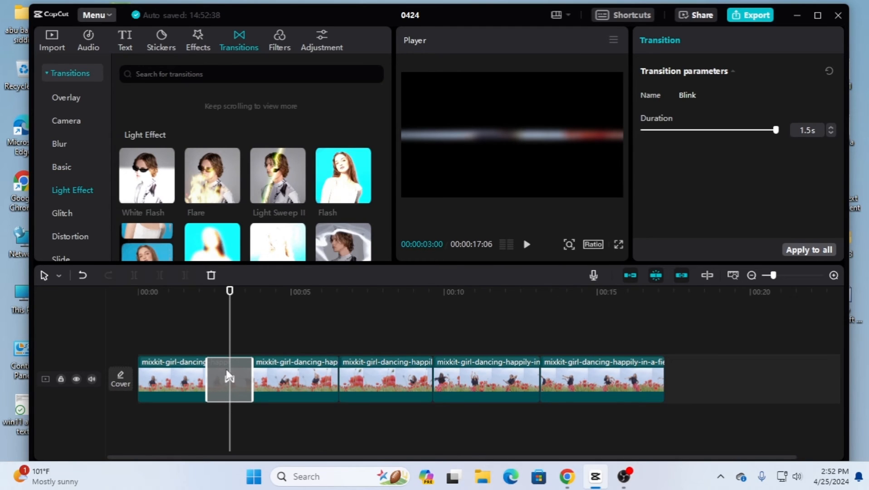
pyautogui.press('Delete')
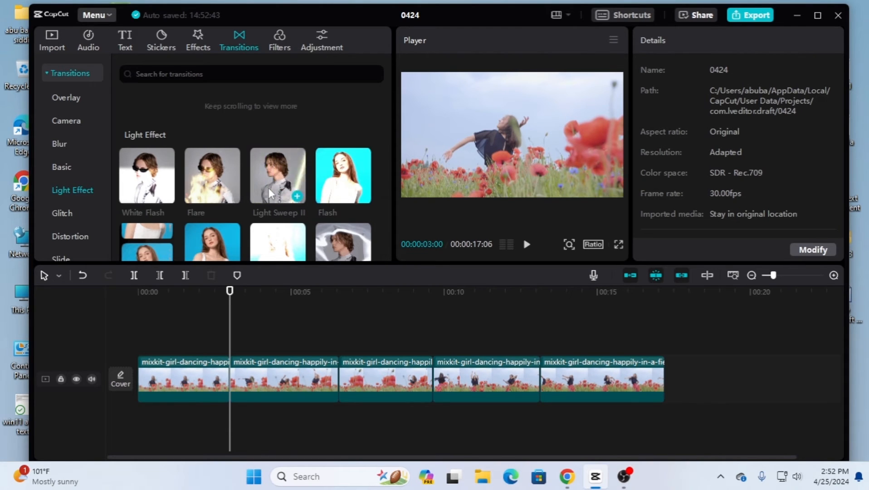
pyautogui.scroll(-4, 268, 192)
pyautogui.scroll(-2, 269, 194)
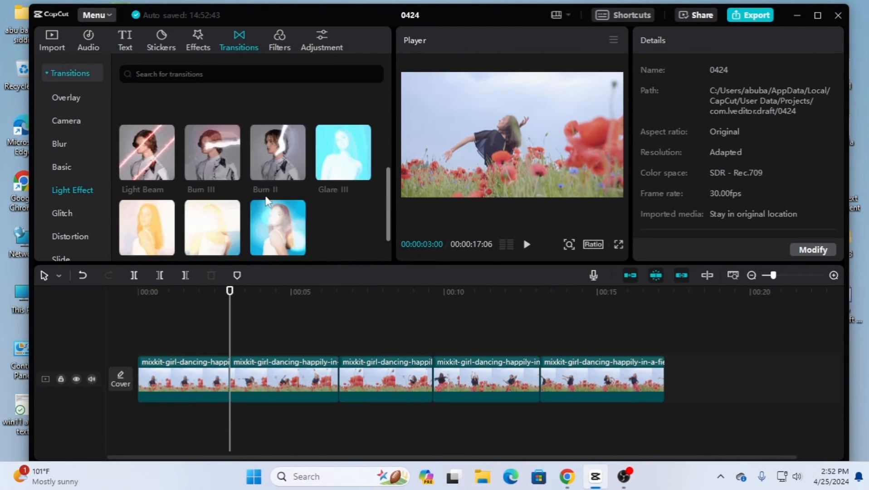
pyautogui.moveTo(213, 150)
pyautogui.mouseDown()
pyautogui.moveTo(211, 290)
pyautogui.moveTo(223, 378)
pyautogui.mouseUp()
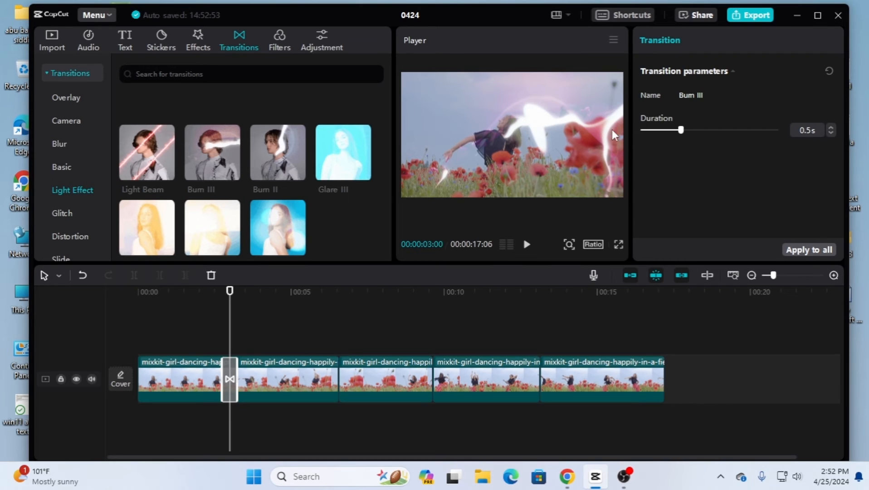
pyautogui.moveTo(682, 130); pyautogui.dragTo(756, 130)
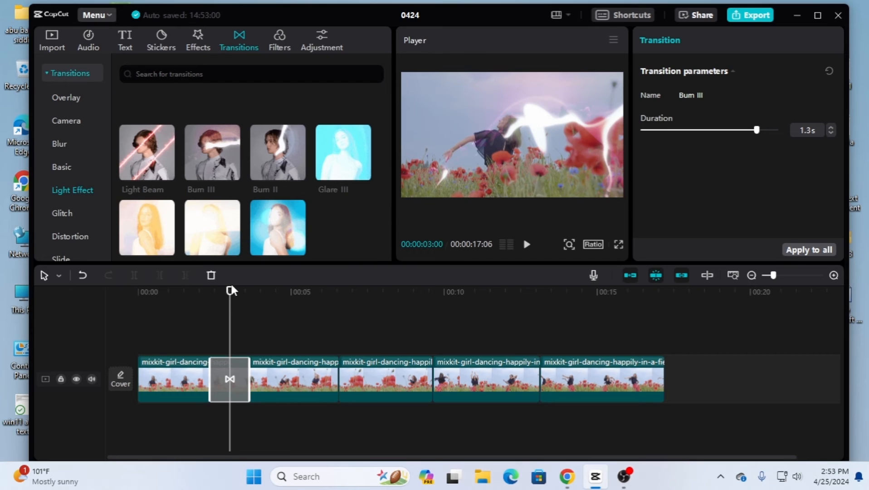
pyautogui.moveTo(231, 290)
pyautogui.mouseDown()
pyautogui.moveTo(215, 294)
pyautogui.moveTo(241, 302)
pyautogui.moveTo(210, 307)
pyautogui.moveTo(229, 310)
pyautogui.mouseUp()
# Replace Burn III between the first two clips with the Vertical Lines transition from Glitch and set its duration to 1.5 s
pyautogui.press('Delete')
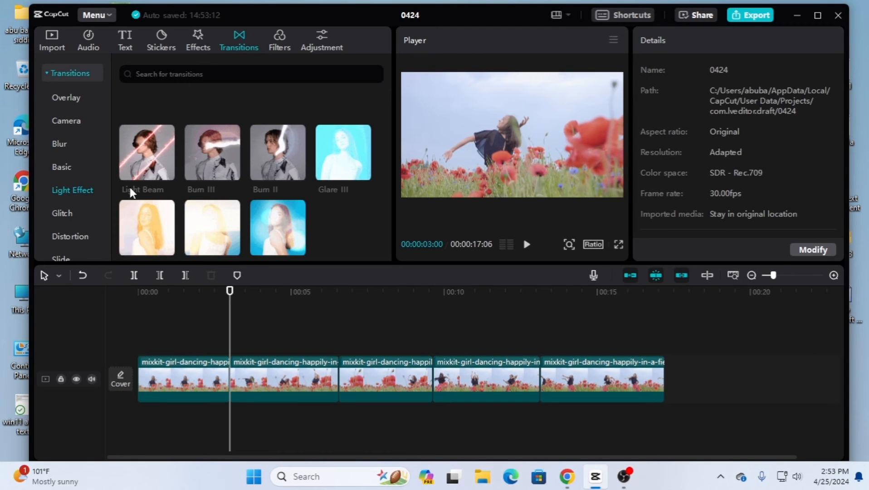
pyautogui.scroll(-1, 213, 189)
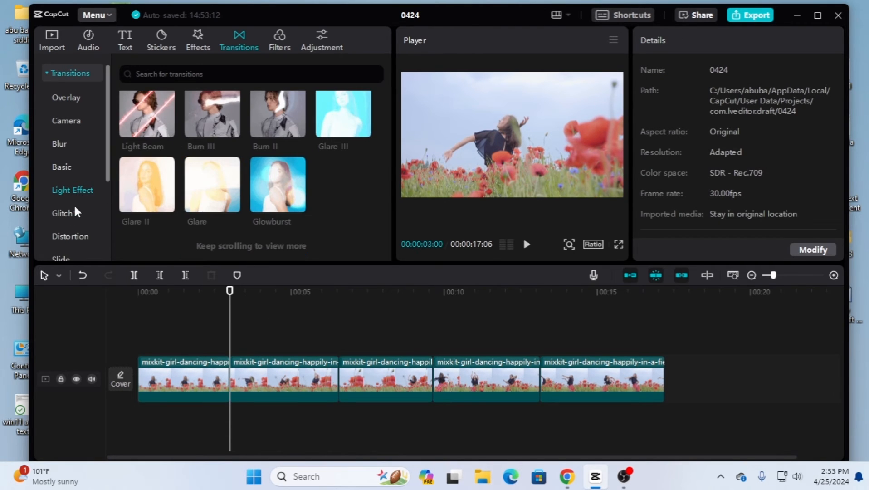
pyautogui.click(65, 214)
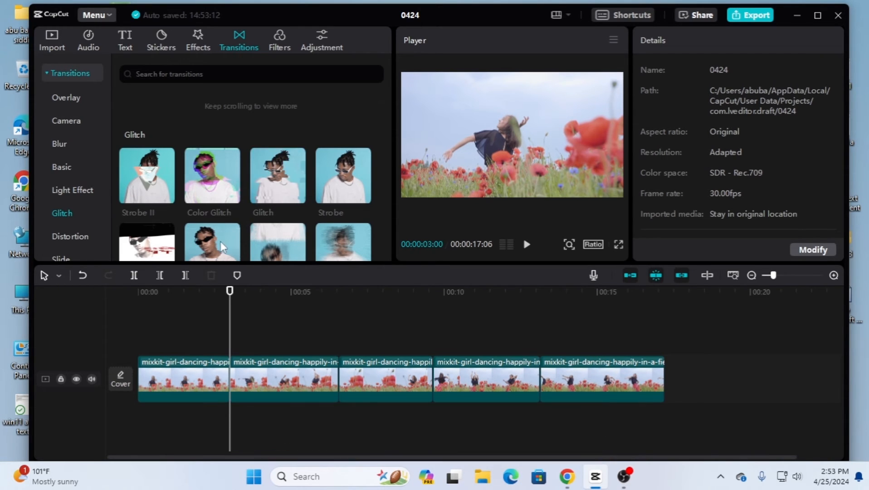
pyautogui.scroll(-2, 221, 247)
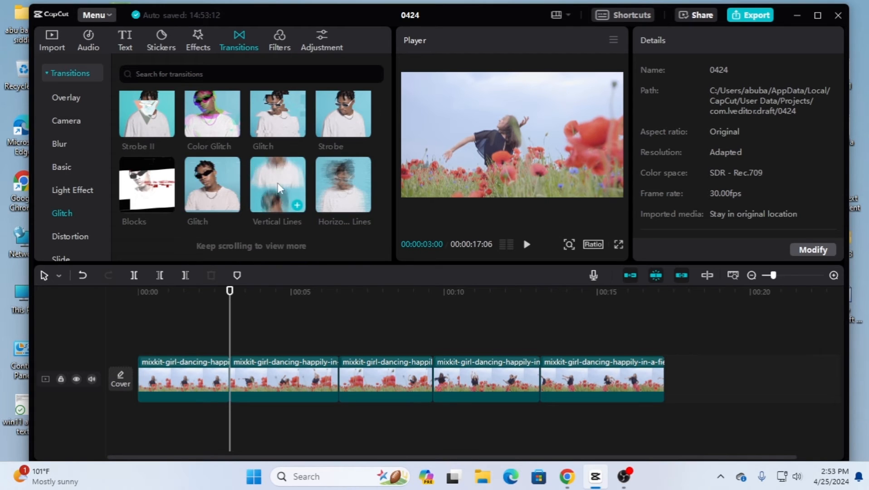
pyautogui.moveTo(278, 187); pyautogui.dragTo(221, 380)
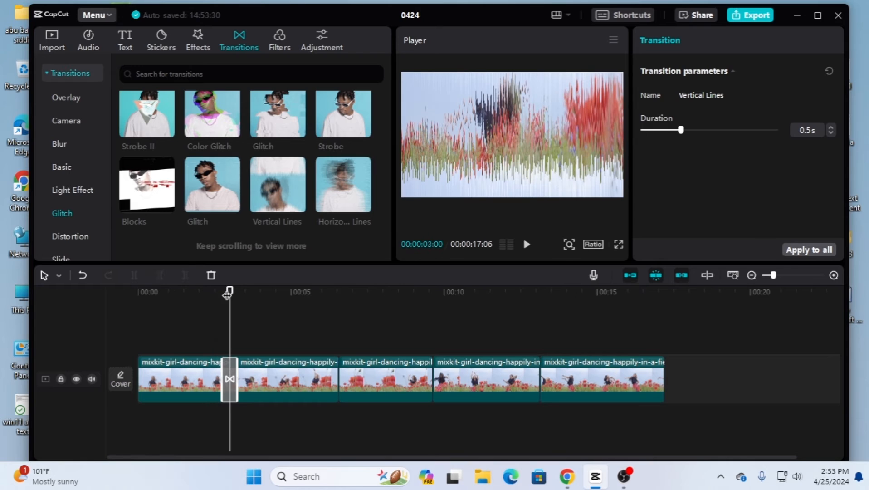
pyautogui.moveTo(683, 131); pyautogui.dragTo(790, 132)
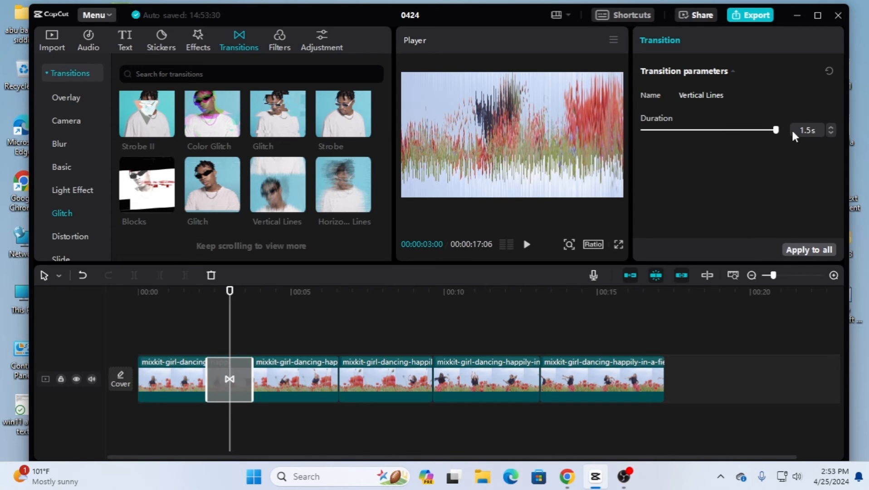
# Play back the Vertical Lines transition between the first two clips twice
pyautogui.moveTo(231, 292); pyautogui.dragTo(193, 292)
pyautogui.click(525, 245)
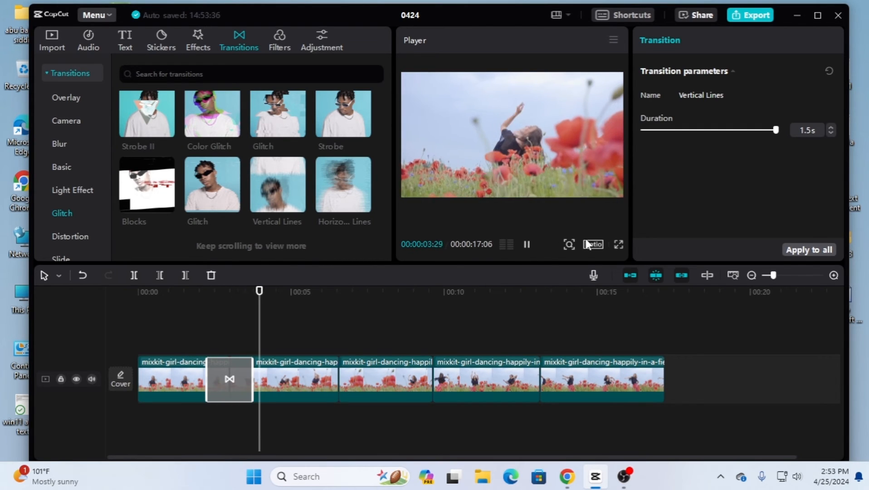
pyautogui.click(526, 244)
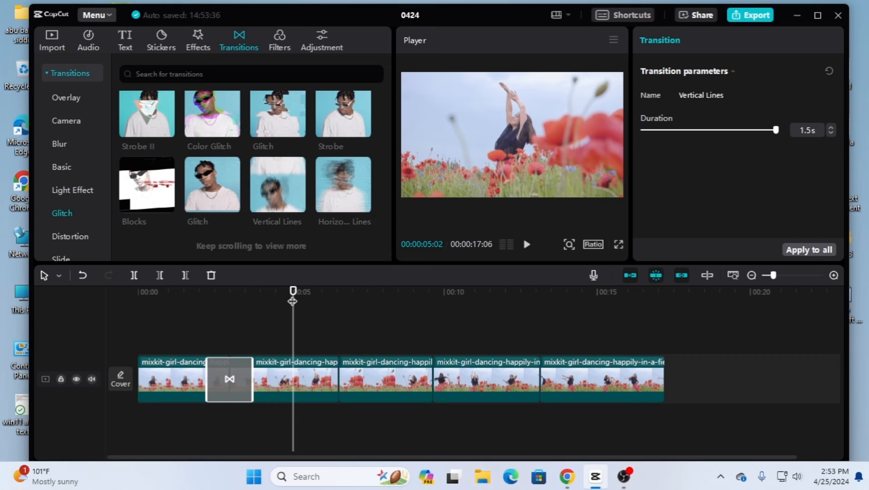
pyautogui.moveTo(293, 293); pyautogui.dragTo(218, 310)
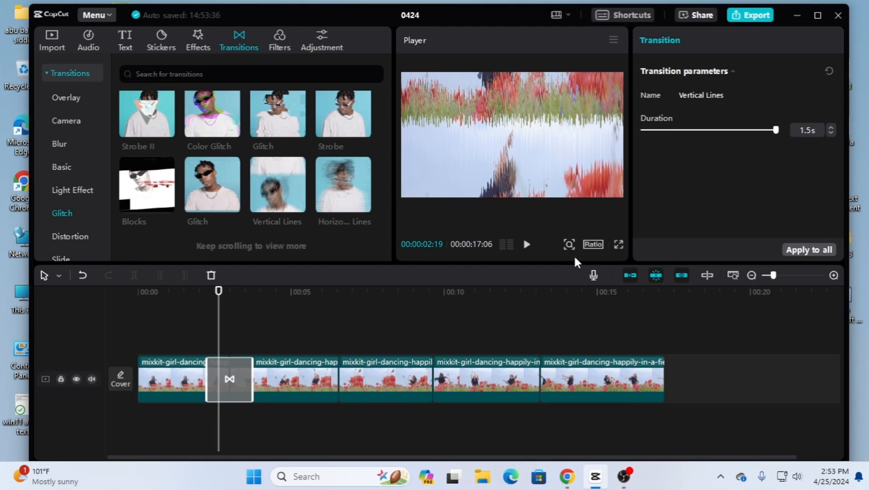
pyautogui.click(527, 245)
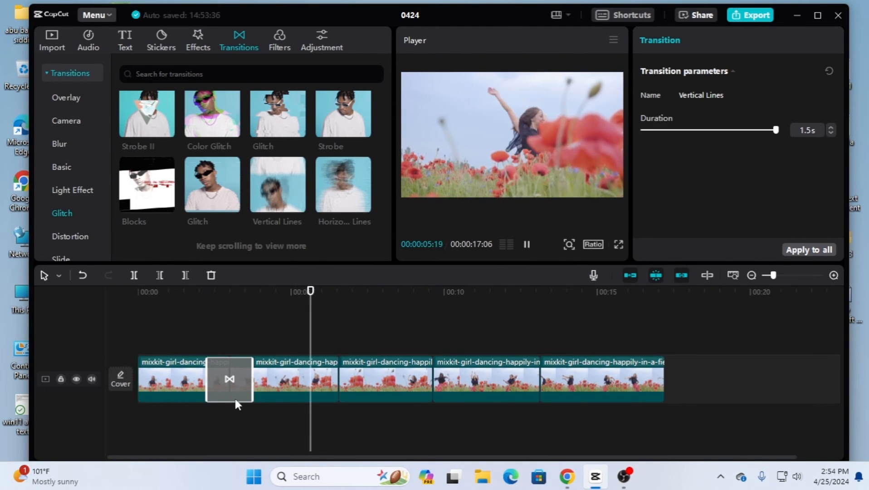
pyautogui.click(526, 244)
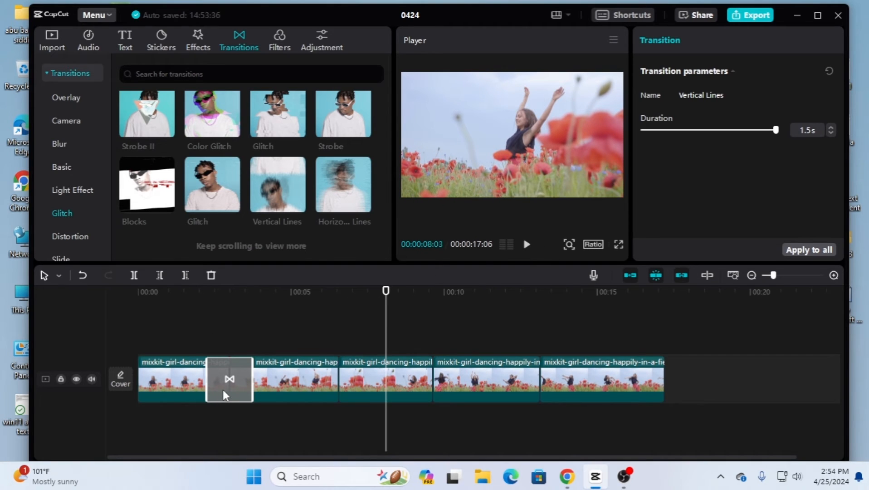
# Replace Vertical Lines between the first two clips with the Whirlpool transition from Distortion and set its duration to 1.5 s
pyautogui.press('Delete')
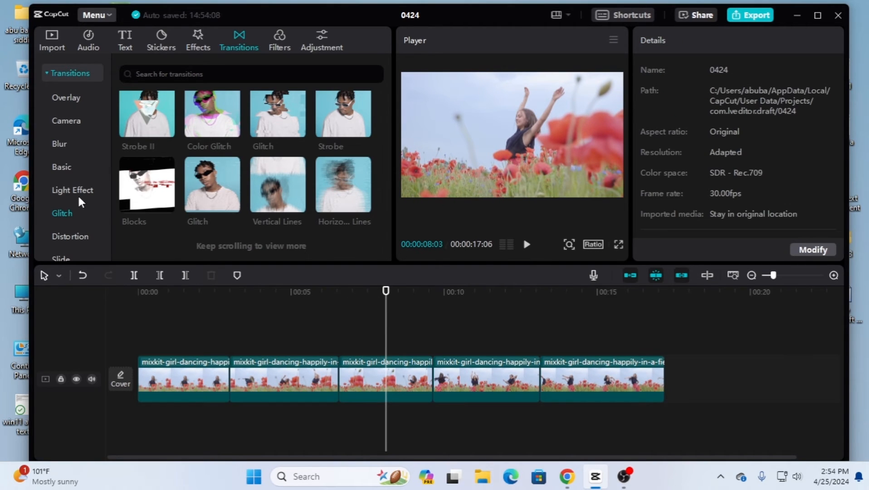
pyautogui.scroll(-3, 80, 204)
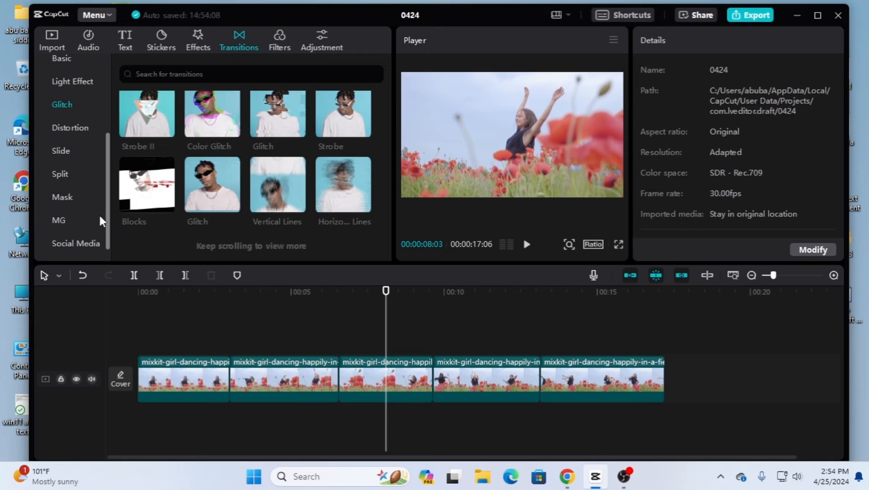
pyautogui.click(77, 129)
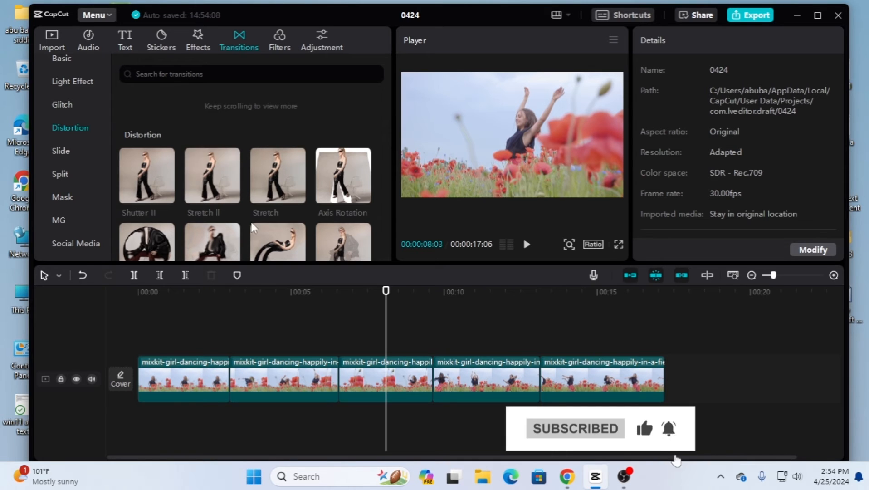
pyautogui.scroll(-2, 284, 221)
pyautogui.moveTo(281, 182); pyautogui.dragTo(236, 326)
pyautogui.moveTo(221, 381); pyautogui.dragTo(222, 380)
pyautogui.moveTo(386, 291); pyautogui.dragTo(228, 307)
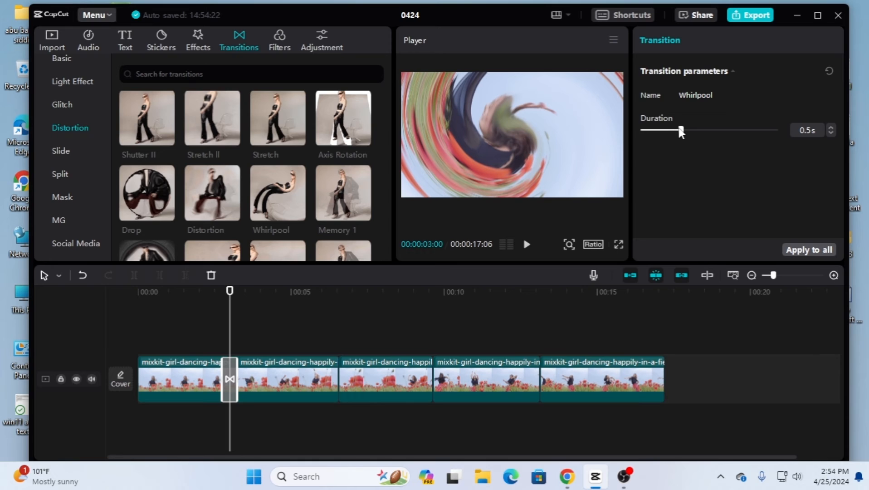
pyautogui.moveTo(688, 130); pyautogui.dragTo(770, 149)
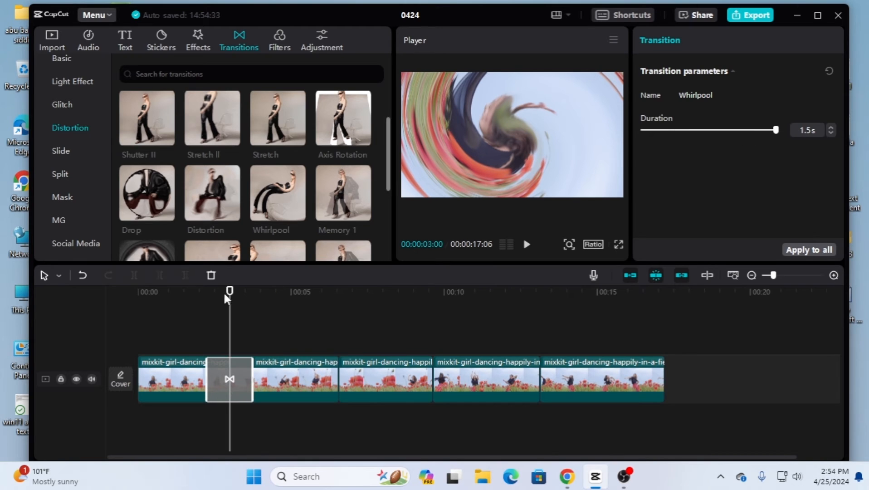
# Play back the Whirlpool transition, starting from a point before it in the first clip
pyautogui.moveTo(230, 293); pyautogui.dragTo(181, 291)
pyautogui.click(528, 244)
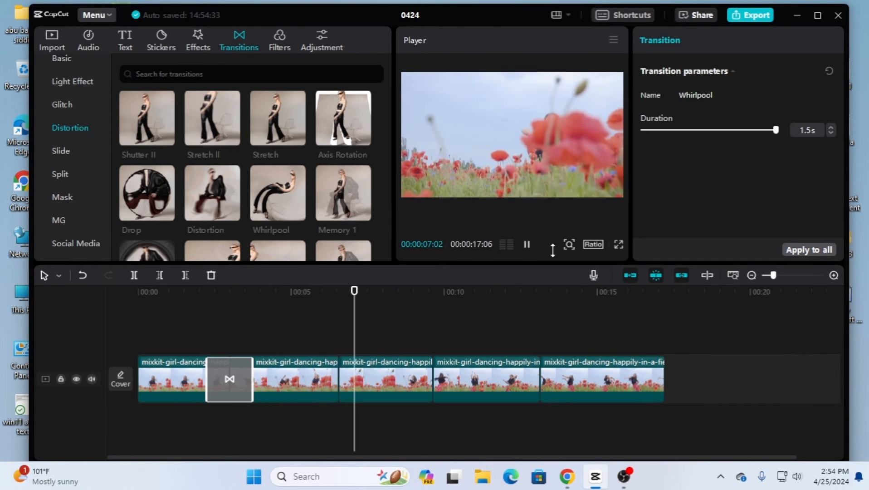
# Replace Whirlpool between the first two clips with the Cube transition from Slide and set its duration to 1.5 s
pyautogui.click(527, 244)
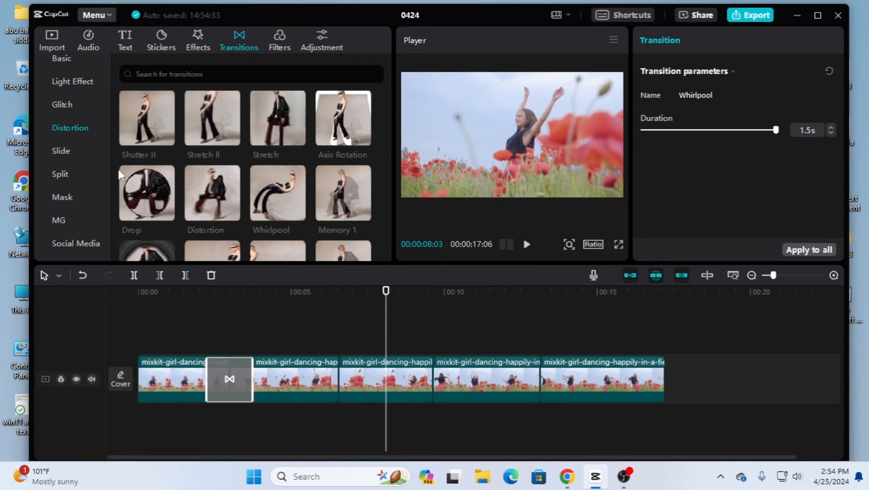
pyautogui.click(67, 150)
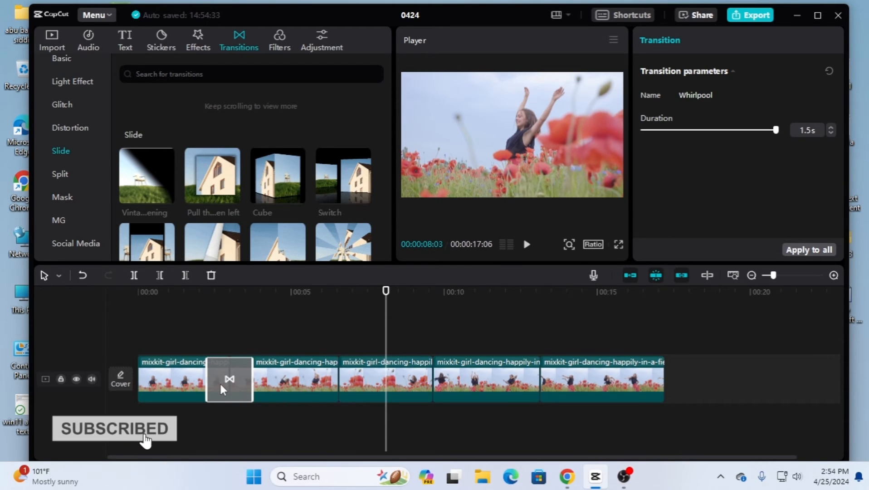
pyautogui.press('Delete')
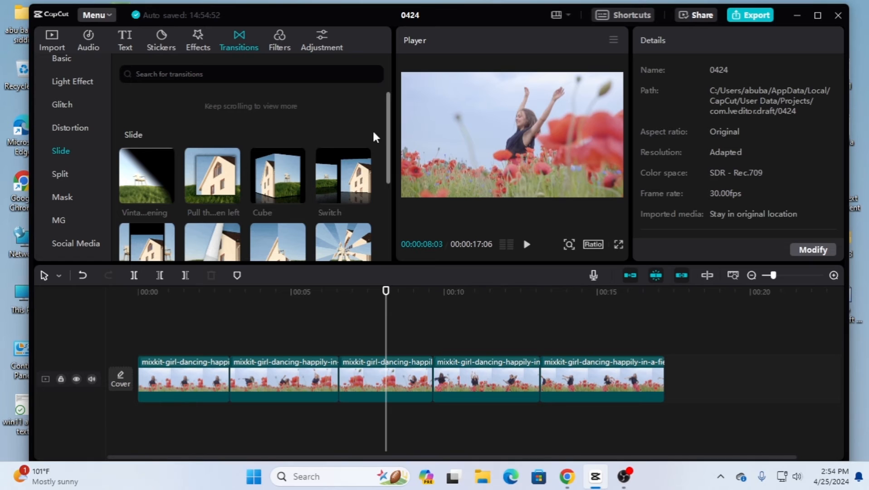
pyautogui.moveTo(277, 179); pyautogui.dragTo(223, 381)
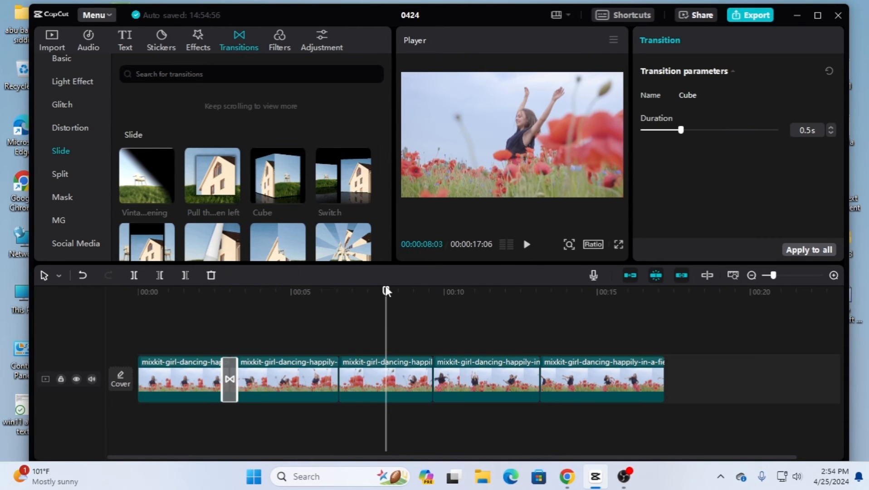
pyautogui.click(208, 322)
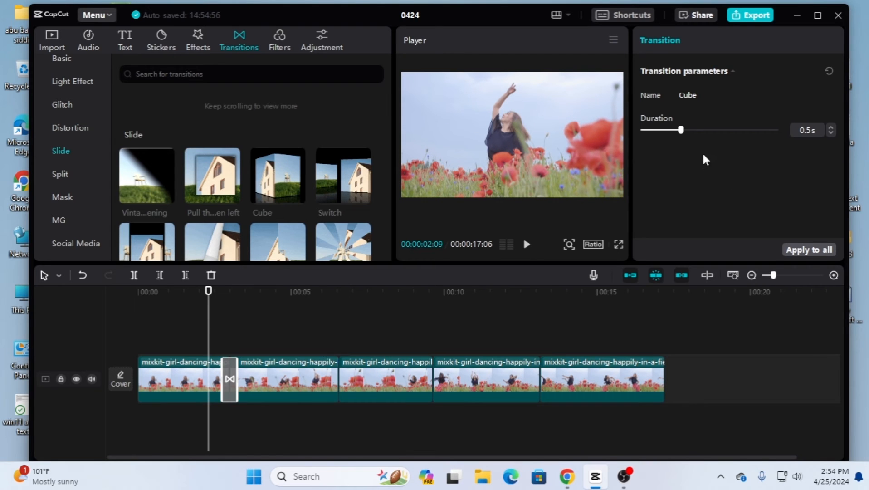
pyautogui.moveTo(681, 132); pyautogui.dragTo(779, 132)
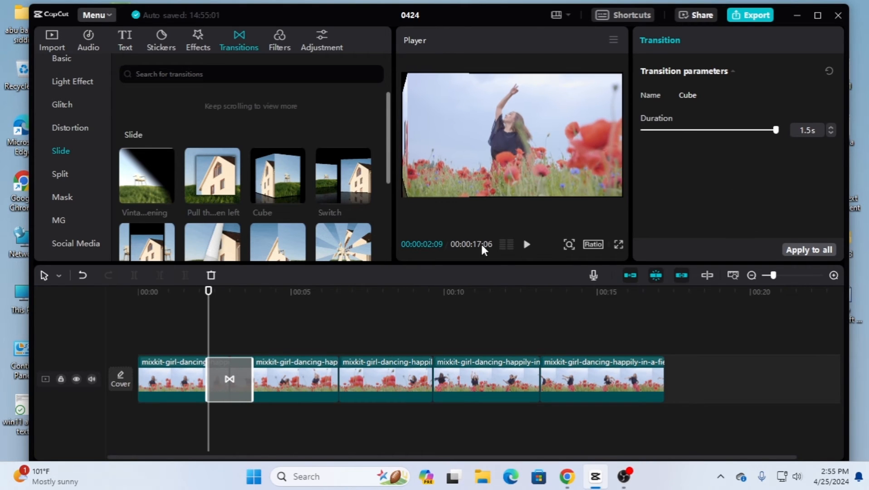
# Play back the Cube transition between the first two clips twice, starting before it each time
pyautogui.click(525, 245)
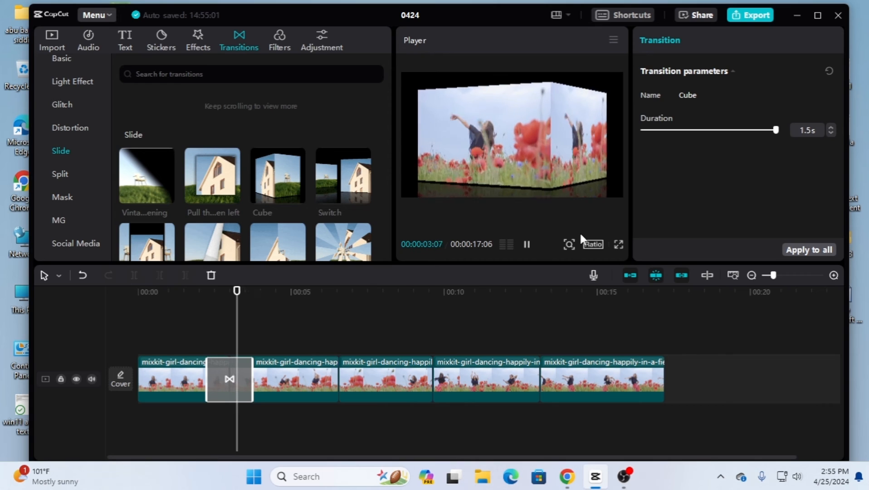
pyautogui.press('space')
pyautogui.moveTo(307, 292); pyautogui.dragTo(191, 292)
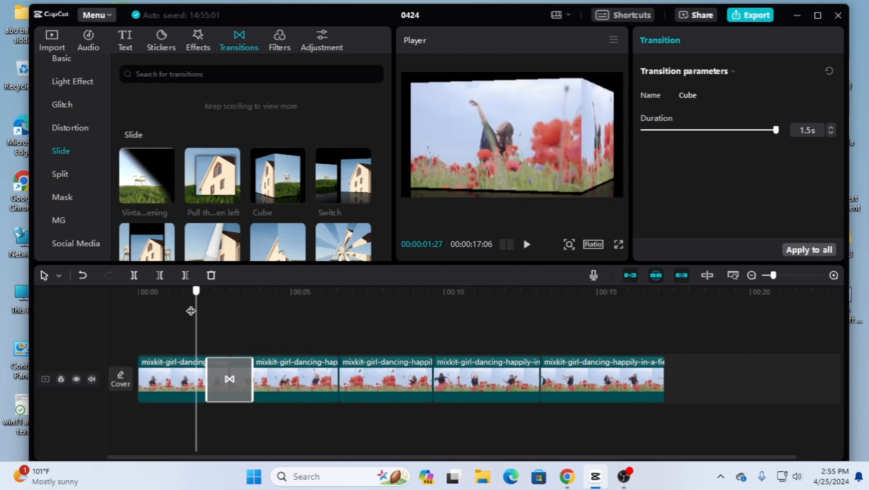
pyautogui.click(525, 245)
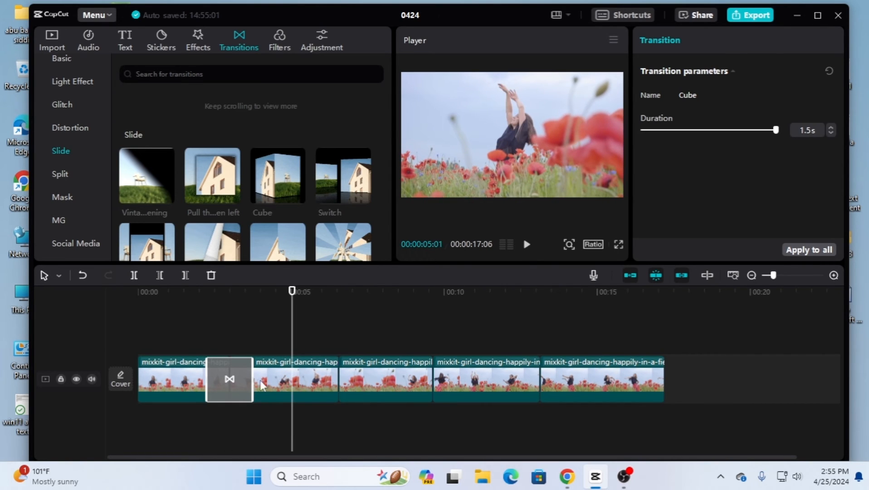
# Add a 1.5 s Kaleidoscope transition from Slide between the second and third clips and play it back
pyautogui.scroll(-3, 248, 240)
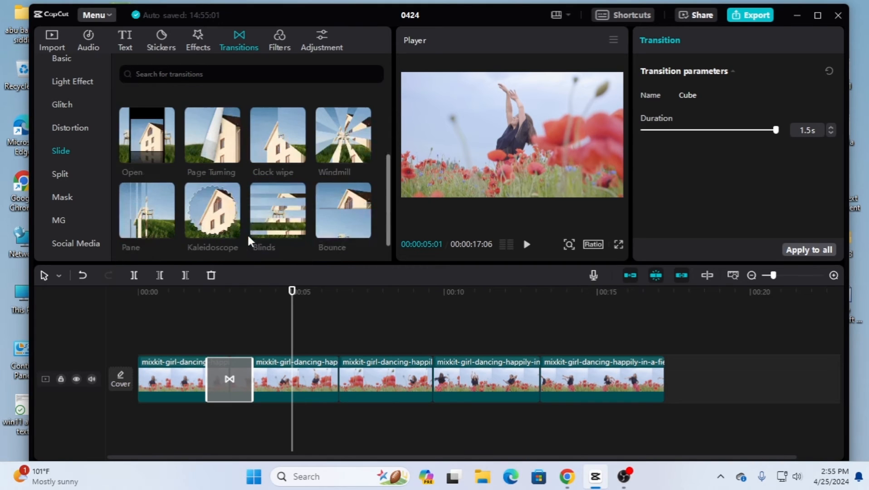
pyautogui.moveTo(219, 220)
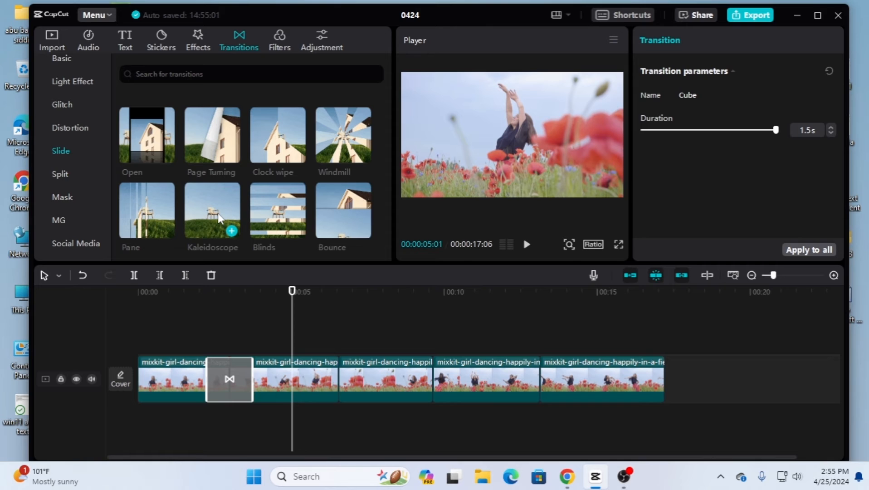
pyautogui.moveTo(219, 220); pyautogui.dragTo(332, 377)
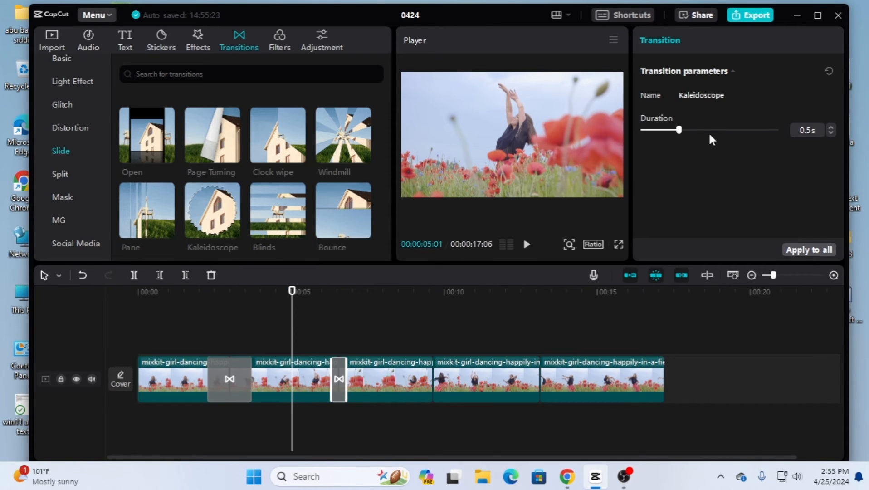
pyautogui.moveTo(681, 130); pyautogui.dragTo(785, 134)
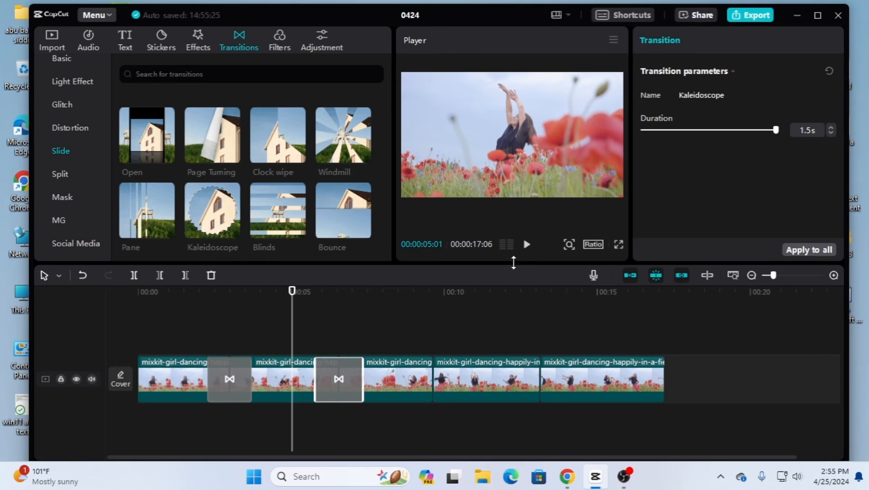
pyautogui.click(526, 245)
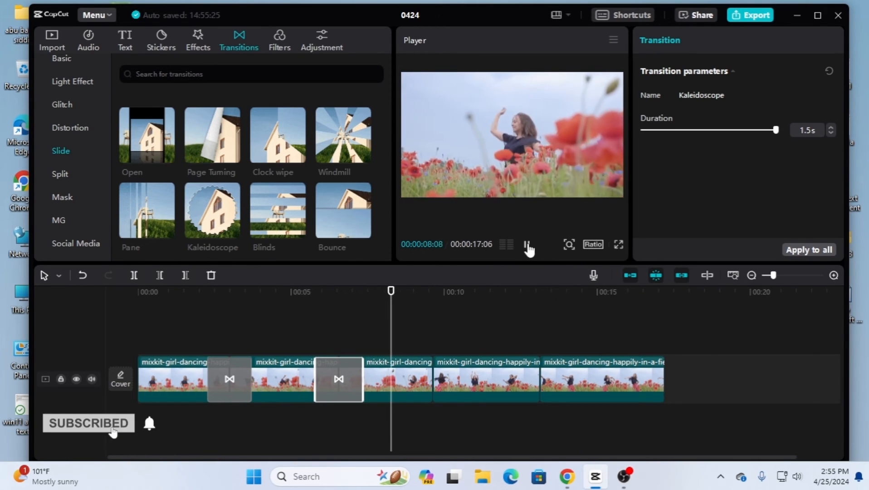
pyautogui.click(526, 244)
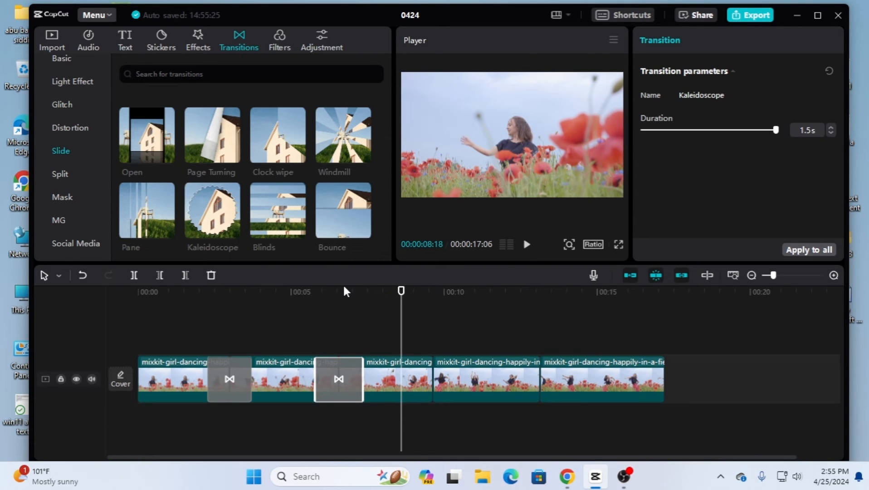
# Replace Kaleidoscope between the second and third clips with the Circular Slices II transition from Split
pyautogui.click(61, 172)
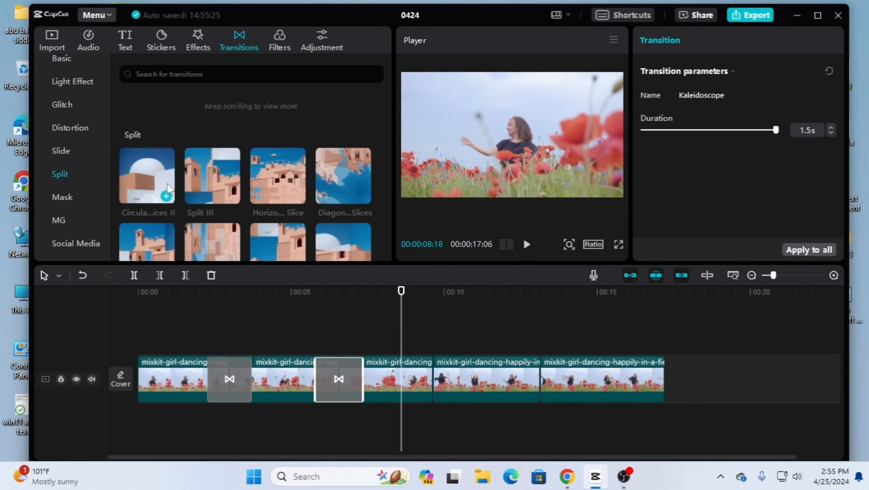
pyautogui.press('Delete')
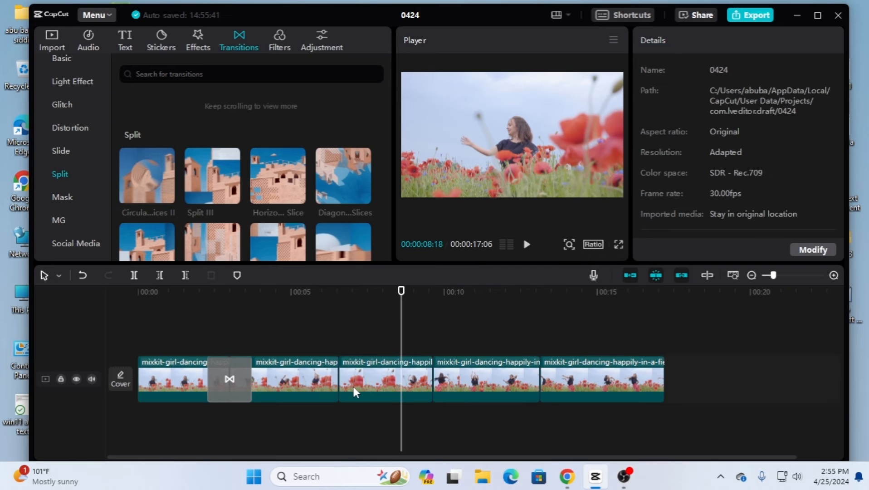
pyautogui.moveTo(139, 186); pyautogui.dragTo(373, 391)
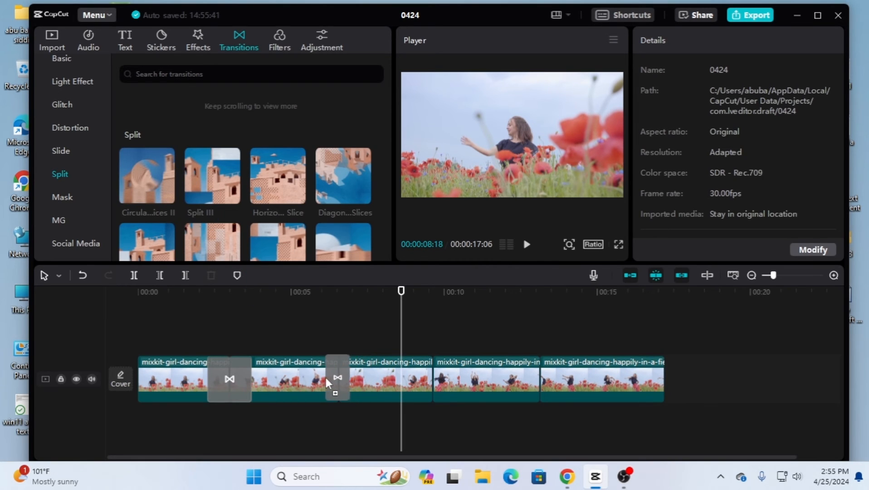
pyautogui.moveTo(326, 377); pyautogui.dragTo(335, 374)
# Play back the Circular Slices II transition between the second and third clips
pyautogui.moveTo(401, 299); pyautogui.dragTo(326, 313)
pyautogui.click(526, 245)
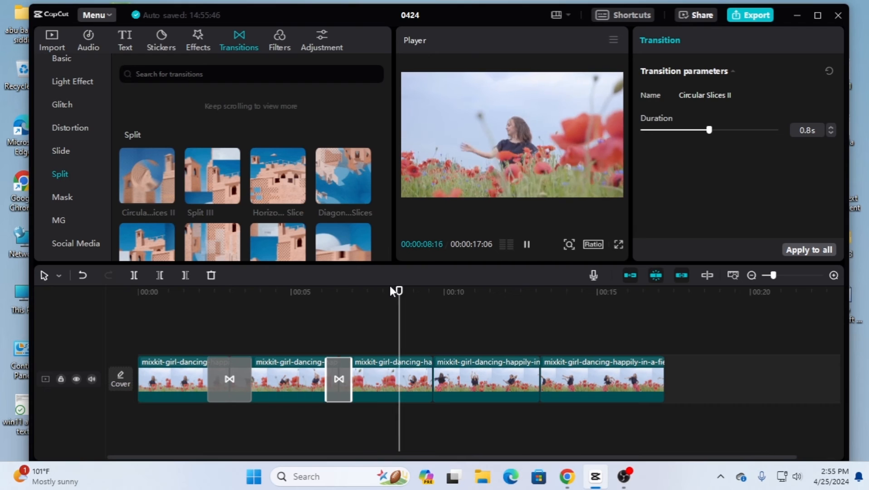
pyautogui.click(525, 246)
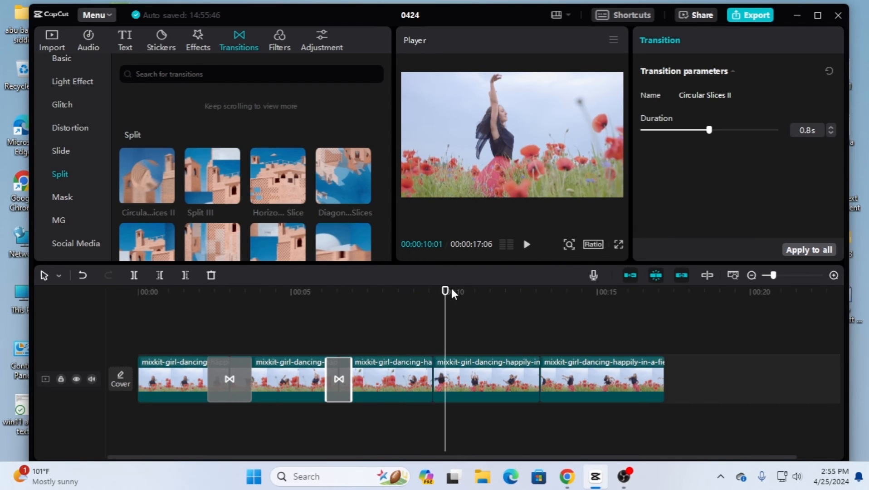
# Set the duration of Circular Slices II to 1.5 s and play it back from a point before it in the second clip
pyautogui.moveTo(445, 300); pyautogui.dragTo(339, 311)
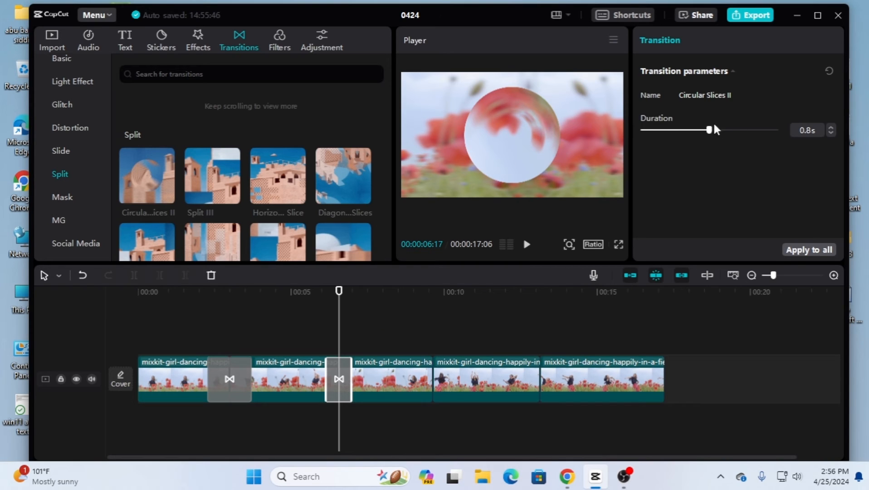
pyautogui.moveTo(709, 131); pyautogui.dragTo(776, 130)
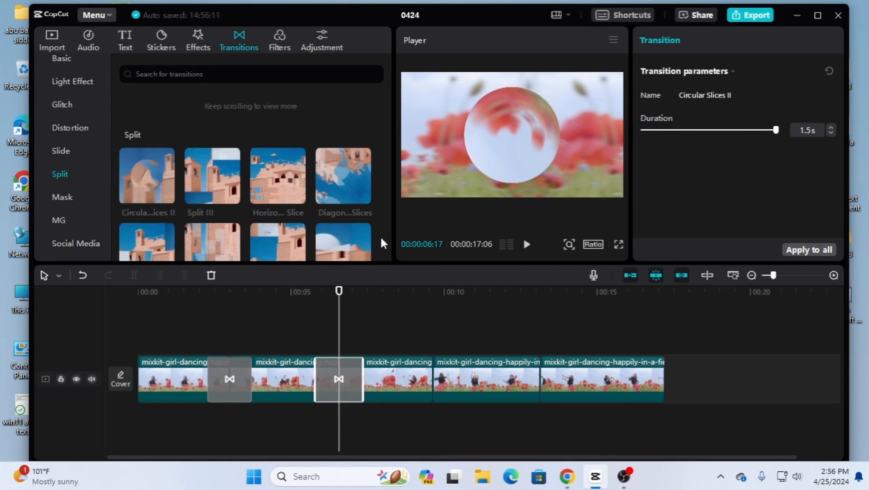
pyautogui.moveTo(338, 293); pyautogui.dragTo(296, 292)
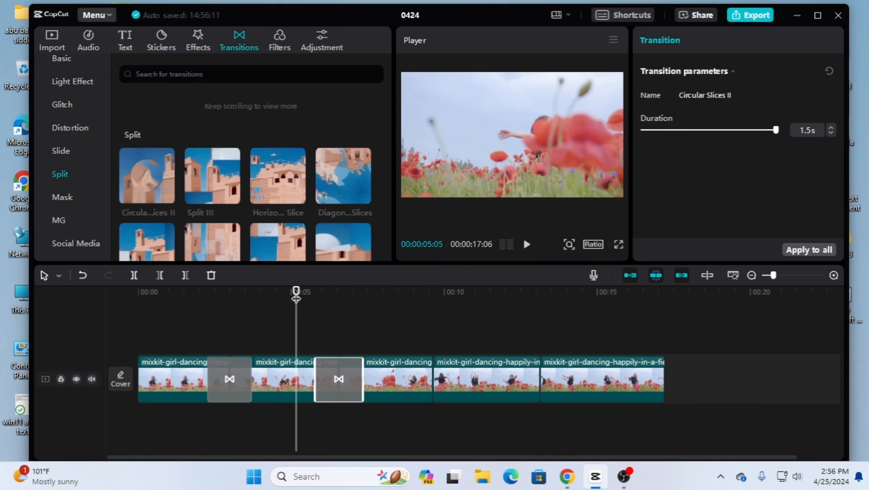
pyautogui.click(525, 248)
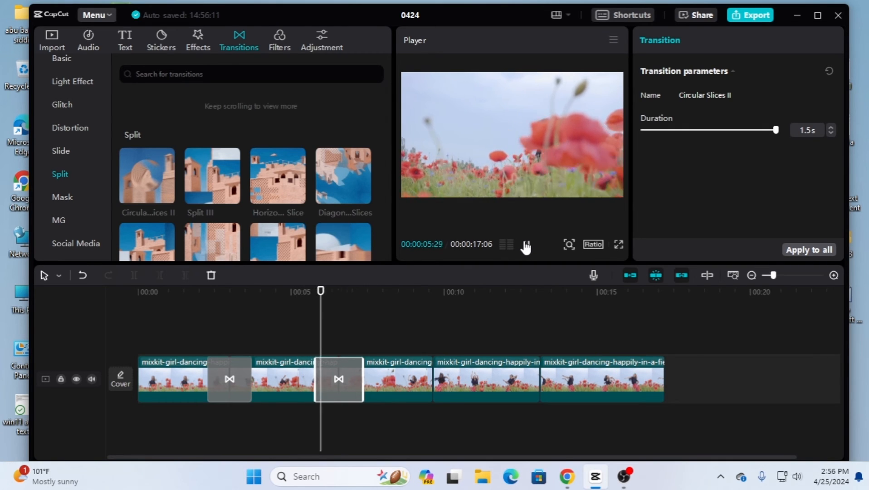
pyautogui.click(526, 246)
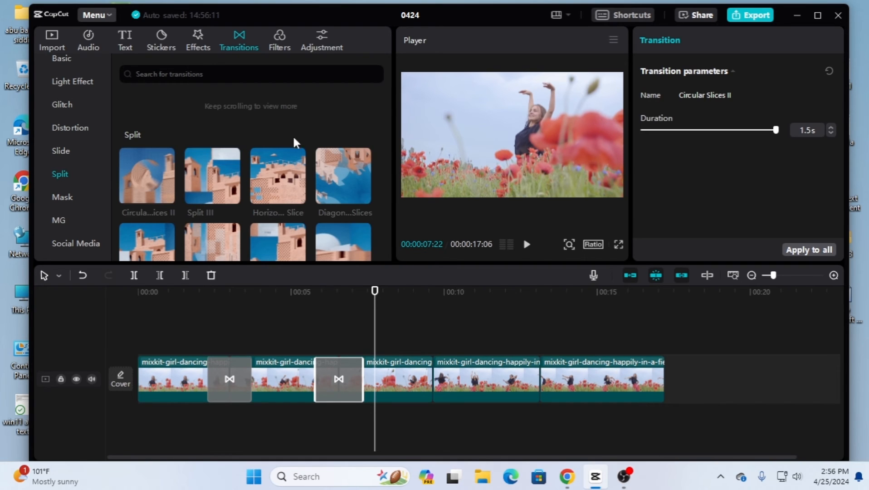
# Replace Circular Slices II between the second and third clips with the Comparison II transition from Mask and set its duration to 1.5 s
pyautogui.scroll(-2, 270, 208)
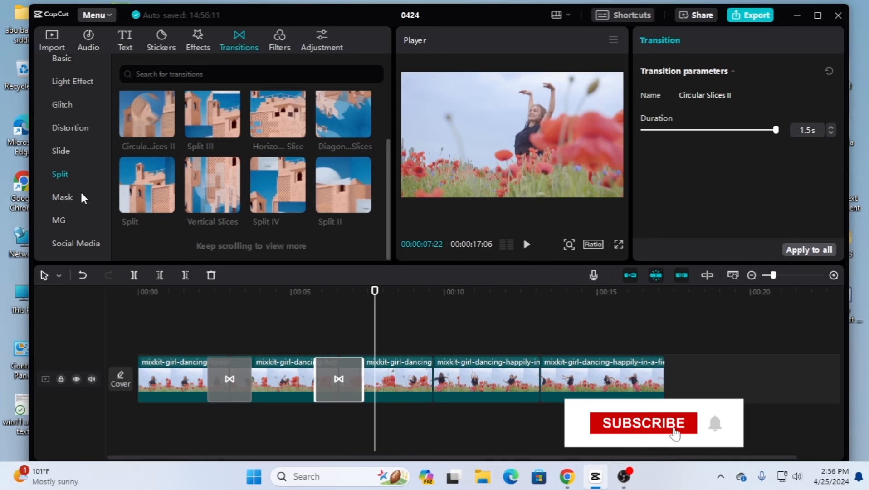
pyautogui.click(67, 198)
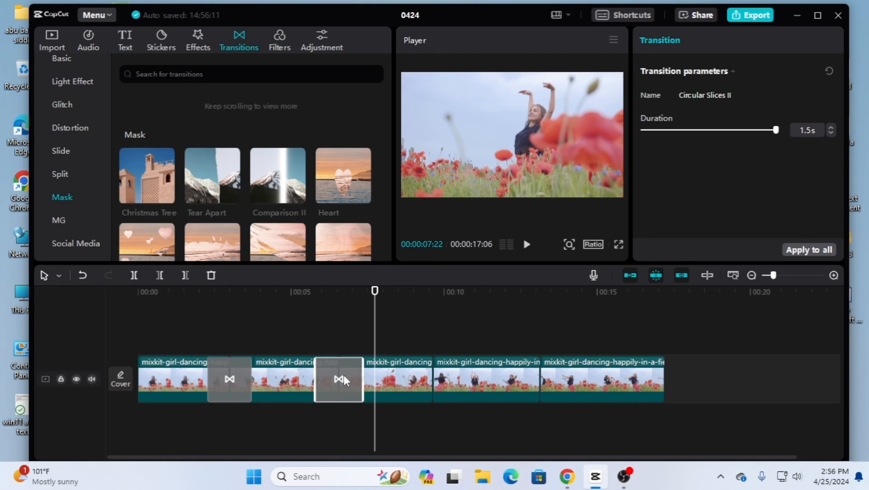
pyautogui.press('Delete')
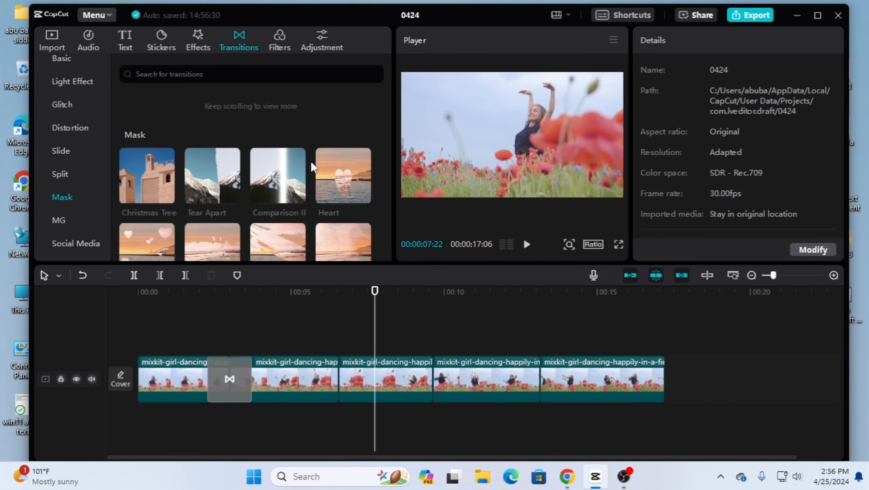
pyautogui.moveTo(282, 179); pyautogui.dragTo(298, 334)
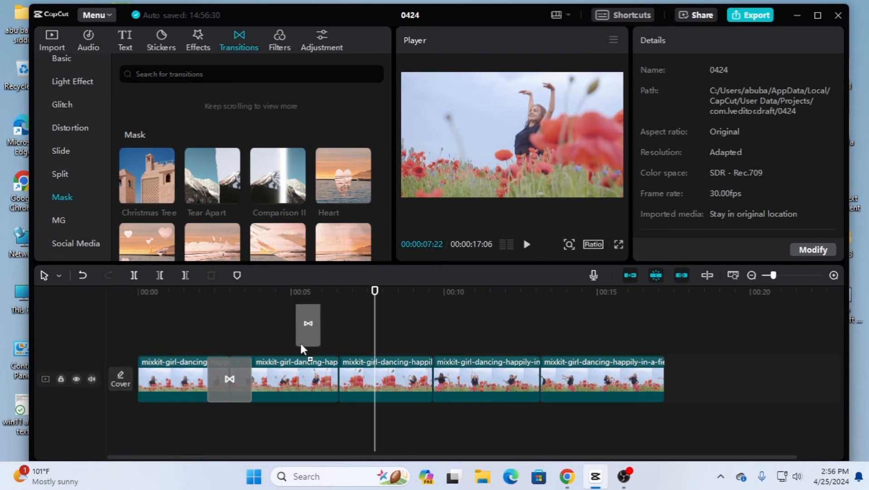
pyautogui.moveTo(328, 380); pyautogui.dragTo(326, 379)
pyautogui.moveTo(706, 135); pyautogui.dragTo(776, 130)
# Play back the Comparison II transition, then return the playhead to the middle of it
pyautogui.moveTo(373, 296); pyautogui.dragTo(311, 304)
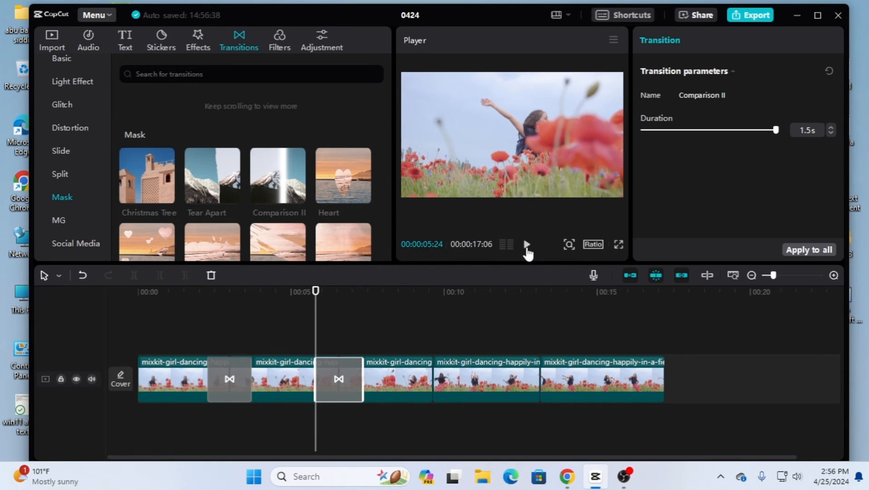
pyautogui.click(527, 247)
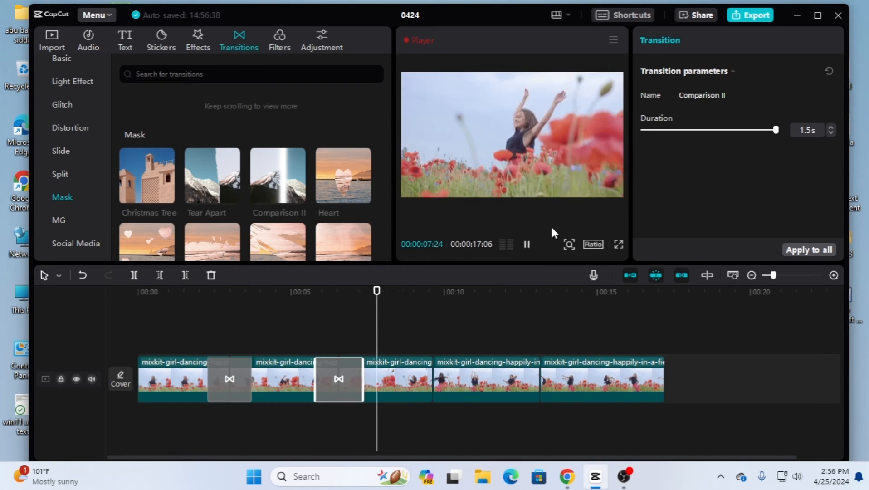
pyautogui.click(526, 247)
pyautogui.moveTo(481, 294); pyautogui.dragTo(339, 318)
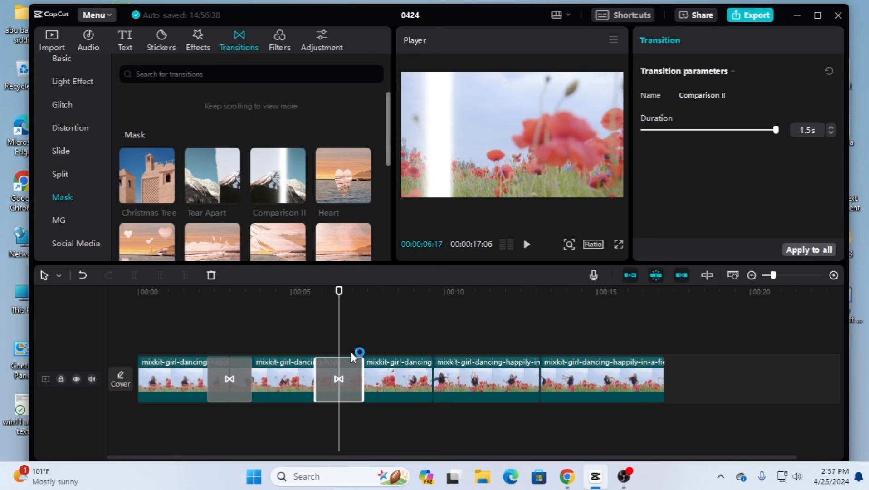
# Replace Comparison II between the second and third clips with the Heart Rush transition from Mask
pyautogui.press('Delete')
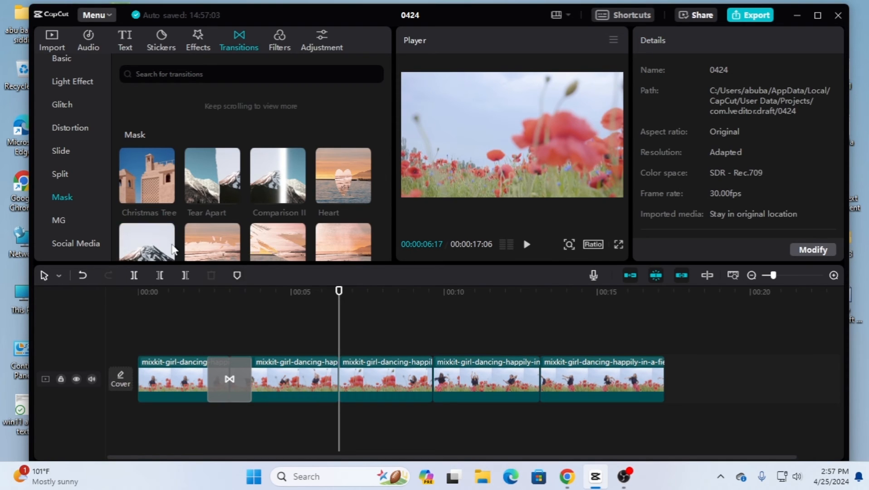
pyautogui.moveTo(154, 247); pyautogui.dragTo(320, 396)
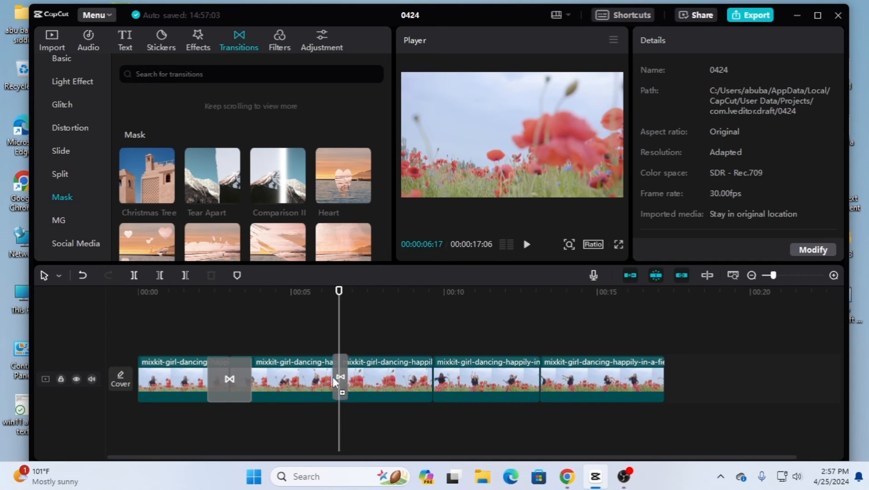
pyautogui.moveTo(332, 378); pyautogui.dragTo(332, 377)
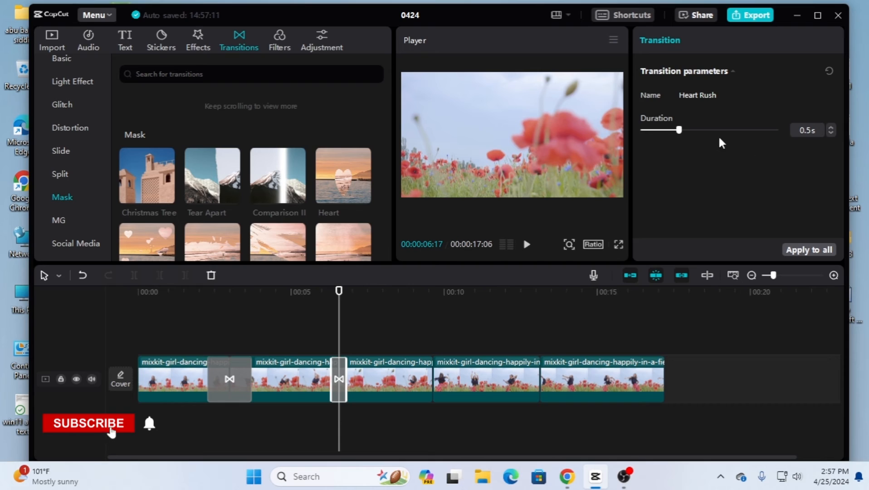
# Set the duration of Heart Rush to 1.5 s and play it back from its start
pyautogui.moveTo(678, 129); pyautogui.dragTo(775, 130)
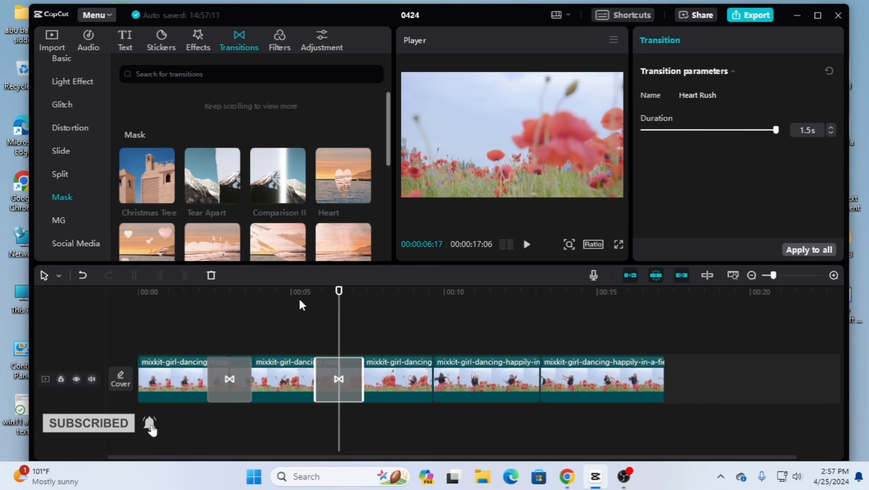
pyautogui.moveTo(338, 293); pyautogui.dragTo(316, 301)
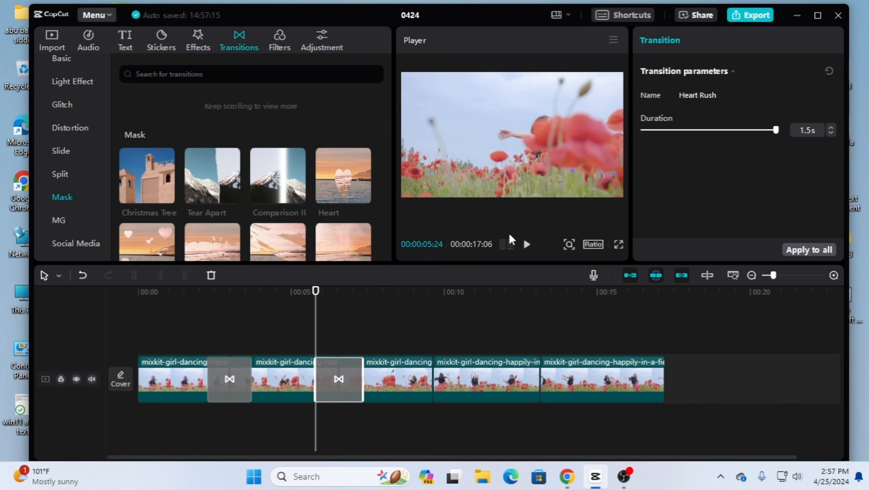
pyautogui.click(526, 246)
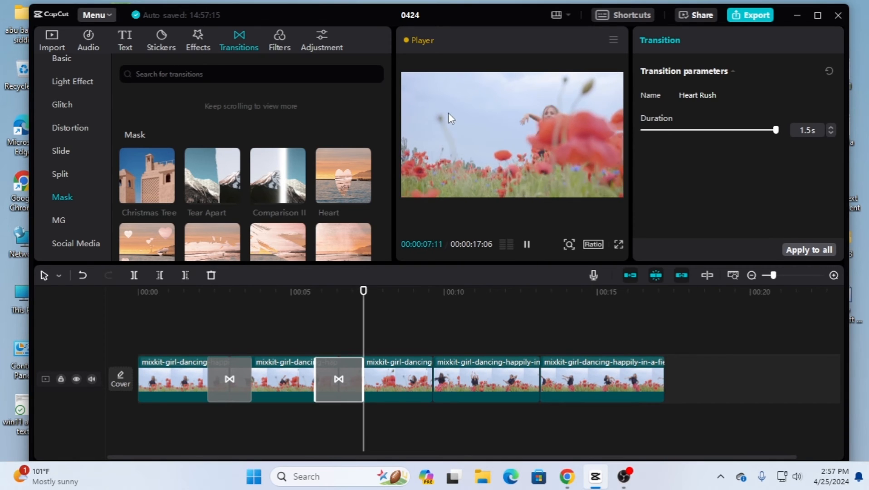
pyautogui.click(527, 244)
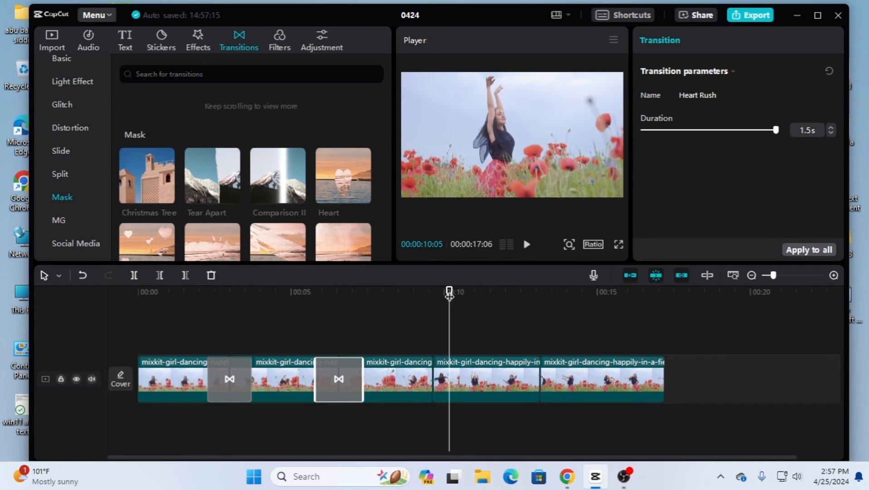
# Replace Heart Rush between the second and third clips with the Flame transition from MG
pyautogui.moveTo(428, 296); pyautogui.dragTo(339, 316)
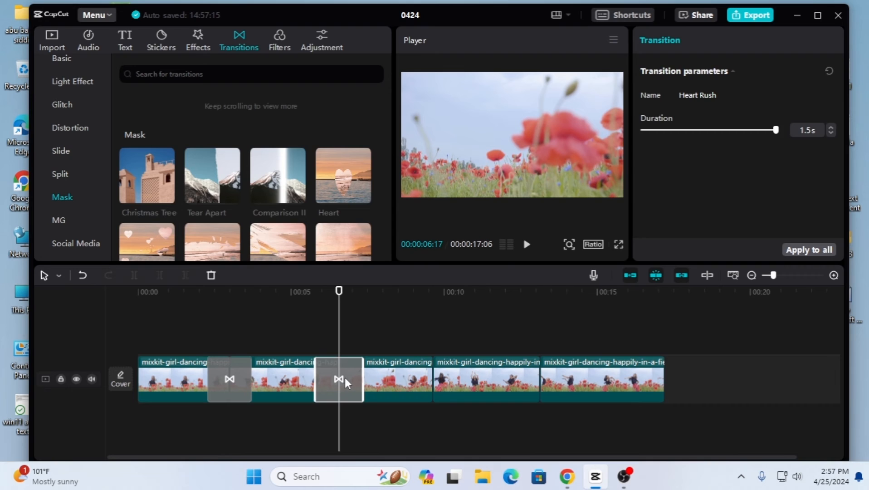
pyautogui.press('Delete')
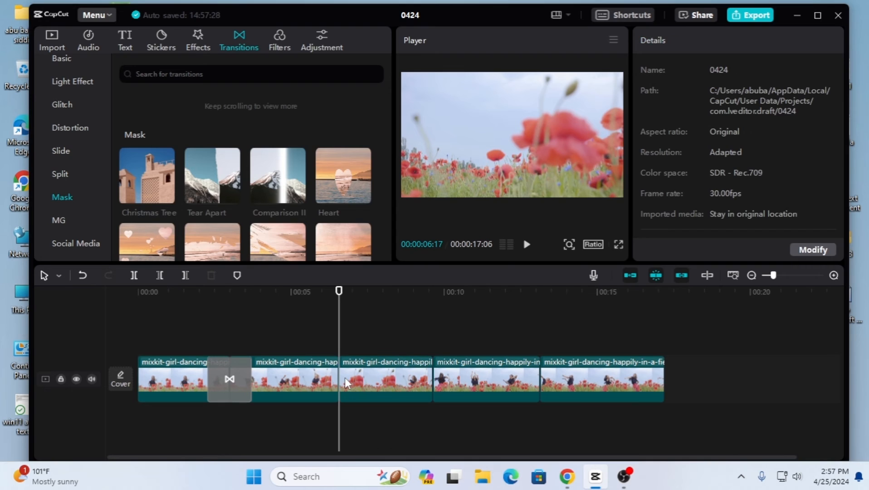
pyautogui.click(58, 219)
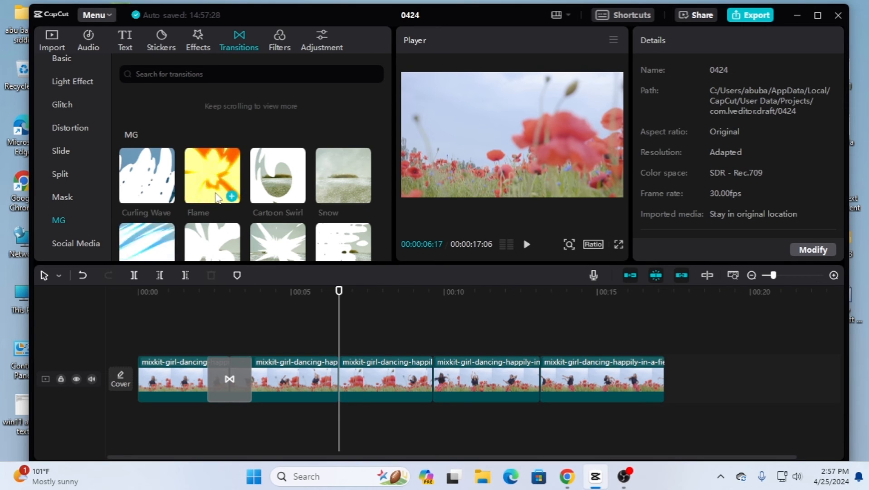
pyautogui.moveTo(213, 189); pyautogui.dragTo(331, 379)
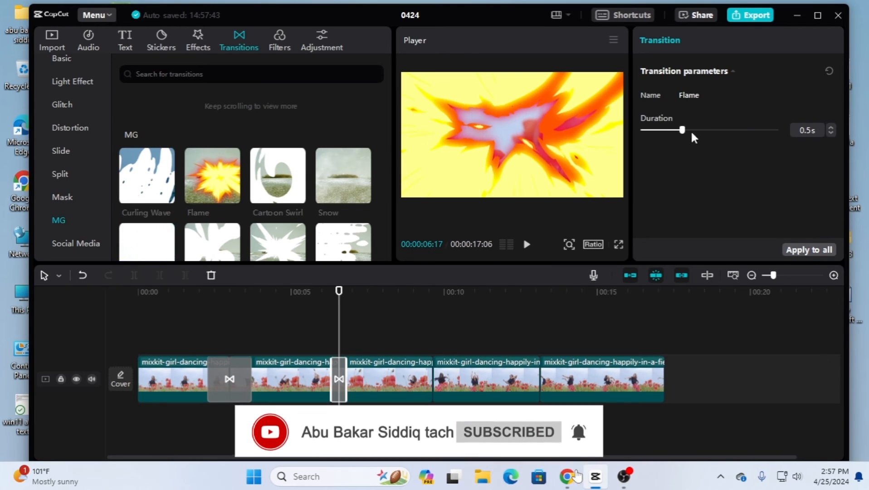
# Set the duration of Flame to 1.5 s and play it back from a point before it in the second clip
pyautogui.moveTo(683, 131); pyautogui.dragTo(776, 130)
pyautogui.moveTo(338, 294); pyautogui.dragTo(303, 292)
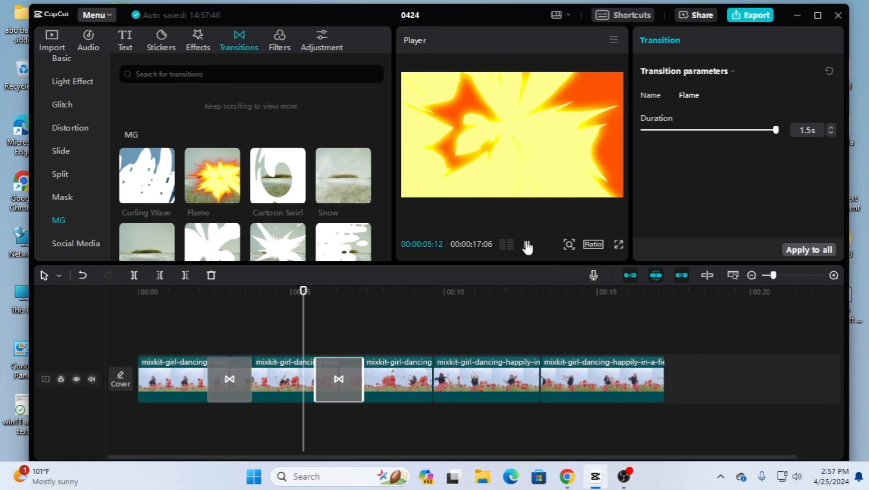
pyautogui.click(527, 245)
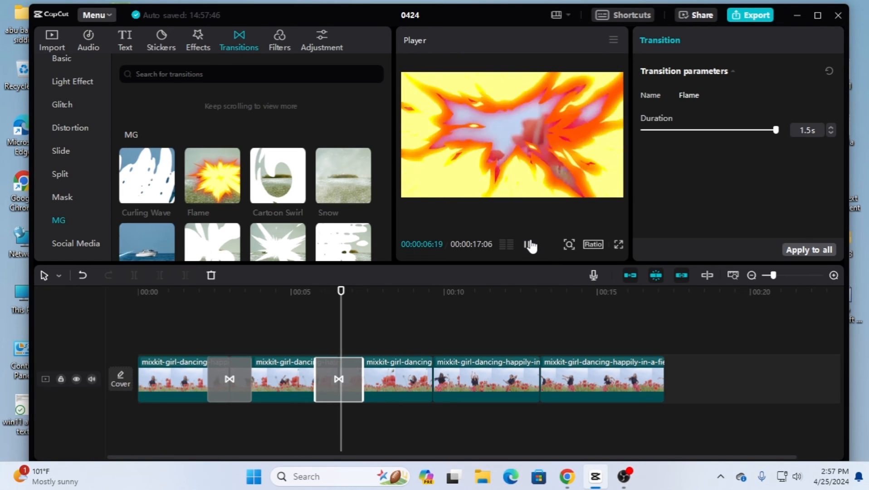
pyautogui.click(527, 245)
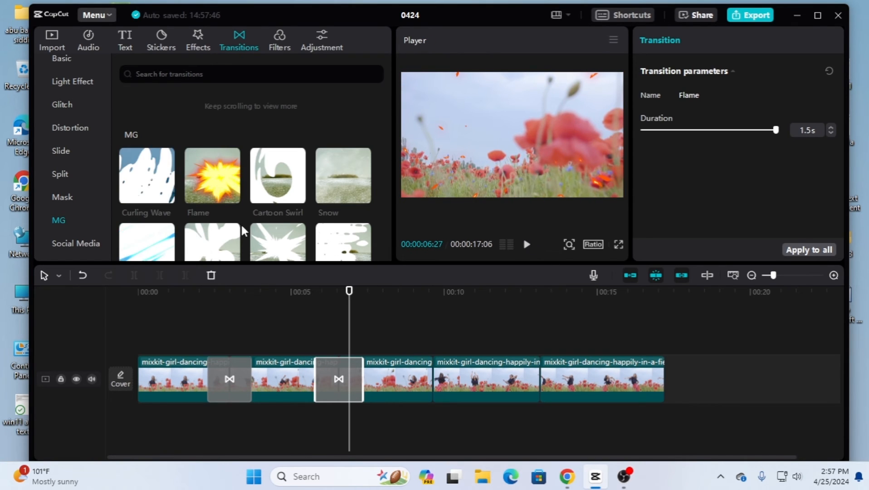
# Replace Flame between the second and third clips with the Like transition from Social Media
pyautogui.scroll(-1, 241, 227)
pyautogui.scroll(1, 272, 229)
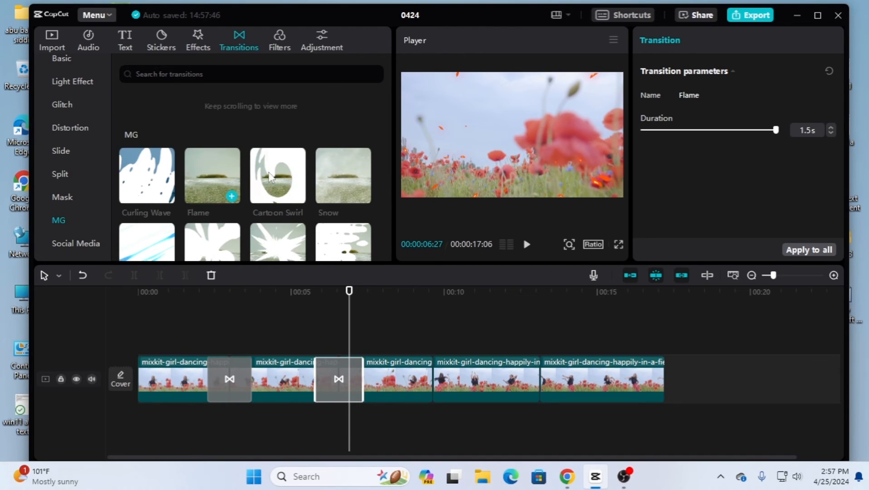
pyautogui.scroll(-1, 185, 240)
pyautogui.scroll(-2, 185, 241)
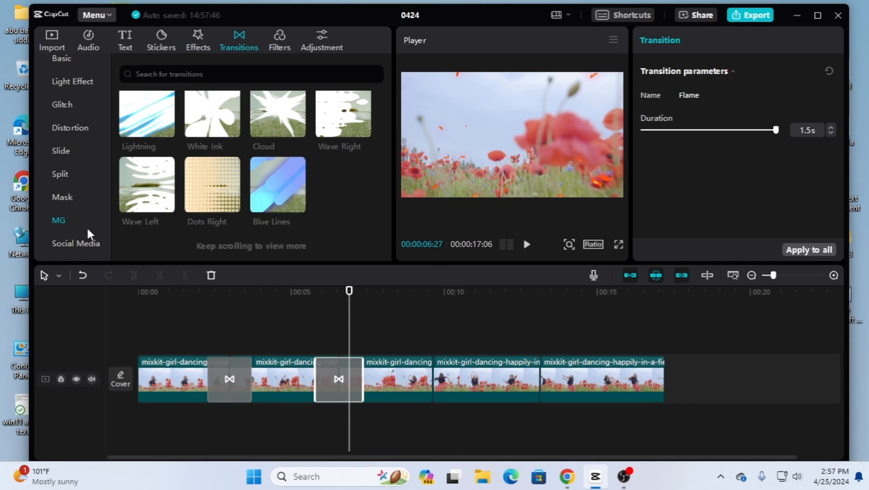
pyautogui.click(82, 240)
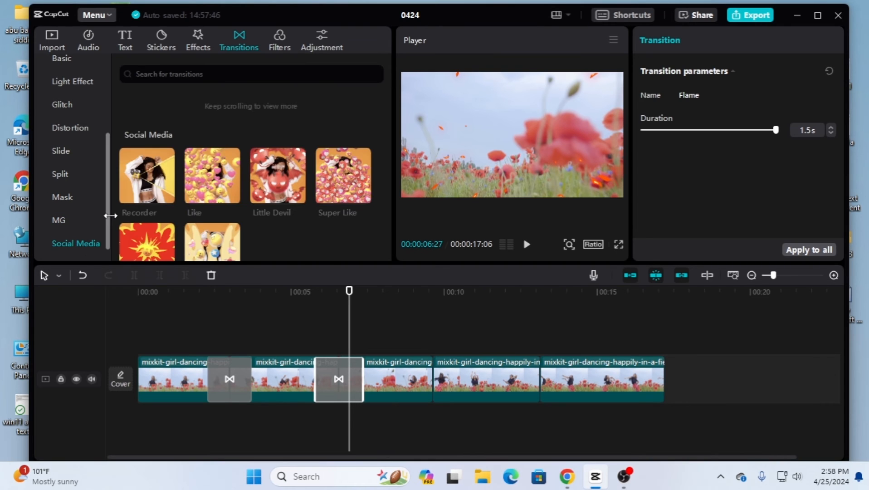
pyautogui.scroll(-2, 196, 219)
pyautogui.scroll(2, 175, 179)
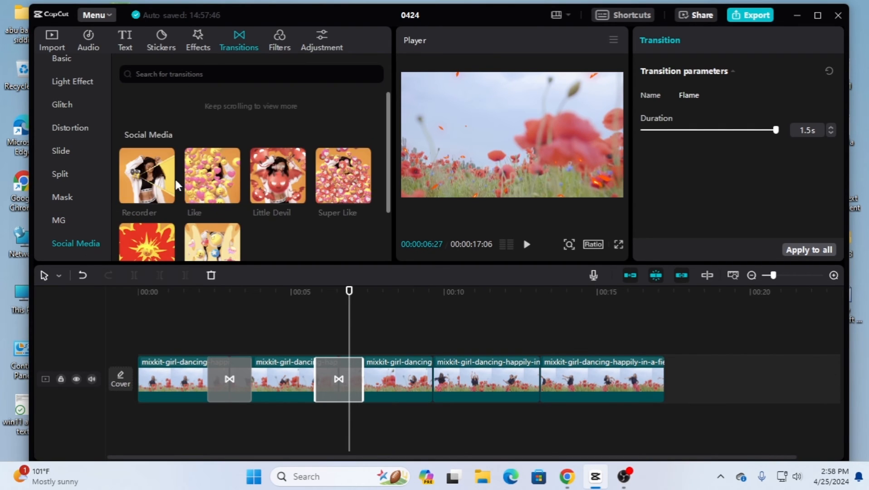
pyautogui.press('Delete')
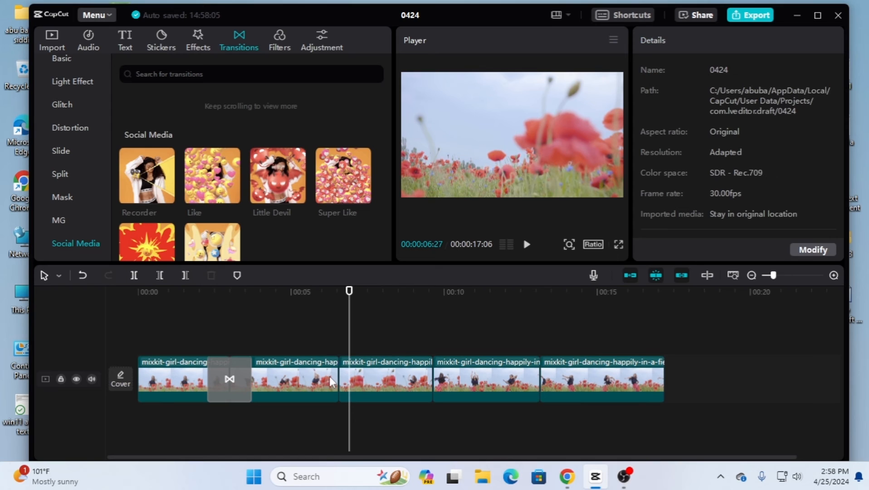
pyautogui.moveTo(224, 199); pyautogui.dragTo(270, 314)
pyautogui.moveTo(334, 379); pyautogui.dragTo(333, 378)
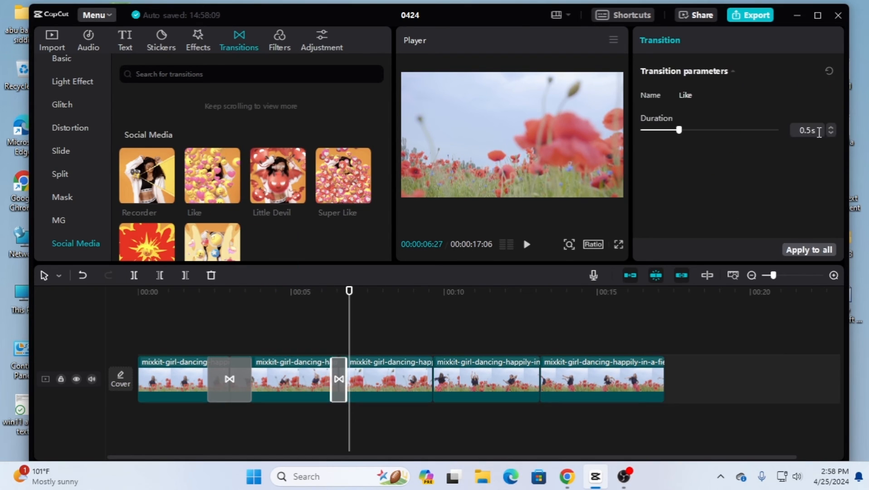
# Set the duration of Like to 1.5 s and play it back from a point before it in the second clip
pyautogui.moveTo(679, 130); pyautogui.dragTo(775, 129)
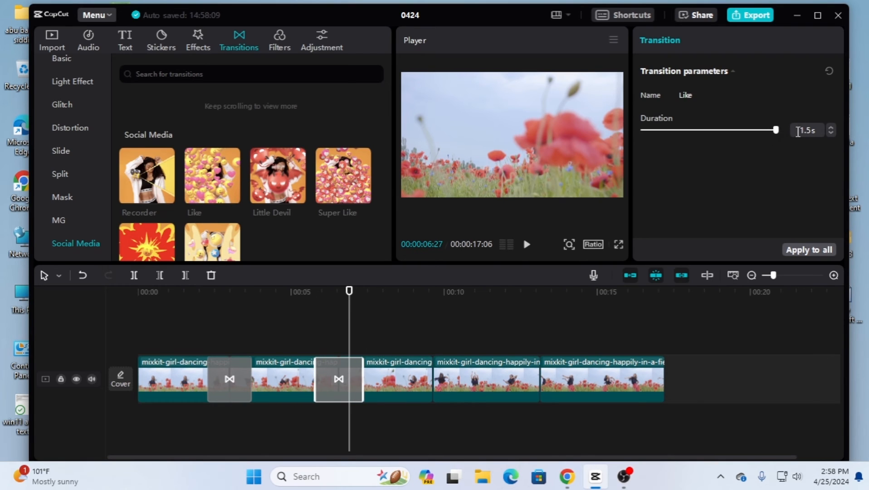
pyautogui.moveTo(349, 291); pyautogui.dragTo(303, 291)
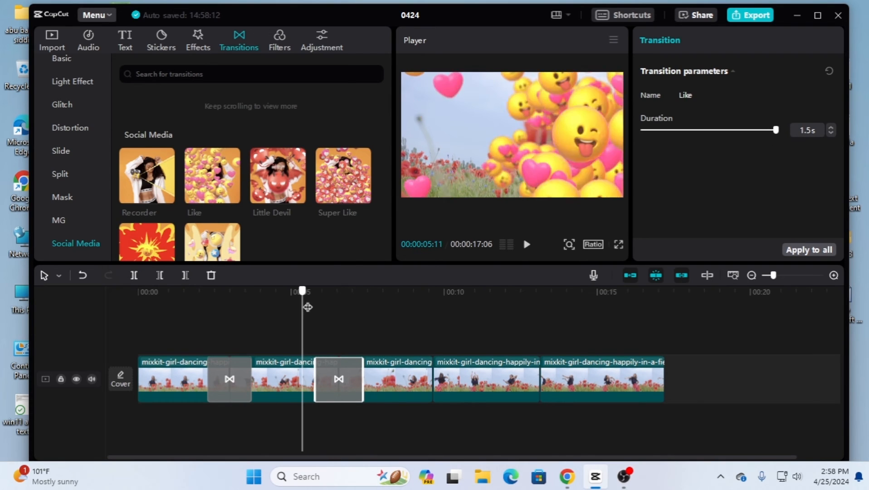
pyautogui.click(527, 245)
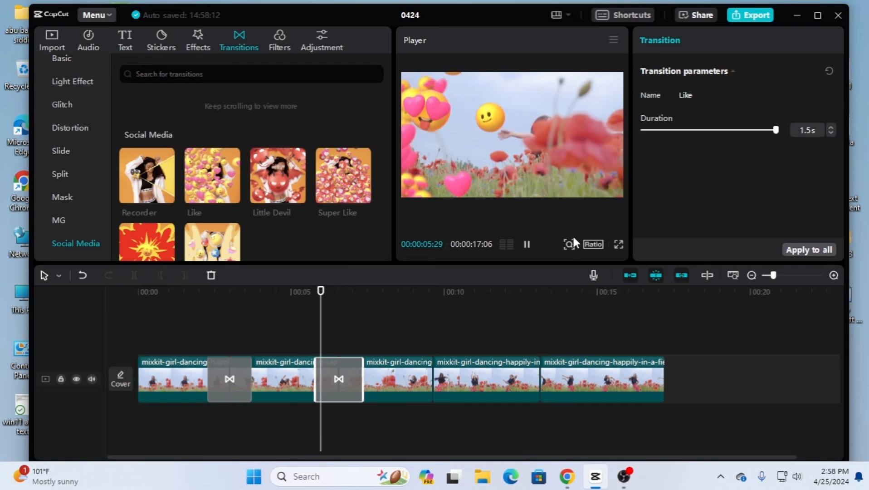
pyautogui.click(527, 245)
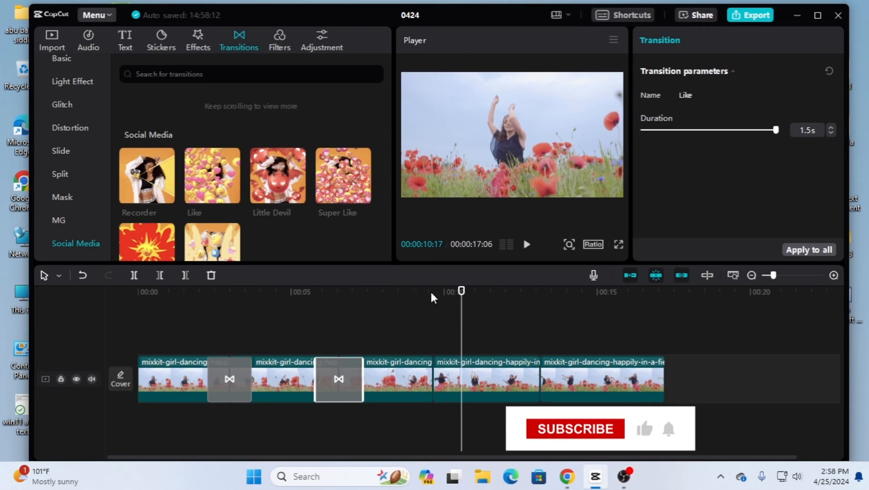
# Return the playhead to the middle of the Like transition between the second and third clips
pyautogui.click(323, 293)
pyautogui.moveTo(306, 299); pyautogui.dragTo(339, 313)
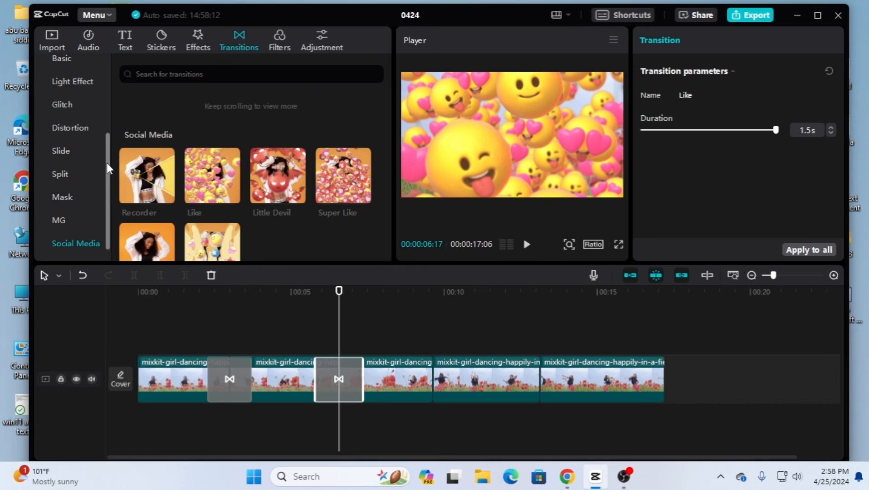
pyautogui.scroll(4, 107, 193)
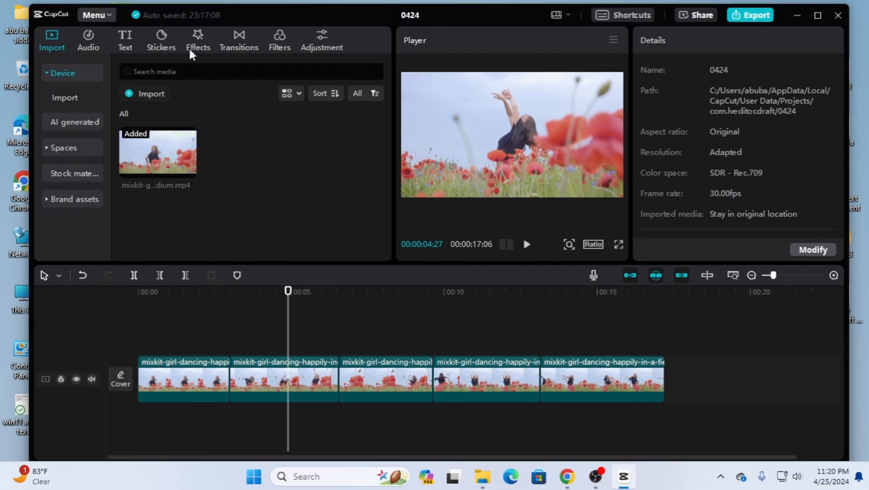
# Look through the available filters in the Movies, Mono, Scenery and Life categories
pyautogui.click(274, 36)
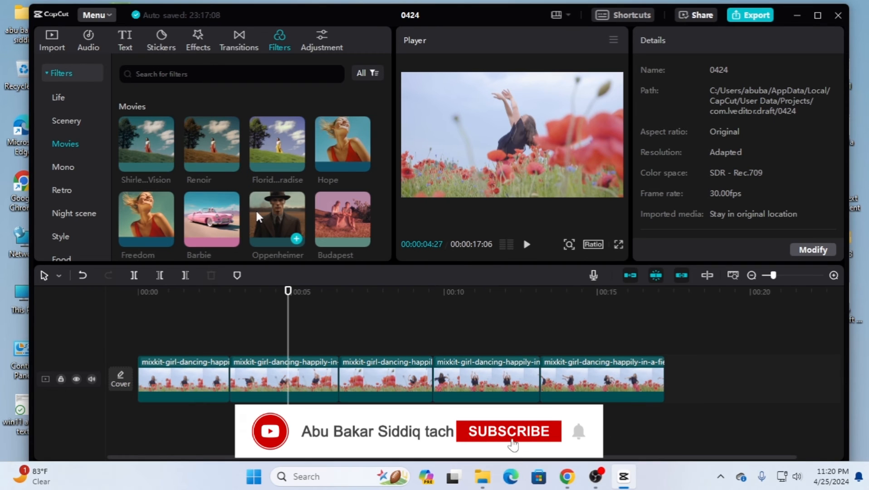
pyautogui.scroll(-5, 255, 209)
pyautogui.scroll(-3, 253, 205)
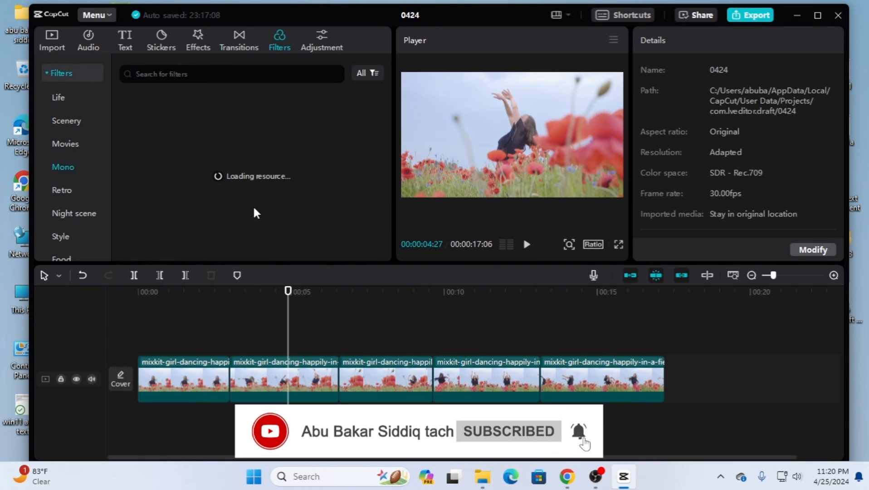
pyautogui.scroll(-2, 253, 201)
pyautogui.scroll(4, 253, 197)
pyautogui.scroll(-2, 254, 198)
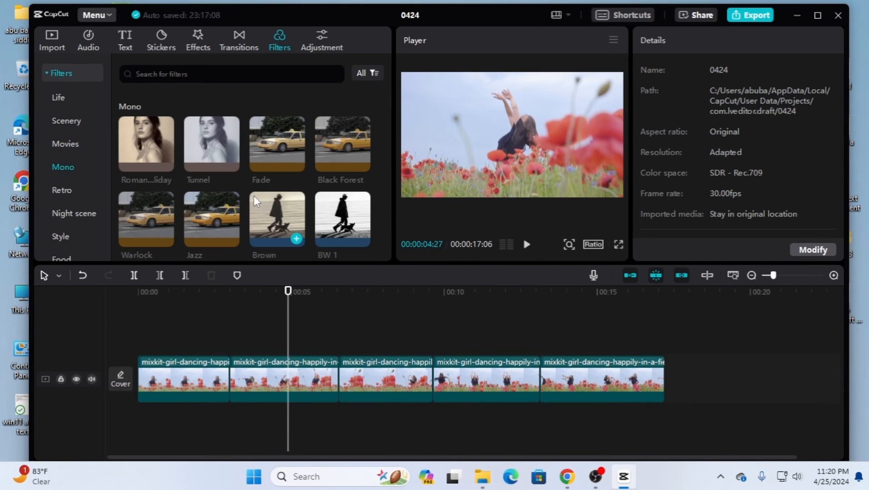
pyautogui.scroll(2, 253, 197)
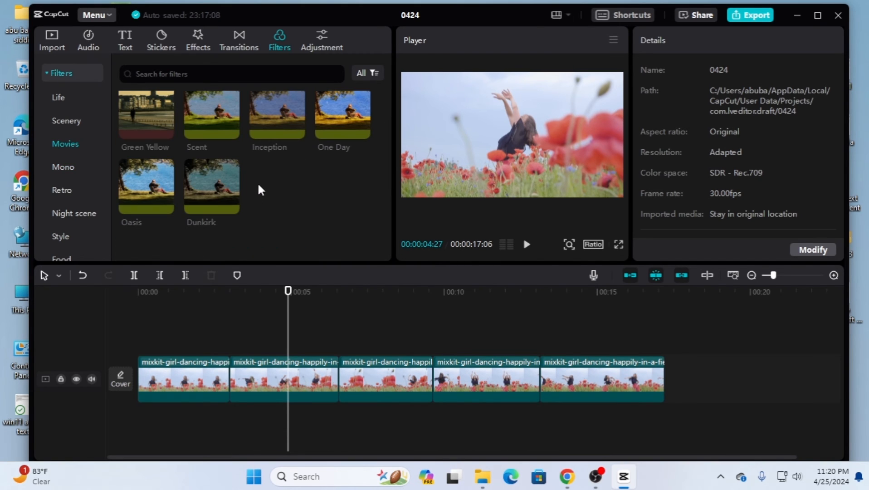
pyautogui.scroll(5, 256, 181)
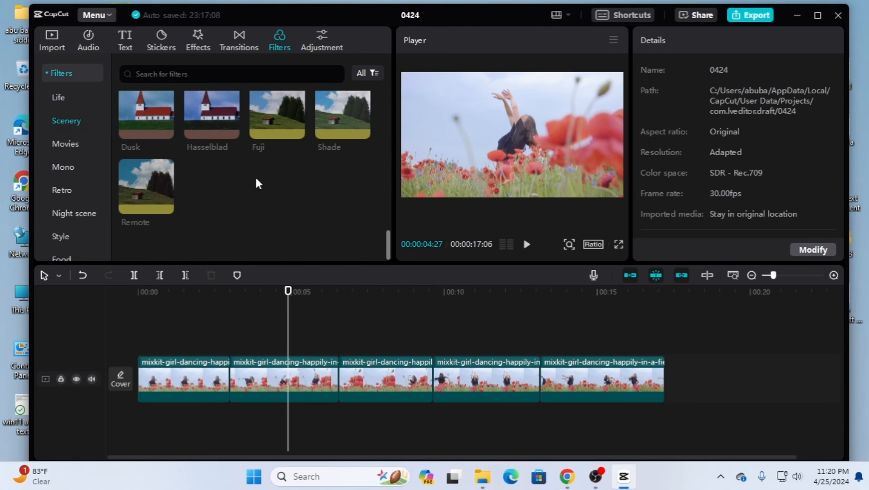
pyautogui.scroll(5, 256, 174)
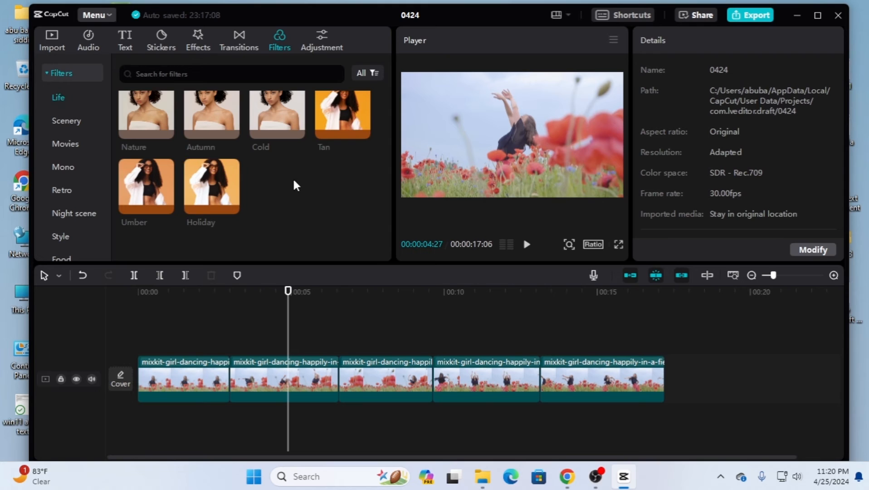
pyautogui.scroll(2, 293, 179)
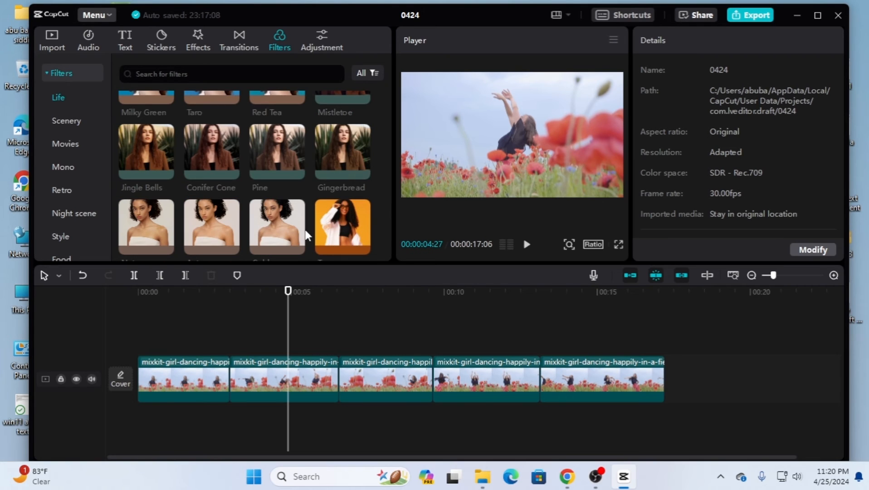
pyautogui.scroll(5, 261, 157)
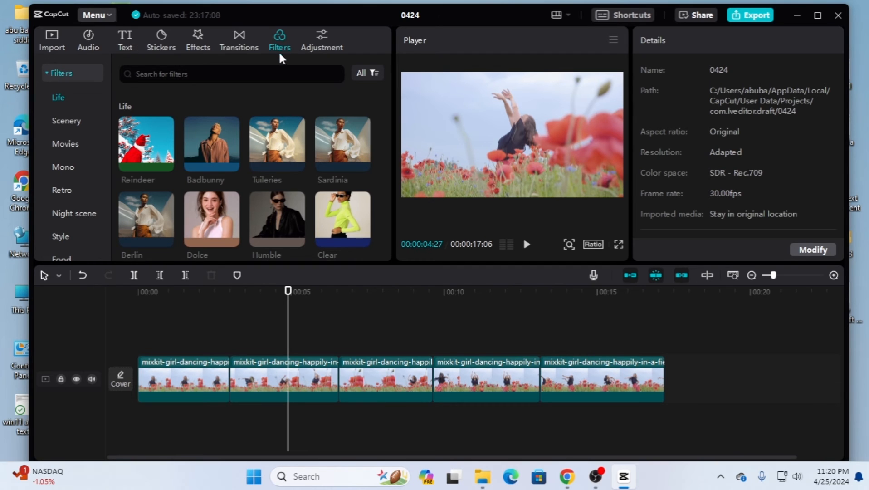
# Switch to Chrome, search YouTube for the tutorial author's channel using the saved search suggestion, and open the channel page
pyautogui.click(567, 476)
pyautogui.click(289, 400)
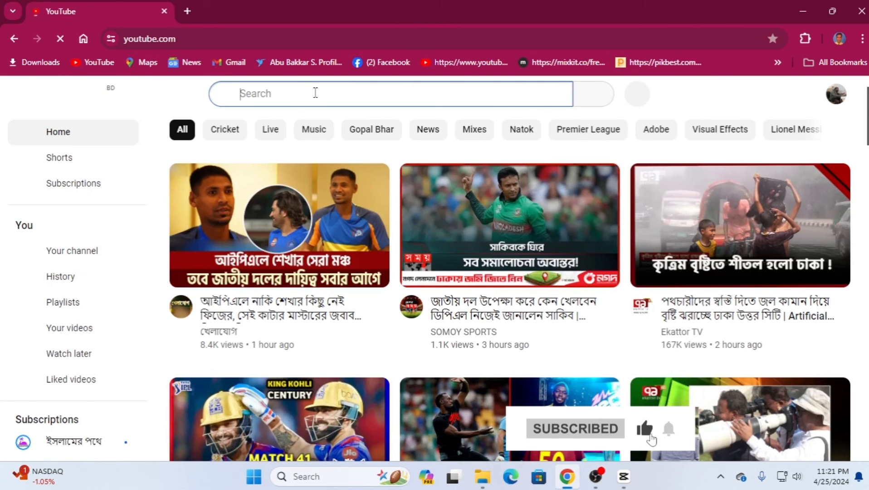
pyautogui.click(315, 92)
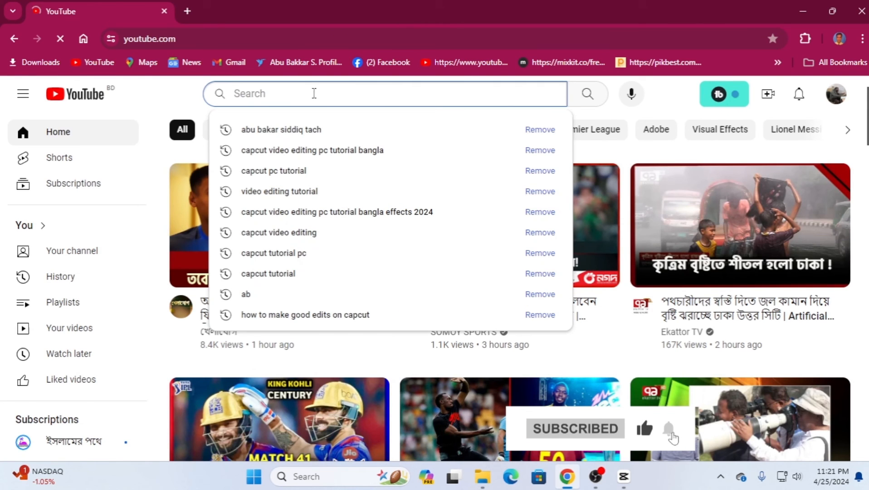
pyautogui.click(256, 131)
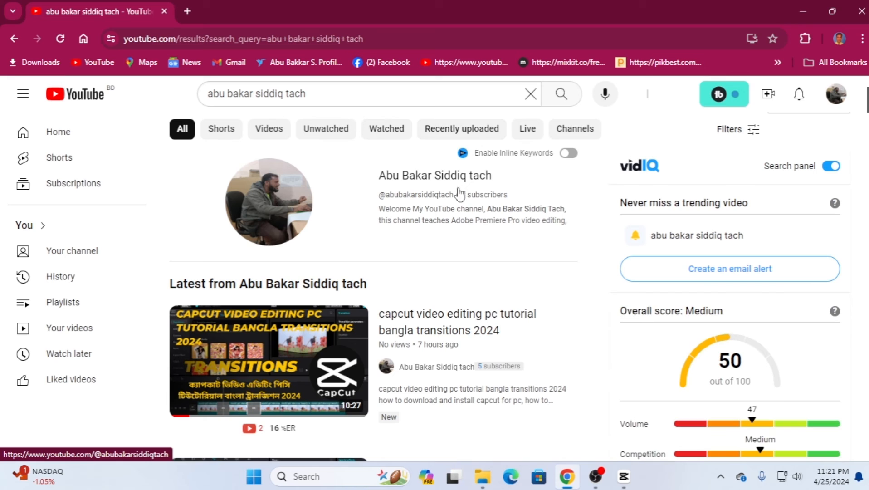
pyautogui.click(440, 175)
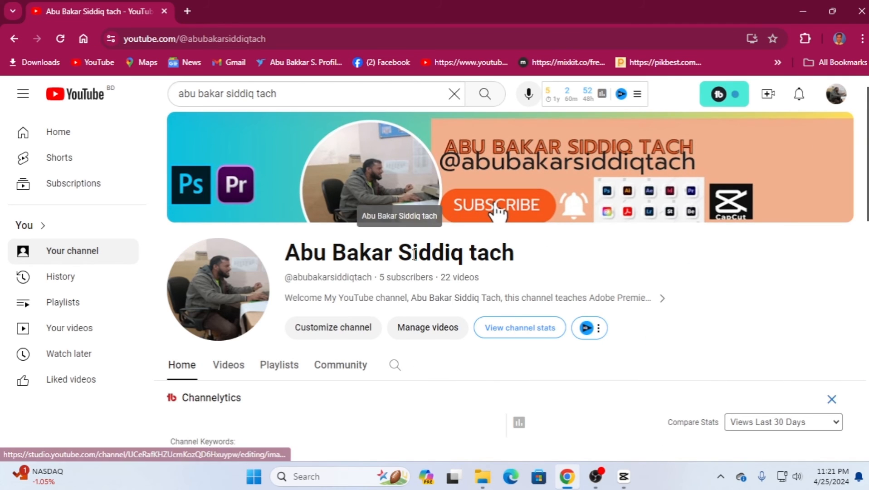
# Look over the channel page, open its playlists, and start the capcut video editing playlist
pyautogui.scroll(-4, 408, 254)
pyautogui.scroll(-4, 286, 374)
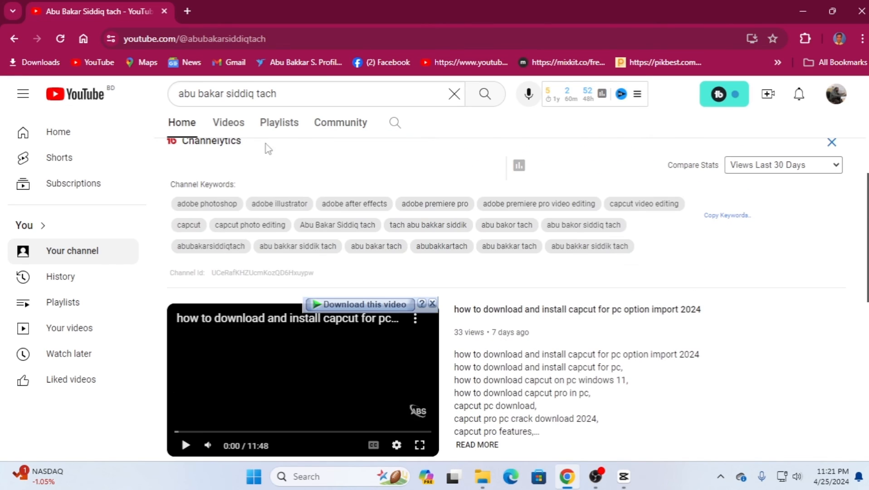
pyautogui.scroll(1, 346, 208)
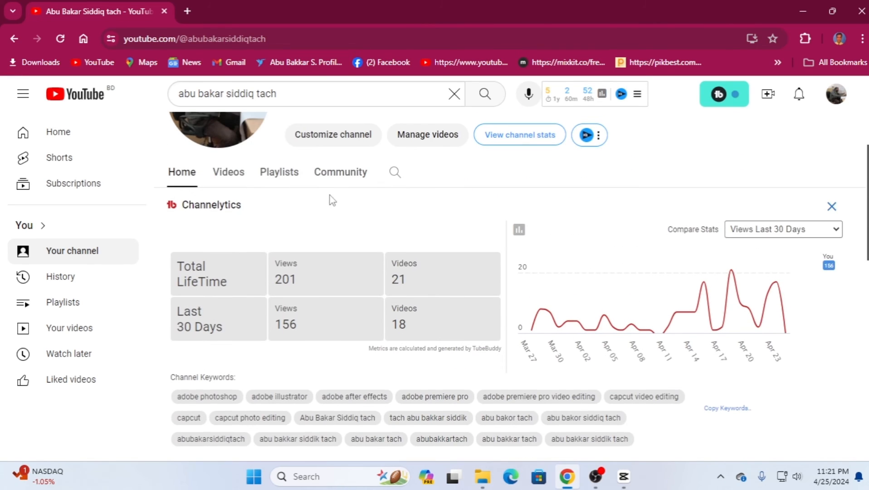
pyautogui.click(287, 176)
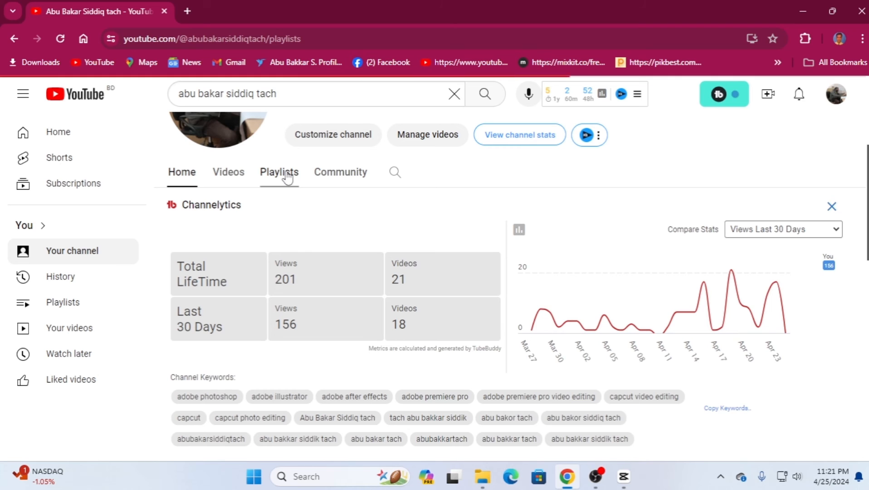
pyautogui.scroll(-3, 450, 360)
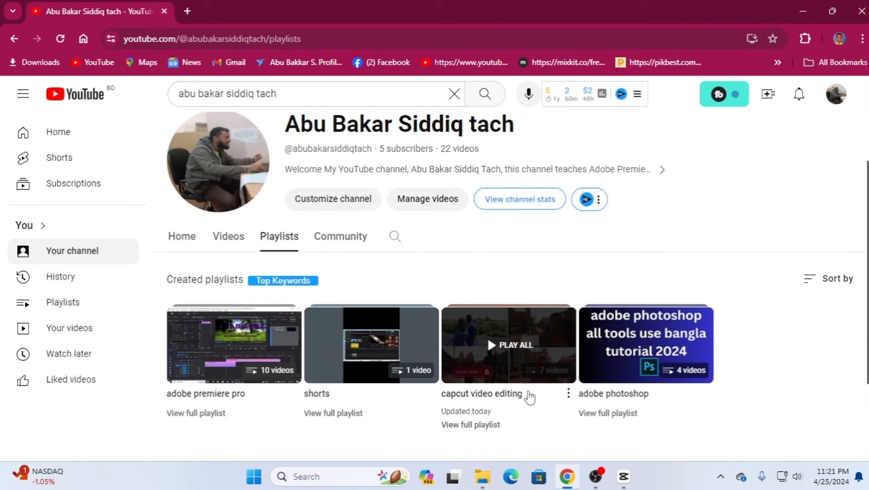
pyautogui.click(527, 327)
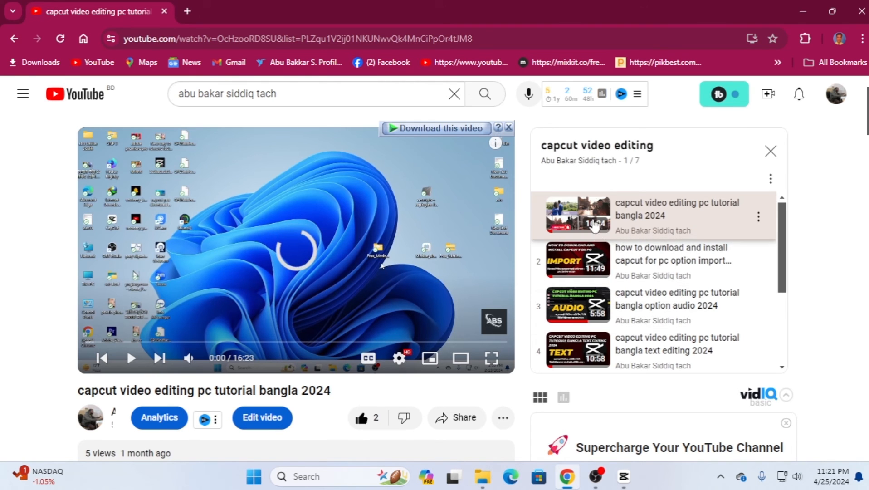
# Look through the videos listed in the capcut video editing playlist and switch back to CapCut
pyautogui.scroll(-3, 594, 324)
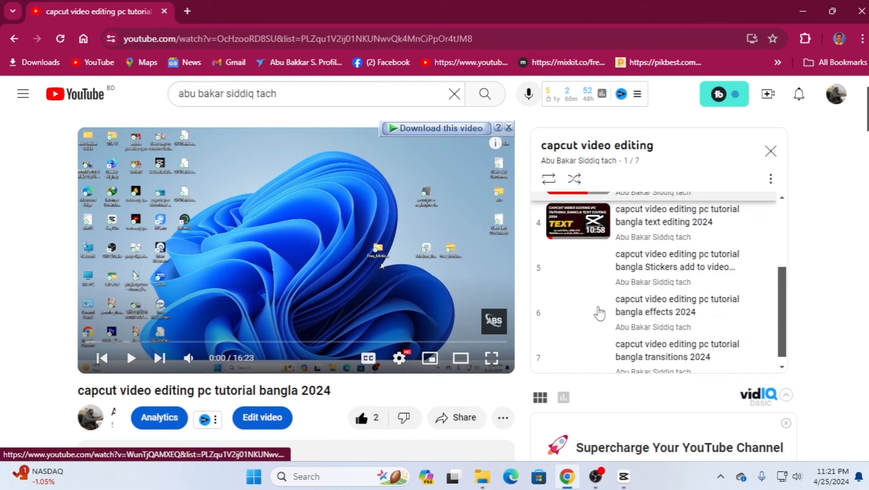
pyautogui.scroll(3, 602, 300)
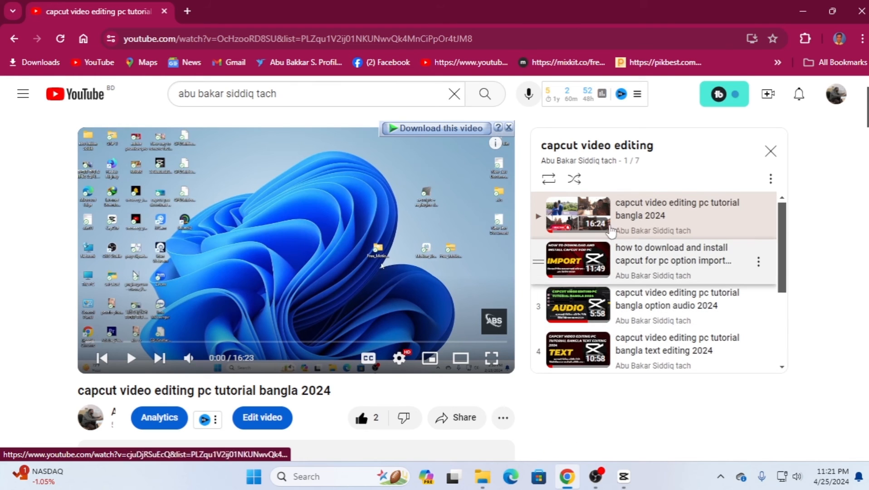
pyautogui.scroll(-3, 599, 274)
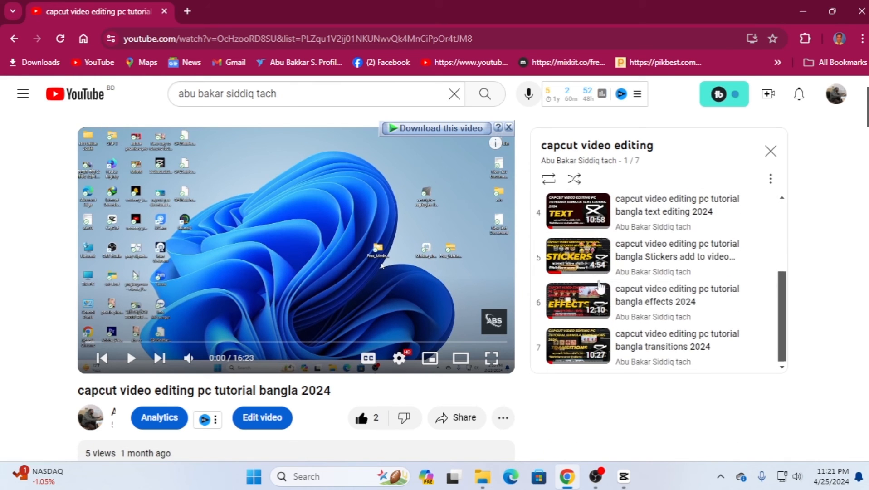
pyautogui.scroll(3, 592, 333)
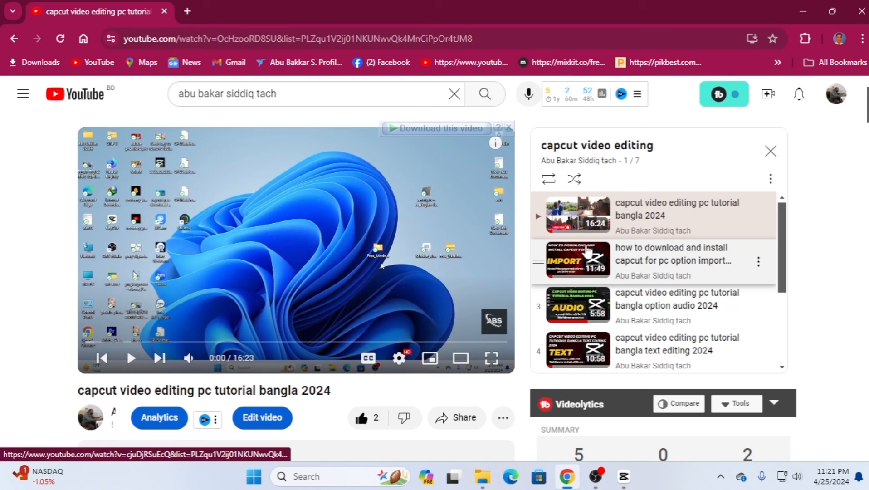
pyautogui.scroll(-3, 589, 313)
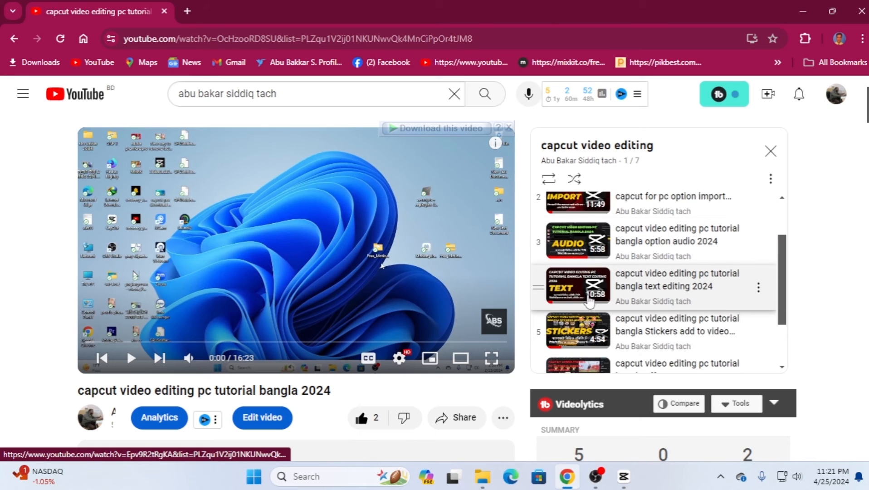
pyautogui.scroll(-1, 589, 317)
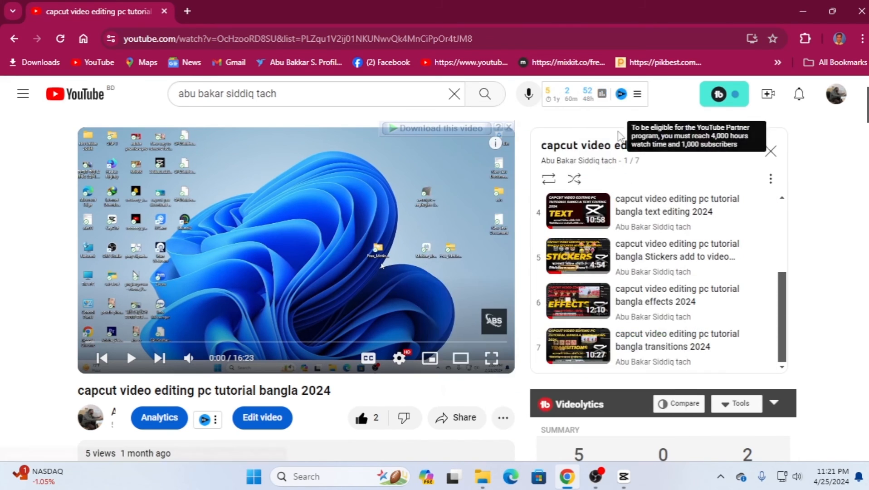
pyautogui.click(802, 10)
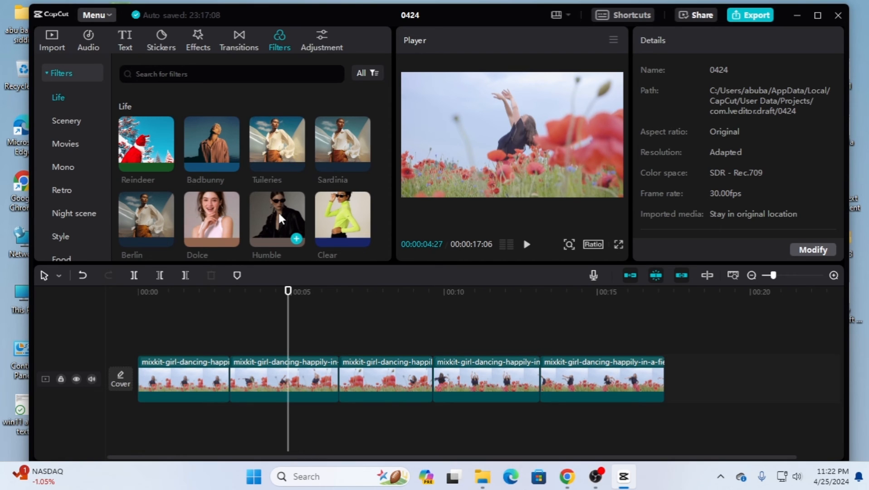
# Add the Humble filter from the Life category above the second clip and compare frames before and inside it
pyautogui.moveTo(278, 211); pyautogui.dragTo(169, 336)
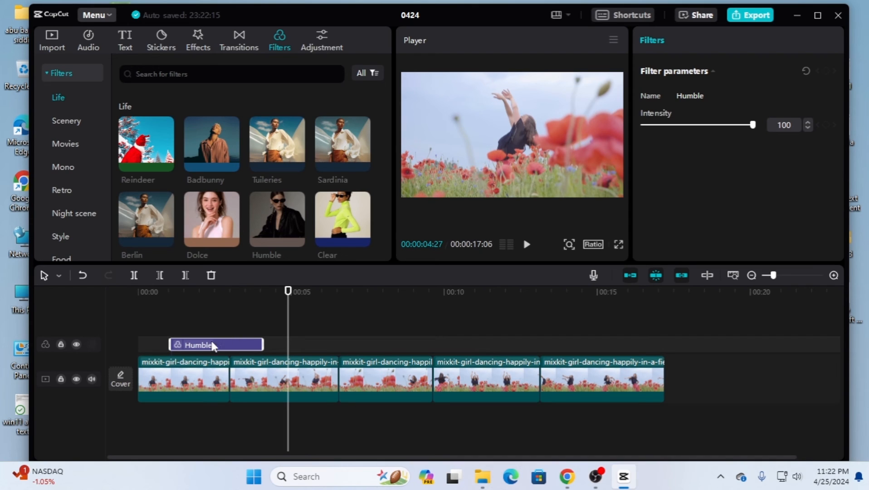
pyautogui.moveTo(212, 347); pyautogui.dragTo(281, 346)
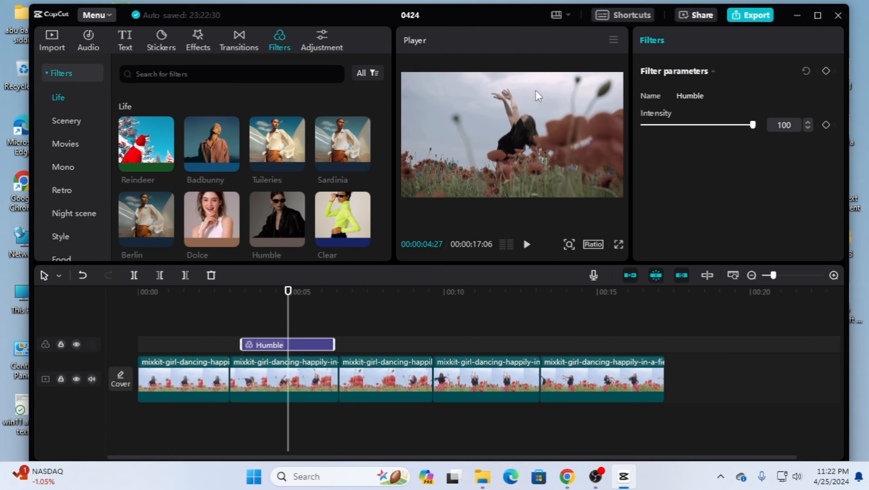
pyautogui.moveTo(288, 297); pyautogui.dragTo(207, 303)
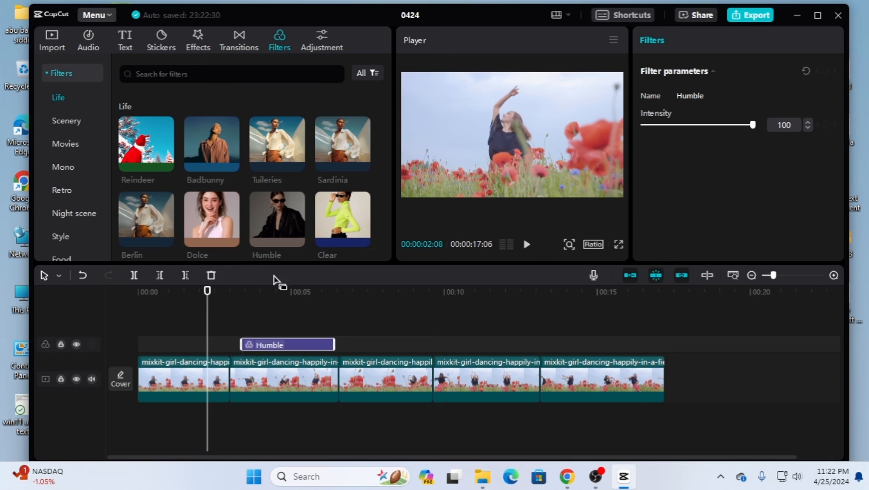
pyautogui.moveTo(208, 299); pyautogui.dragTo(288, 306)
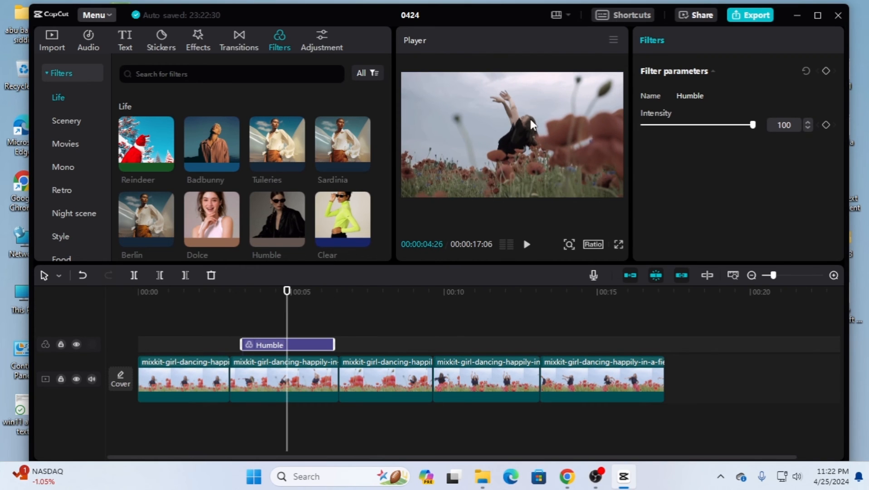
# Try the Humble filter's intensity at 65, return it to 100, and delete the filter
pyautogui.moveTo(753, 127); pyautogui.dragTo(717, 129)
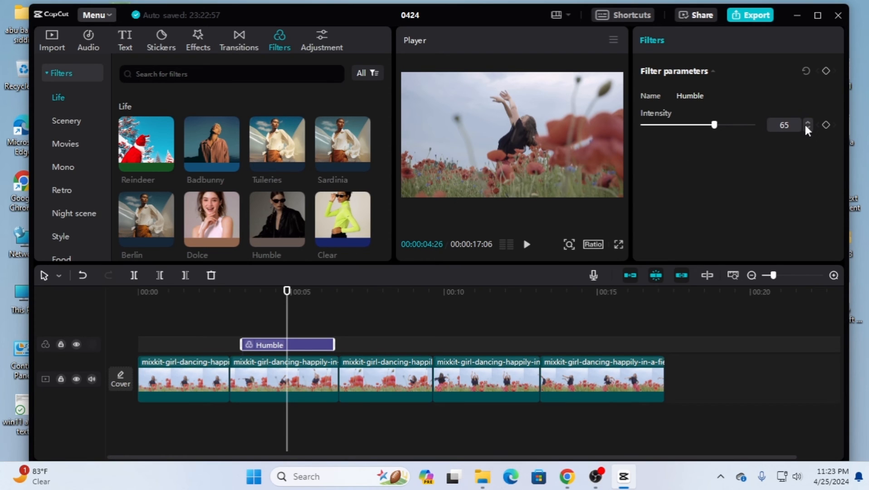
pyautogui.moveTo(714, 125); pyautogui.dragTo(758, 126)
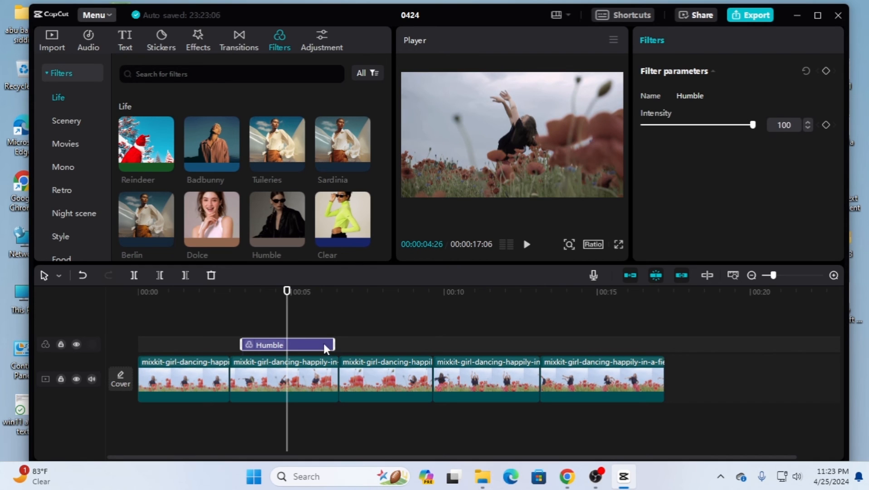
pyautogui.press('Delete')
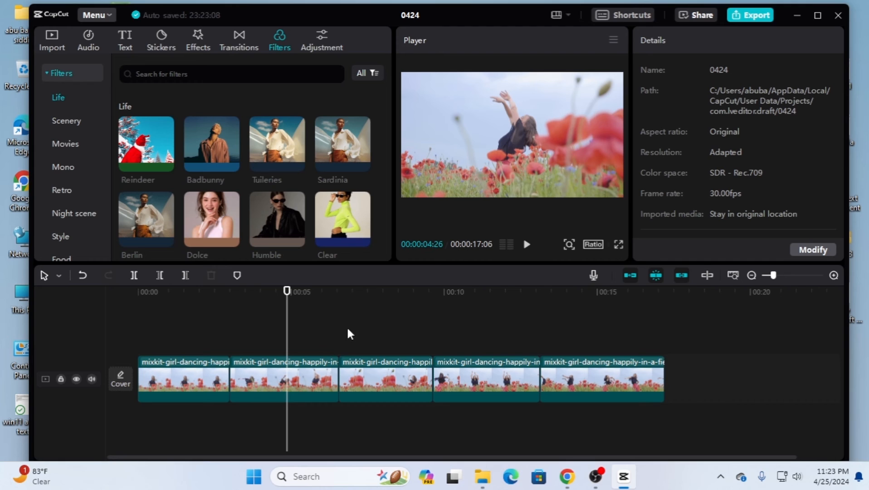
# Try the Clear filter above the second clip at intensity 100 and delete it
pyautogui.moveTo(346, 209); pyautogui.dragTo(237, 343)
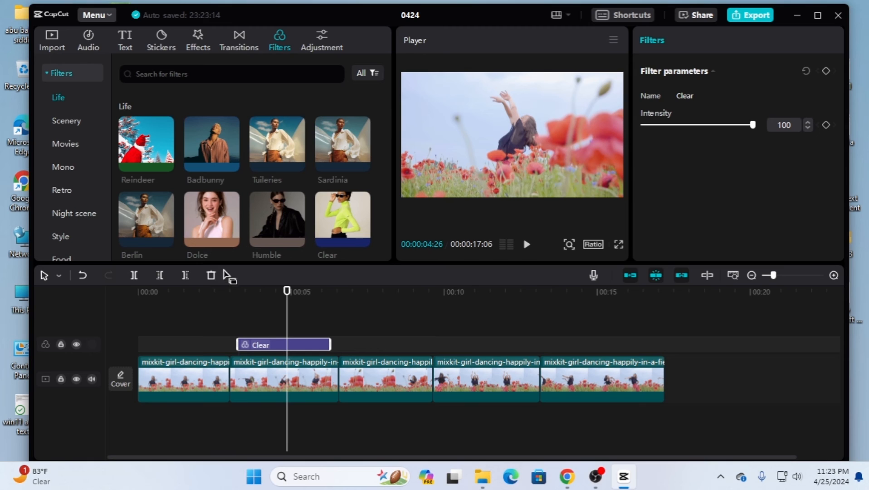
pyautogui.moveTo(753, 126); pyautogui.dragTo(811, 123)
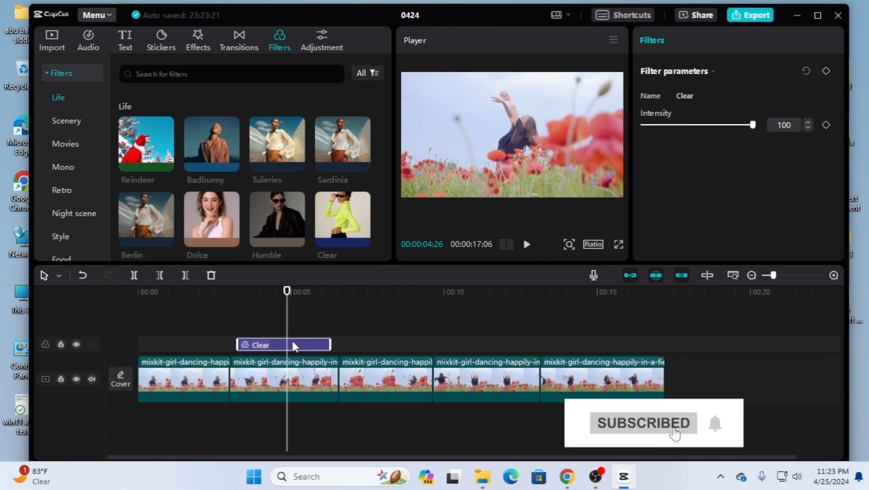
pyautogui.press('Delete')
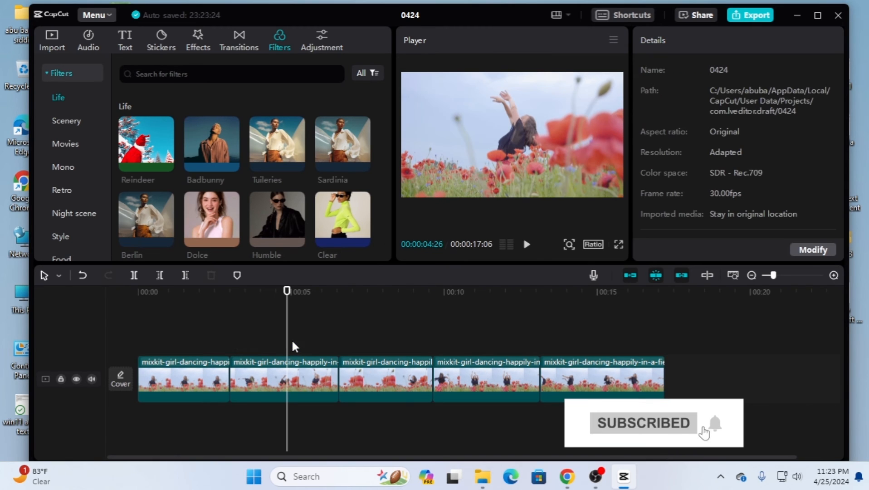
# Add the Moody Fall filter from the Scenery category across the first and second clips and scrub through it
pyautogui.click(68, 121)
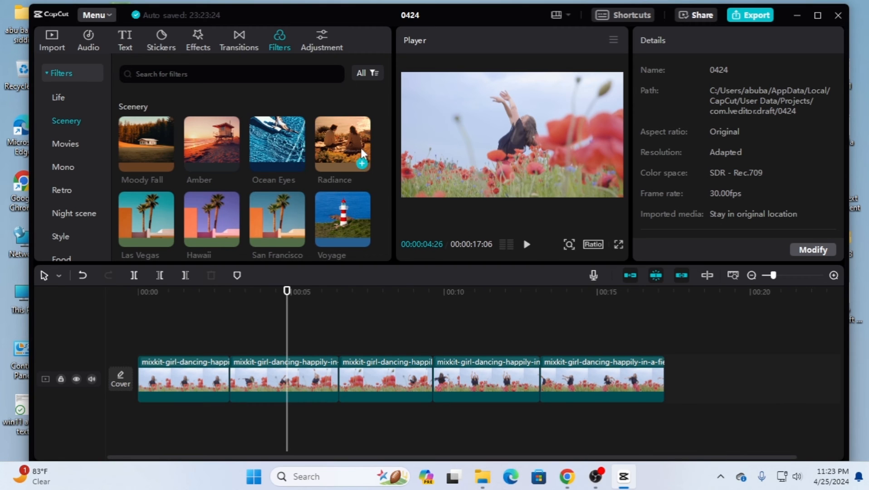
pyautogui.moveTo(159, 134); pyautogui.dragTo(188, 341)
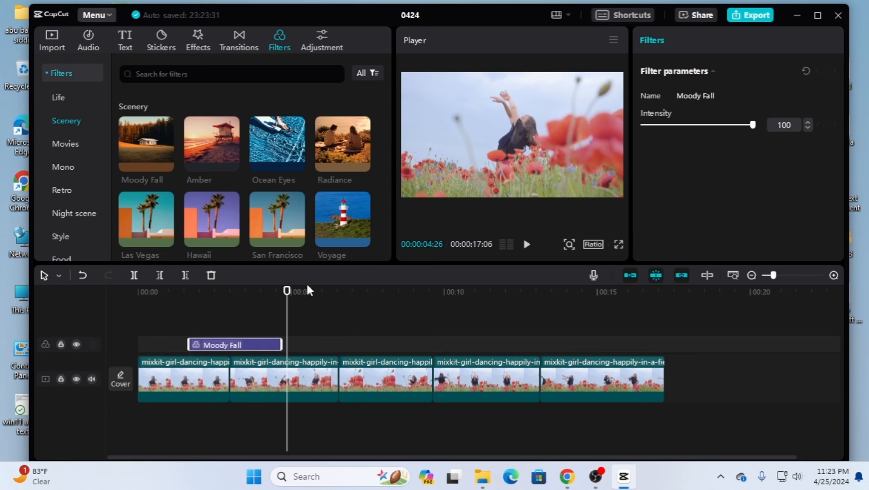
pyautogui.moveTo(287, 292); pyautogui.dragTo(219, 292)
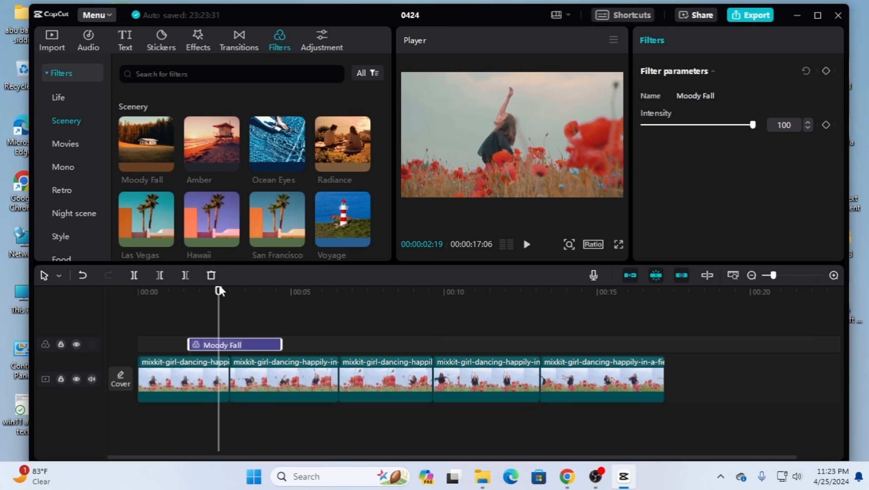
pyautogui.moveTo(219, 292); pyautogui.dragTo(331, 302)
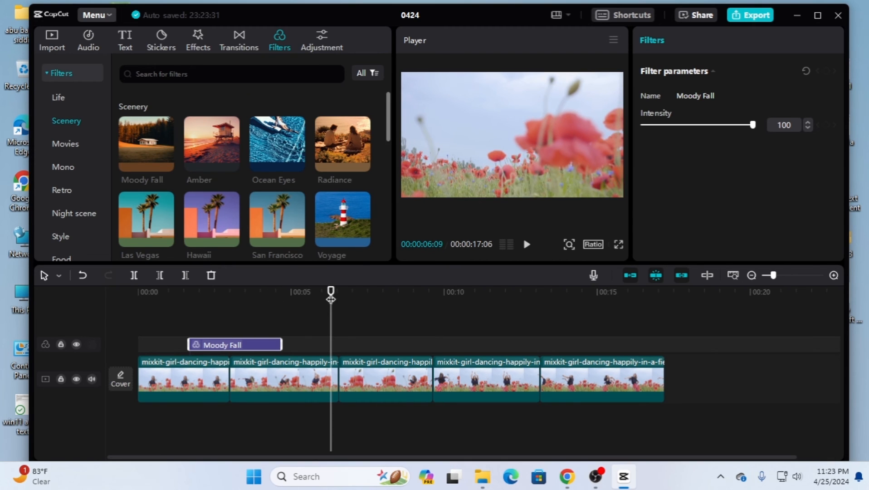
pyautogui.moveTo(331, 293); pyautogui.dragTo(221, 304)
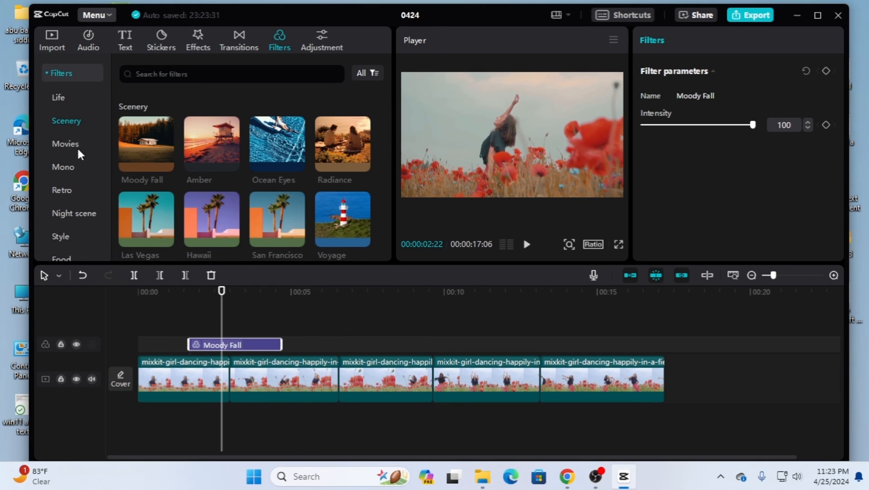
# Replace Moody Fall with the Movies filter Shirley: Realistic Vision over the second clip and play it back from the first clip
pyautogui.click(64, 141)
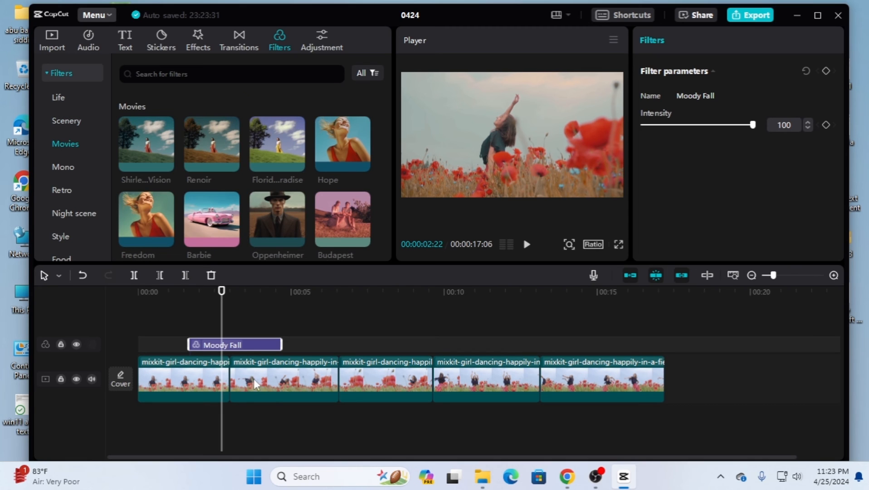
pyautogui.press('Delete')
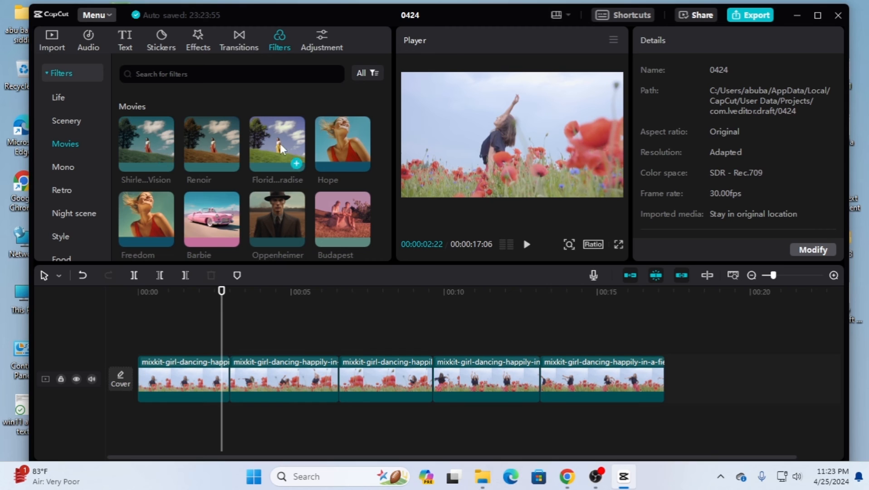
pyautogui.moveTo(138, 146); pyautogui.dragTo(247, 338)
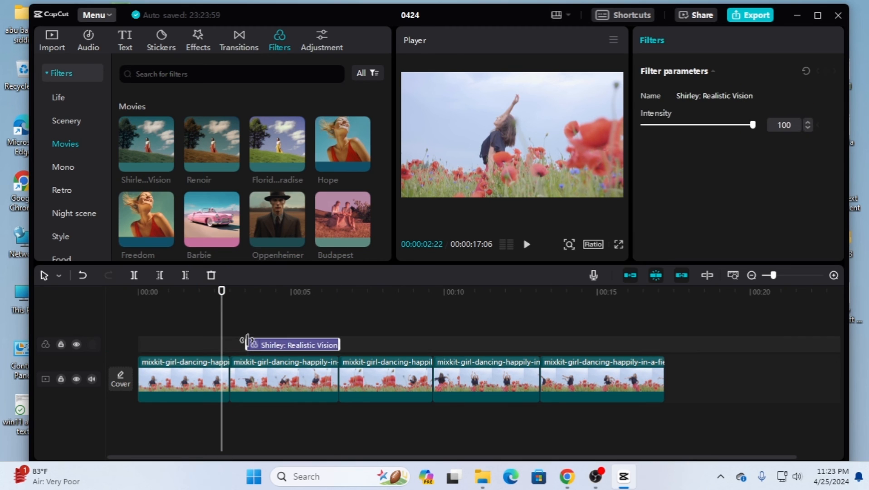
pyautogui.moveTo(222, 296); pyautogui.dragTo(198, 297)
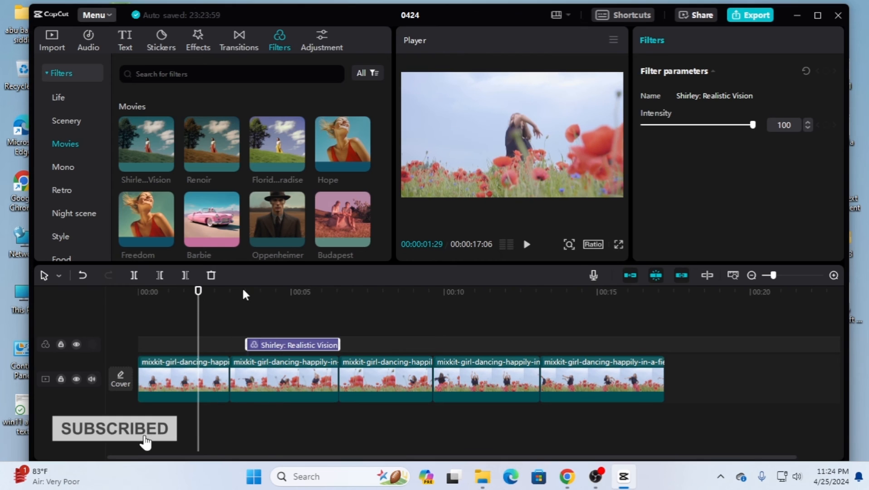
pyautogui.click(527, 245)
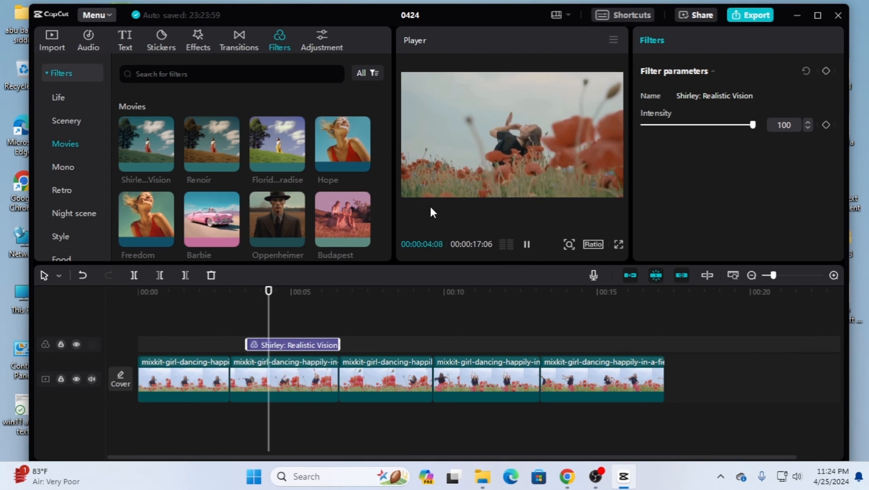
pyautogui.click(524, 243)
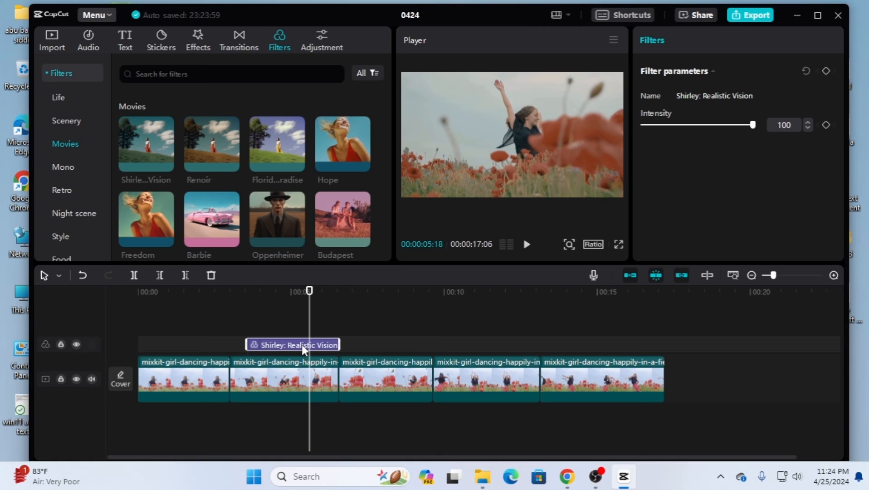
# Replace Shirley: Realistic Vision with the Barbie filter over the second clip and preview a frame near the filter's start
pyautogui.press('Delete')
pyautogui.moveTo(218, 217); pyautogui.dragTo(248, 336)
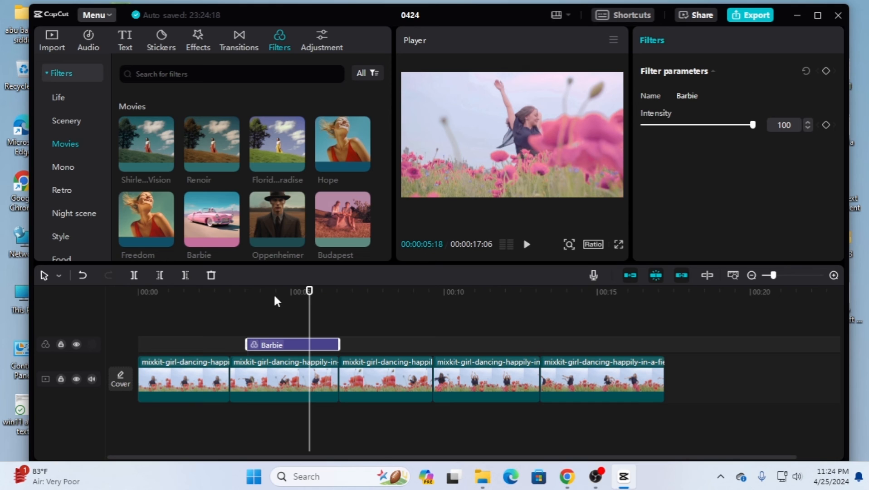
pyautogui.moveTo(307, 297); pyautogui.dragTo(263, 310)
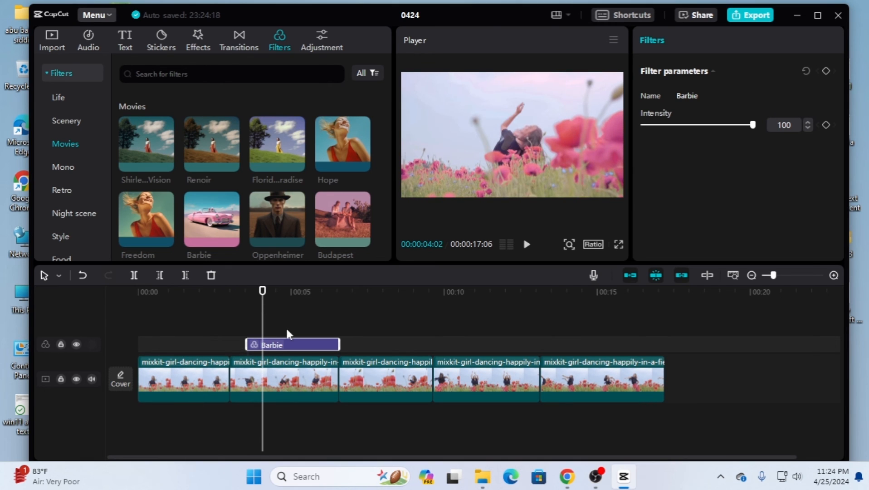
# Replace the Barbie filter with the Mono filter Tunnel across the first and second clips, and delete Tunnel after previewing it
pyautogui.press('Delete')
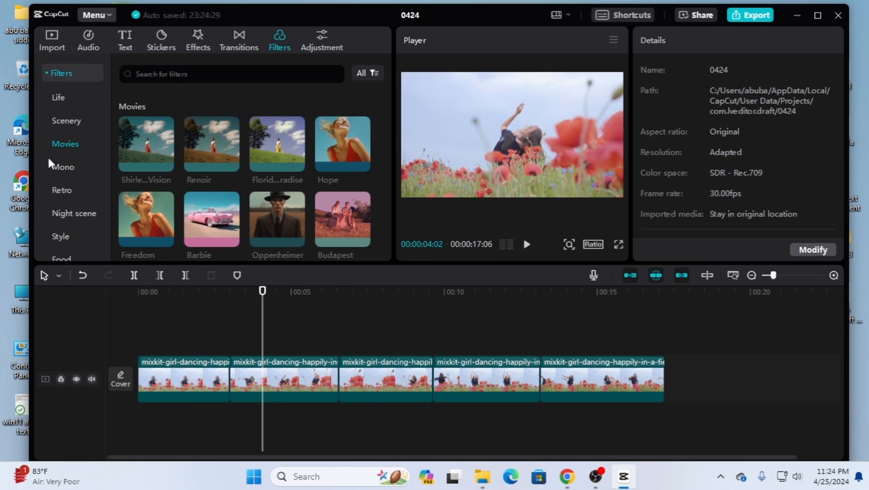
pyautogui.click(67, 167)
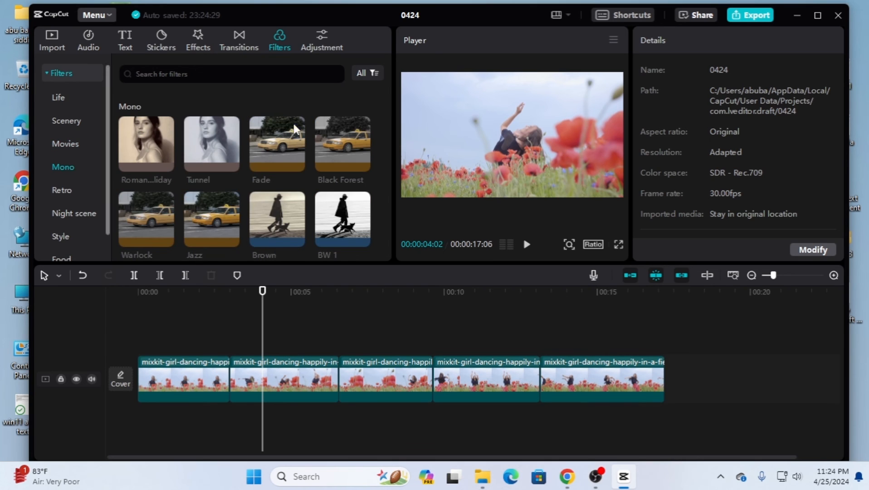
pyautogui.scroll(-1, 261, 212)
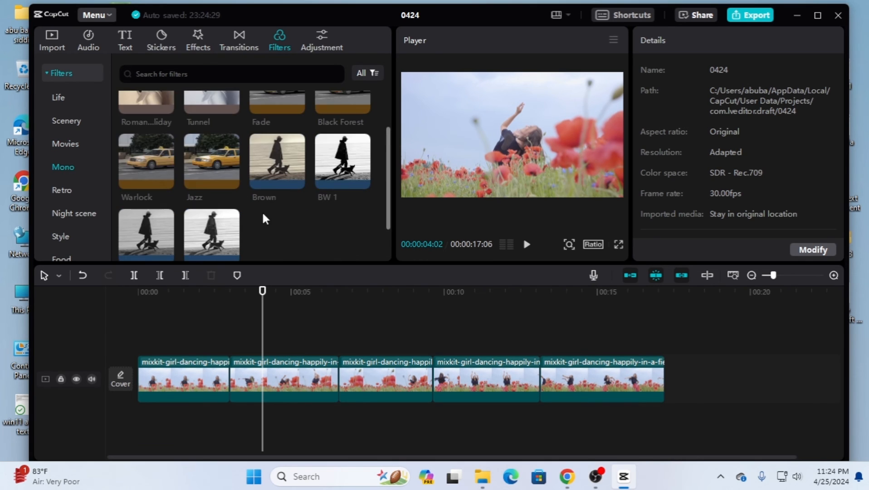
pyautogui.scroll(1, 231, 176)
pyautogui.moveTo(219, 129); pyautogui.dragTo(263, 352)
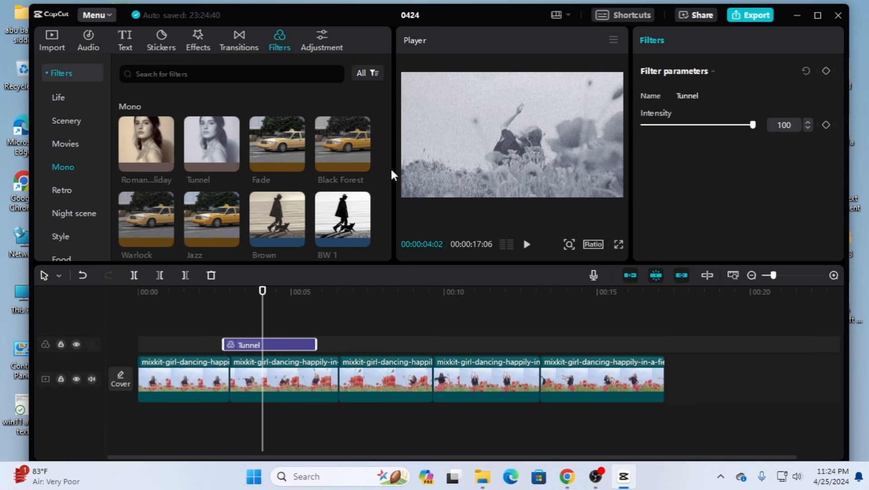
pyautogui.moveTo(263, 291); pyautogui.dragTo(271, 309)
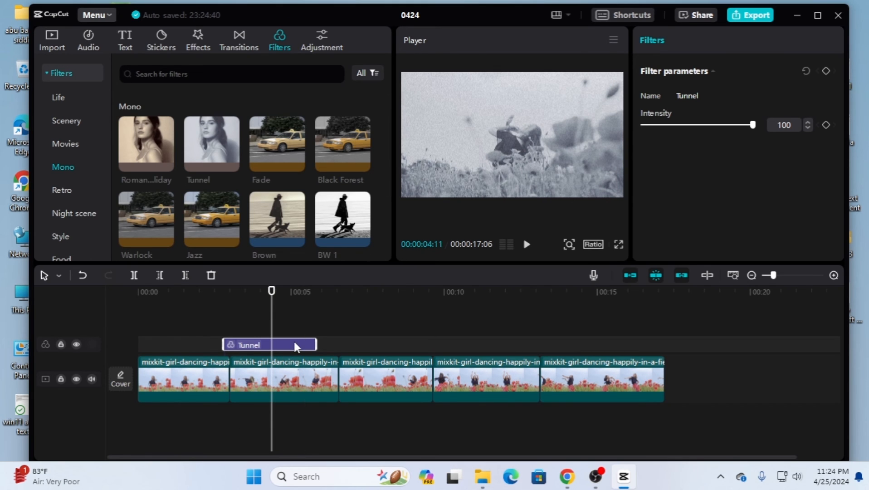
pyautogui.press('Delete')
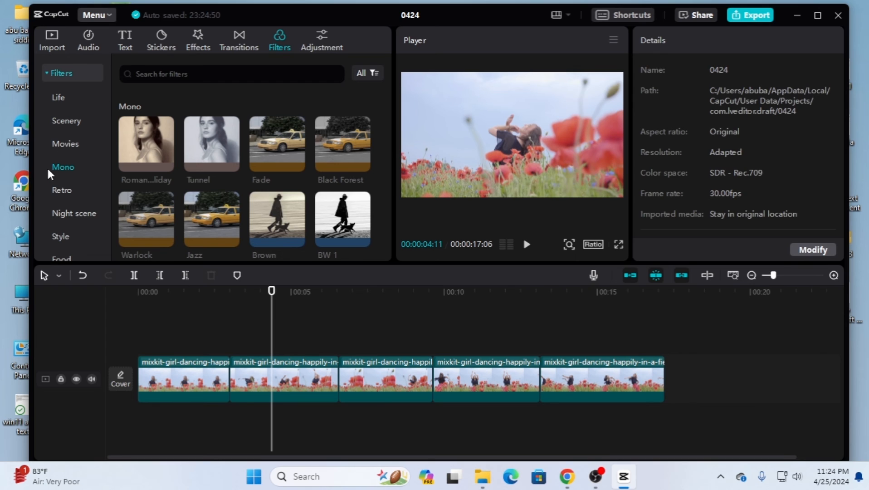
# Browse the Retro filters, and try the Night scene filter Cold Blue across the first and second clips before deleting it
pyautogui.click(63, 193)
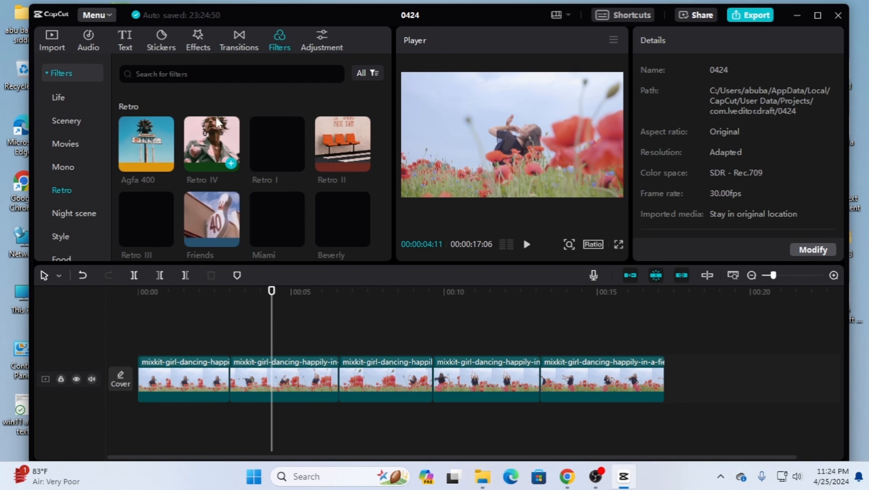
pyautogui.scroll(-3, 170, 195)
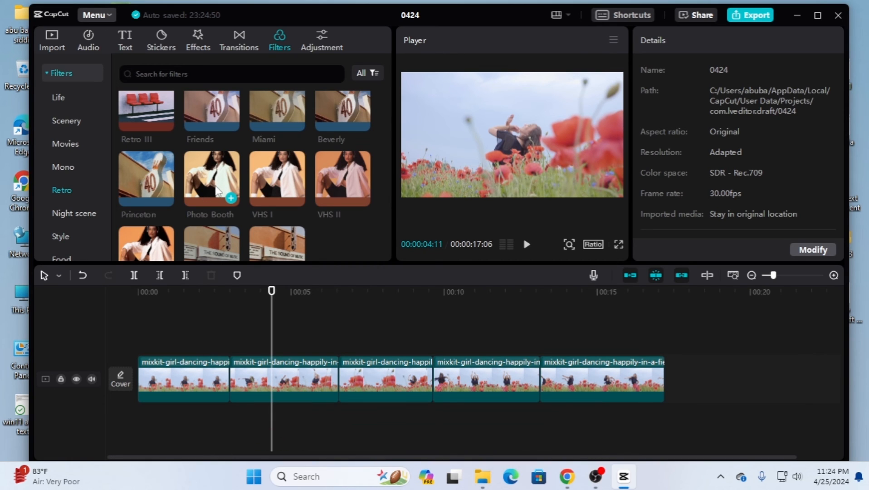
pyautogui.click(62, 214)
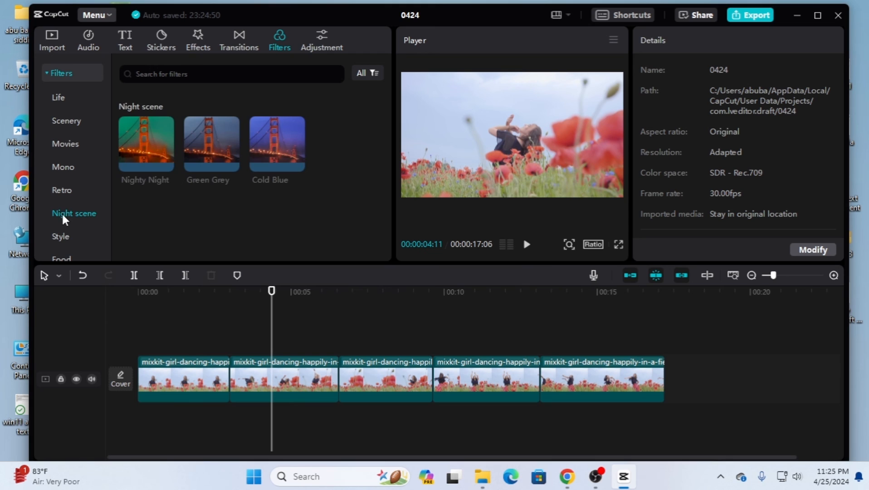
pyautogui.moveTo(172, 157)
pyautogui.moveTo(300, 167); pyautogui.dragTo(209, 340)
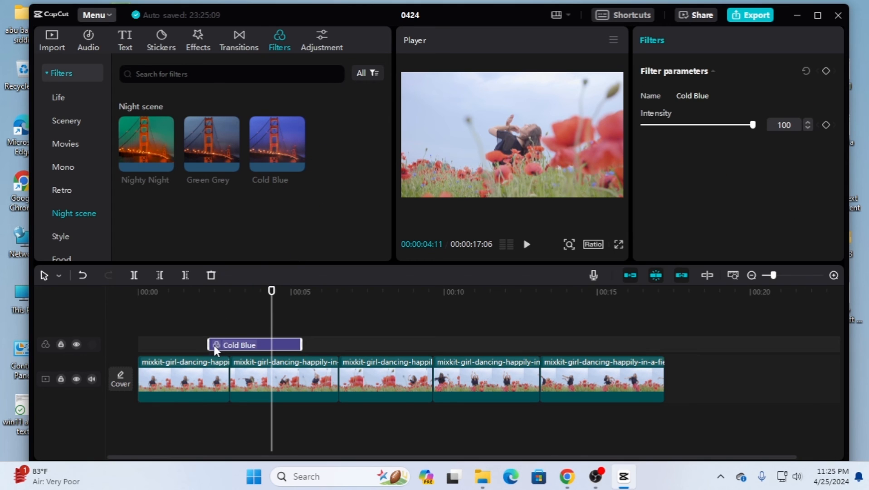
pyautogui.moveTo(273, 291); pyautogui.dragTo(247, 306)
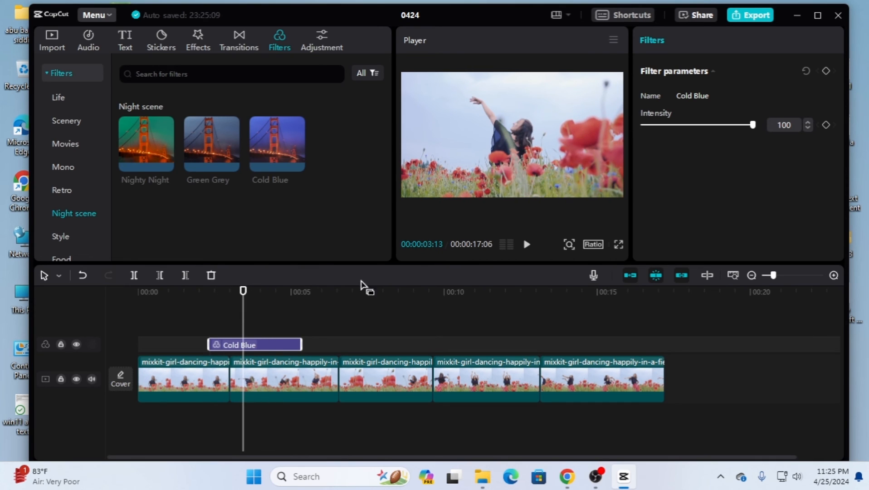
pyautogui.click(178, 294)
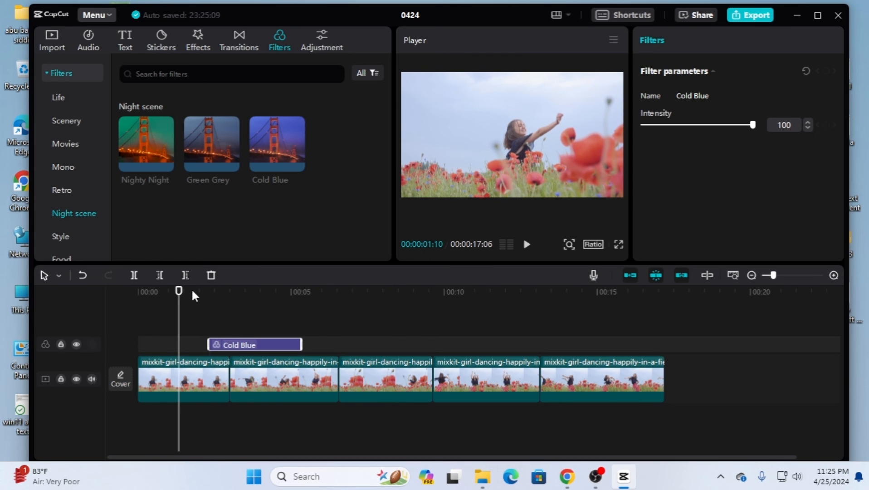
pyautogui.moveTo(179, 298); pyautogui.dragTo(247, 307)
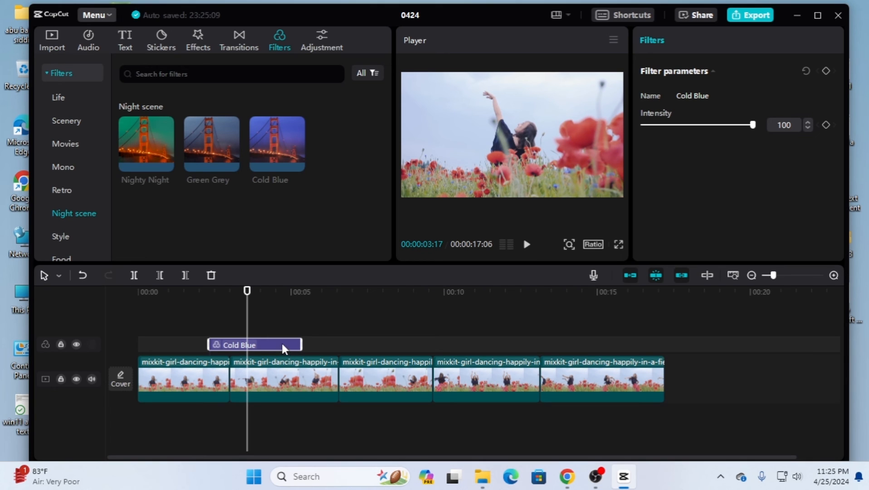
pyautogui.press('Delete')
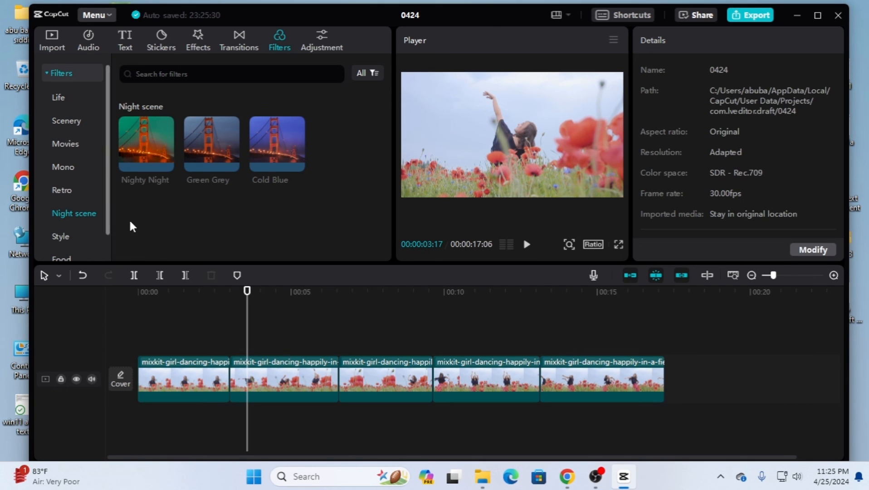
# Try the Style filter Negative across the first and second clips, playing it back from its start, and delete it
pyautogui.click(70, 243)
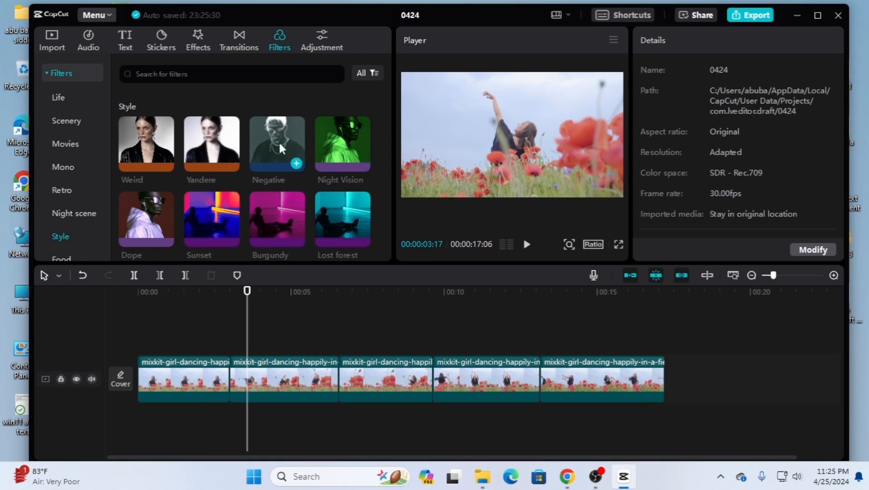
pyautogui.moveTo(282, 136); pyautogui.dragTo(204, 338)
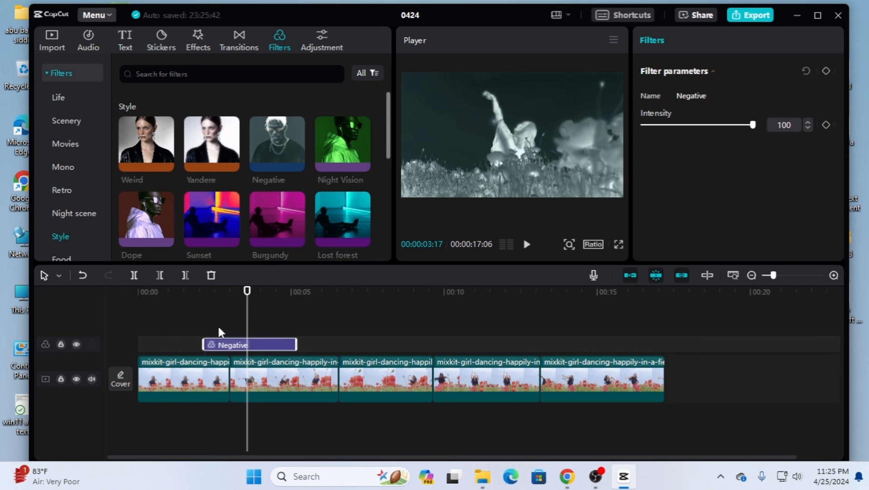
pyautogui.moveTo(246, 294); pyautogui.dragTo(240, 315)
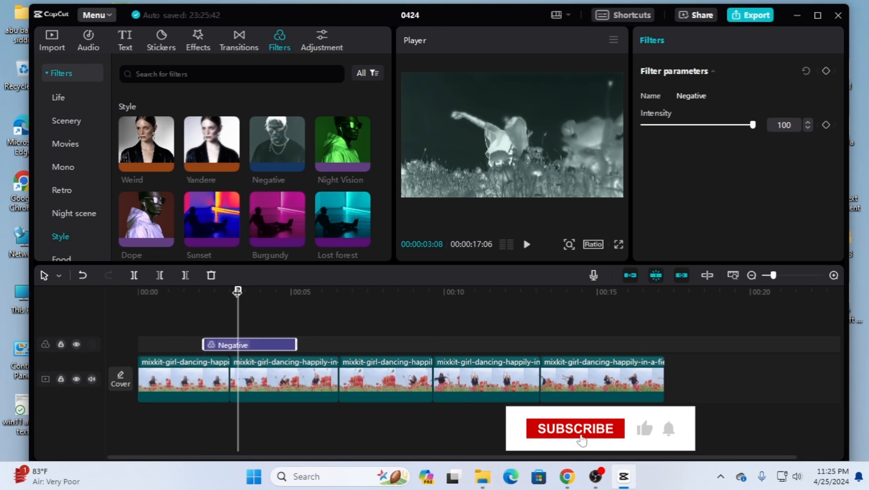
pyautogui.moveTo(238, 301); pyautogui.dragTo(203, 303)
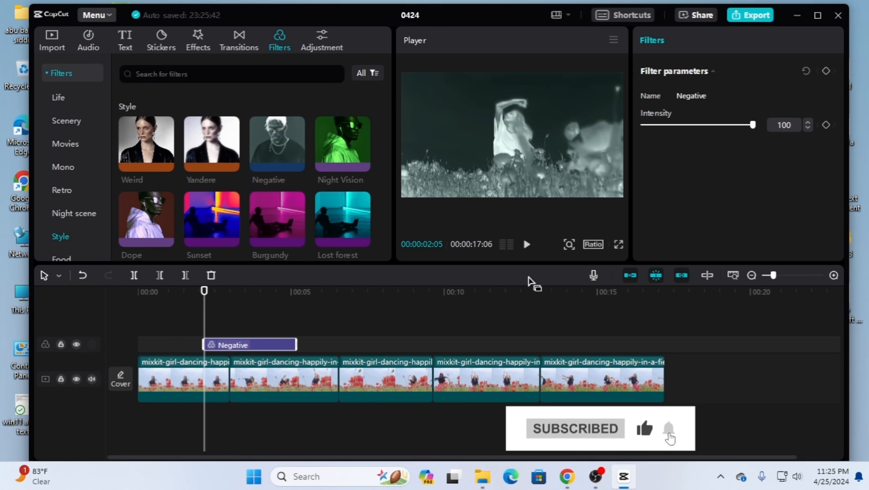
pyautogui.click(527, 244)
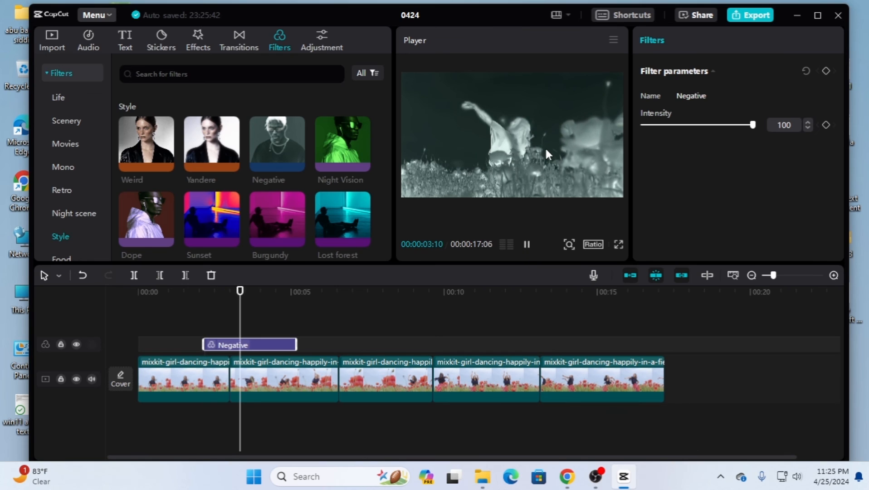
pyautogui.click(527, 246)
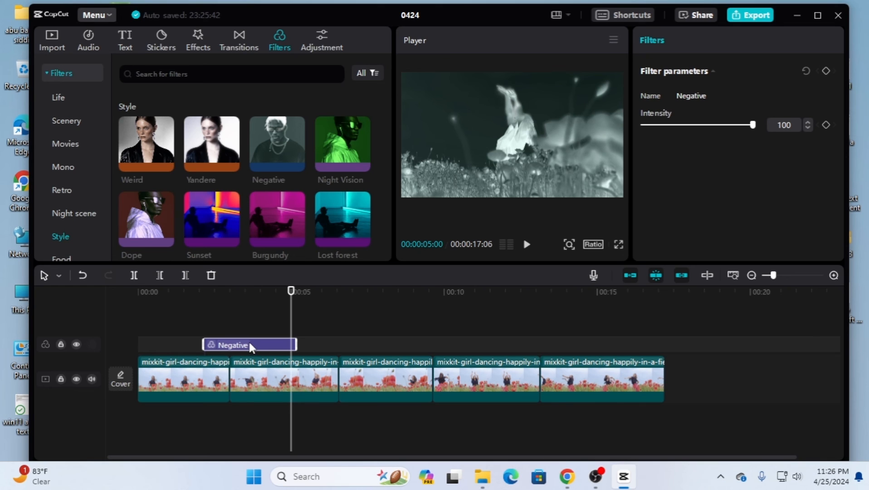
pyautogui.press('Delete')
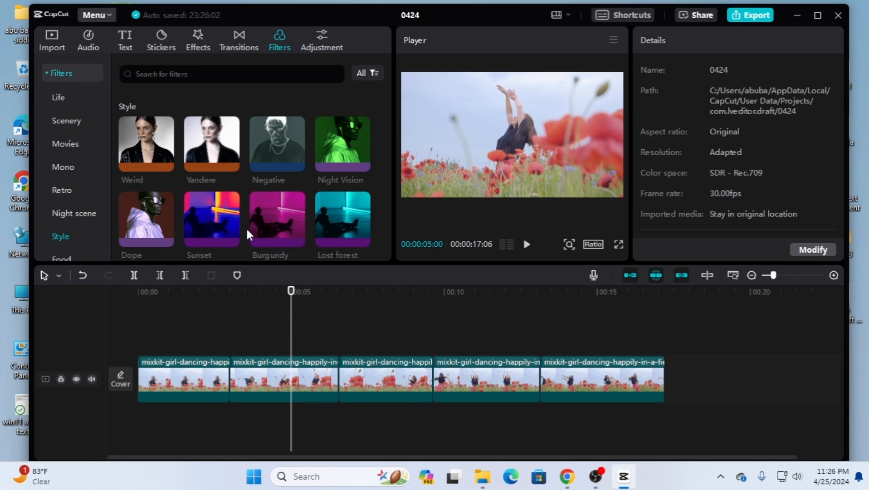
# Try the Style filter Red over the second clip, previewing it with its intensity reduced to 33, and delete it
pyautogui.scroll(-5, 247, 228)
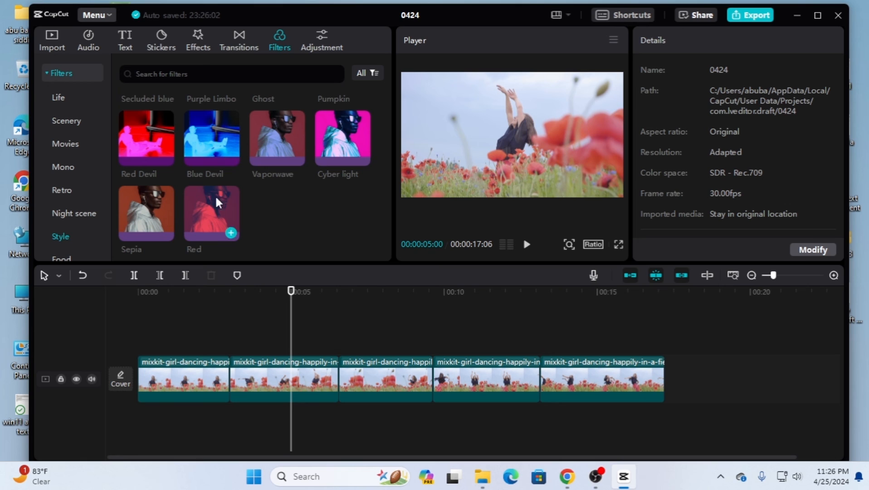
pyautogui.moveTo(205, 220); pyautogui.dragTo(236, 345)
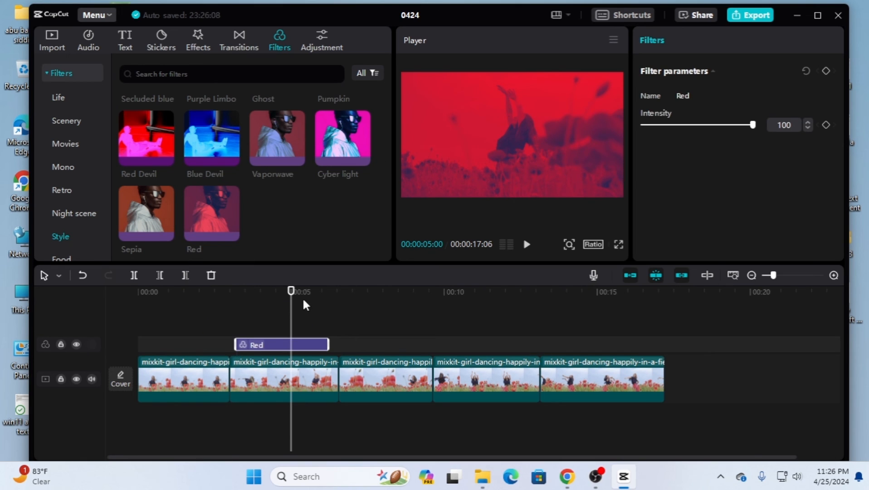
pyautogui.moveTo(291, 294); pyautogui.dragTo(266, 301)
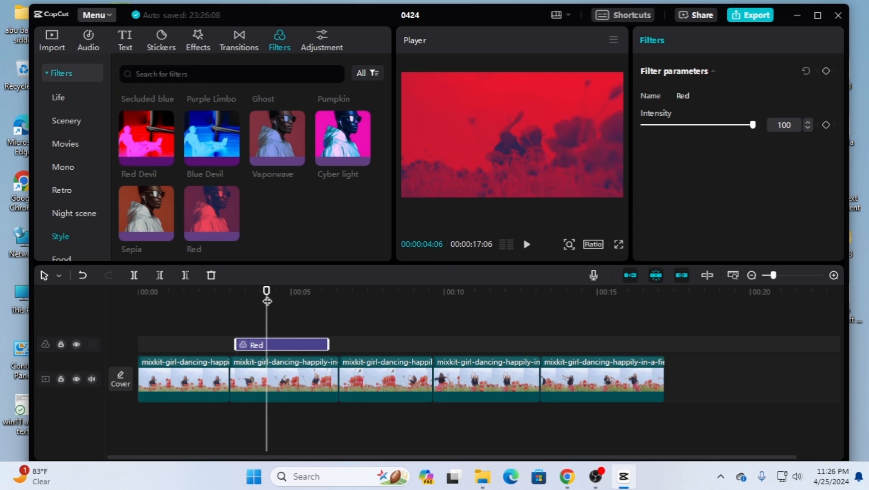
pyautogui.moveTo(754, 126); pyautogui.dragTo(680, 127)
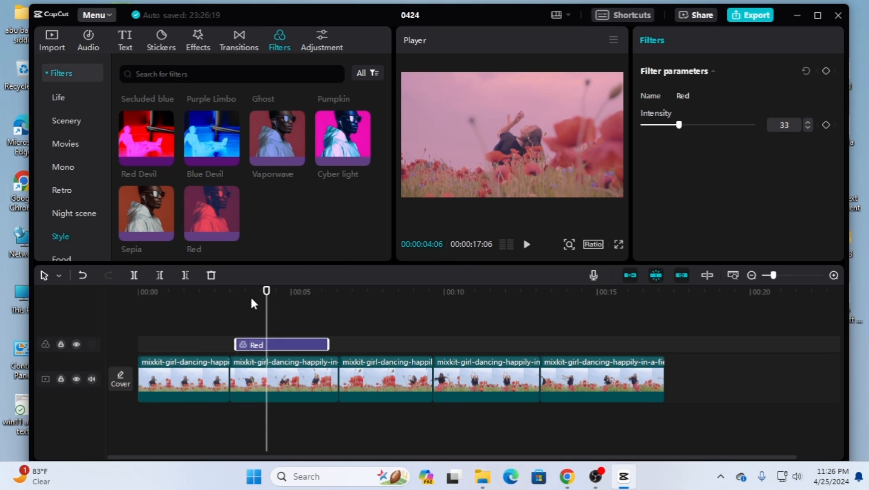
pyautogui.moveTo(266, 291); pyautogui.dragTo(288, 291)
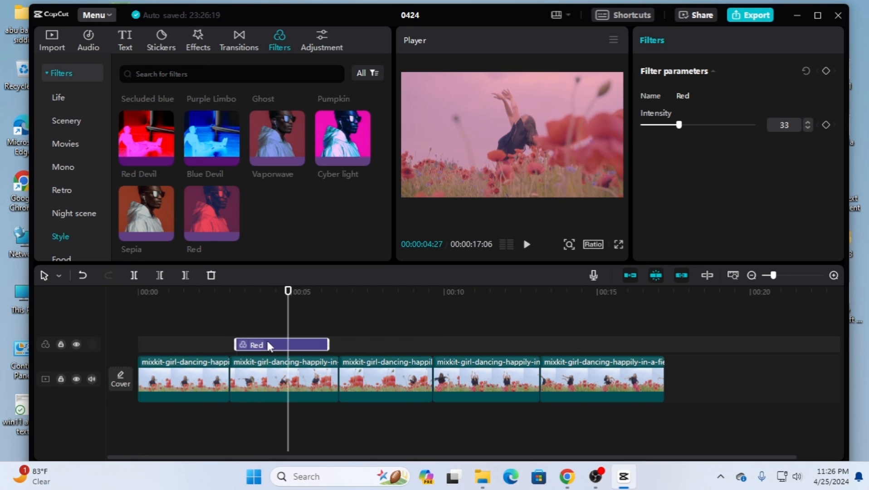
pyautogui.press('Delete')
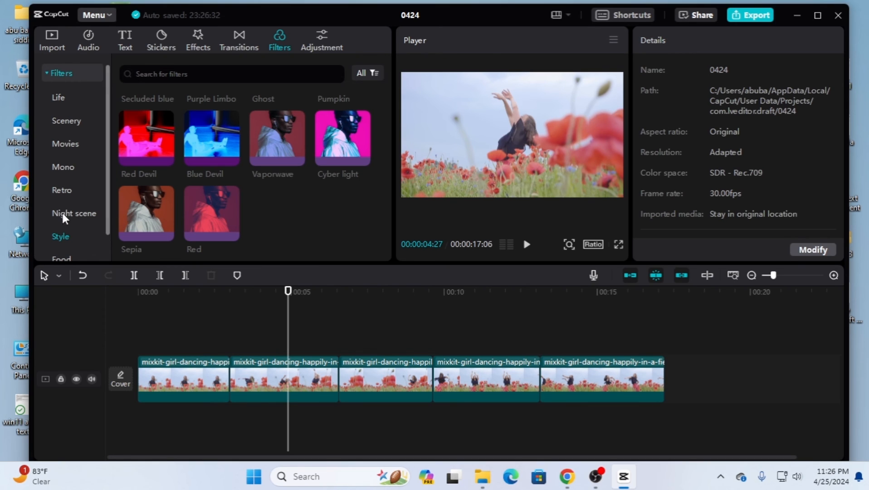
# Browse the Food filters, try Gourmet I over the second clip while scrubbing through it, and delete it
pyautogui.scroll(-1, 63, 222)
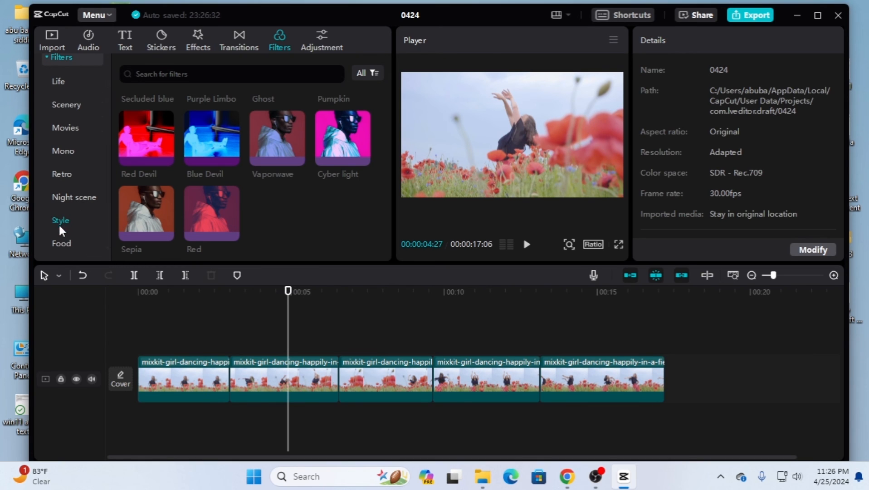
pyautogui.click(61, 245)
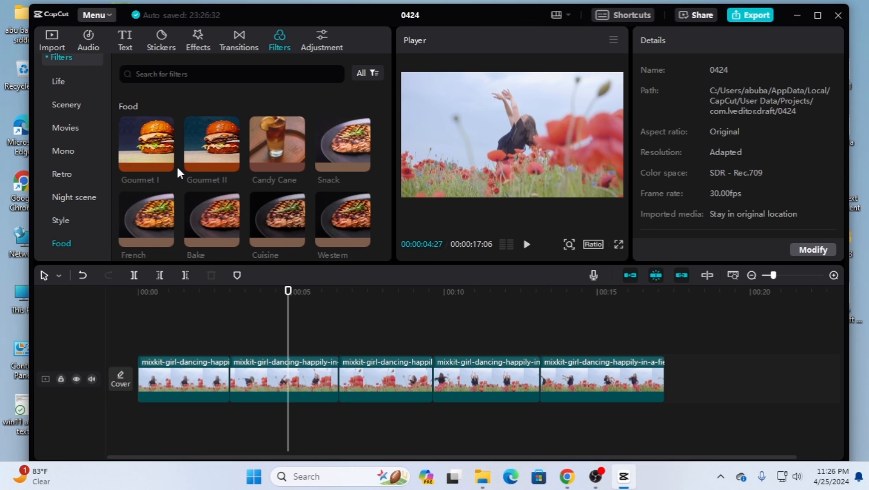
pyautogui.scroll(-3, 254, 195)
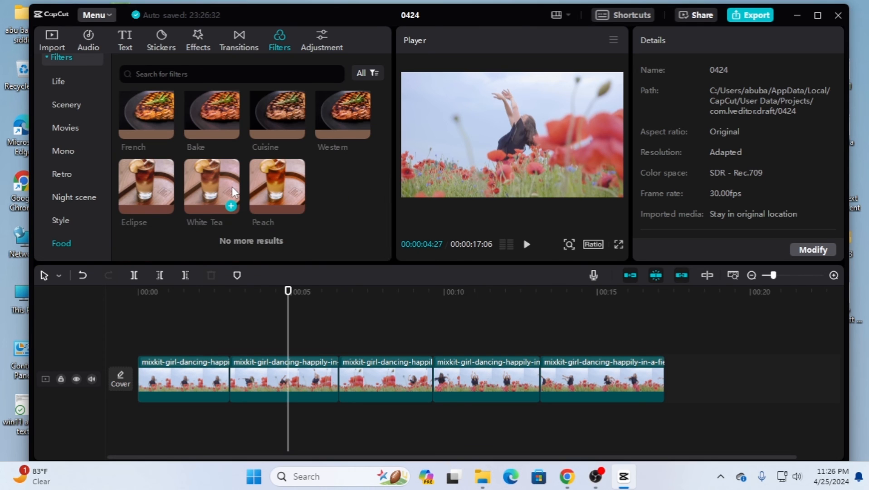
pyautogui.scroll(1, 66, 224)
pyautogui.scroll(-1, 68, 214)
pyautogui.scroll(3, 252, 152)
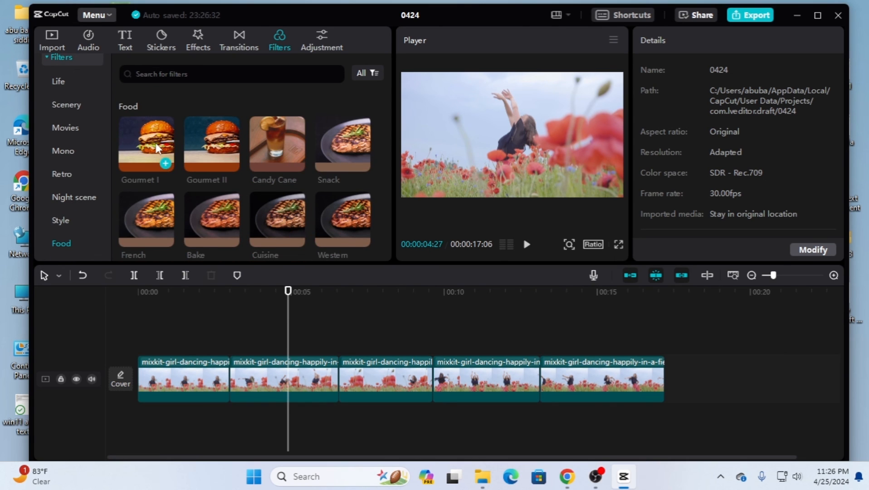
pyautogui.moveTo(156, 150); pyautogui.dragTo(242, 342)
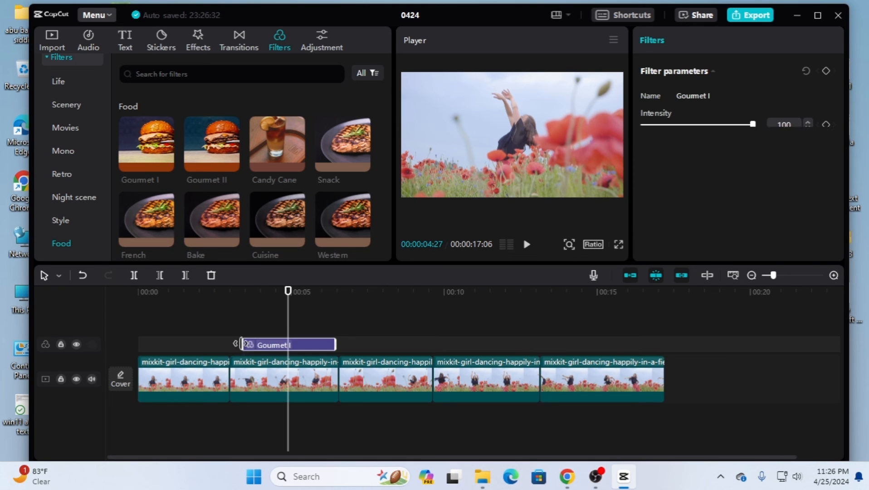
pyautogui.moveTo(288, 292); pyautogui.dragTo(268, 308)
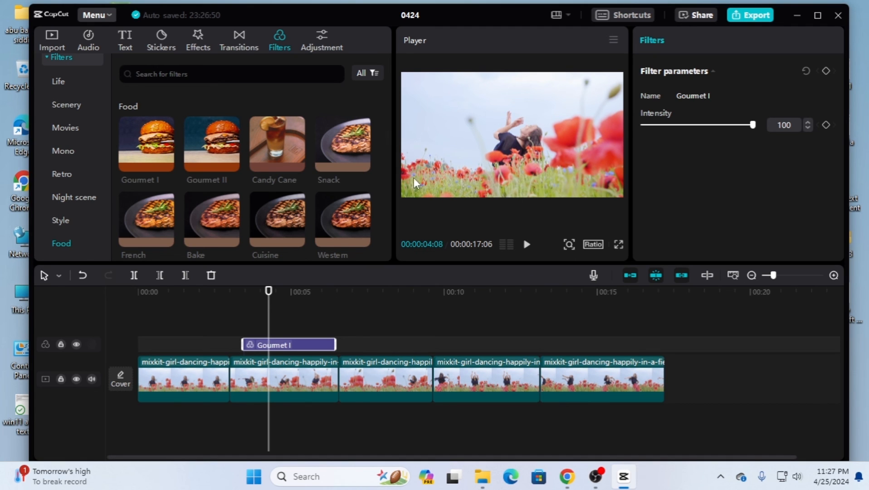
pyautogui.moveTo(269, 290); pyautogui.dragTo(258, 291)
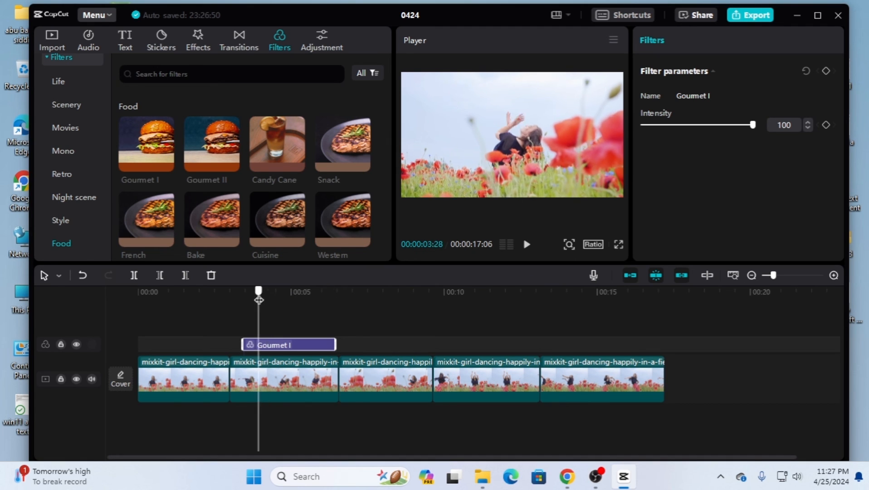
pyautogui.press('Delete')
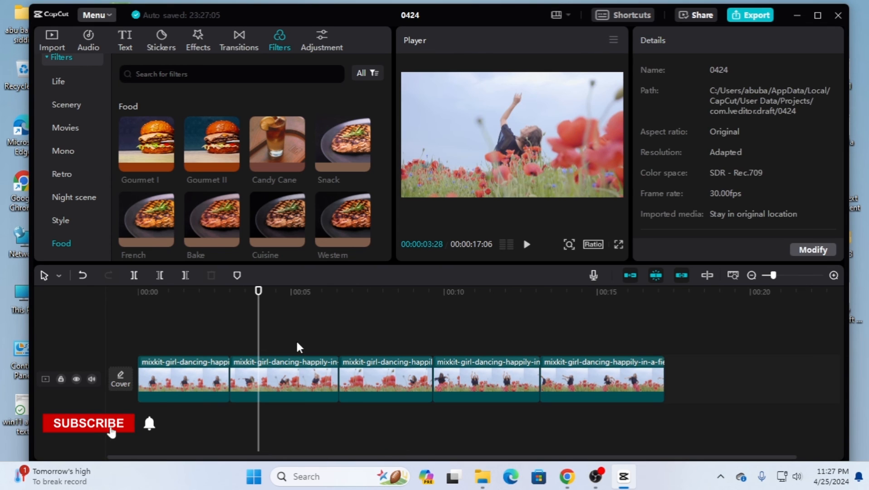
# Try the Night scene filter Nighty Night over the second clip, previewing it with its intensity reduced to 35, and delete it
pyautogui.click(70, 103)
pyautogui.click(71, 197)
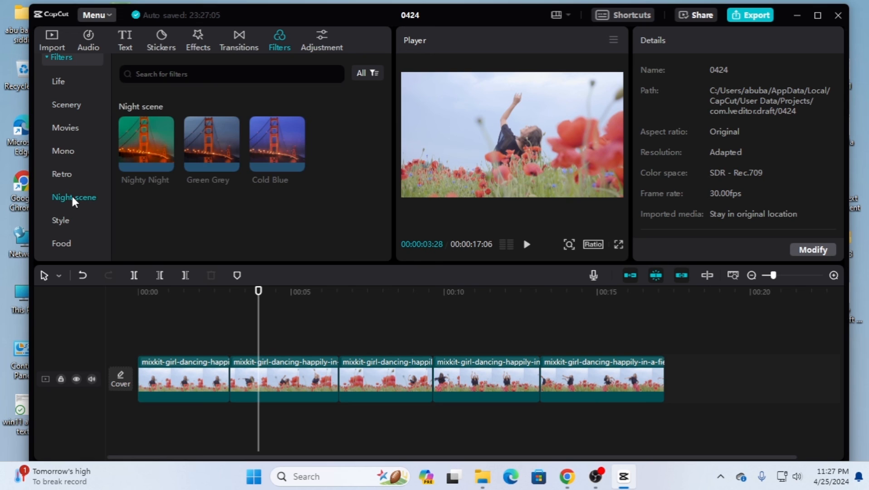
pyautogui.moveTo(175, 165); pyautogui.dragTo(239, 340)
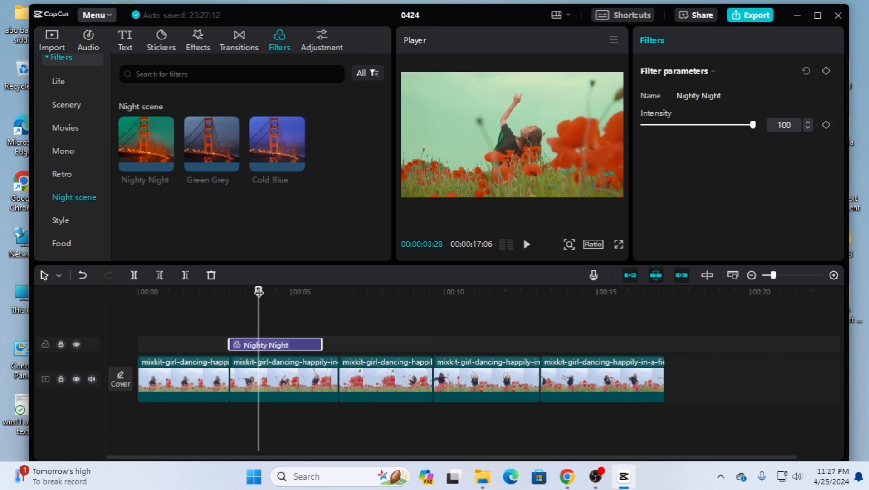
pyautogui.moveTo(259, 291)
pyautogui.mouseDown()
pyautogui.moveTo(213, 294)
pyautogui.moveTo(281, 294)
pyautogui.moveTo(263, 294)
pyautogui.mouseUp()
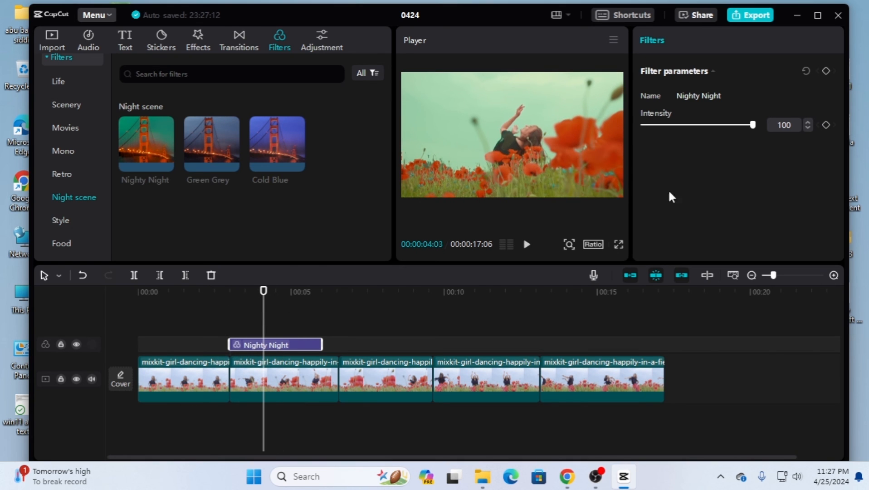
pyautogui.moveTo(753, 128); pyautogui.dragTo(681, 128)
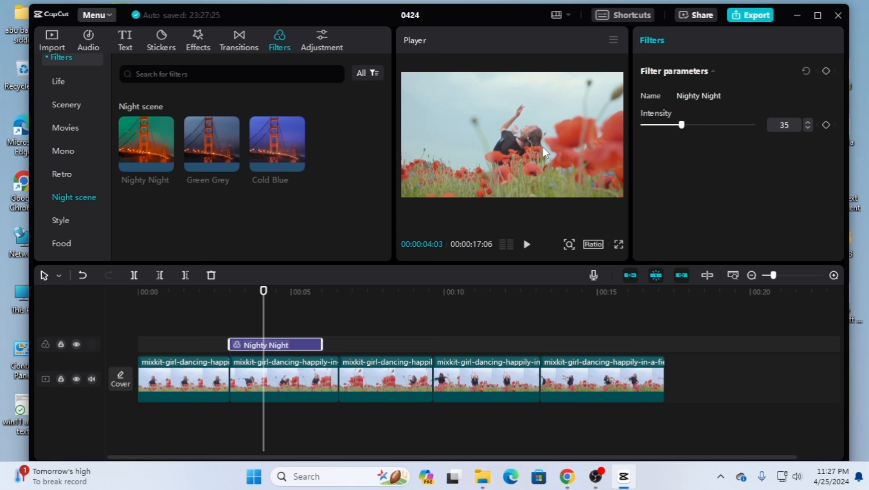
pyautogui.moveTo(263, 293)
pyautogui.mouseDown()
pyautogui.moveTo(186, 301)
pyautogui.moveTo(260, 293)
pyautogui.mouseUp()
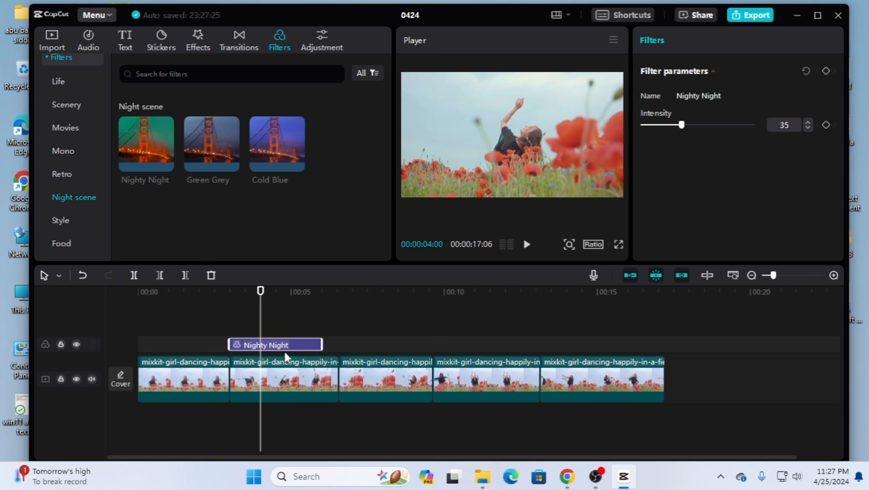
pyautogui.moveTo(296, 160)
pyautogui.moveTo(220, 146)
pyautogui.moveTo(165, 163)
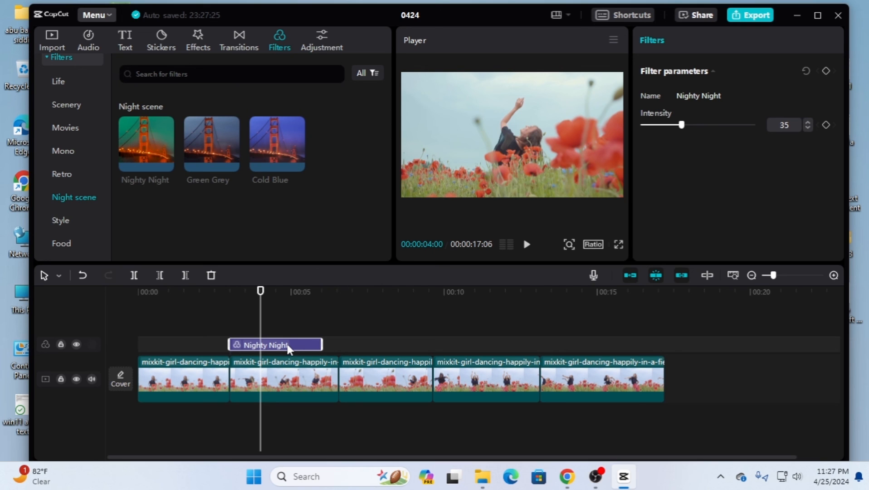
pyautogui.press('Delete')
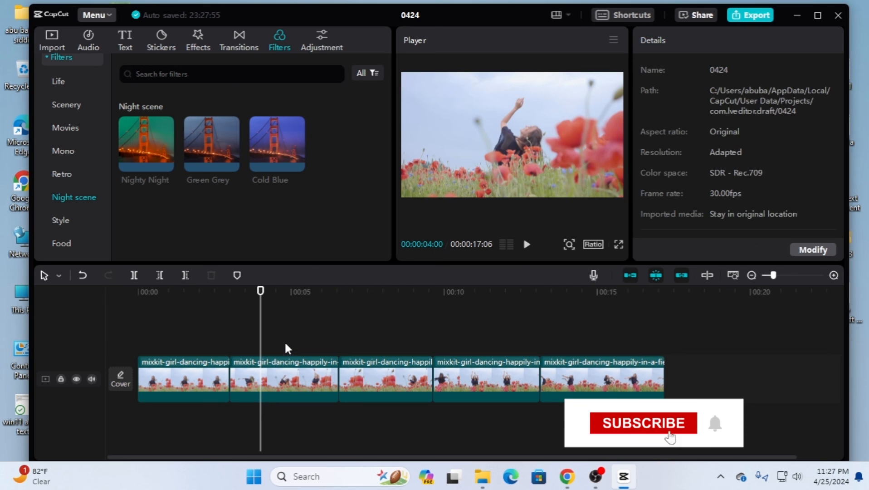
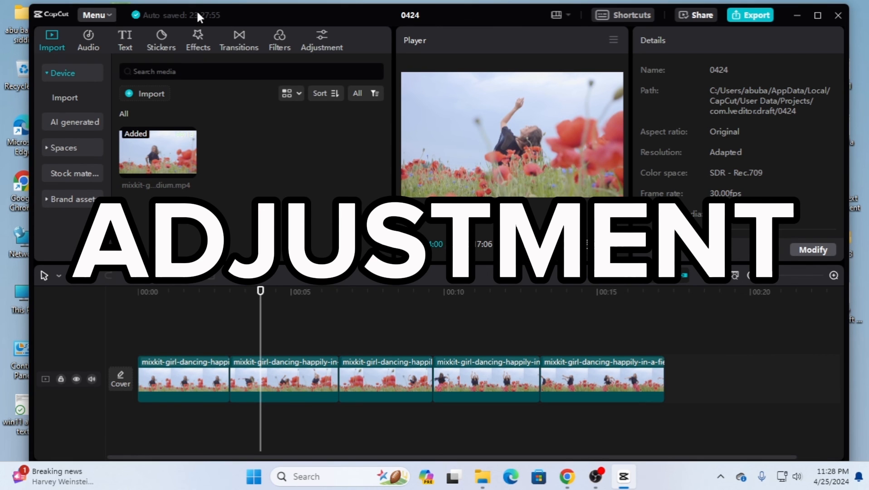
# Add a custom adjustment over the end of the first clip and the start of the second, leaving its LUT at None
pyautogui.click(324, 37)
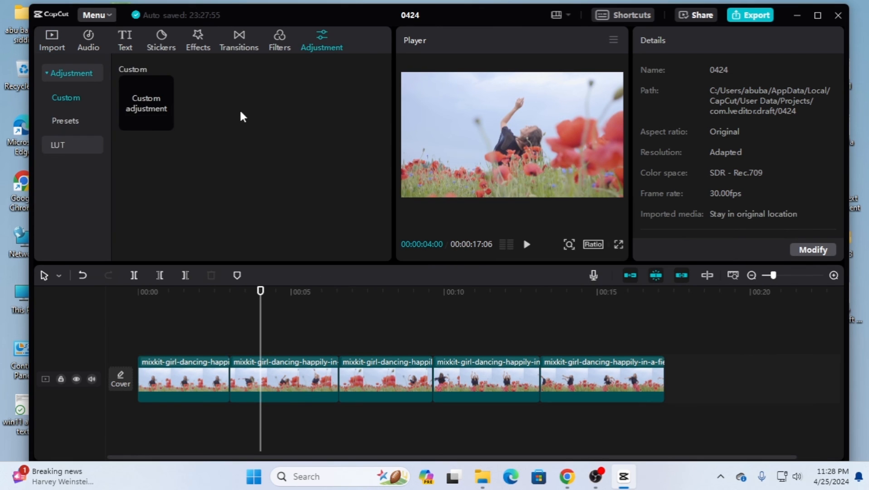
pyautogui.click(148, 109)
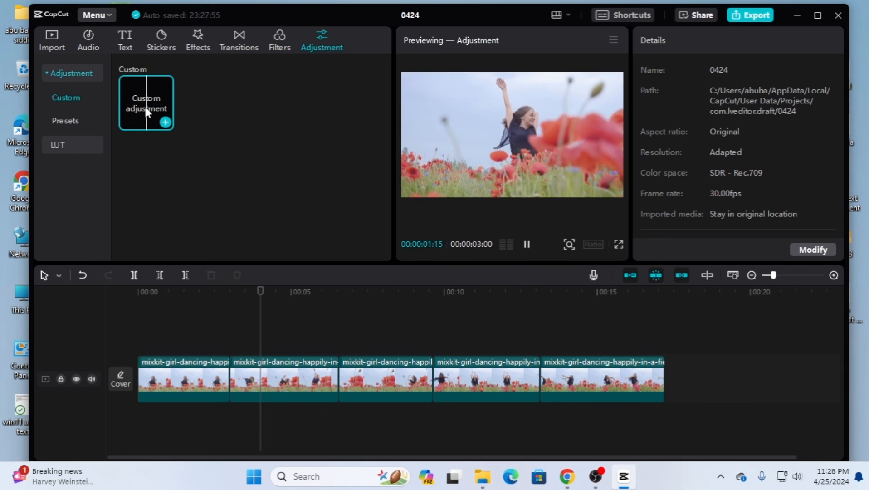
pyautogui.moveTo(140, 104); pyautogui.dragTo(211, 344)
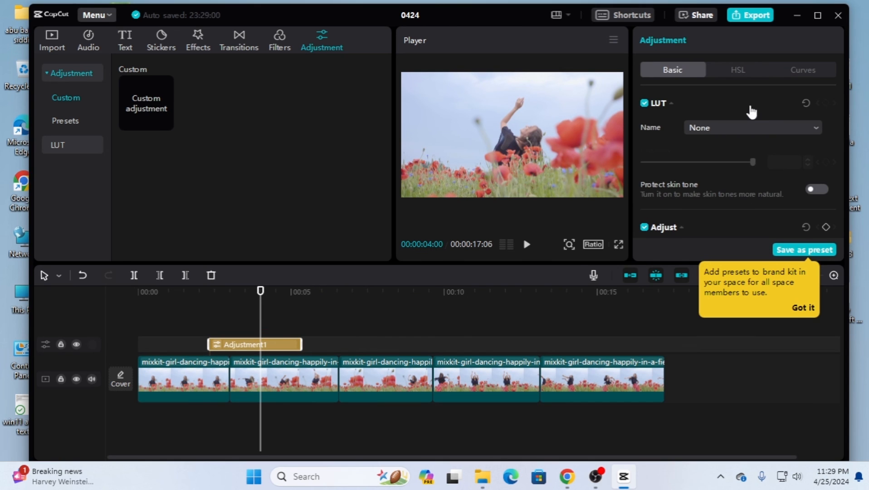
pyautogui.moveTo(254, 297)
pyautogui.mouseDown()
pyautogui.moveTo(264, 294)
pyautogui.moveTo(240, 293)
pyautogui.mouseUp()
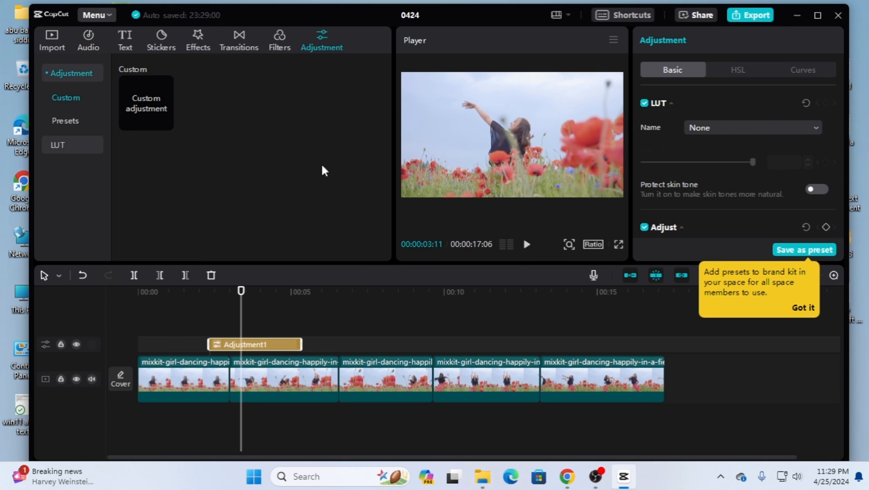
pyautogui.click(734, 129)
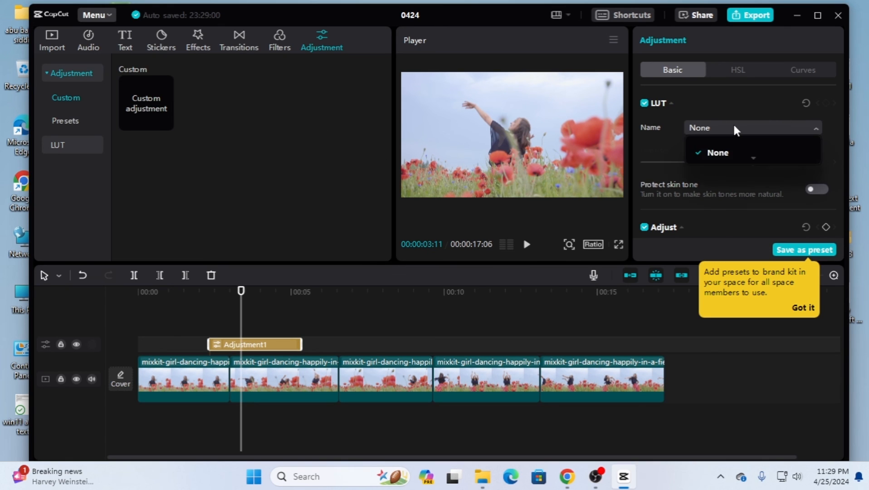
pyautogui.click(725, 153)
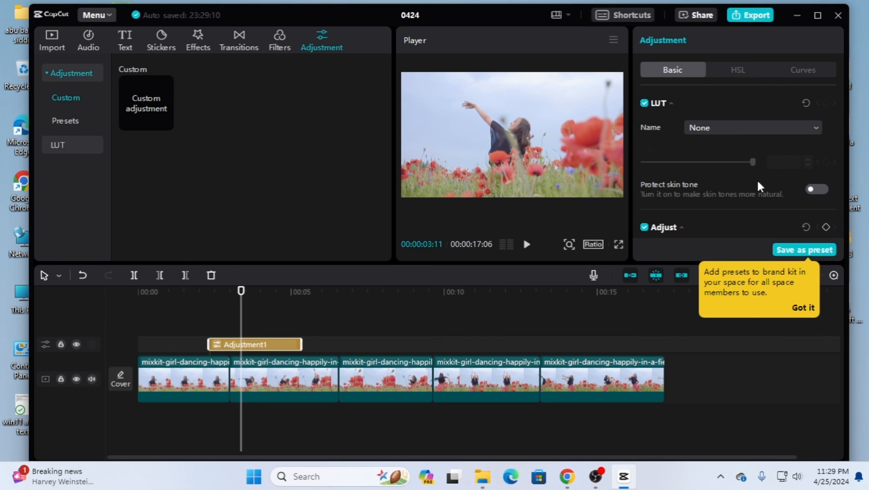
# Try strong colour values on the adjustment: tint 45, saturation 45 and temperature 18
pyautogui.scroll(-3, 757, 178)
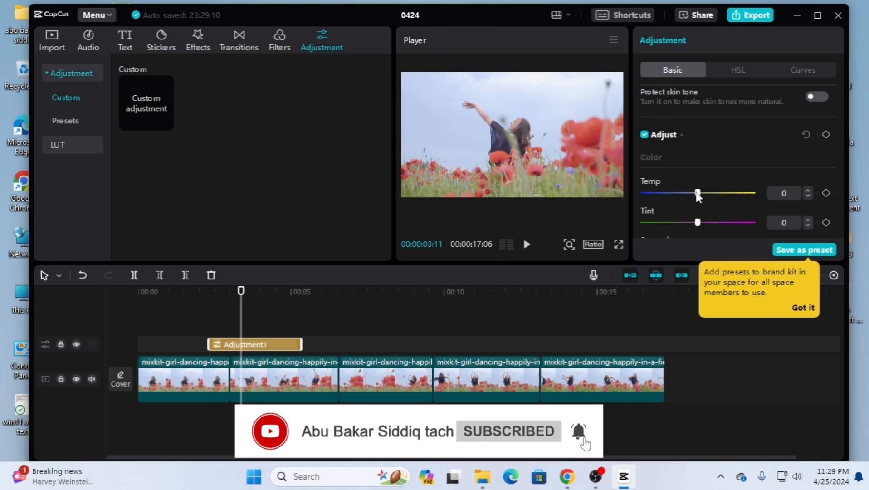
pyautogui.scroll(-2, 696, 190)
pyautogui.moveTo(700, 180); pyautogui.dragTo(740, 181)
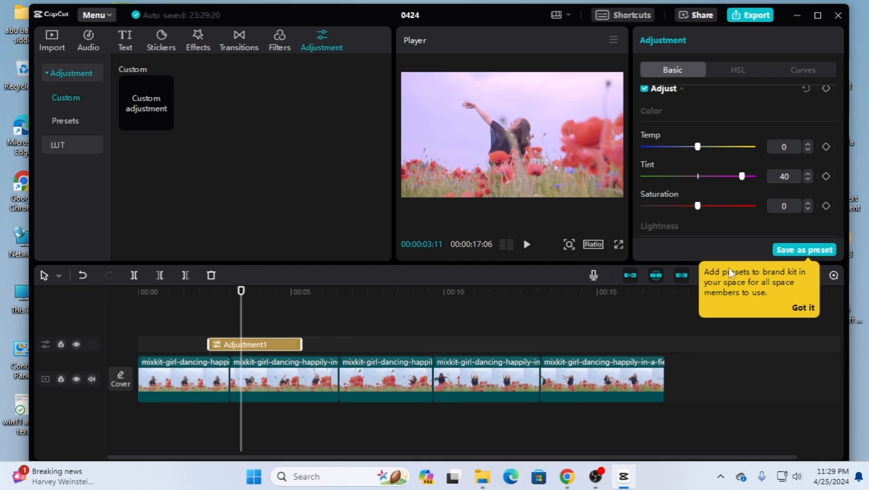
pyautogui.scroll(-1, 710, 204)
pyautogui.moveTo(699, 161); pyautogui.dragTo(736, 160)
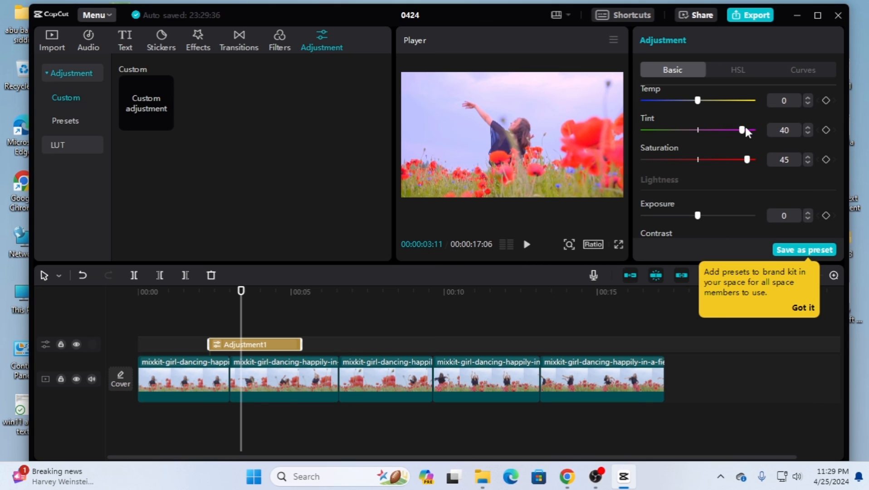
pyautogui.moveTo(744, 132); pyautogui.dragTo(746, 130)
pyautogui.moveTo(698, 101); pyautogui.dragTo(718, 101)
# Set the adjustment's tint to 10, saturation to 10 and temperature to about 15
pyautogui.scroll(-4, 707, 192)
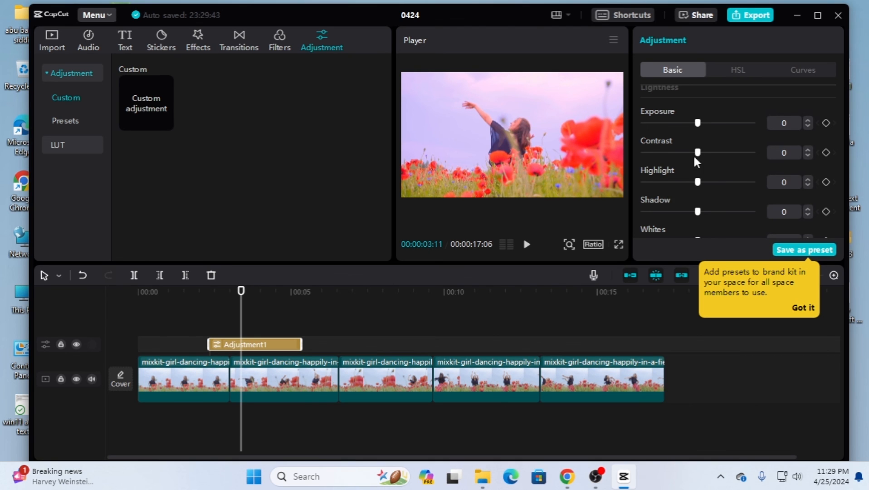
pyautogui.scroll(5, 705, 161)
pyautogui.scroll(-3, 704, 162)
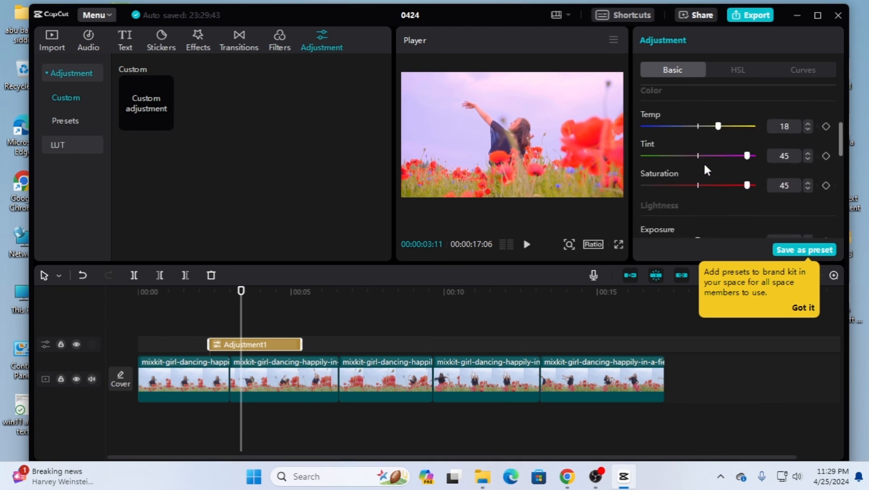
pyautogui.scroll(-1, 704, 161)
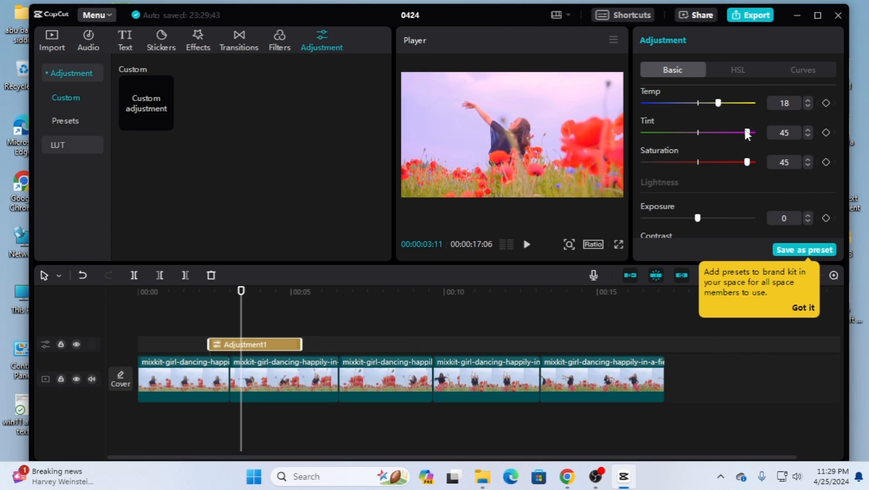
pyautogui.moveTo(747, 133); pyautogui.dragTo(708, 132)
pyautogui.moveTo(743, 162); pyautogui.dragTo(718, 162)
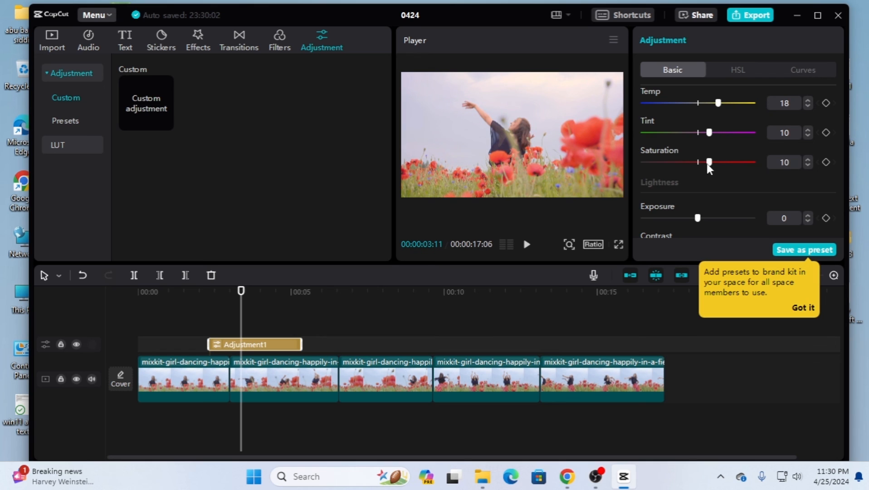
pyautogui.moveTo(717, 102); pyautogui.dragTo(711, 103)
# Set the adjustment's highlight to 28, keeping exposure and contrast at 0
pyautogui.scroll(-5, 693, 176)
pyautogui.scroll(-2, 701, 145)
pyautogui.scroll(3, 698, 130)
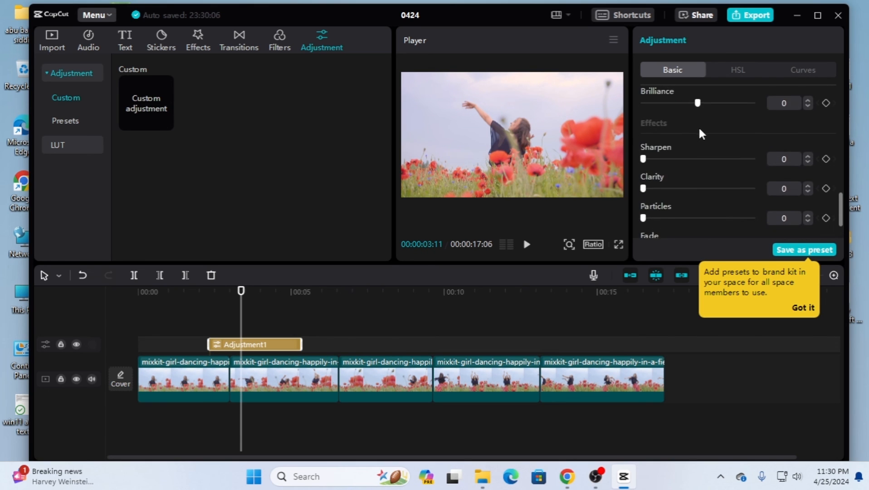
pyautogui.scroll(5, 694, 145)
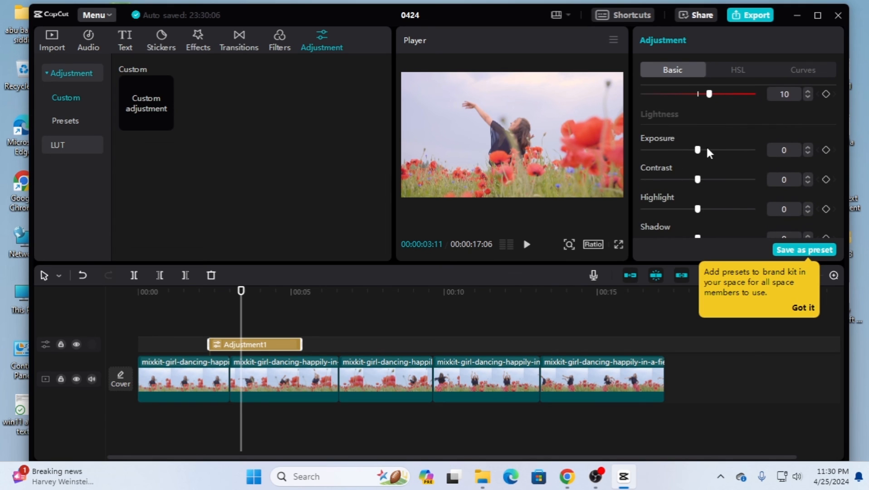
pyautogui.moveTo(699, 150); pyautogui.dragTo(698, 180)
pyautogui.moveTo(698, 211); pyautogui.dragTo(728, 209)
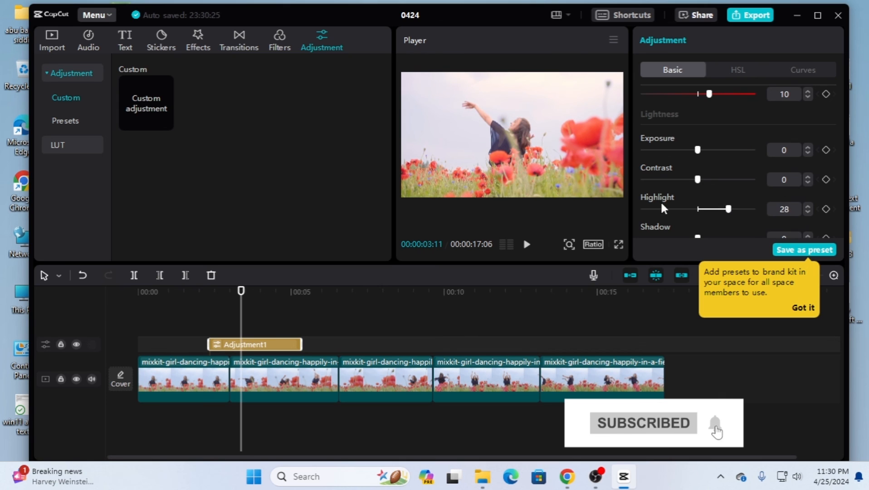
# Try the adjustment's Shadow and Brilliance settings, leaving both at 0, and review the Effects settings from Sharpen to Vignette
pyautogui.scroll(-5, 666, 195)
pyautogui.scroll(4, 685, 148)
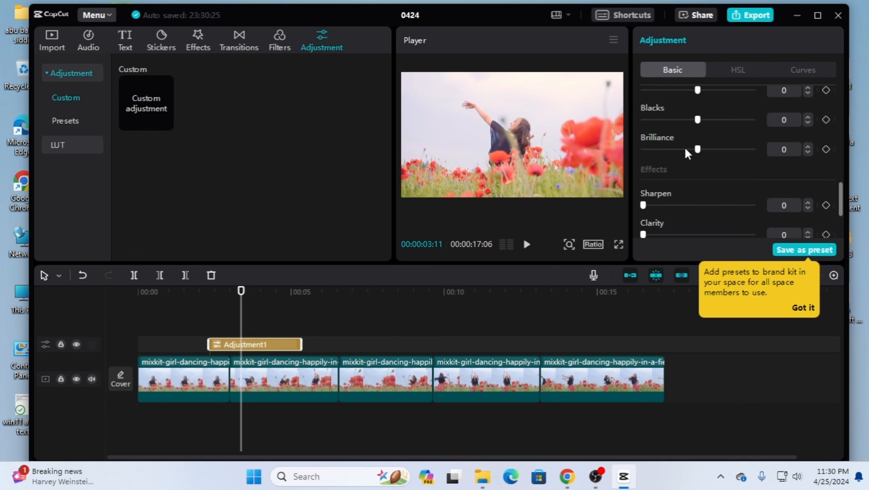
pyautogui.scroll(3, 686, 144)
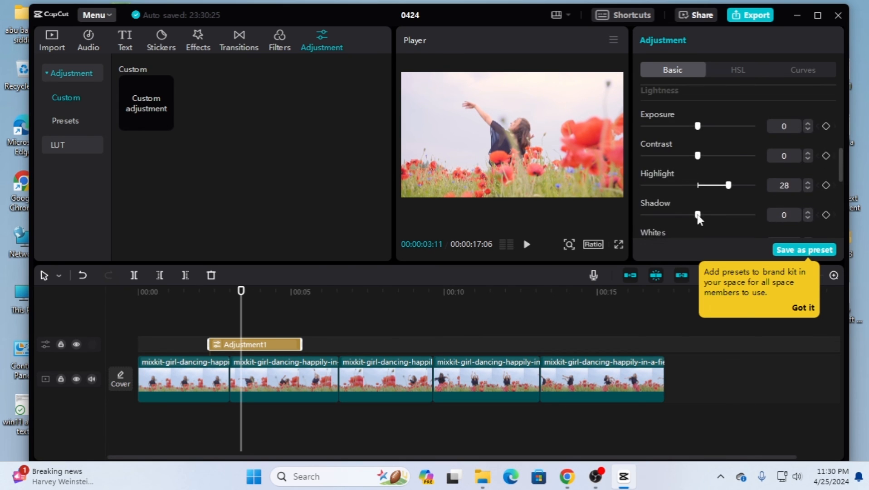
pyautogui.moveTo(697, 214)
pyautogui.mouseDown()
pyautogui.moveTo(662, 219)
pyautogui.moveTo(742, 217)
pyautogui.moveTo(698, 217)
pyautogui.mouseUp()
pyautogui.scroll(-5, 709, 176)
pyautogui.scroll(3, 699, 172)
pyautogui.moveTo(698, 150)
pyautogui.mouseDown()
pyautogui.moveTo(671, 152)
pyautogui.moveTo(737, 153)
pyautogui.moveTo(694, 151)
pyautogui.mouseUp()
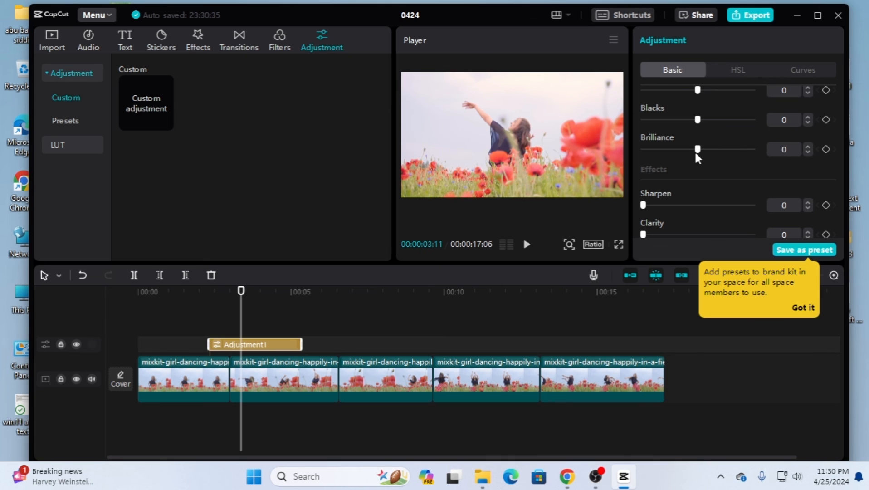
pyautogui.scroll(-2, 693, 202)
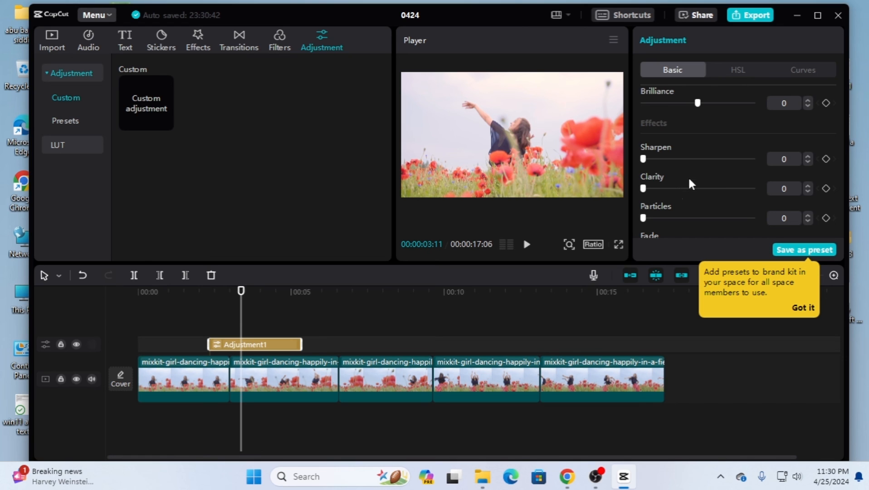
pyautogui.scroll(-2, 684, 193)
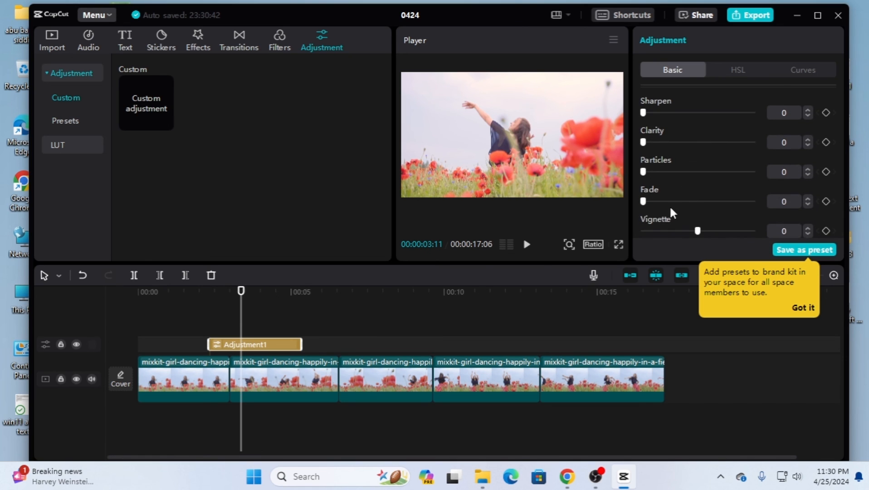
pyautogui.scroll(1, 672, 206)
pyautogui.scroll(5, 678, 198)
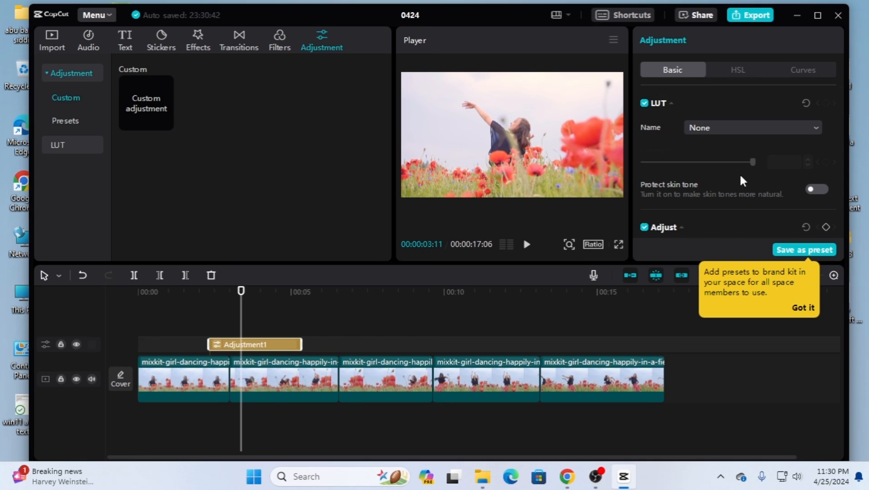
pyautogui.scroll(-1, 740, 179)
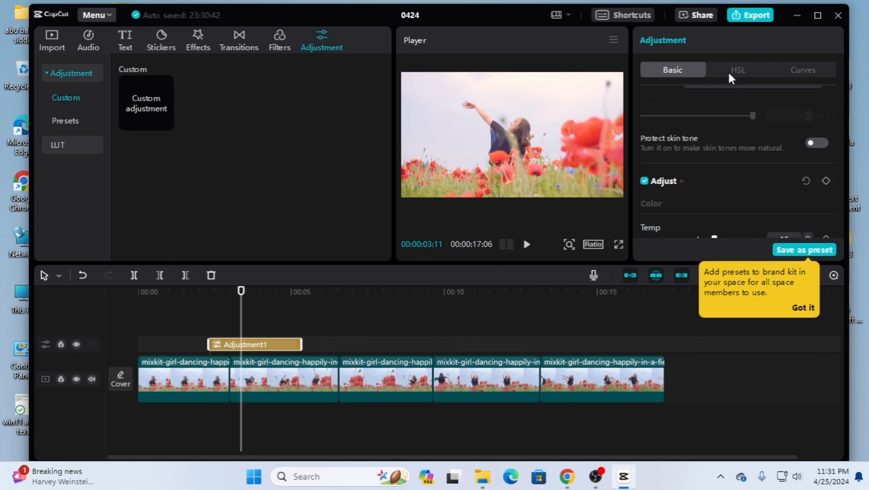
# Set the adjustment's HSL values for red to lightness 55, saturation 57 and tint -59, and play back the result
pyautogui.click(742, 68)
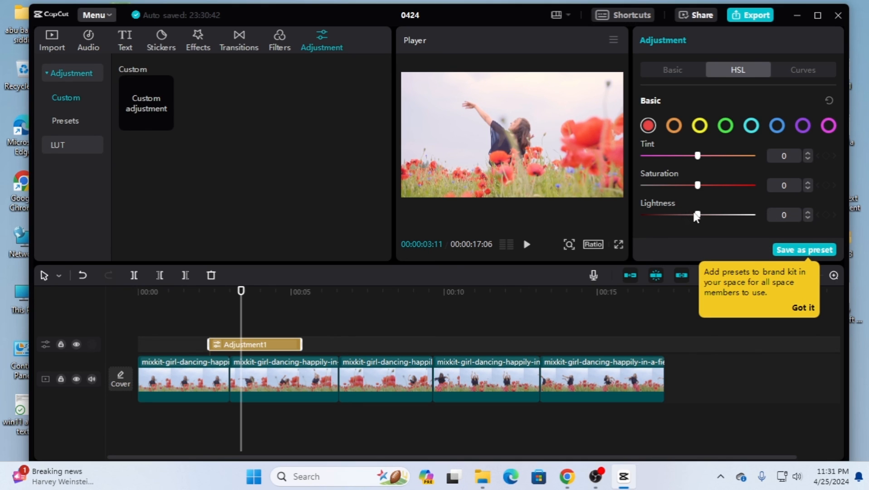
pyautogui.moveTo(699, 216); pyautogui.dragTo(729, 216)
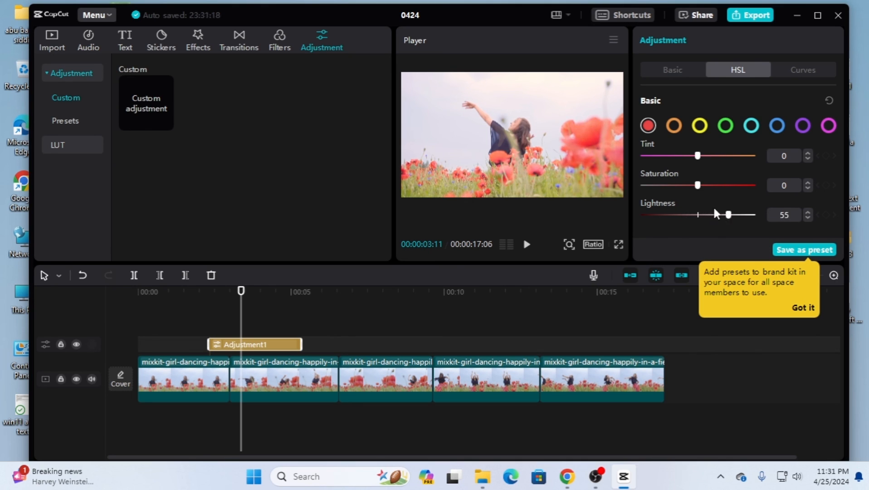
pyautogui.moveTo(702, 185); pyautogui.dragTo(729, 185)
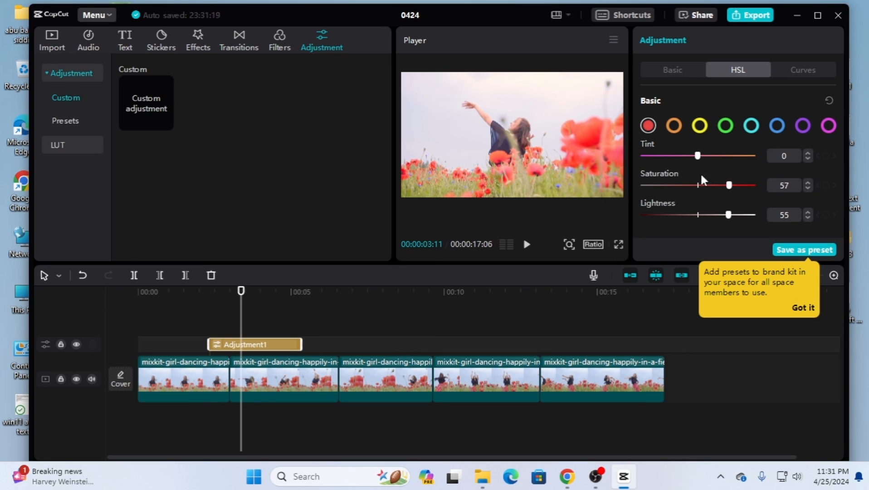
pyautogui.moveTo(696, 156); pyautogui.dragTo(663, 156)
pyautogui.click(526, 244)
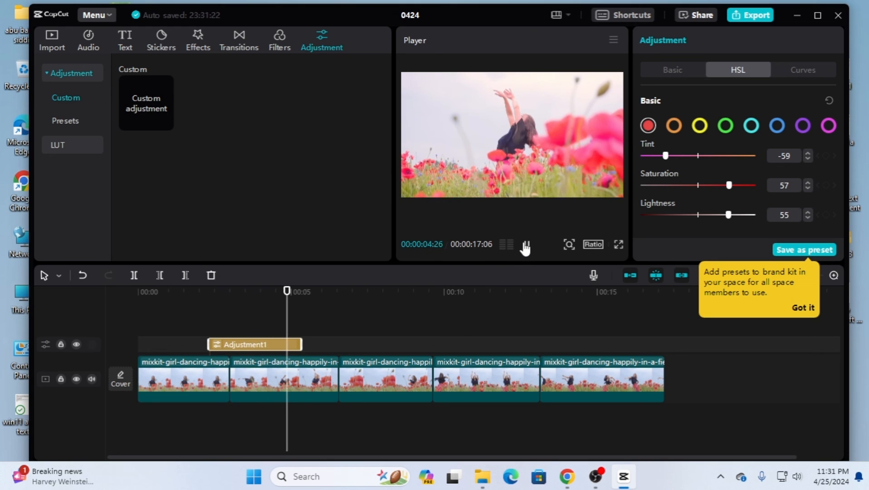
# Stop playback and bend the adjustment's Luma curve well below the diagonal, keeping all curves enabled
pyautogui.click(525, 245)
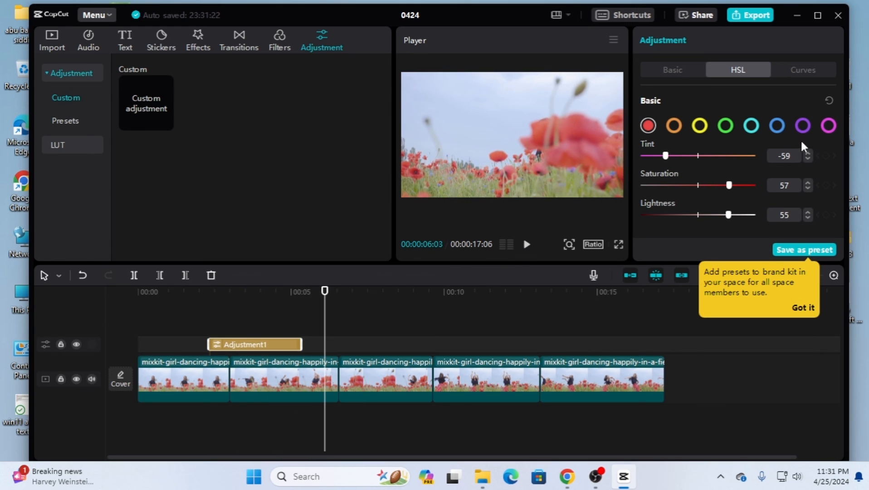
pyautogui.click(799, 72)
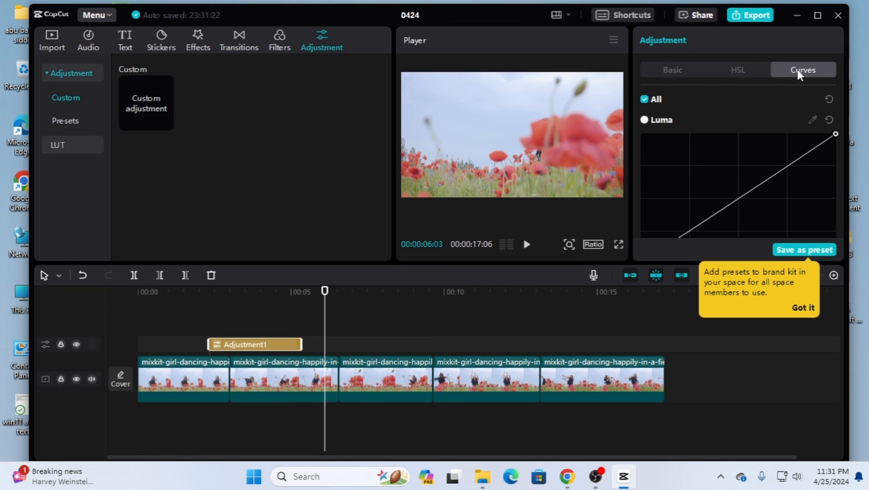
pyautogui.moveTo(751, 189); pyautogui.dragTo(735, 166)
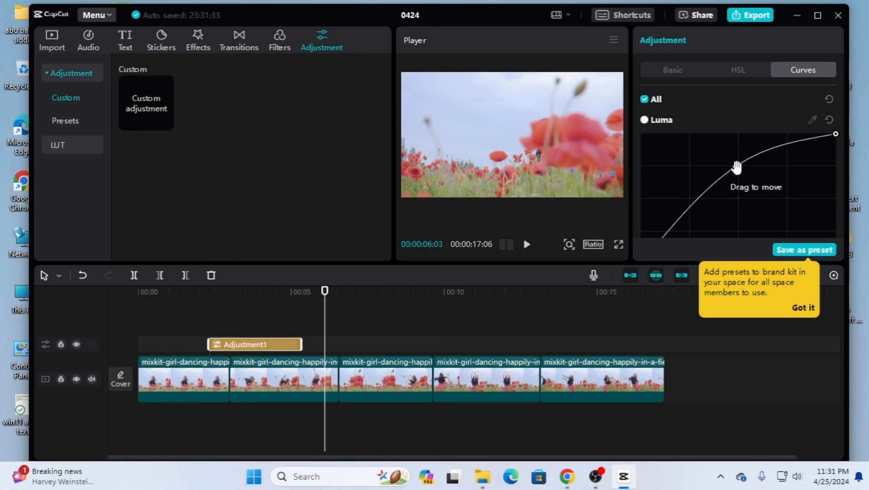
pyautogui.moveTo(736, 168); pyautogui.dragTo(773, 225)
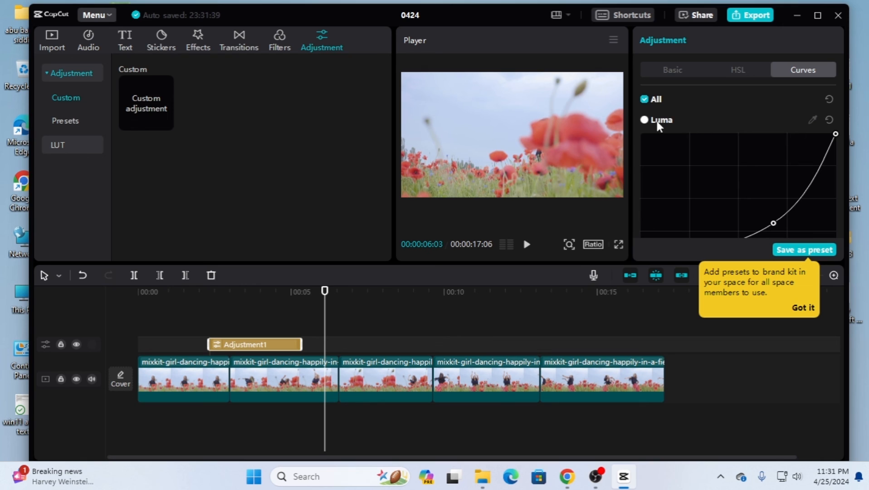
pyautogui.click(645, 101)
pyautogui.click(644, 102)
# Bend the adjustment's Green and Blue curves well above the diagonal, and dismiss the preset tip
pyautogui.scroll(-5, 698, 174)
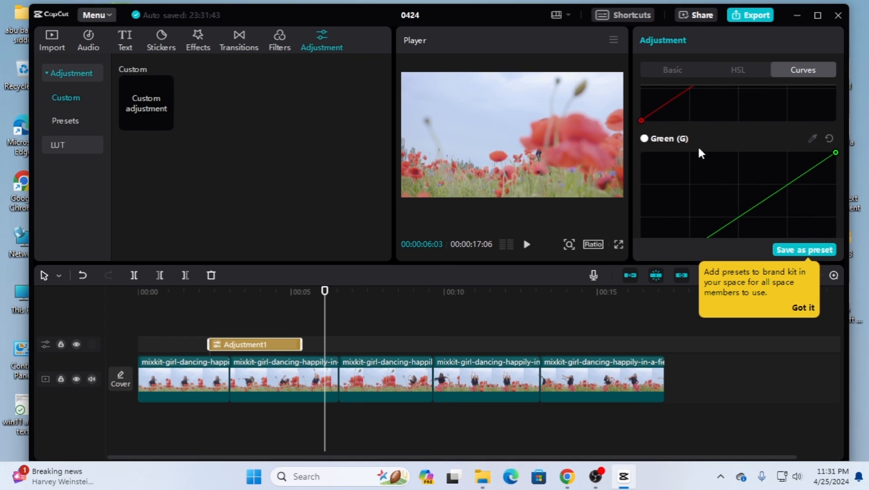
pyautogui.moveTo(758, 202); pyautogui.dragTo(711, 161)
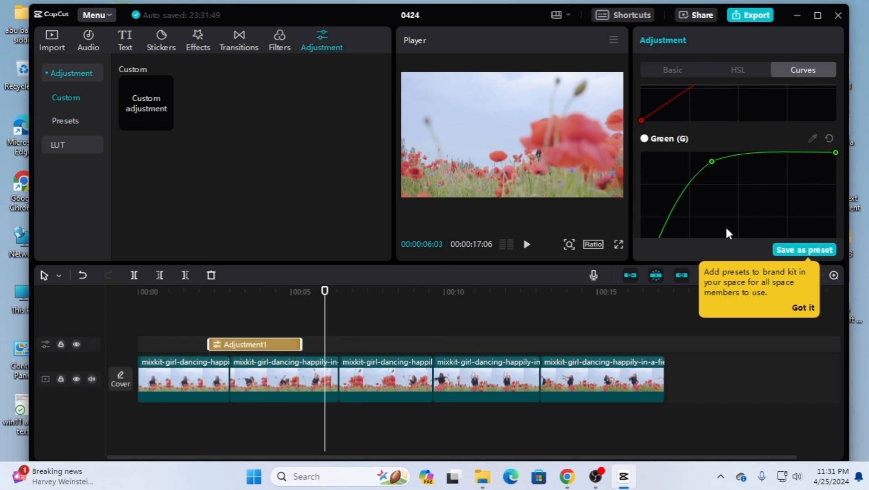
pyautogui.scroll(-5, 725, 225)
pyautogui.moveTo(745, 128); pyautogui.dragTo(785, 213)
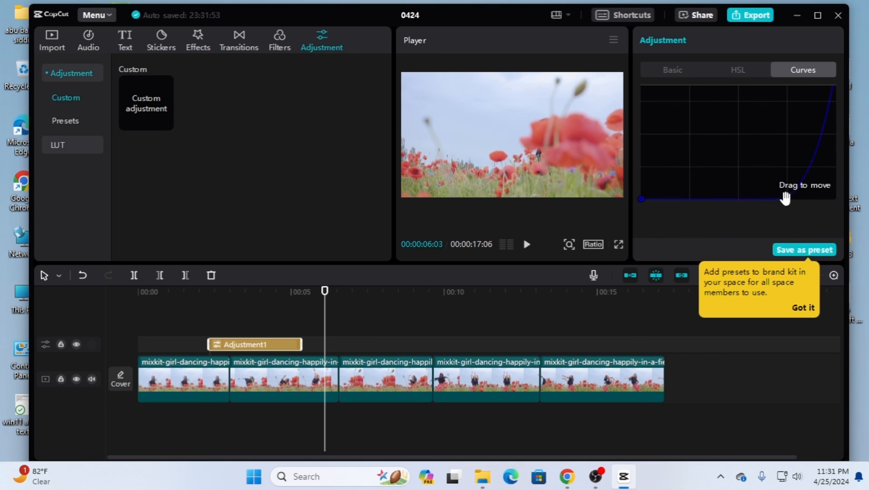
pyautogui.moveTo(784, 199); pyautogui.dragTo(708, 120)
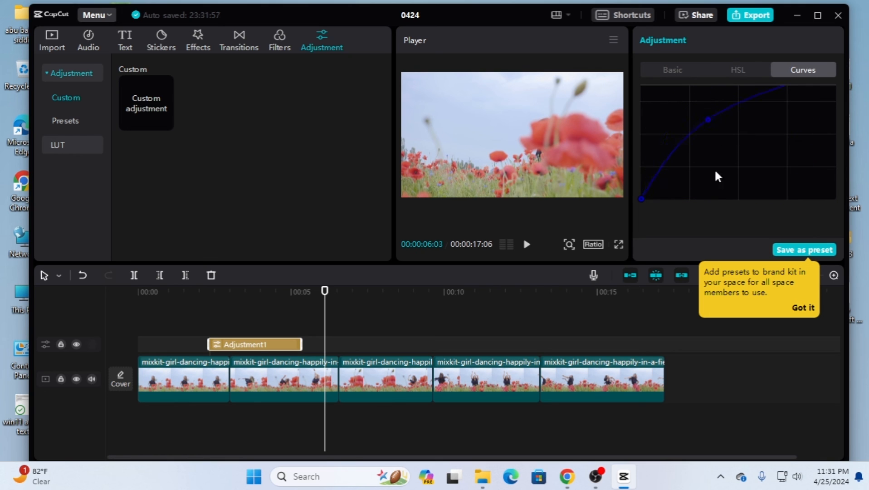
pyautogui.scroll(10, 715, 175)
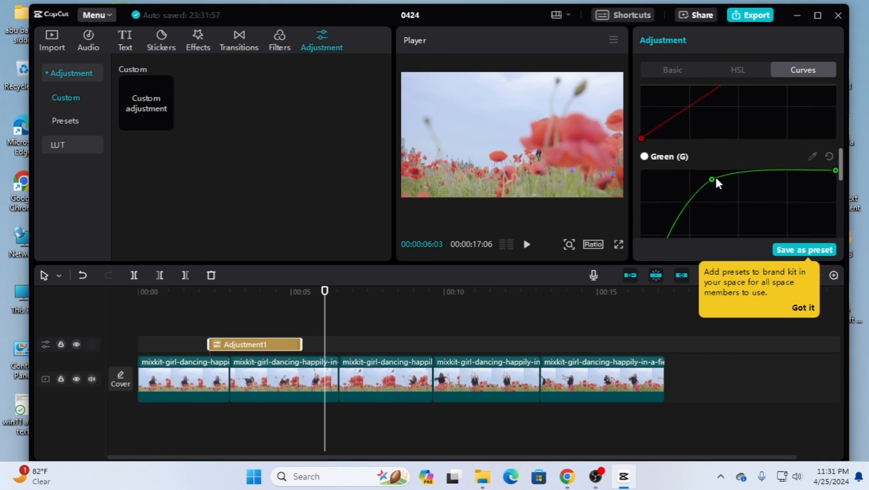
pyautogui.scroll(2, 716, 175)
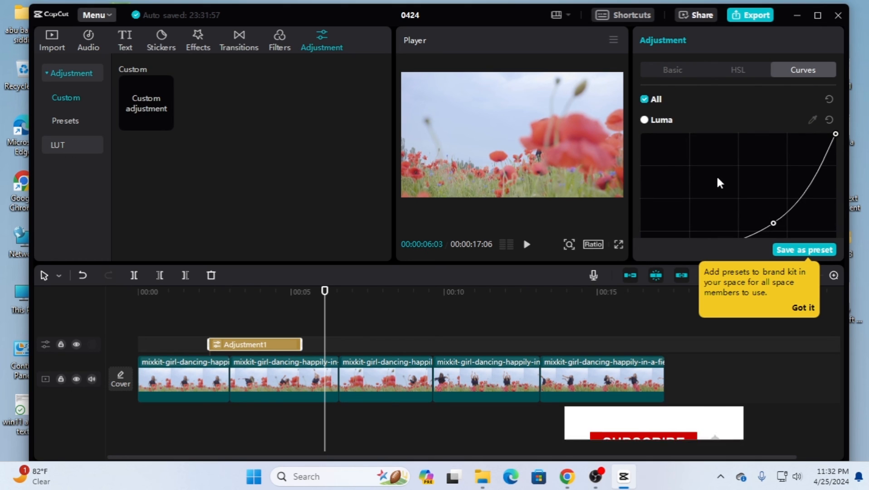
pyautogui.click(804, 306)
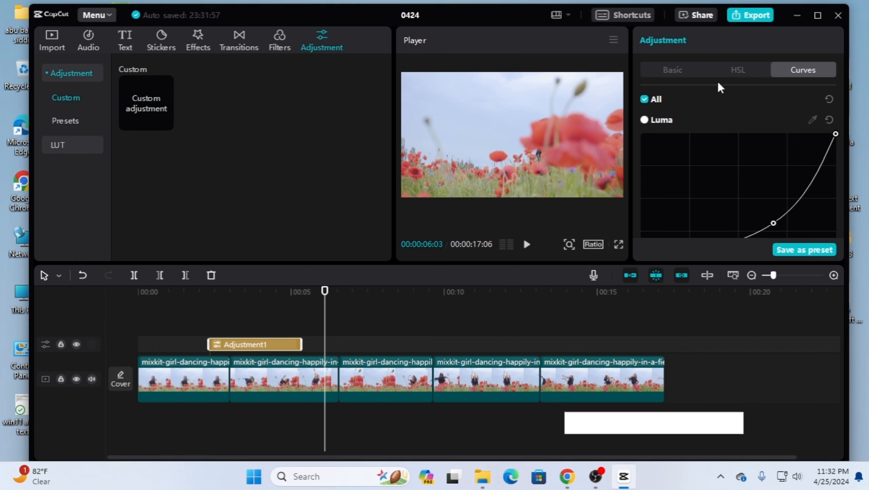
# Set the adjustment's Fade to 40, Particles to 94, Clarity to 83 and Sharpen to 85
pyautogui.click(673, 69)
pyautogui.scroll(-5, 730, 182)
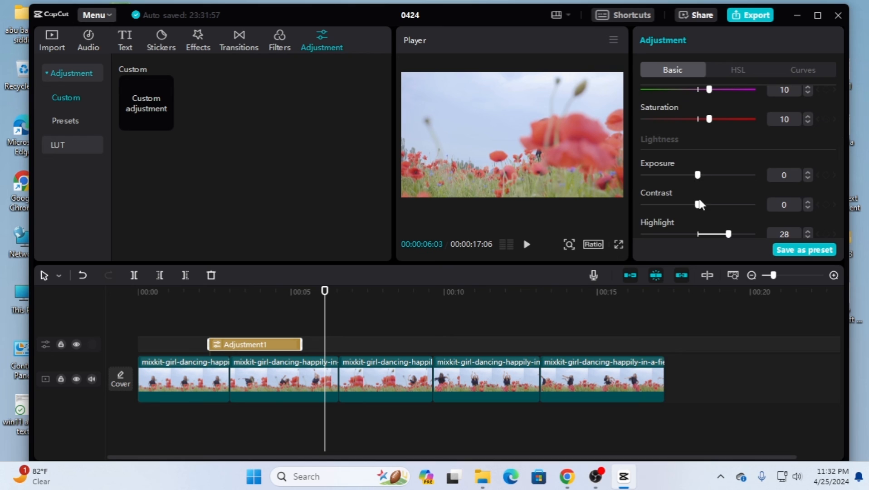
pyautogui.scroll(-5, 698, 196)
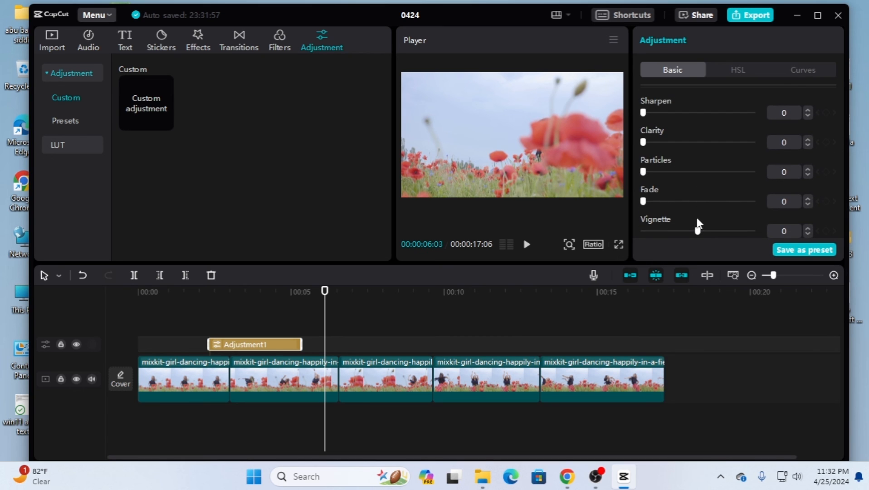
pyautogui.moveTo(698, 231)
pyautogui.mouseDown()
pyautogui.moveTo(651, 232)
pyautogui.moveTo(731, 230)
pyautogui.moveTo(697, 231)
pyautogui.mouseUp()
pyautogui.moveTo(643, 202); pyautogui.dragTo(685, 202)
pyautogui.moveTo(689, 169); pyautogui.dragTo(747, 170)
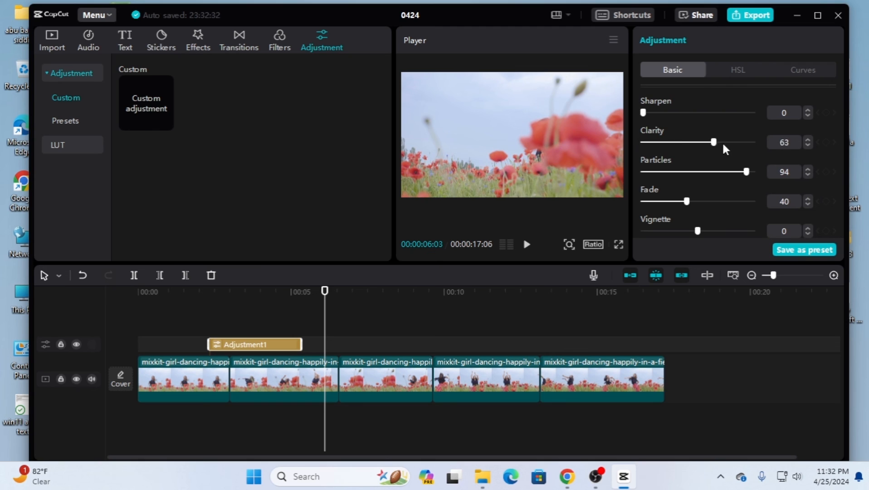
pyautogui.moveTo(644, 112); pyautogui.dragTo(713, 113)
# Set the adjustment's Brilliance to 41, Blacks to 34, Whites to -48 and Shadow to 34
pyautogui.scroll(3, 669, 136)
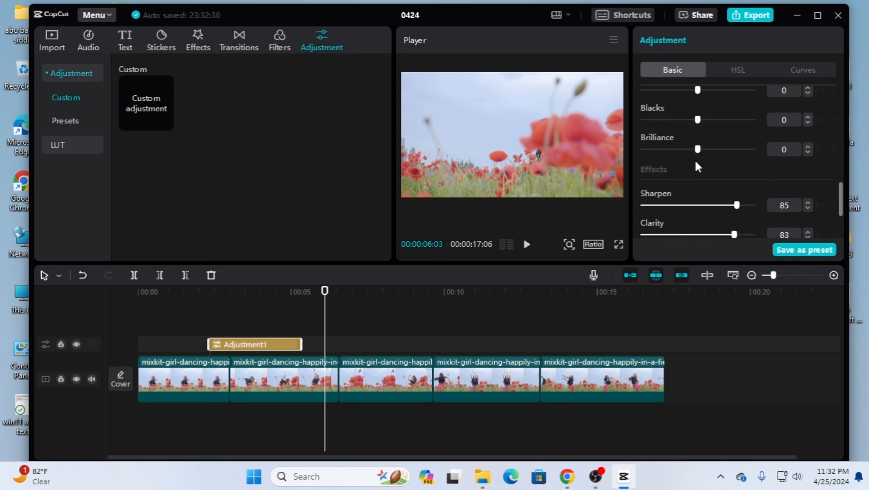
pyautogui.moveTo(697, 149); pyautogui.dragTo(743, 149)
pyautogui.moveTo(699, 120); pyautogui.dragTo(644, 136)
pyautogui.scroll(1, 697, 107)
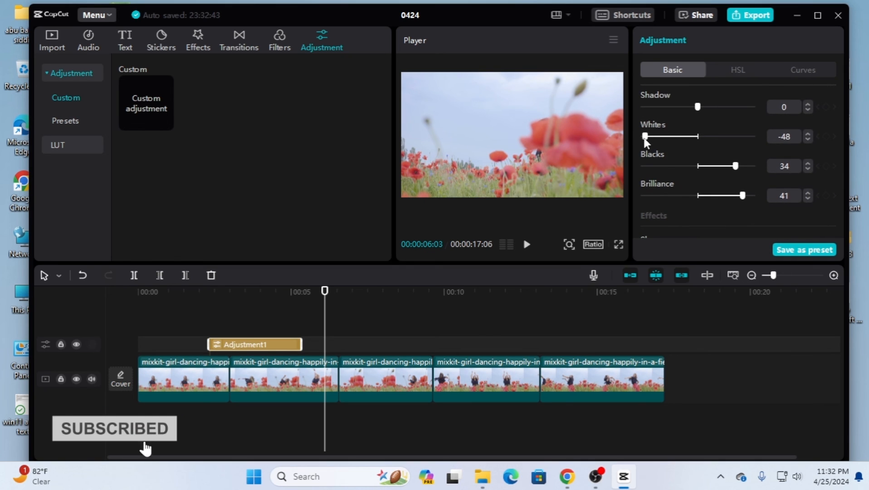
pyautogui.moveTo(695, 108); pyautogui.dragTo(713, 112)
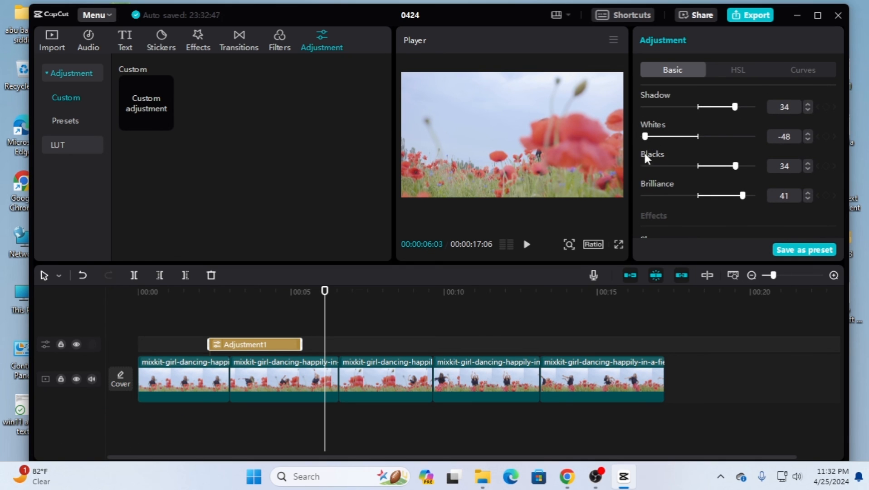
# Set the adjustment's Contrast to 23 and Exposure to 24, and turn on Protect skin tone
pyautogui.scroll(3, 646, 152)
pyautogui.moveTo(700, 191); pyautogui.dragTo(722, 191)
pyautogui.moveTo(697, 161); pyautogui.dragTo(725, 164)
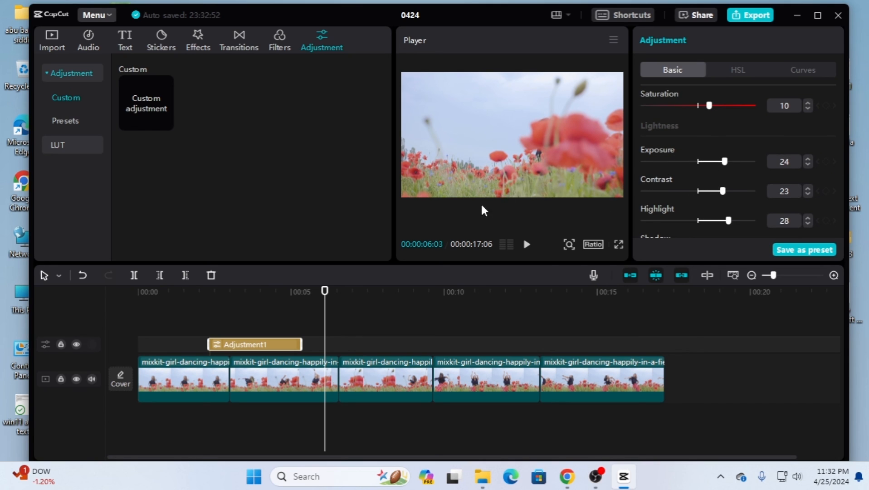
pyautogui.scroll(5, 671, 136)
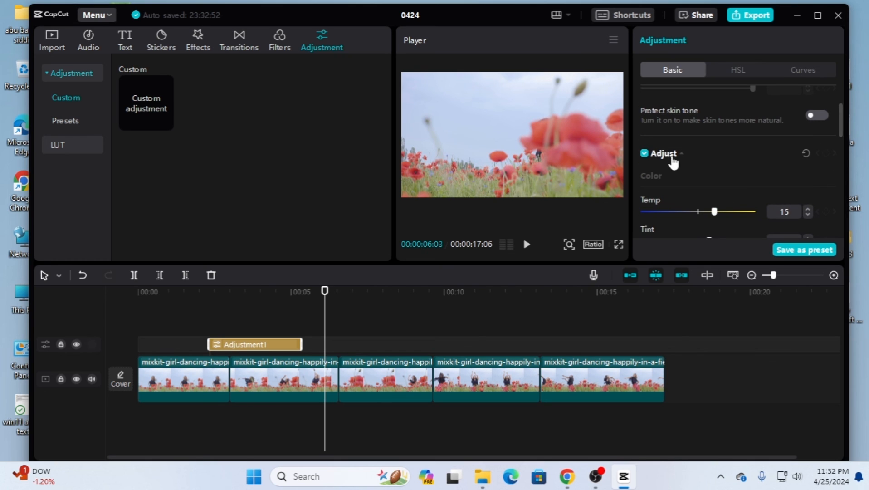
pyautogui.click(815, 116)
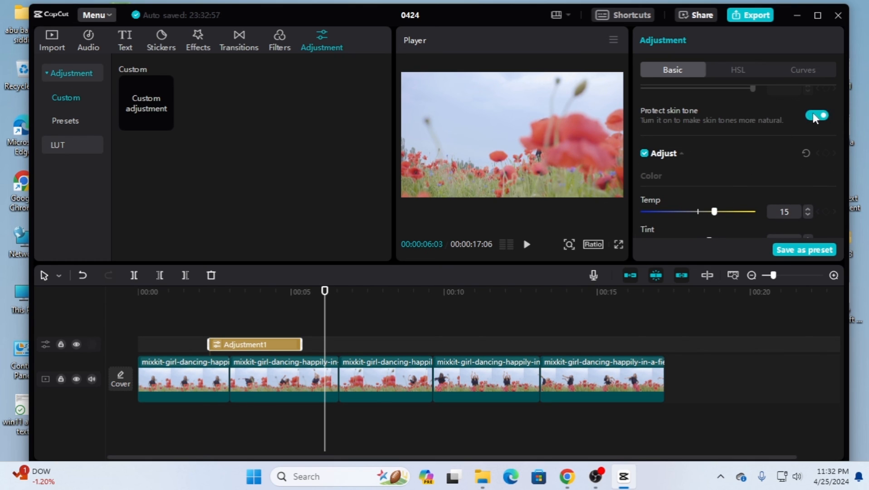
# Review the adjustment's basic settings and their effect on the frame at 00:00:03:20
pyautogui.scroll(-10, 704, 164)
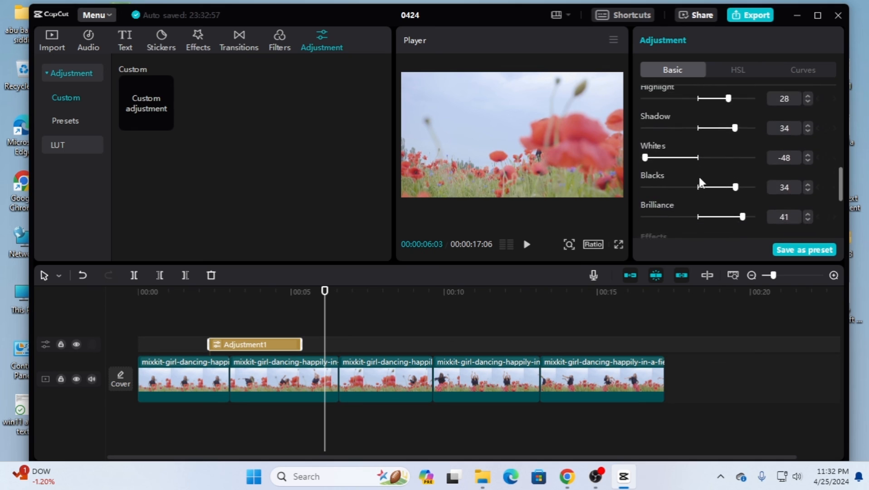
pyautogui.scroll(10, 697, 176)
pyautogui.scroll(3, 697, 176)
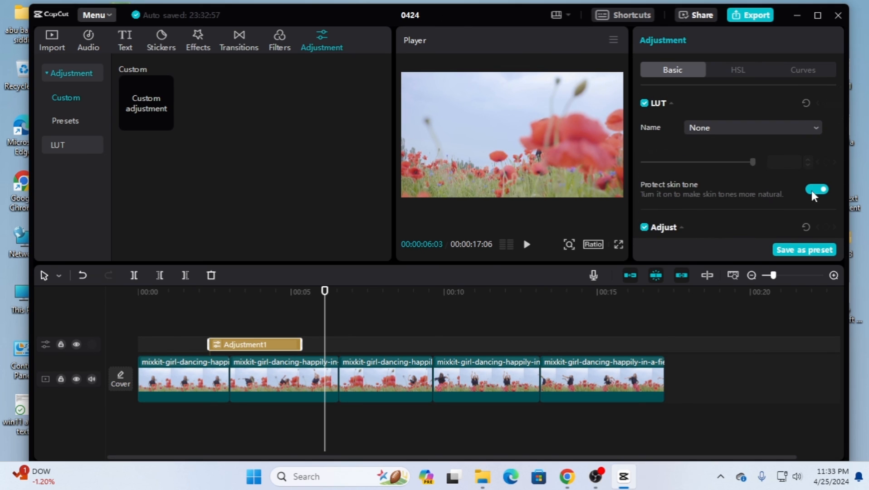
pyautogui.scroll(-10, 812, 225)
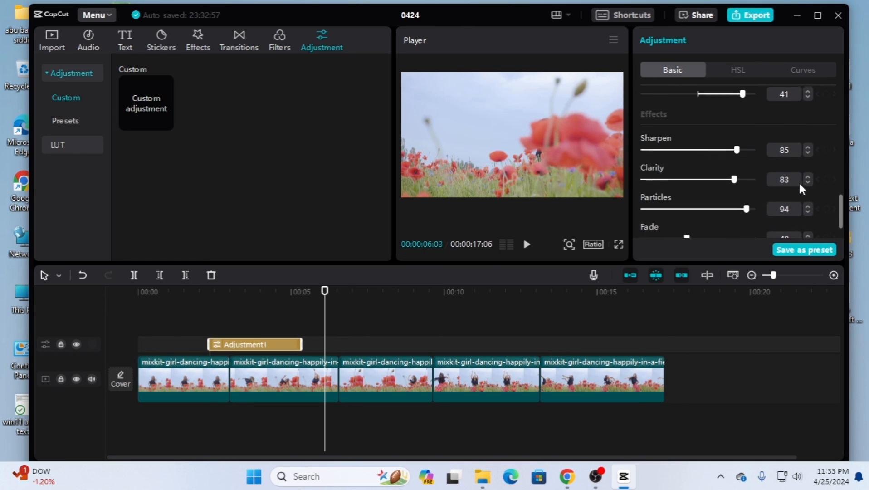
pyautogui.scroll(1, 801, 181)
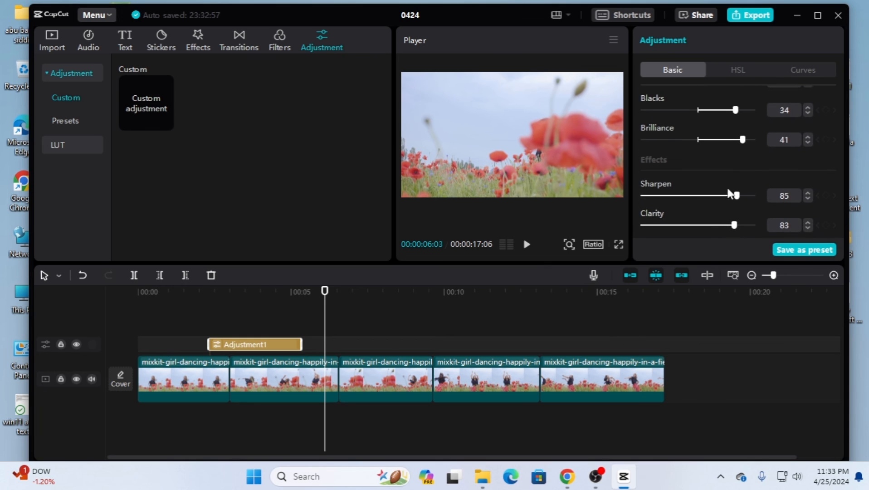
pyautogui.moveTo(324, 290); pyautogui.dragTo(250, 296)
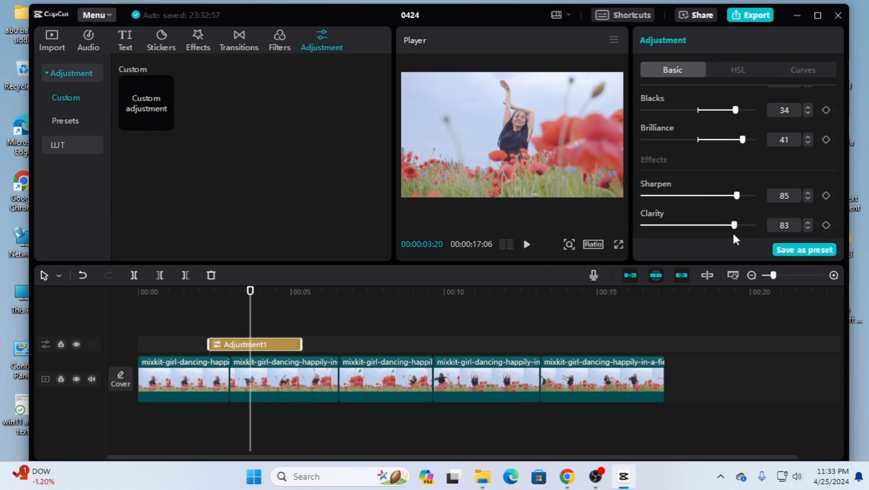
pyautogui.scroll(-1, 727, 211)
pyautogui.scroll(1, 728, 206)
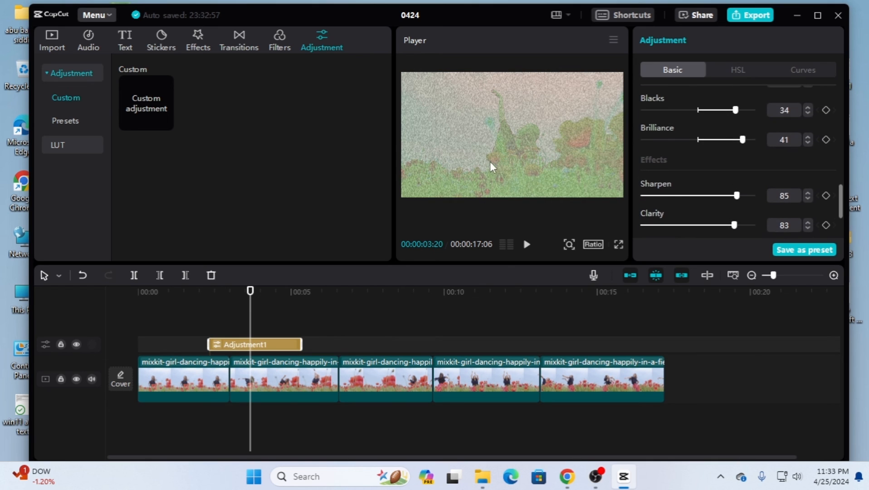
pyautogui.scroll(7, 679, 195)
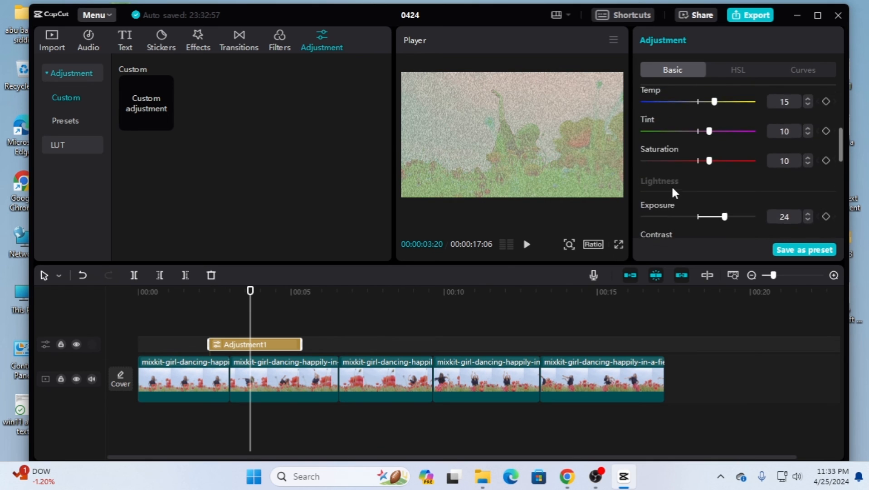
pyautogui.scroll(2, 673, 189)
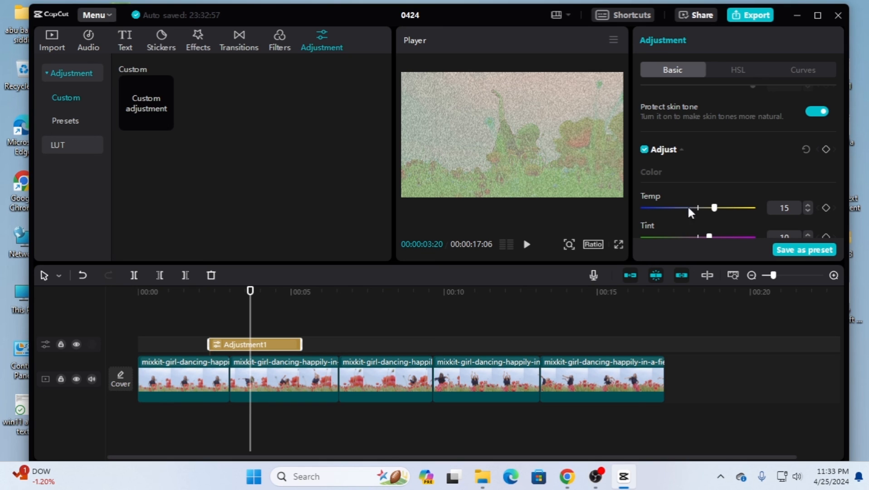
# Reset the adjustment's Fade, Particles, Clarity and Sharpen to 0
pyautogui.scroll(-9, 702, 200)
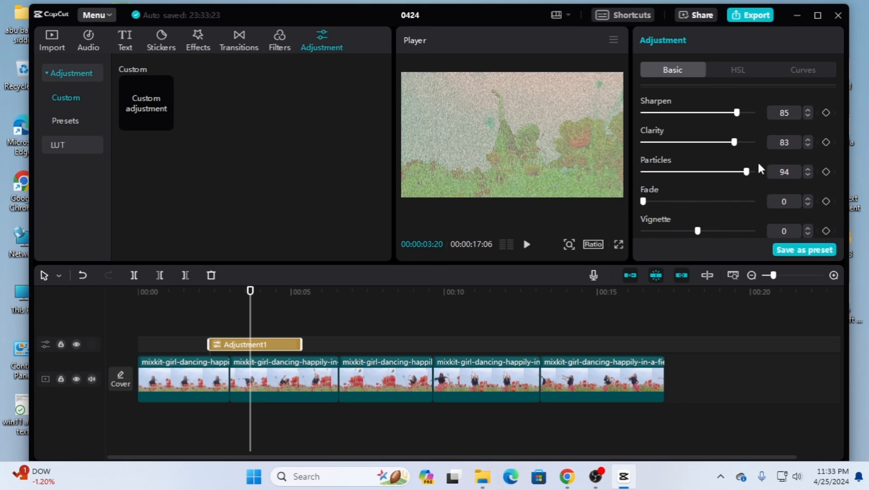
pyautogui.moveTo(748, 170); pyautogui.dragTo(632, 173)
pyautogui.moveTo(733, 142); pyautogui.dragTo(645, 148)
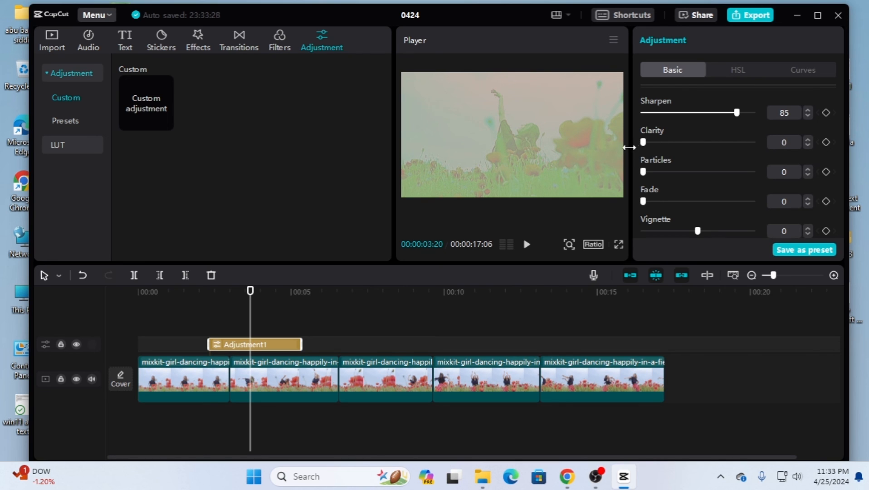
pyautogui.moveTo(737, 112); pyautogui.dragTo(634, 113)
# Reset the adjustment's Brilliance, Blacks, Whites and Shadow to 0
pyautogui.scroll(1, 712, 156)
pyautogui.scroll(2, 711, 156)
pyautogui.moveTo(742, 148); pyautogui.dragTo(697, 153)
pyautogui.moveTo(734, 120); pyautogui.dragTo(701, 121)
pyautogui.scroll(2, 720, 133)
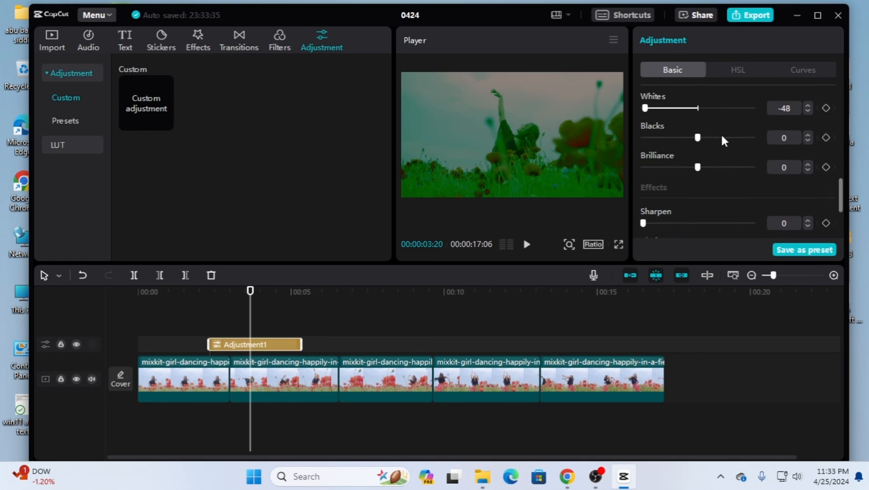
pyautogui.moveTo(647, 136); pyautogui.dragTo(697, 136)
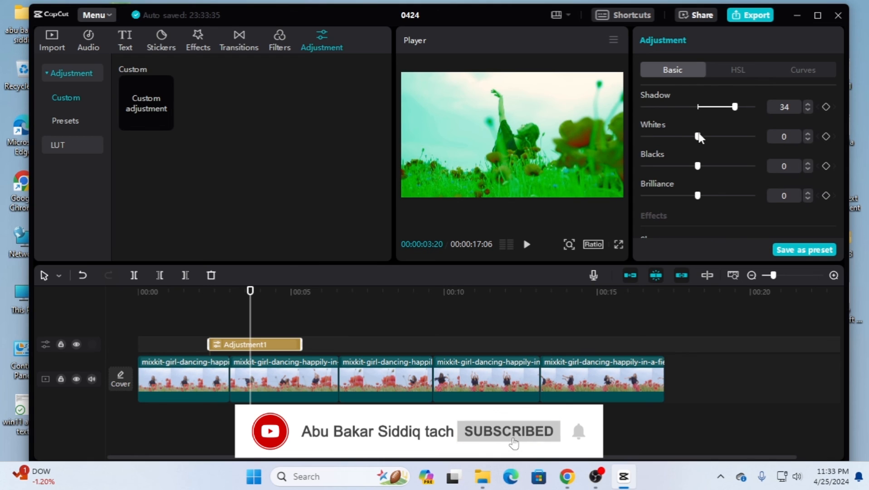
pyautogui.moveTo(735, 107); pyautogui.dragTo(698, 109)
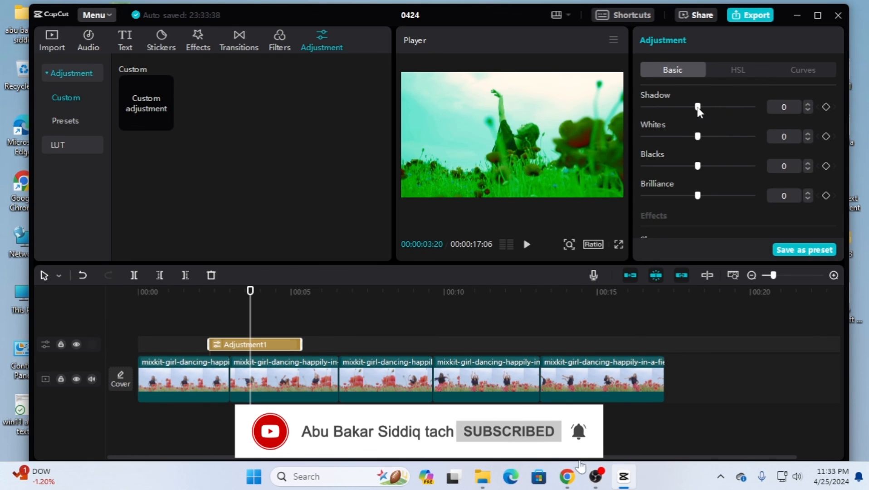
# Reset the adjustment's Highlight, Contrast and Exposure to 0
pyautogui.scroll(3, 705, 165)
pyautogui.scroll(1, 712, 167)
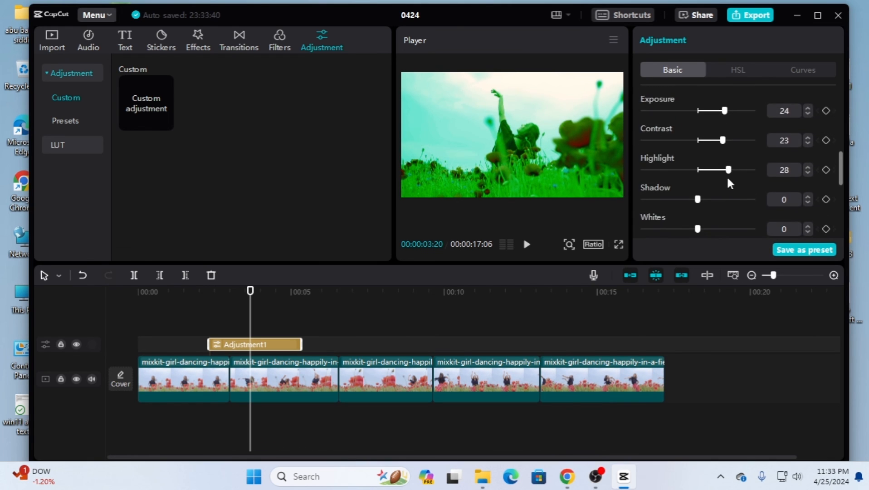
pyautogui.moveTo(728, 170); pyautogui.dragTo(697, 171)
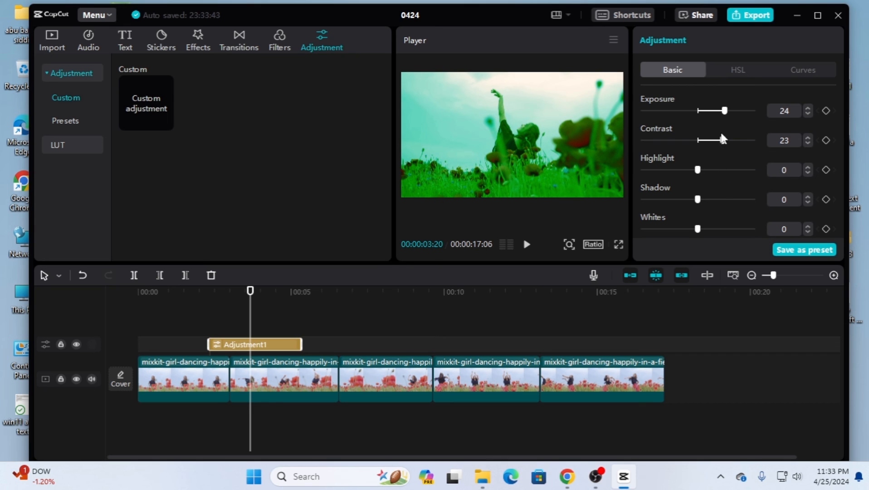
pyautogui.moveTo(723, 141); pyautogui.dragTo(697, 141)
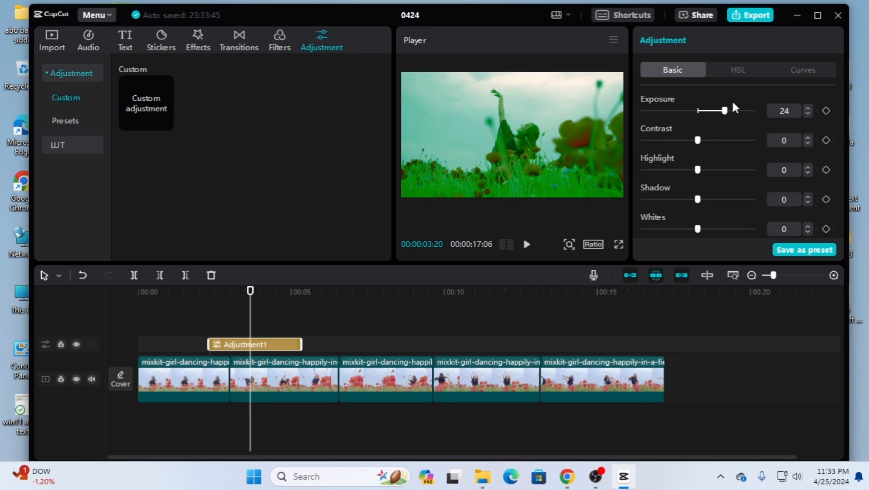
pyautogui.moveTo(724, 111); pyautogui.dragTo(698, 112)
# Turn off Protect skin tone and set the adjustment's Temp to -35, Tint to -32 and Saturation to -44
pyautogui.scroll(5, 694, 199)
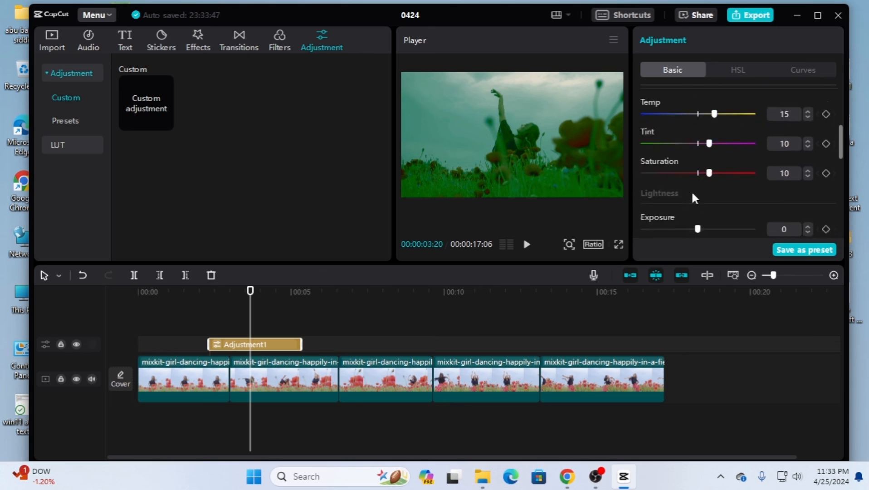
pyautogui.scroll(-8, 736, 192)
pyautogui.scroll(7, 734, 193)
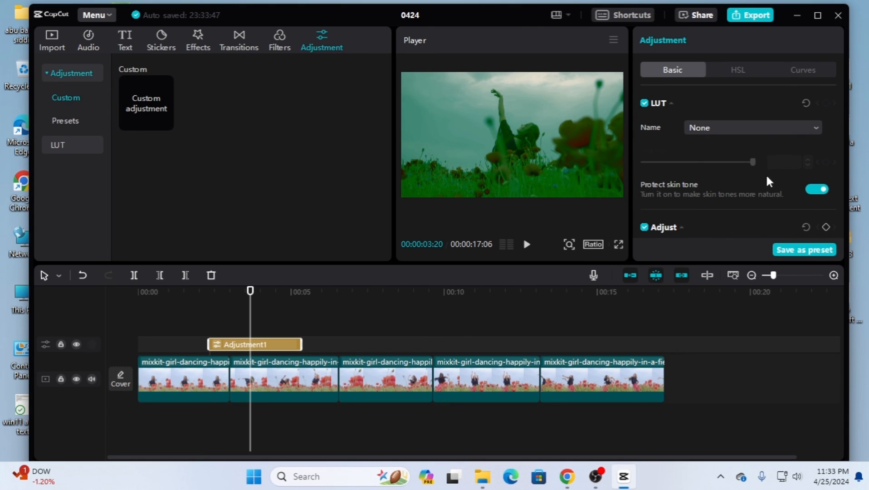
pyautogui.click(819, 190)
pyautogui.scroll(-3, 688, 192)
pyautogui.moveTo(714, 194); pyautogui.dragTo(680, 199)
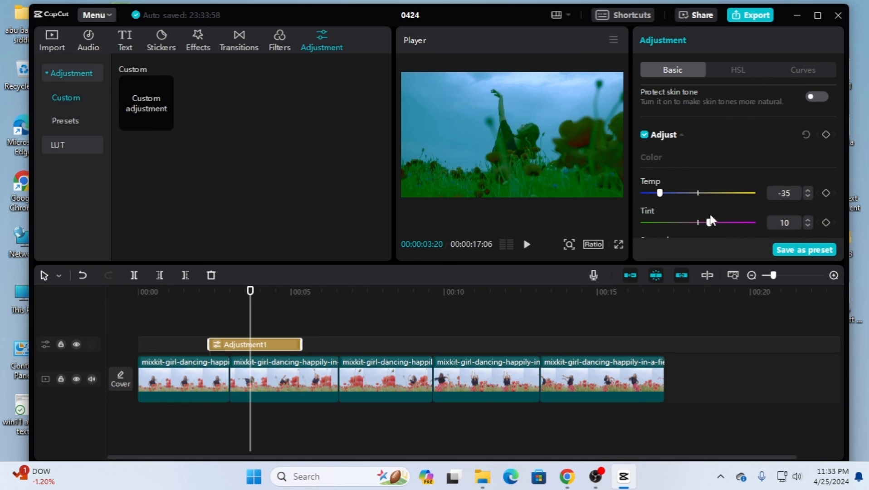
pyautogui.moveTo(686, 225); pyautogui.dragTo(662, 222)
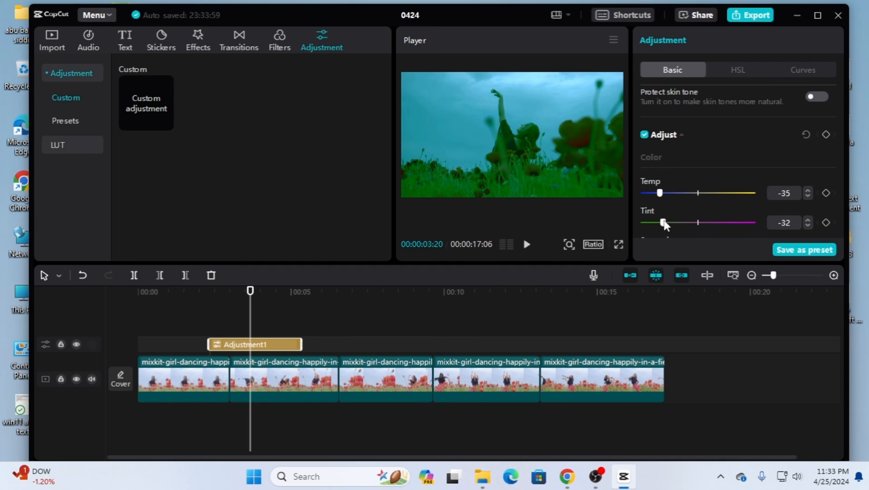
pyautogui.scroll(-1, 679, 217)
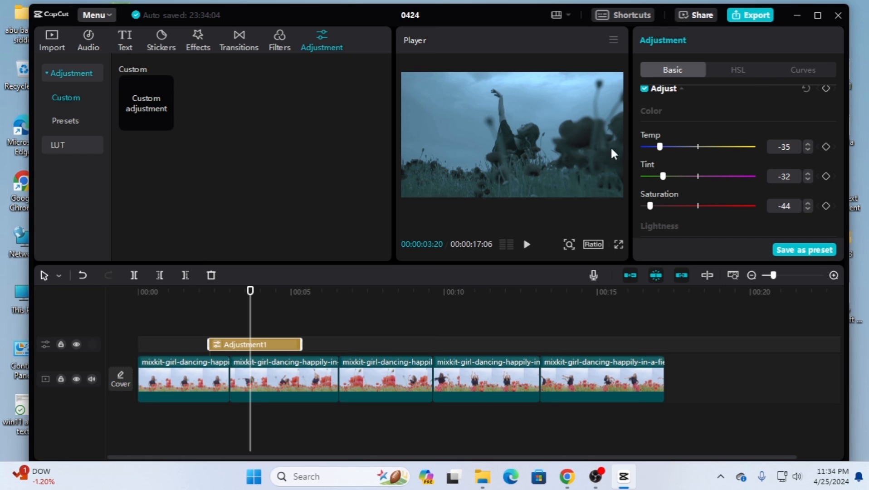
# Examine the LUT choices available for the adjustment and the saved adjustment presets
pyautogui.scroll(3, 699, 165)
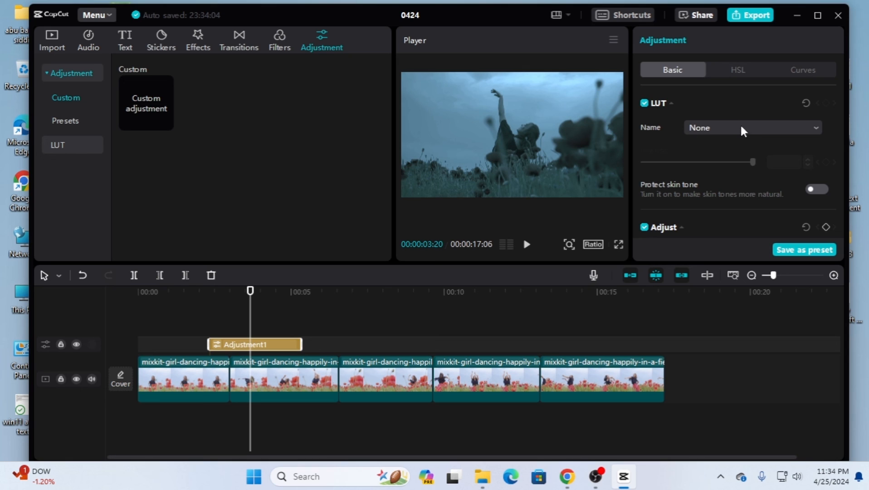
pyautogui.click(671, 104)
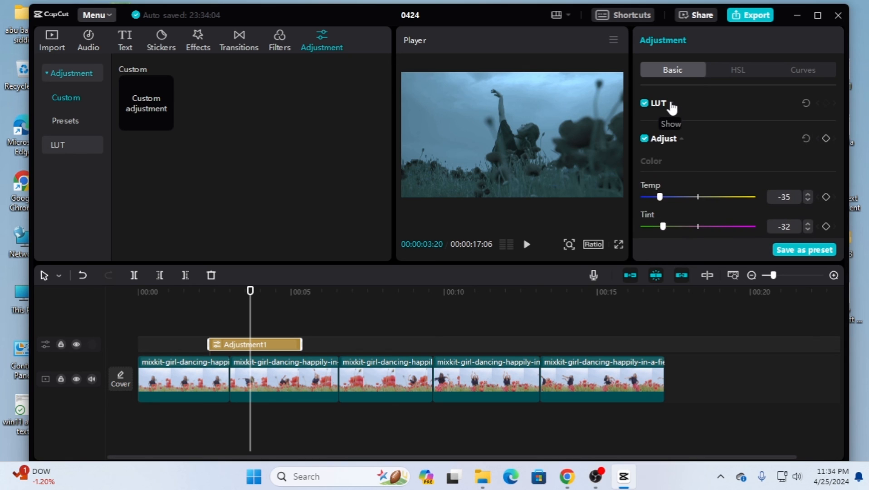
pyautogui.click(672, 104)
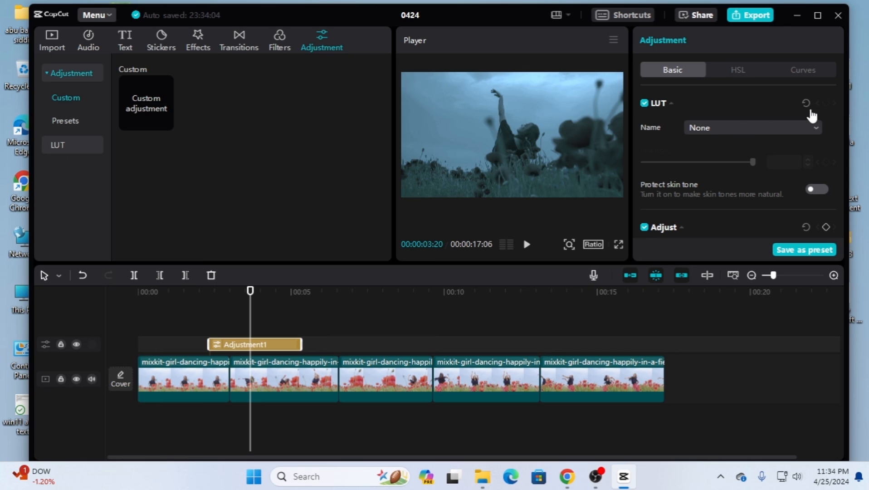
pyautogui.click(737, 128)
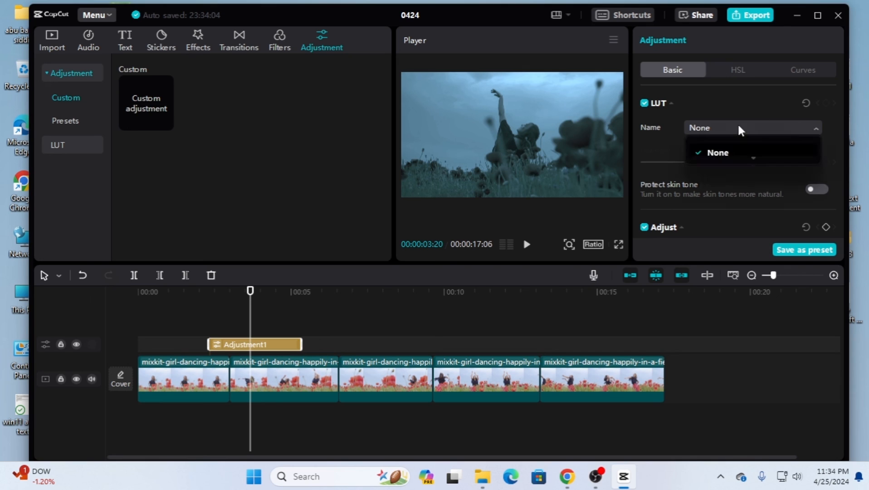
pyautogui.click(727, 152)
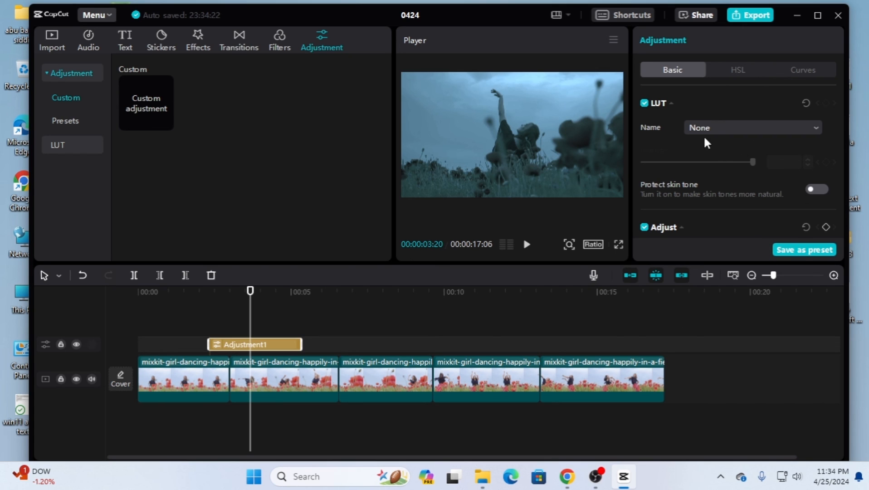
pyautogui.click(766, 126)
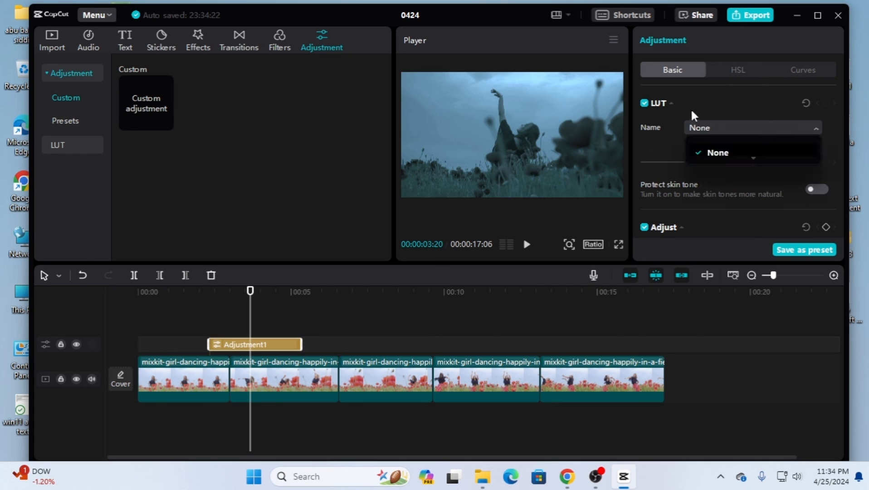
pyautogui.click(659, 103)
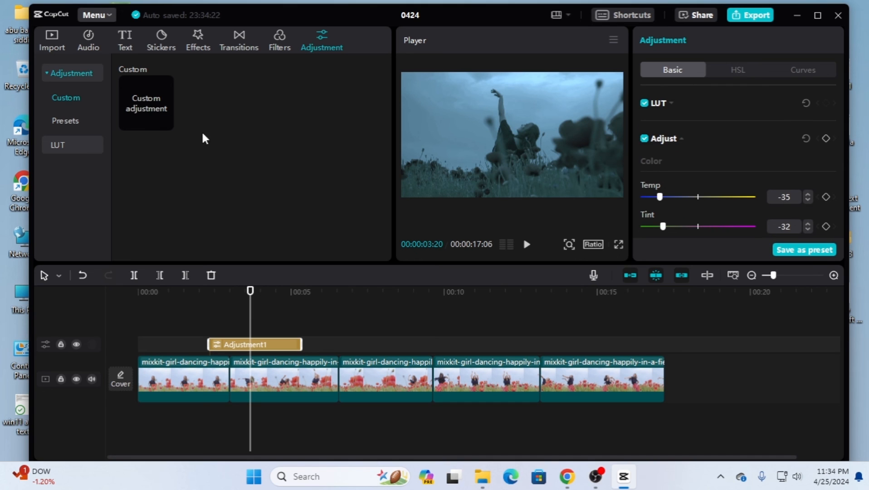
pyautogui.click(66, 120)
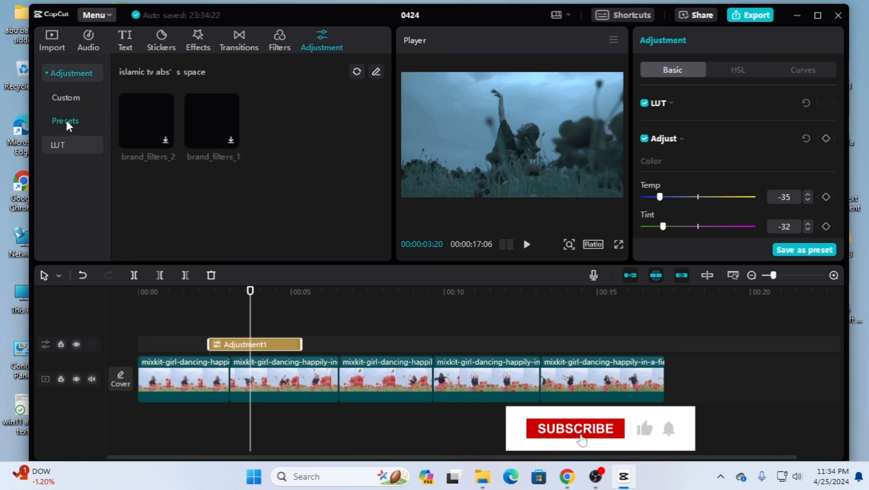
pyautogui.click(74, 97)
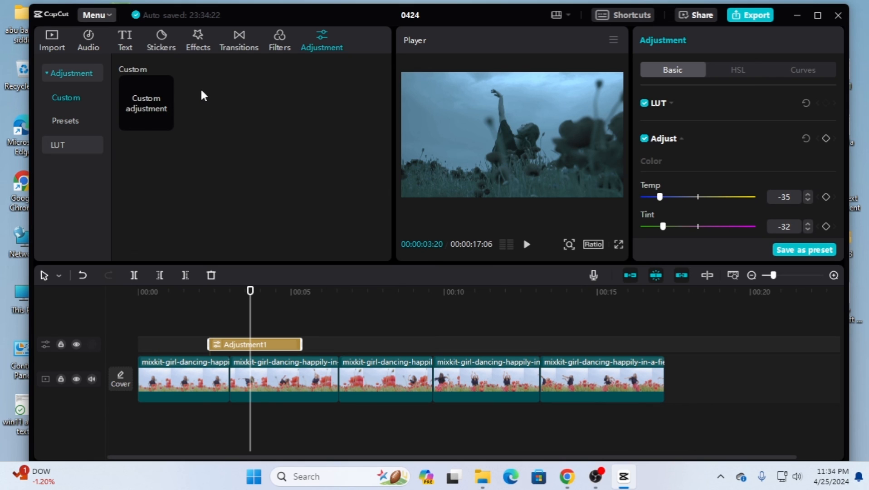
# Start importing a LUT resource and check the ABS folder for LUT files
pyautogui.click(67, 144)
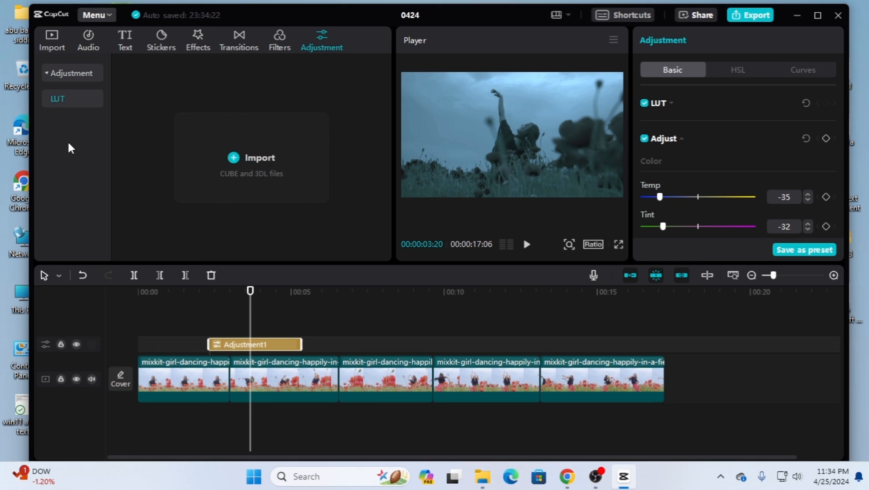
pyautogui.click(259, 159)
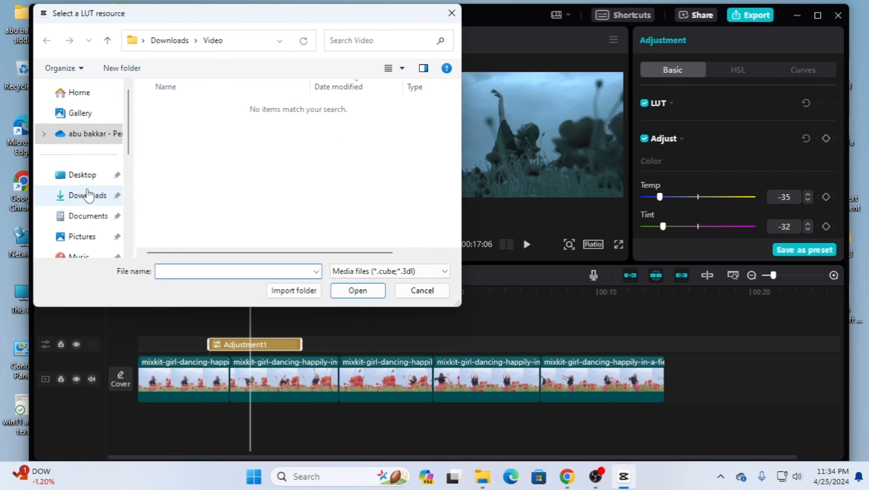
pyautogui.scroll(-2, 88, 195)
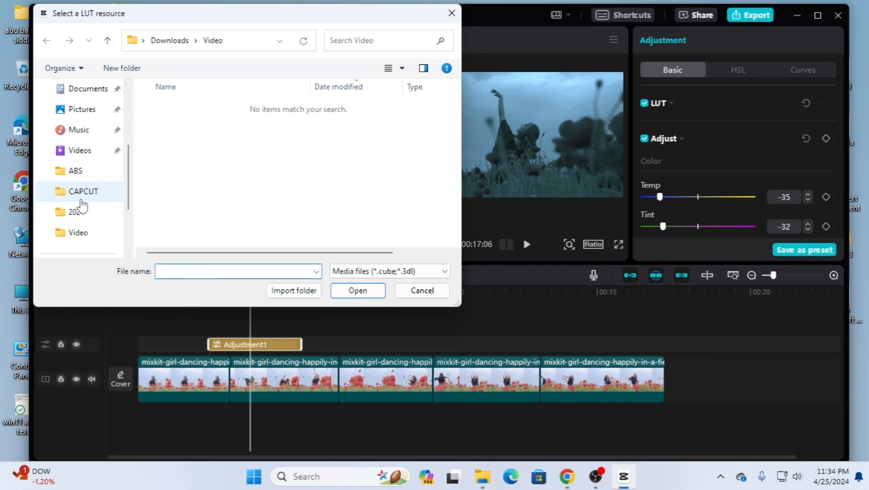
pyautogui.scroll(3, 78, 179)
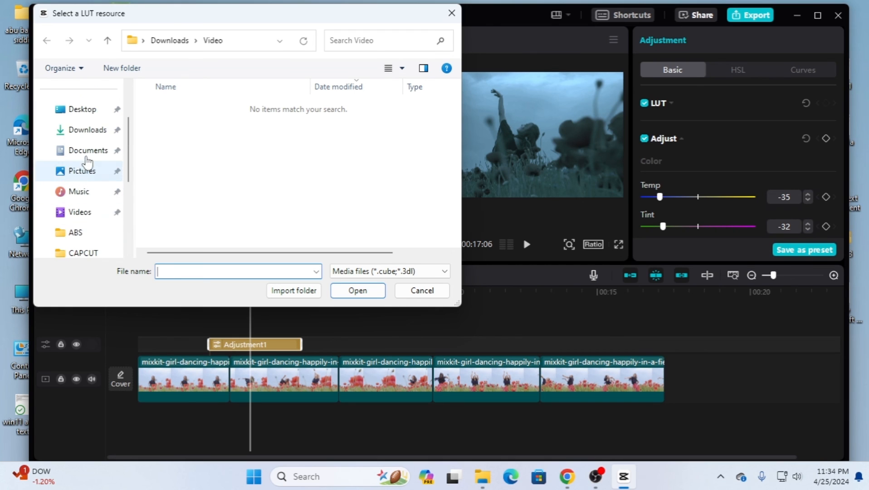
pyautogui.scroll(-3, 81, 190)
pyautogui.click(76, 176)
pyautogui.scroll(3, 74, 163)
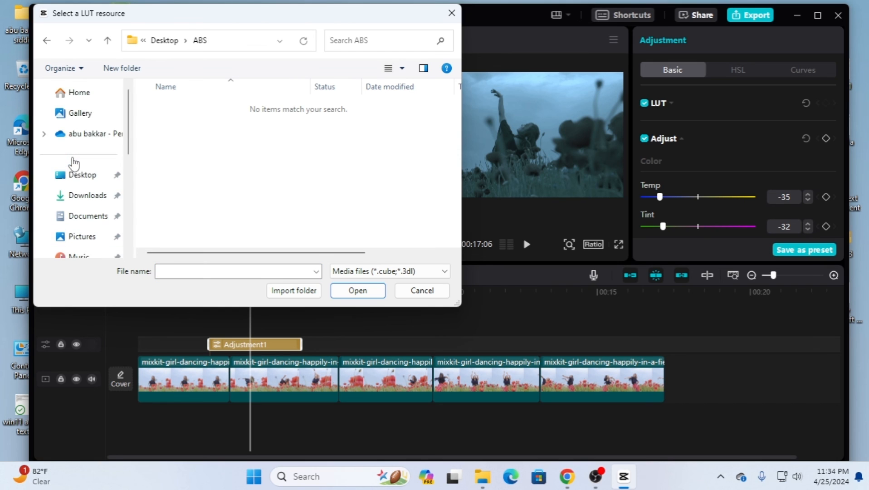
pyautogui.scroll(-3, 83, 180)
pyautogui.scroll(-4, 84, 180)
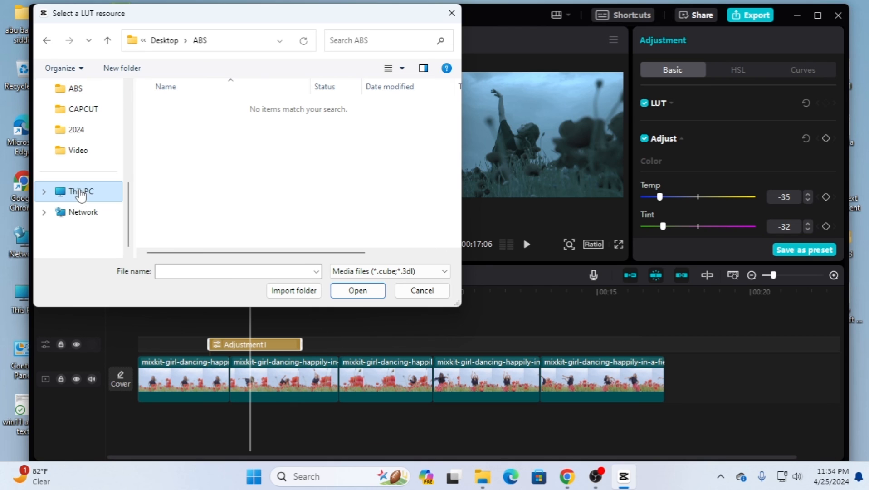
# Import the Chestnut LUT cube file from the nested CHESTNUT LUT folder on Local Disk (D:)
pyautogui.click(81, 193)
pyautogui.doubleClick(190, 150)
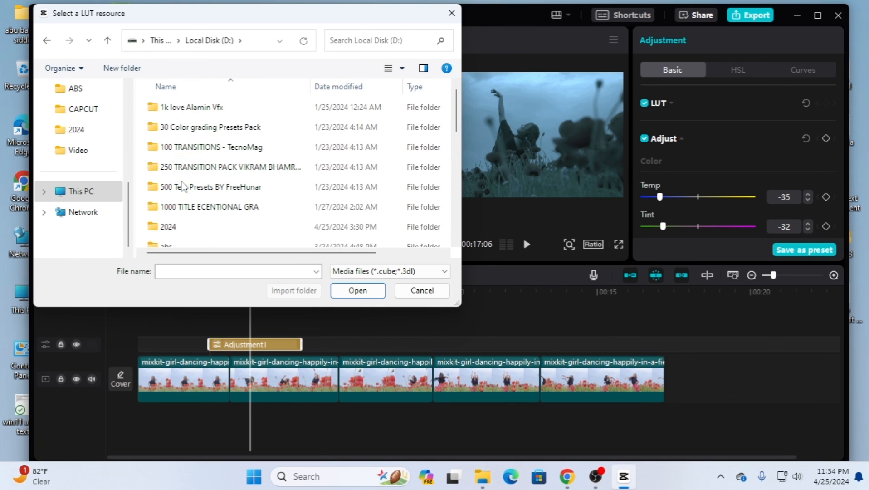
pyautogui.scroll(-2, 217, 219)
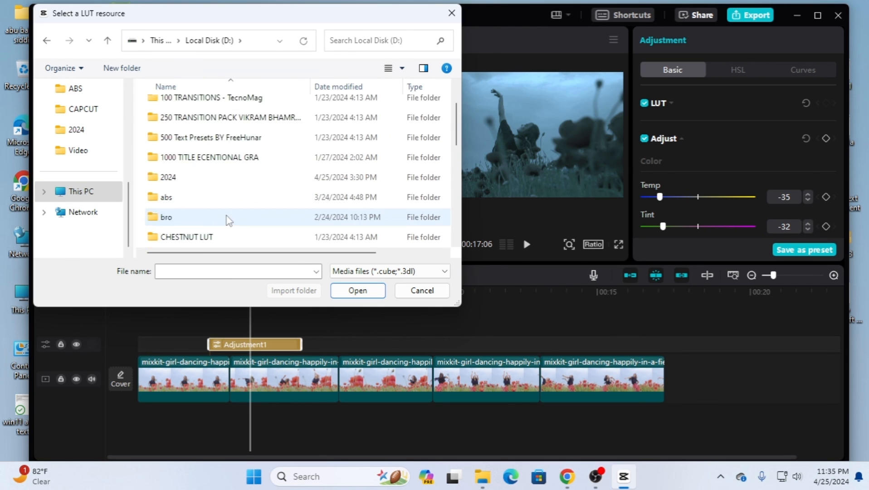
pyautogui.click(195, 179)
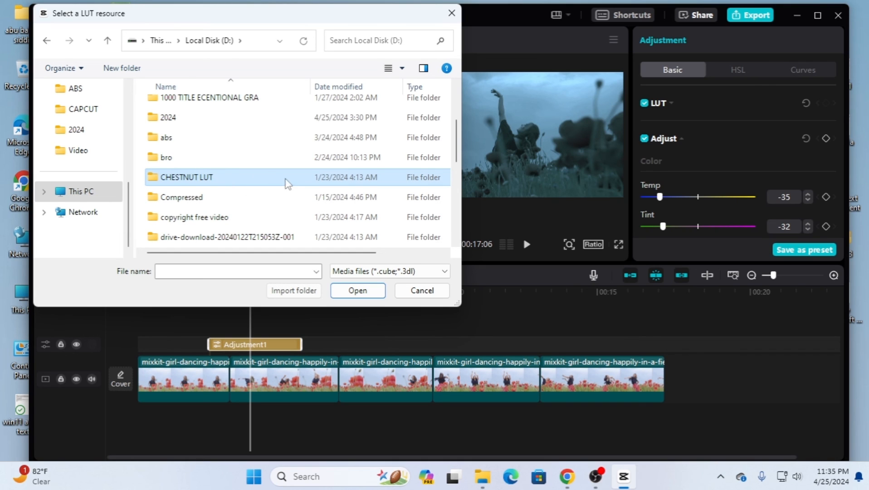
pyautogui.doubleClick(237, 178)
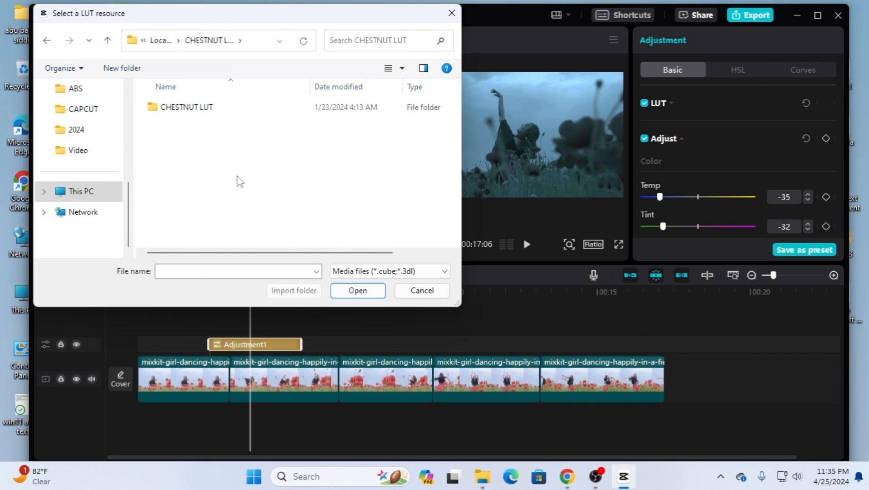
pyautogui.doubleClick(206, 107)
pyautogui.click(214, 109)
pyautogui.click(359, 291)
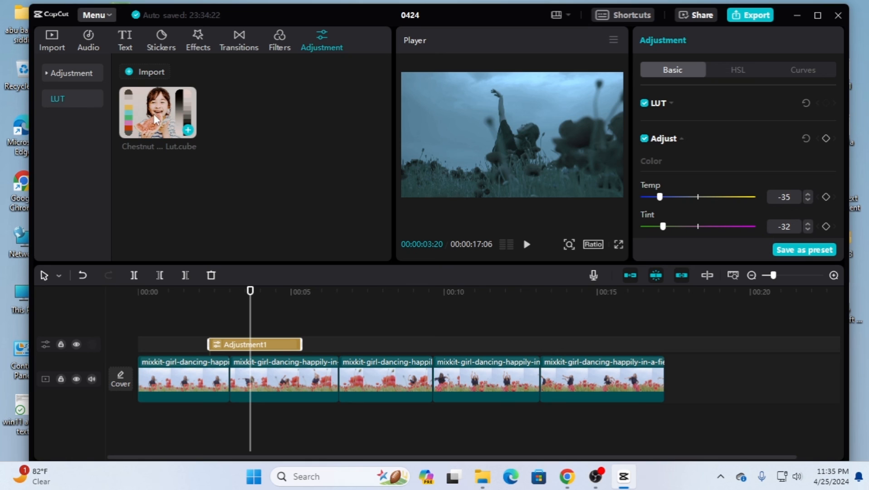
# Place the Chestnut LUT on the timeline as an adjustment over the third clip, and delete Adjustment1
pyautogui.moveTo(155, 109); pyautogui.dragTo(328, 347)
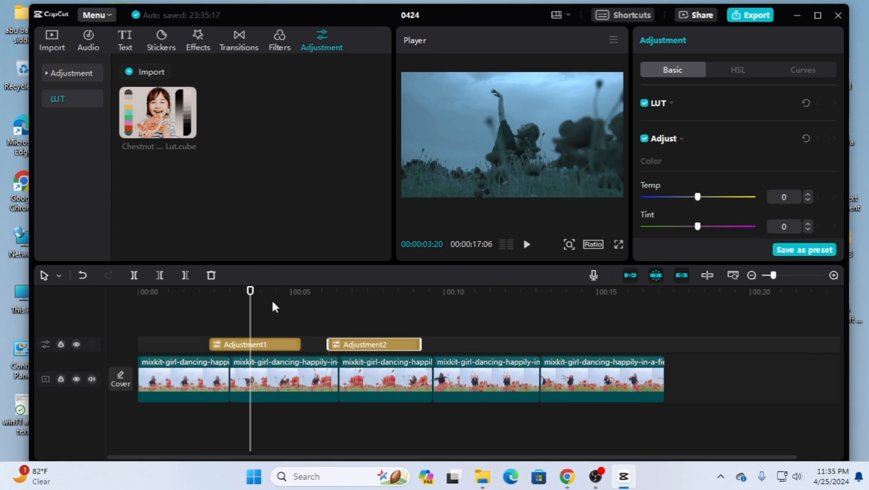
pyautogui.moveTo(252, 297); pyautogui.dragTo(365, 309)
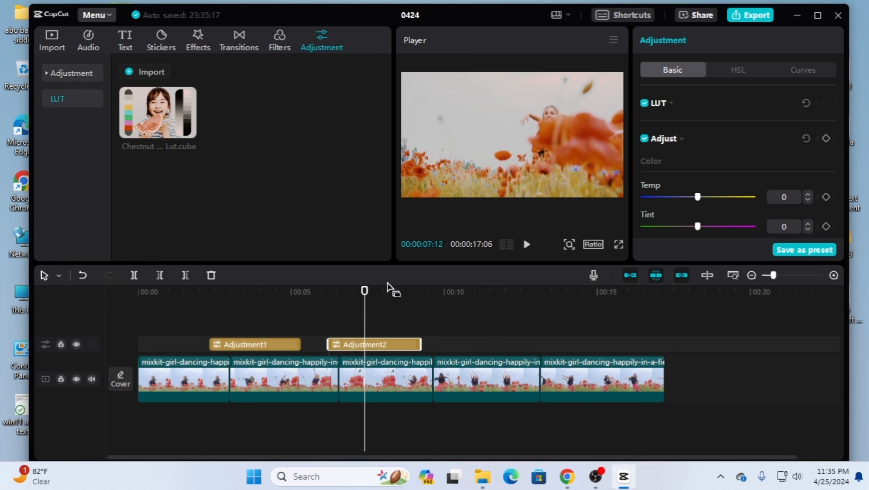
pyautogui.click(244, 345)
pyautogui.press('Delete')
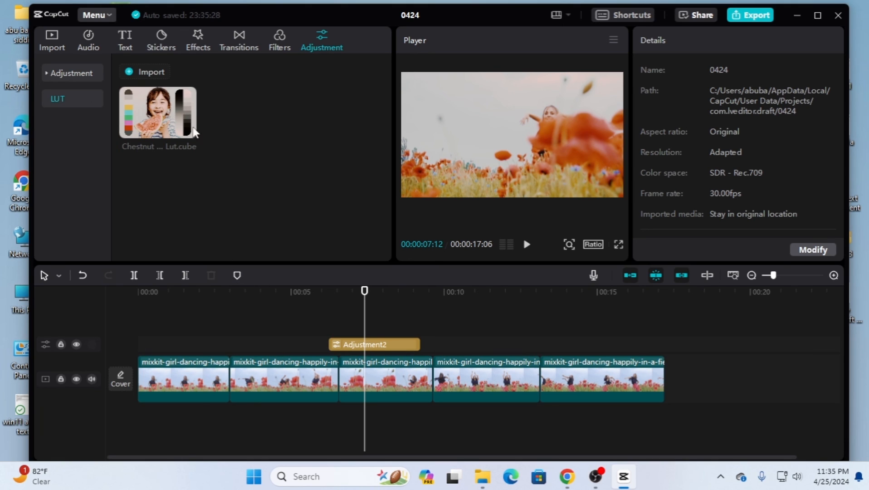
pyautogui.moveTo(148, 127); pyautogui.dragTo(374, 319)
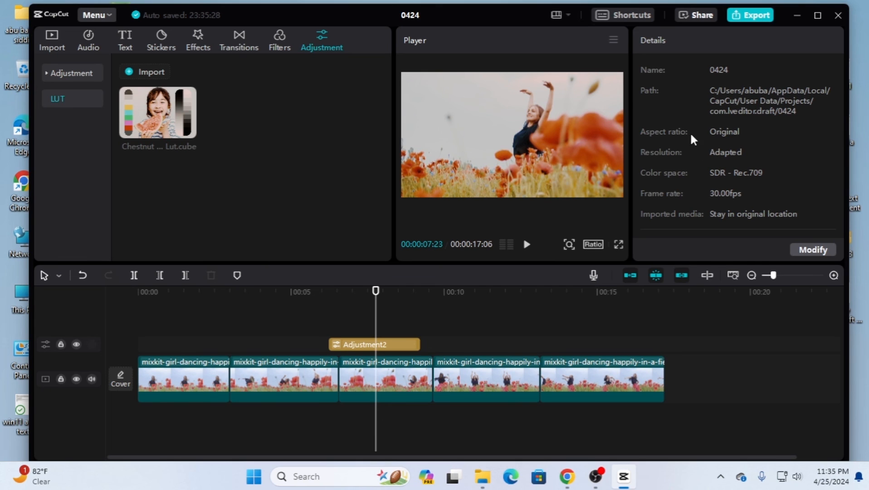
# Set Adjustment2's Temp to -37, Tint to -29 and Saturation to 26, and preview the frame at 00:00:07:26
pyautogui.scroll(-1, 721, 194)
pyautogui.click(381, 348)
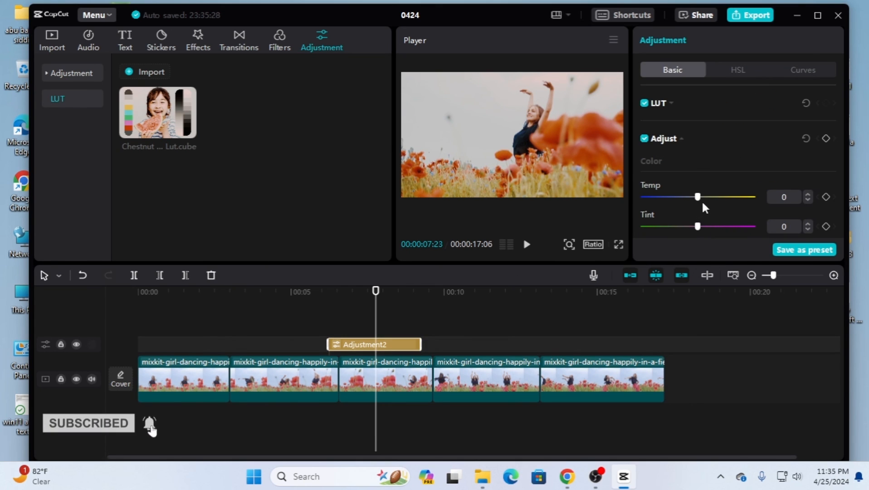
pyautogui.scroll(-1, 703, 217)
pyautogui.scroll(-4, 704, 217)
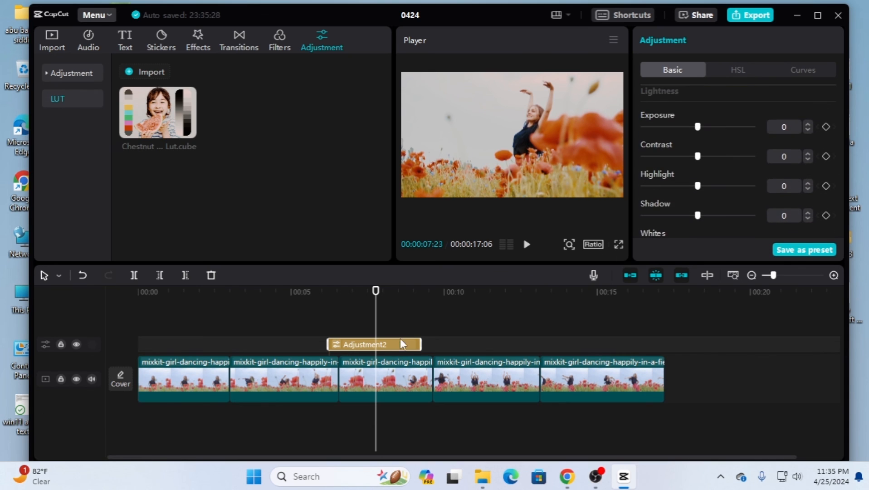
pyautogui.scroll(2, 696, 212)
pyautogui.moveTo(697, 134); pyautogui.dragTo(719, 134)
pyautogui.moveTo(698, 105); pyautogui.dragTo(658, 105)
pyautogui.moveTo(720, 134); pyautogui.dragTo(665, 134)
pyautogui.moveTo(698, 164); pyautogui.dragTo(726, 164)
pyautogui.moveTo(374, 295)
pyautogui.mouseDown()
pyautogui.moveTo(294, 299)
pyautogui.moveTo(418, 293)
pyautogui.moveTo(379, 292)
pyautogui.mouseUp()
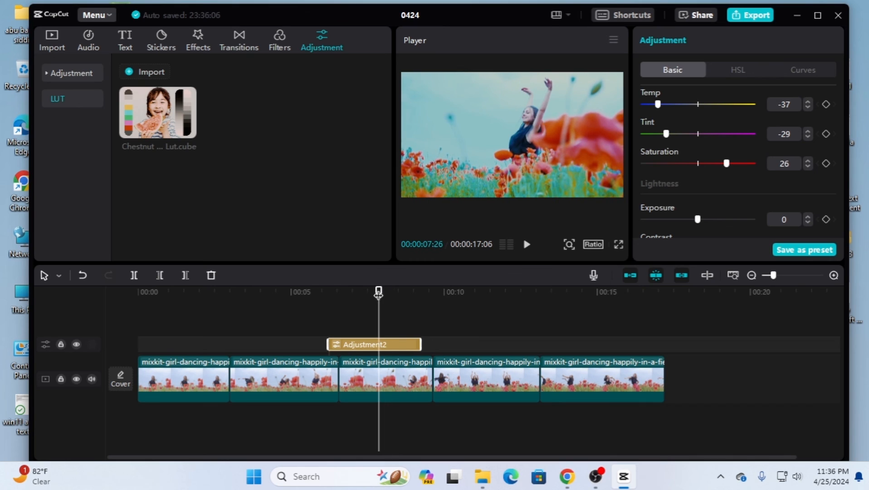